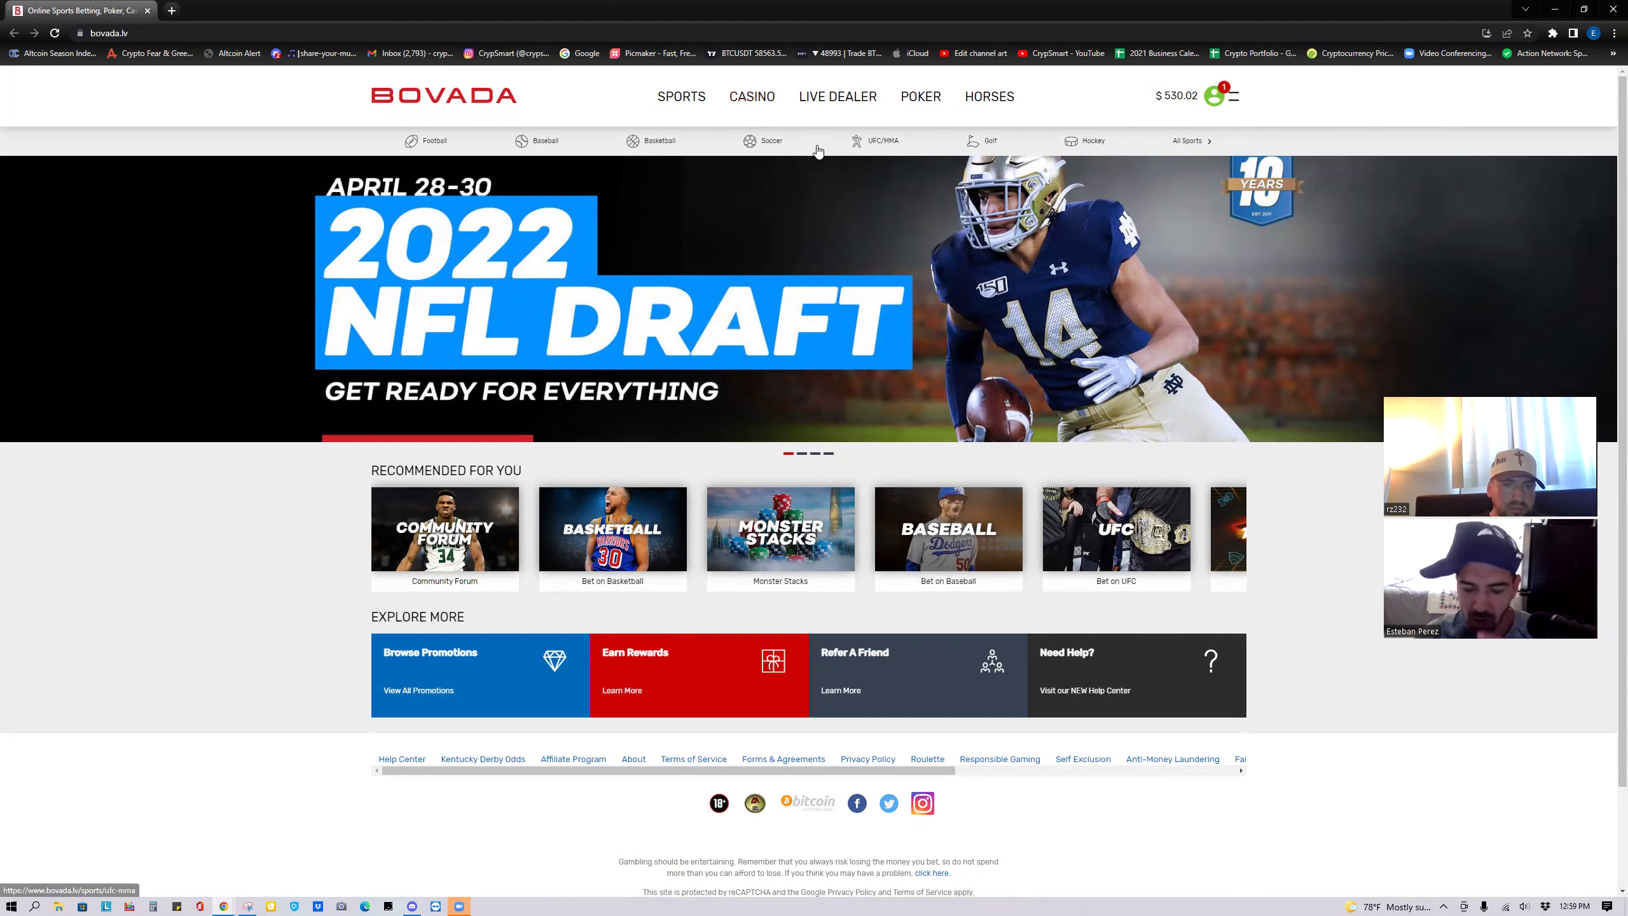
Open the account's transaction history and look through the bets placed in the last 24 hours.
click(1212, 108)
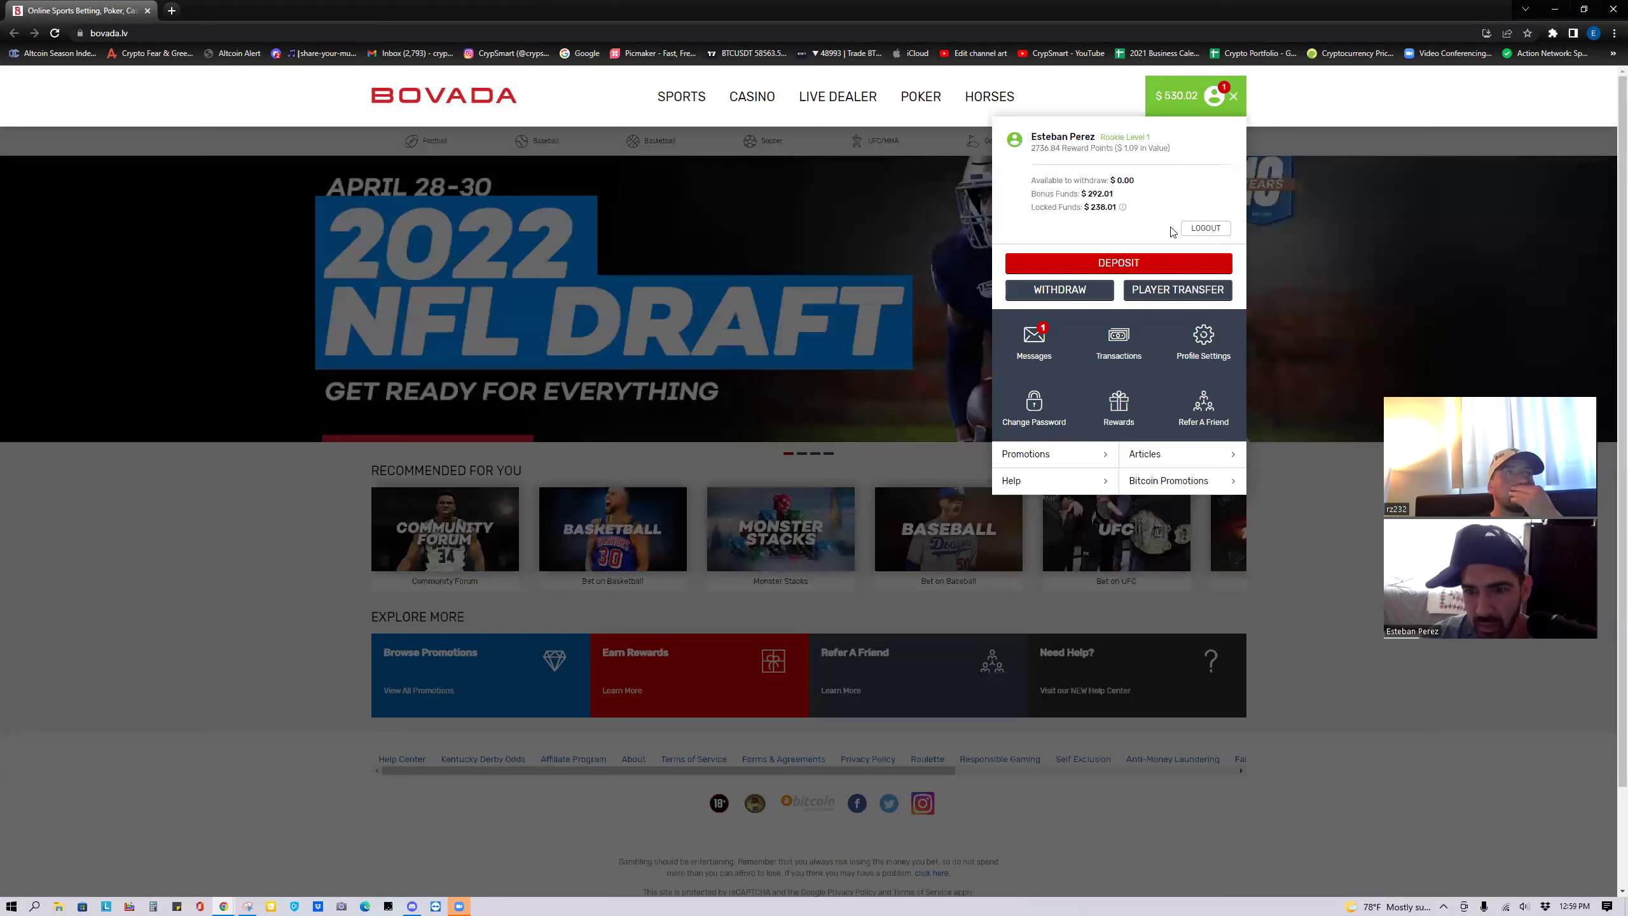
click(1111, 362)
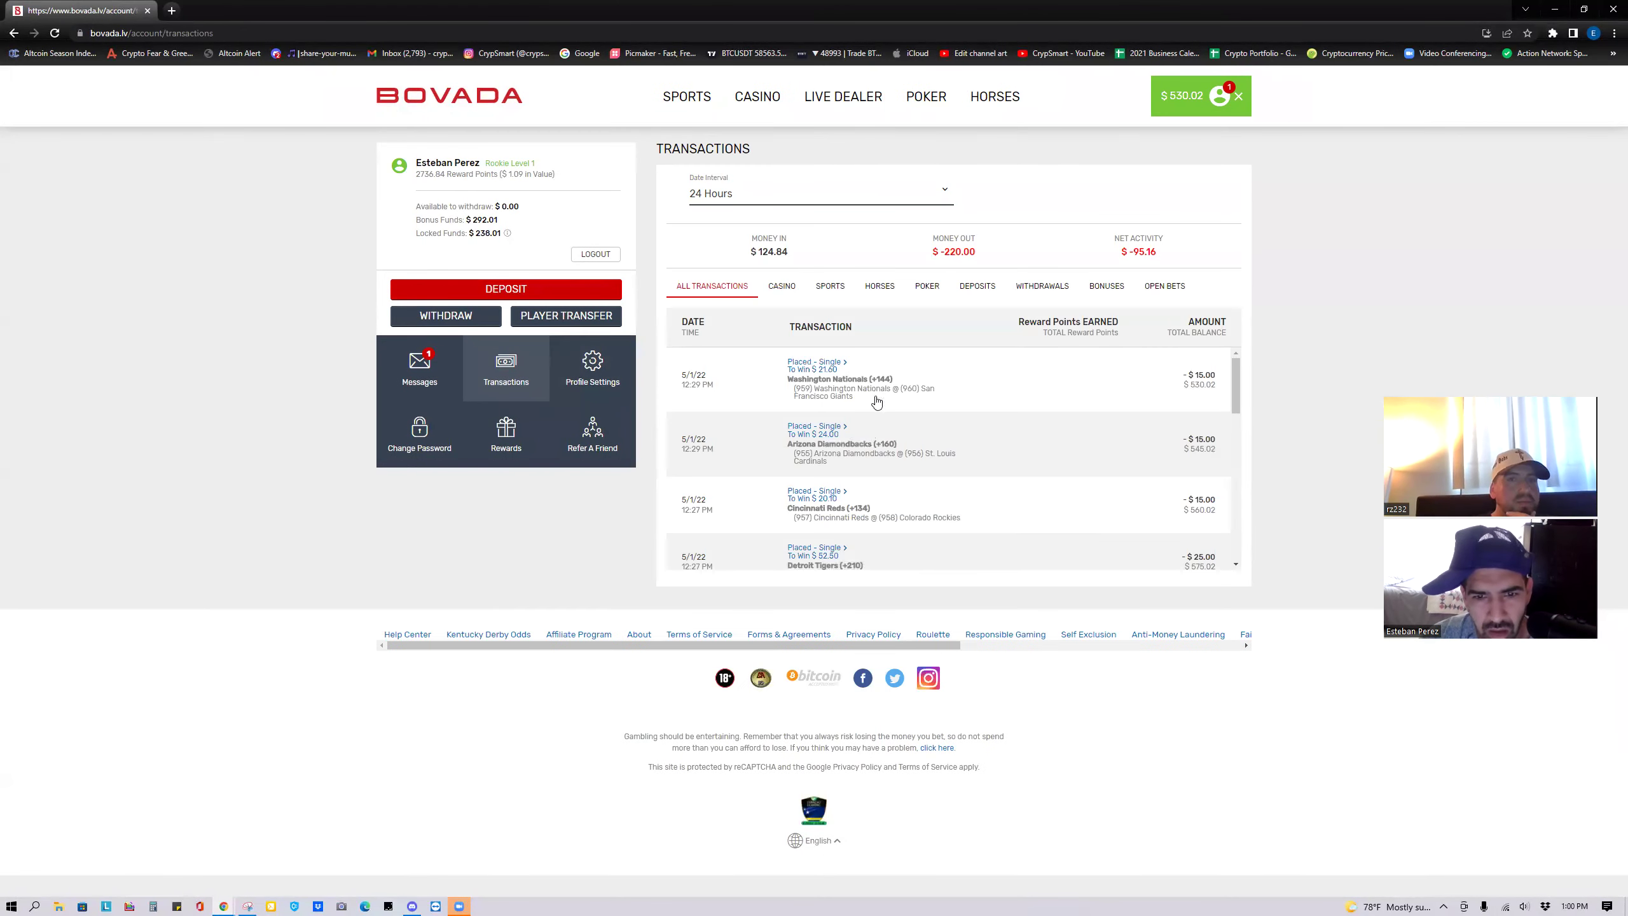
scroll(878, 436, down, 1)
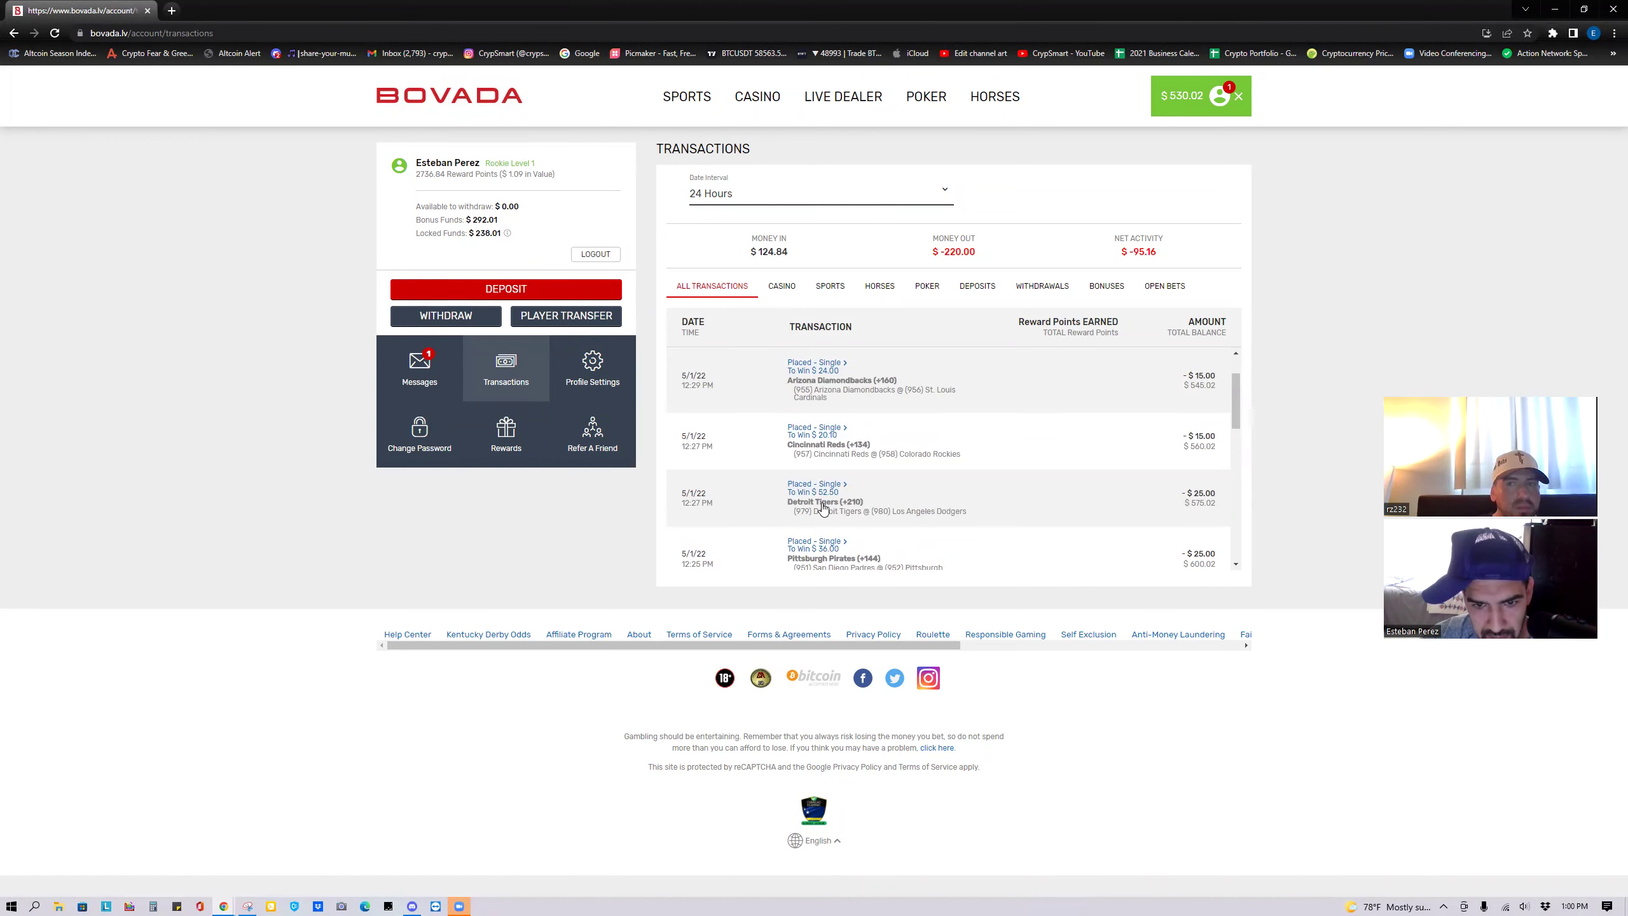
scroll(835, 458, up, 1)
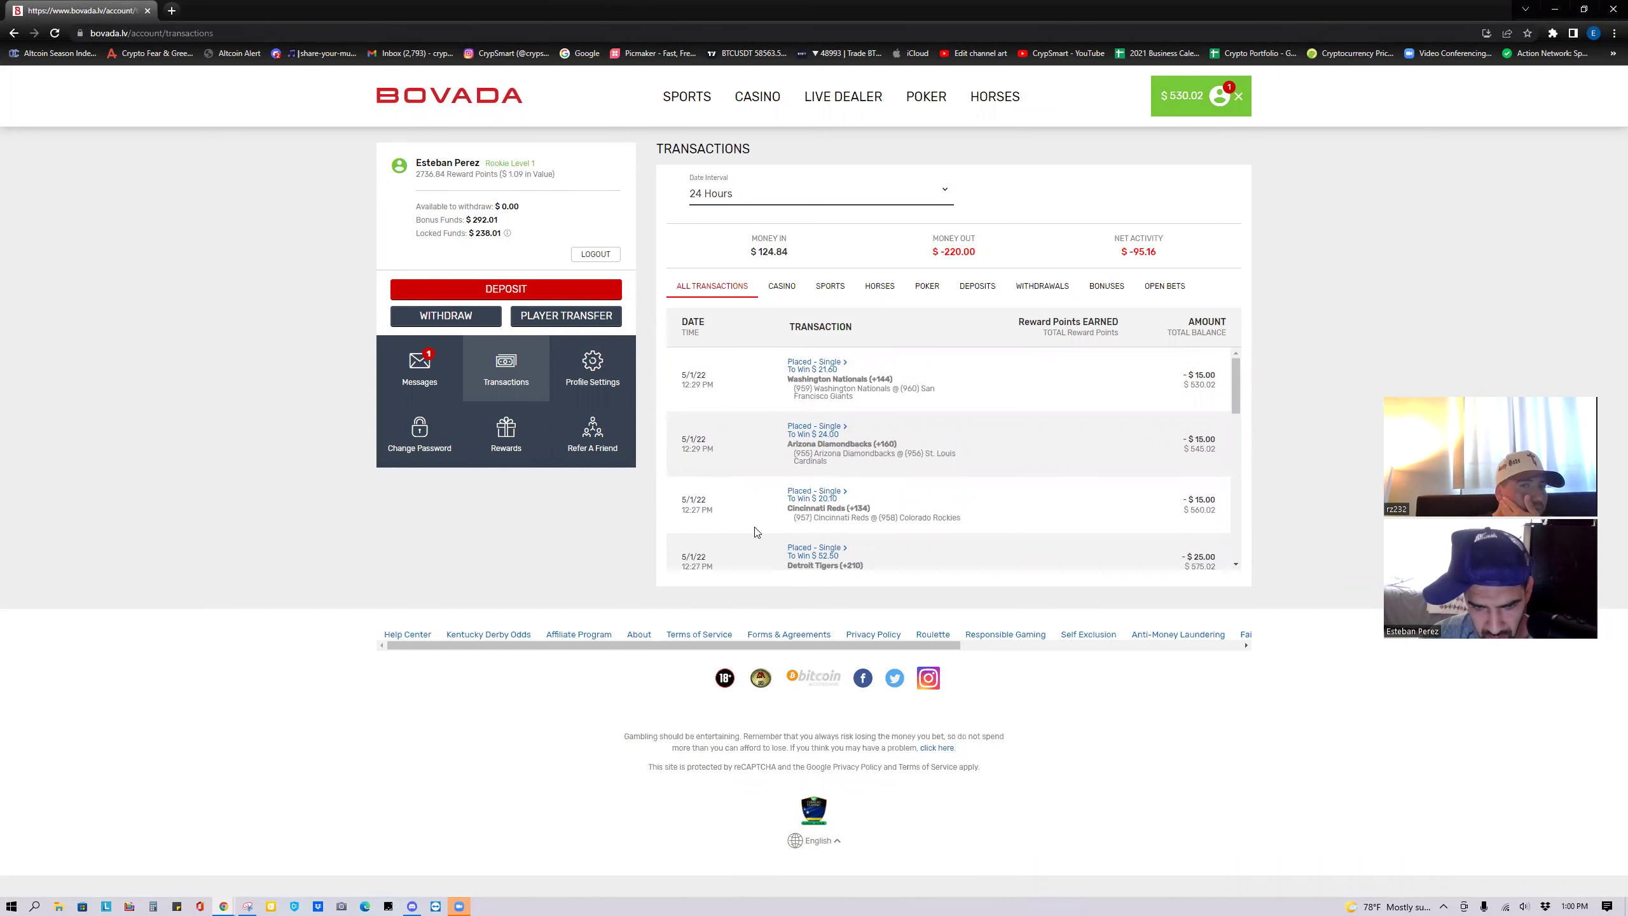
Move the Bovada tab into the main browser window and open the Action Network site in a new tab.
drag(129, 10, 290, 6)
click(667, 8)
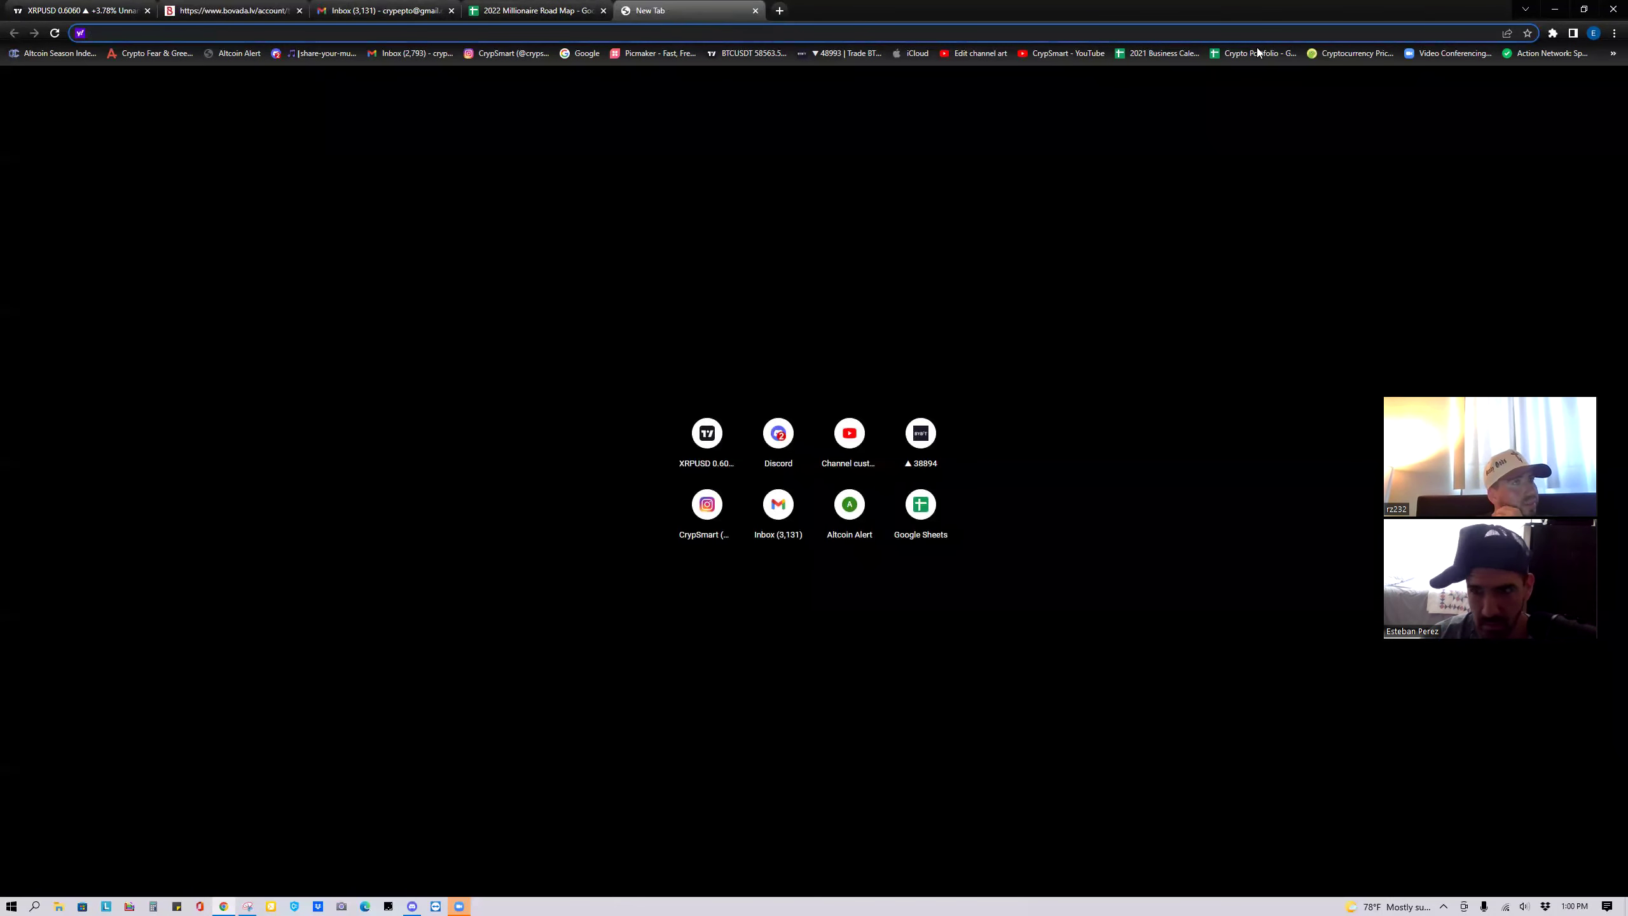
click(1545, 53)
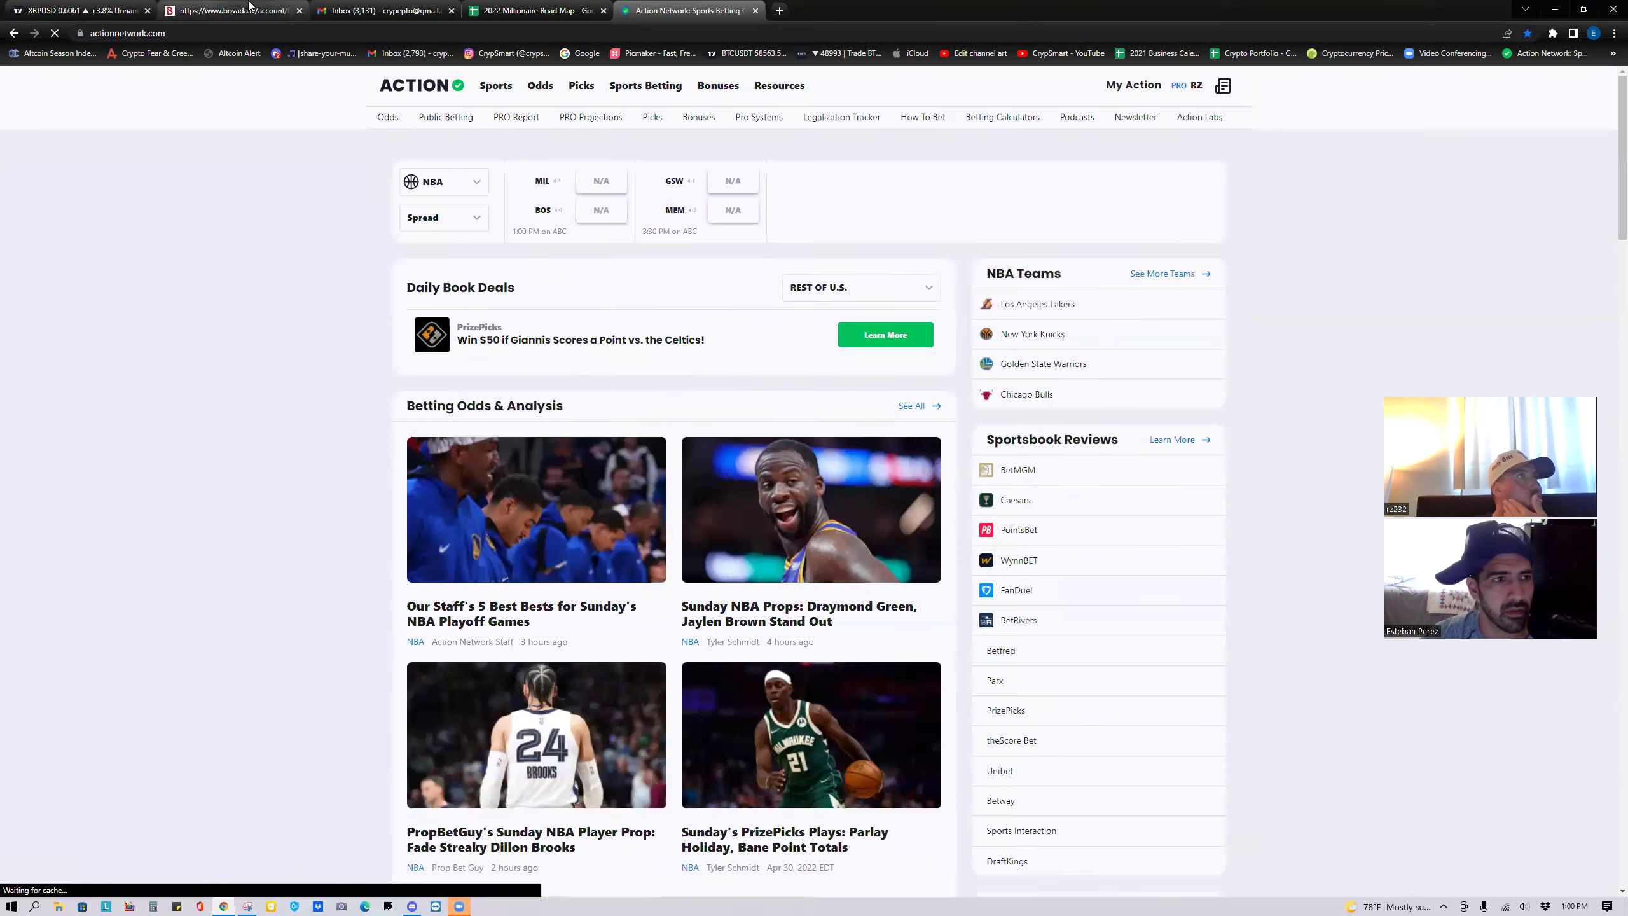
Return to Bovada's sportsbook and bring up the betting odds for the upcoming MLB games.
click(250, 7)
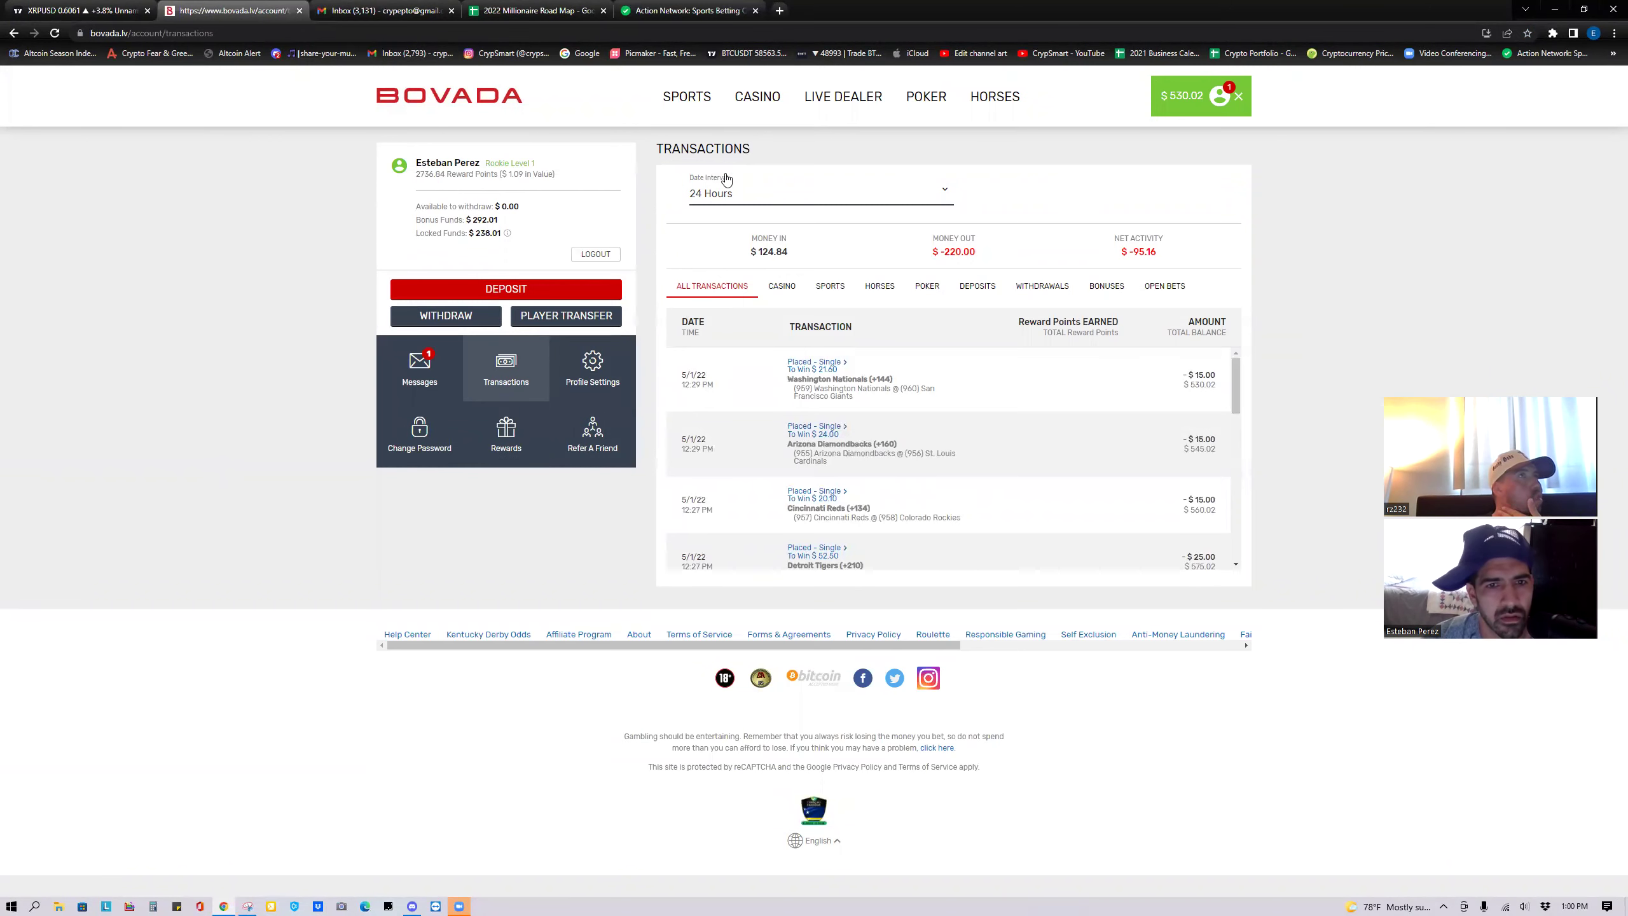
click(688, 97)
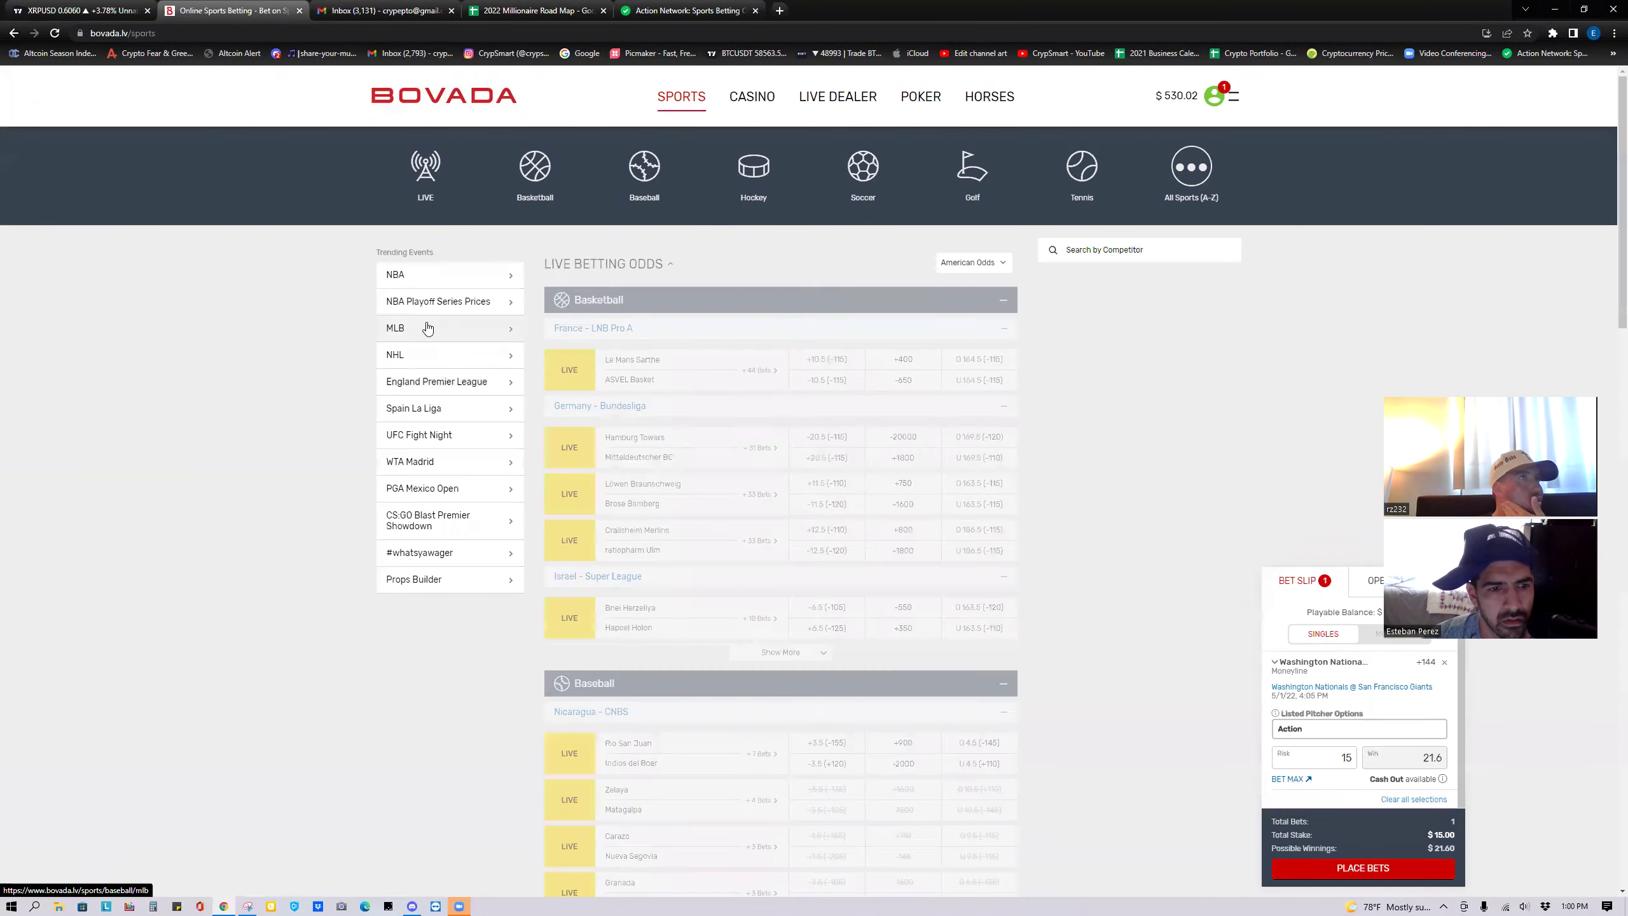
click(398, 327)
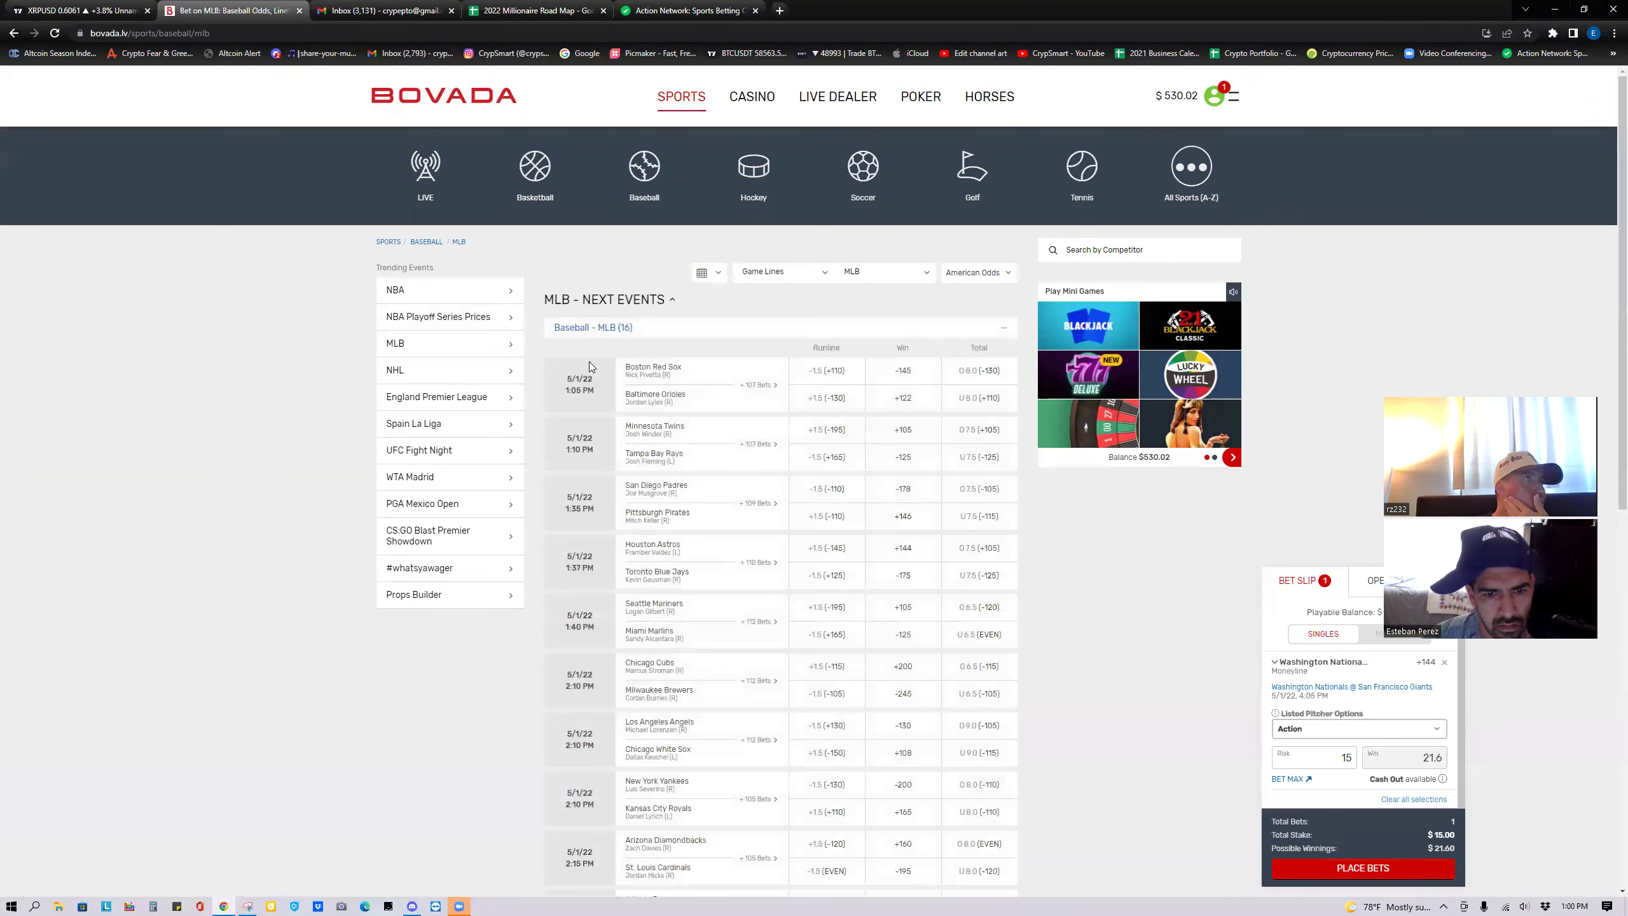
scroll(801, 378, down, 2)
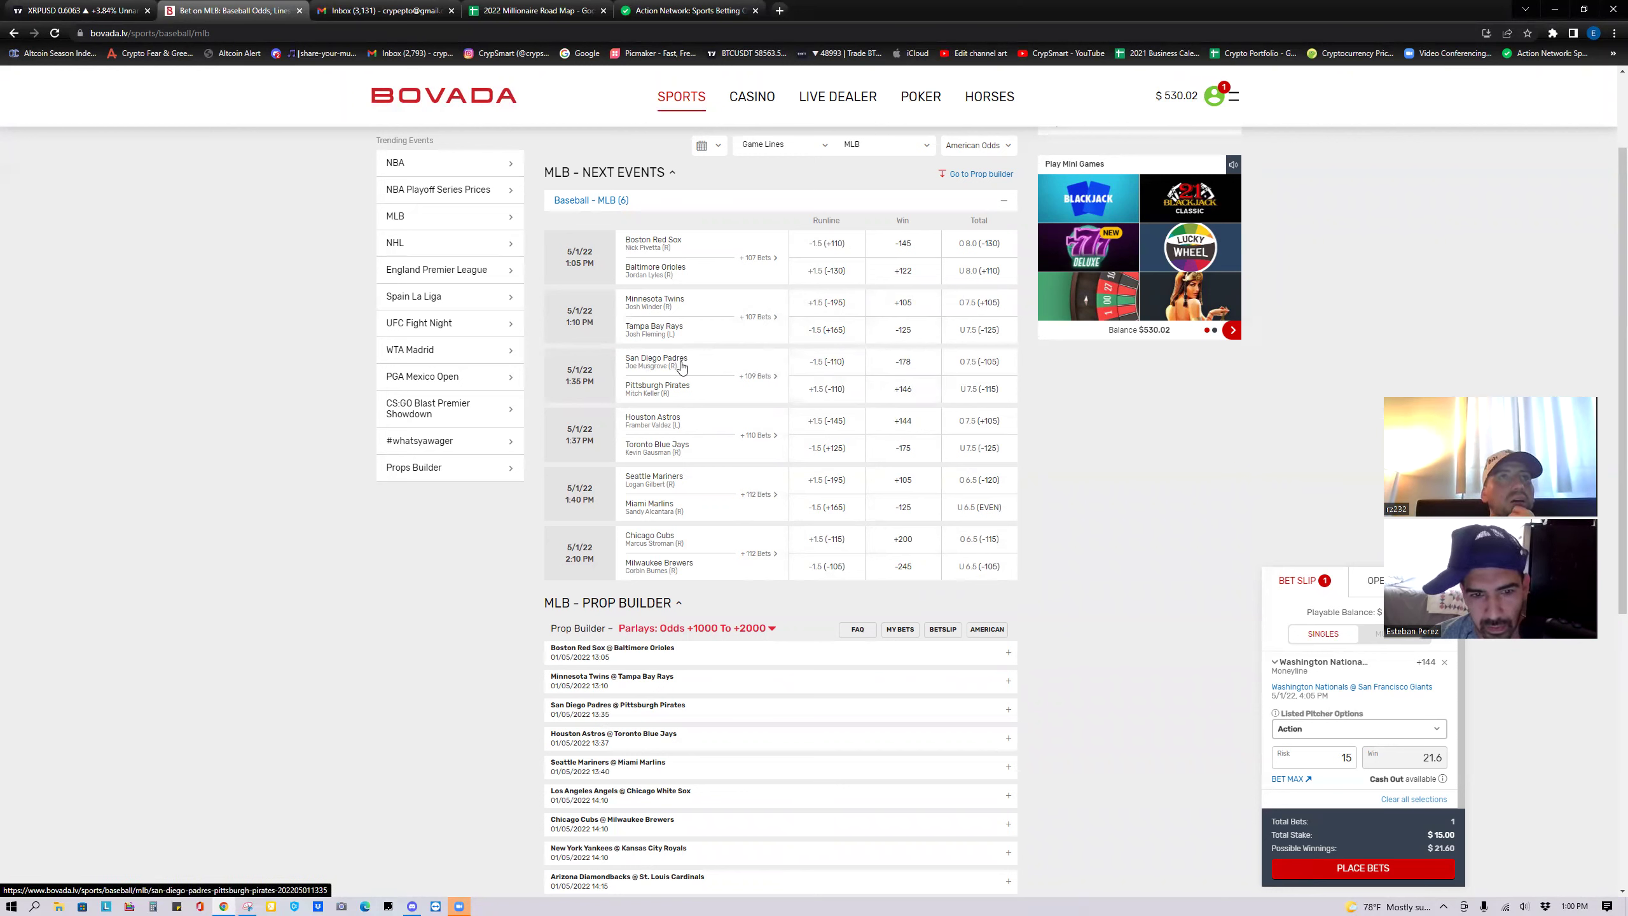
View the San Diego Padres @ Pittsburgh Pirates betting lines and look through the full list of MLB games.
click(757, 373)
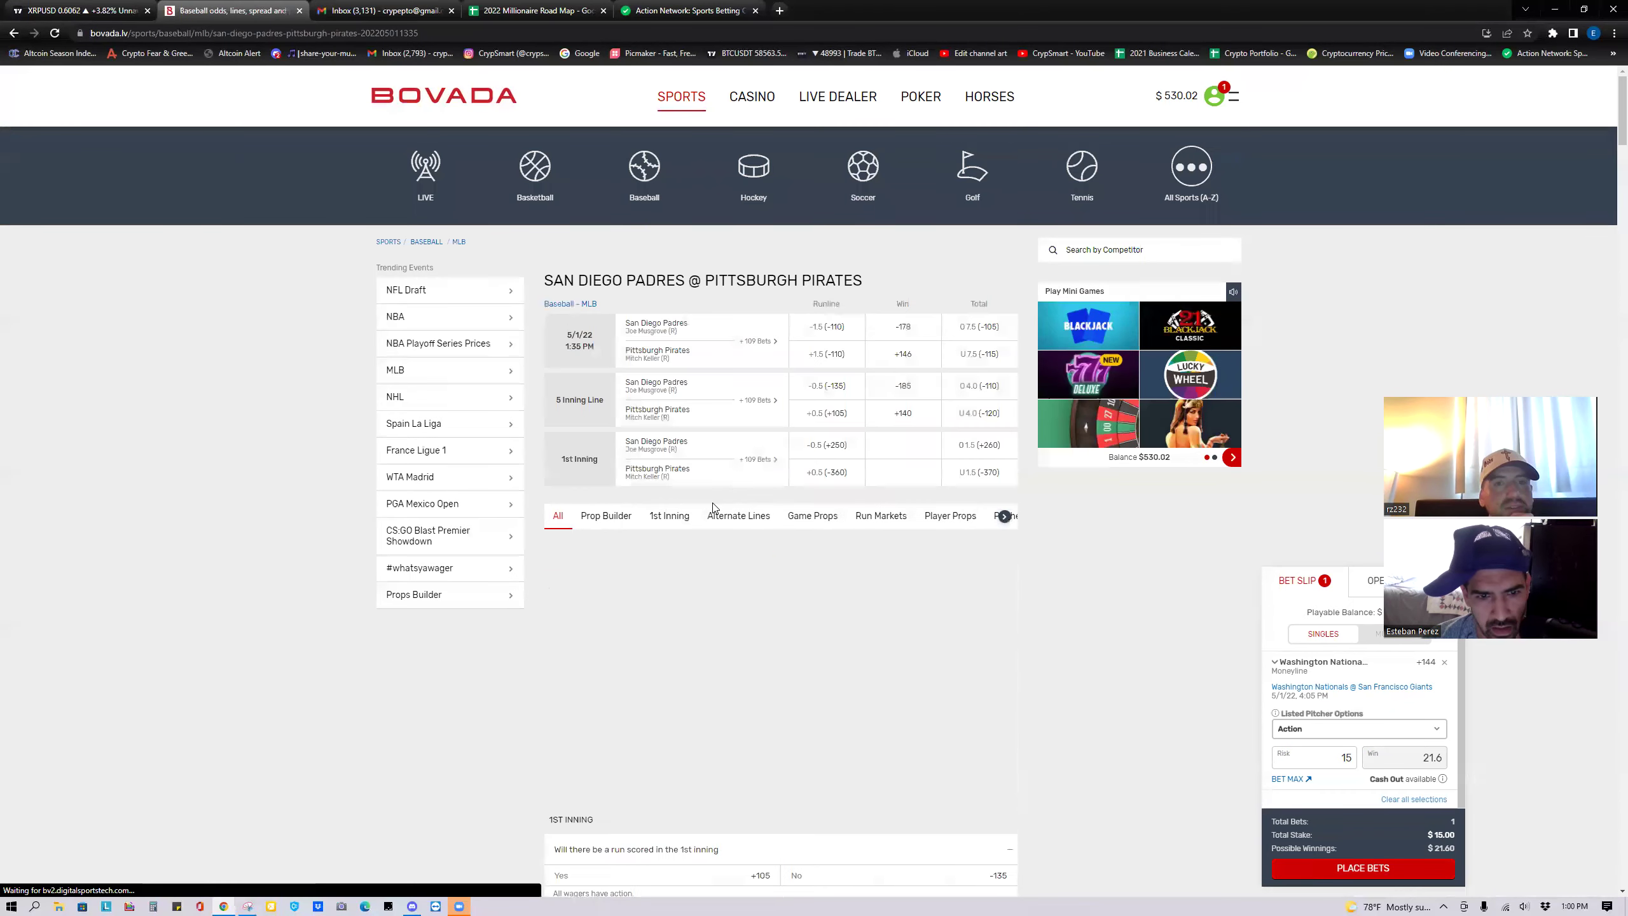
scroll(667, 302, down, 2)
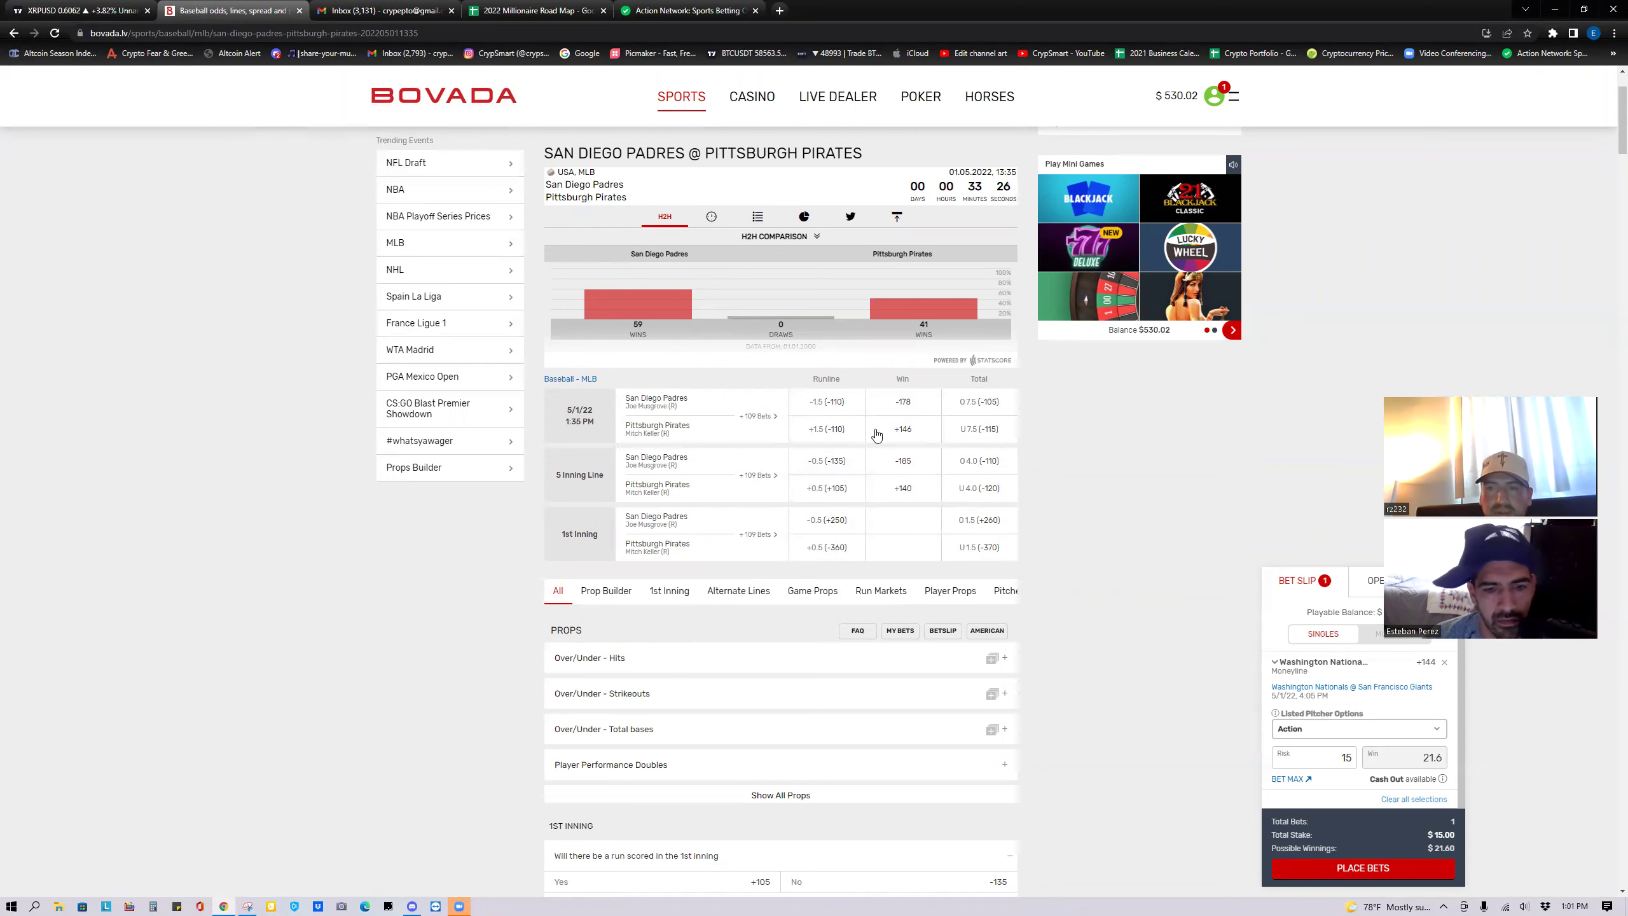
click(13, 33)
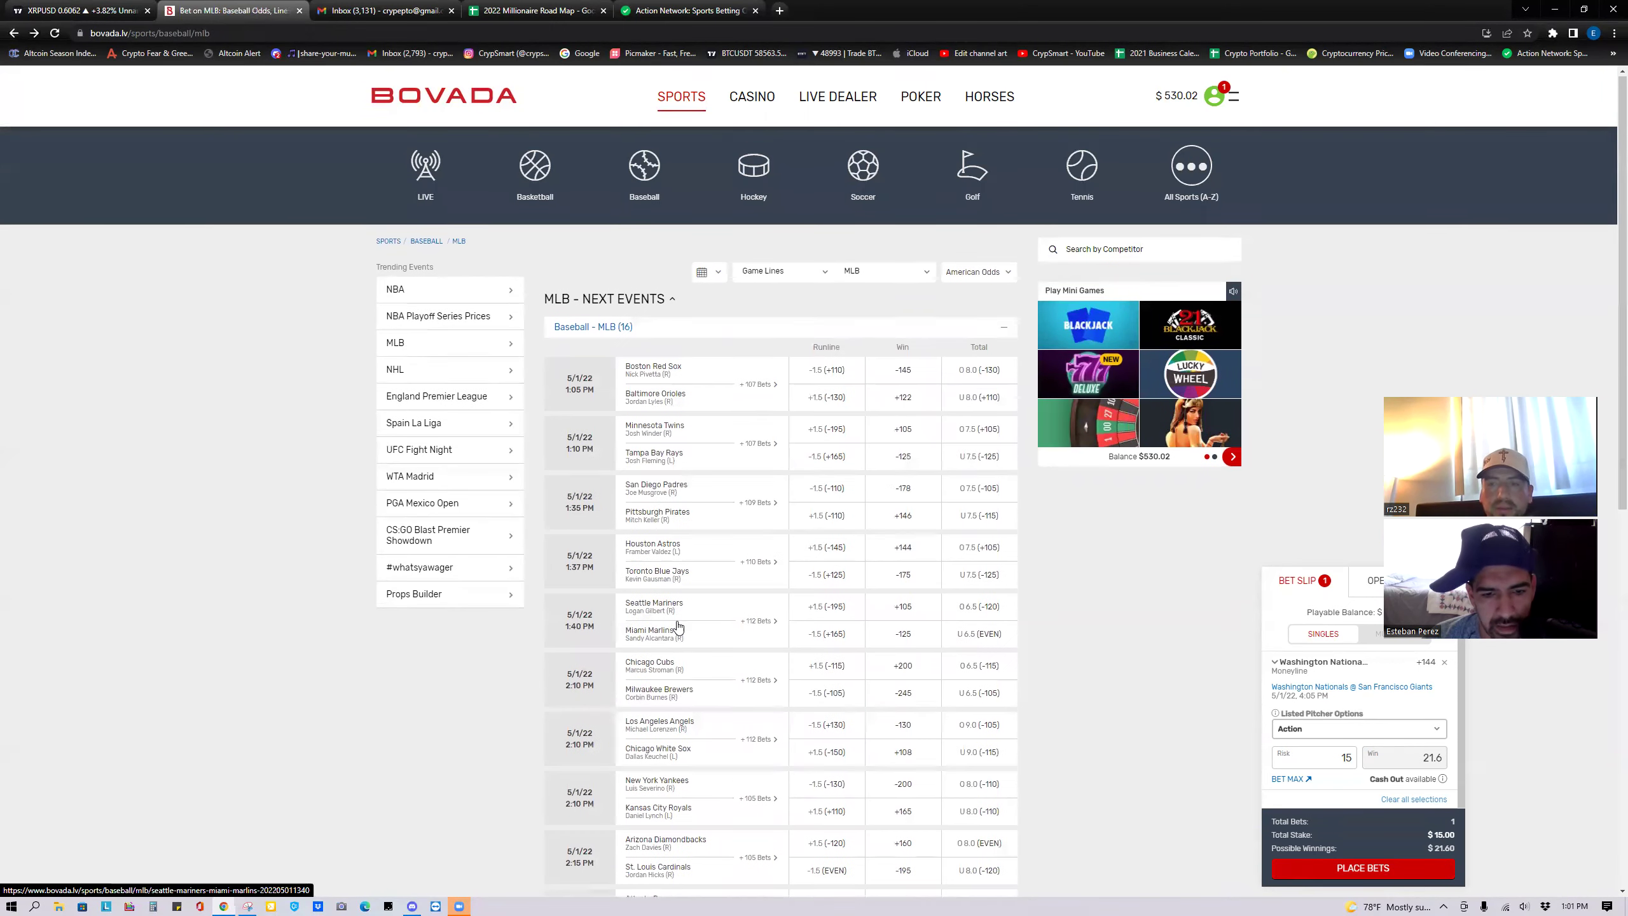
scroll(666, 621, down, 5)
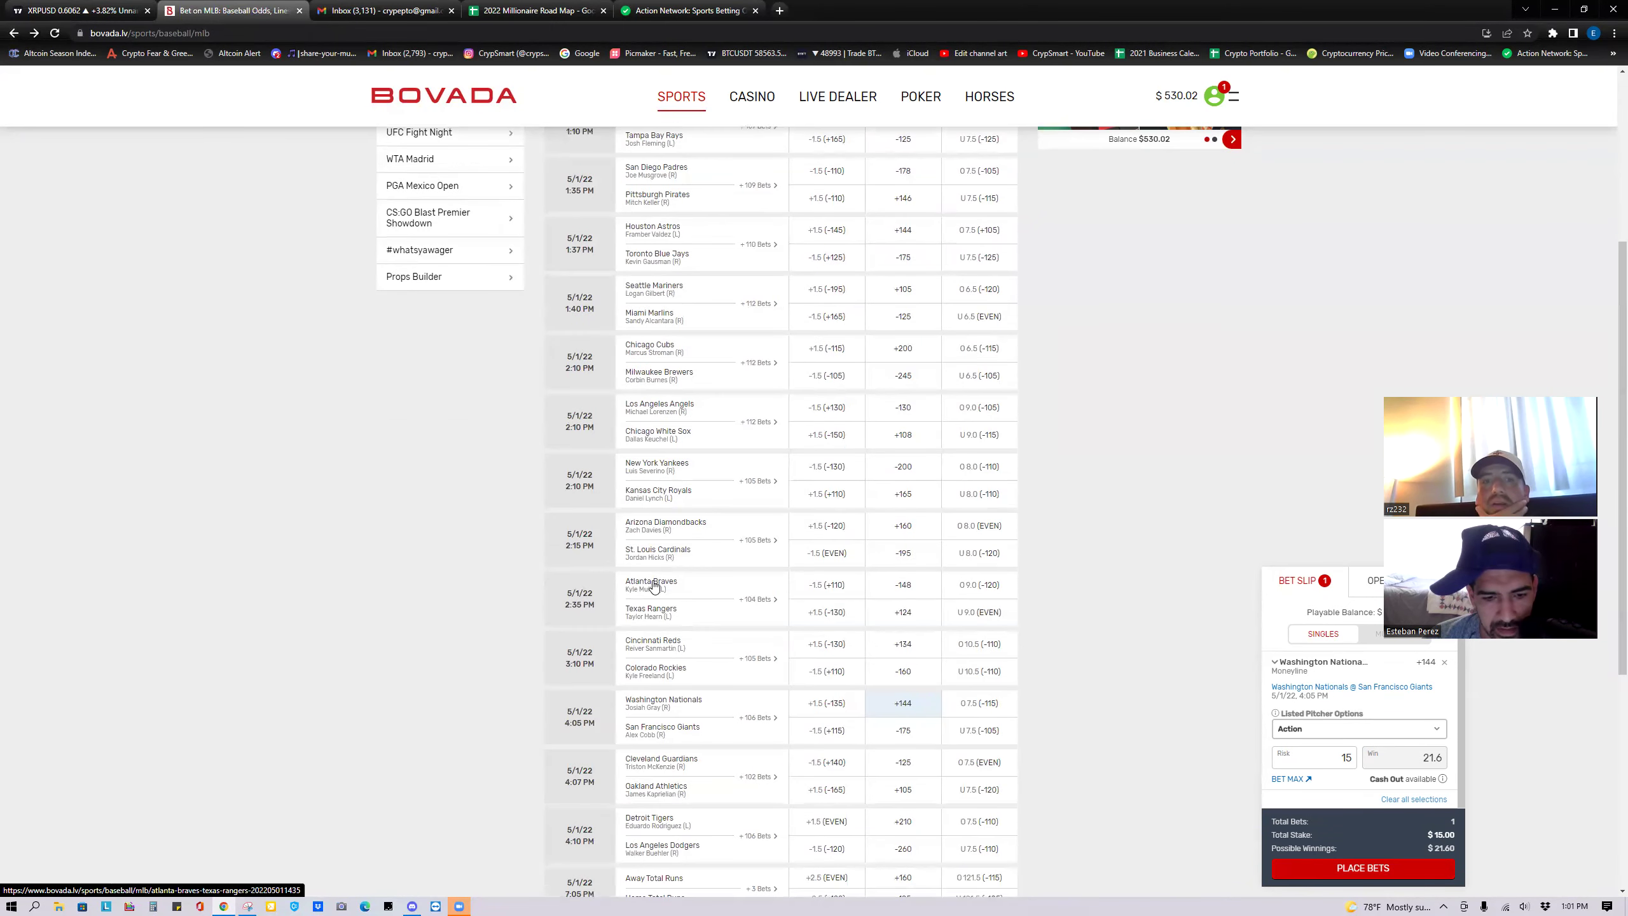
scroll(654, 585, down, 3)
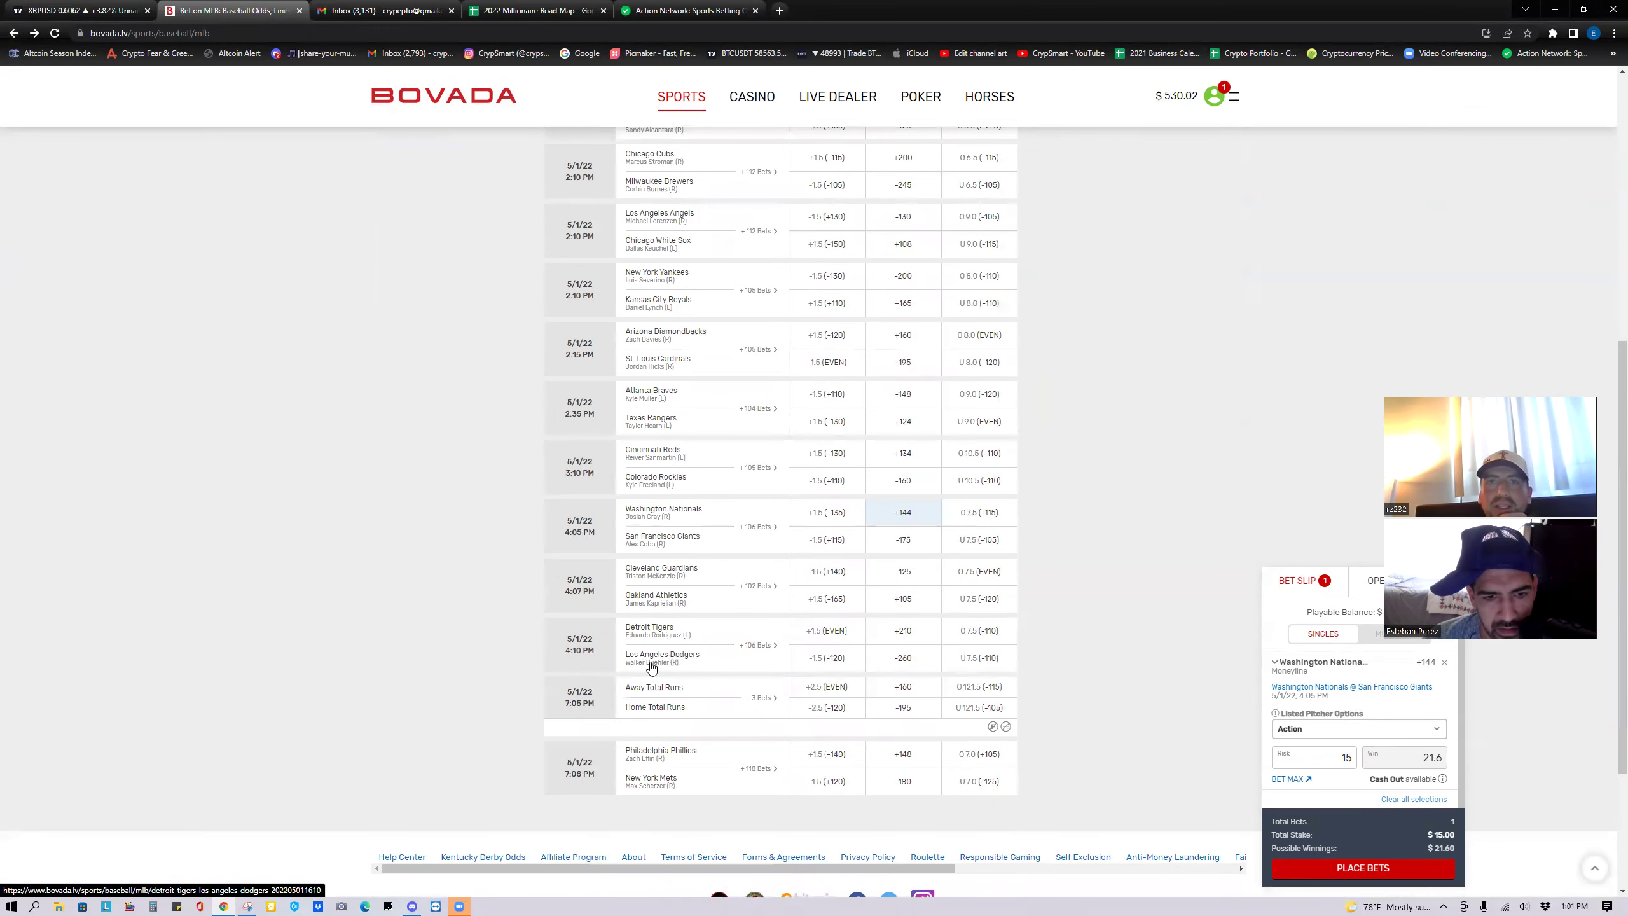
scroll(638, 713, up, 6)
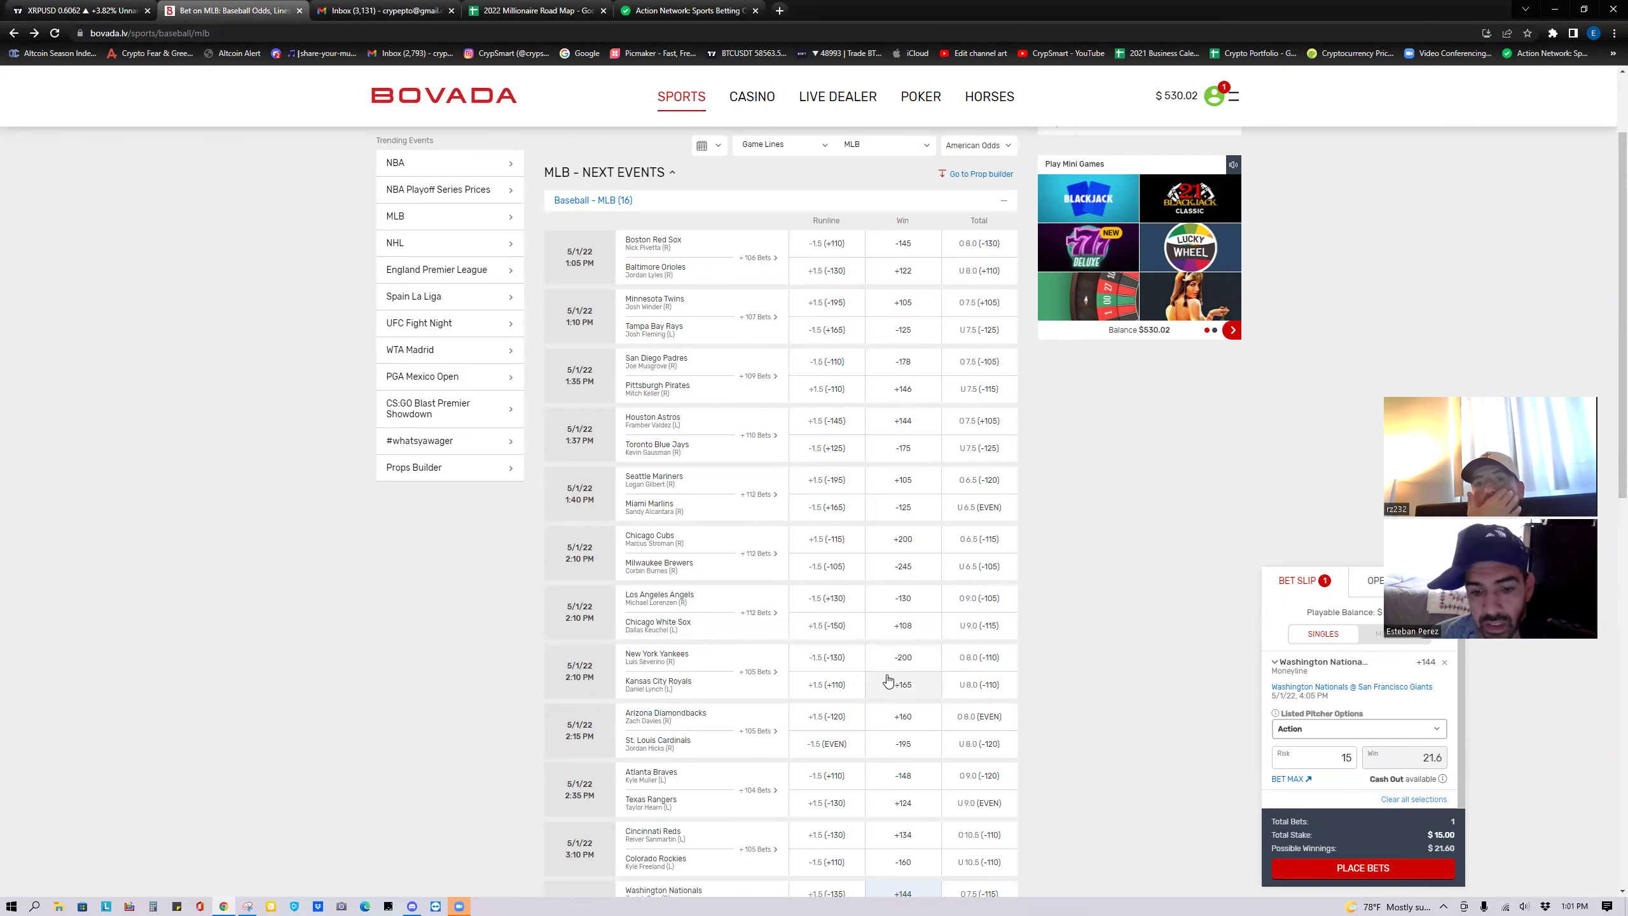
Select the New York Yankees 5 Inning Line moneyline against the Kansas City Royals for the bet slip.
click(763, 673)
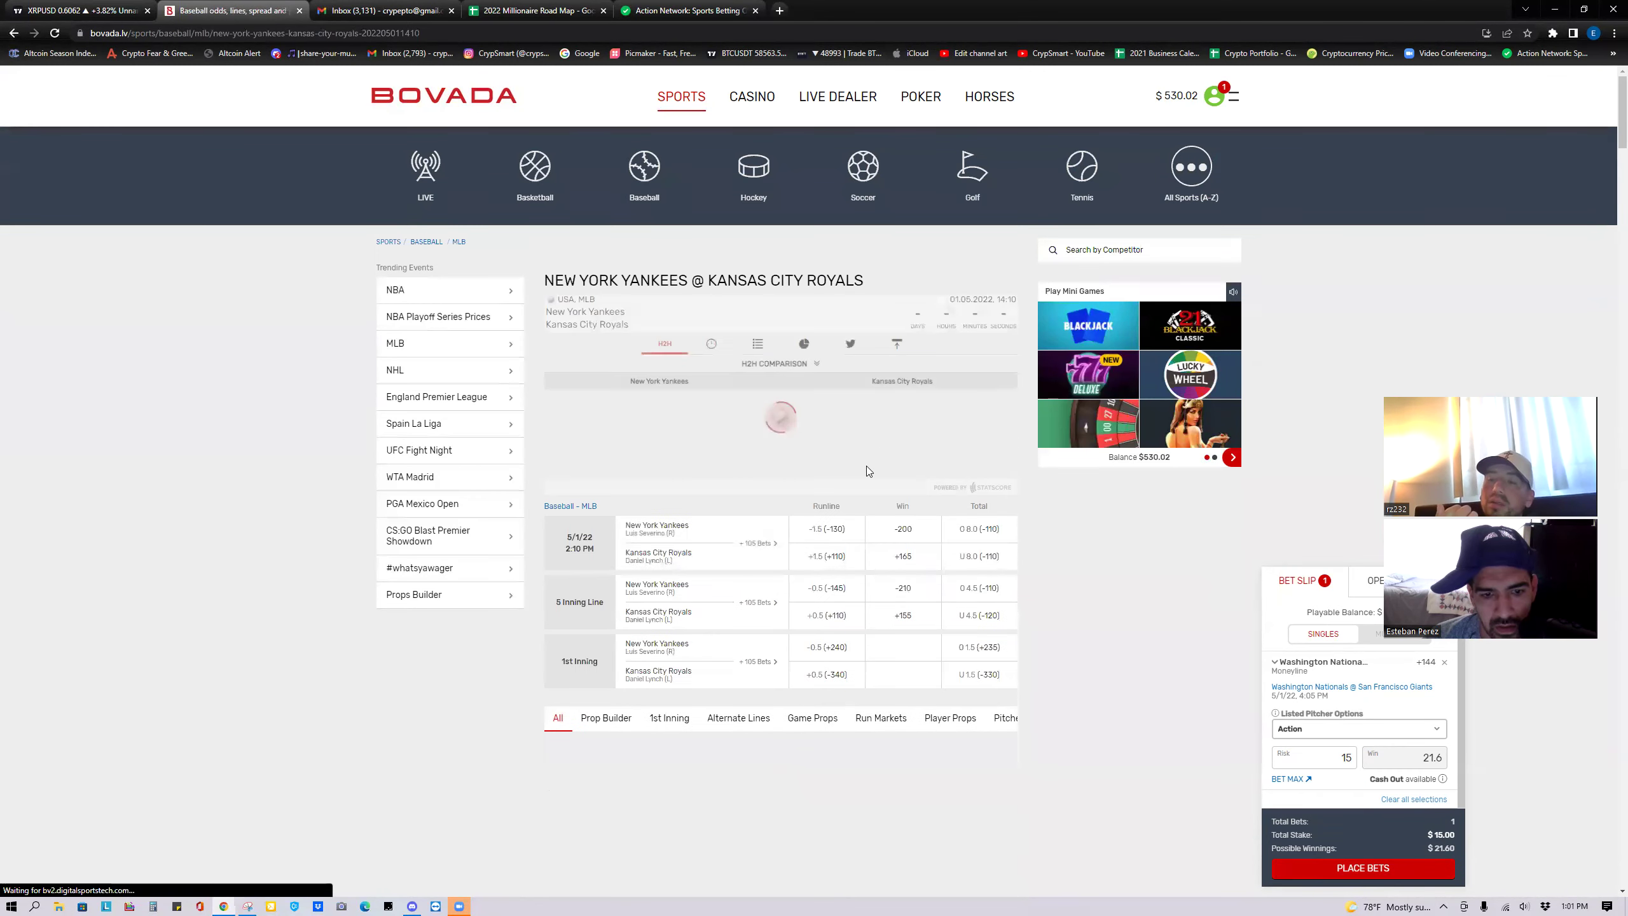
scroll(785, 563, down, 2)
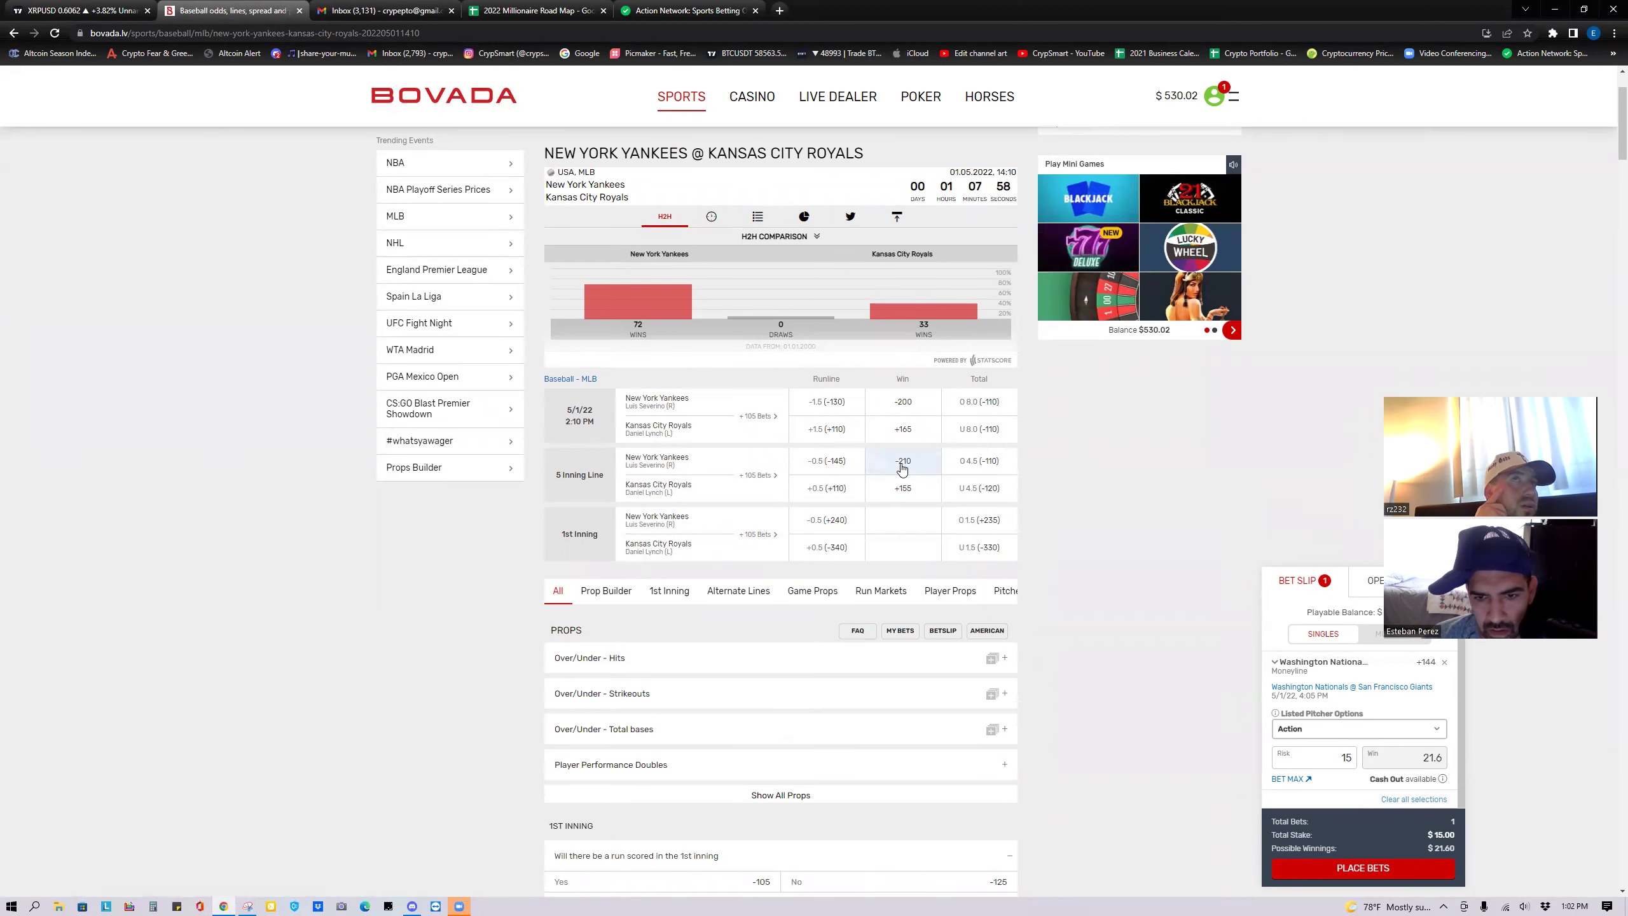
click(902, 469)
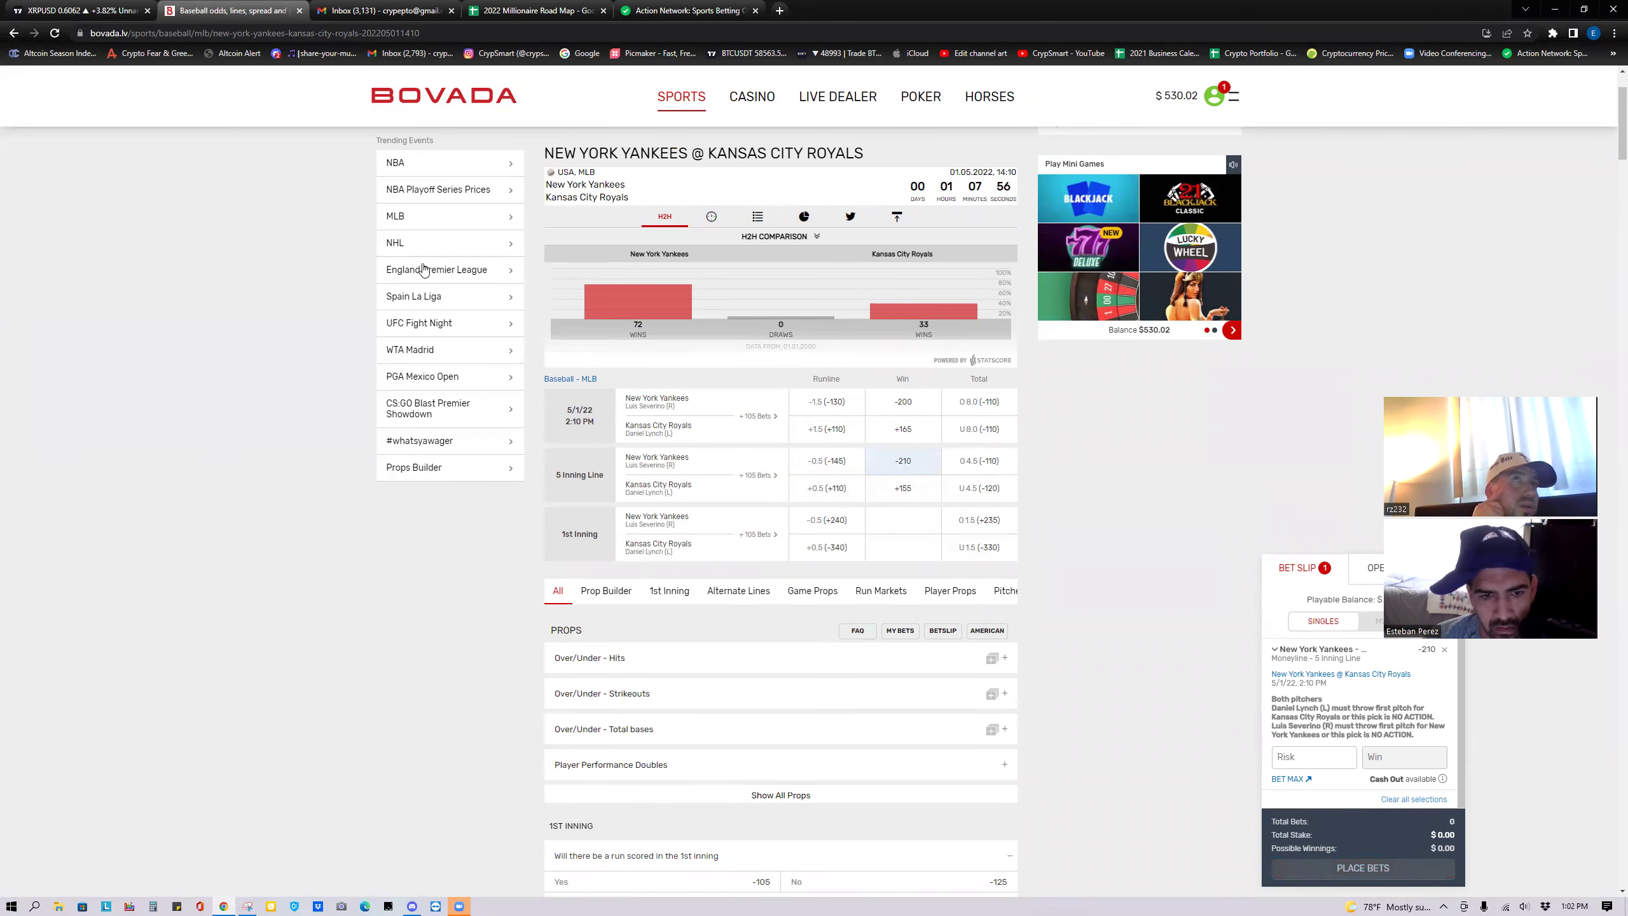
Add the San Diego Padres 5 Inning Line moneyline against the Pittsburgh Pirates to the bet slip as the second parlay pick.
click(13, 32)
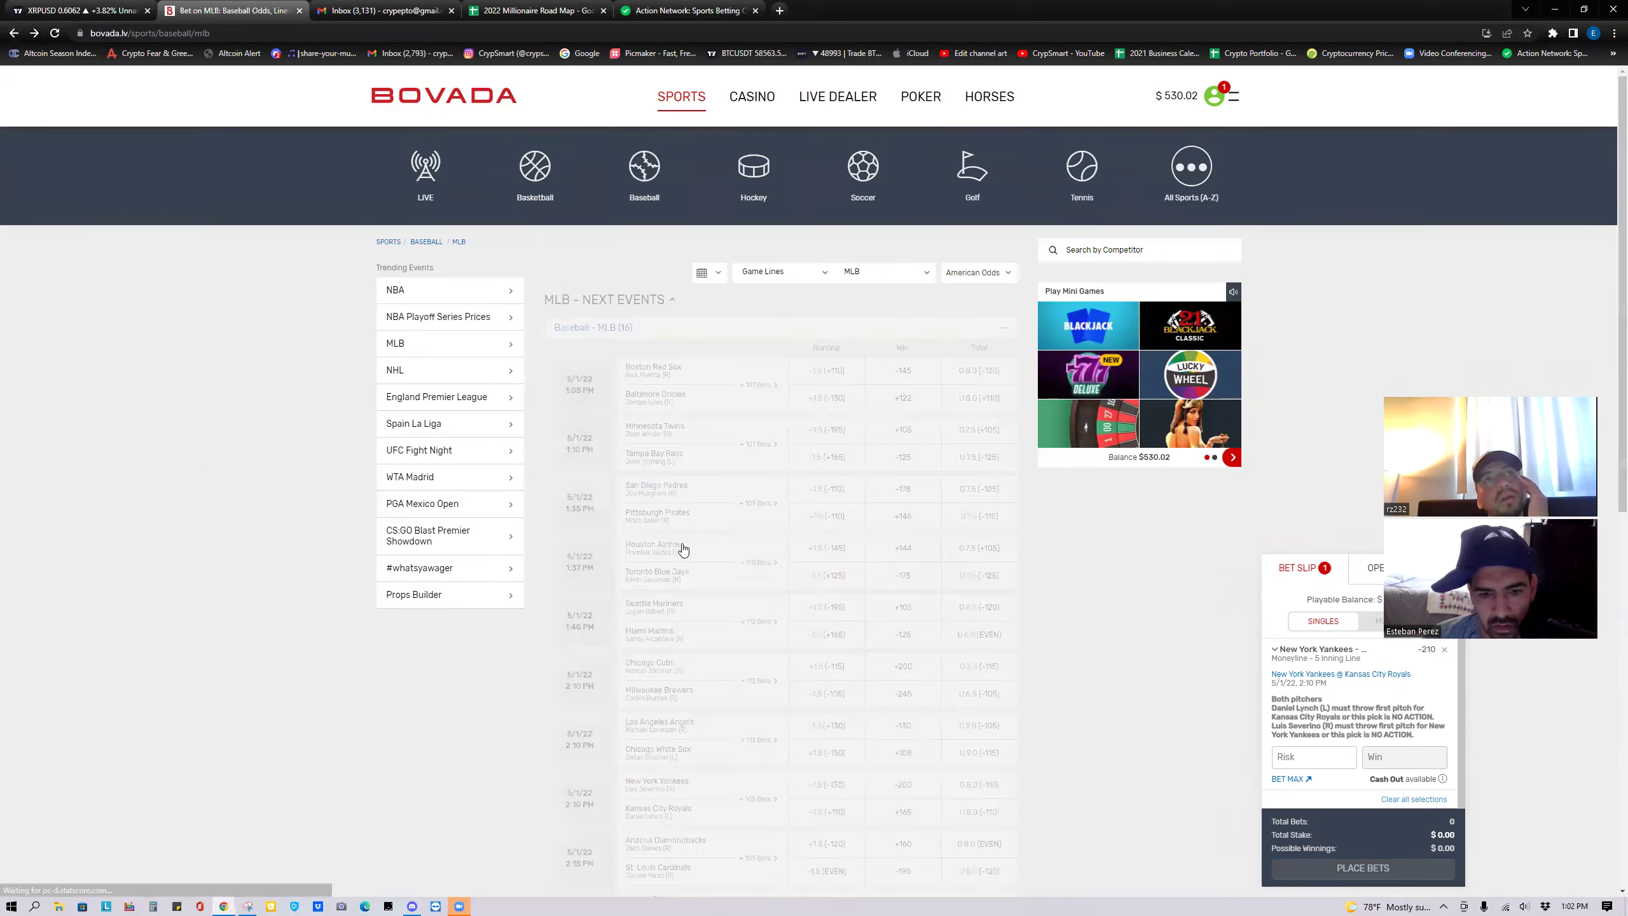
scroll(761, 640, down, 2)
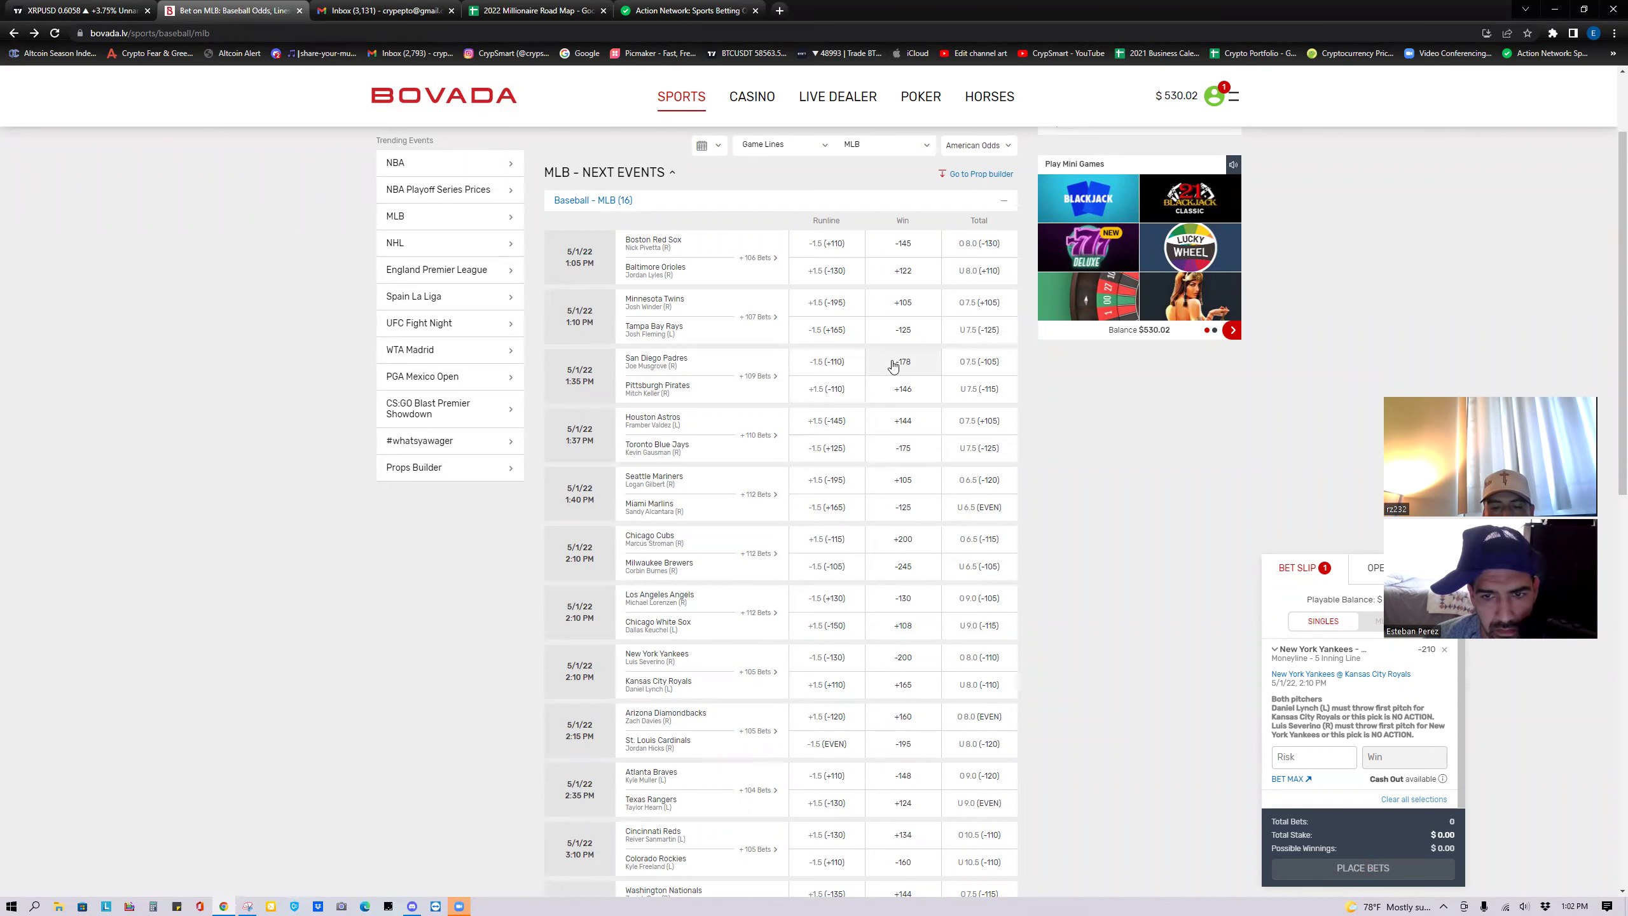
click(754, 379)
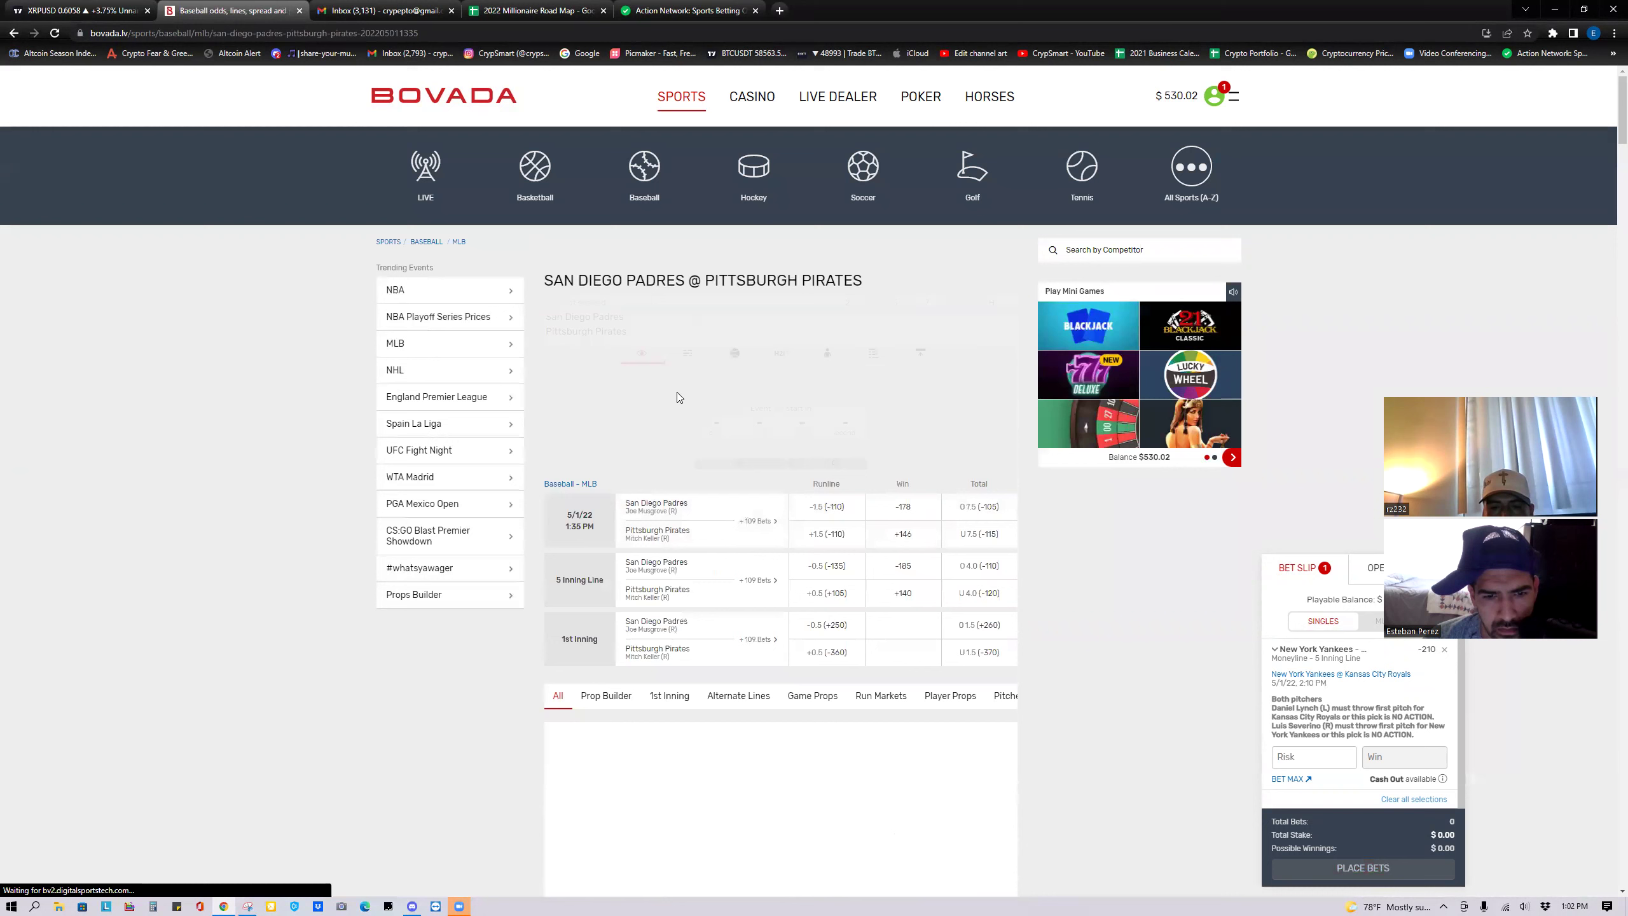
click(903, 564)
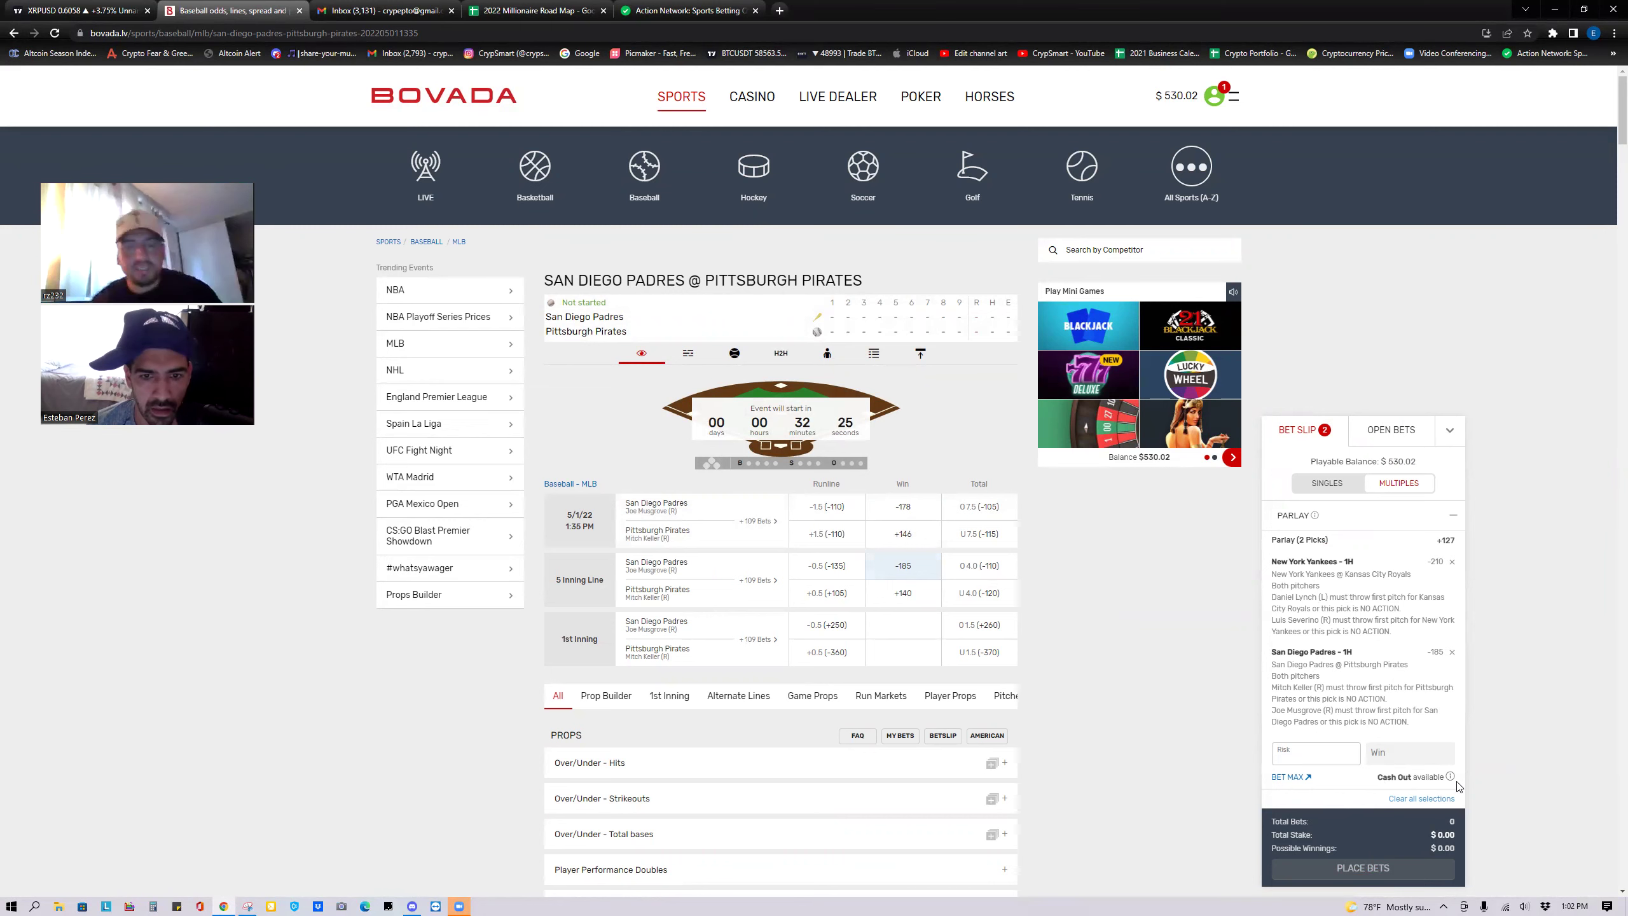
text(30)
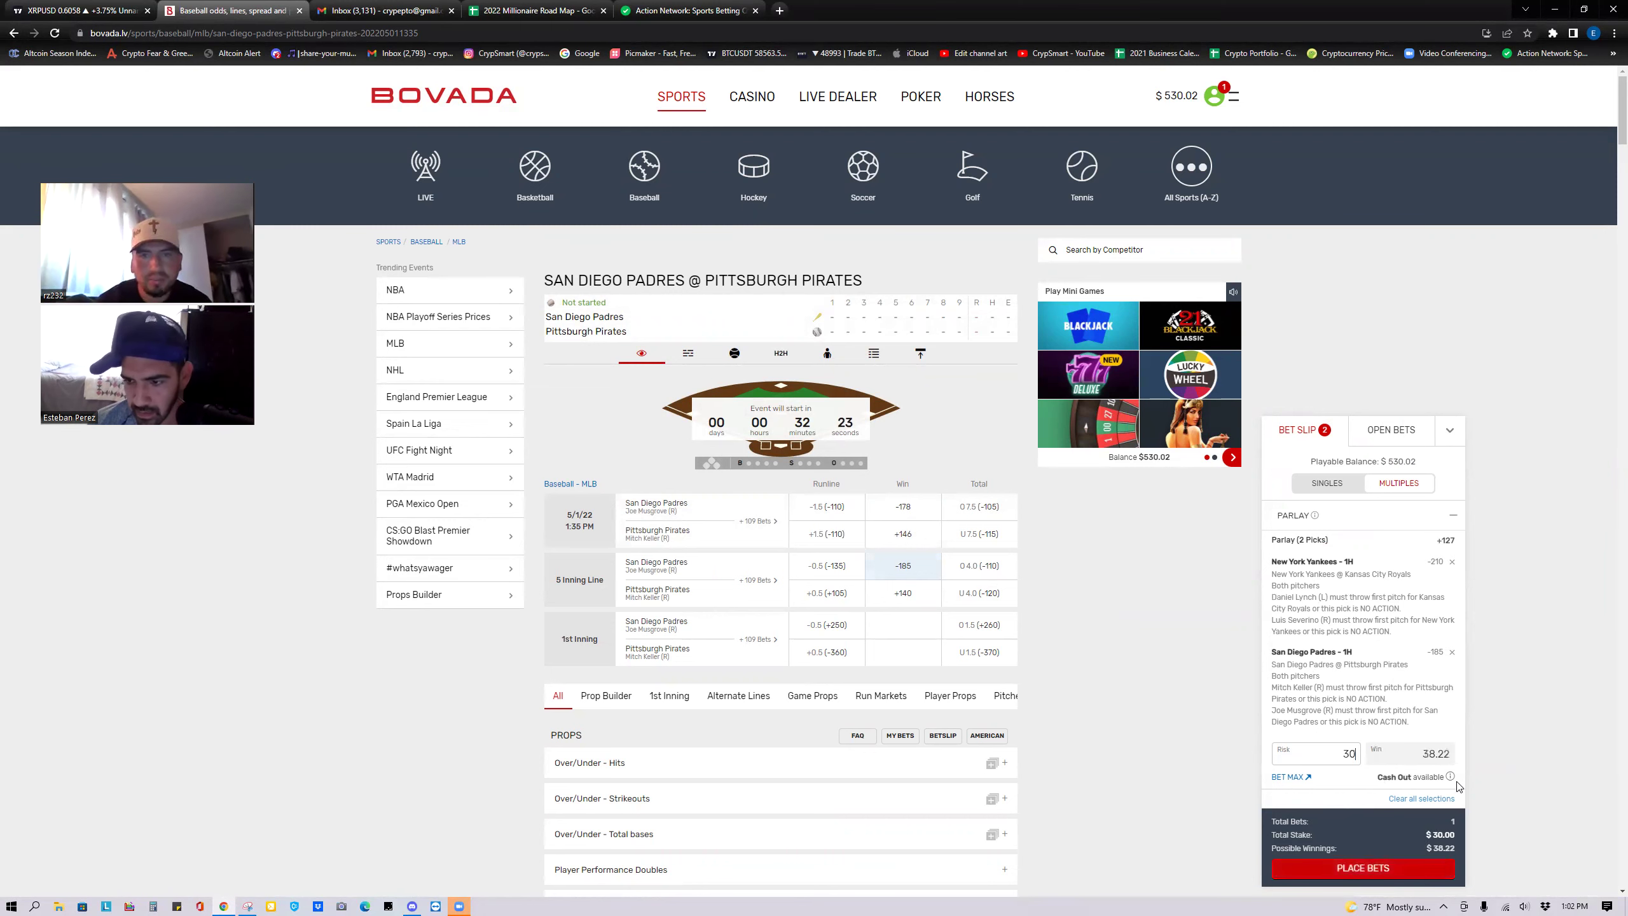
key(BackSpace)
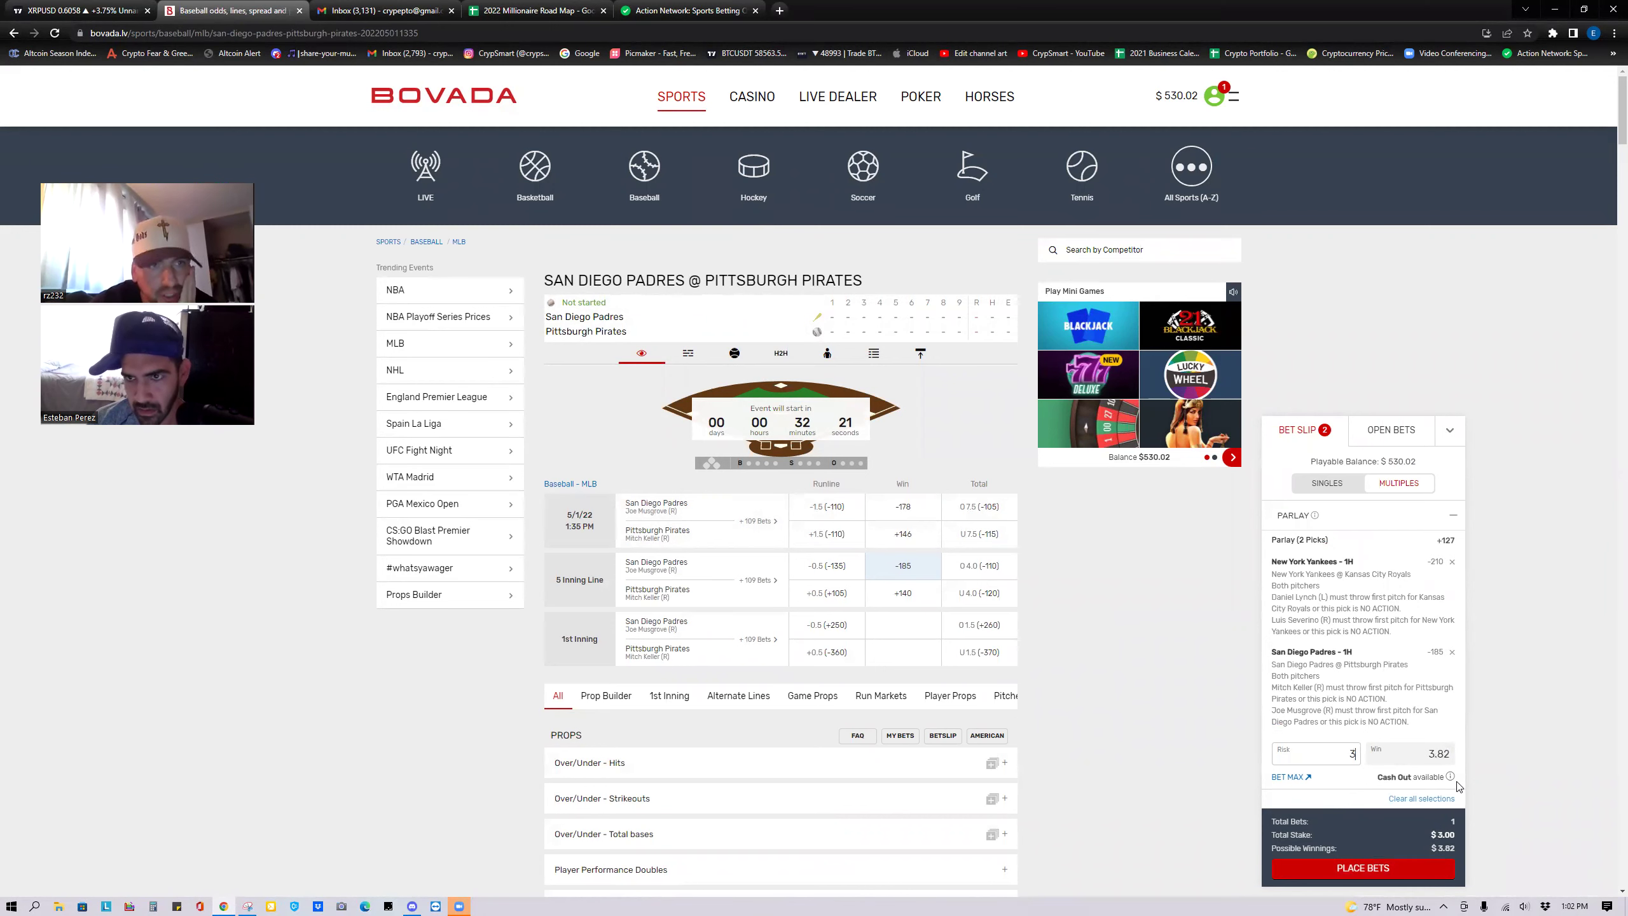
key(BackSpace)
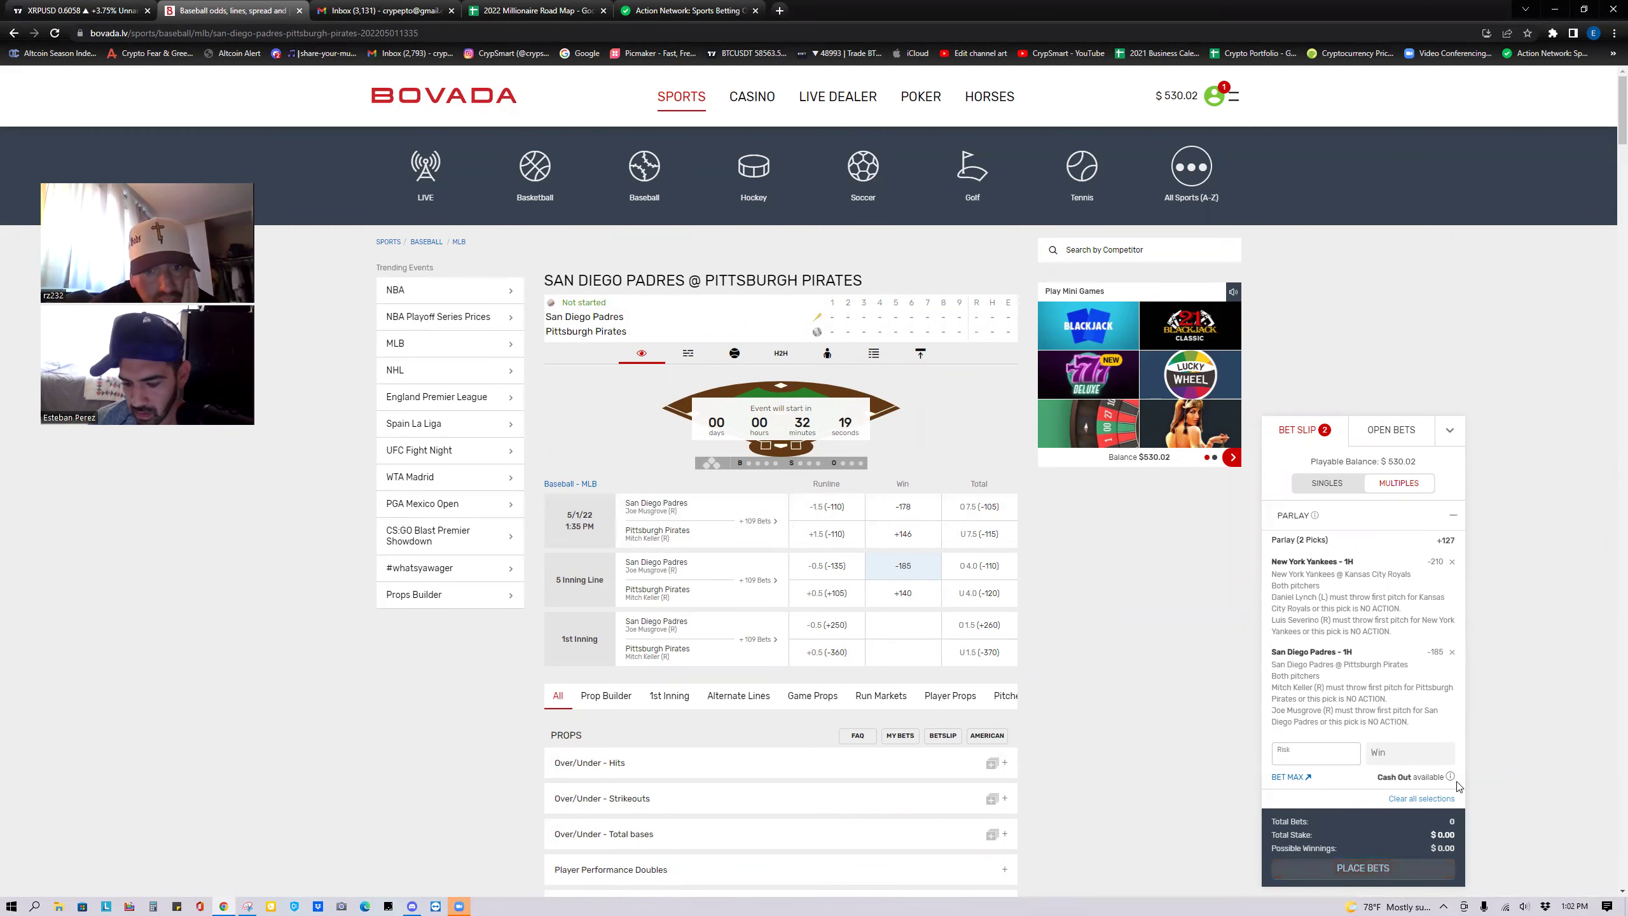
text(5)
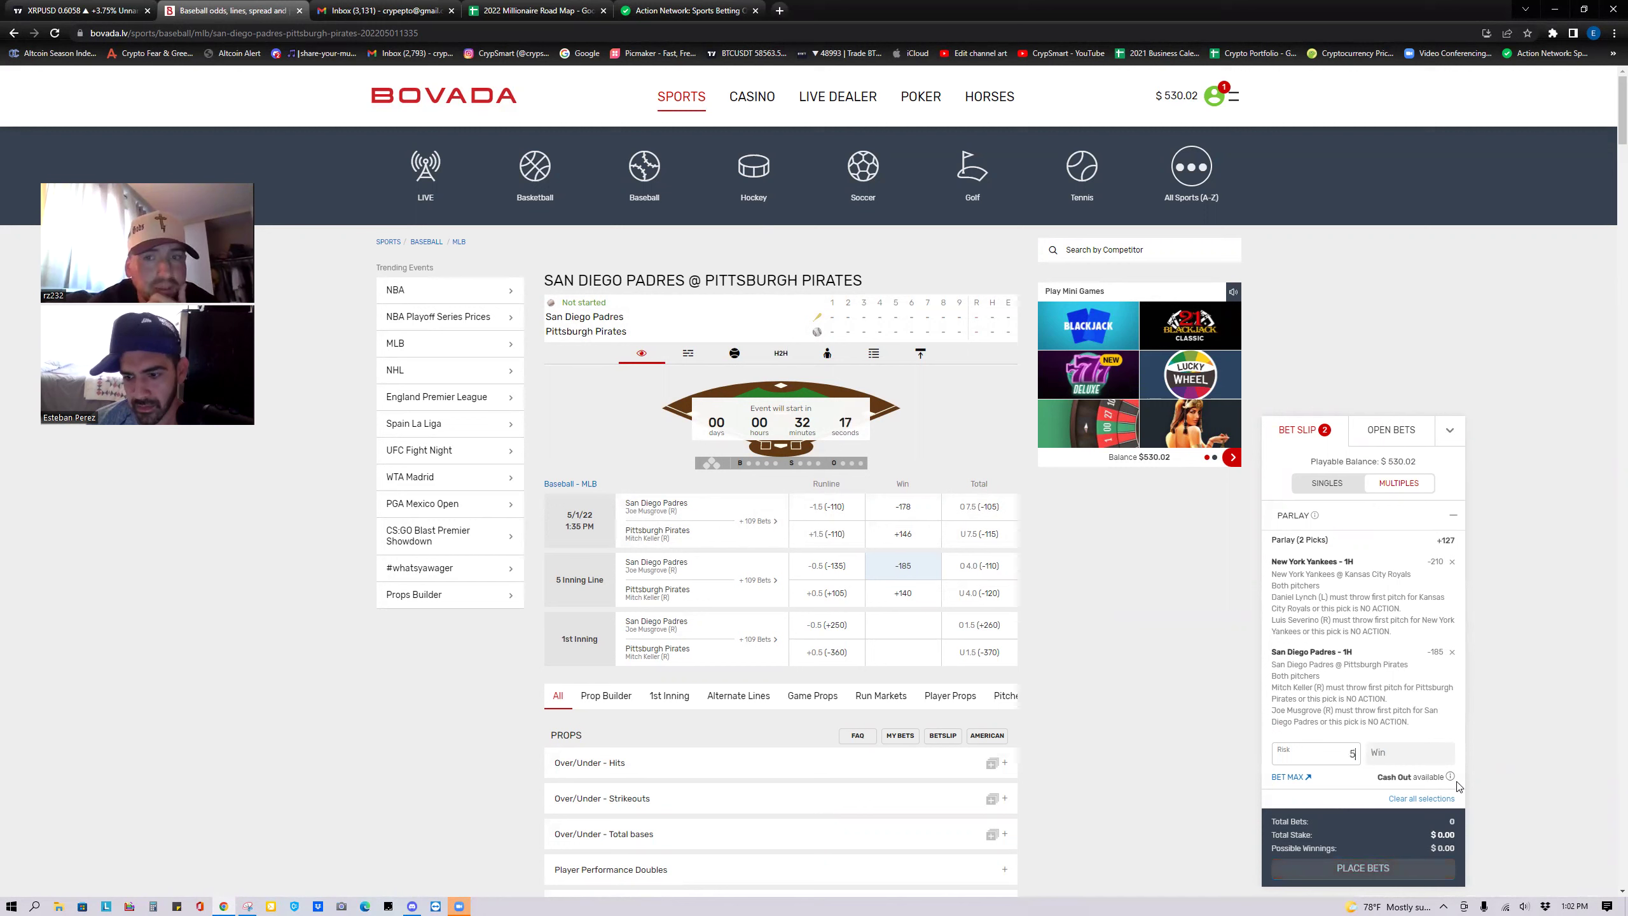
text(5)
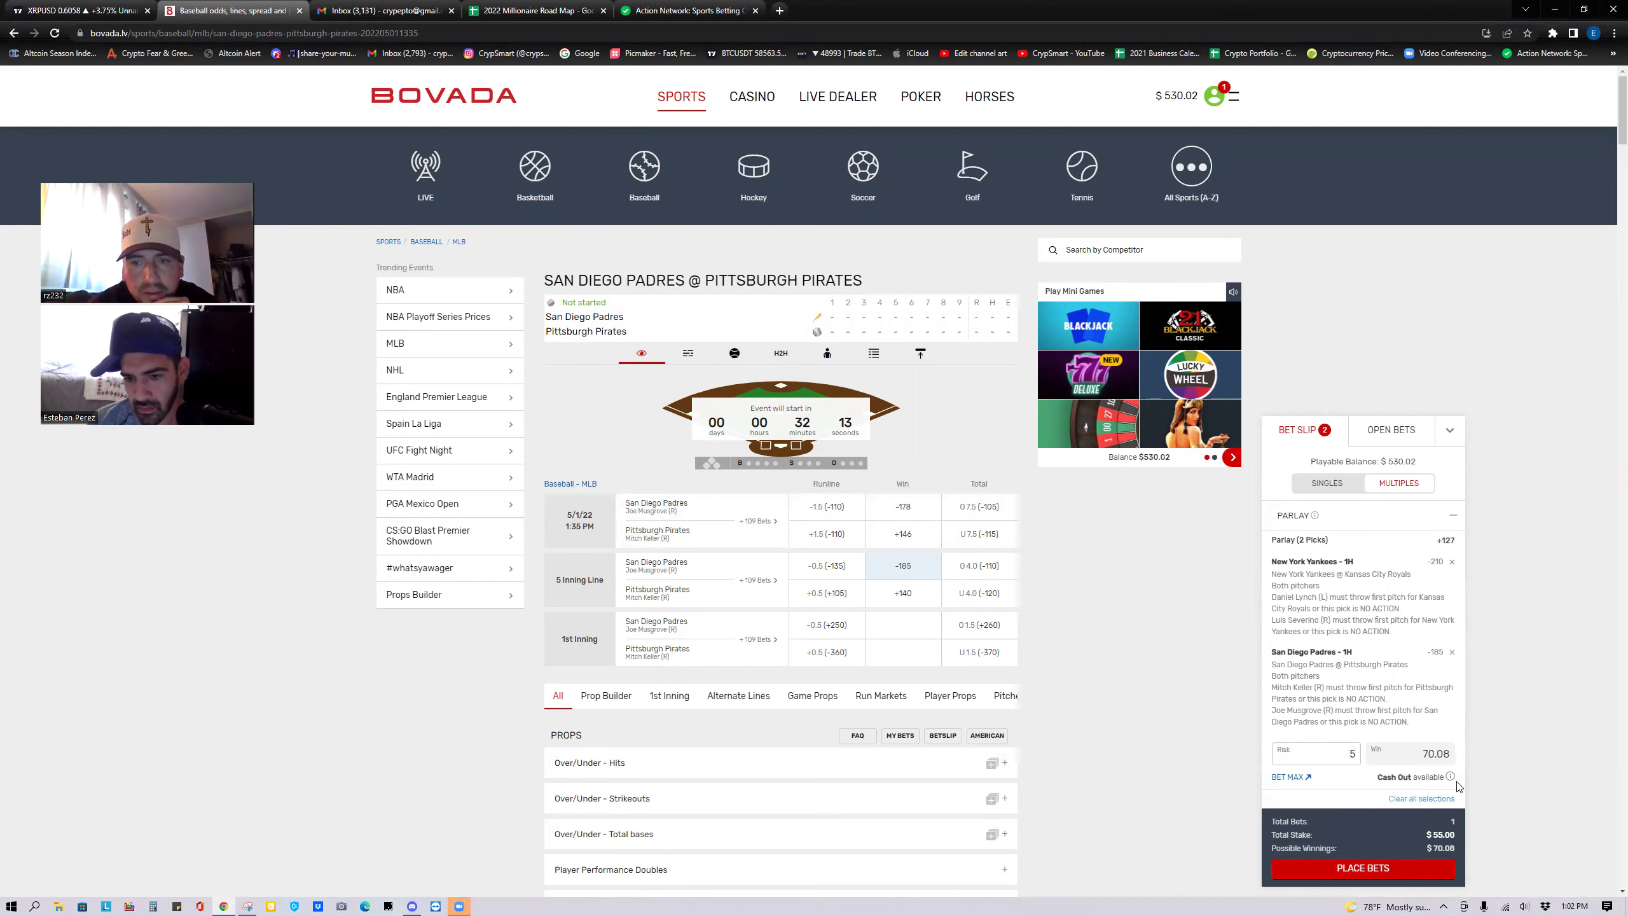
key(BackSpace)
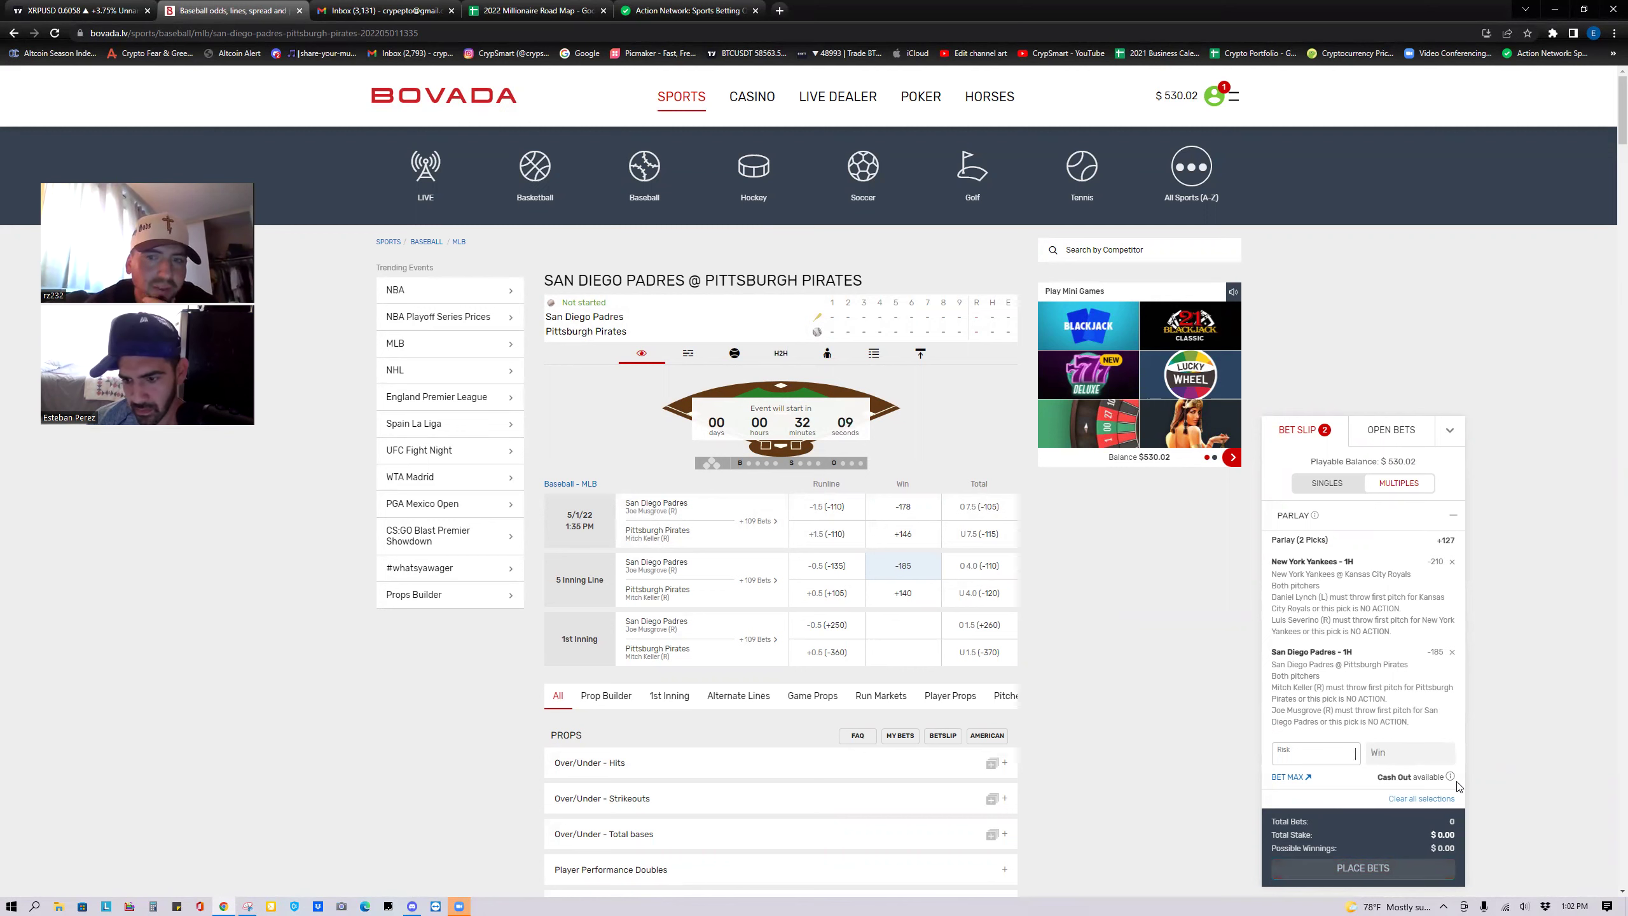
Set the two-pick parlay's risk to $50 and place the bet.
text(50)
click(1399, 869)
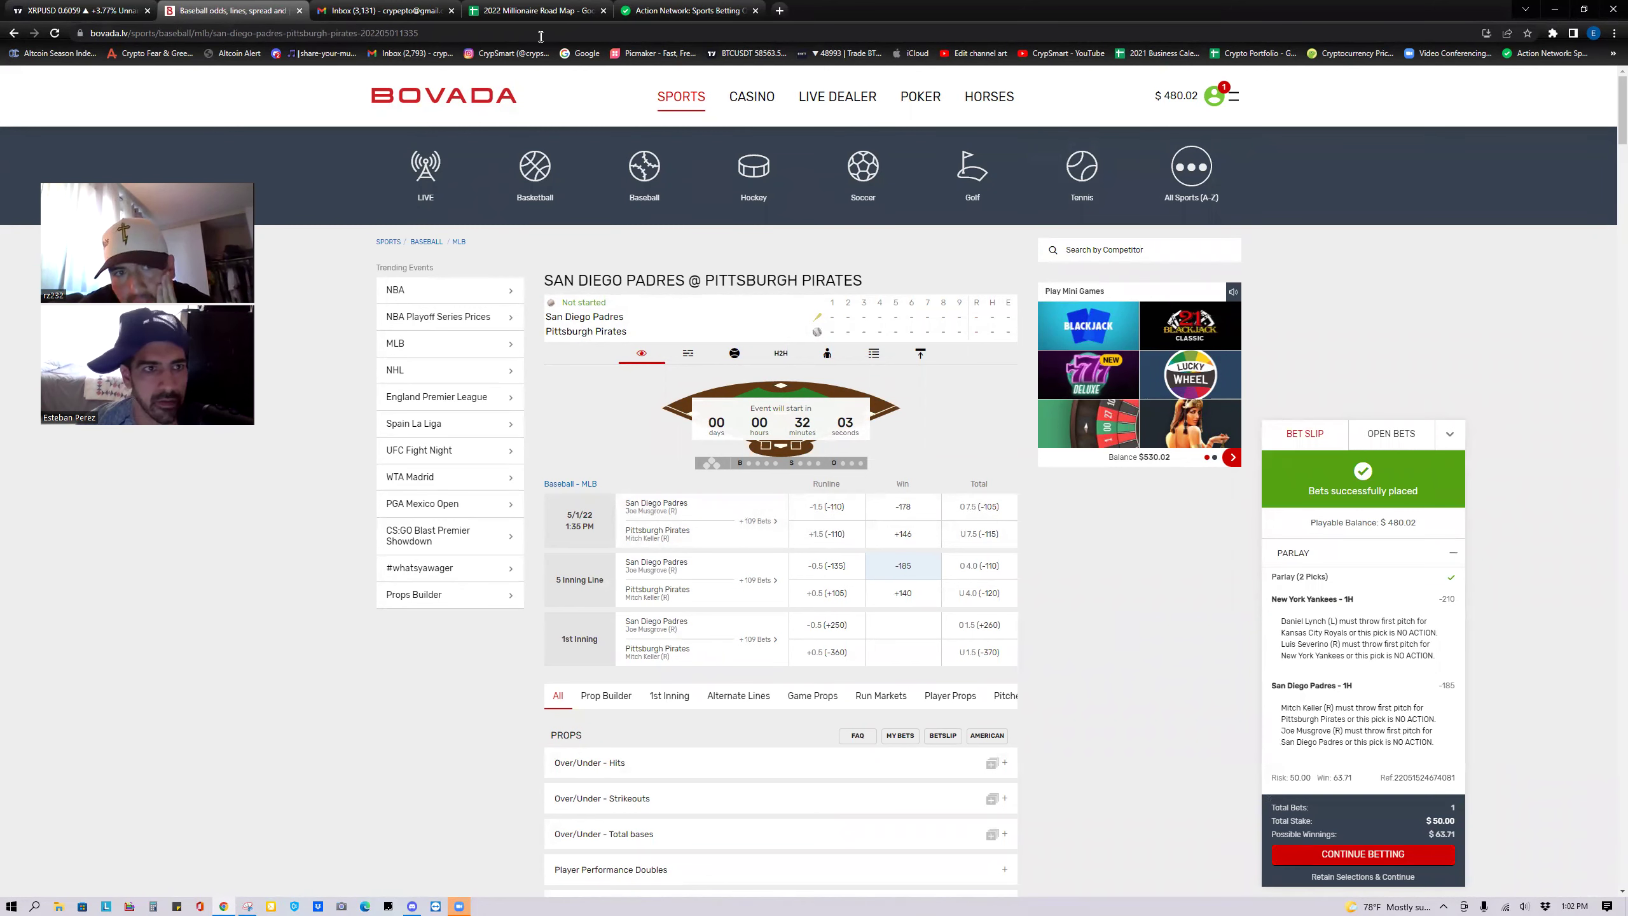
Switch to TradingView's XRPUSD chart and examine the weekly candles around the marked support zones.
click(80, 11)
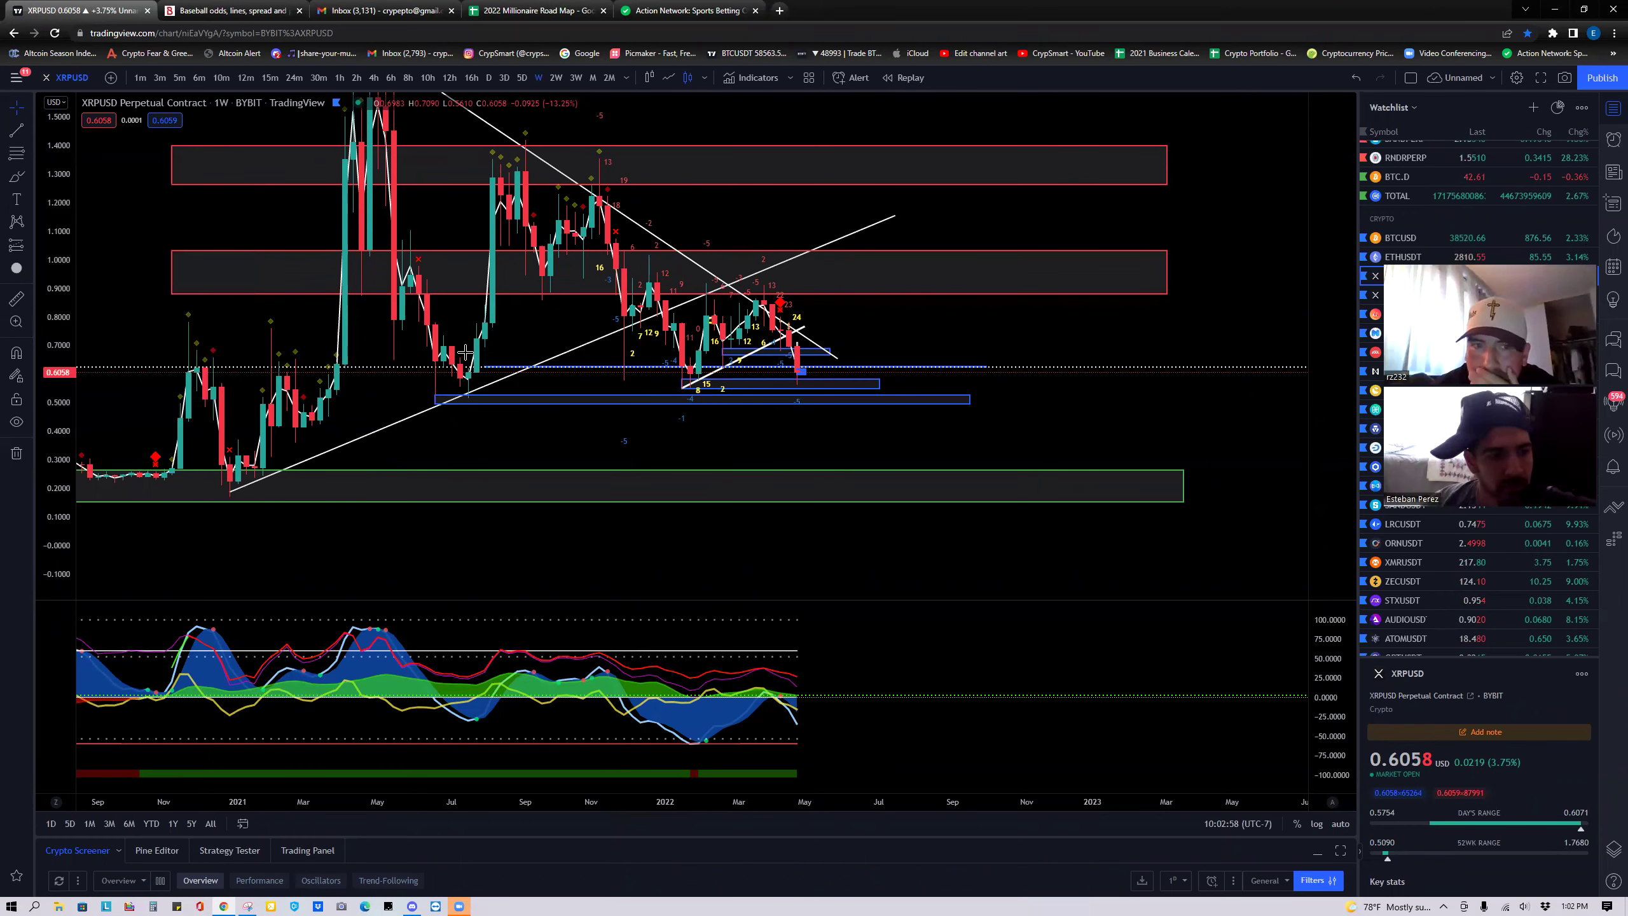
scroll(591, 470, up, 3)
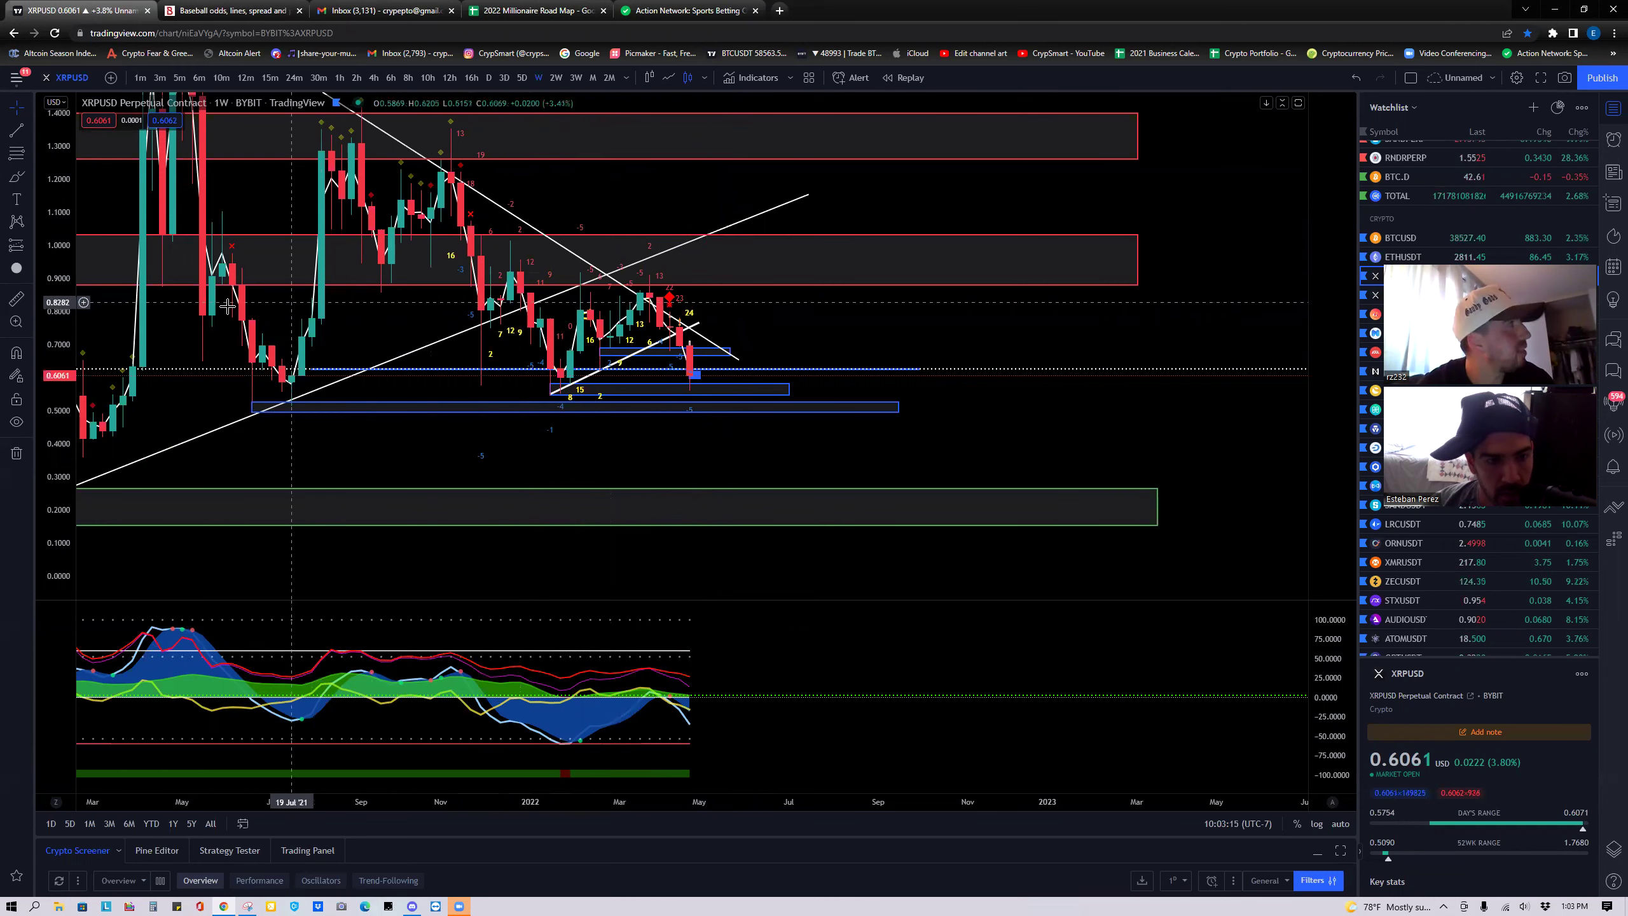
scroll(244, 378, down, 2)
scroll(358, 442, up, 3)
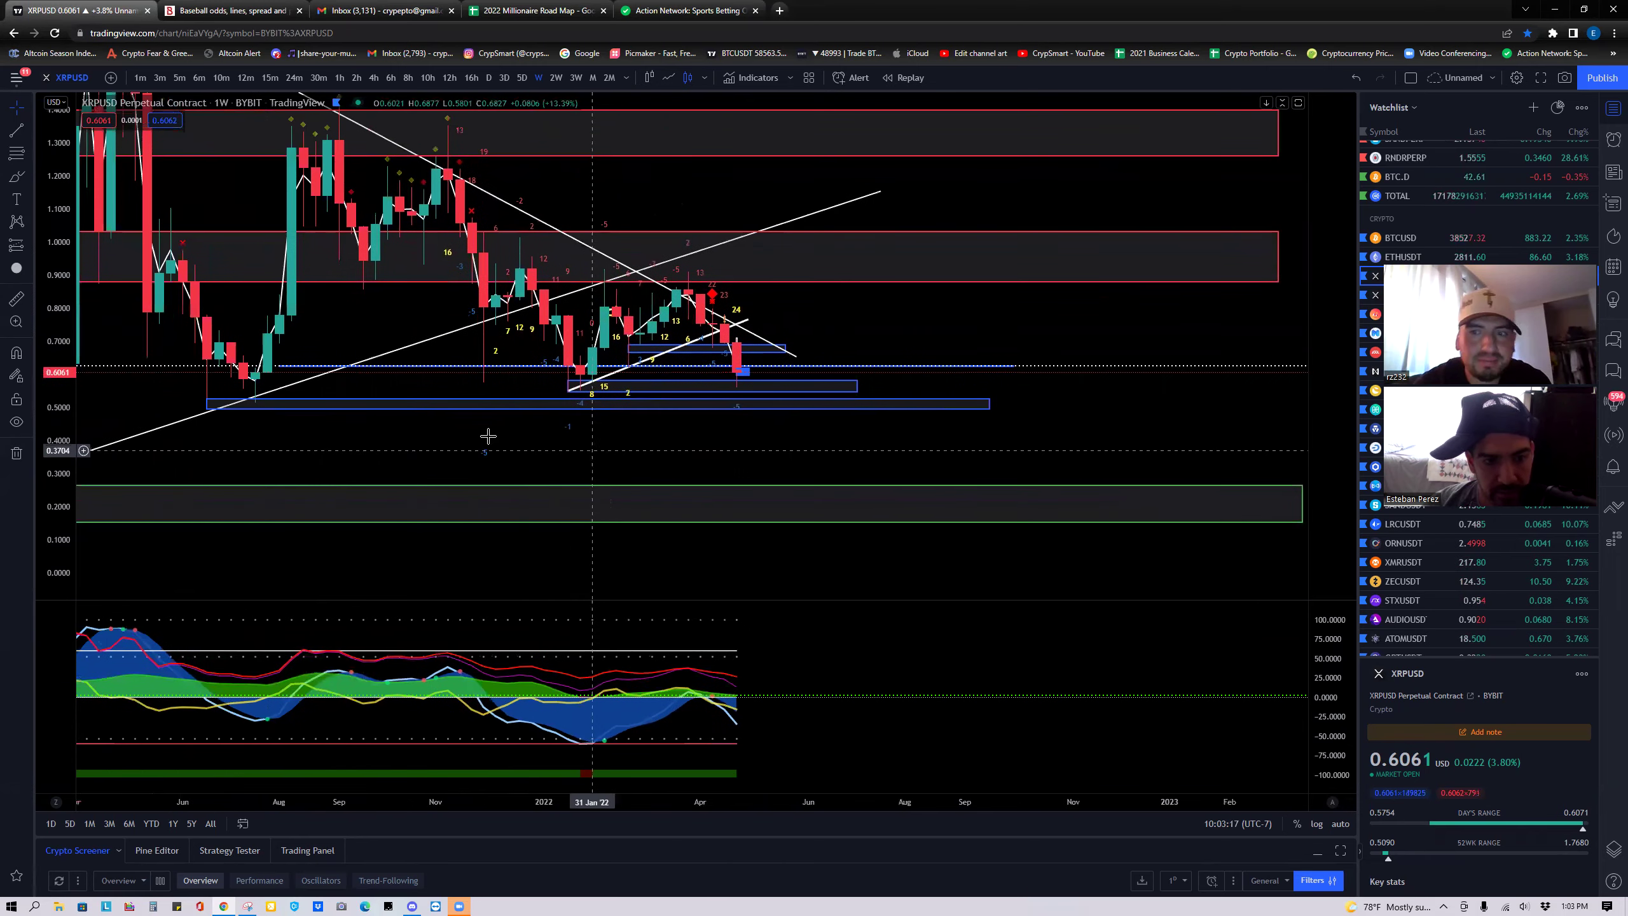
Change the XRPUSD chart to the daily timeframe and examine the price action since the start of 2022.
click(489, 78)
drag(47, 458, 47, 385)
scroll(308, 320, down, 2)
drag(315, 314, 378, 338)
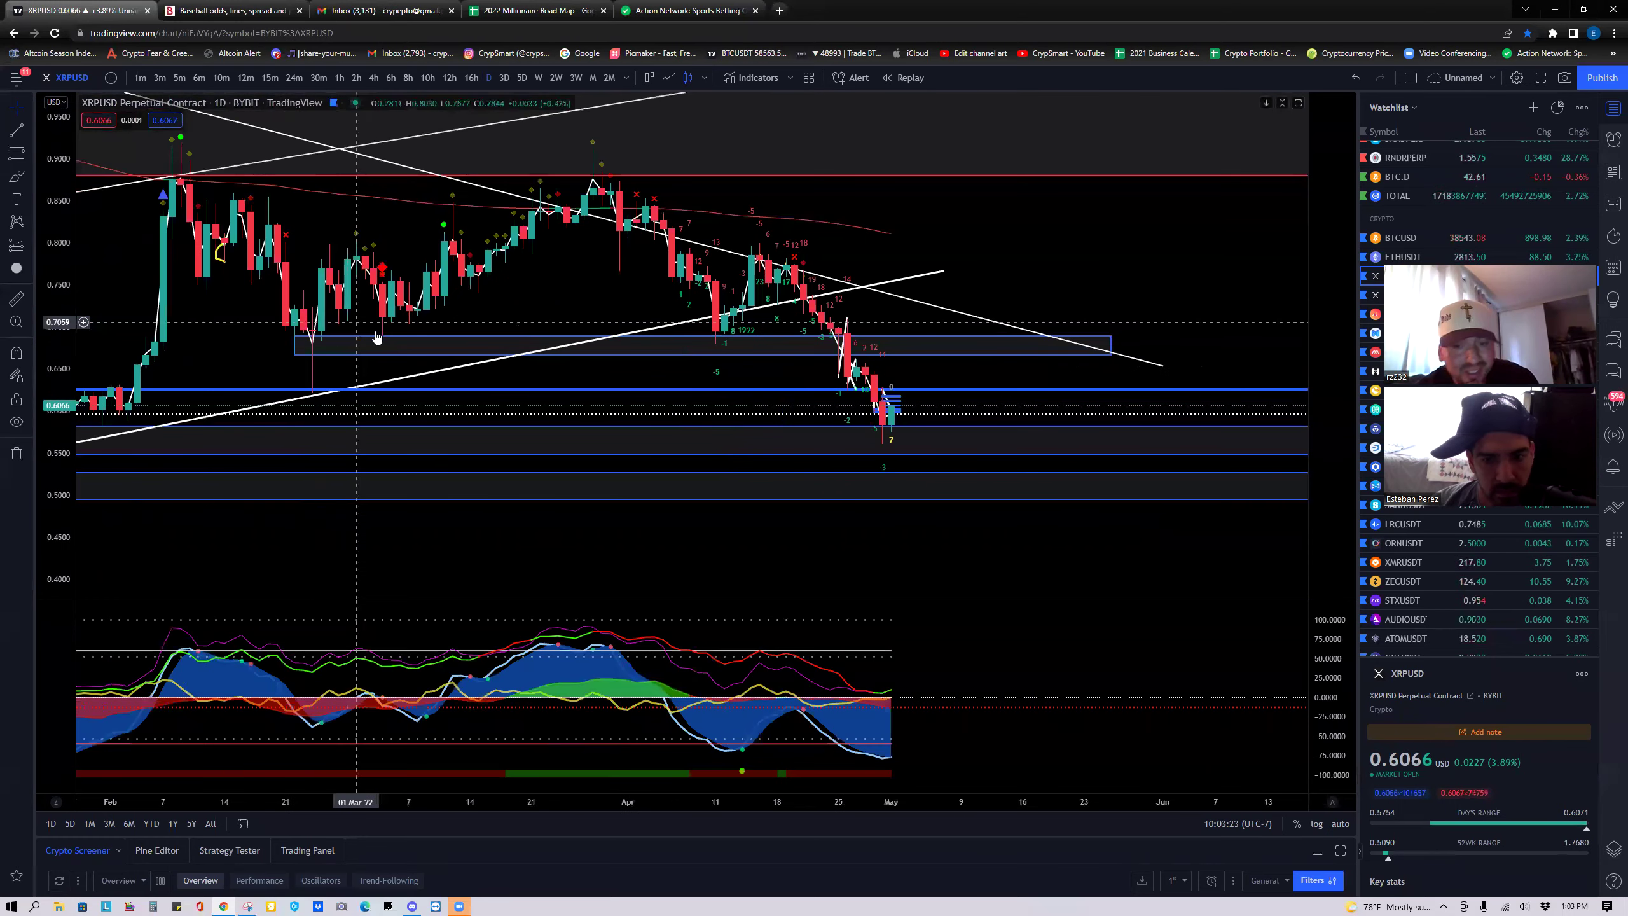
scroll(385, 338, down, 3)
drag(820, 409, 727, 398)
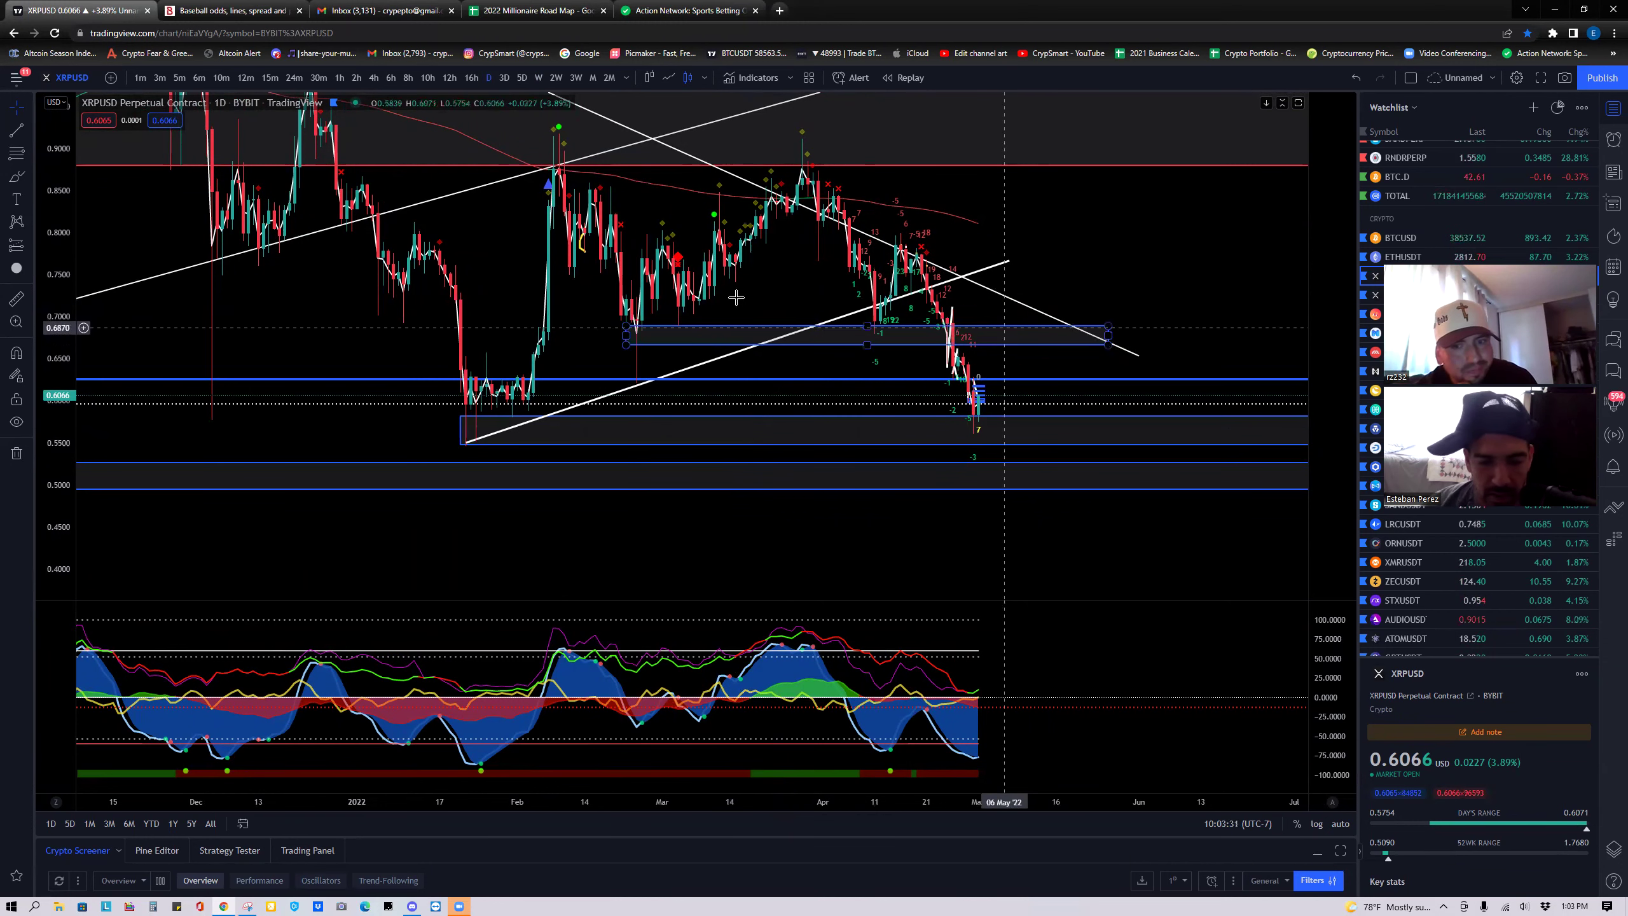
Extend the 0.6664–0.6895 support zone to 22 Jul '22 and widen the thin zone below it to span 0.6215 to 0.6347.
drag(527, 199, 694, 250)
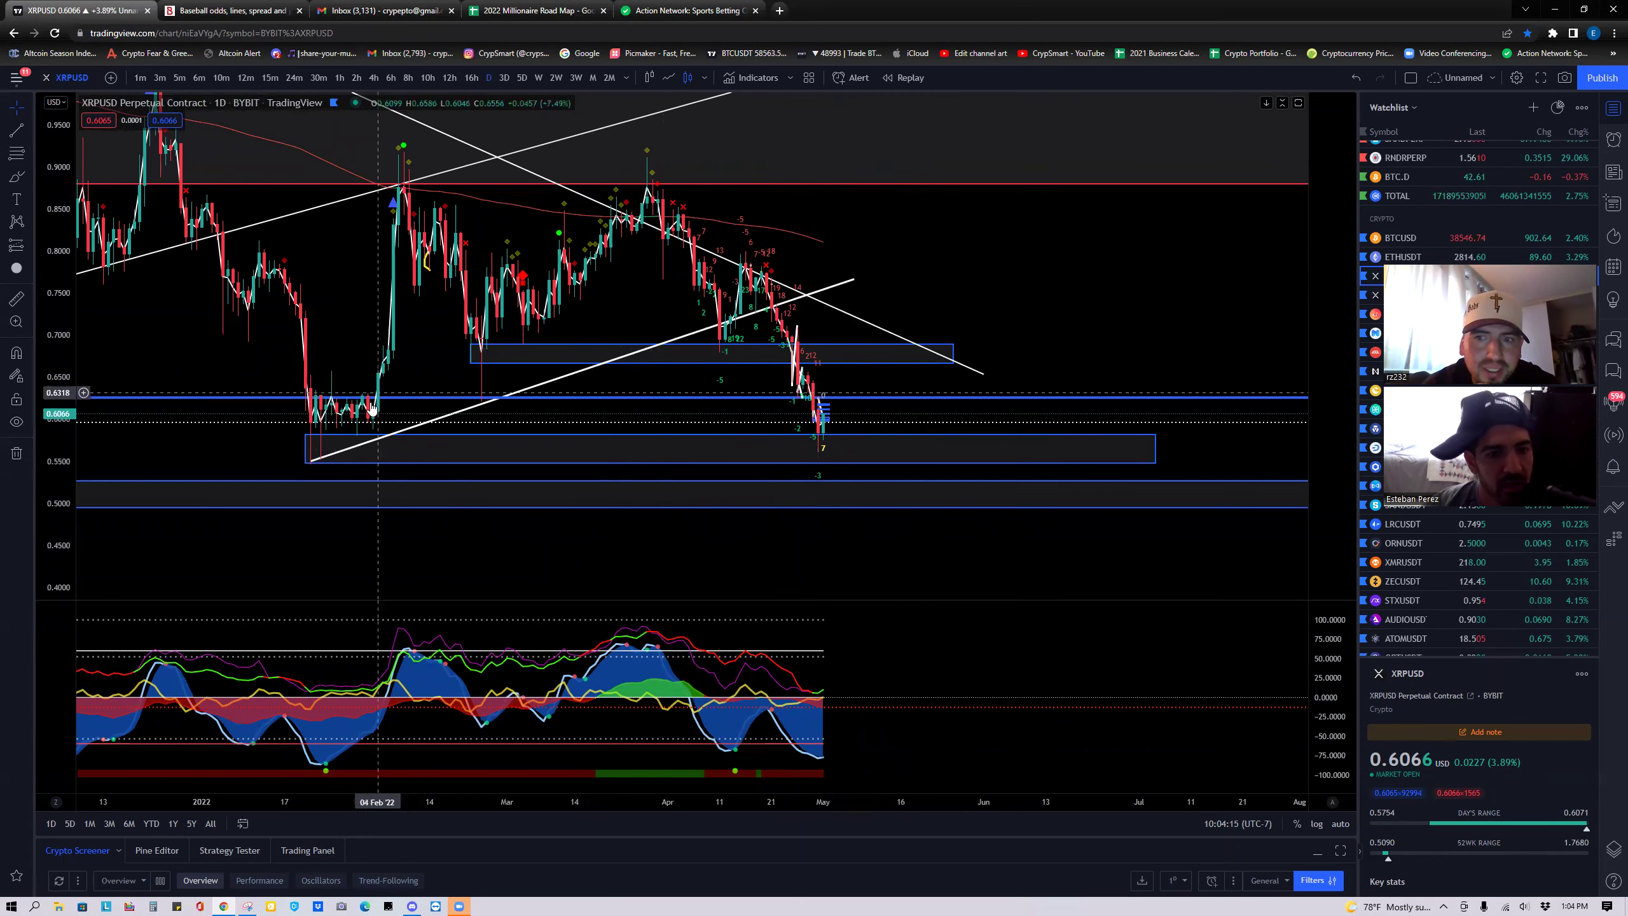
scroll(410, 392, up, 2)
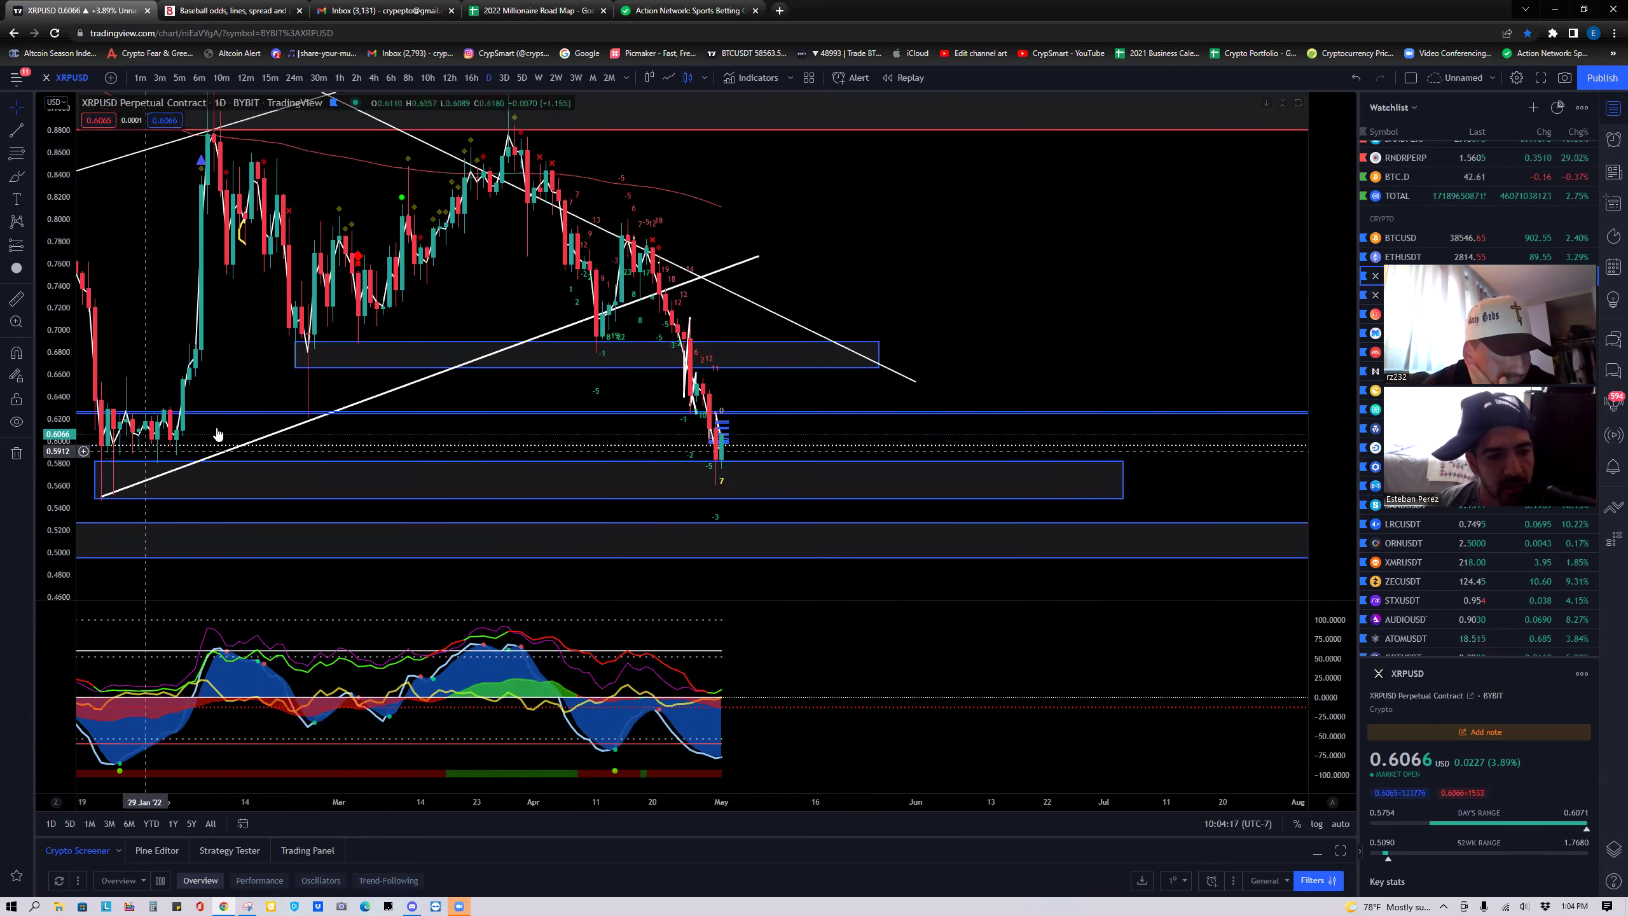
drag(488, 420, 556, 346)
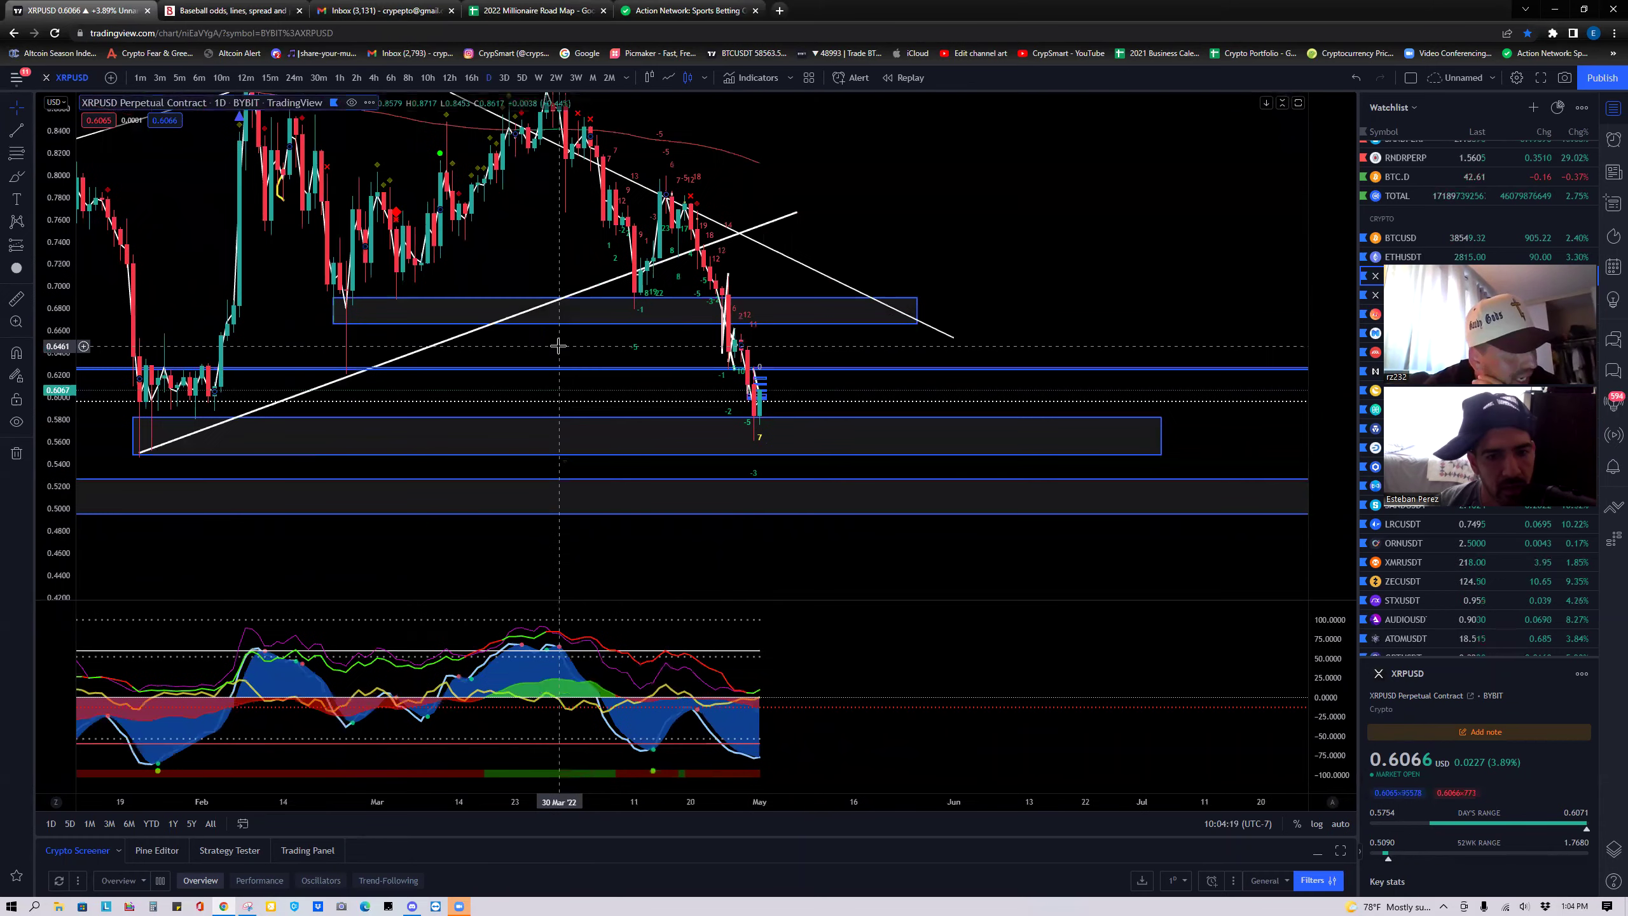
drag(918, 310, 1275, 311)
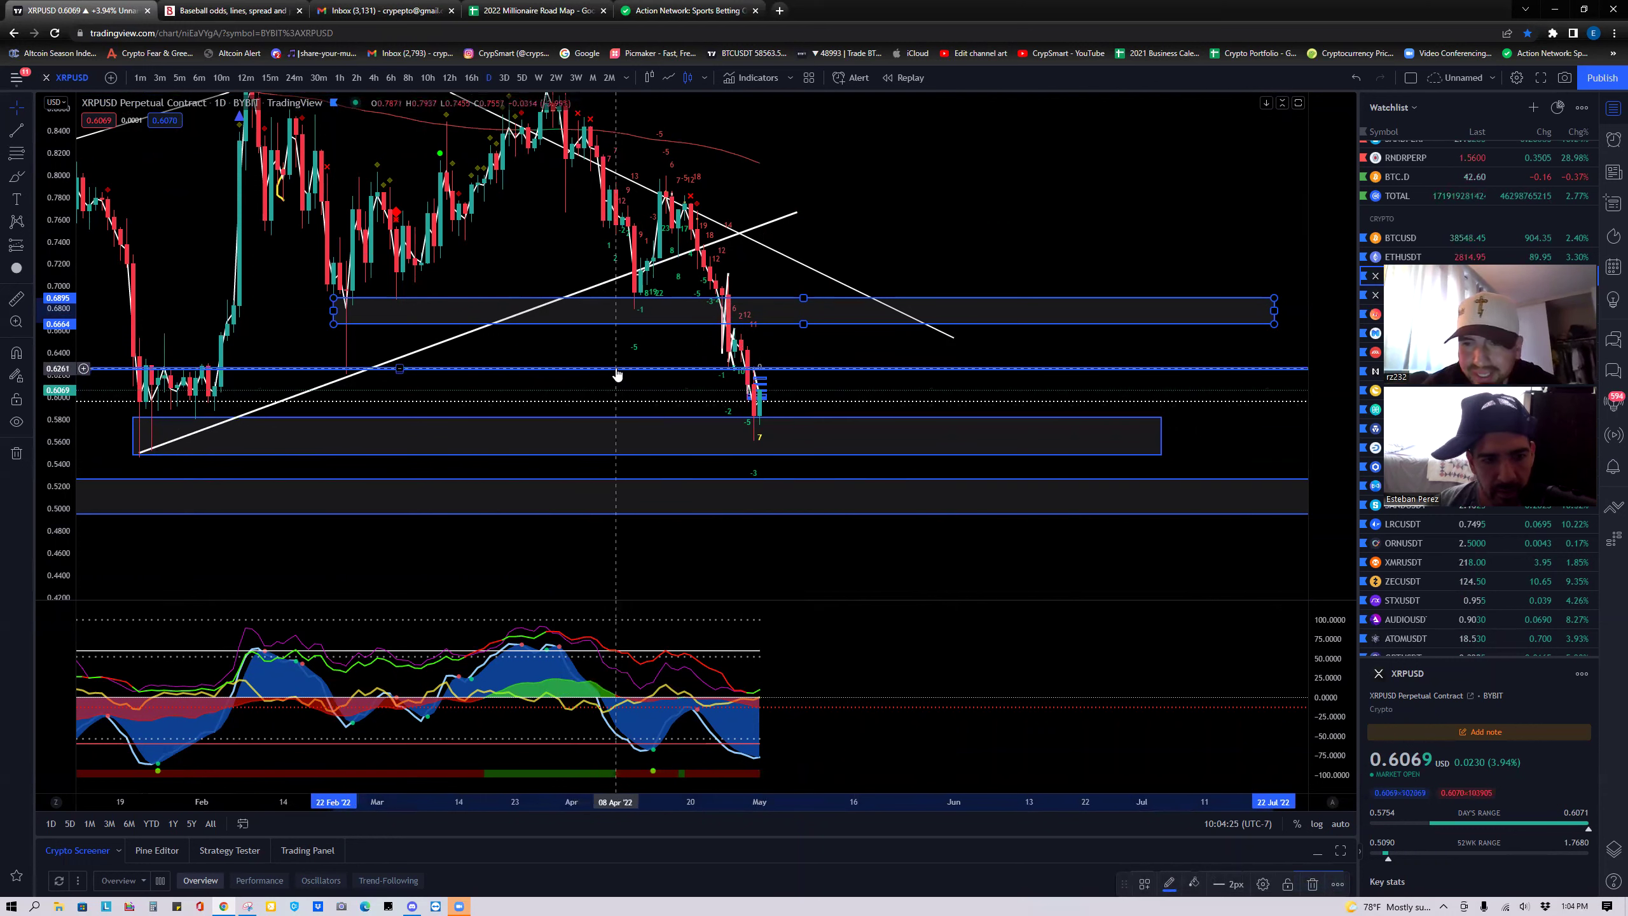
drag(399, 367, 399, 374)
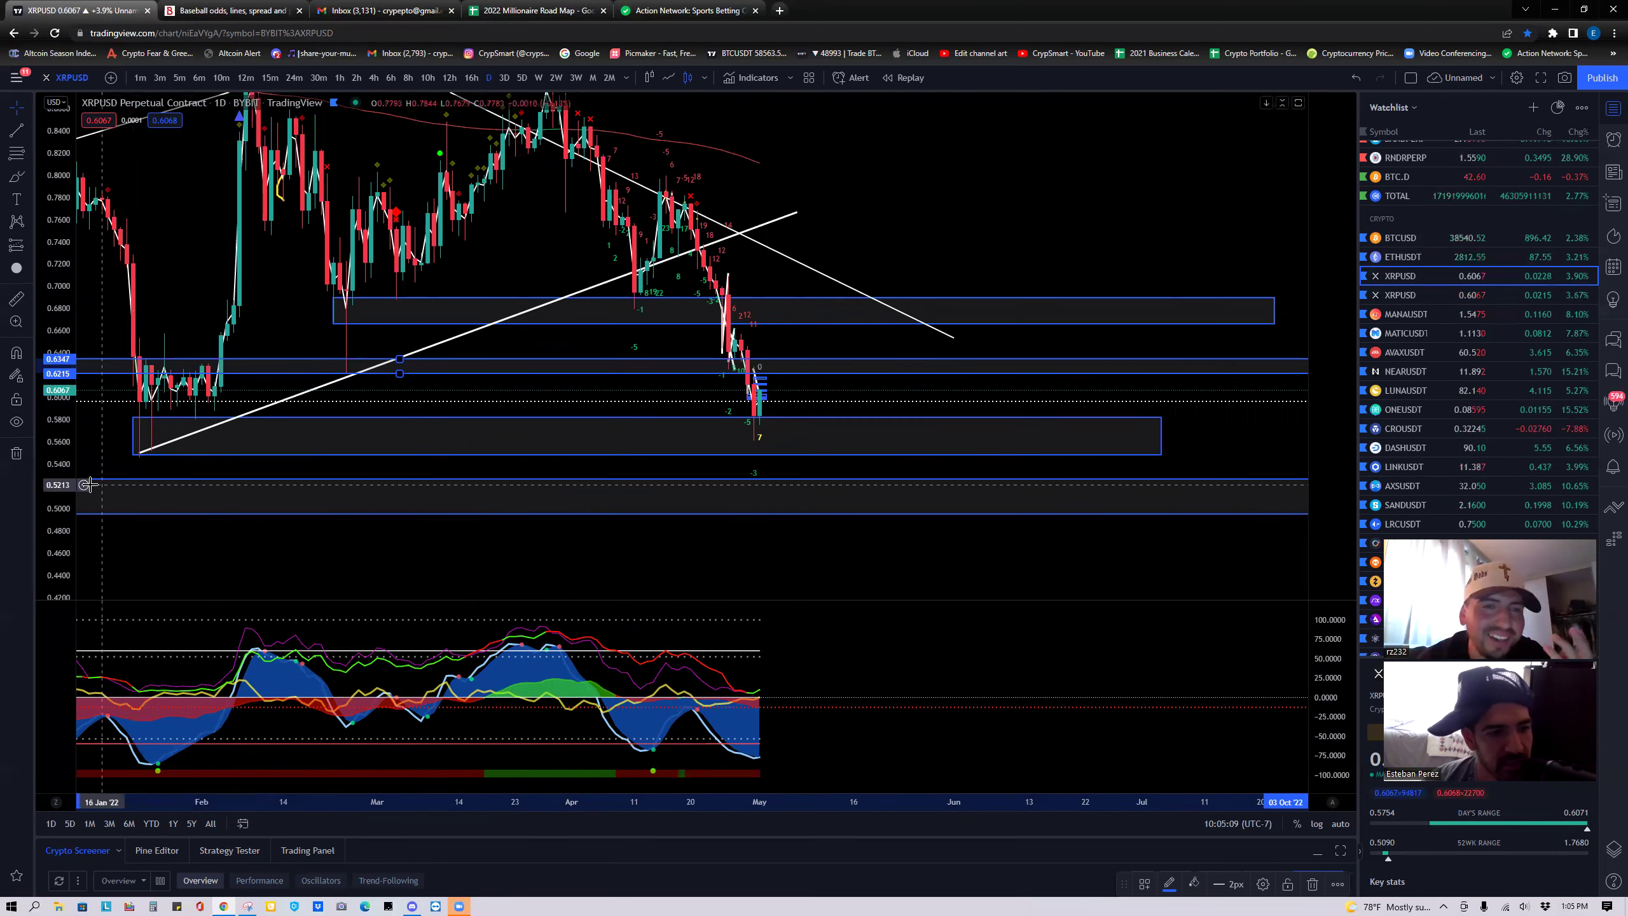
Look through the crypto watchlist's coins, comparing their last prices and daily percentage changes.
drag(60, 486, 60, 474)
drag(443, 411, 478, 403)
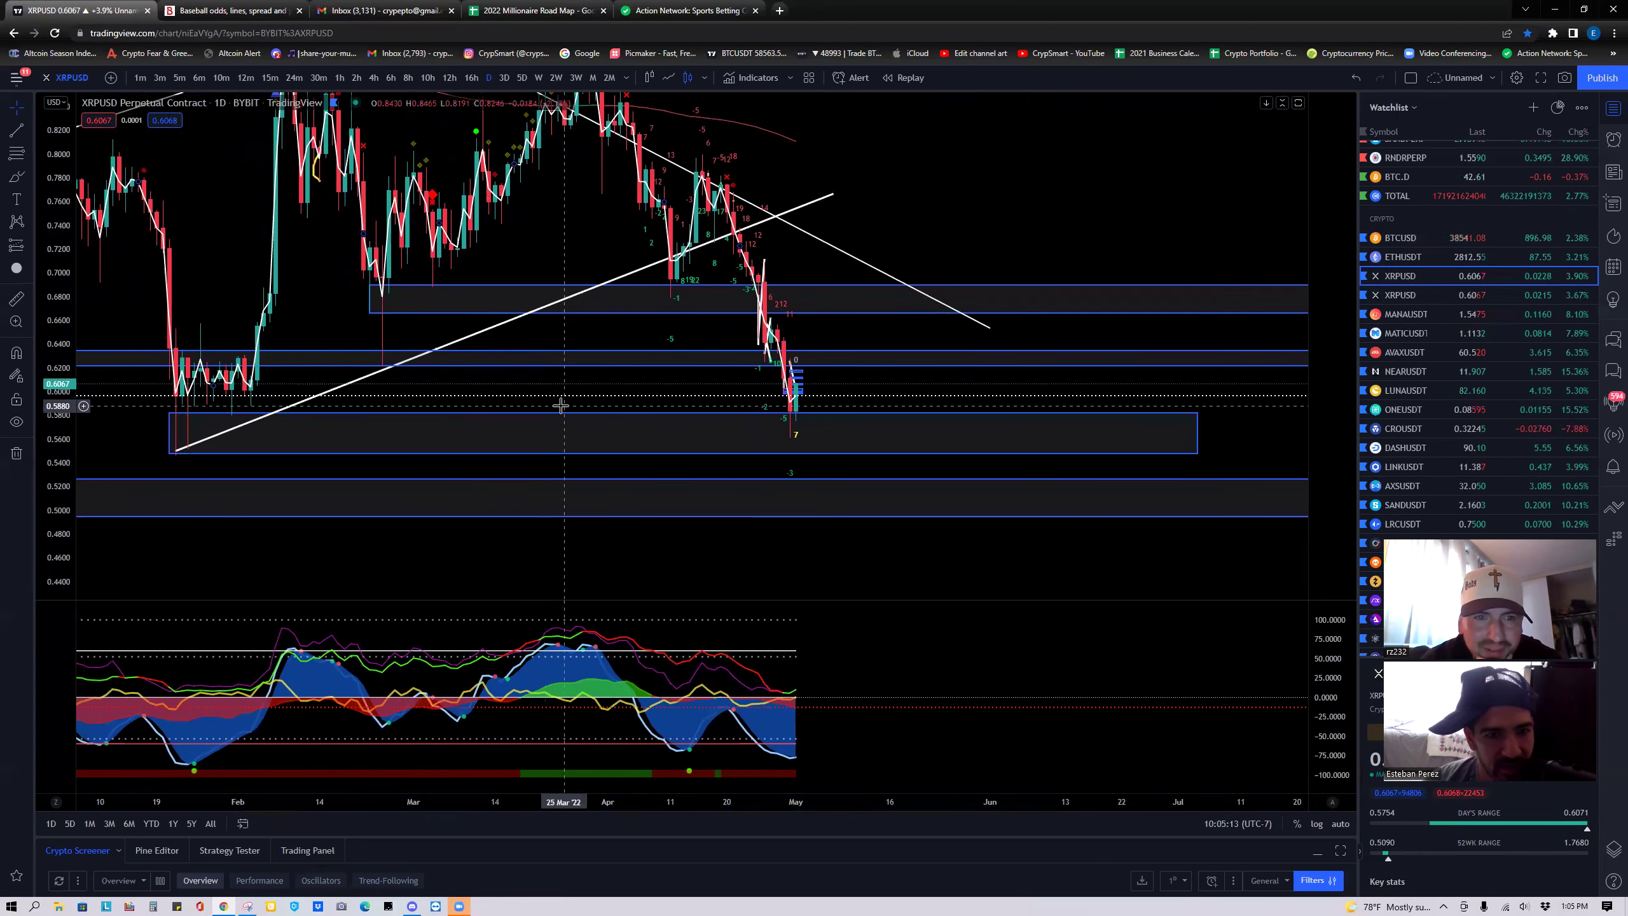
scroll(1509, 474, down, 4)
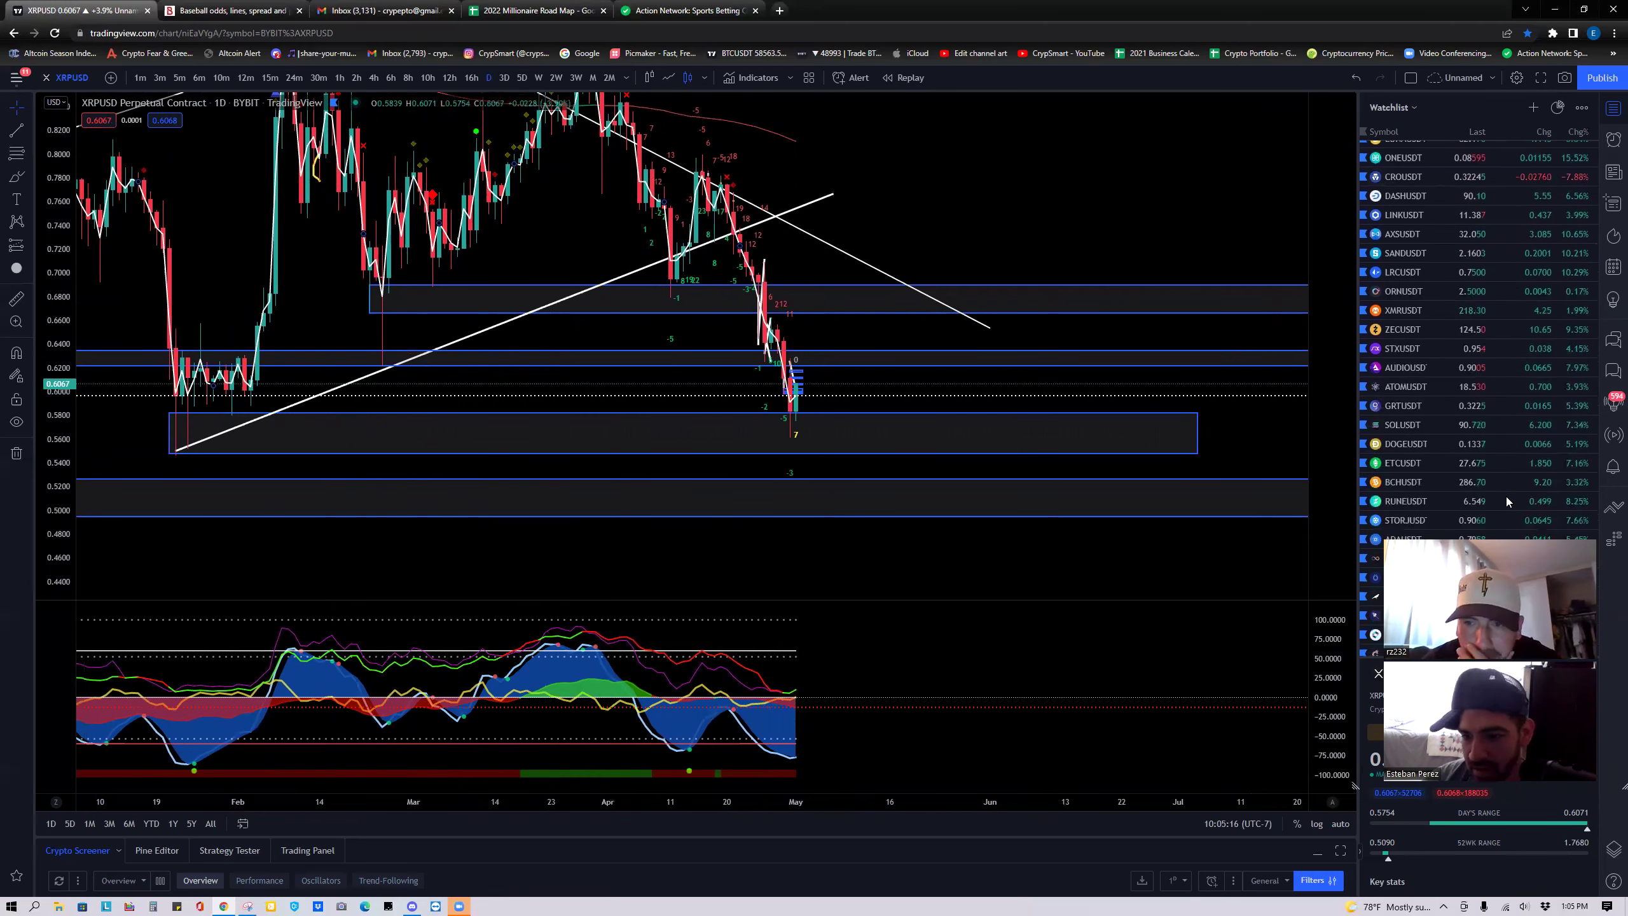
scroll(1496, 502, down, 3)
scroll(1498, 502, up, 4)
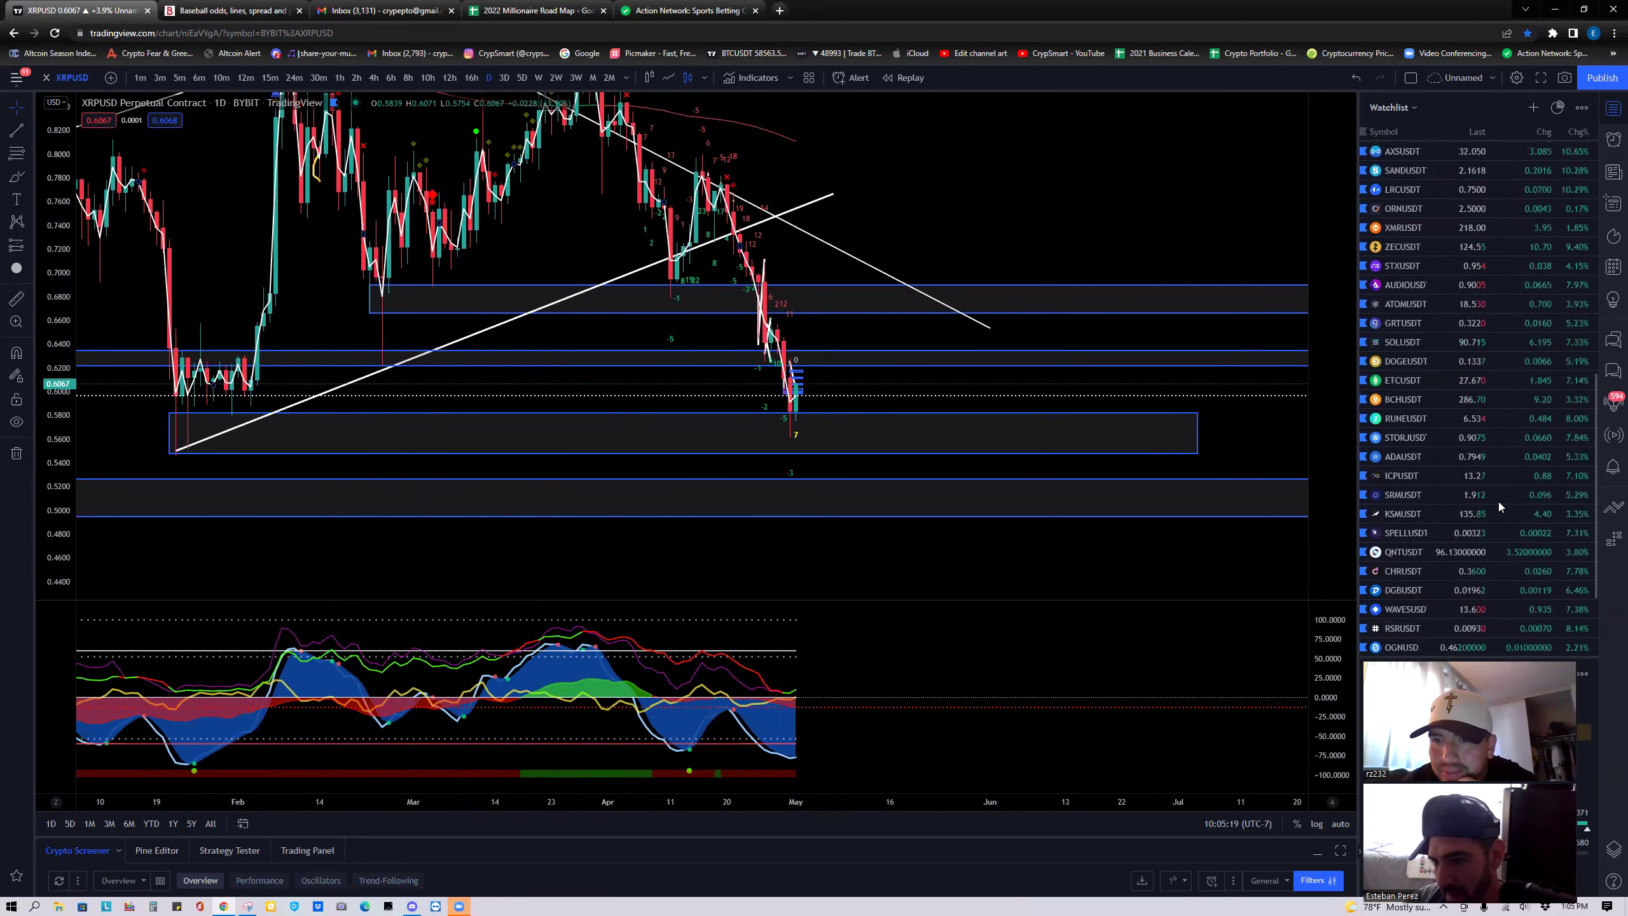
scroll(1502, 502, up, 1)
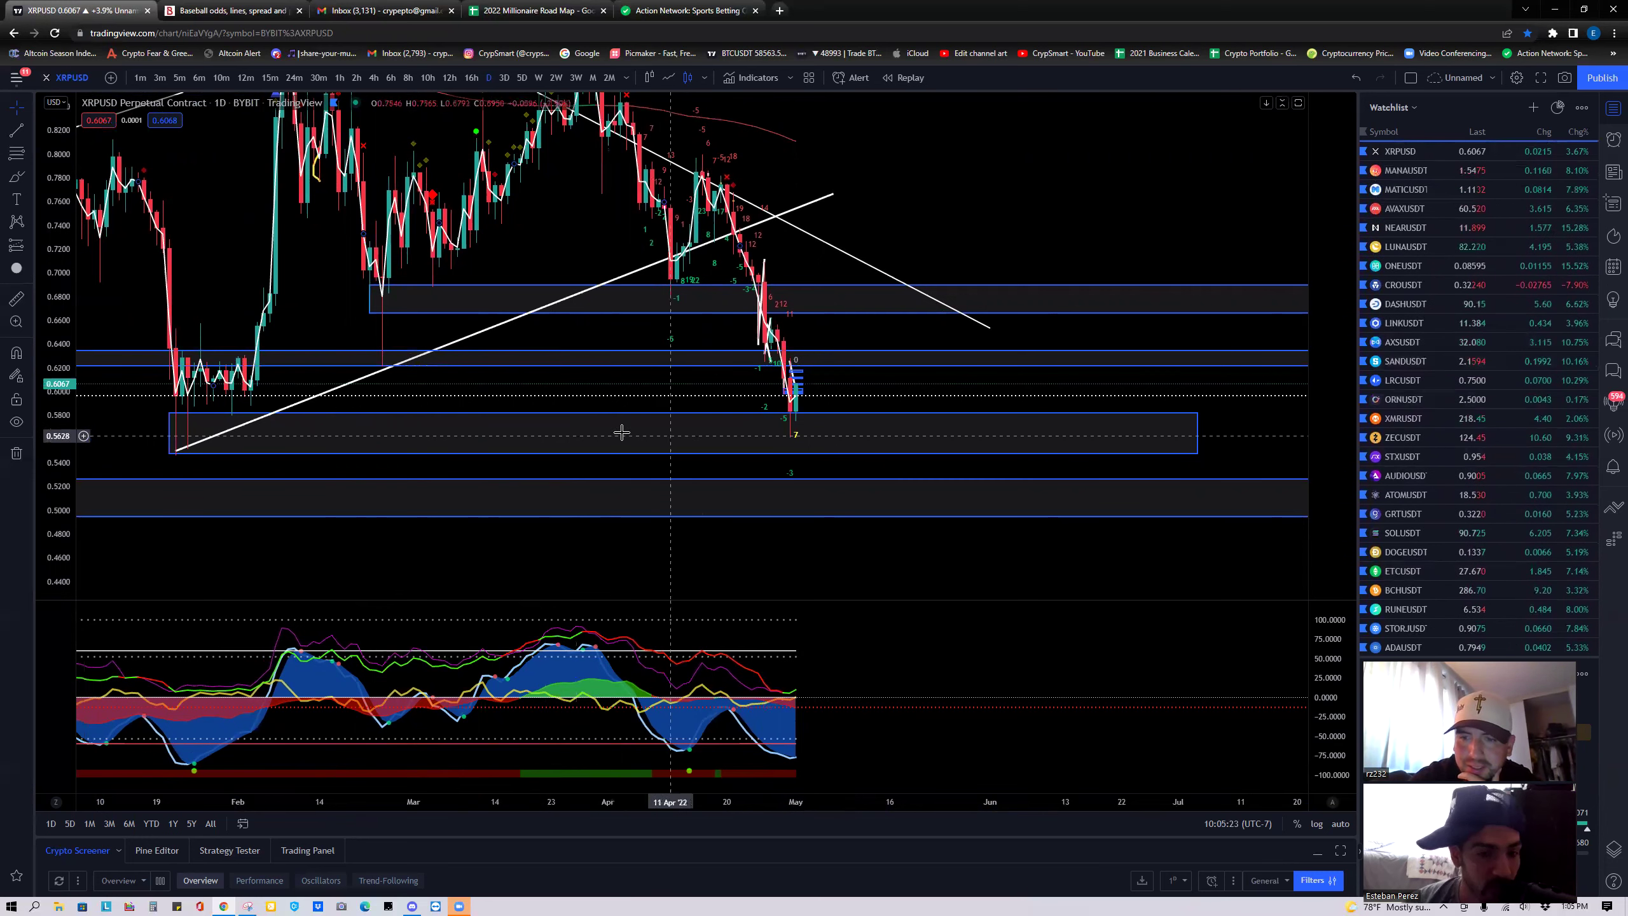
Examine XRPUSD's daily candles against the support zones below 0.60, from the January low to the latest candles.
click(630, 454)
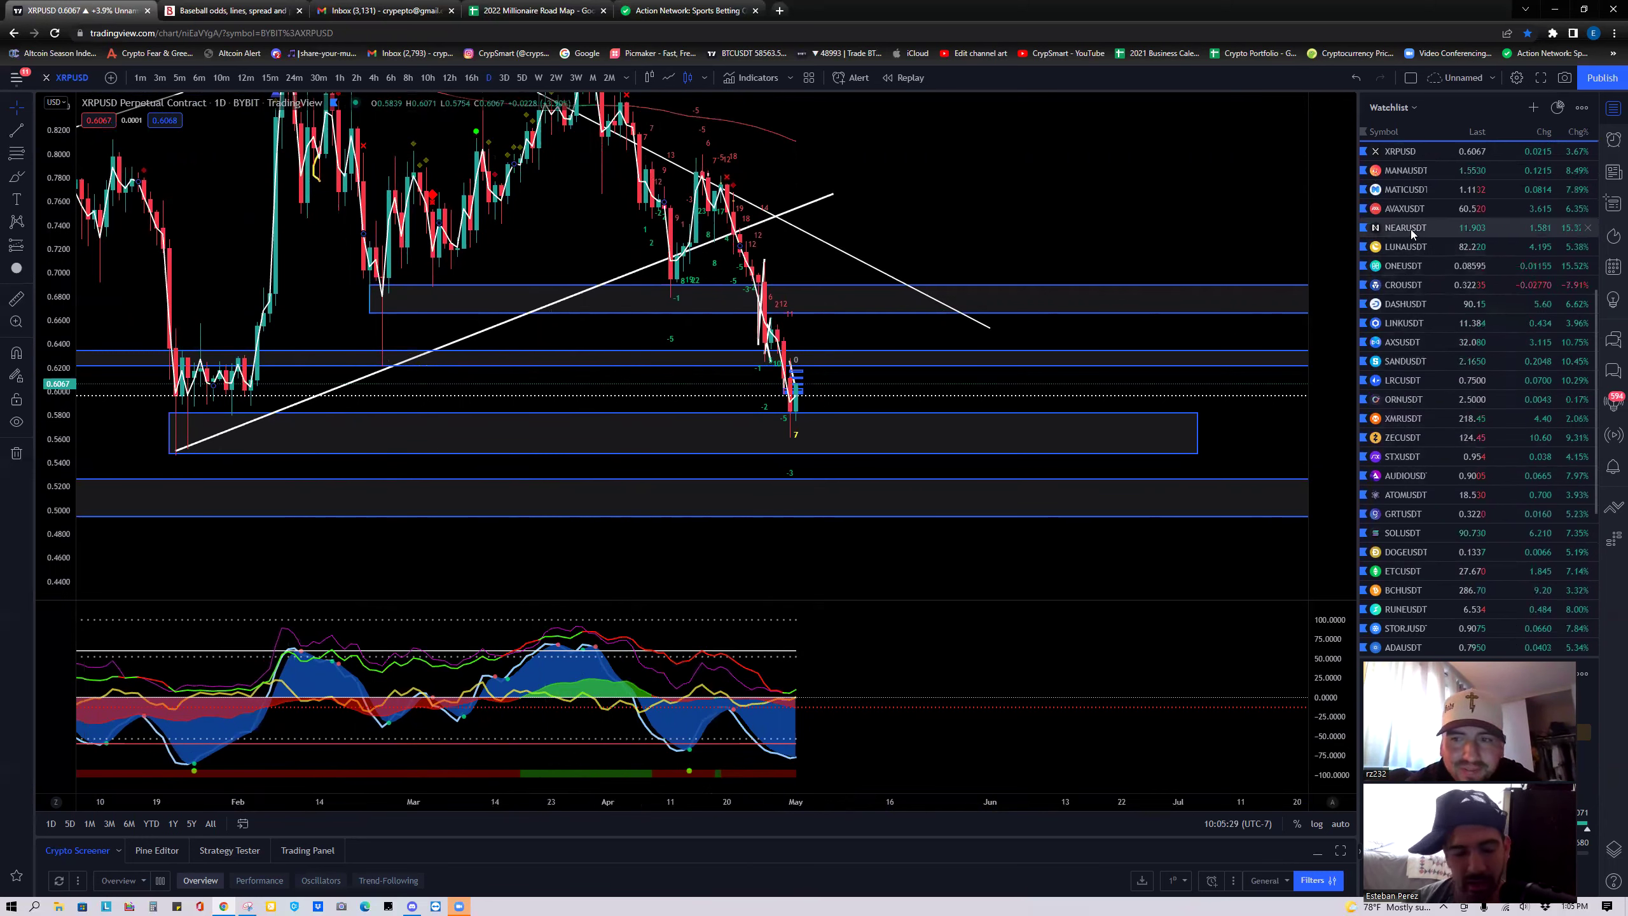
scroll(571, 475, down, 3)
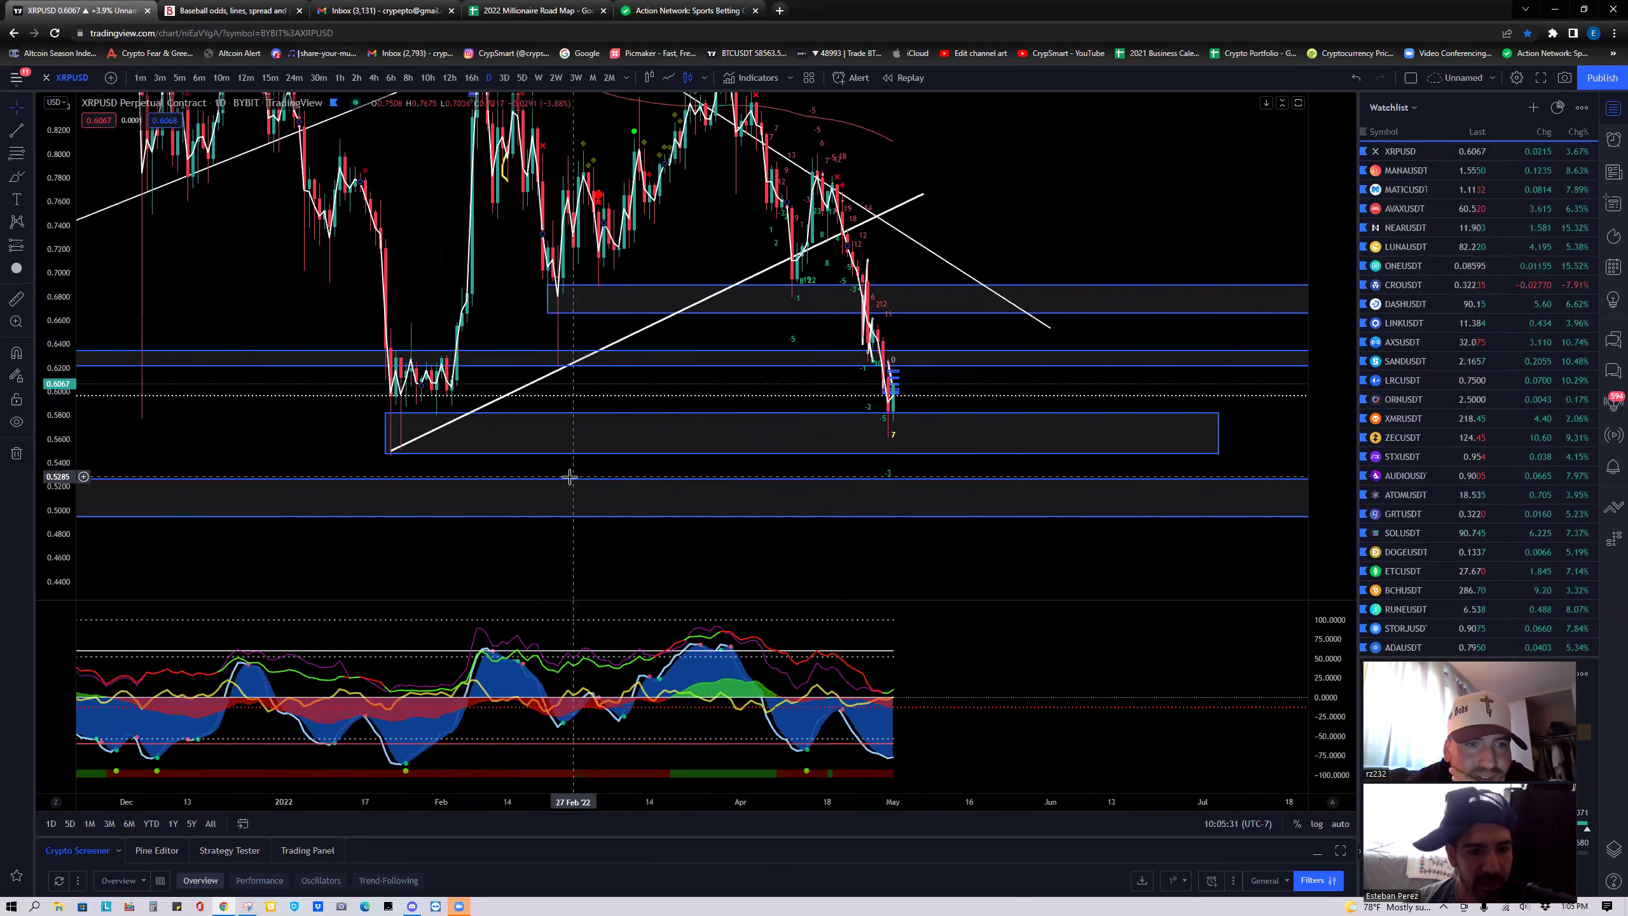
scroll(570, 476, down, 4)
scroll(789, 484, up, 8)
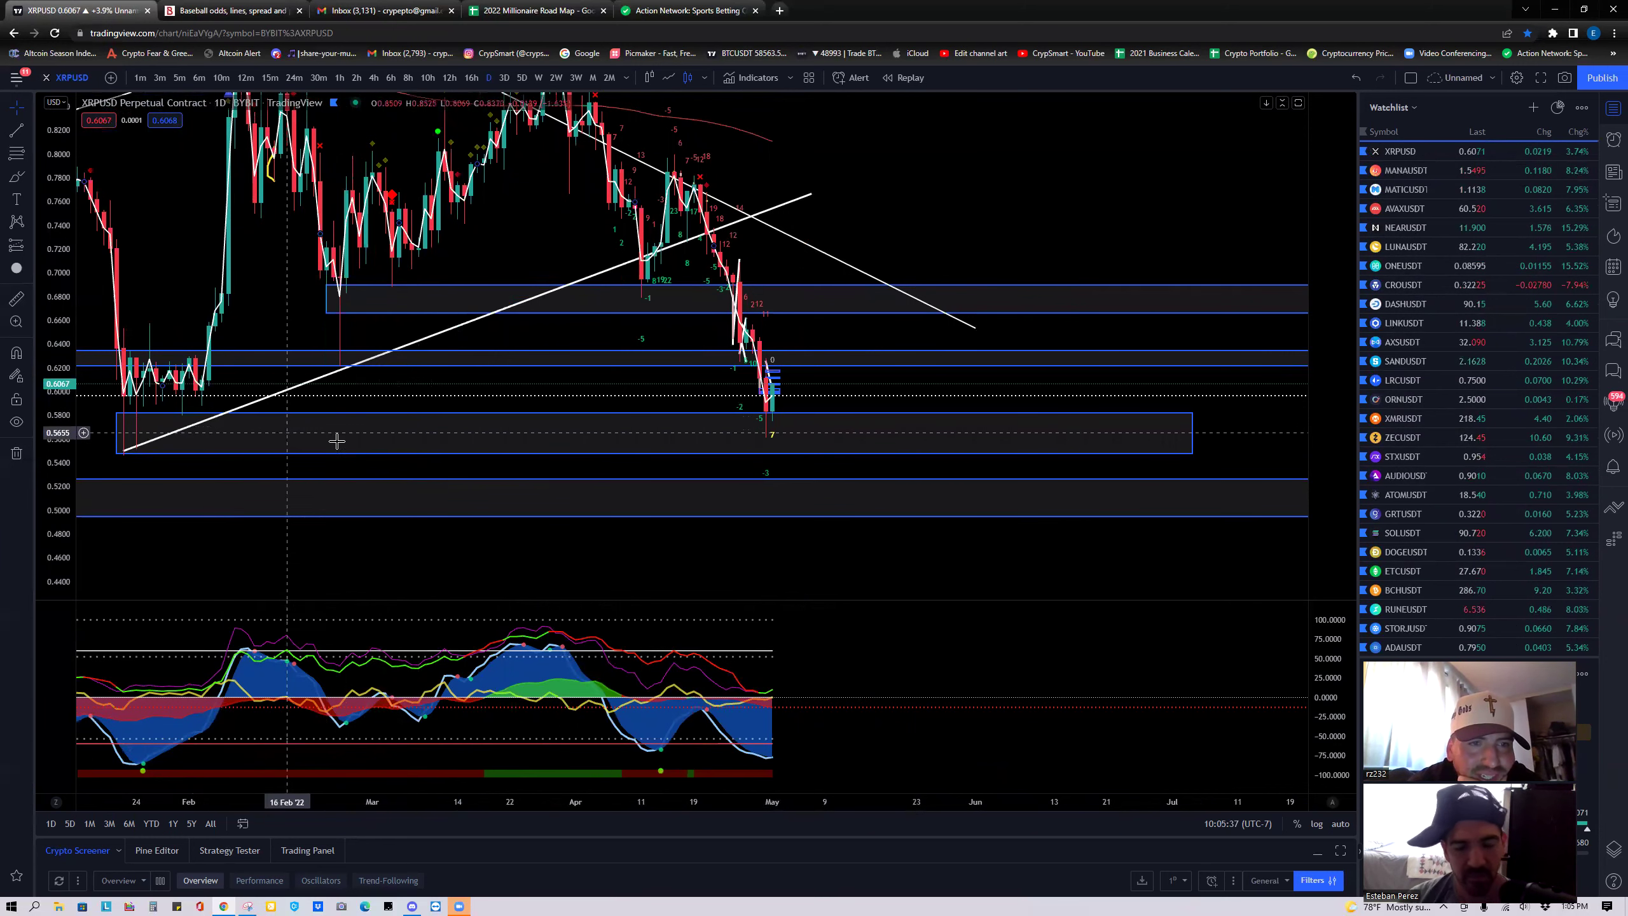
click(261, 453)
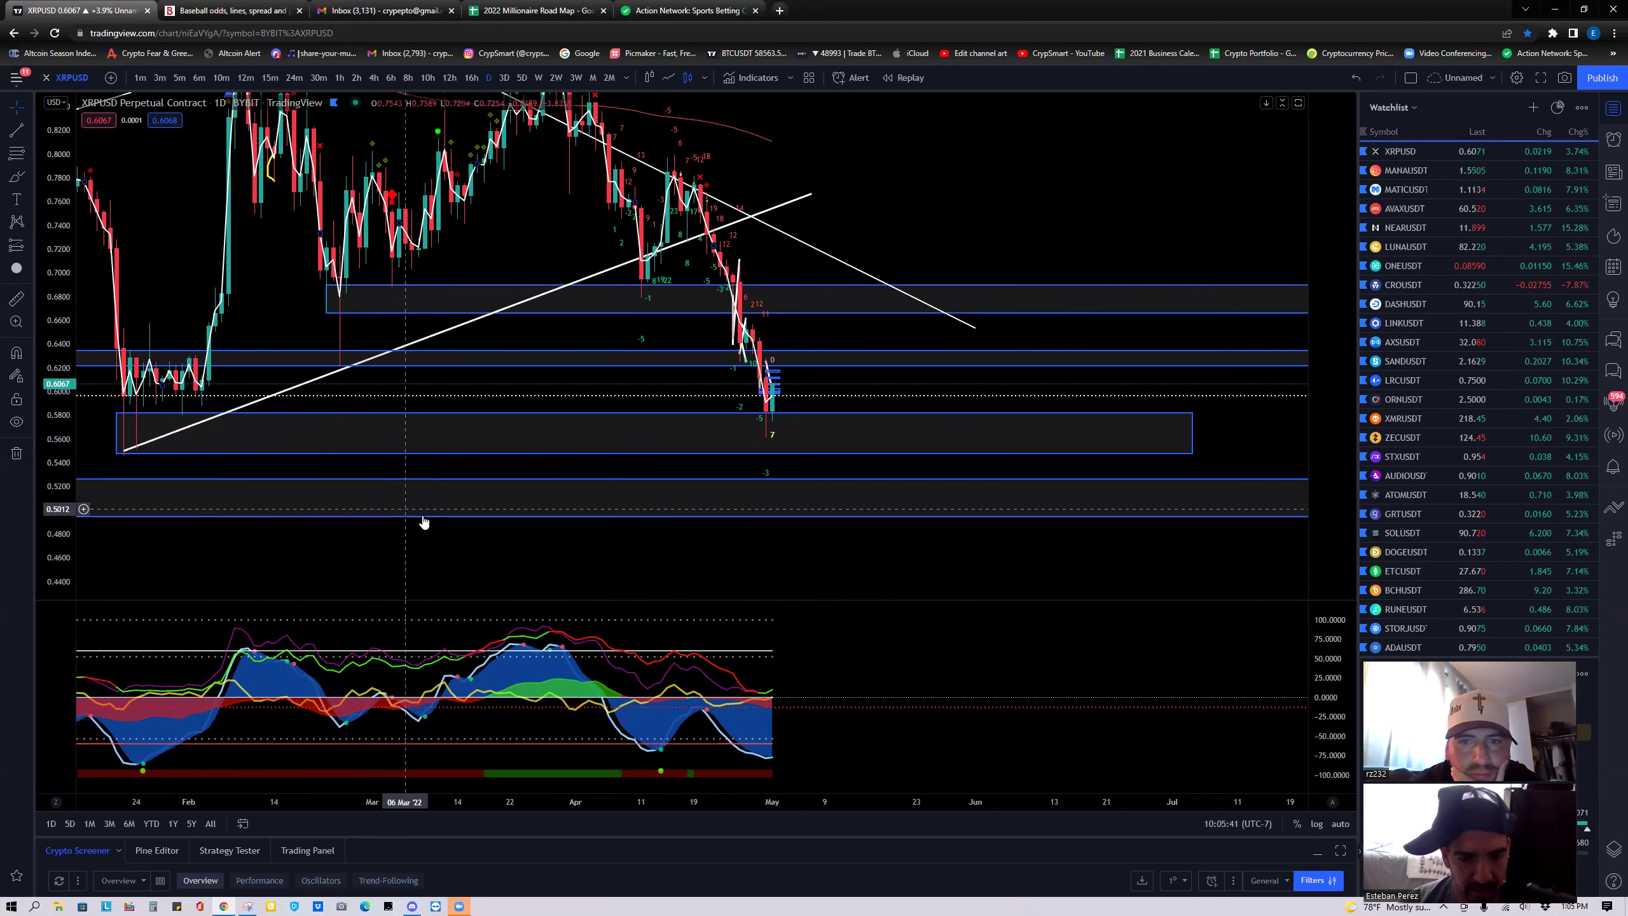
drag(69, 518, 473, 475)
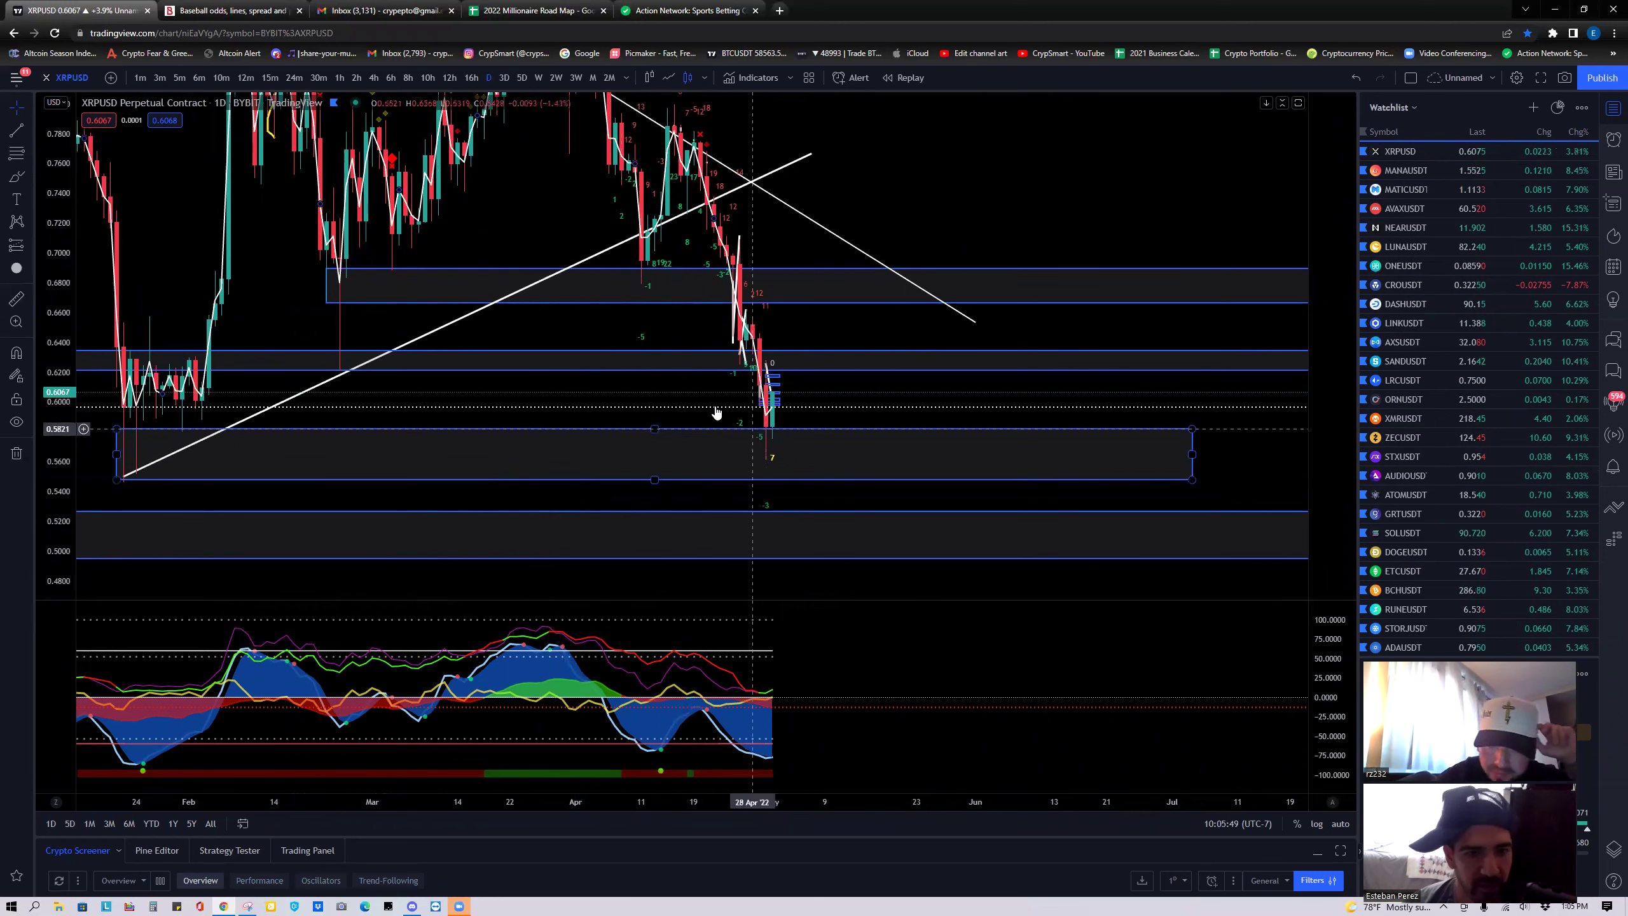
scroll(419, 452, up, 2)
scroll(419, 452, up, 3)
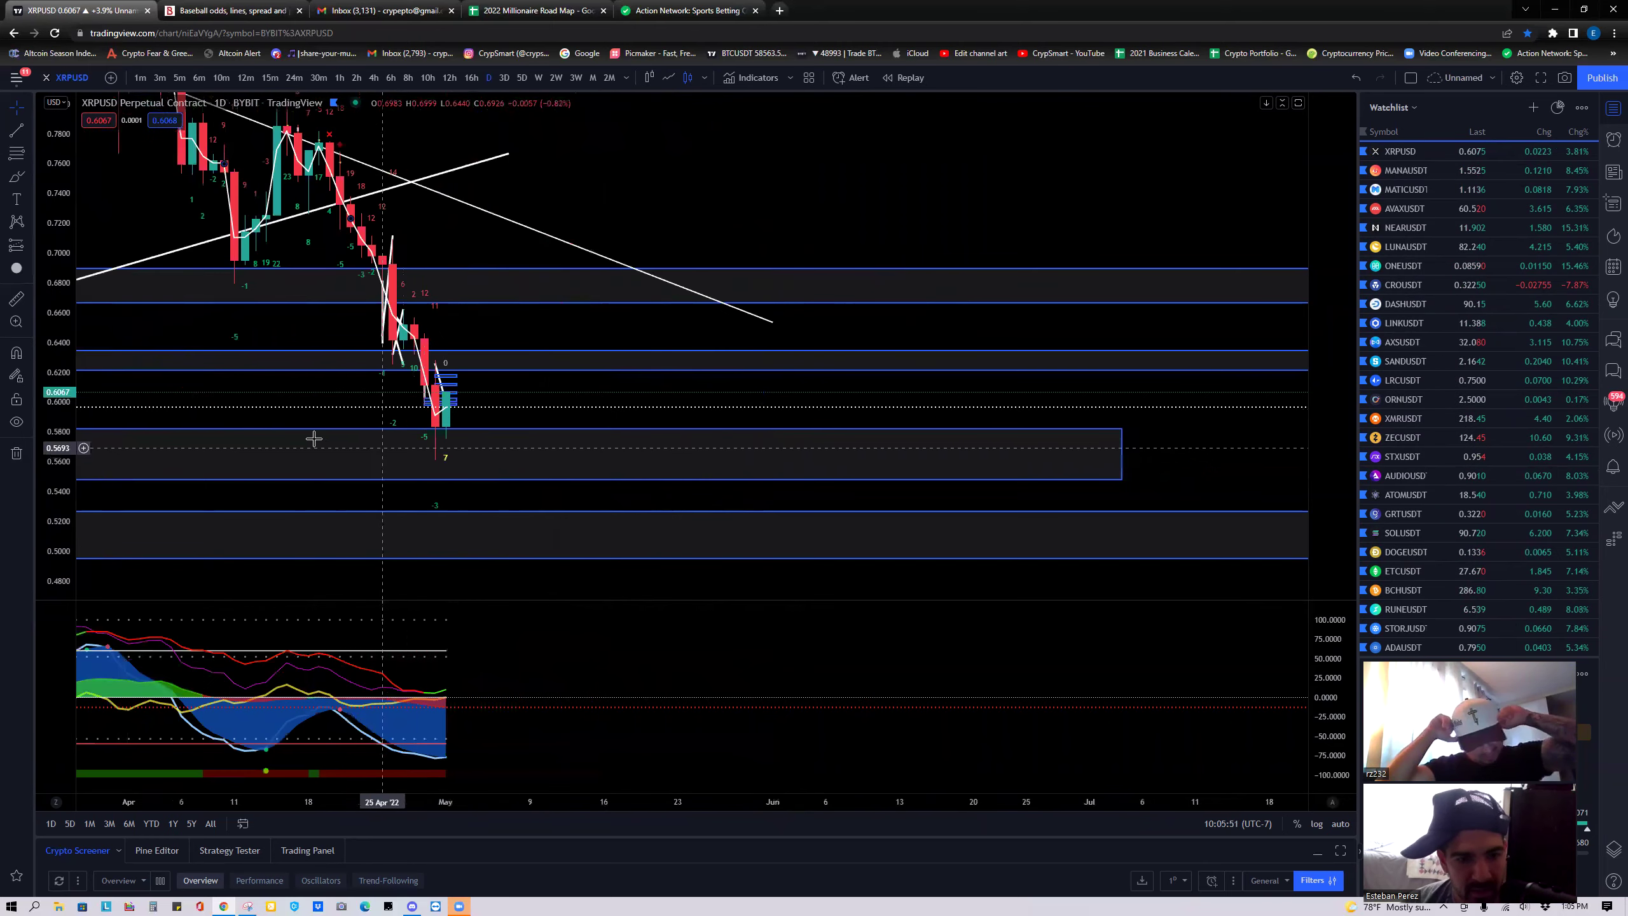
drag(68, 464, 67, 424)
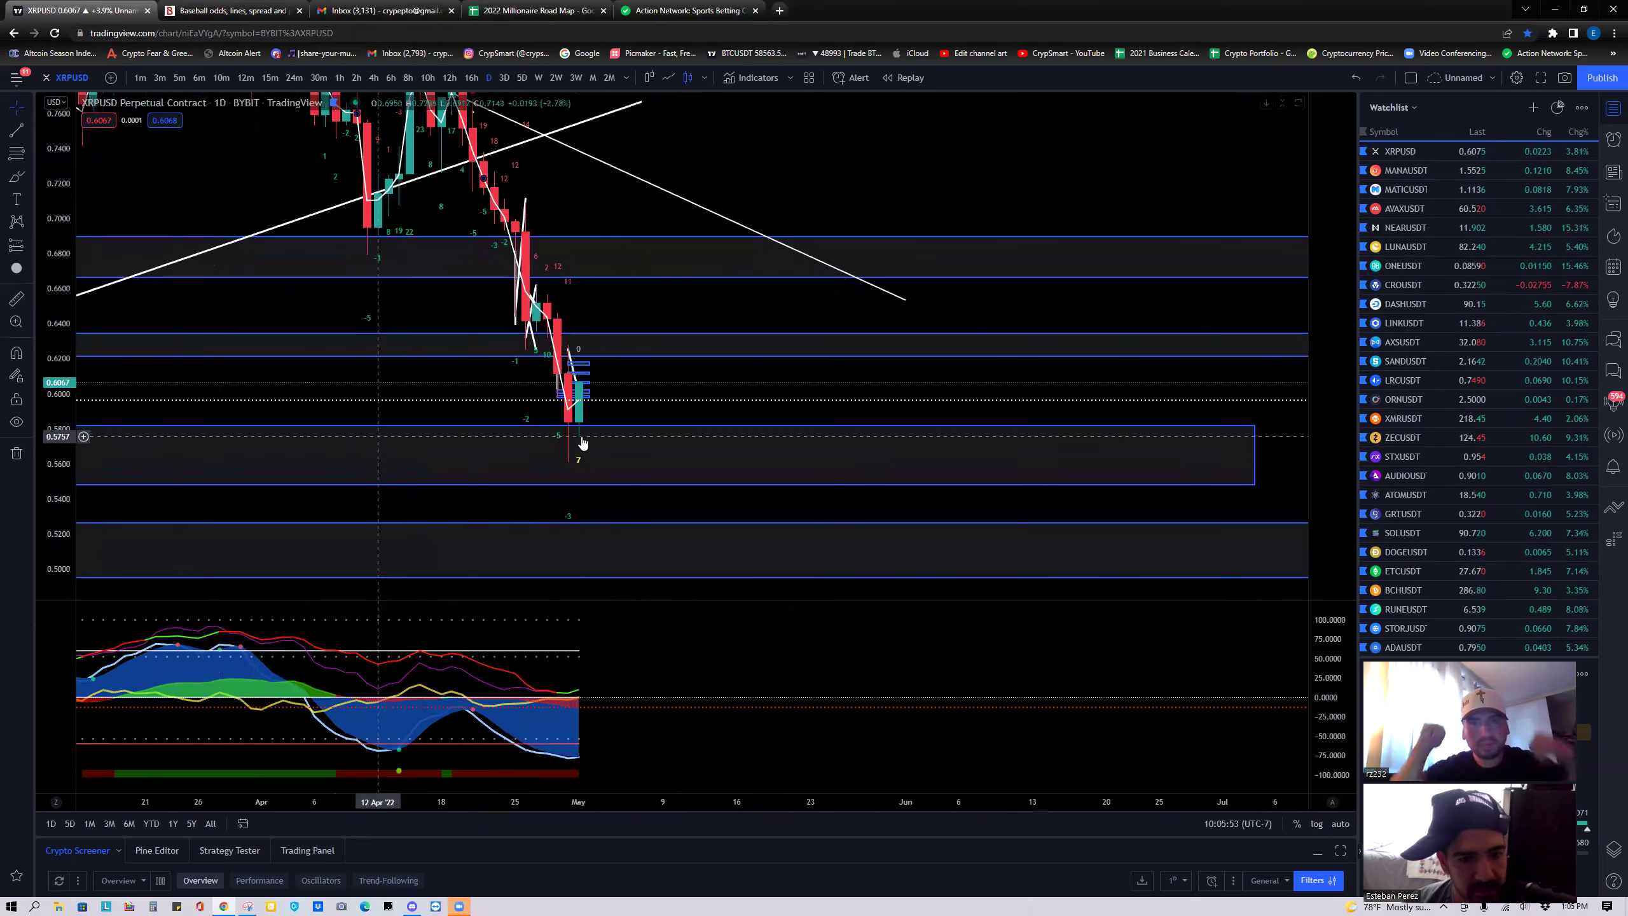
Go through the 16-hour, 12-hour and 10-hour XRPUSD timeframes and examine the late-April decline on the 10-hour chart.
click(470, 78)
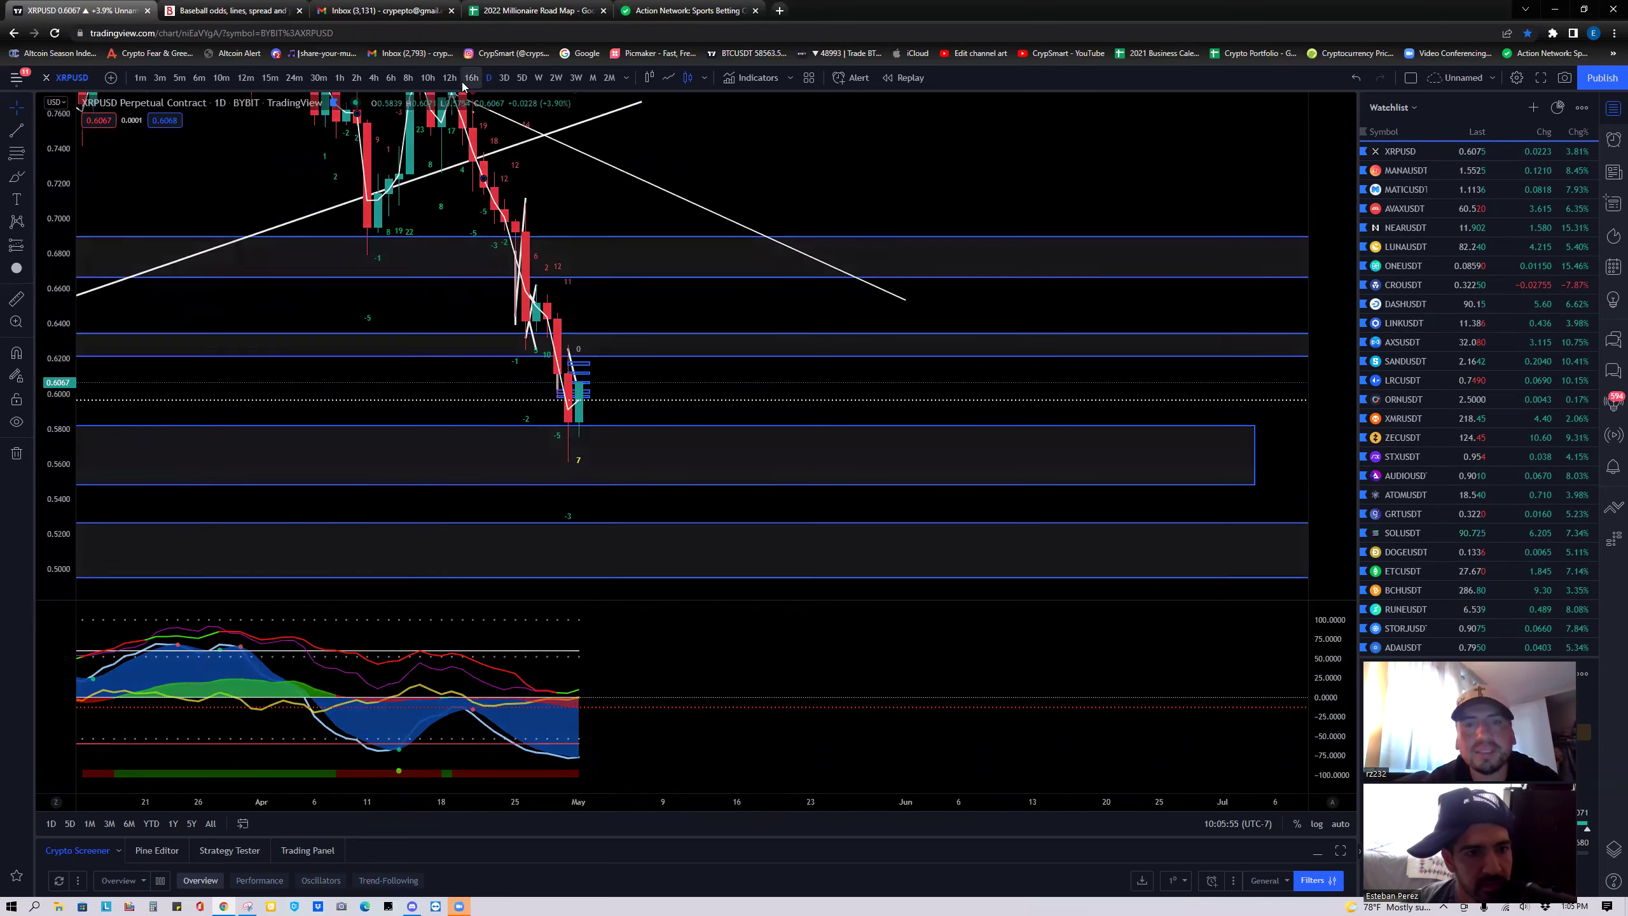
click(450, 78)
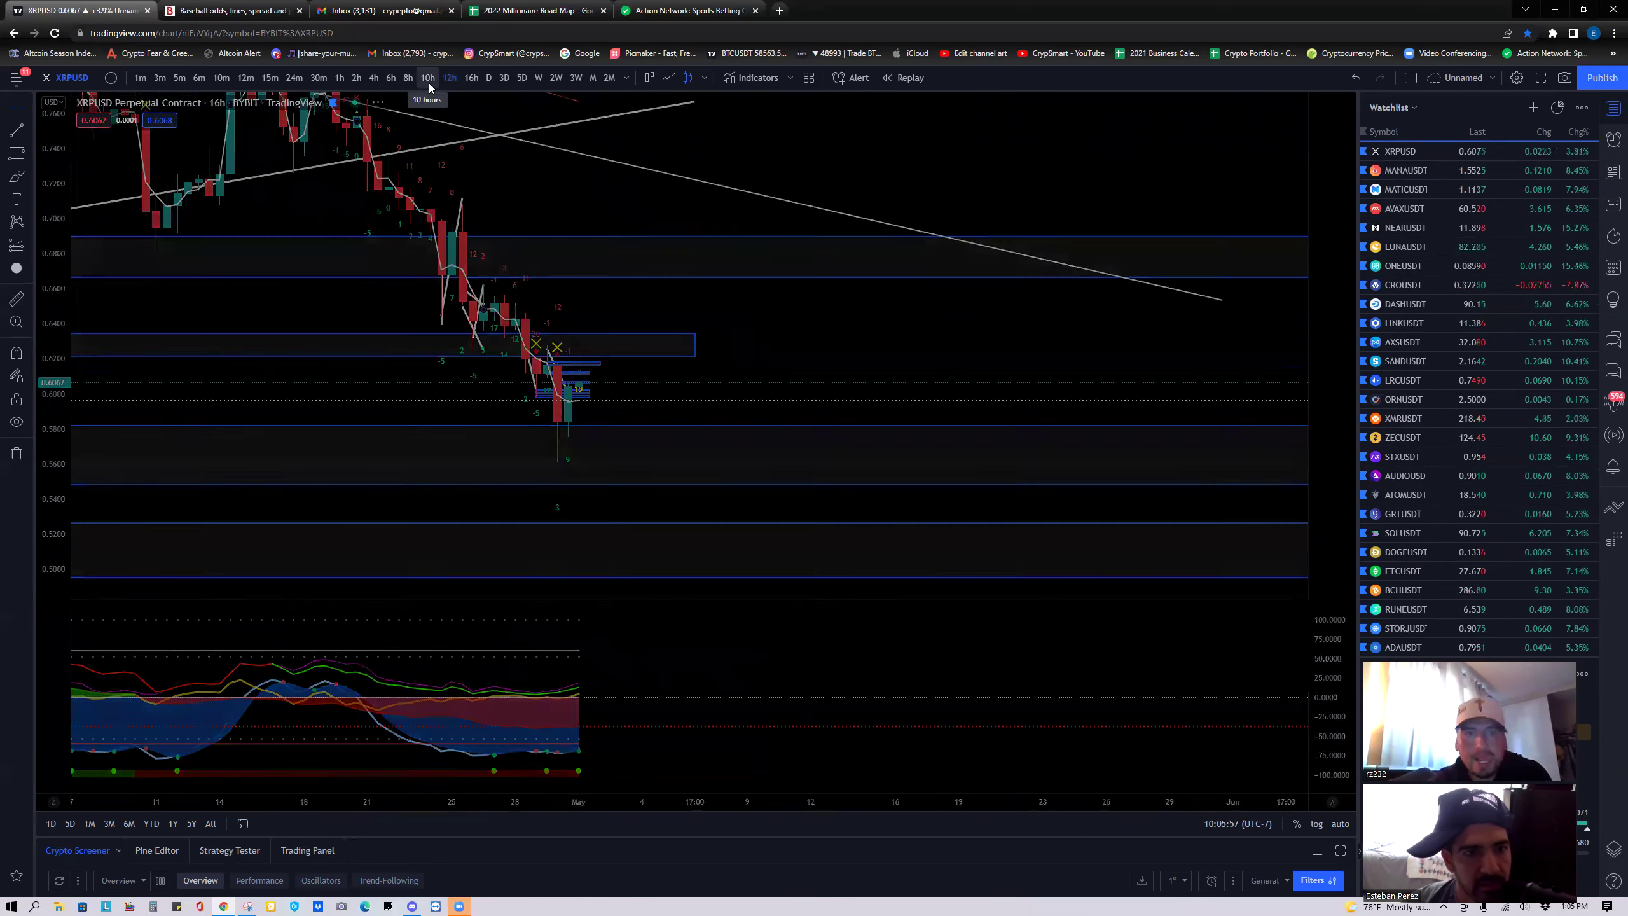
click(427, 78)
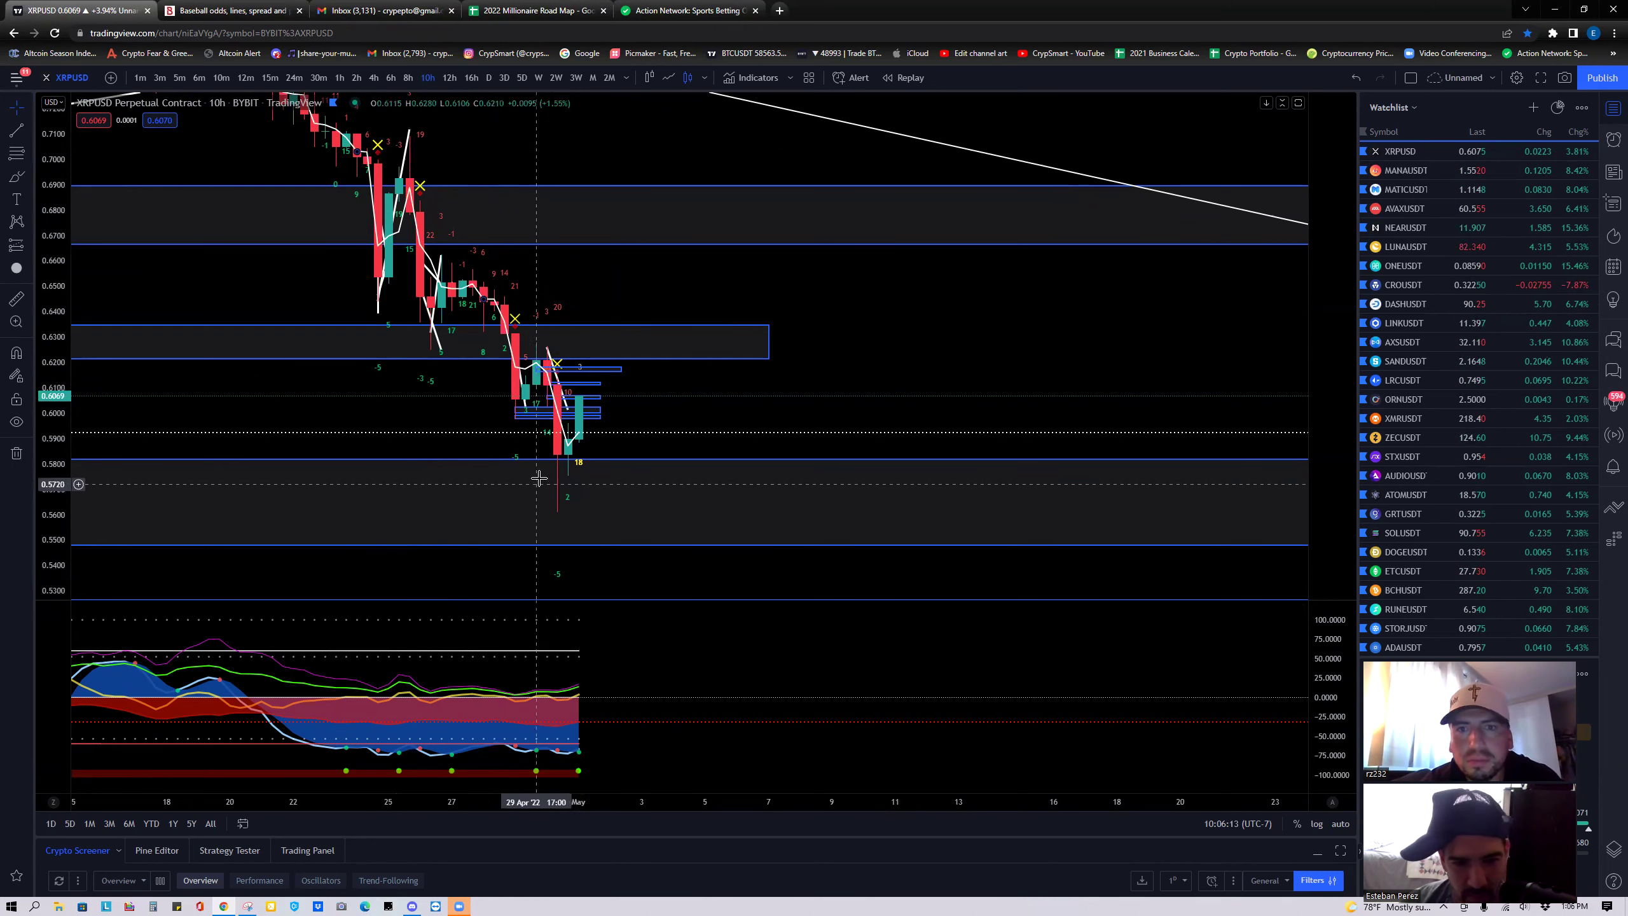
scroll(539, 443, down, 1)
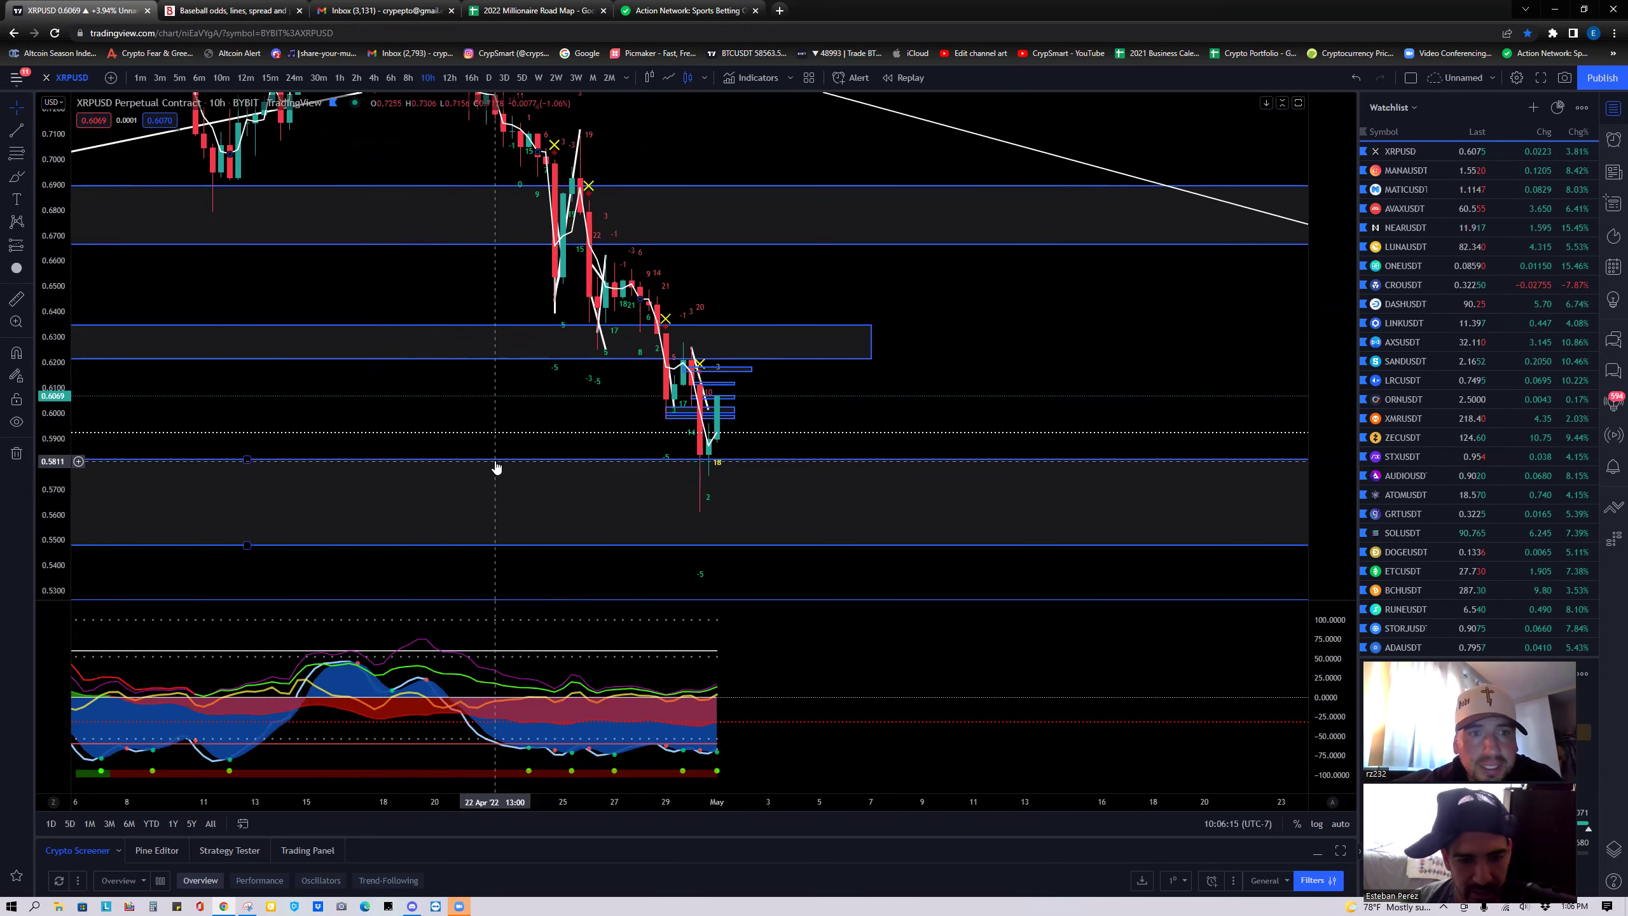
scroll(495, 466, up, 1)
scroll(497, 466, up, 2)
drag(498, 400, 810, 377)
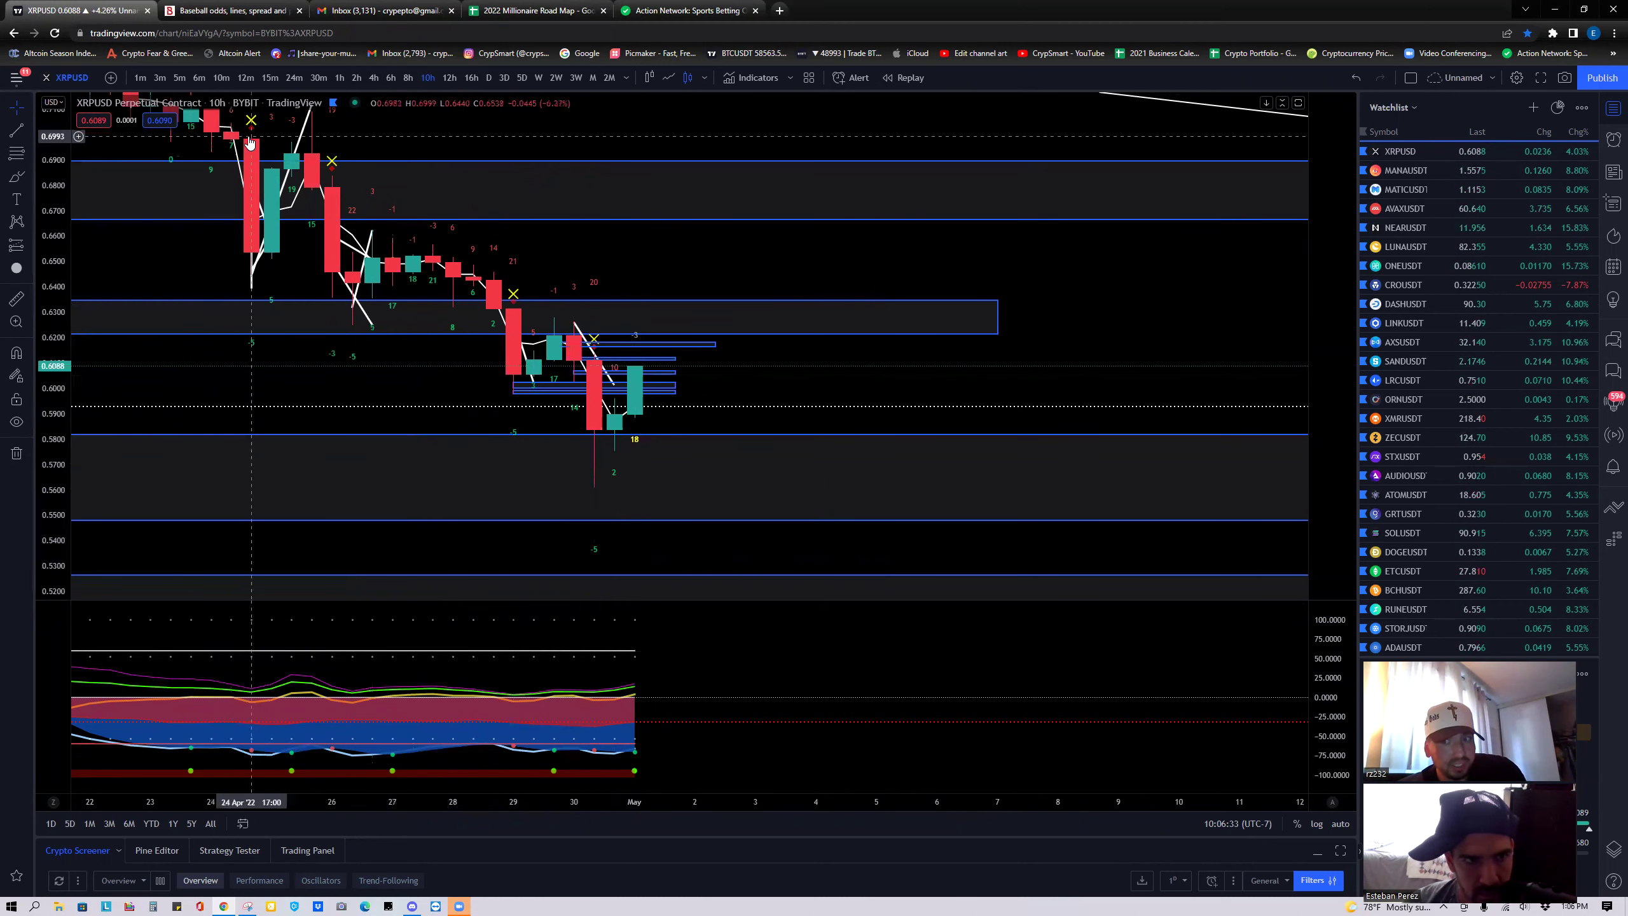
Change the XRPUSD chart to the 1-hour timeframe and examine the latest candles around the small zones between 0.59 and 0.62.
click(340, 78)
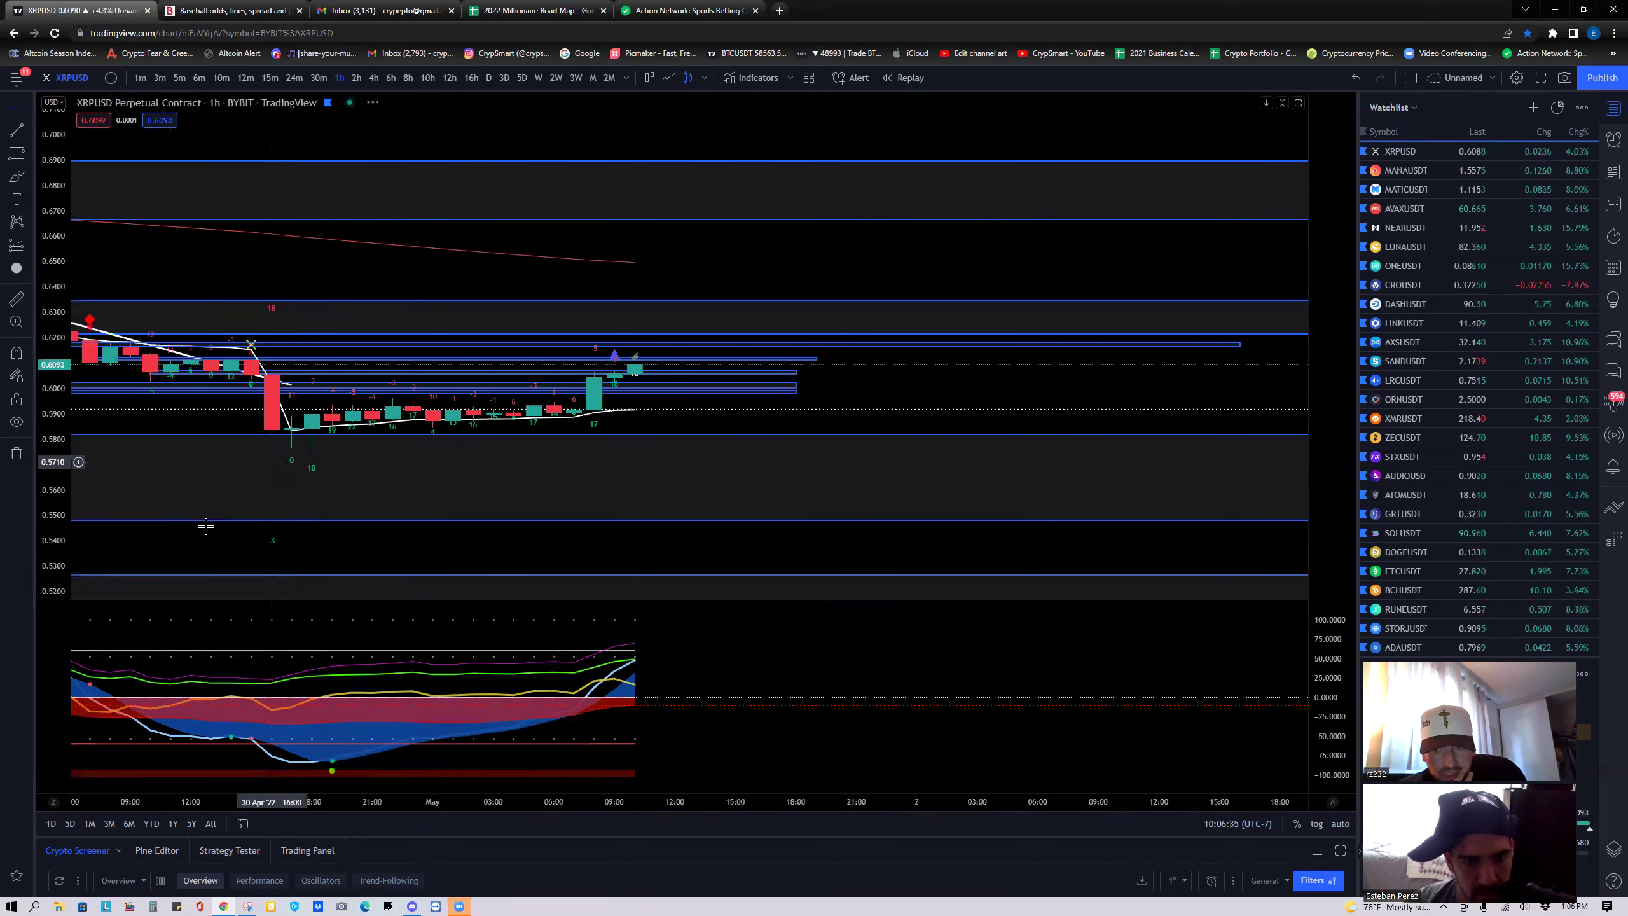
drag(70, 519, 68, 162)
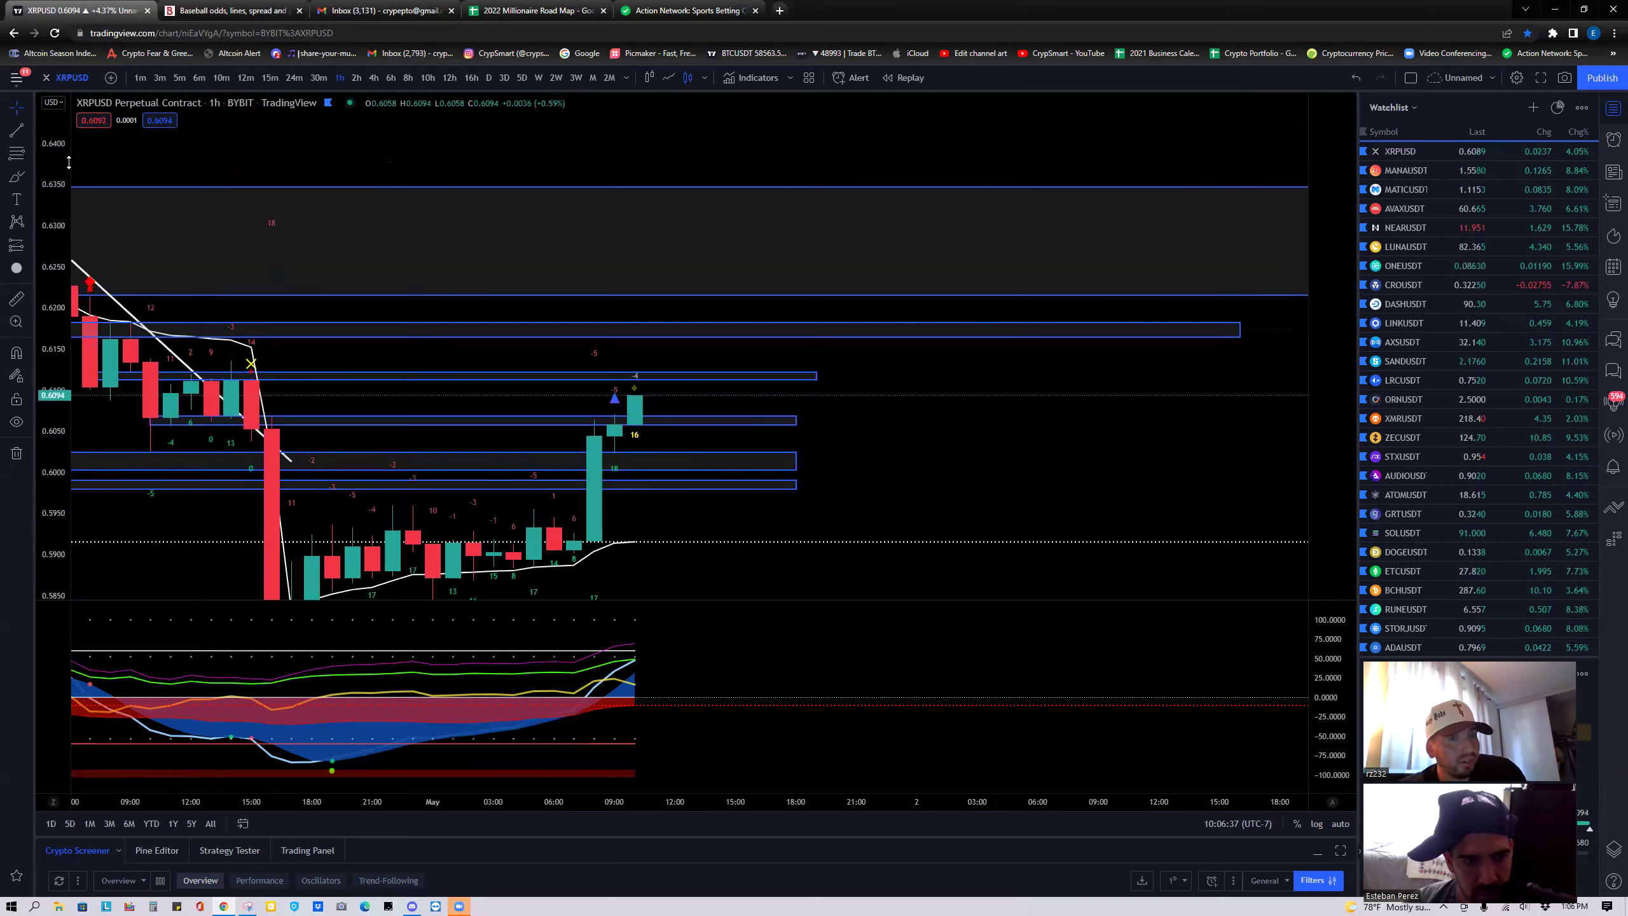
scroll(327, 451, down, 5)
drag(589, 445, 352, 371)
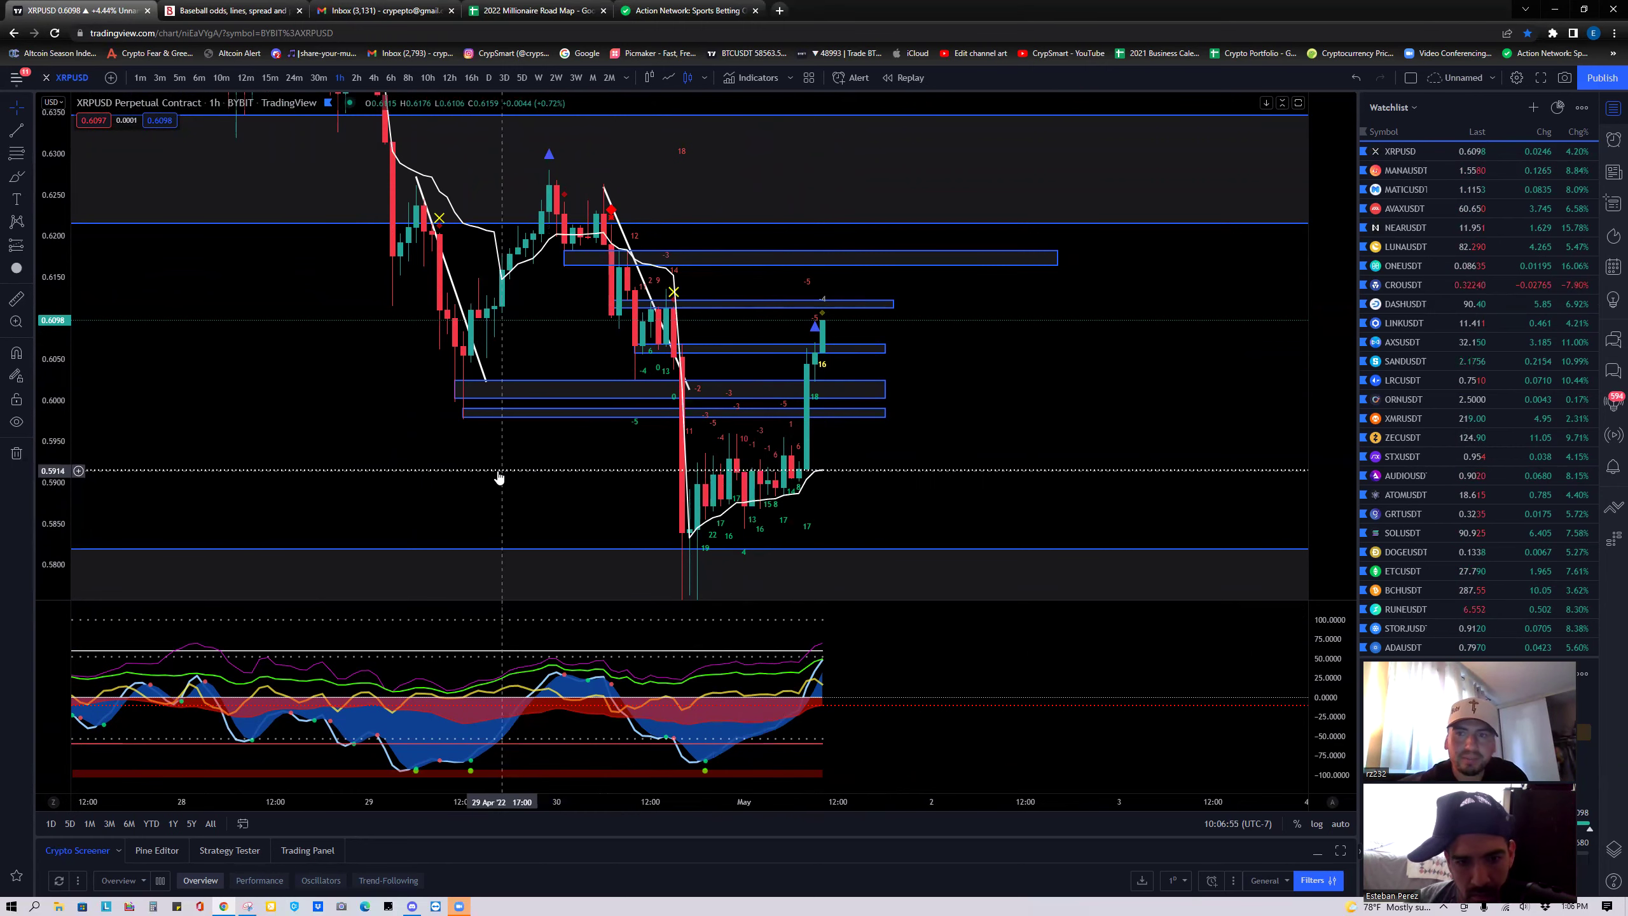
scroll(499, 477, down, 5)
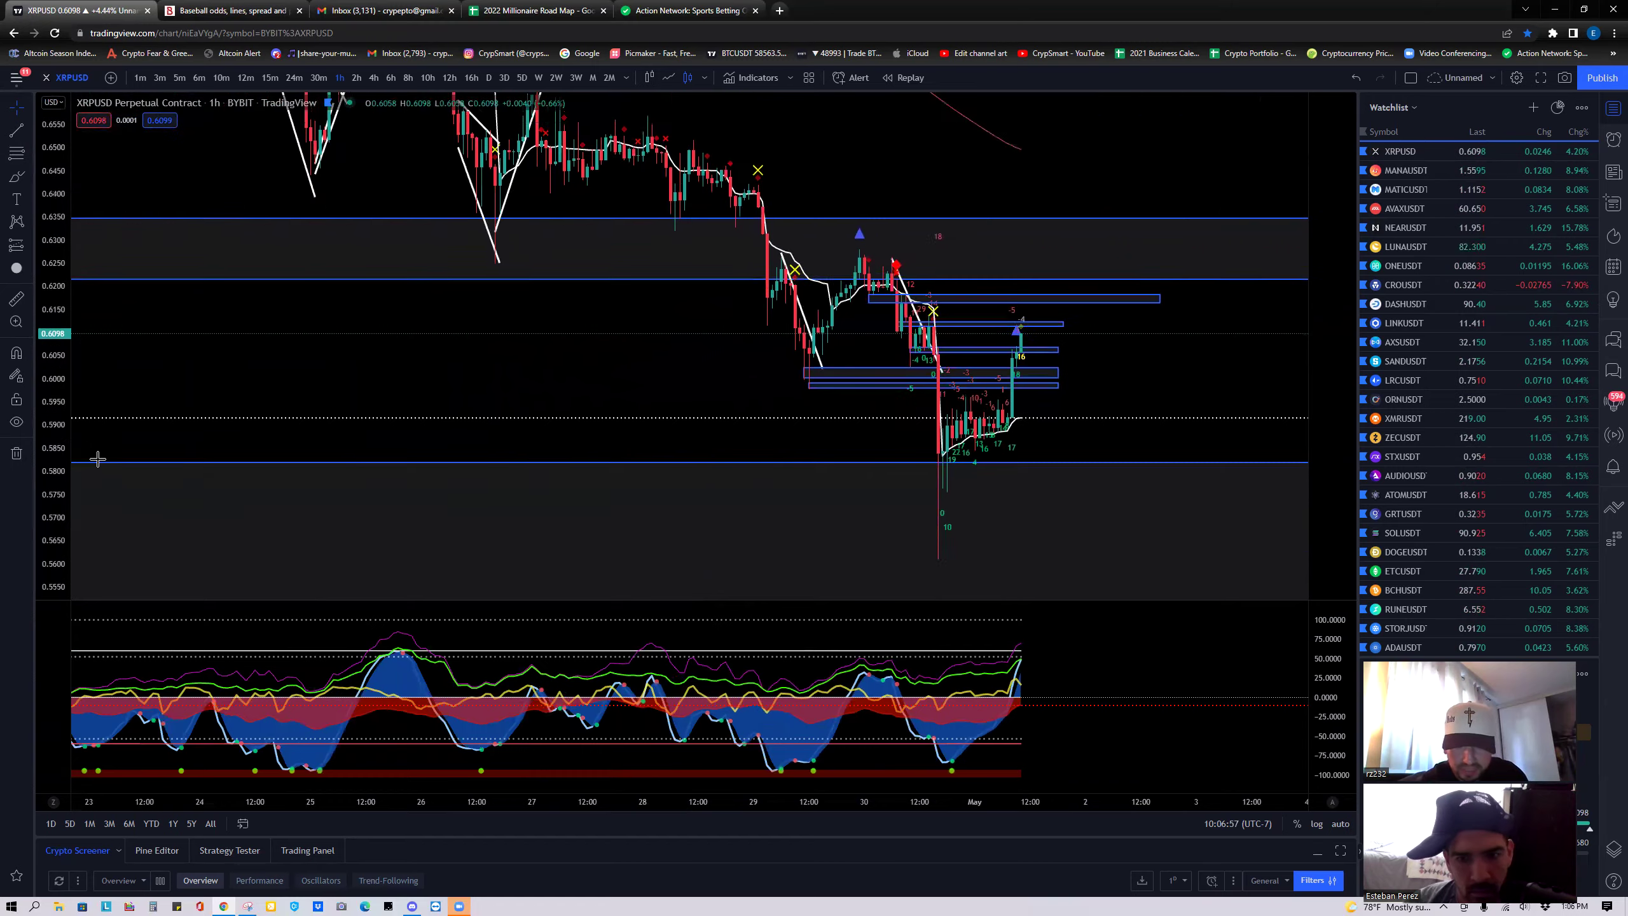
scroll(98, 459, down, 5)
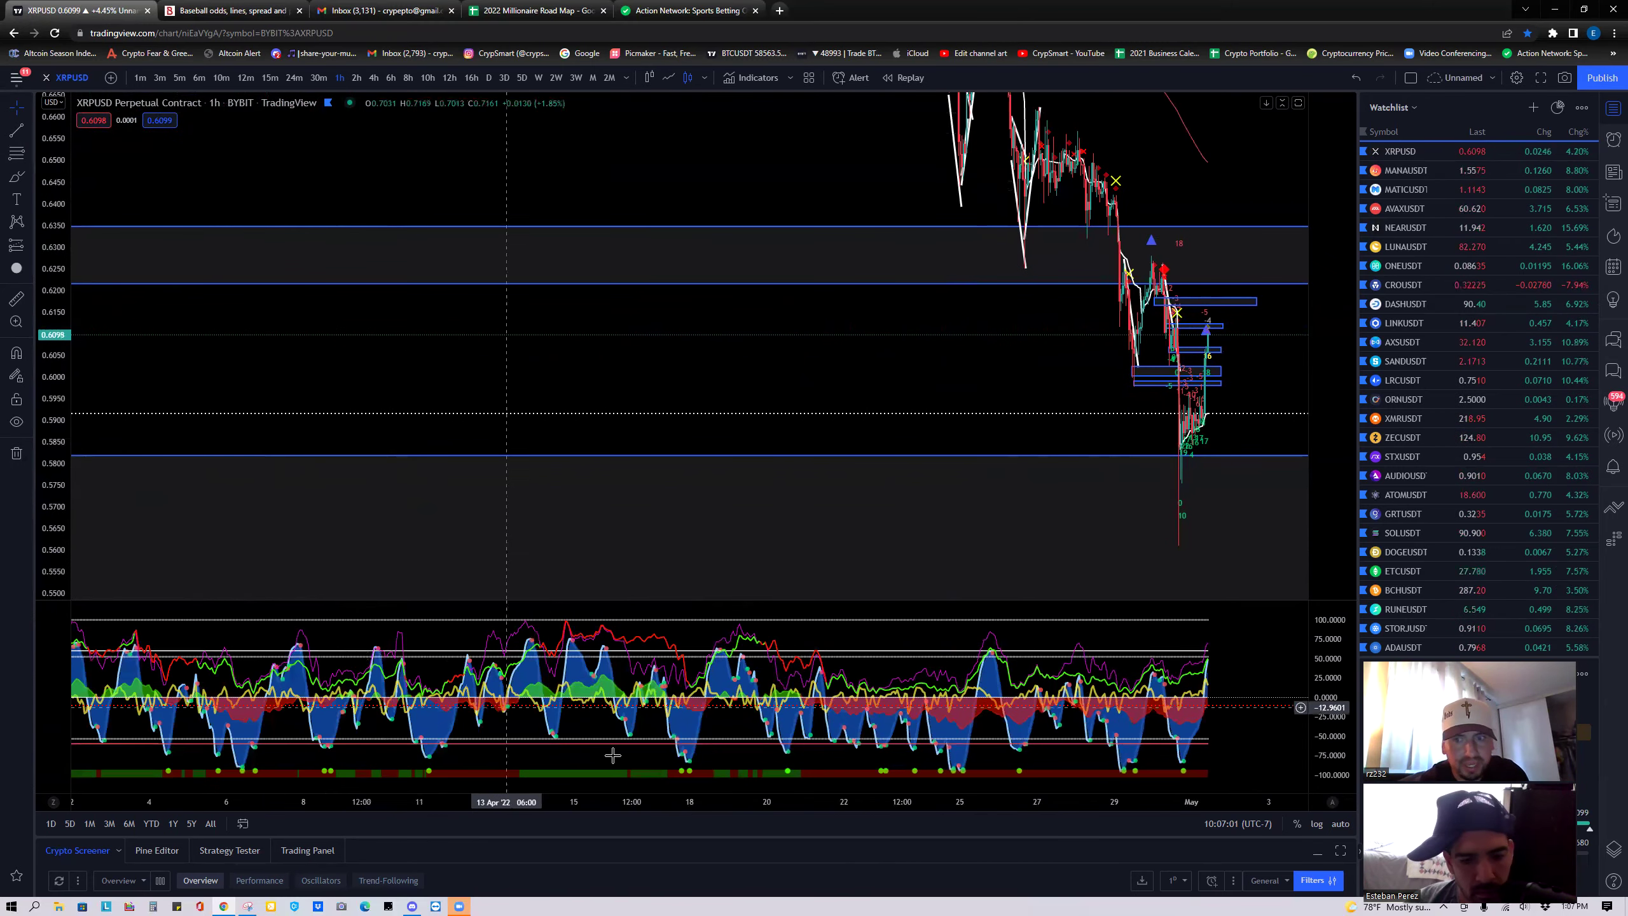
Examine the 1-hour XRPUSD price action and oscillator swings back to late February, including the trendlines and horizontal zones.
scroll(654, 766, up, 5)
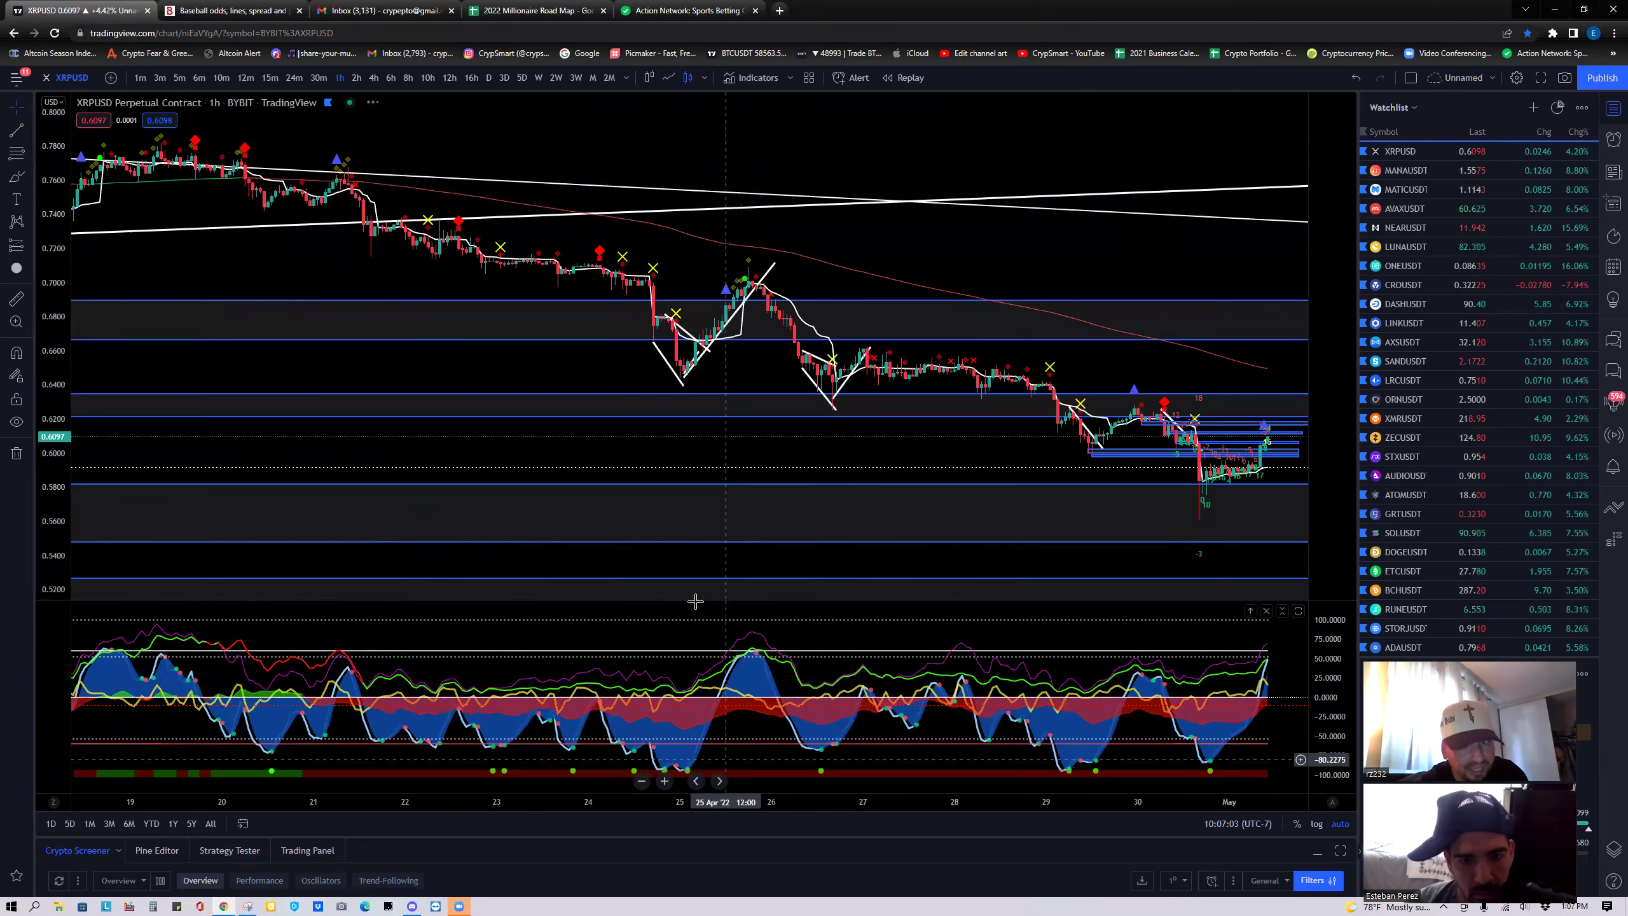
scroll(737, 548, down, 6)
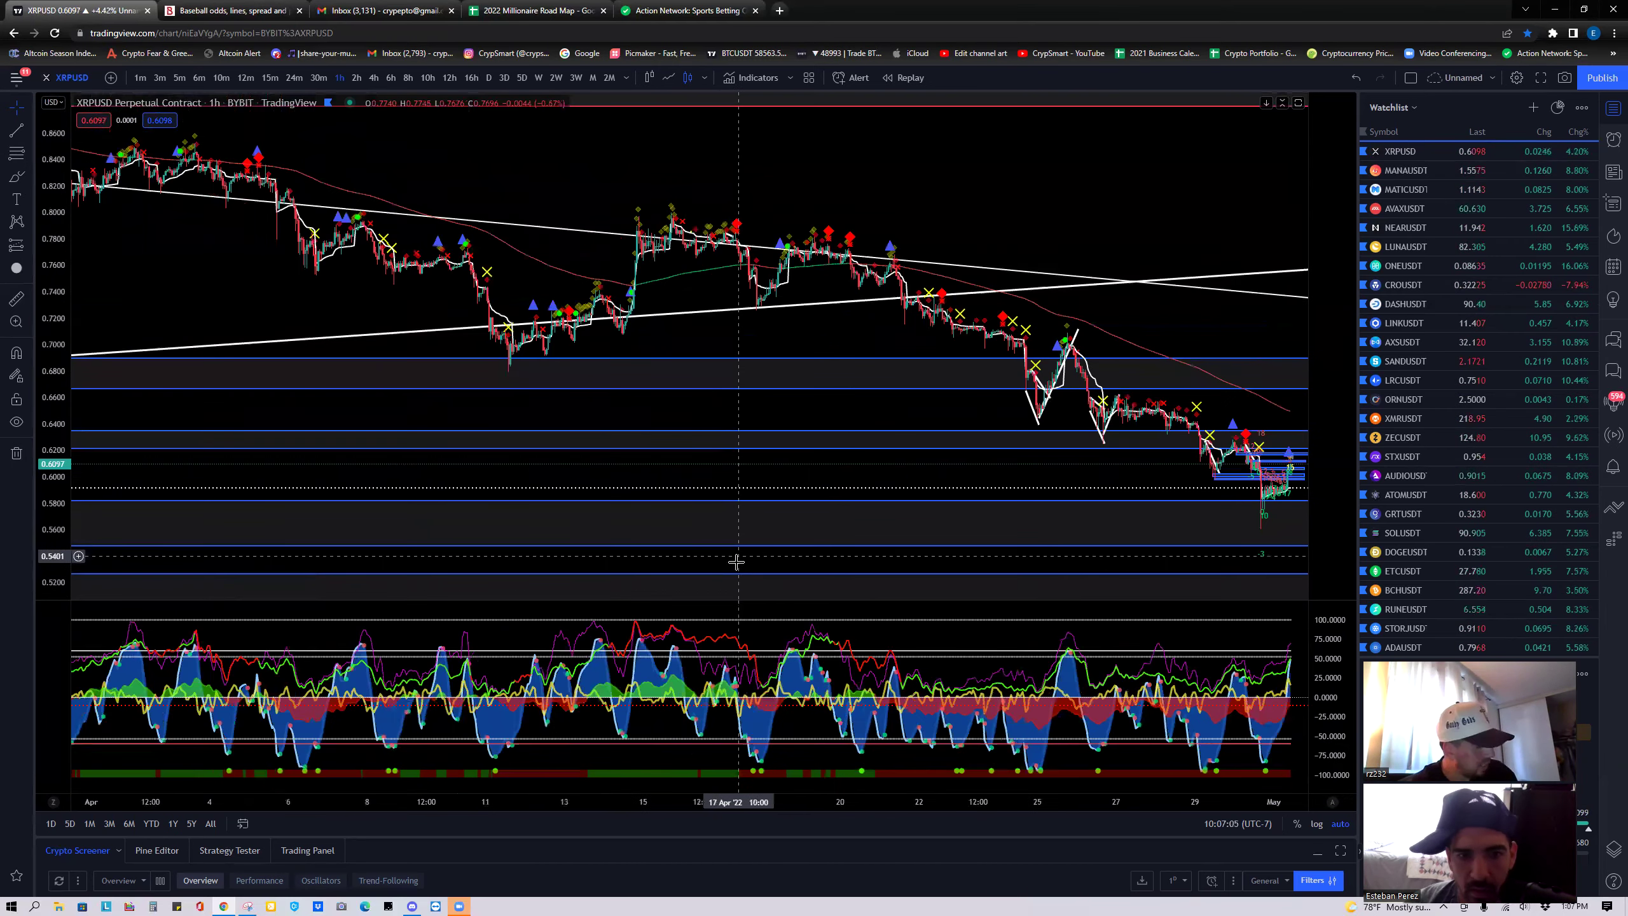
scroll(744, 570, down, 4)
scroll(746, 584, down, 5)
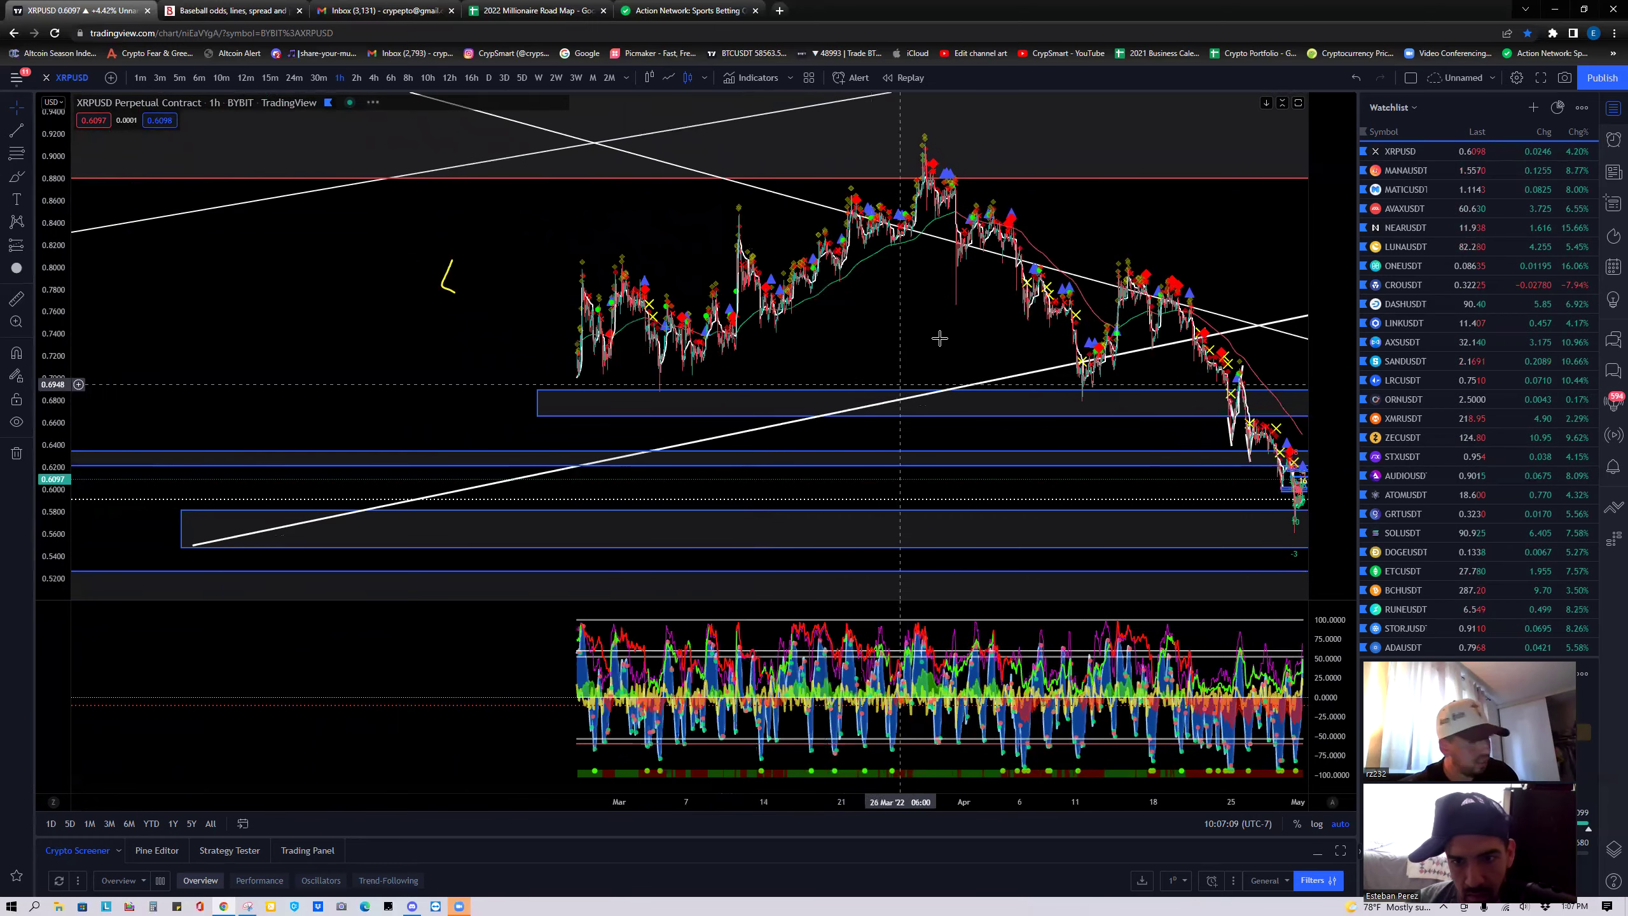
drag(829, 452, 556, 348)
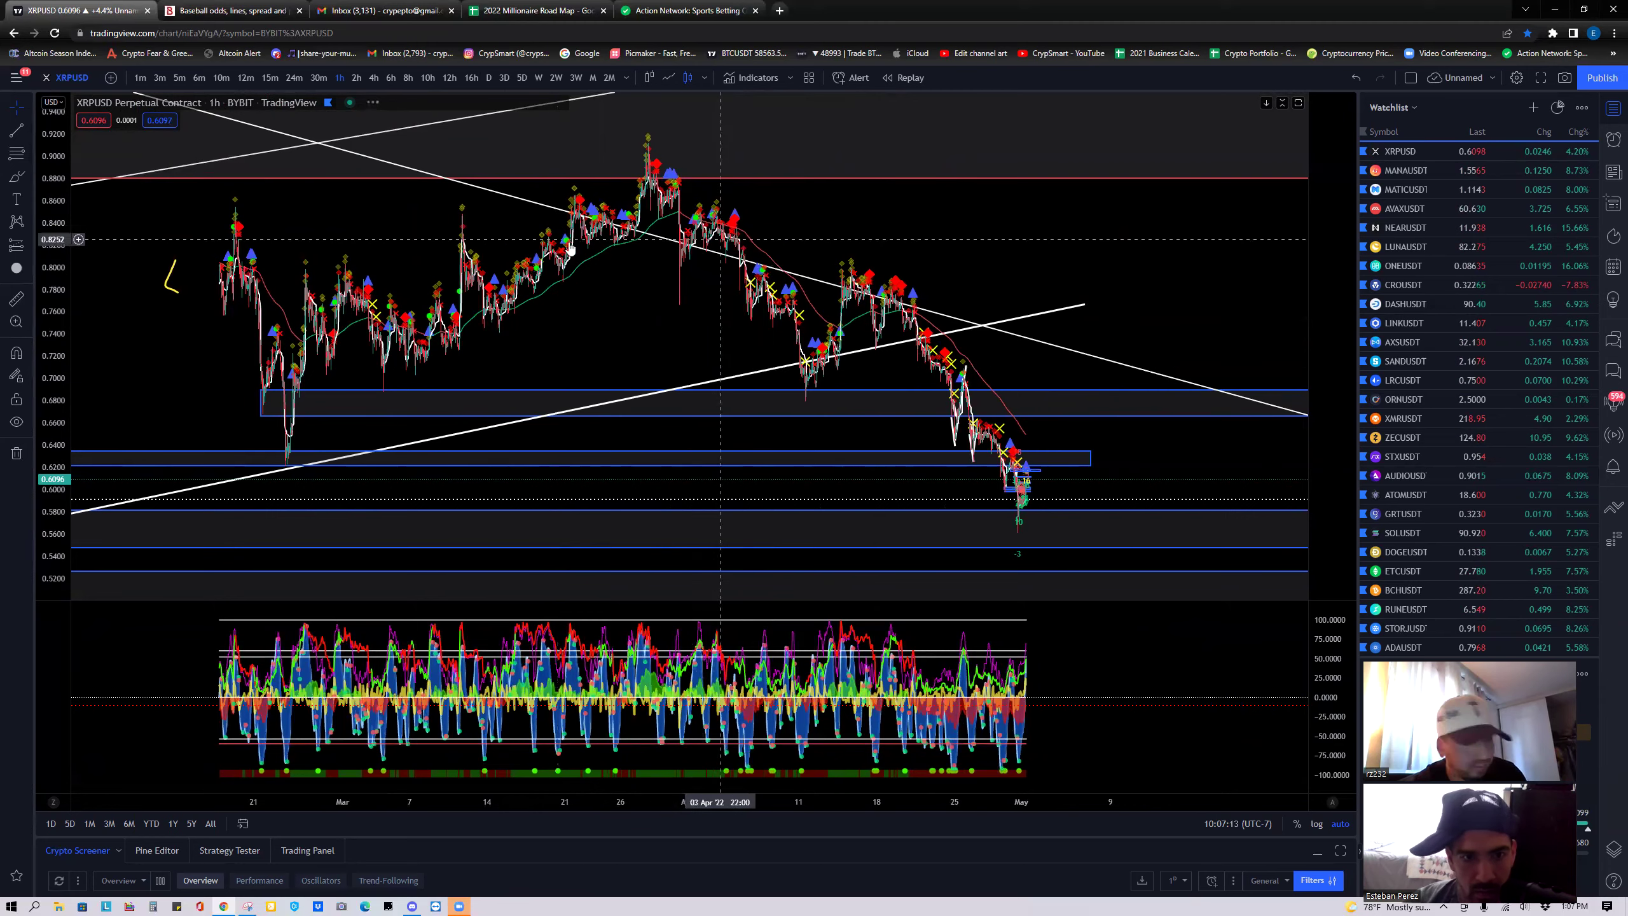
scroll(480, 327, up, 3)
scroll(479, 327, down, 2)
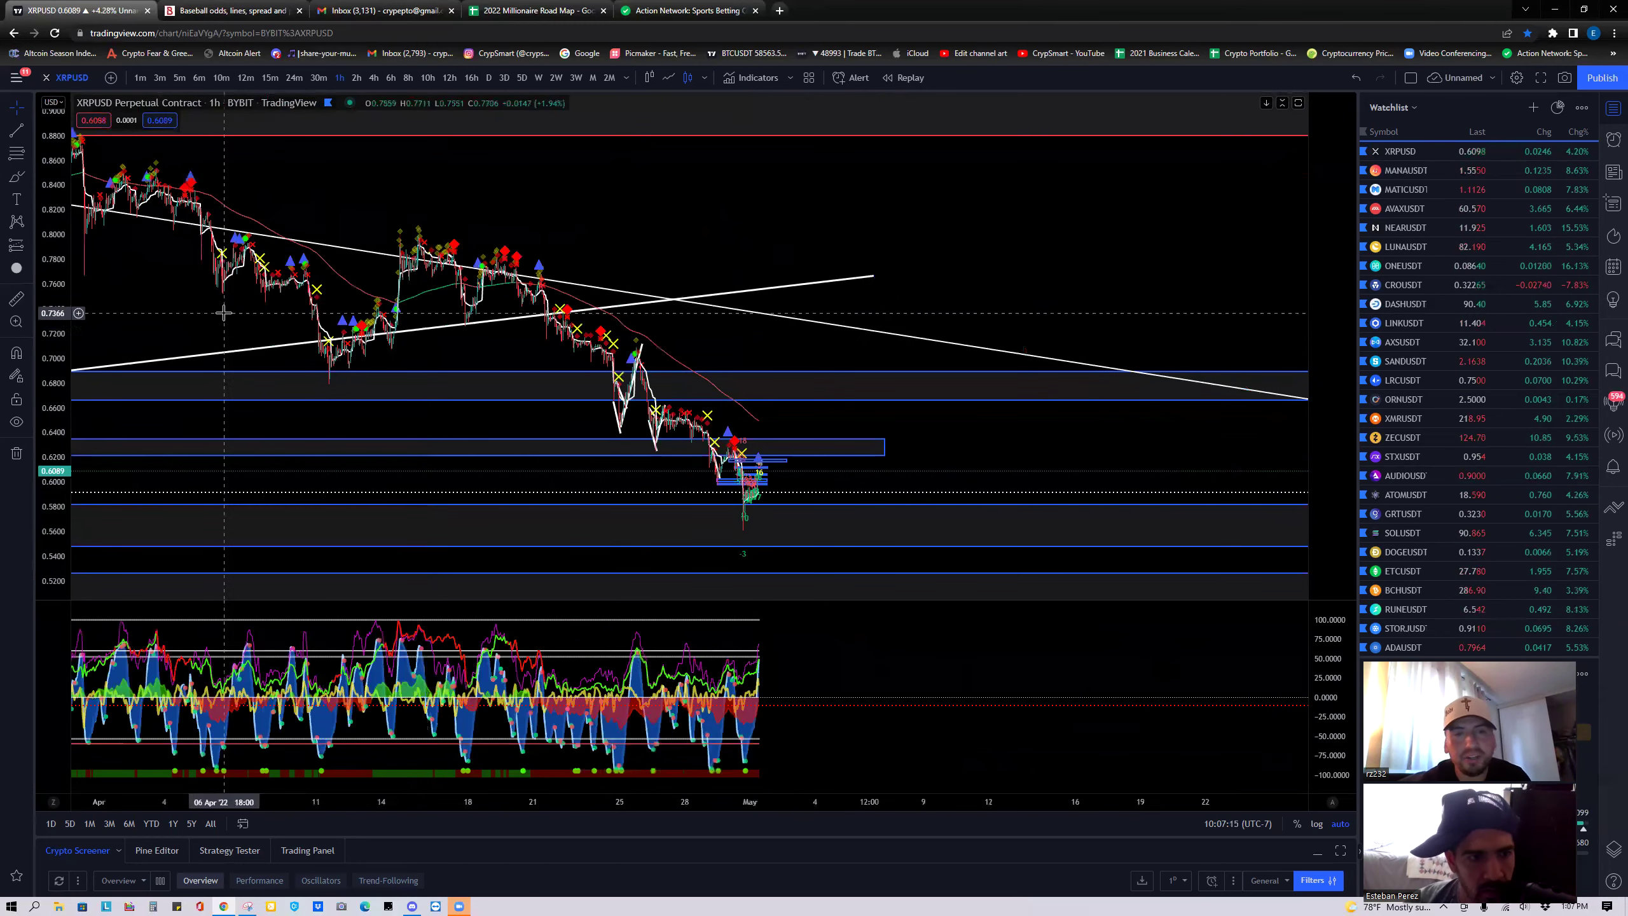
scroll(510, 399, up, 4)
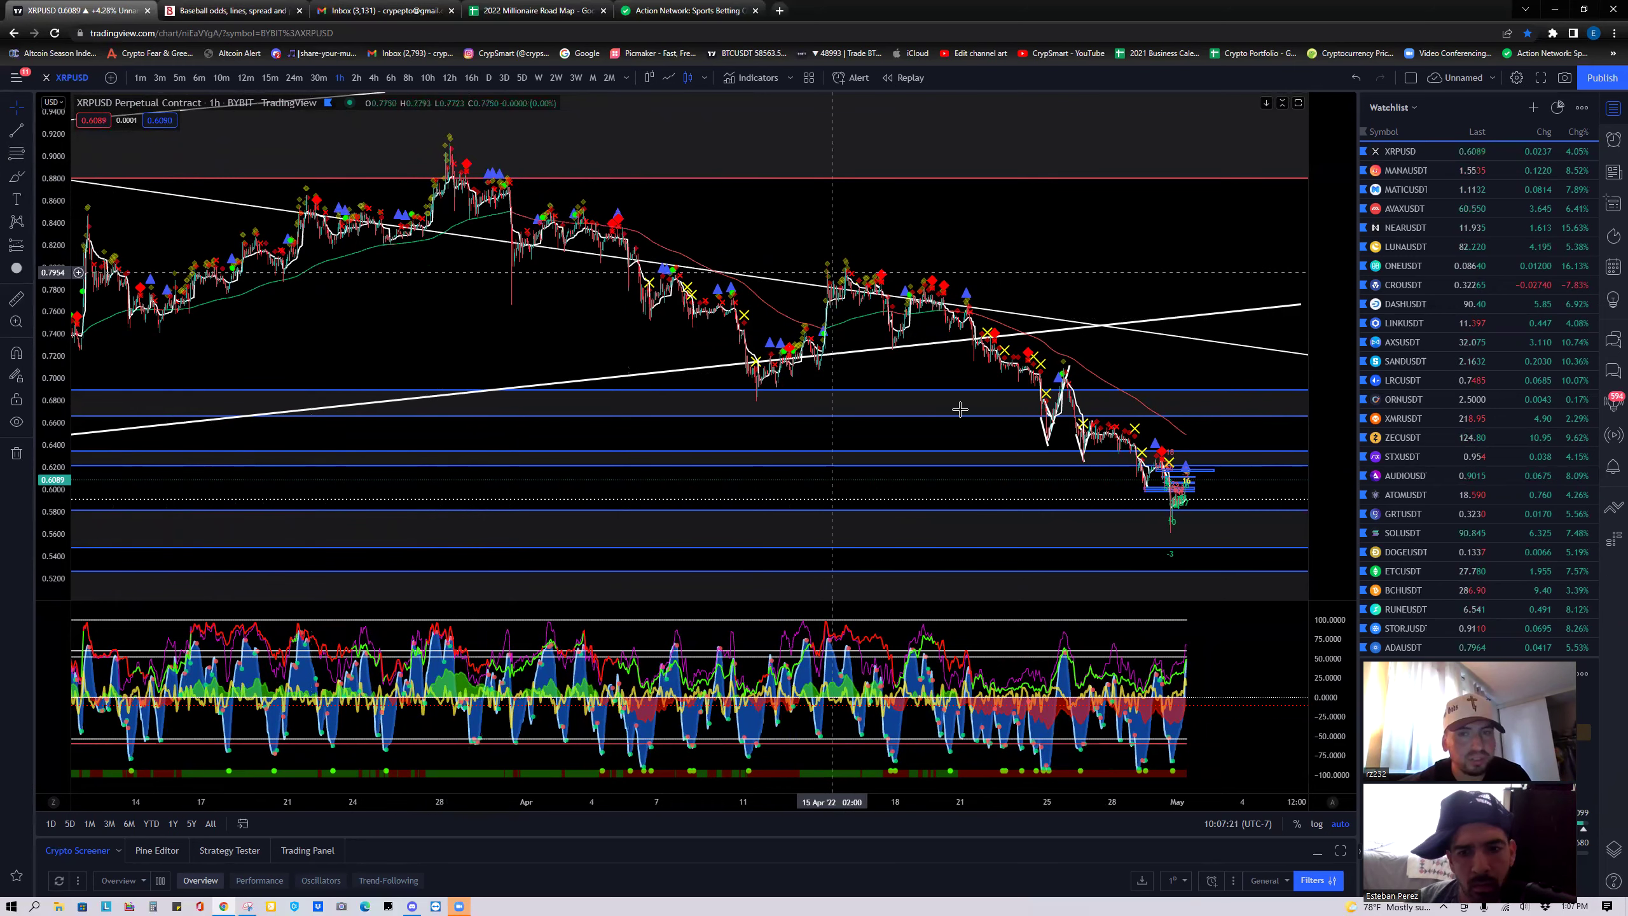
Examine the 1-hour candles since late April closely against the narrow zones just above and below 0.61.
scroll(833, 410, up, 5)
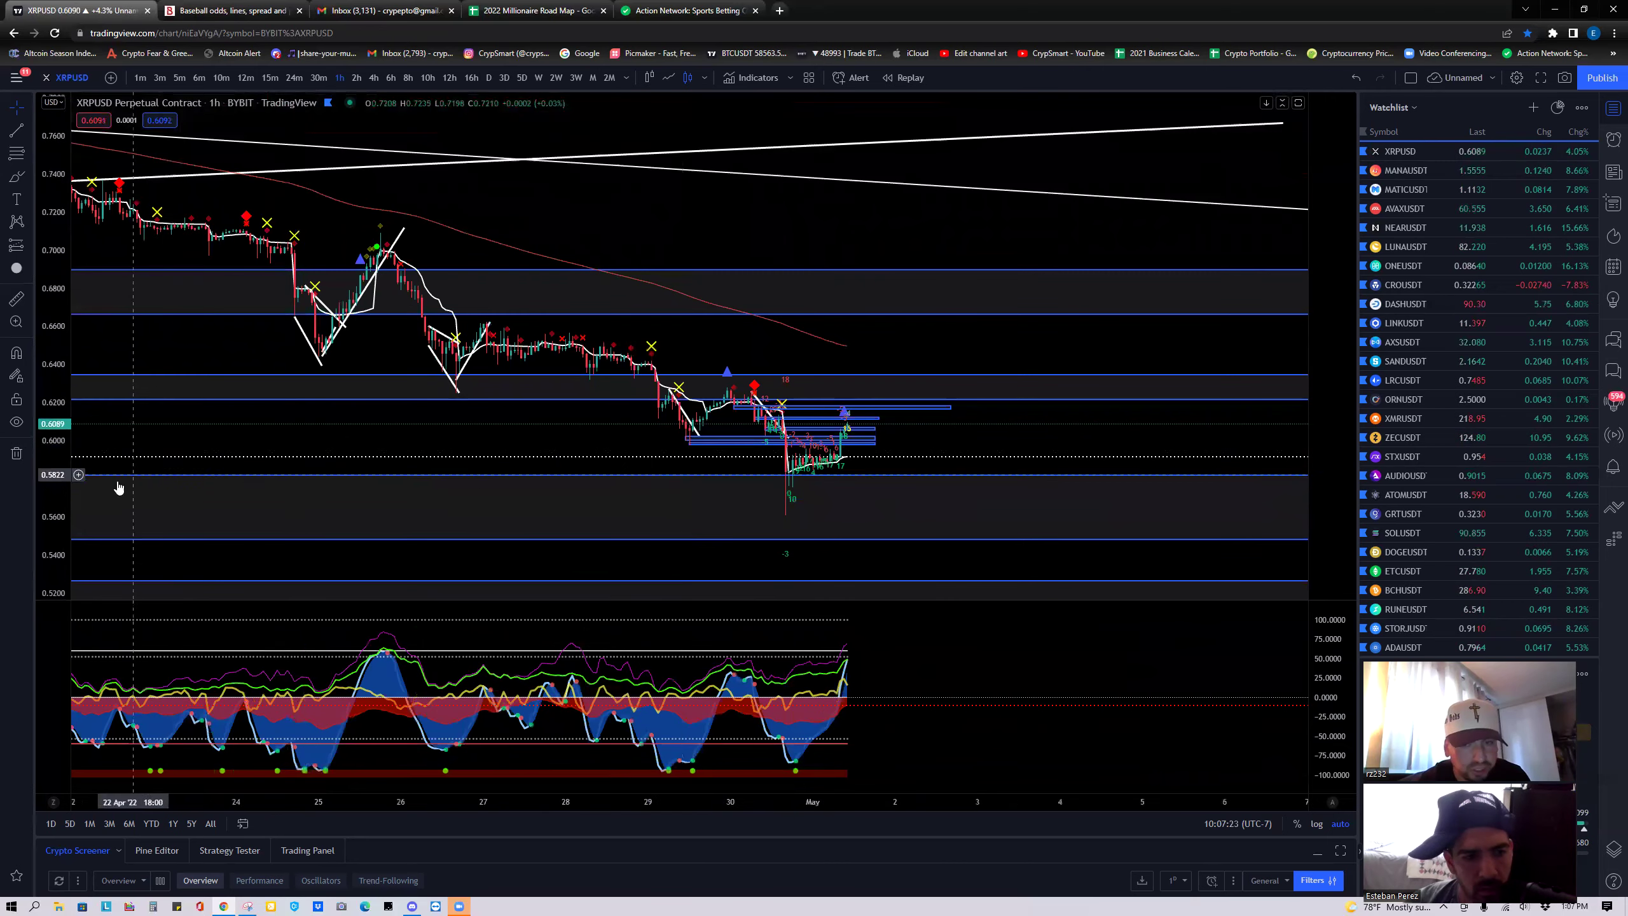
drag(53, 500, 106, 436)
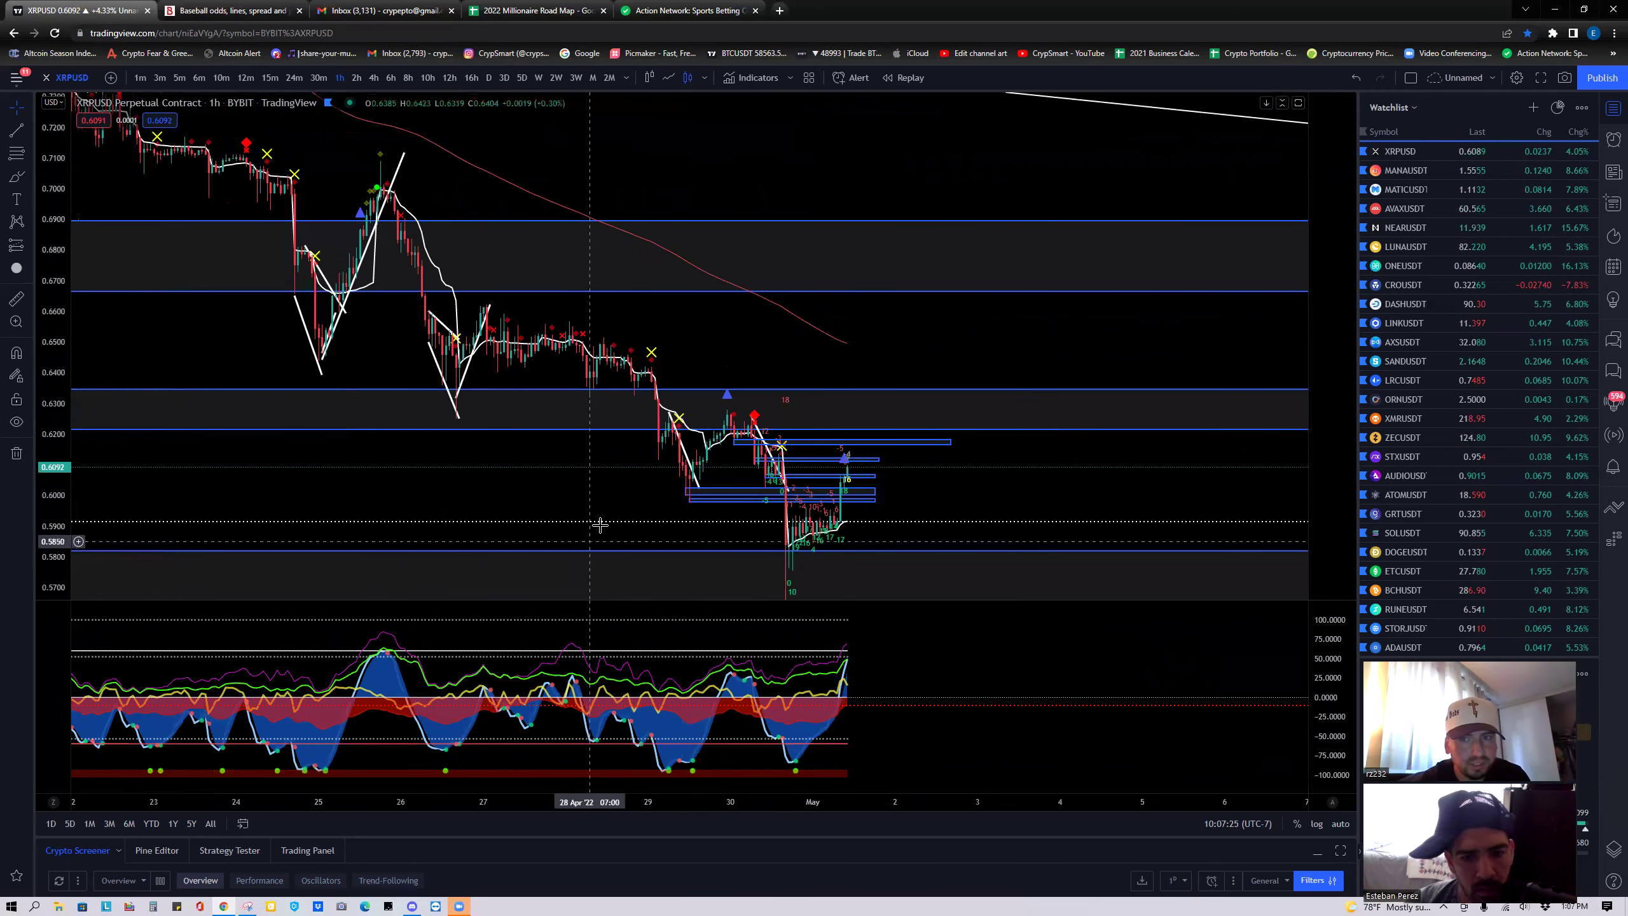
drag(578, 444, 498, 414)
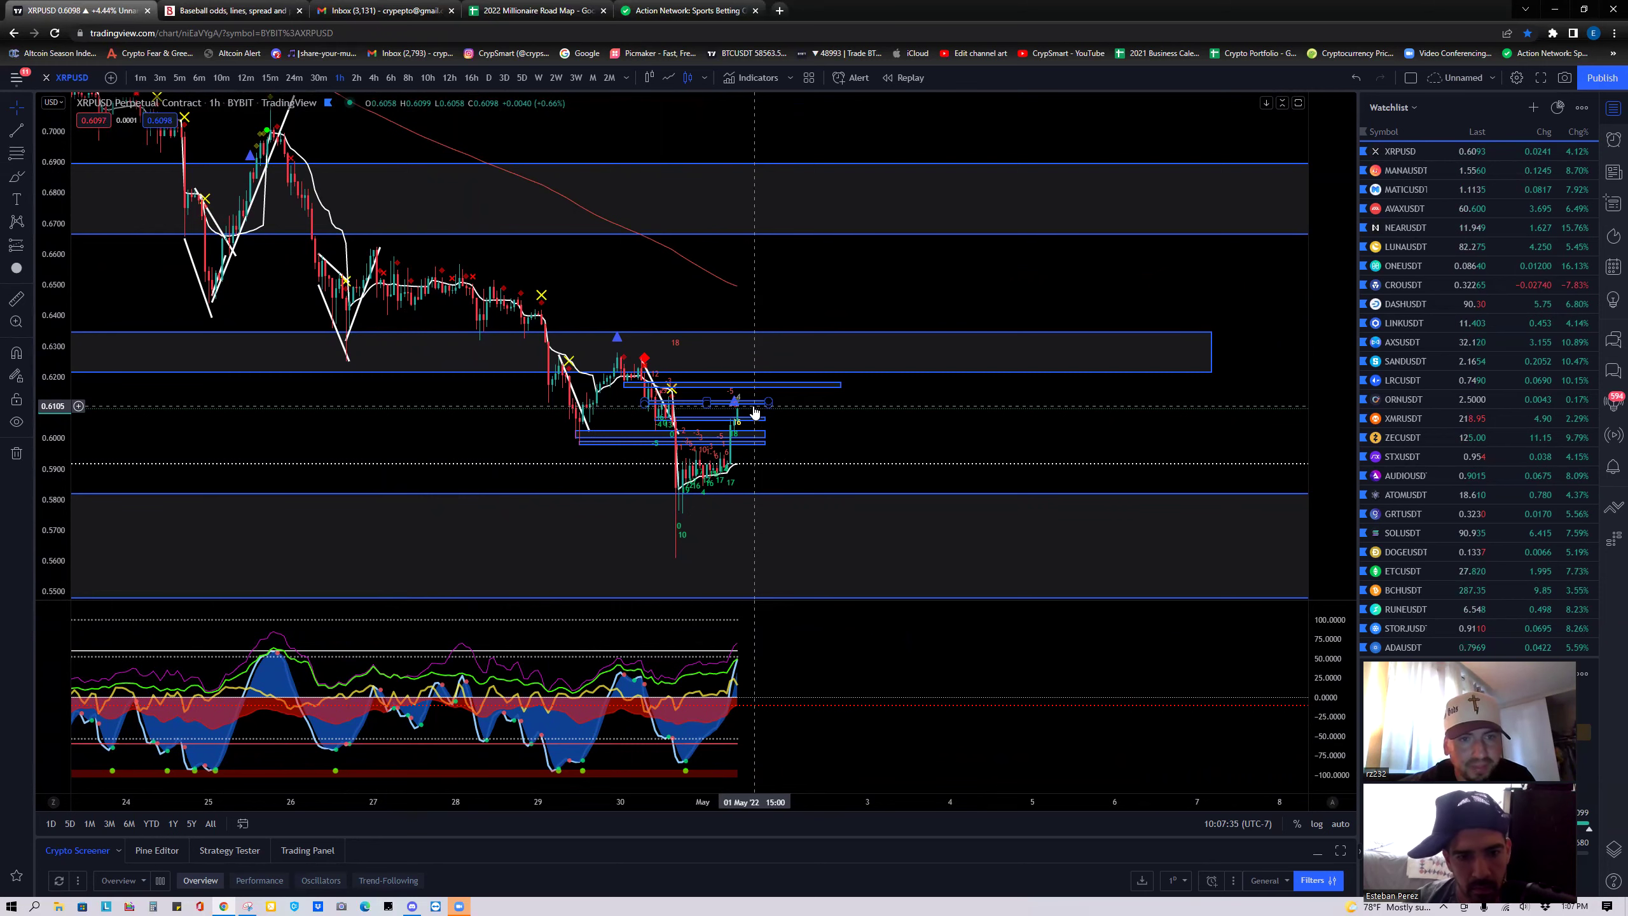
Examine the 1-hour XRPUSD rebound on 1 May against the stacked narrow zones, comparing it with the decline since 22 April.
scroll(642, 478, up, 5)
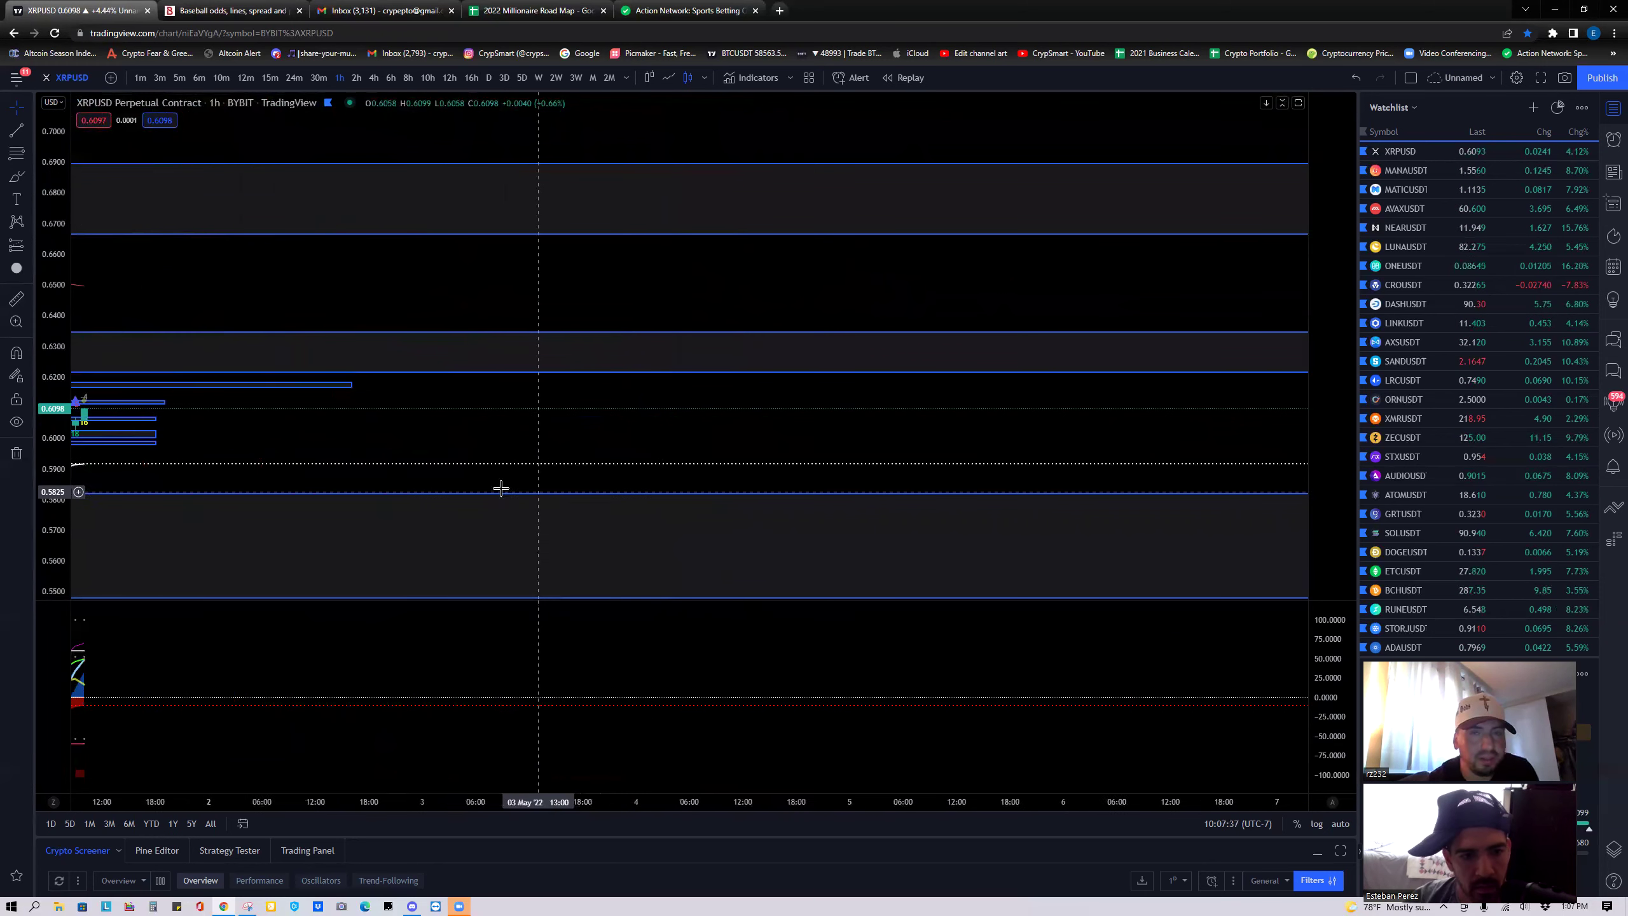
drag(104, 501, 995, 410)
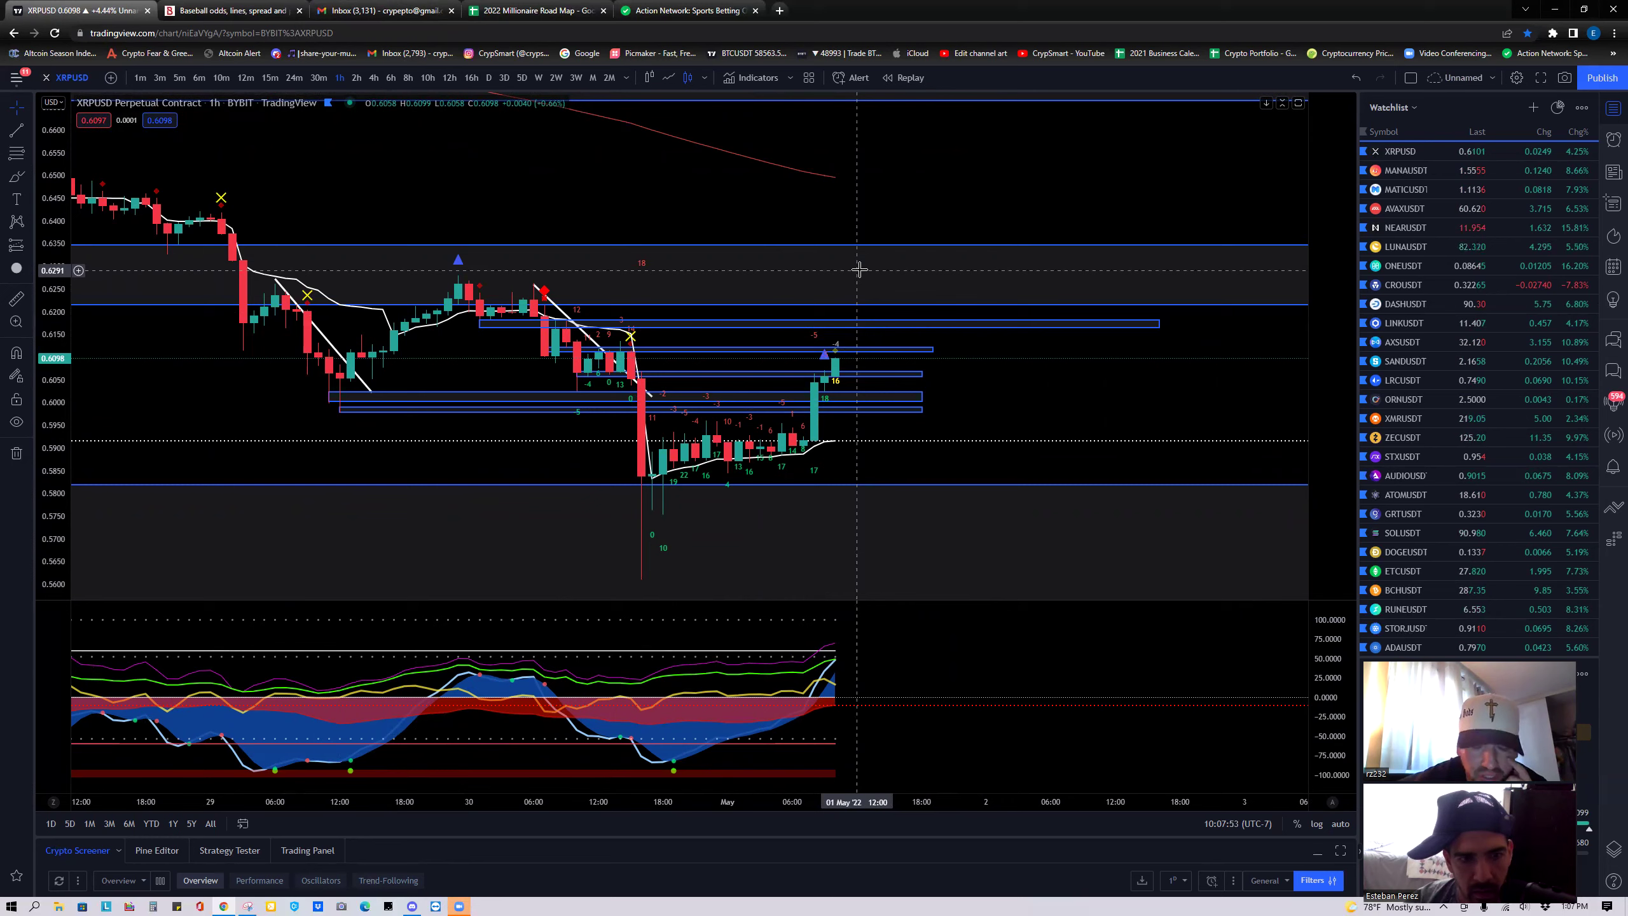
scroll(997, 556, down, 2)
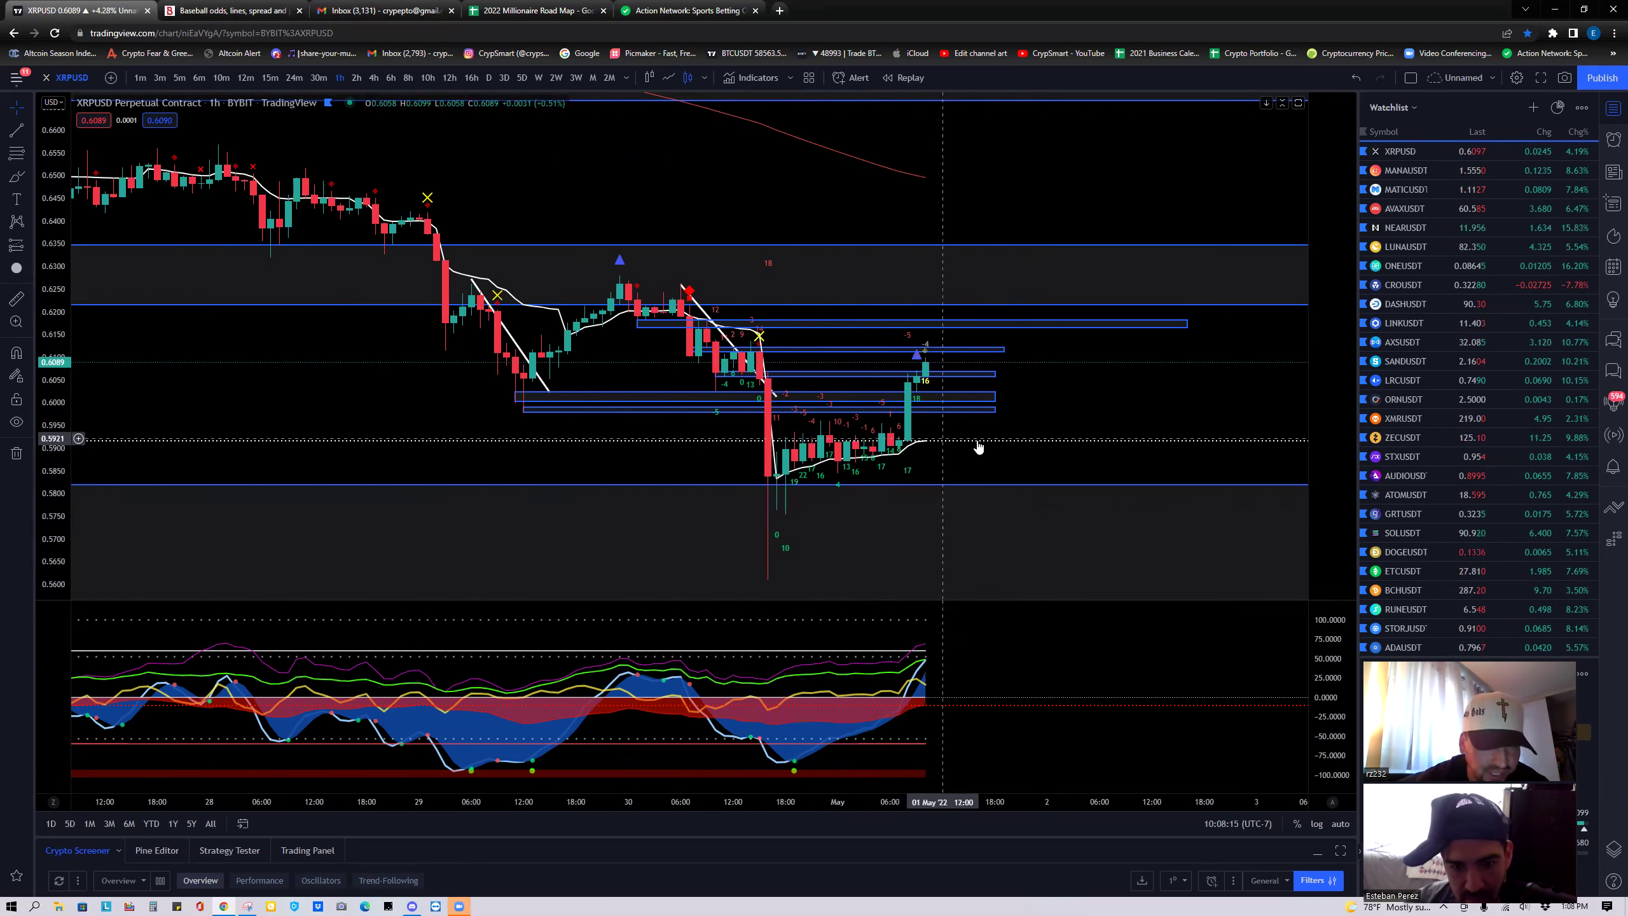
drag(978, 448, 897, 448)
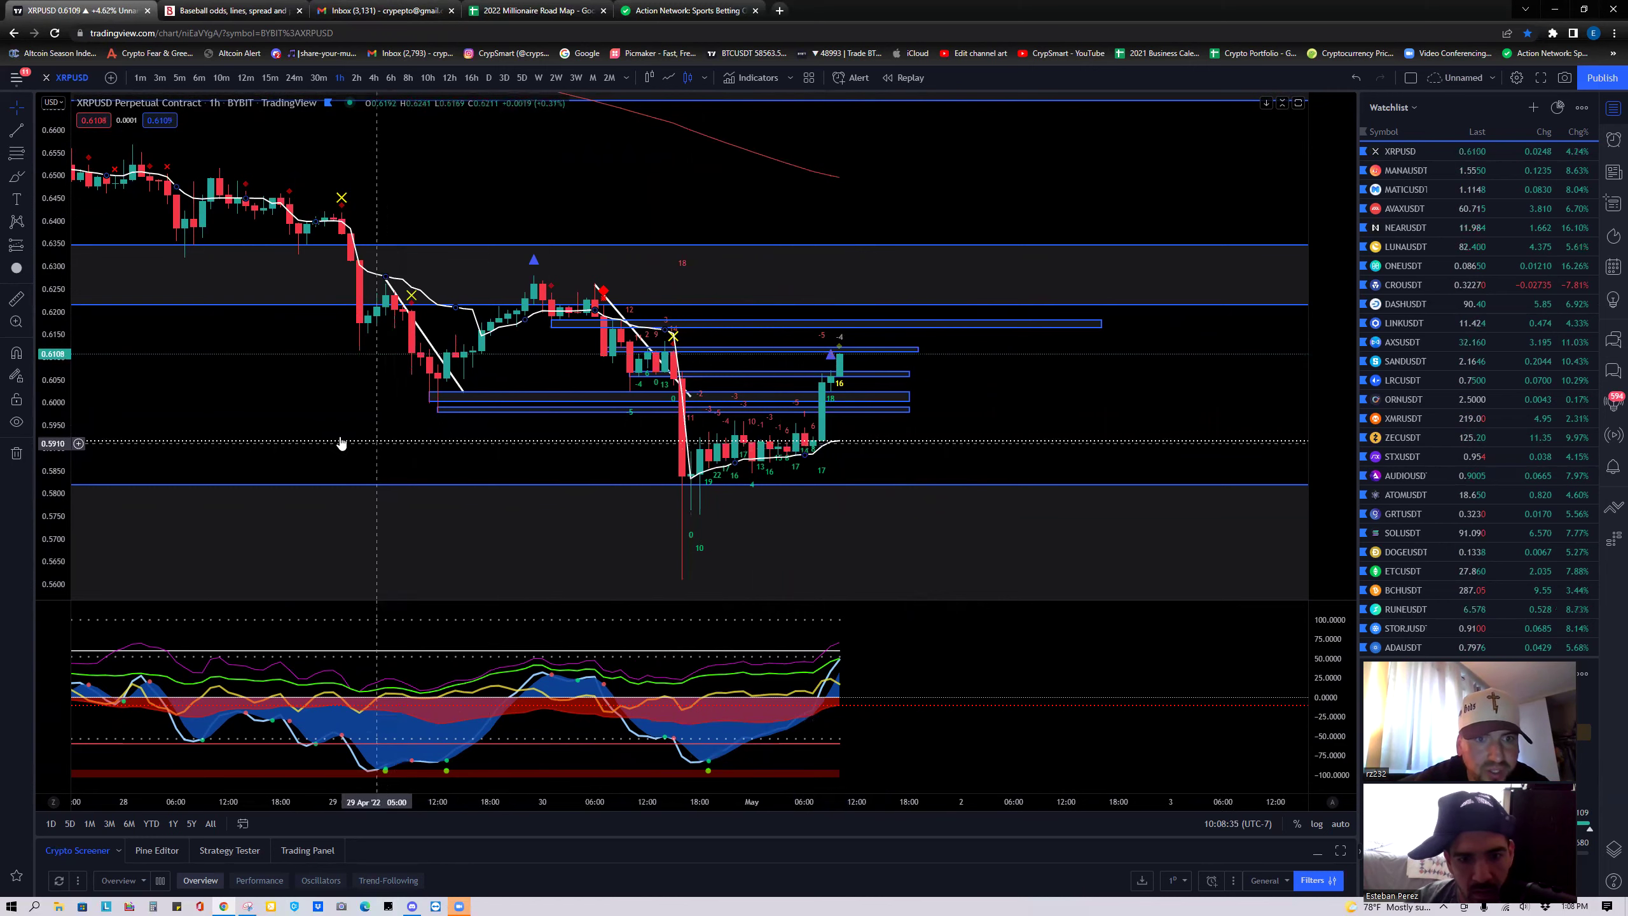
scroll(471, 447, down, 2)
scroll(477, 448, down, 2)
drag(553, 462, 625, 425)
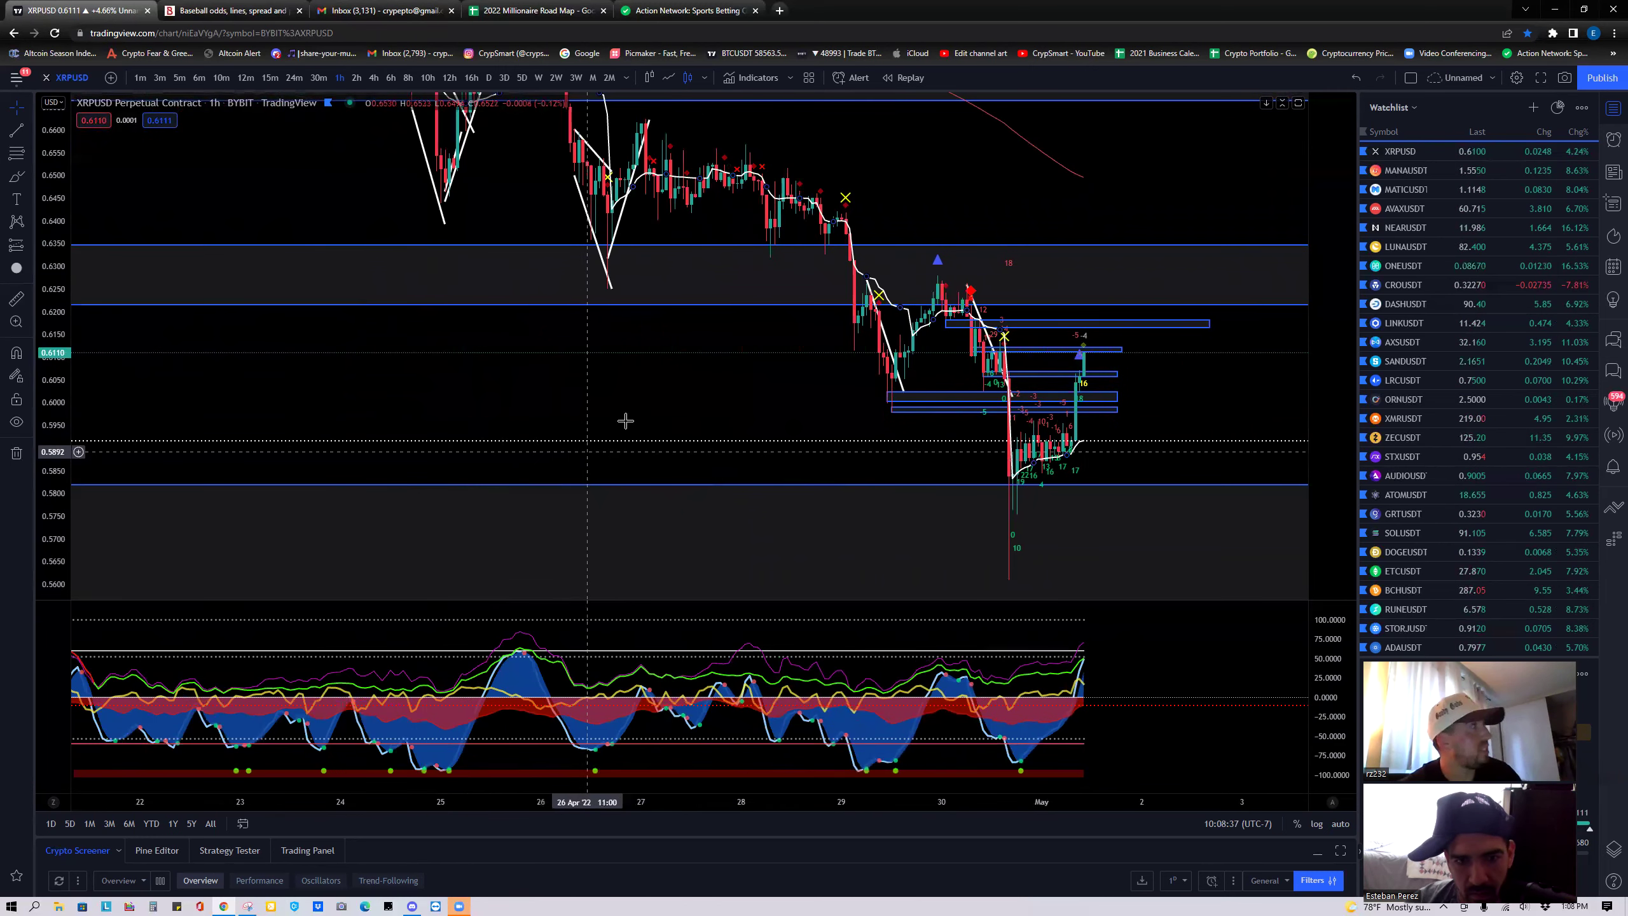
drag(466, 454, 342, 371)
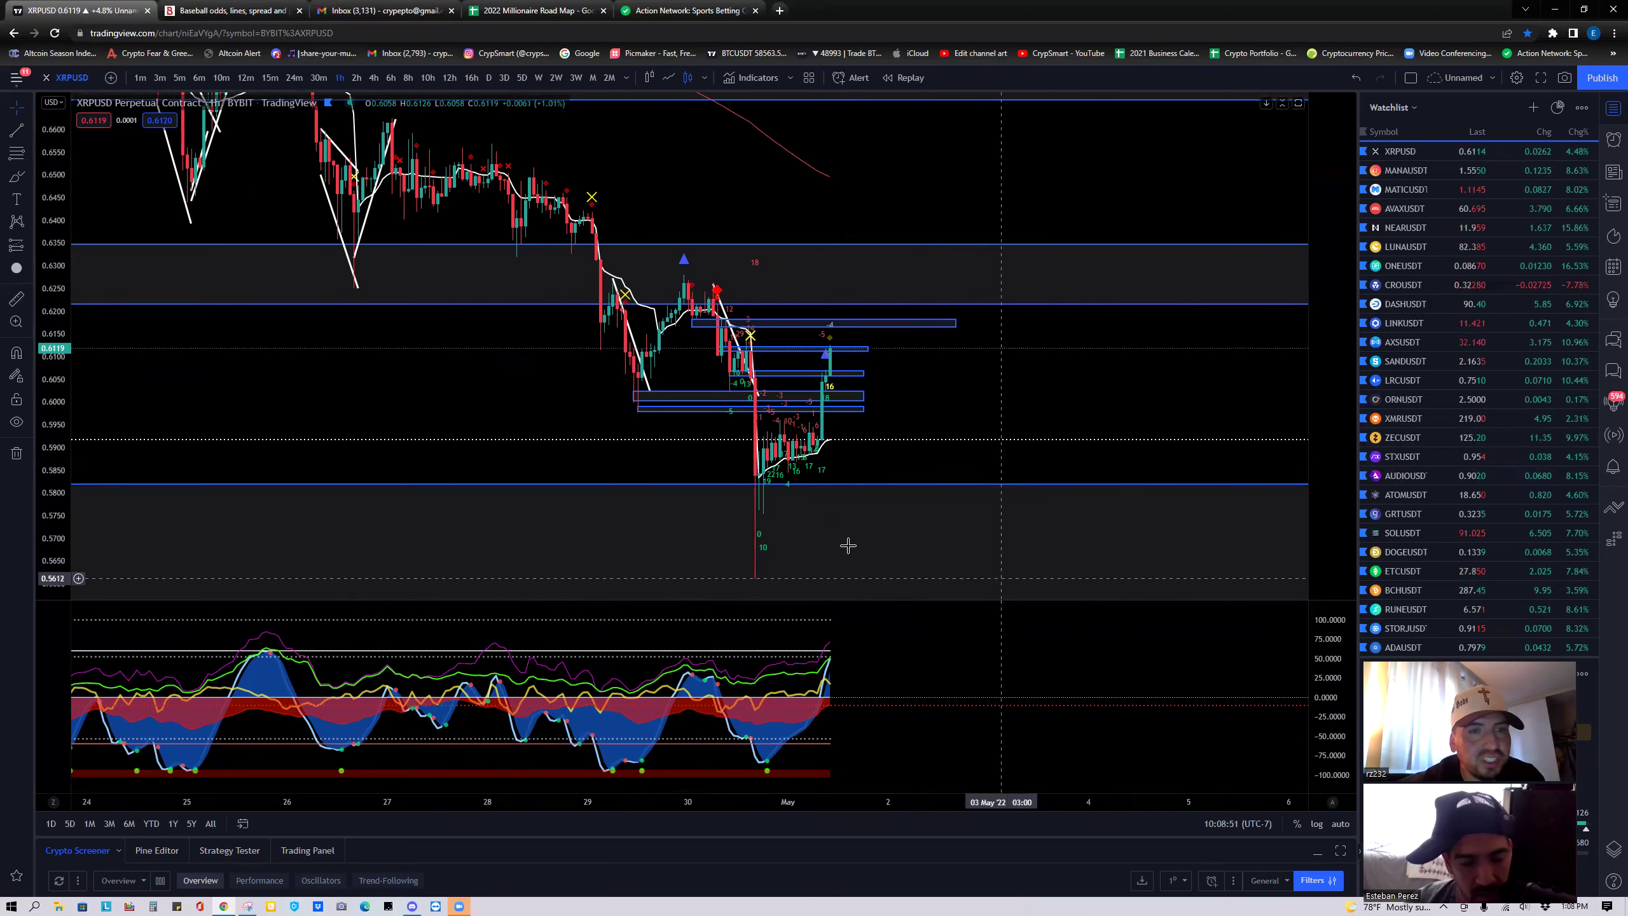
scroll(711, 449, down, 3)
drag(697, 430, 572, 452)
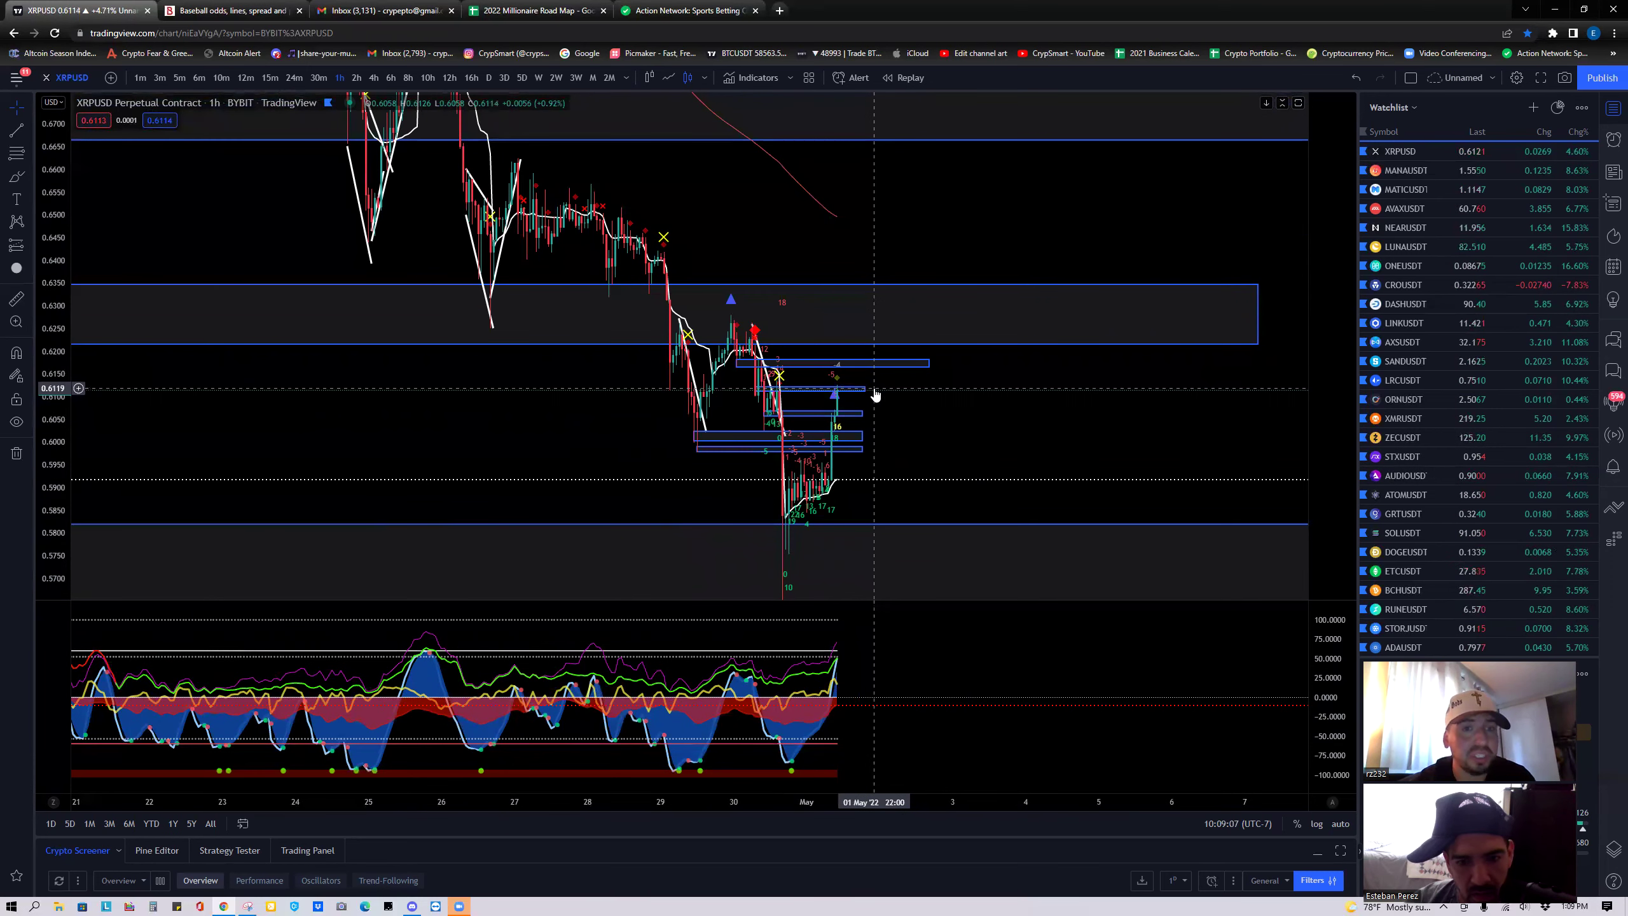
Examine the latest 1-hour candles up close, along with the V-shaped trendline pairs around 25 and 26 April.
scroll(833, 433, up, 5)
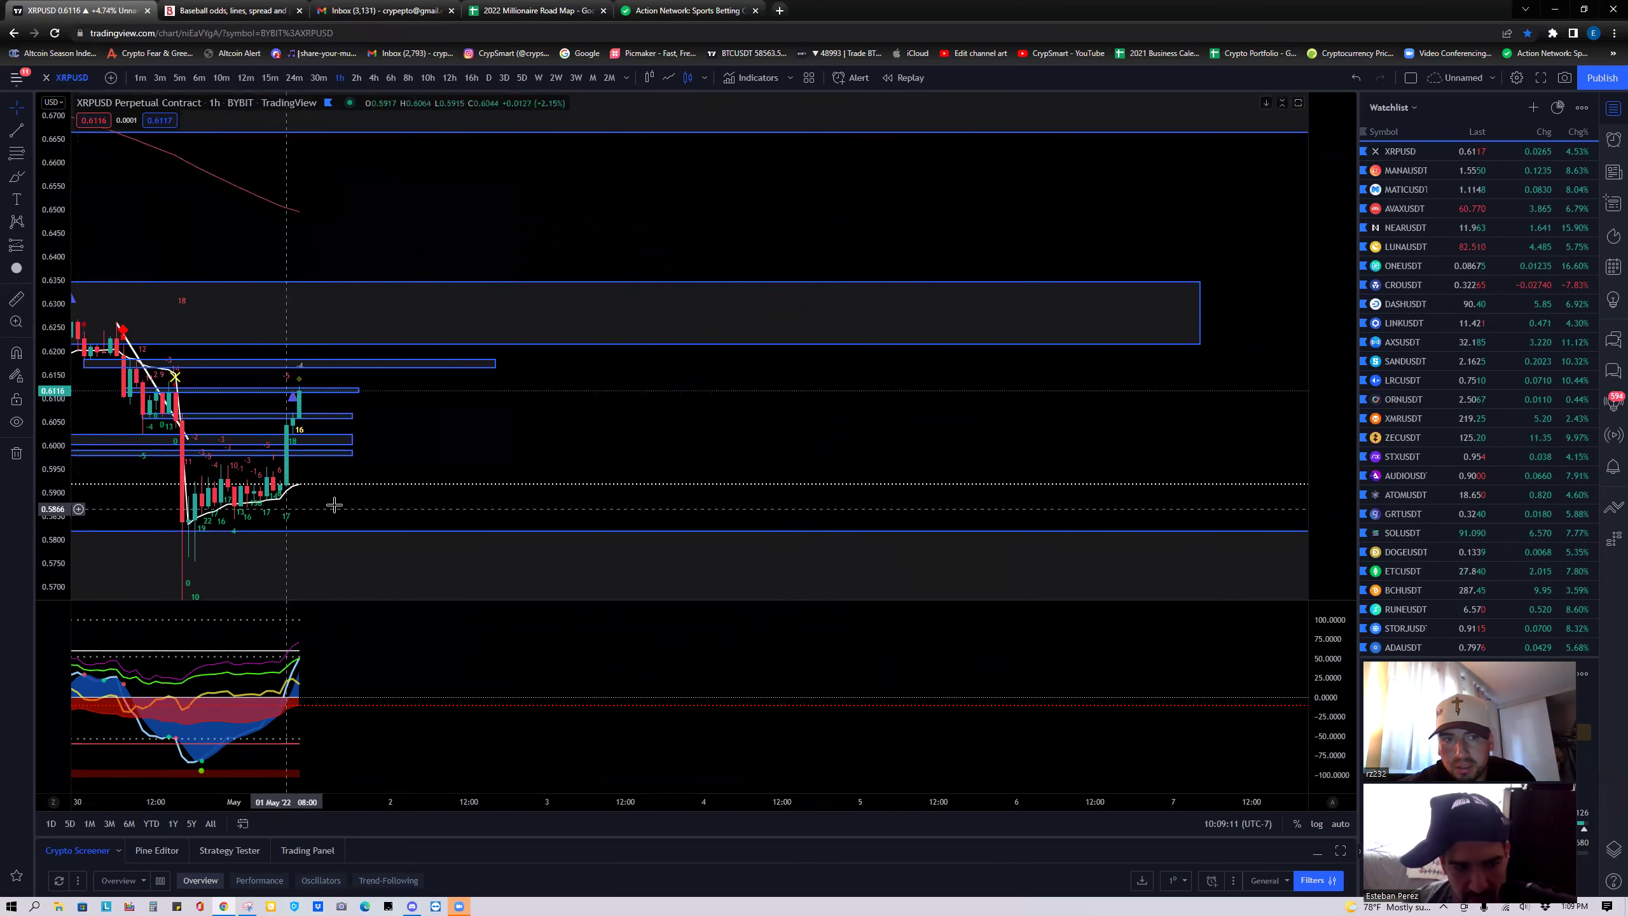
drag(334, 506, 764, 456)
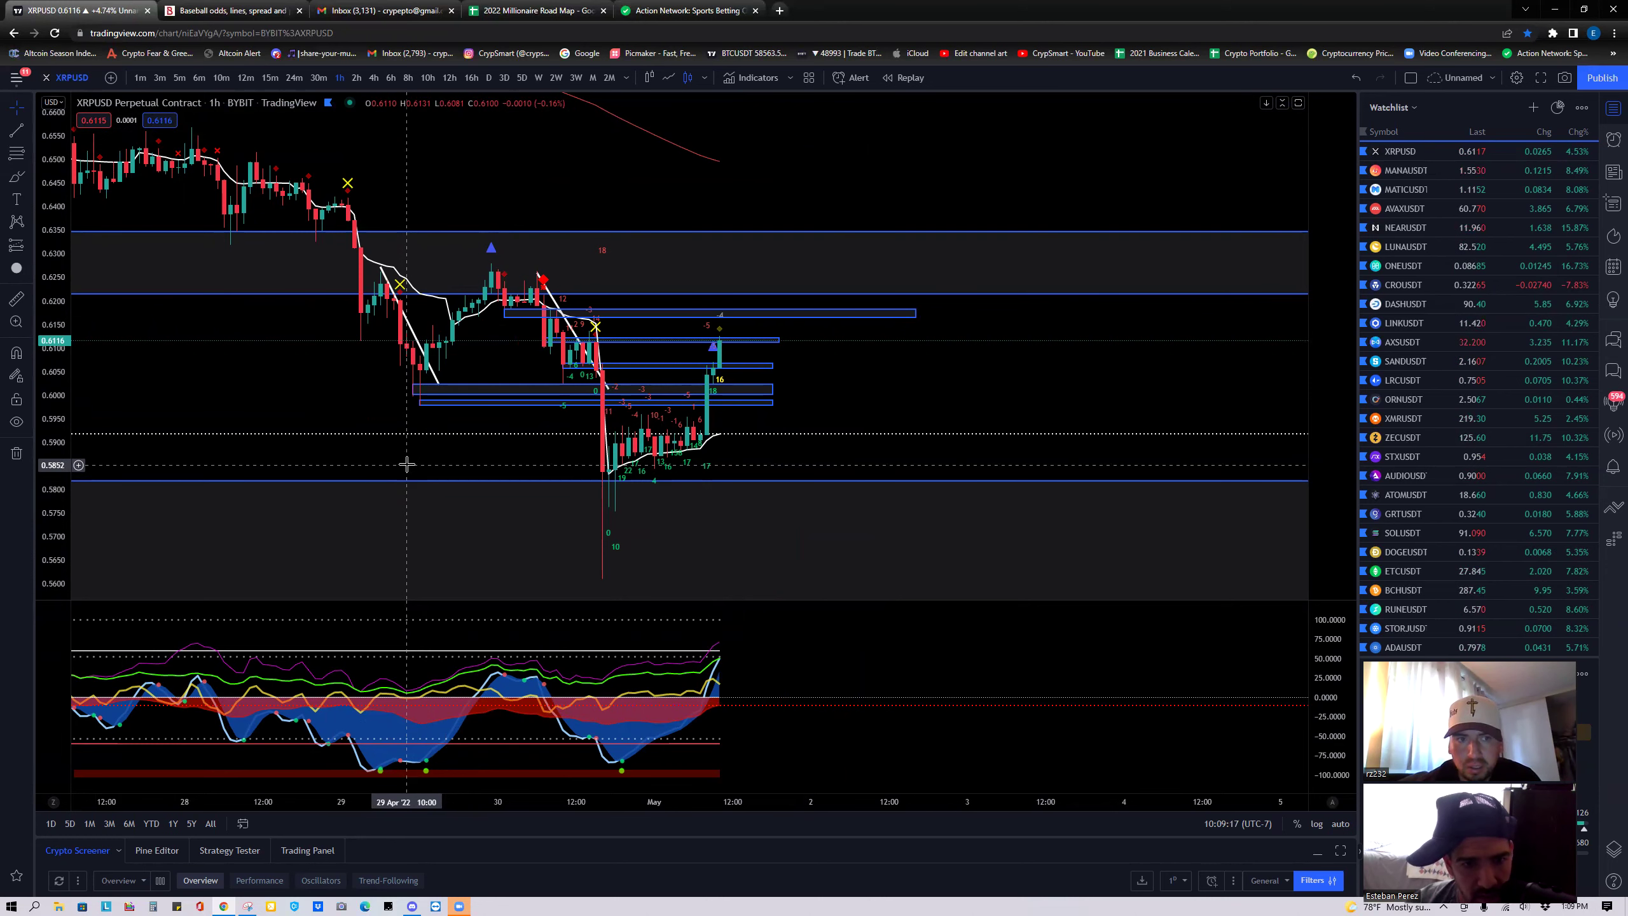
scroll(466, 475, down, 2)
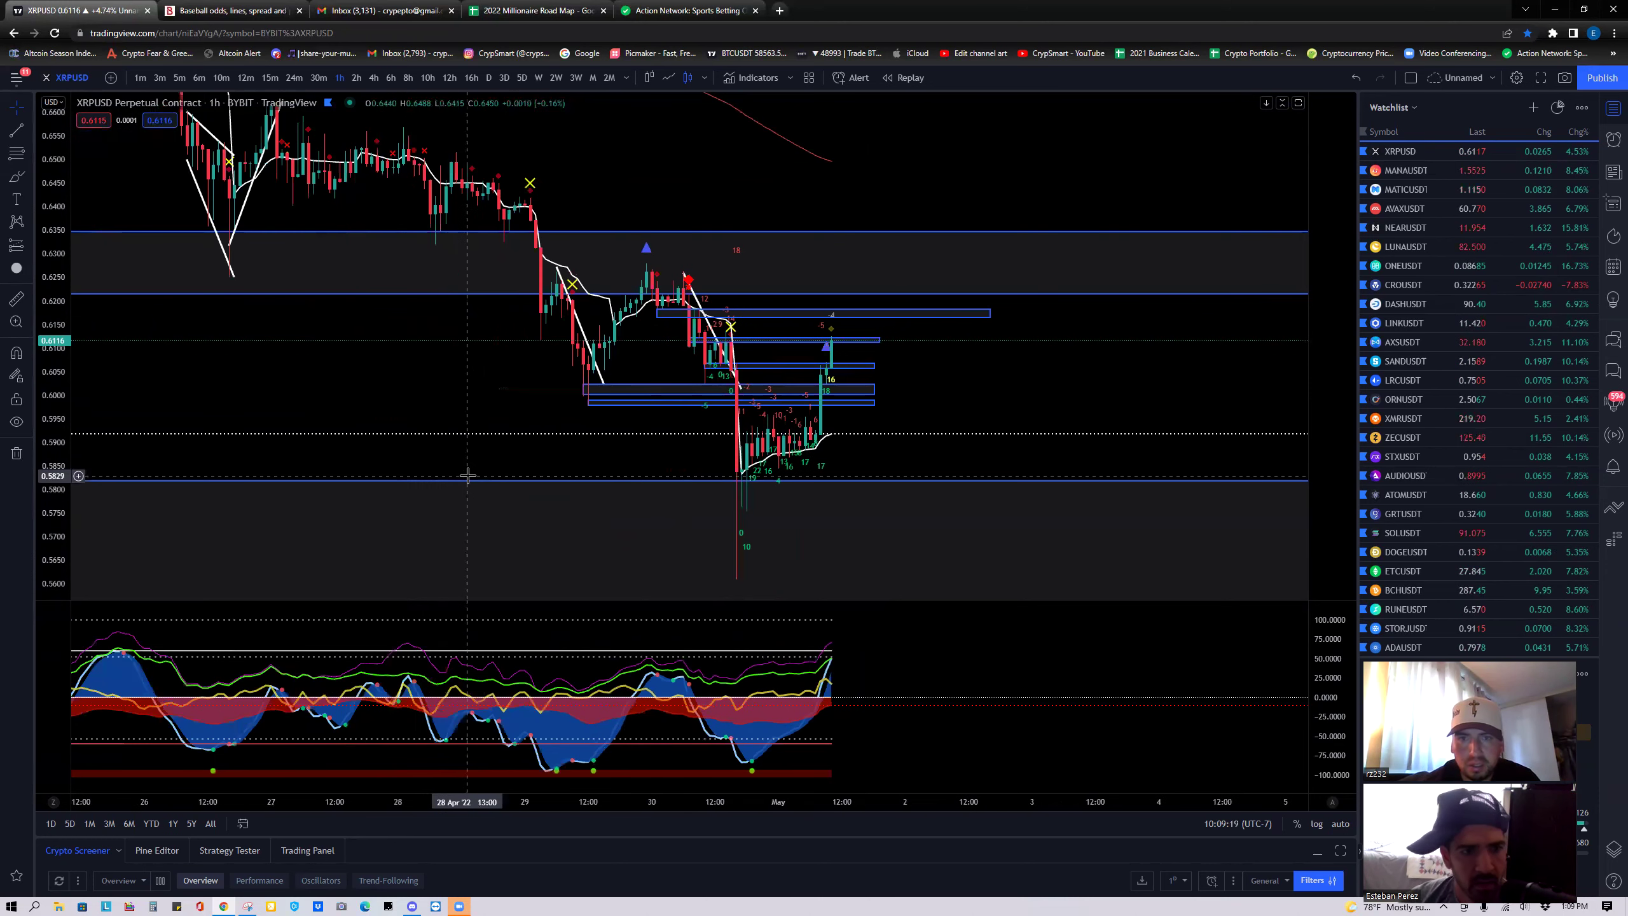
drag(346, 418, 392, 447)
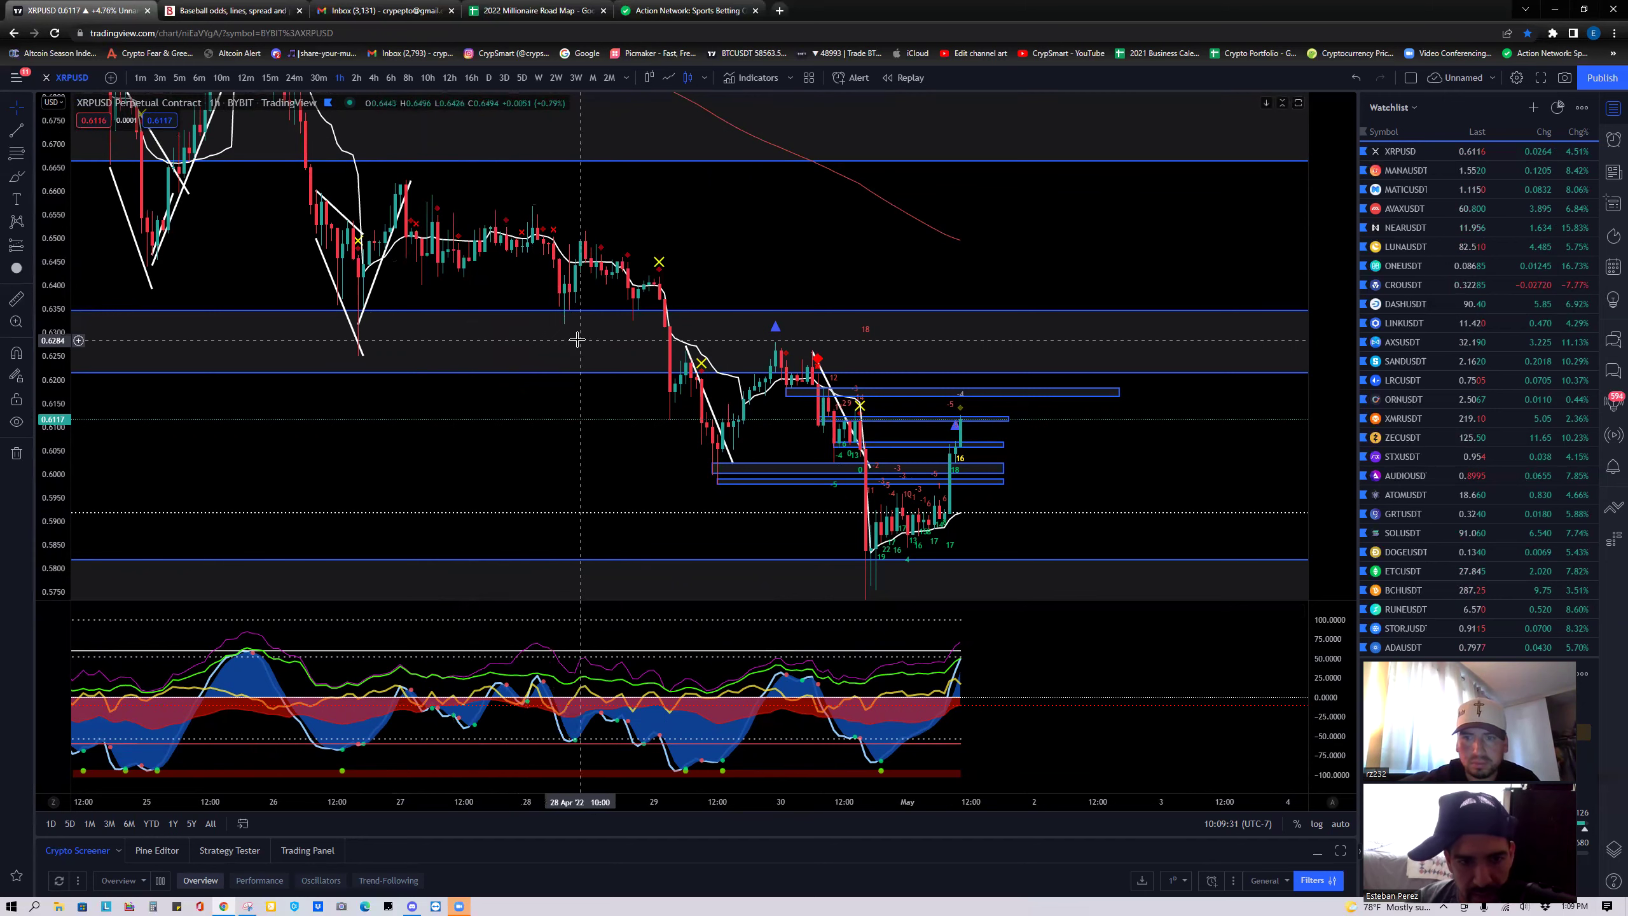
drag(753, 520, 873, 520)
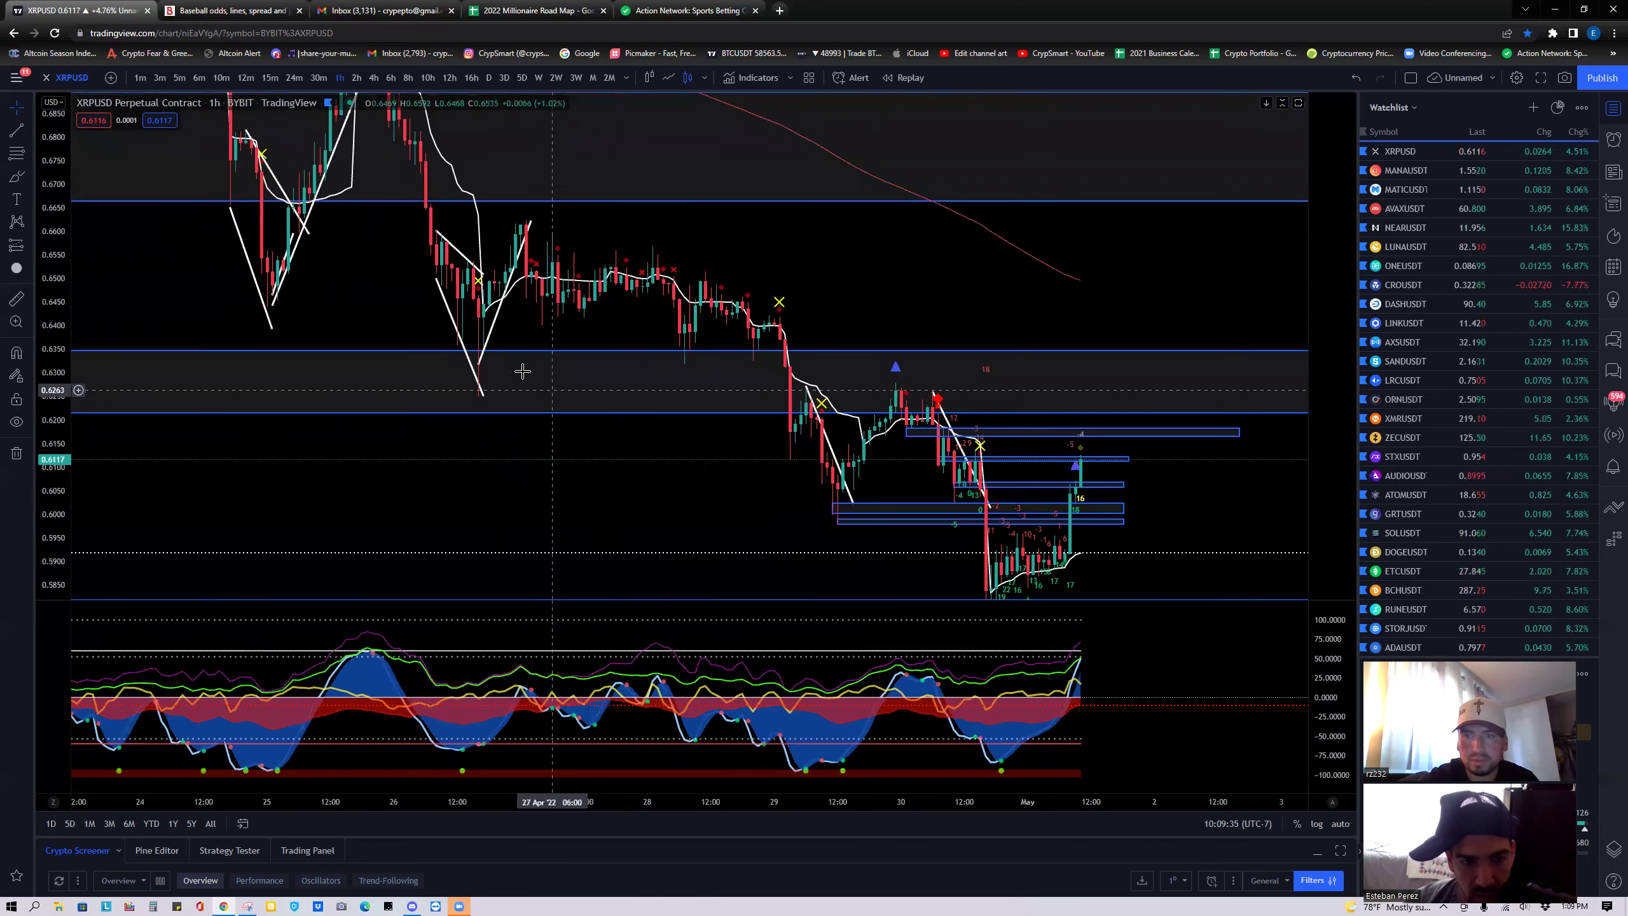
Move the upper end of the rising trendline from the 25 April low to about 0.7152.
drag(331, 261, 460, 452)
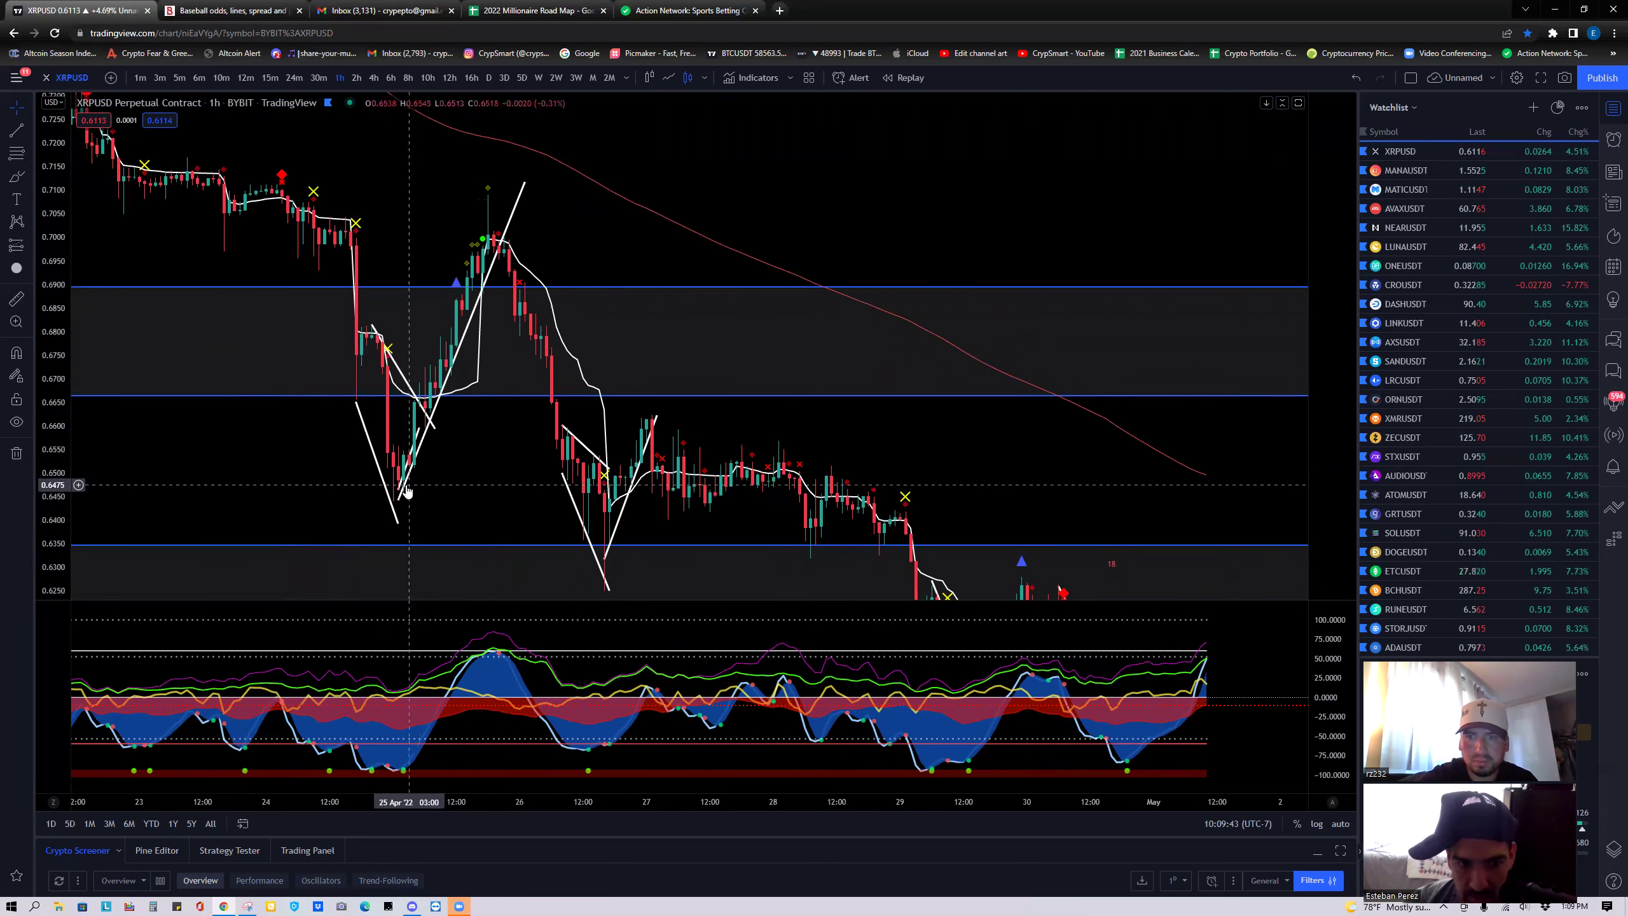
drag(525, 182, 528, 180)
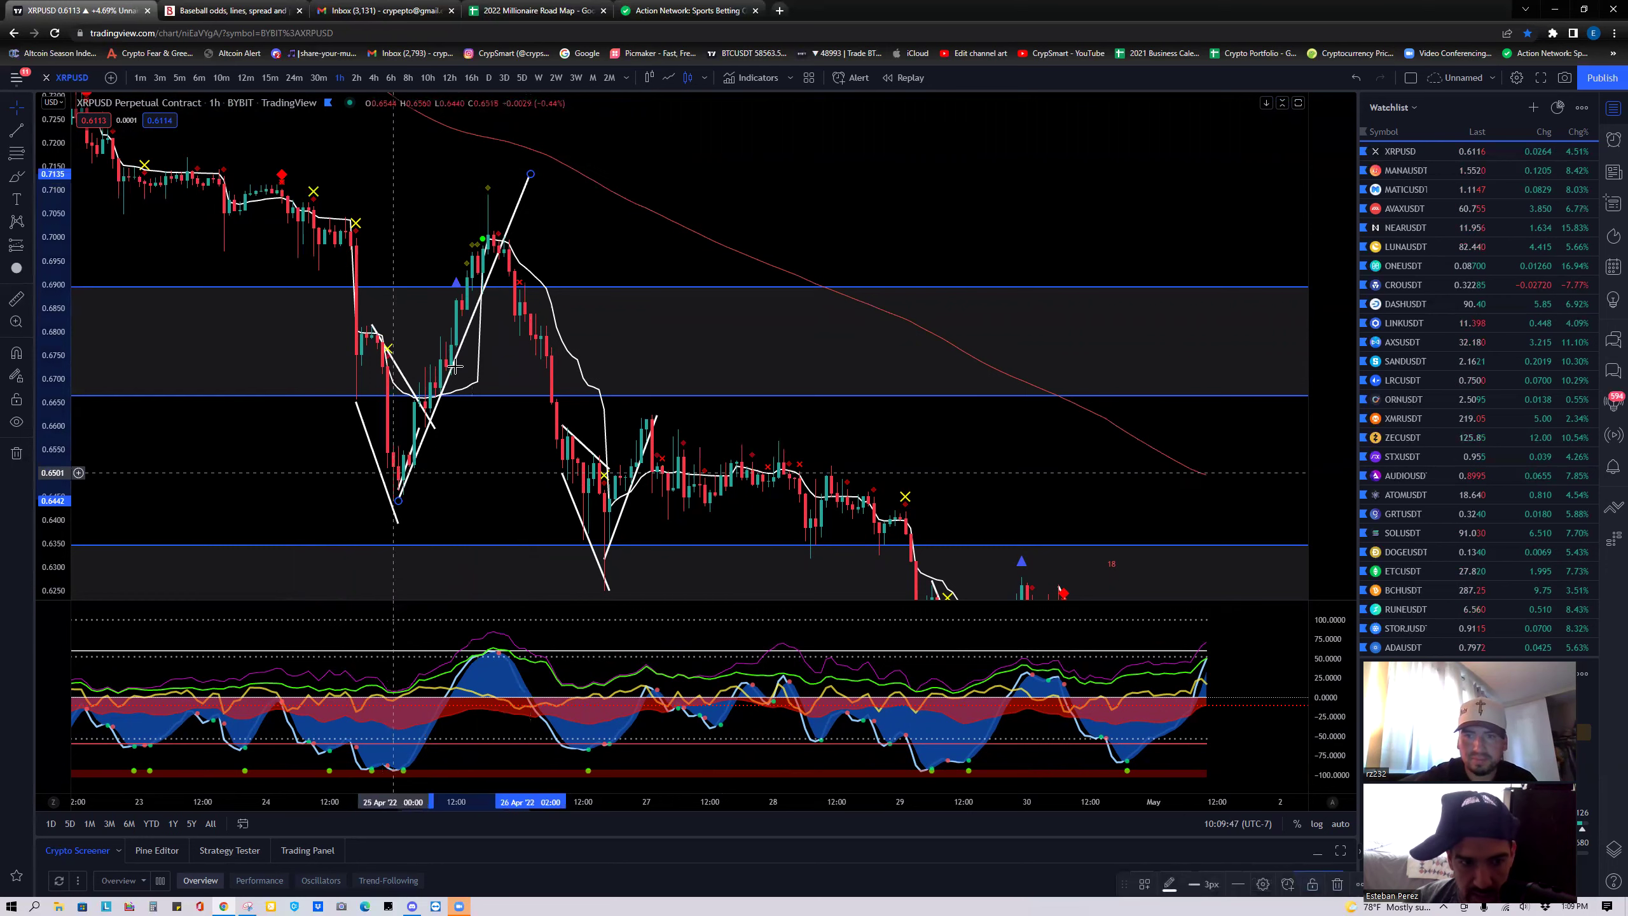
drag(531, 173, 524, 166)
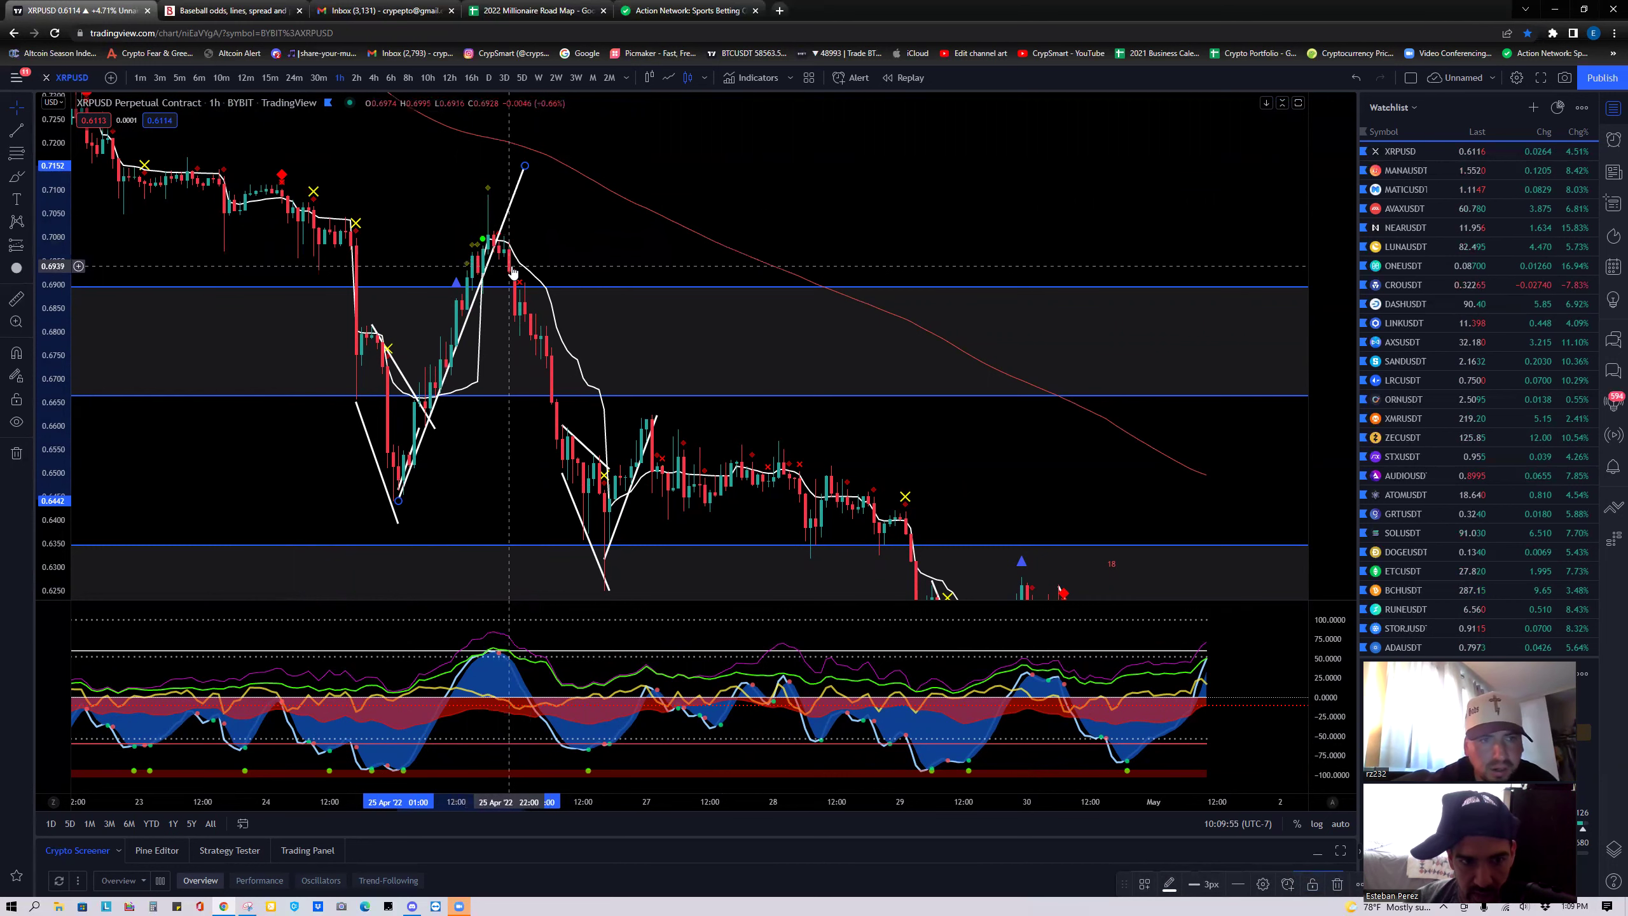
Change the XRPUSD chart to the 10-minute timeframe and examine the falling trendlines of 29 and 30 April.
click(221, 79)
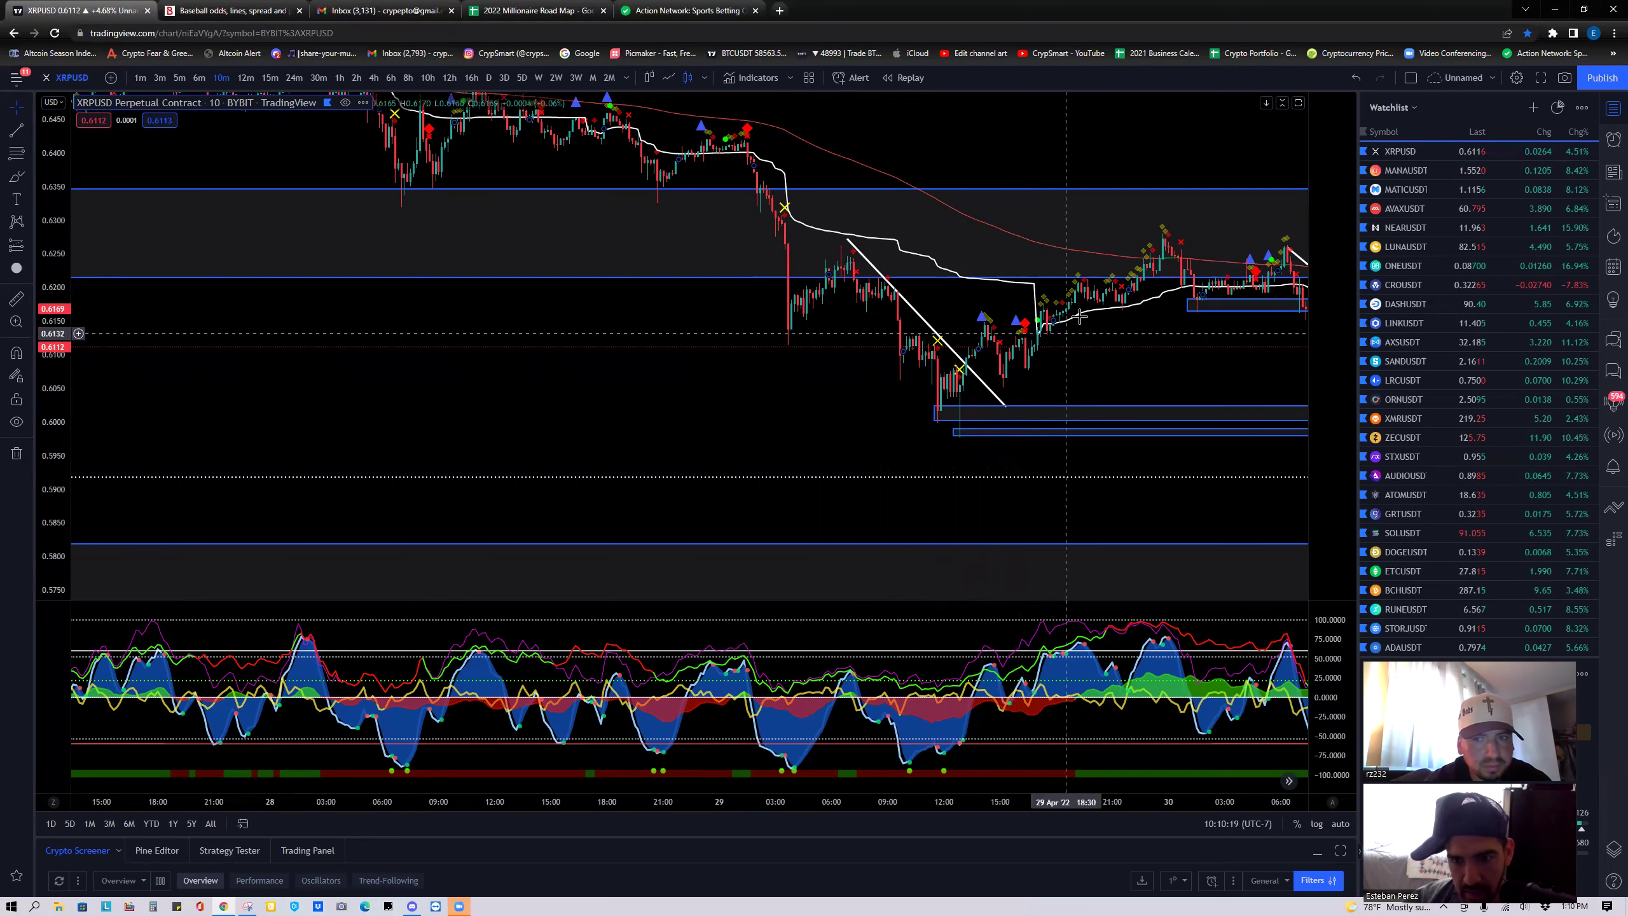
drag(1159, 327, 673, 335)
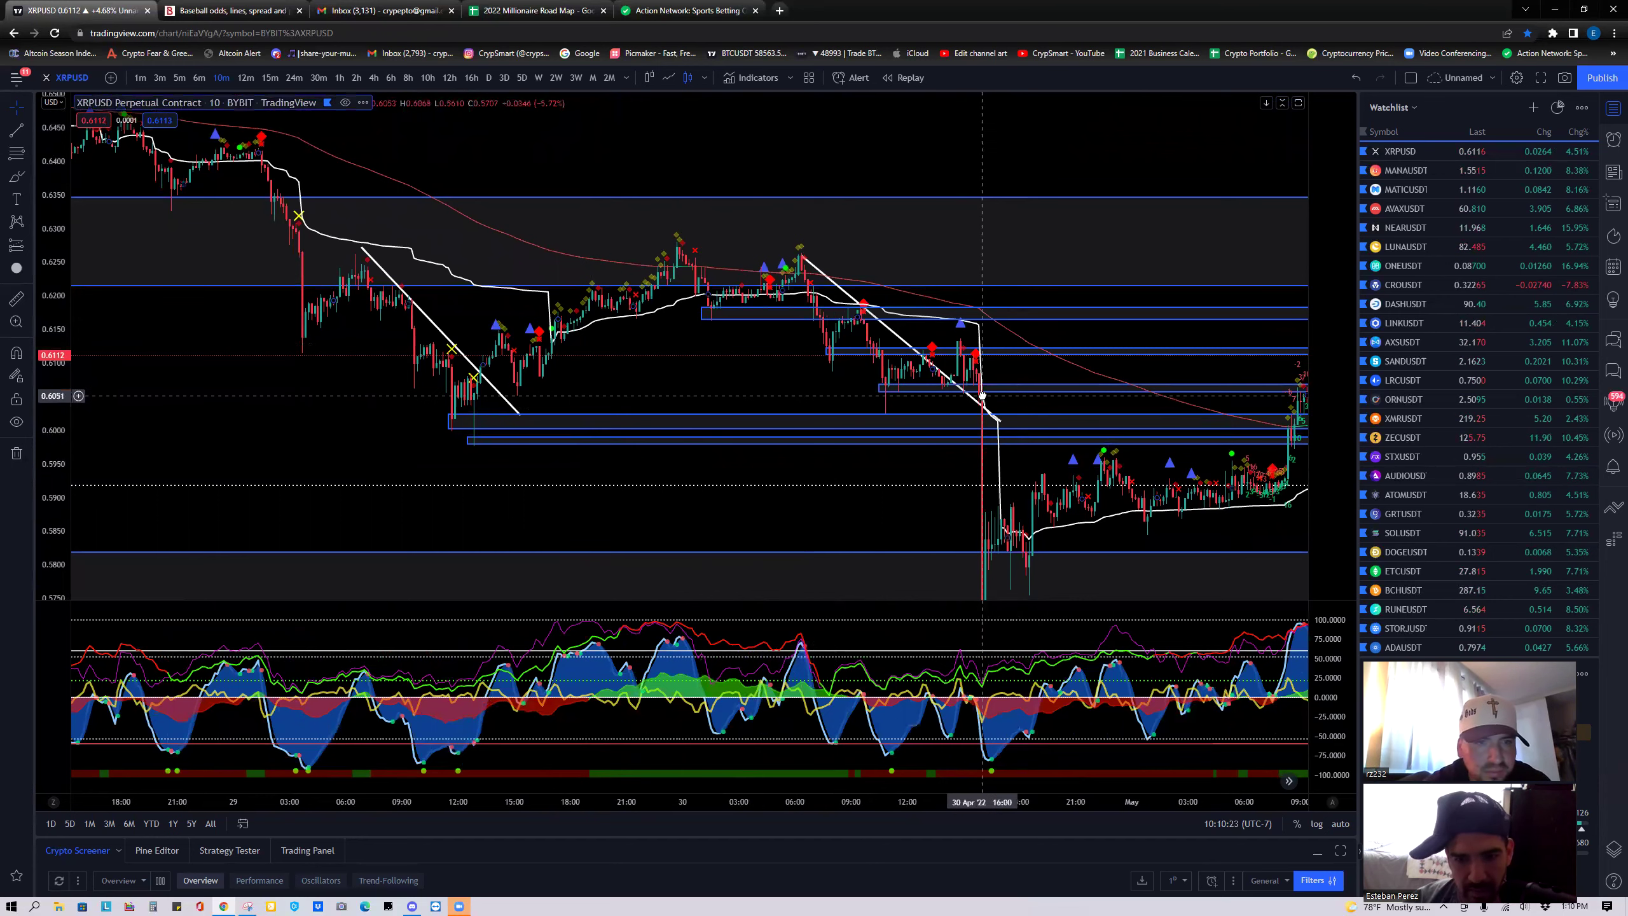
drag(821, 385, 653, 380)
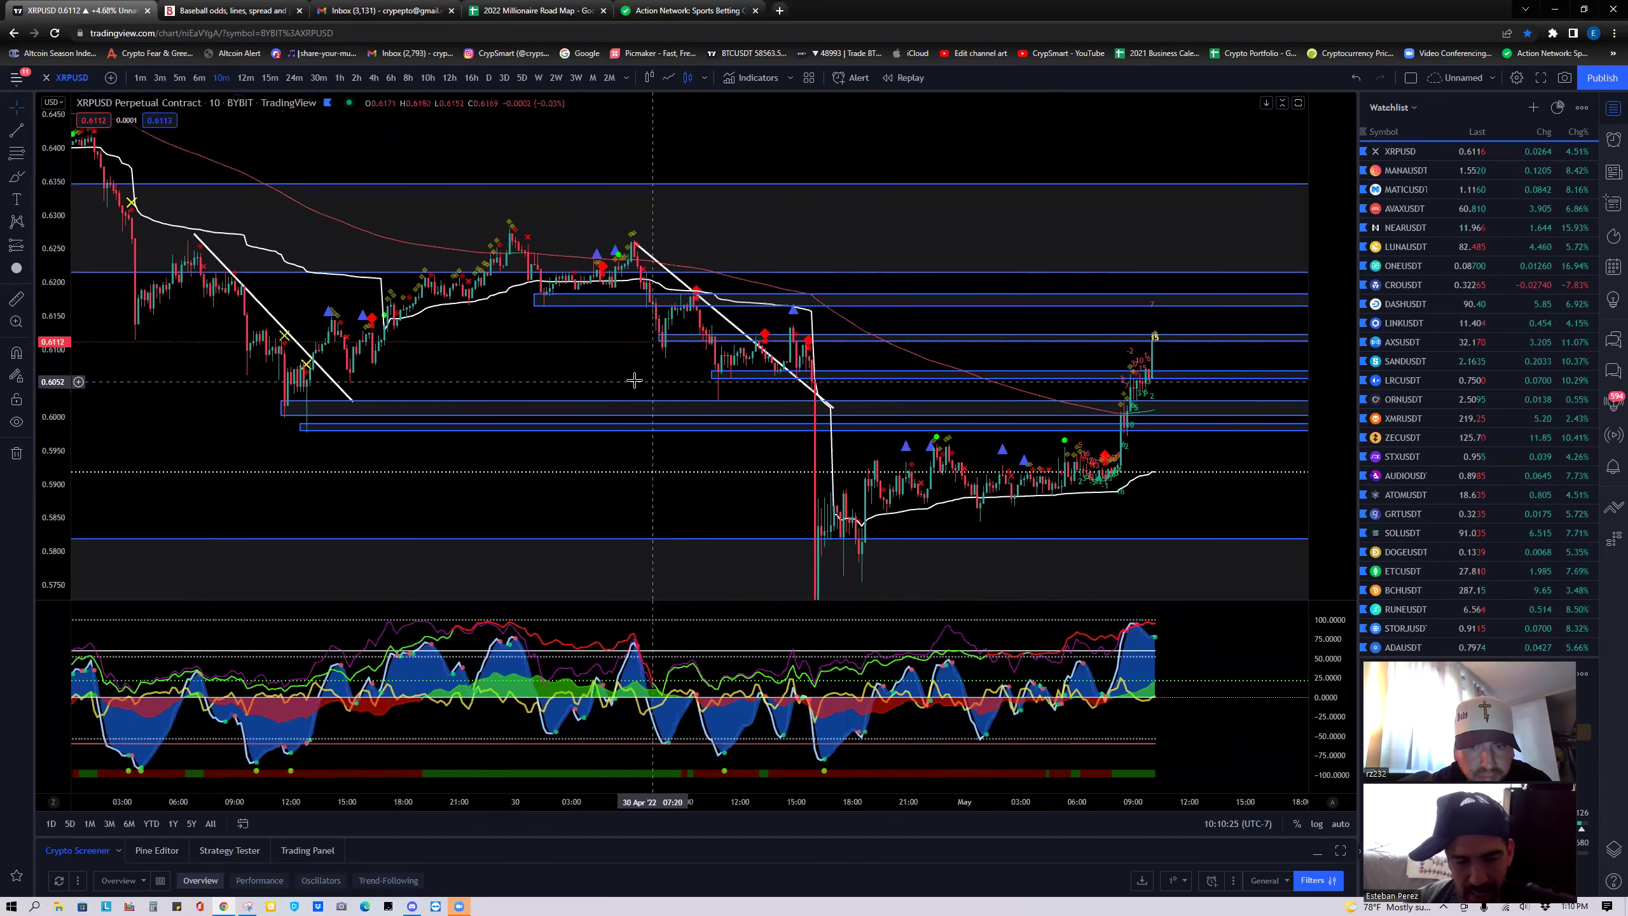
click(684, 284)
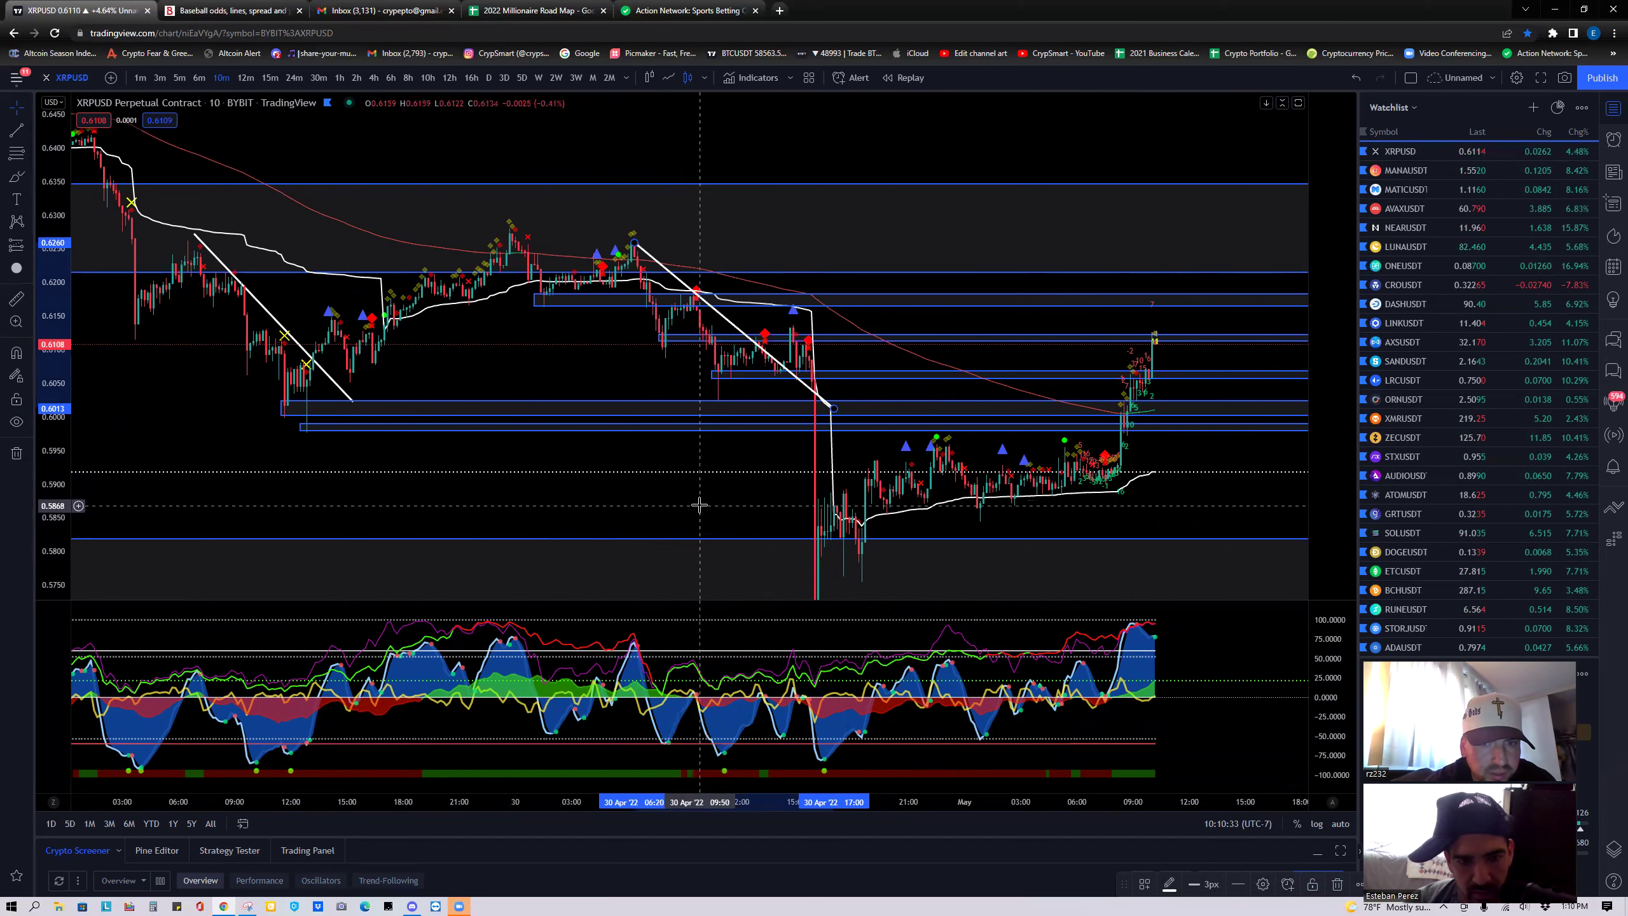
scroll(699, 506, down, 1)
scroll(698, 498, down, 1)
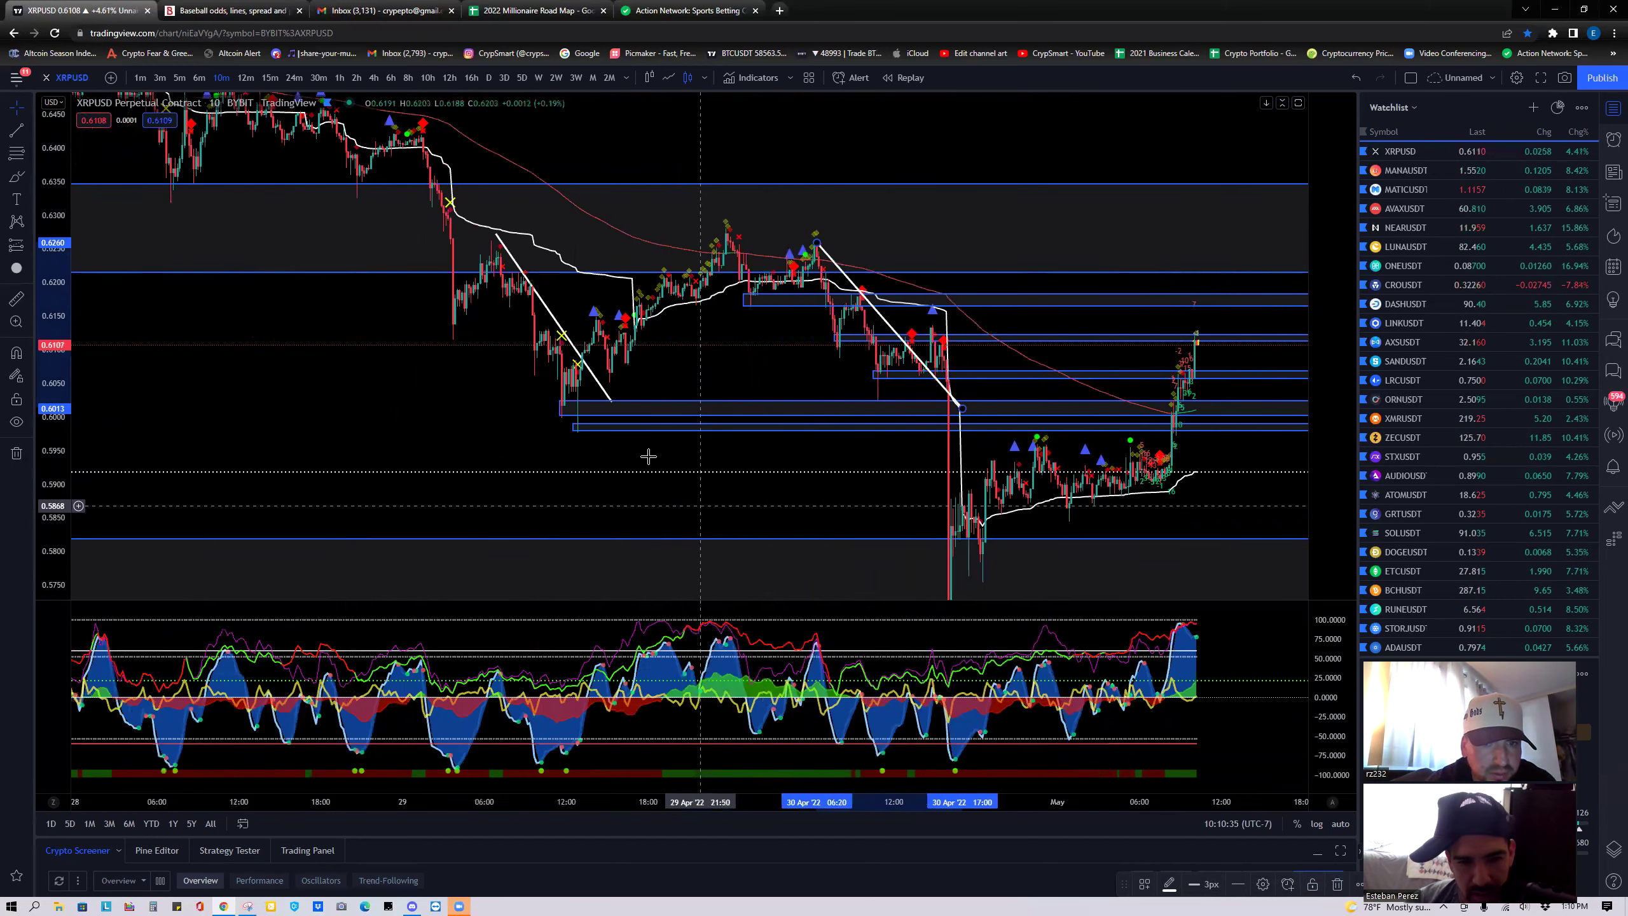
Try a trendline from the 29 April low near 0.6130 down to the low near 0.5980, and remove it.
click(17, 130)
click(451, 330)
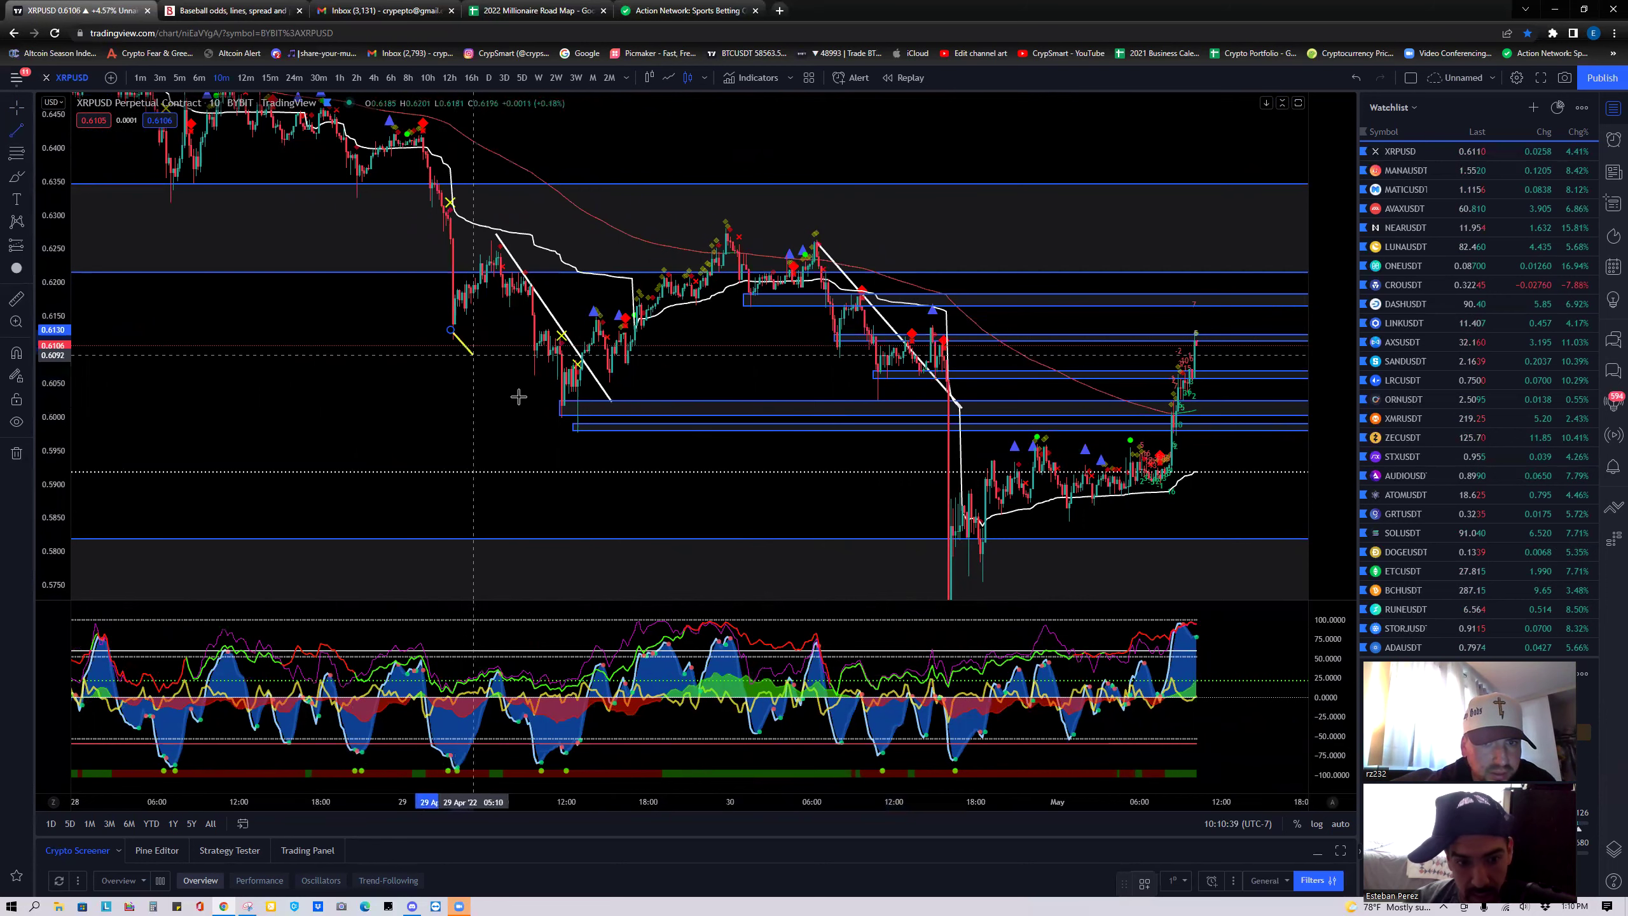
click(575, 429)
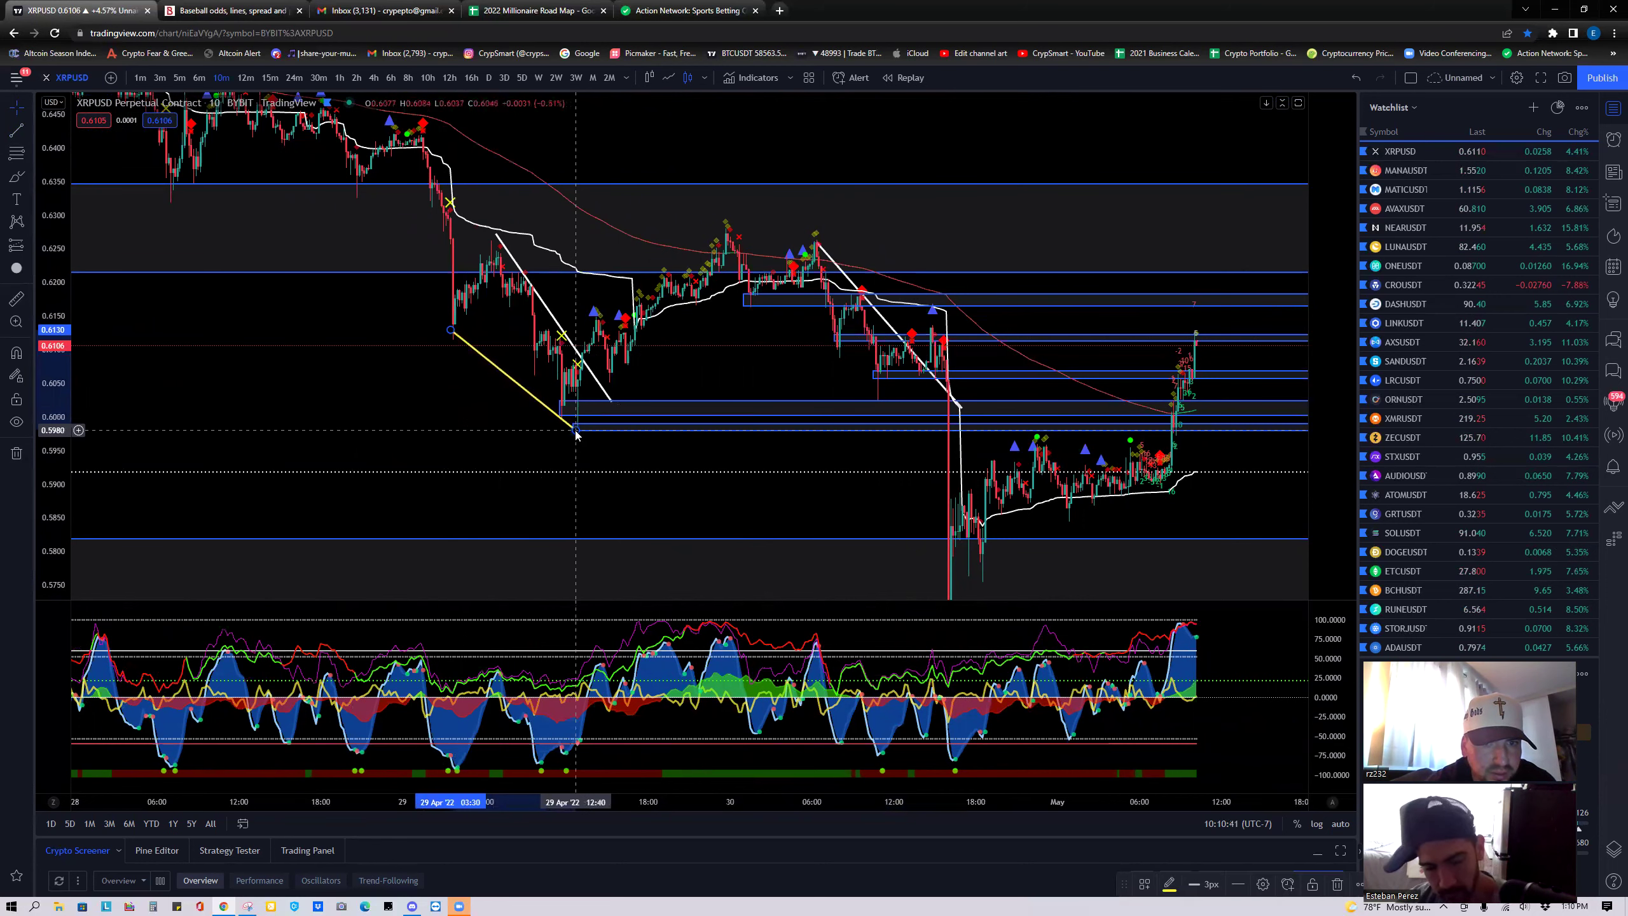
key(Delete)
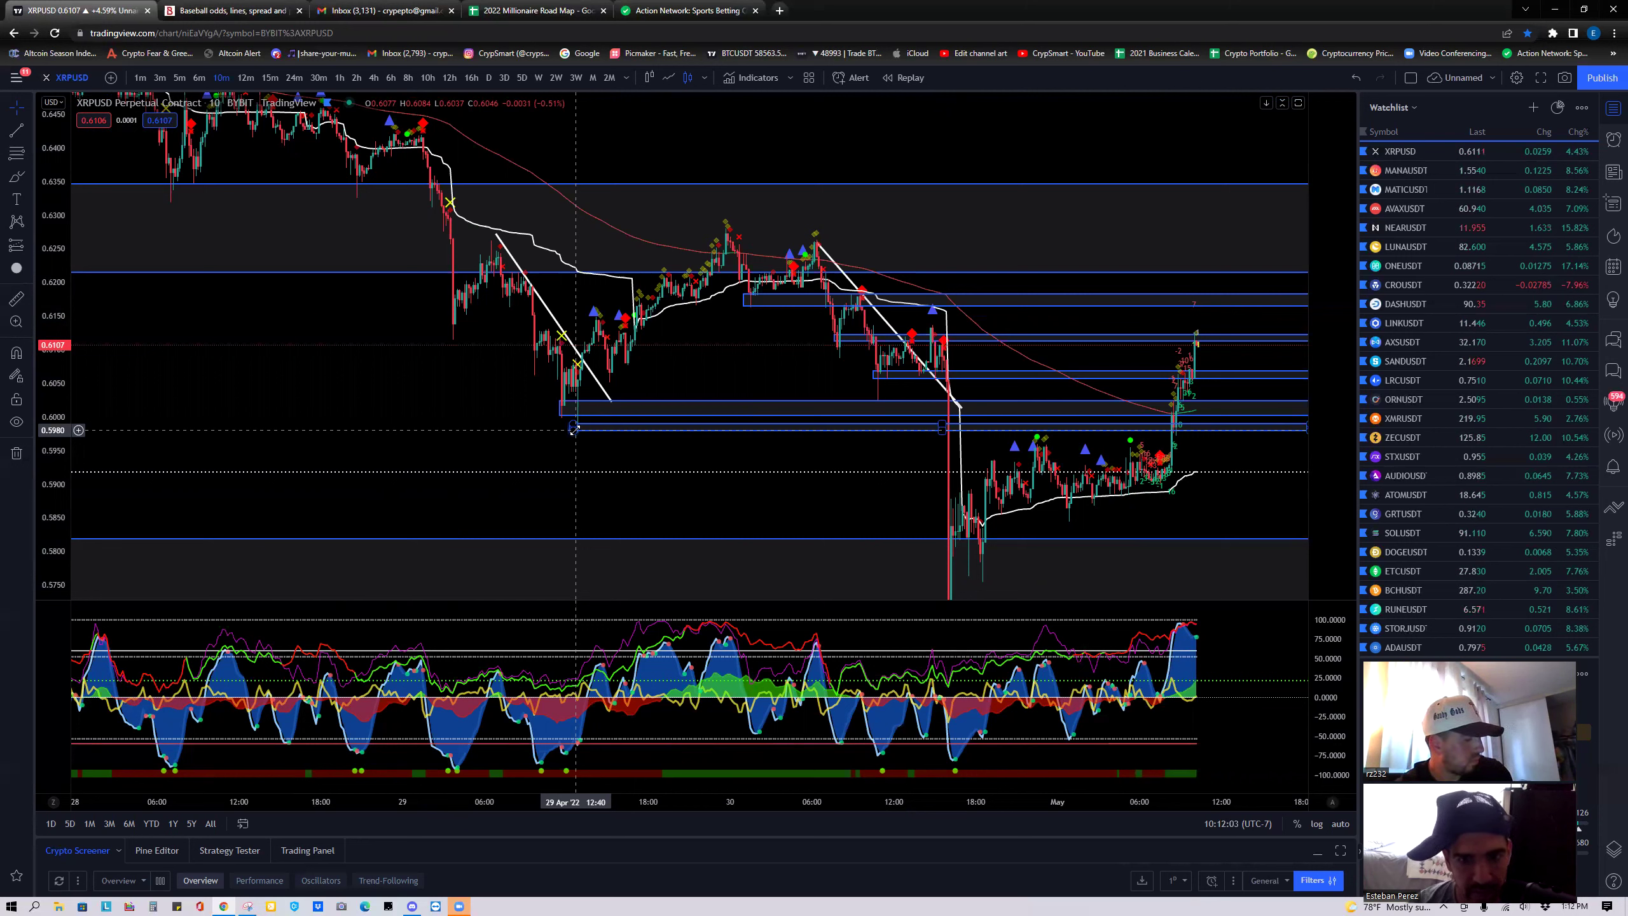
Lower and resize the narrow zone just under 0.60 to span 0.5961 to 0.5979, starting at 29 April 11:40.
click(902, 477)
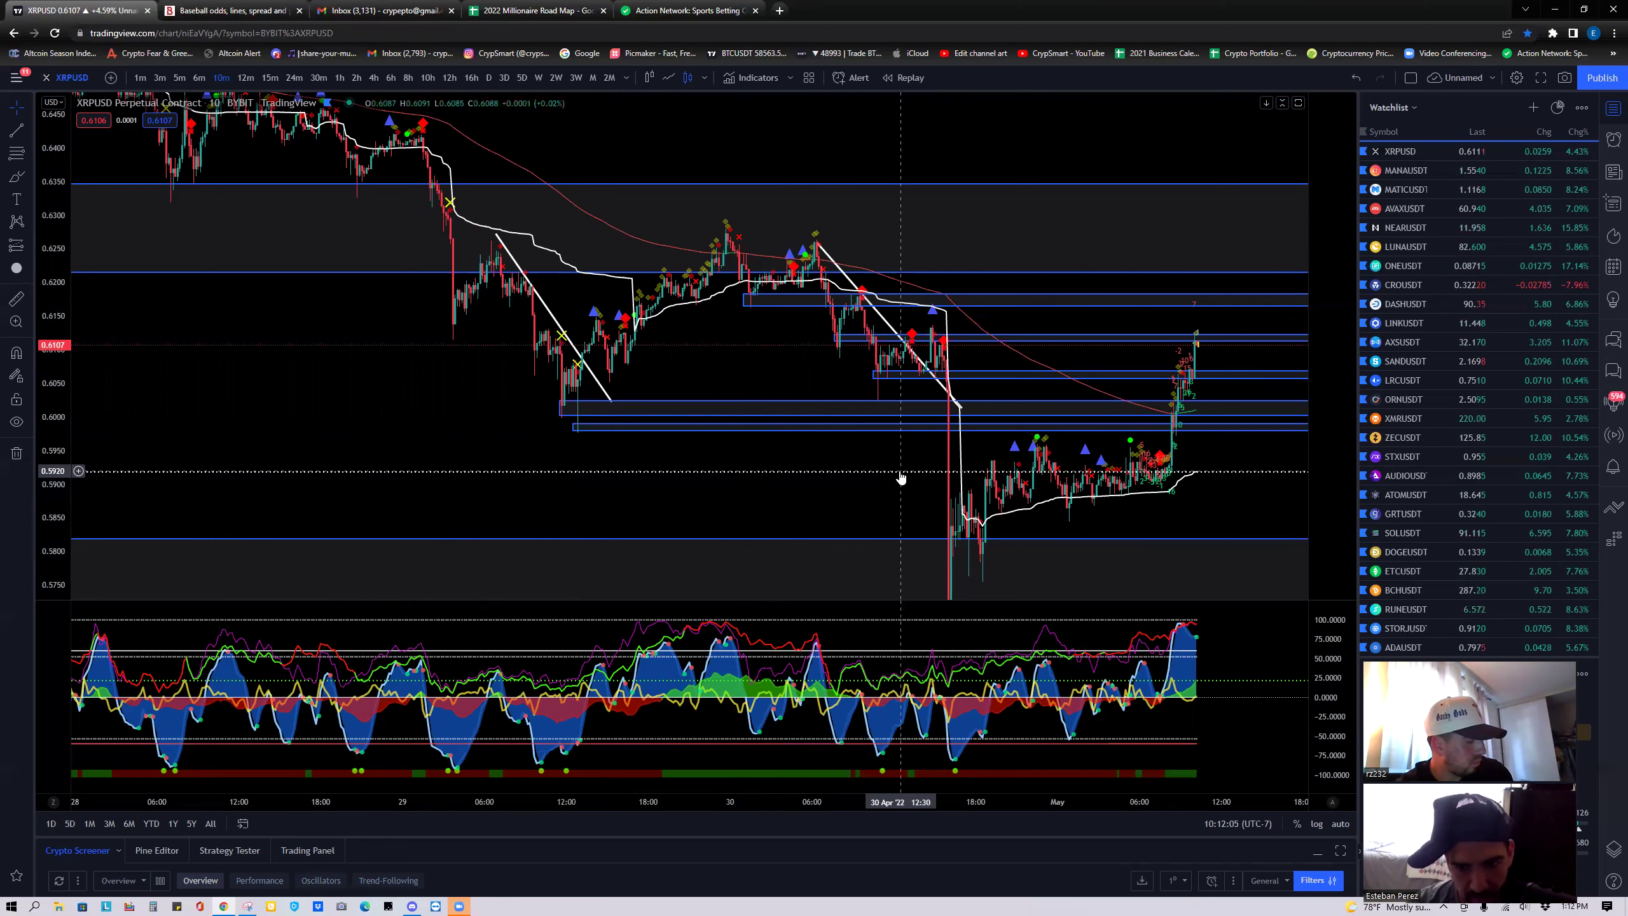
drag(901, 477, 564, 473)
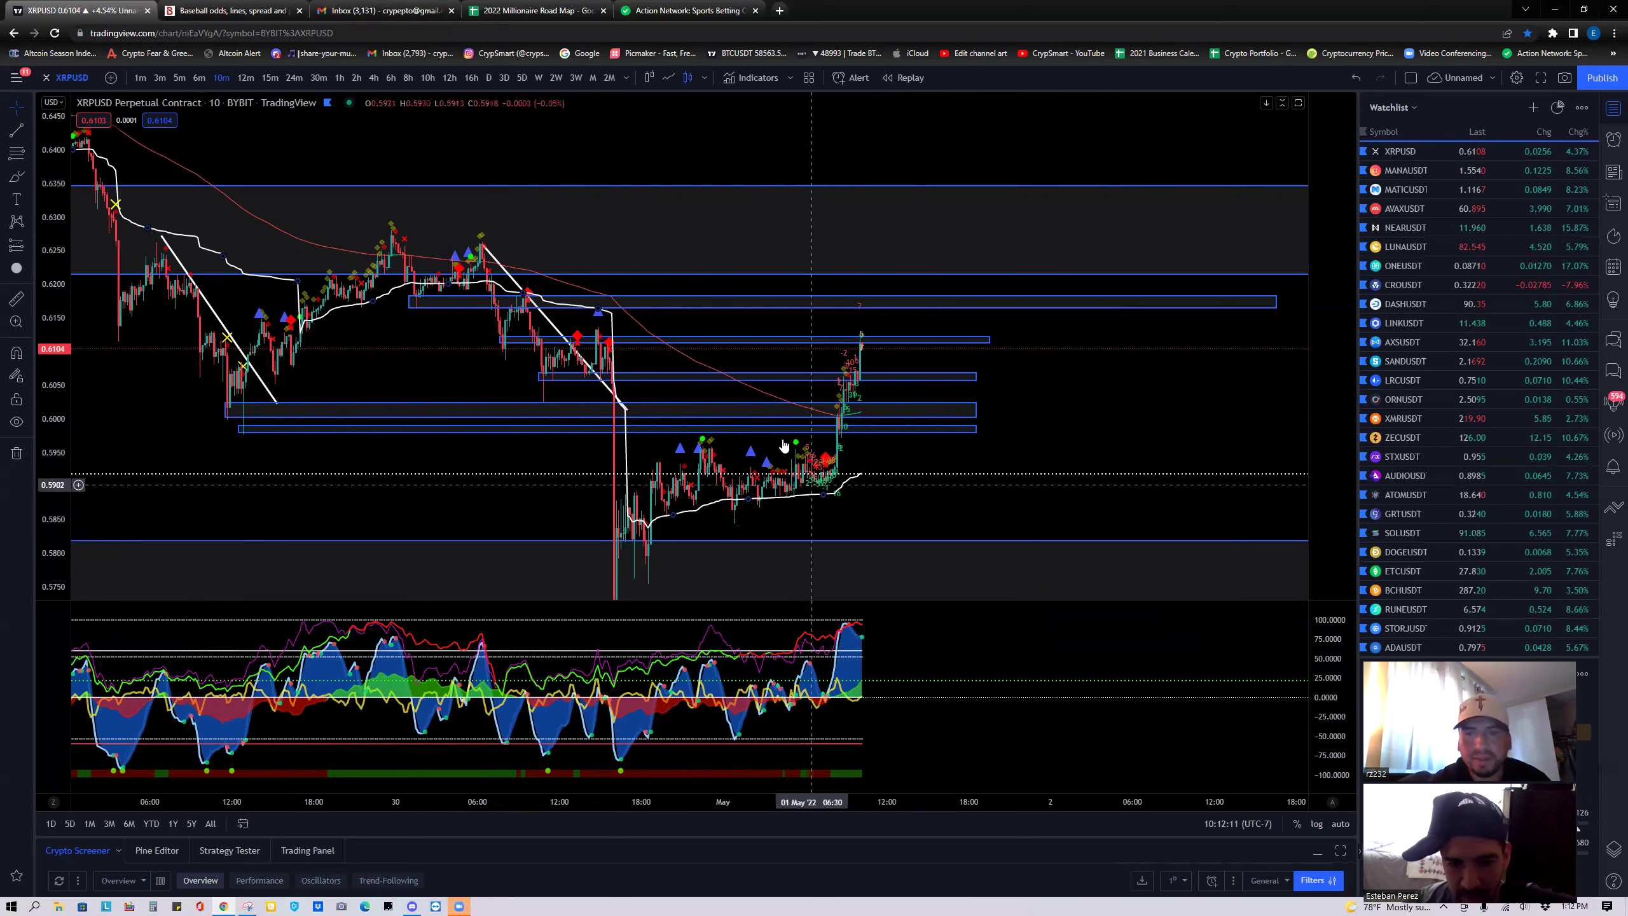
scroll(840, 490, down, 1)
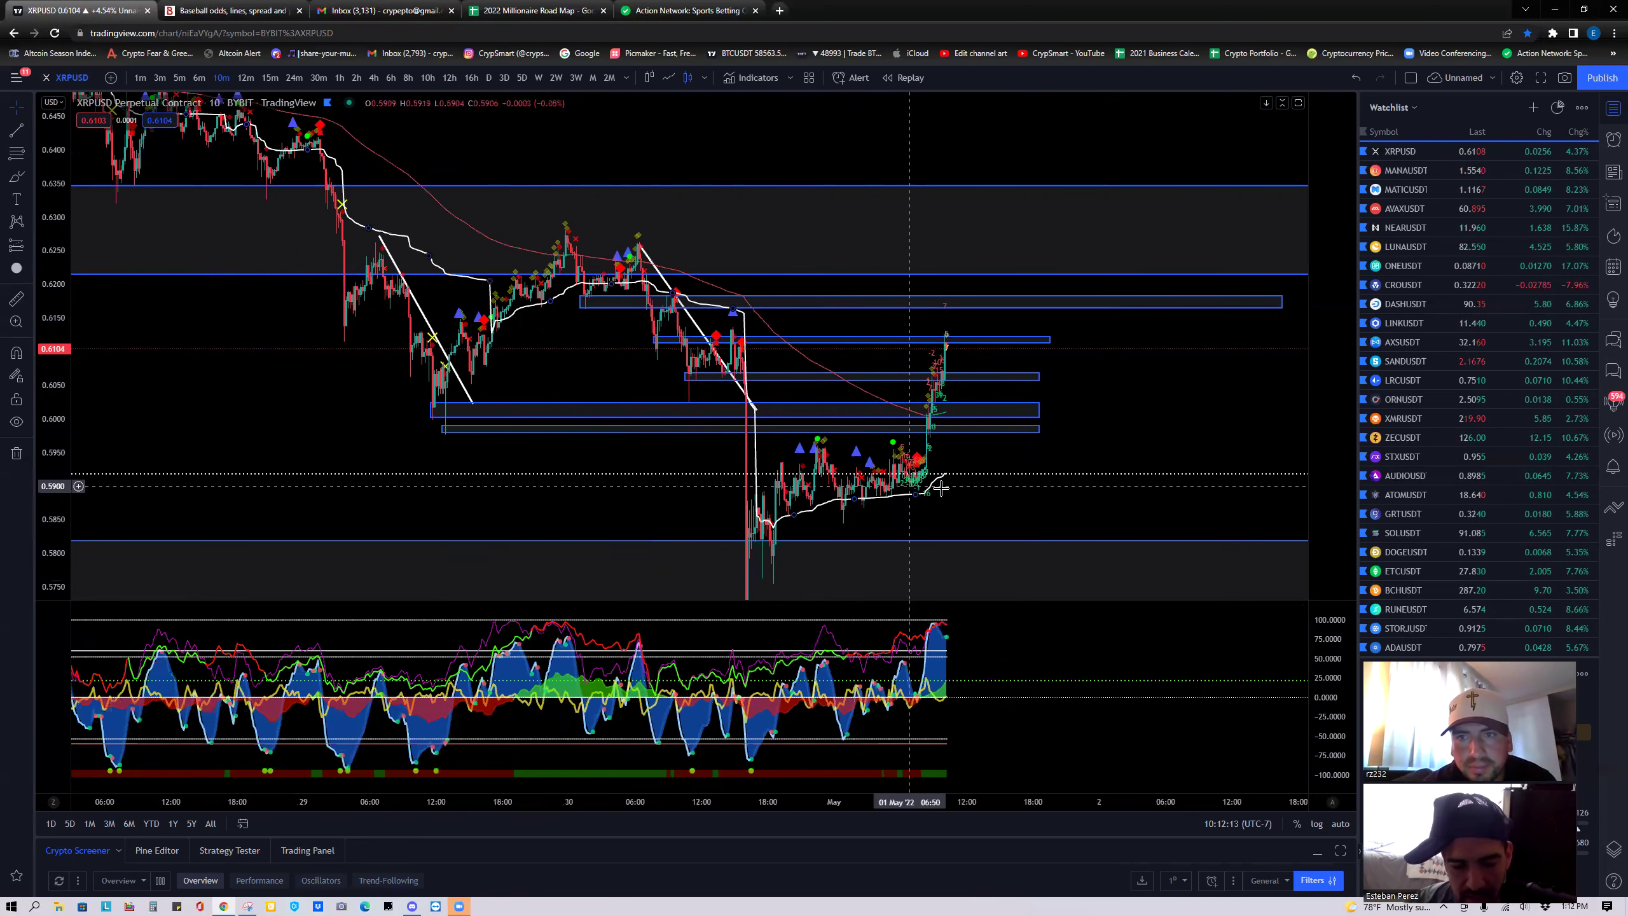
scroll(553, 472, up, 1)
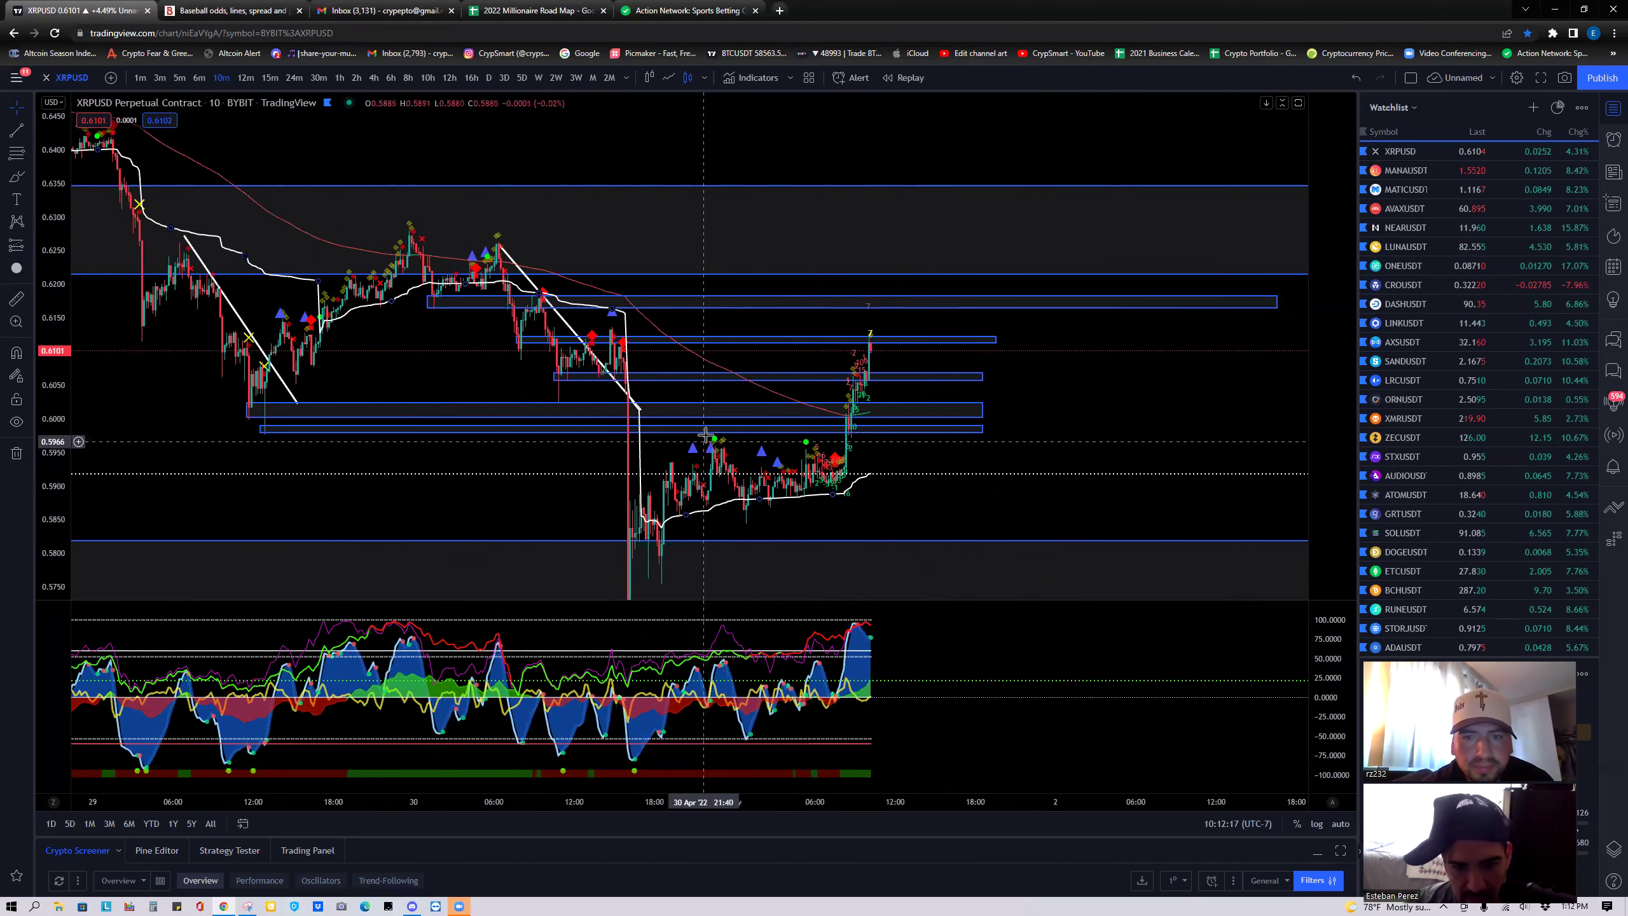
drag(706, 436, 712, 450)
click(720, 515)
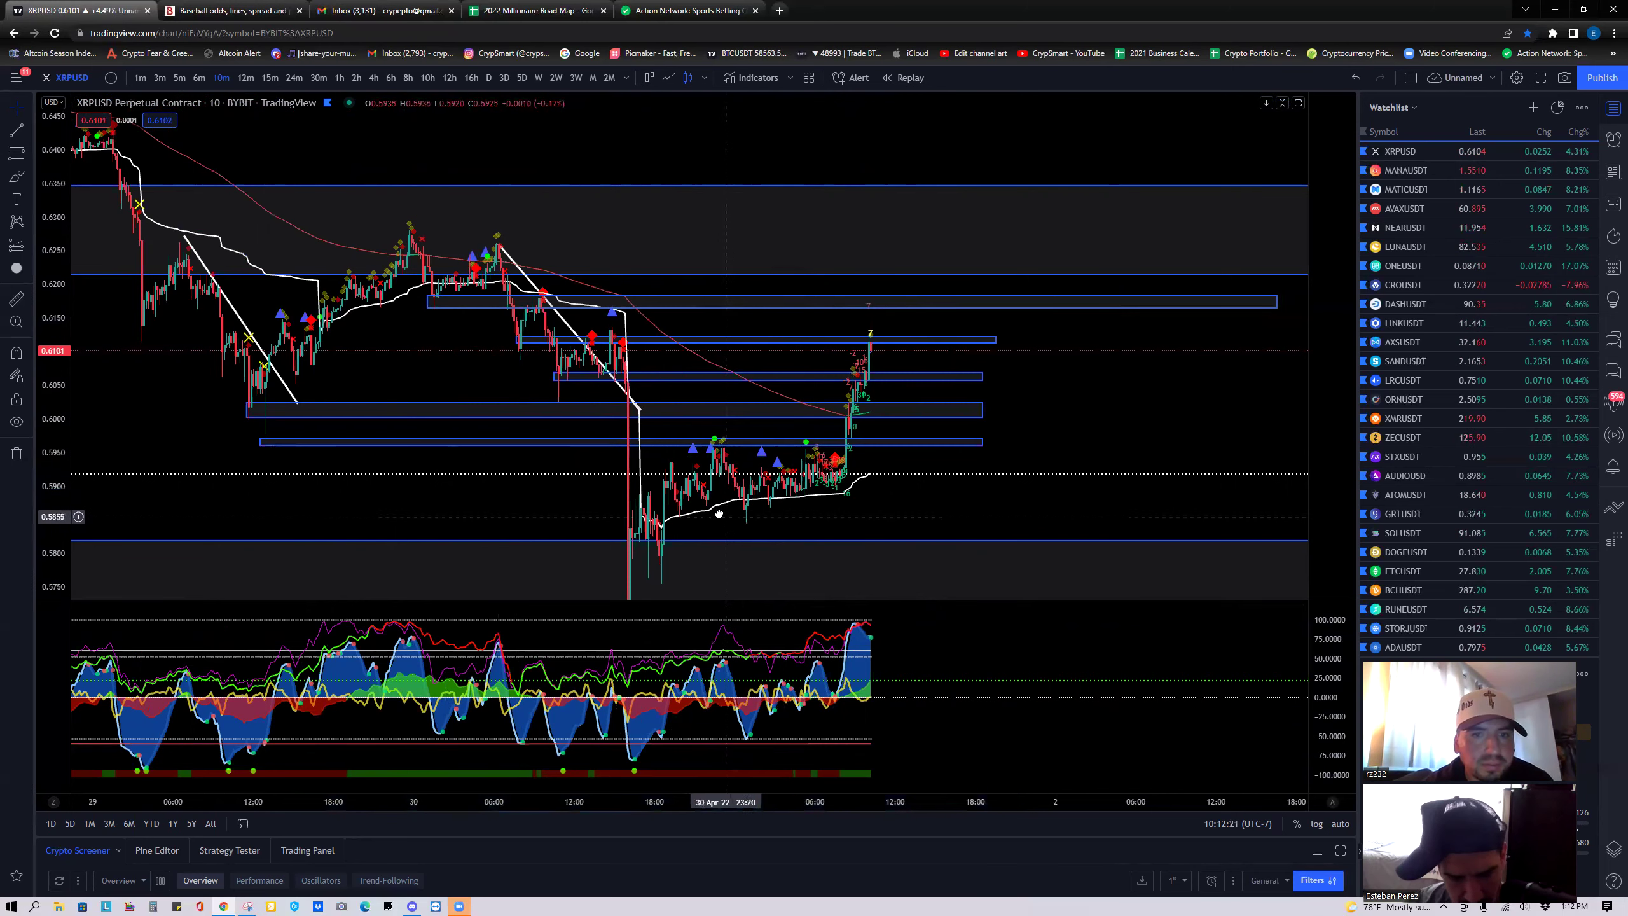
drag(720, 515, 714, 512)
click(255, 437)
drag(255, 437, 243, 436)
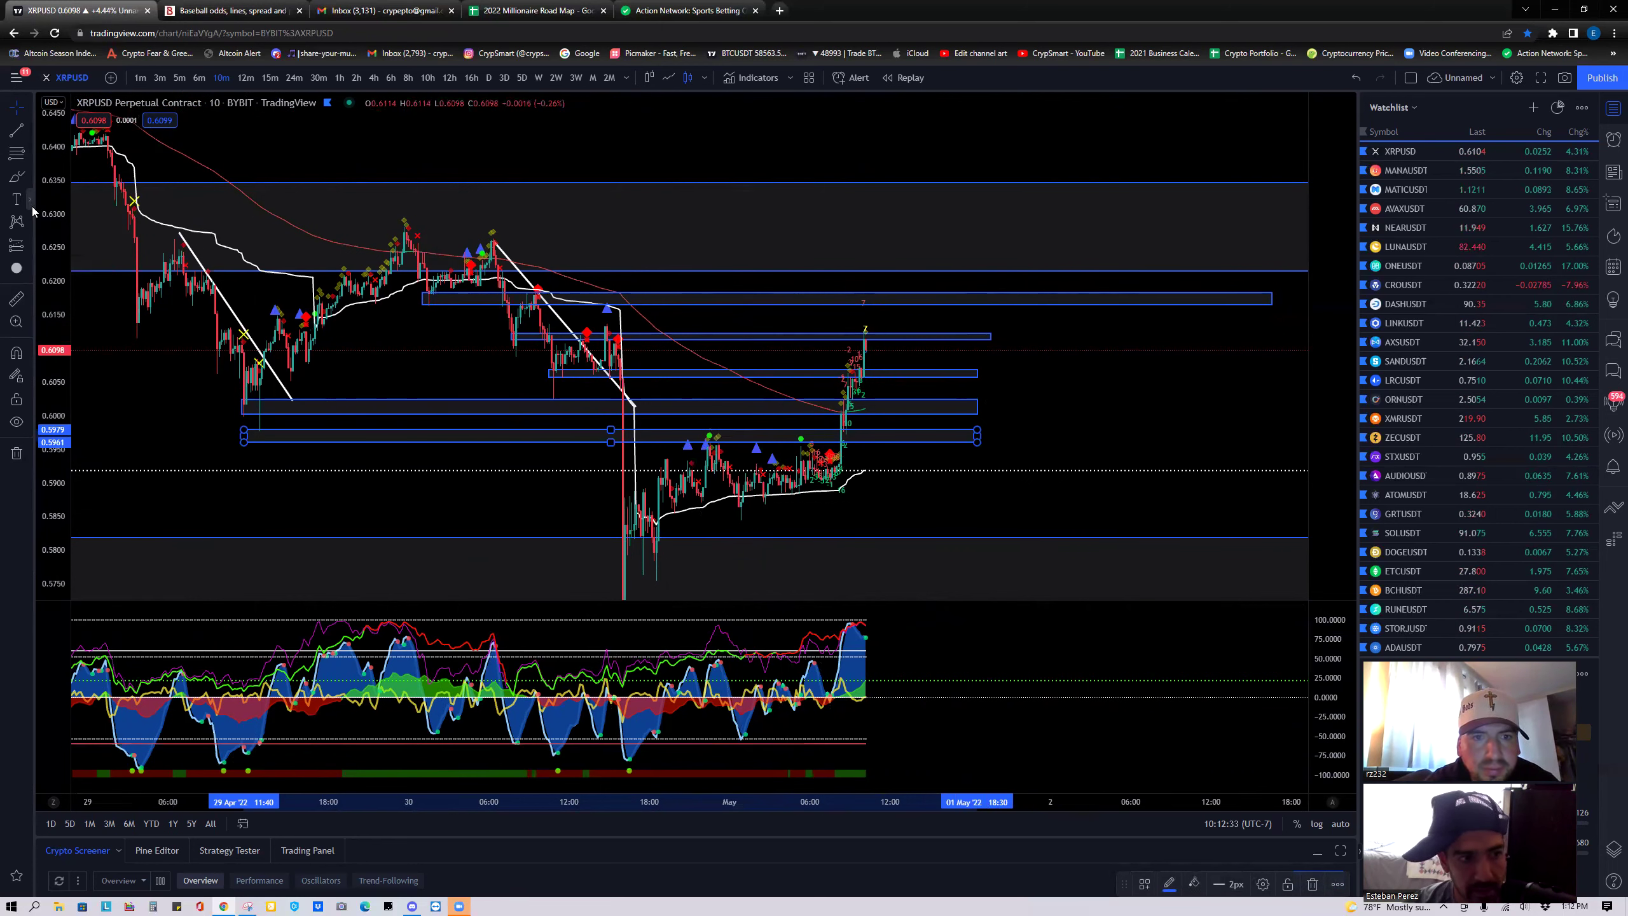
Draw a rectangle zone from about 0.5866 to 0.5845, running from 30 April 19:30 to 2 May 05:30.
click(30, 203)
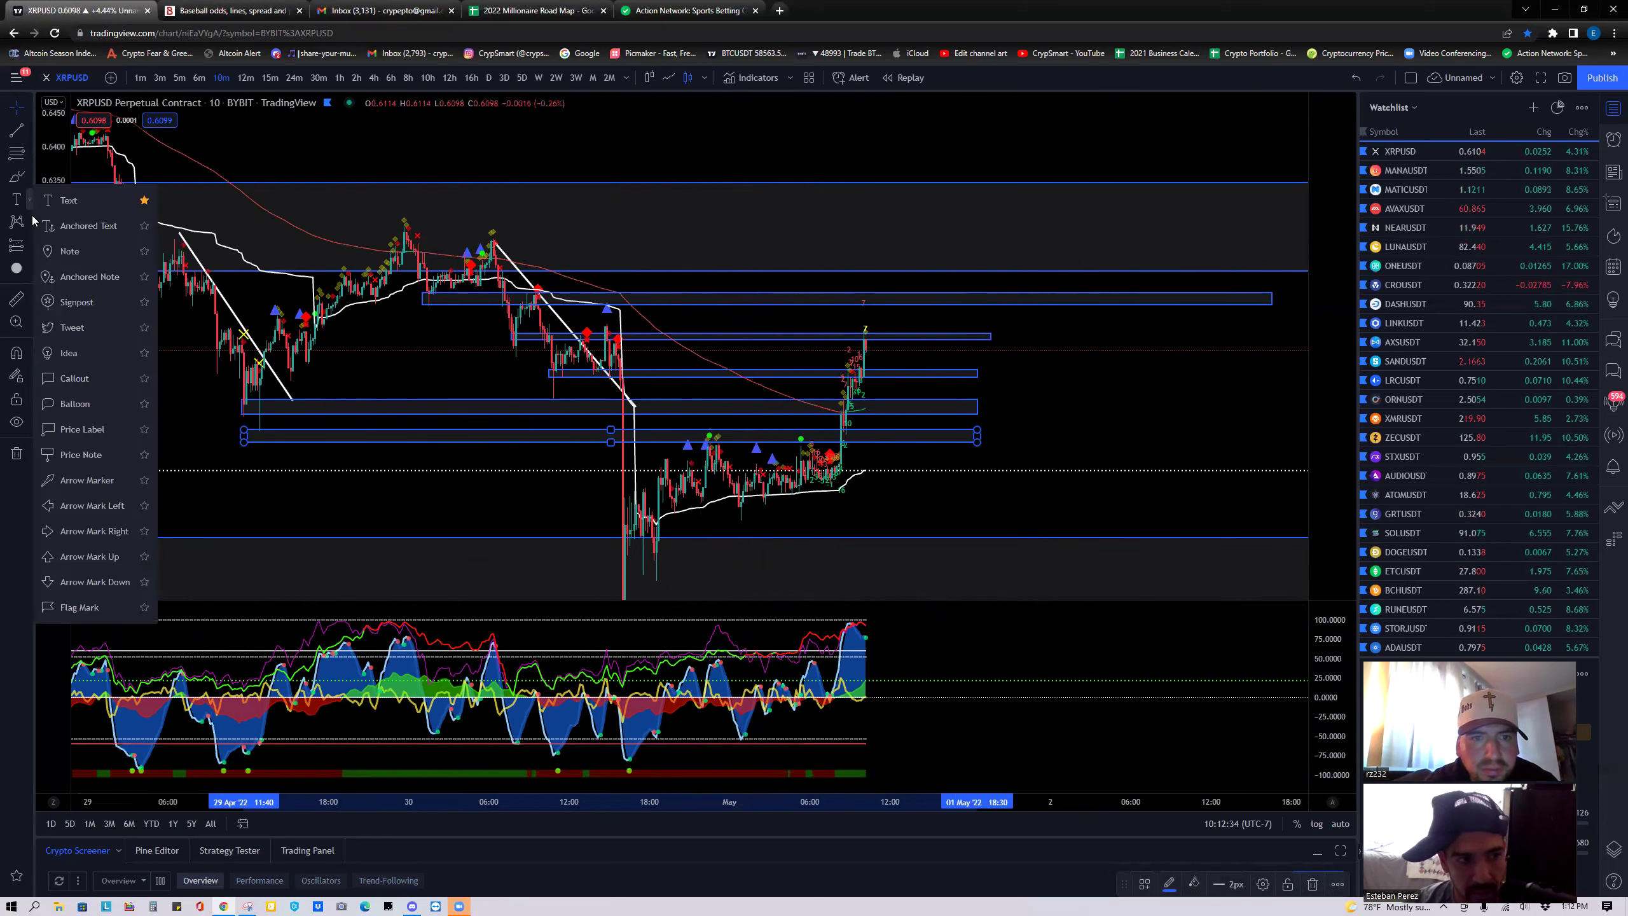
click(26, 179)
click(83, 253)
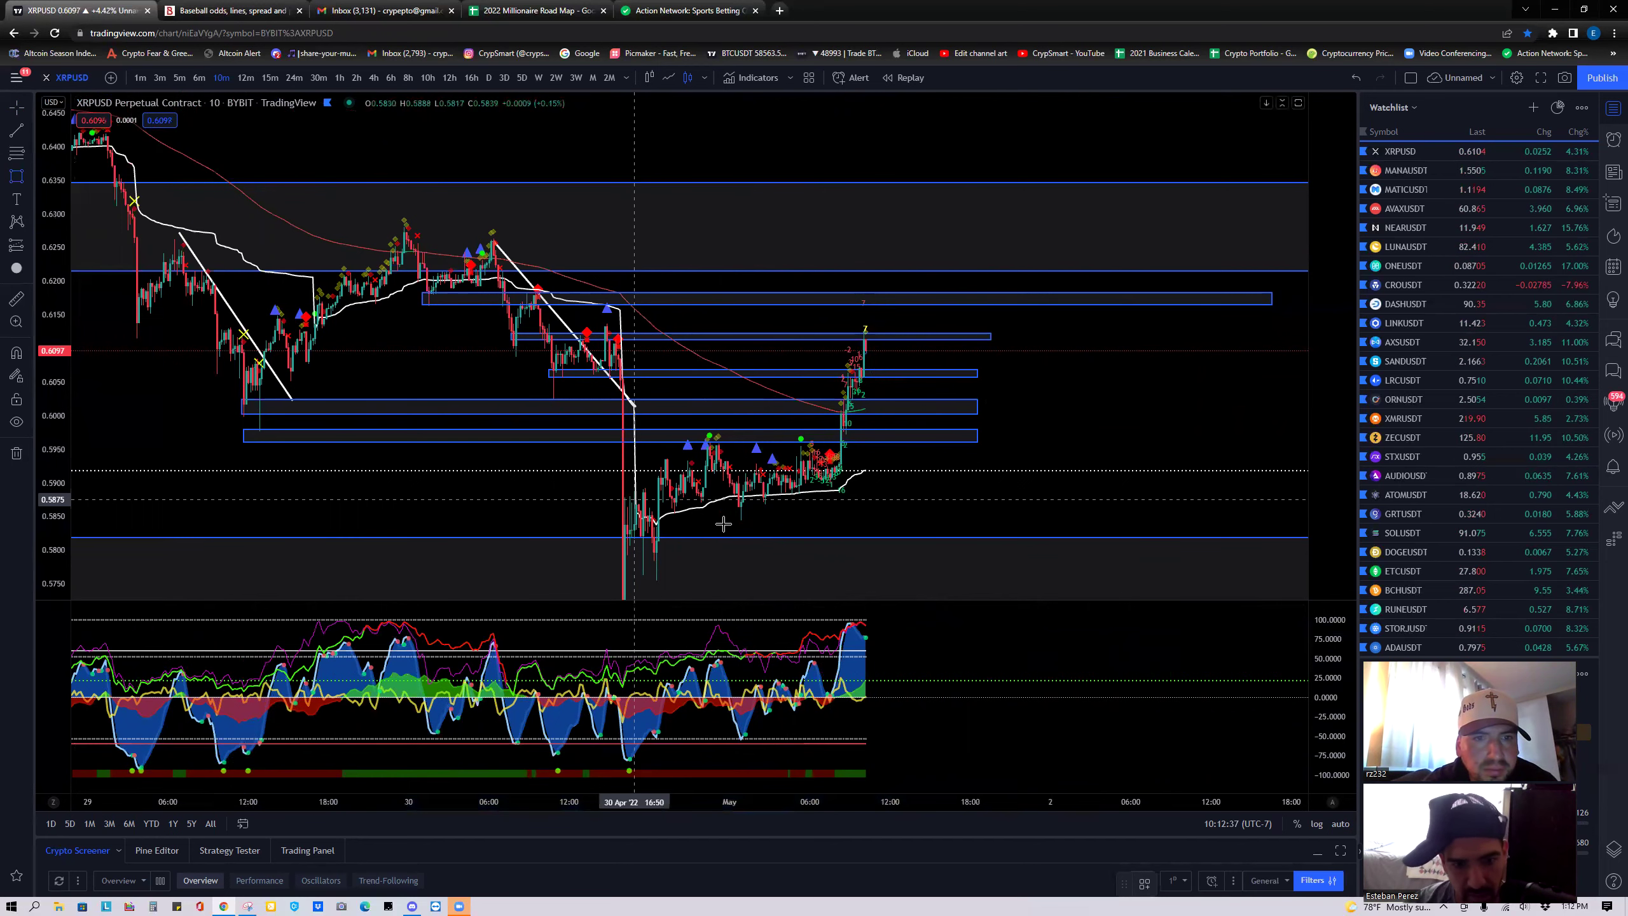
drag(670, 505, 1125, 520)
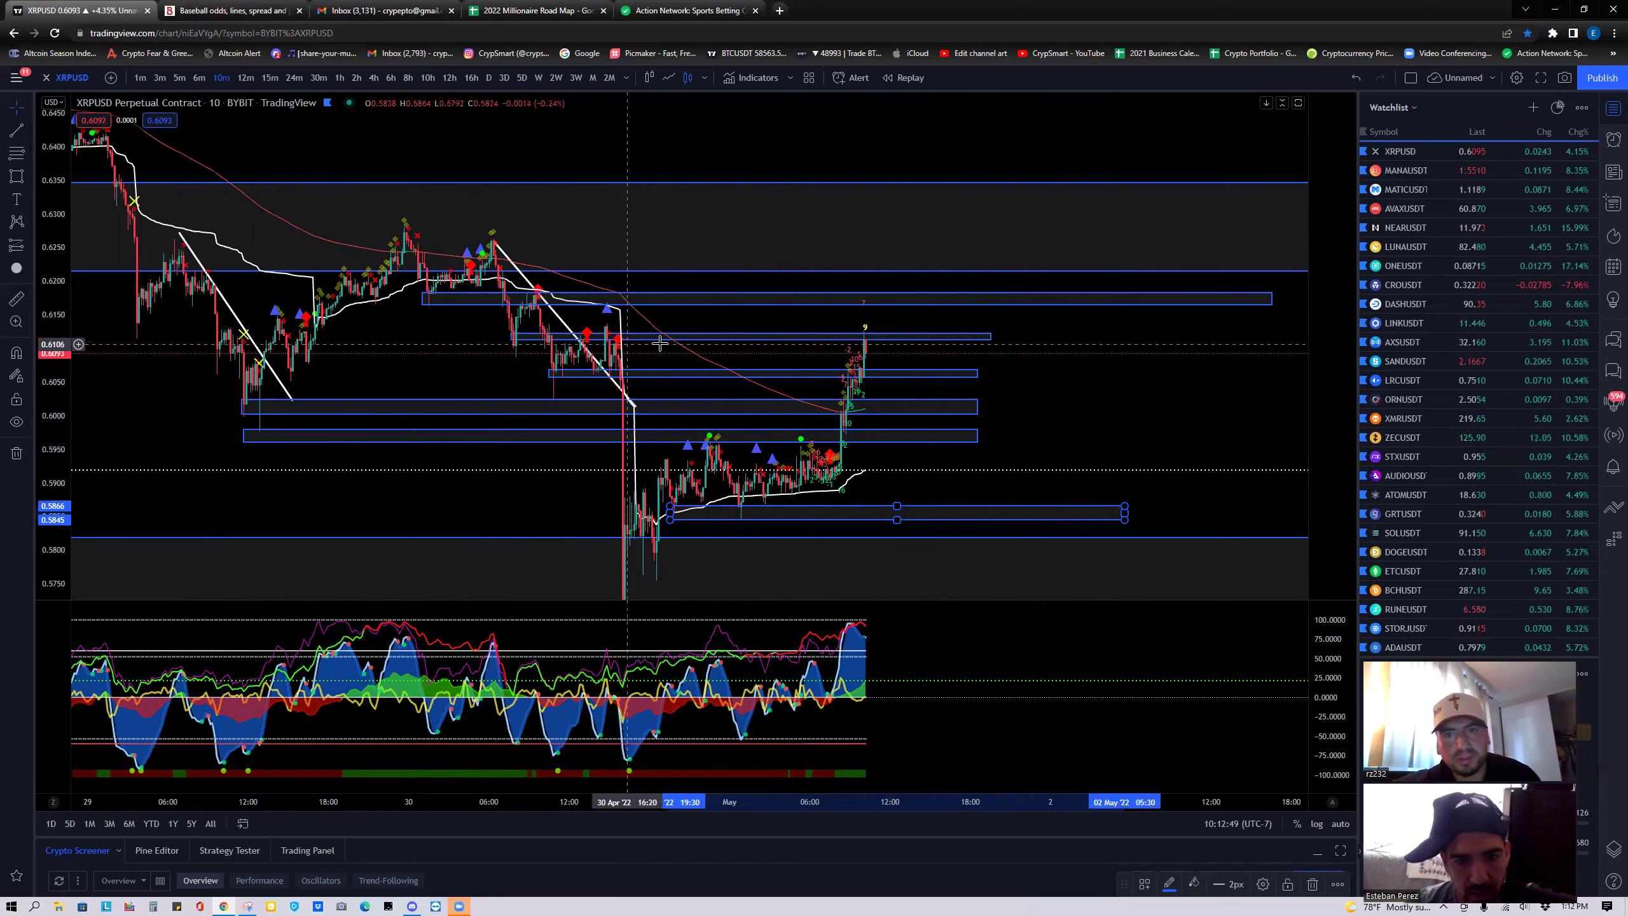
Draw a rising trendline along the 1 May rally from about 0.5972 up to 0.6122.
drag(661, 391, 606, 391)
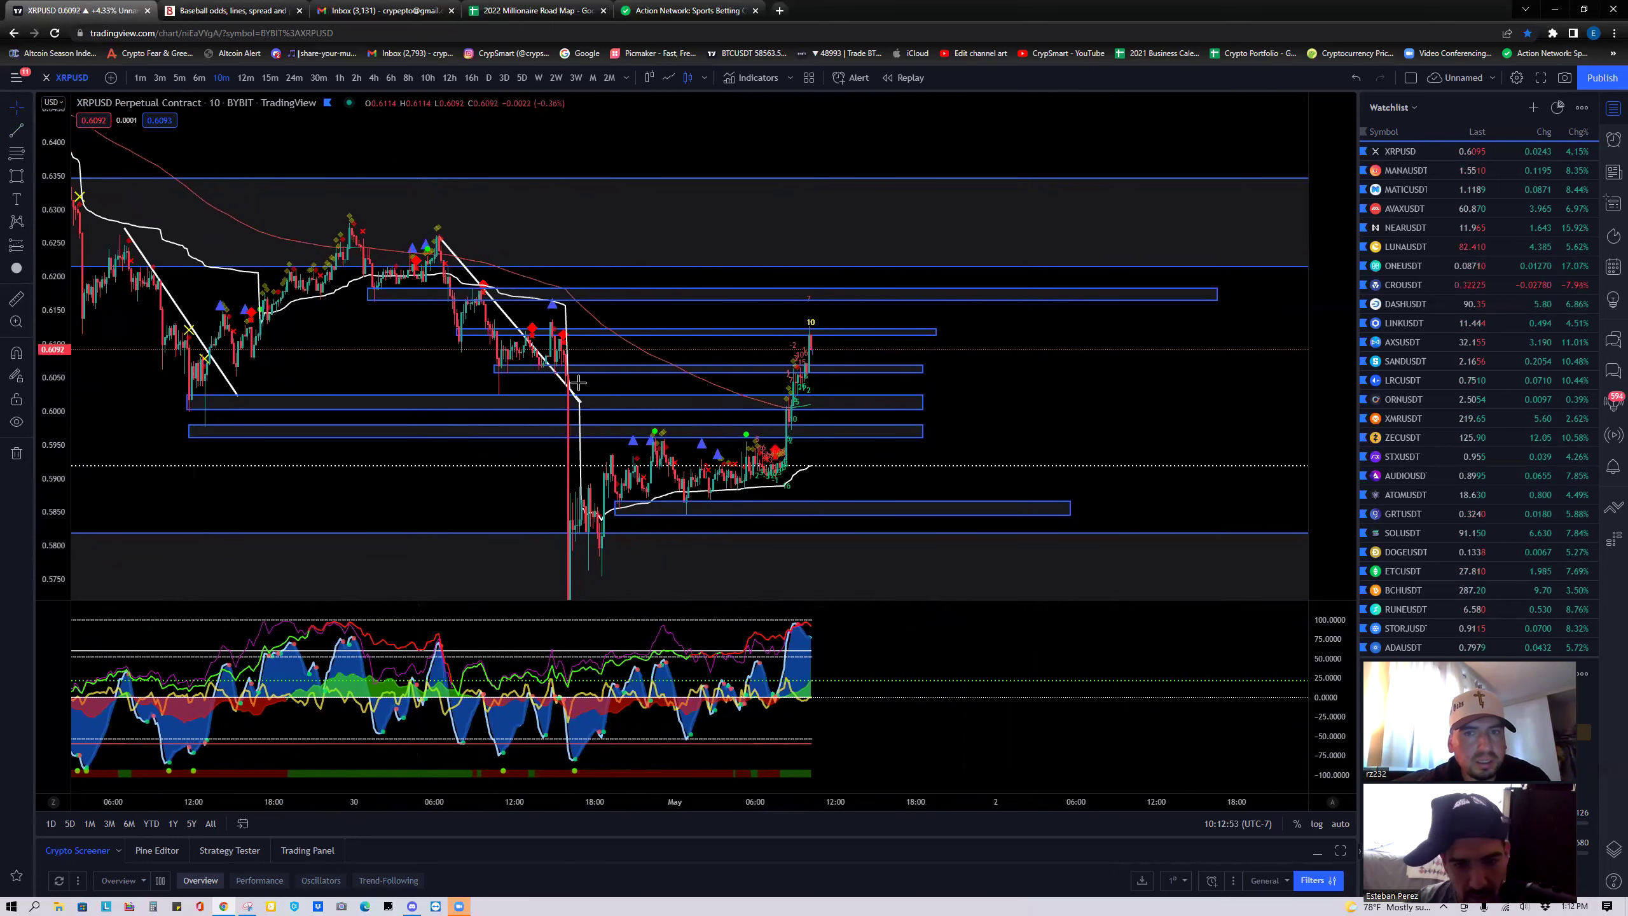
drag(792, 429, 827, 329)
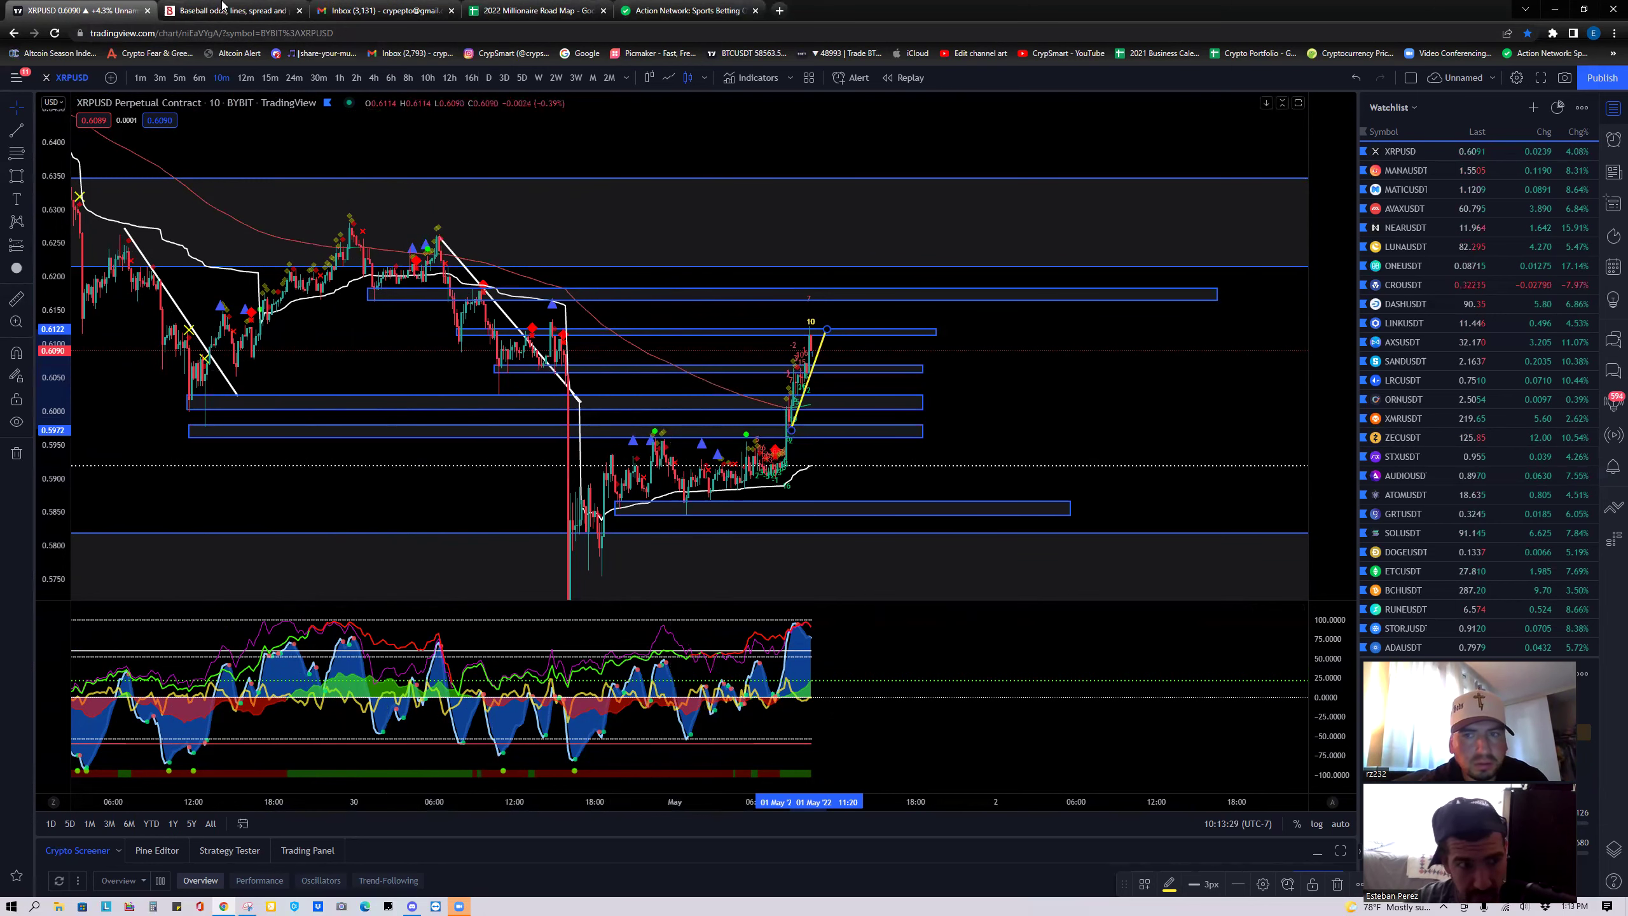
click(197, 437)
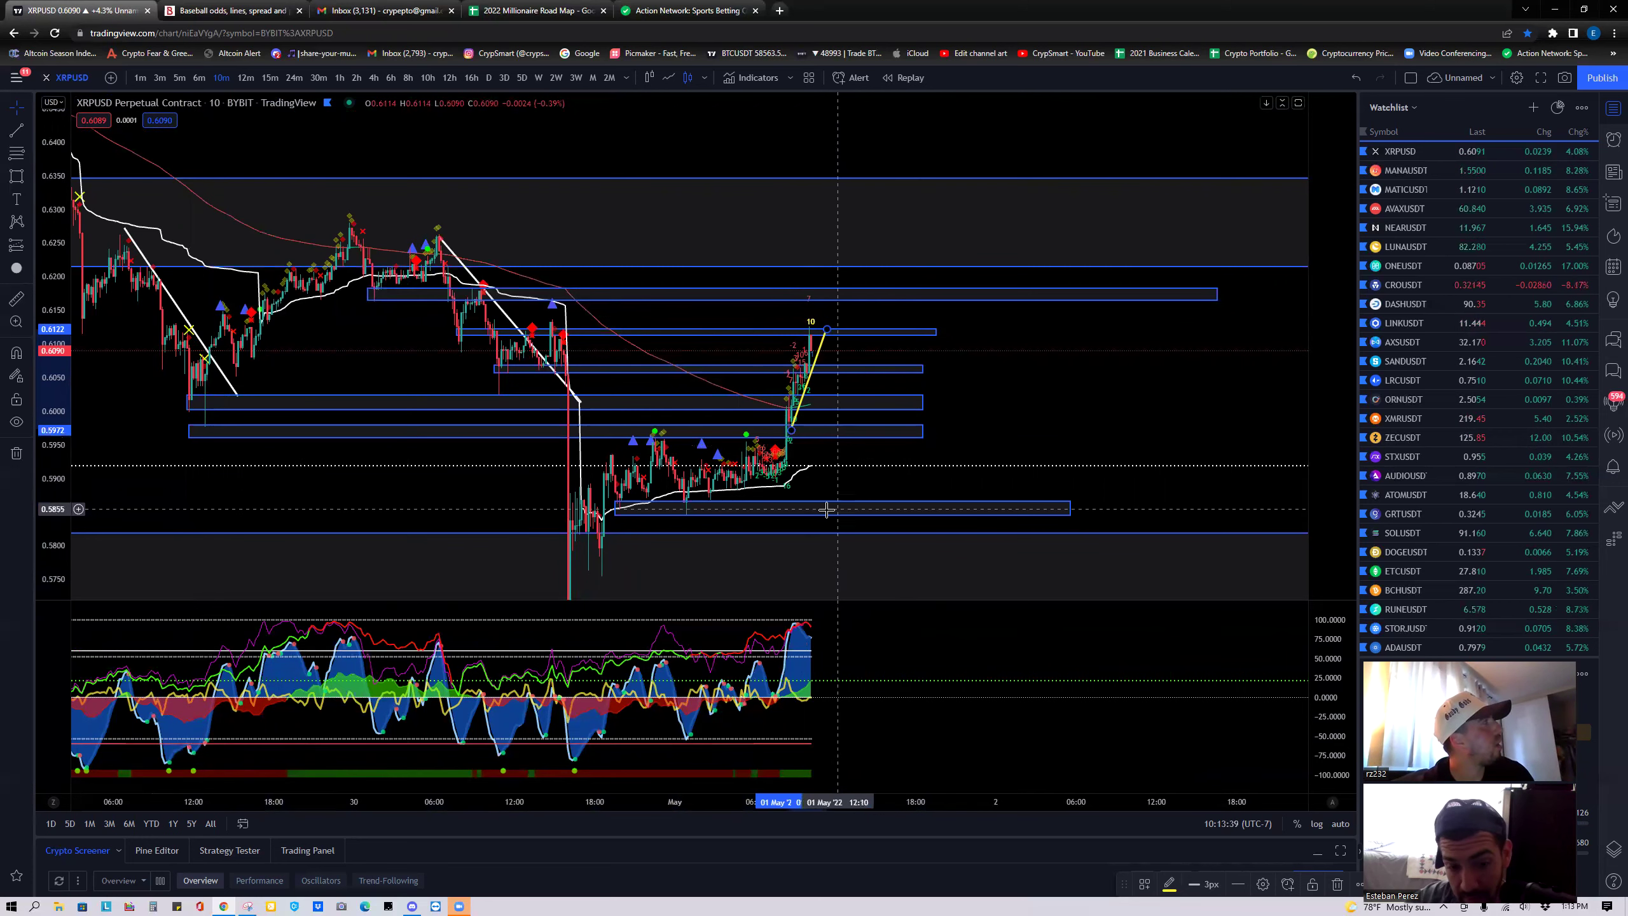
Examine the 10-minute chart's marked zones and rising trendline, from the 30 April drop through the 1 May rally.
click(788, 373)
click(582, 404)
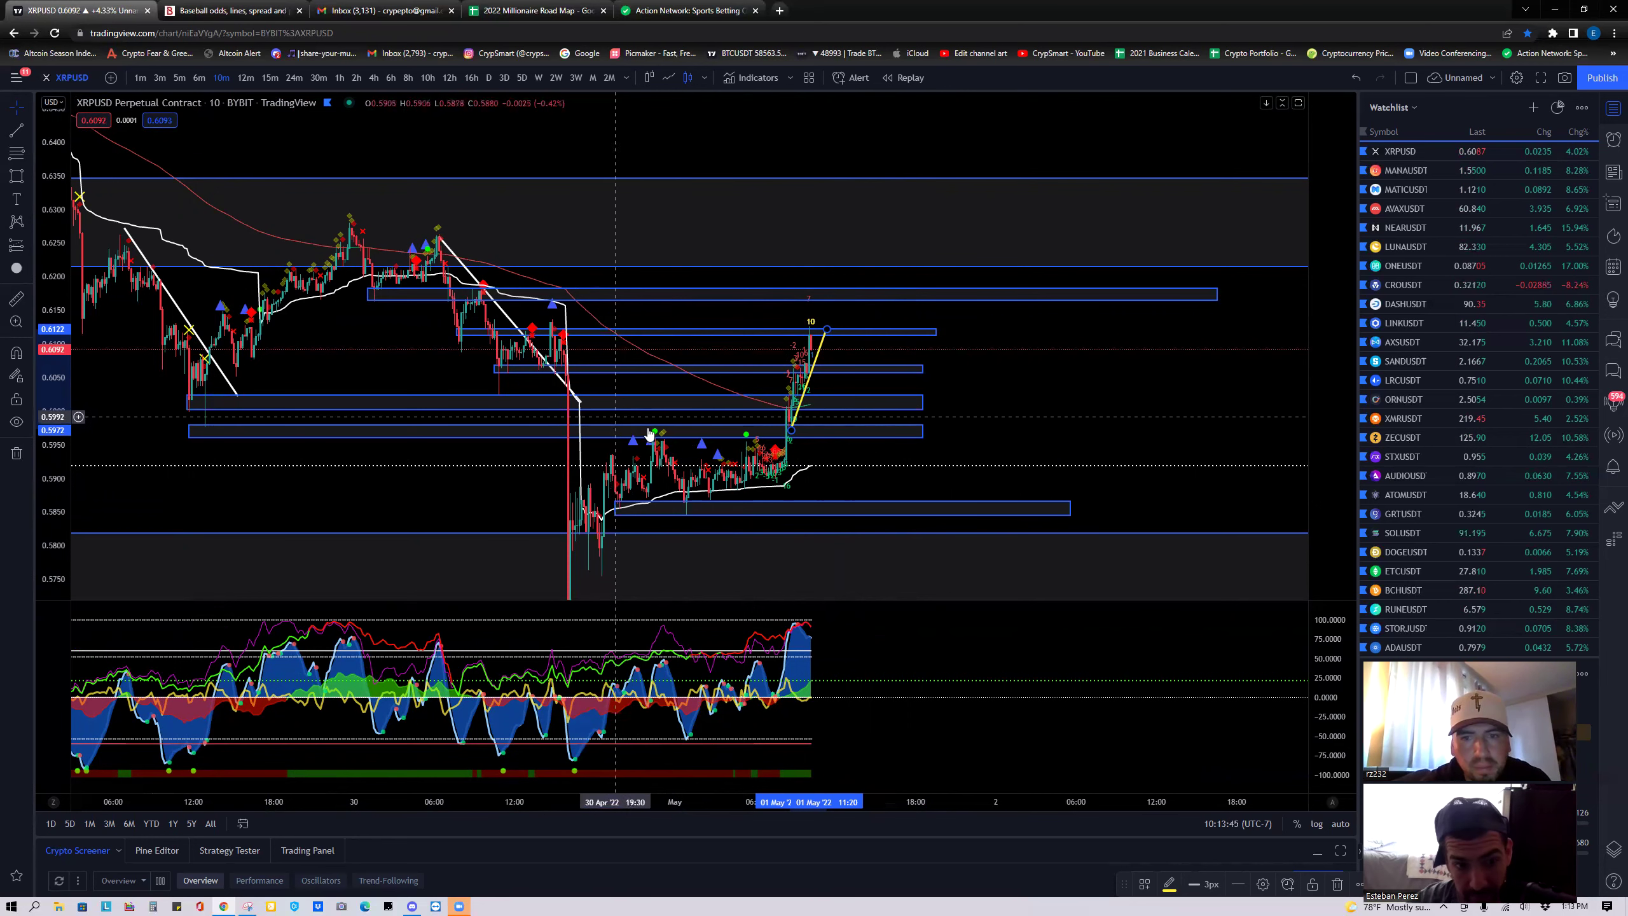
click(608, 429)
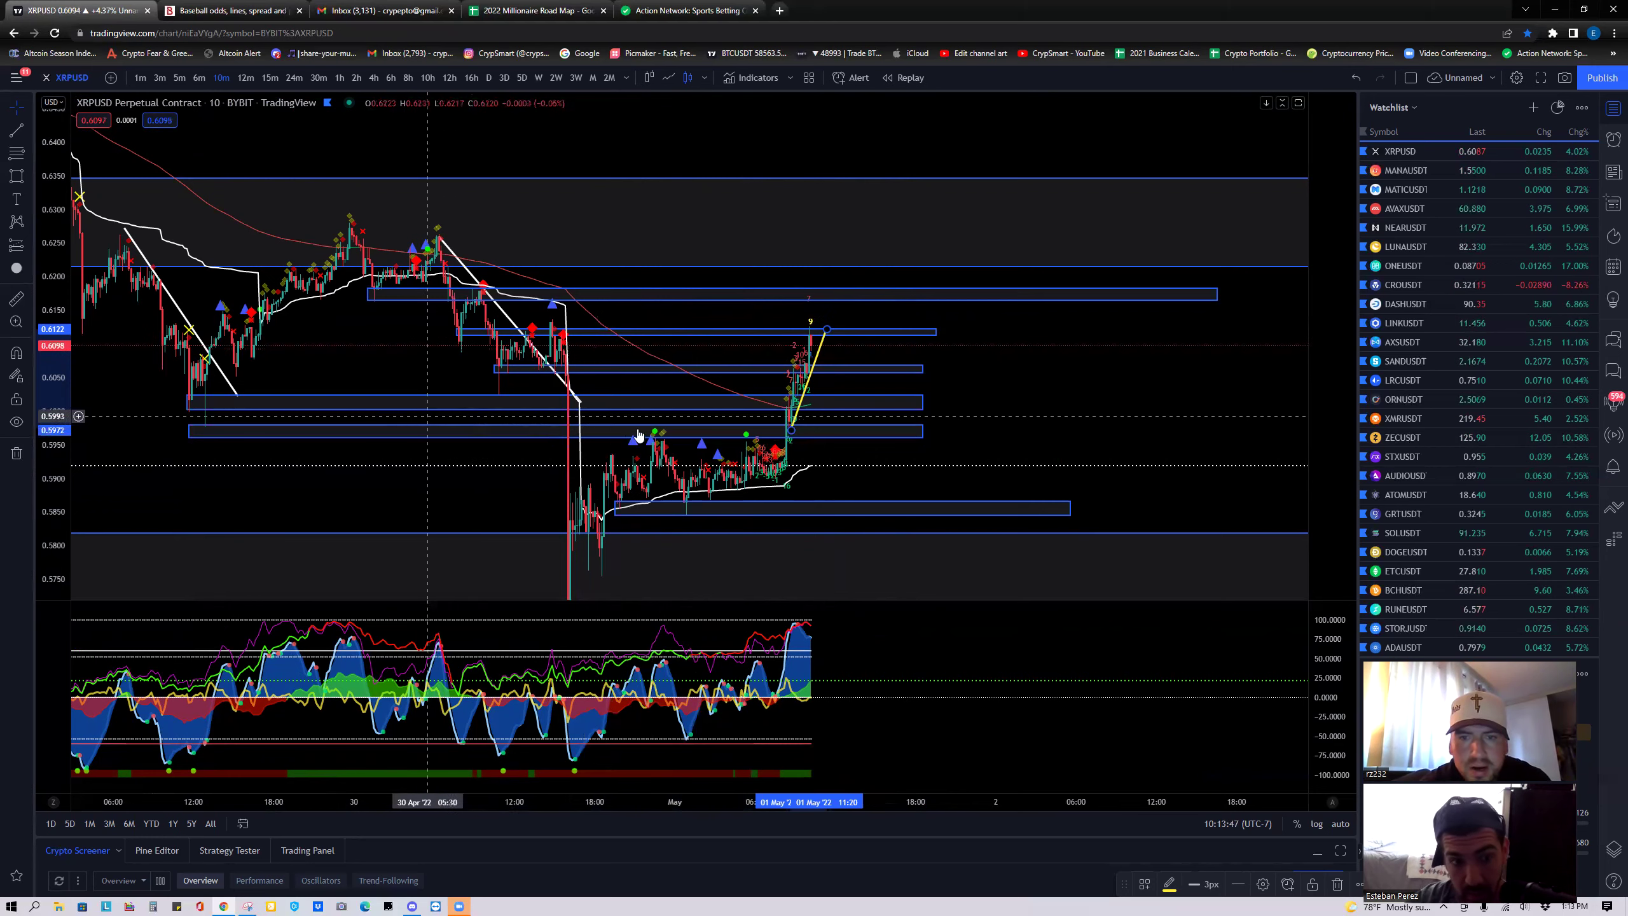
click(831, 409)
scroll(826, 414, right, 10)
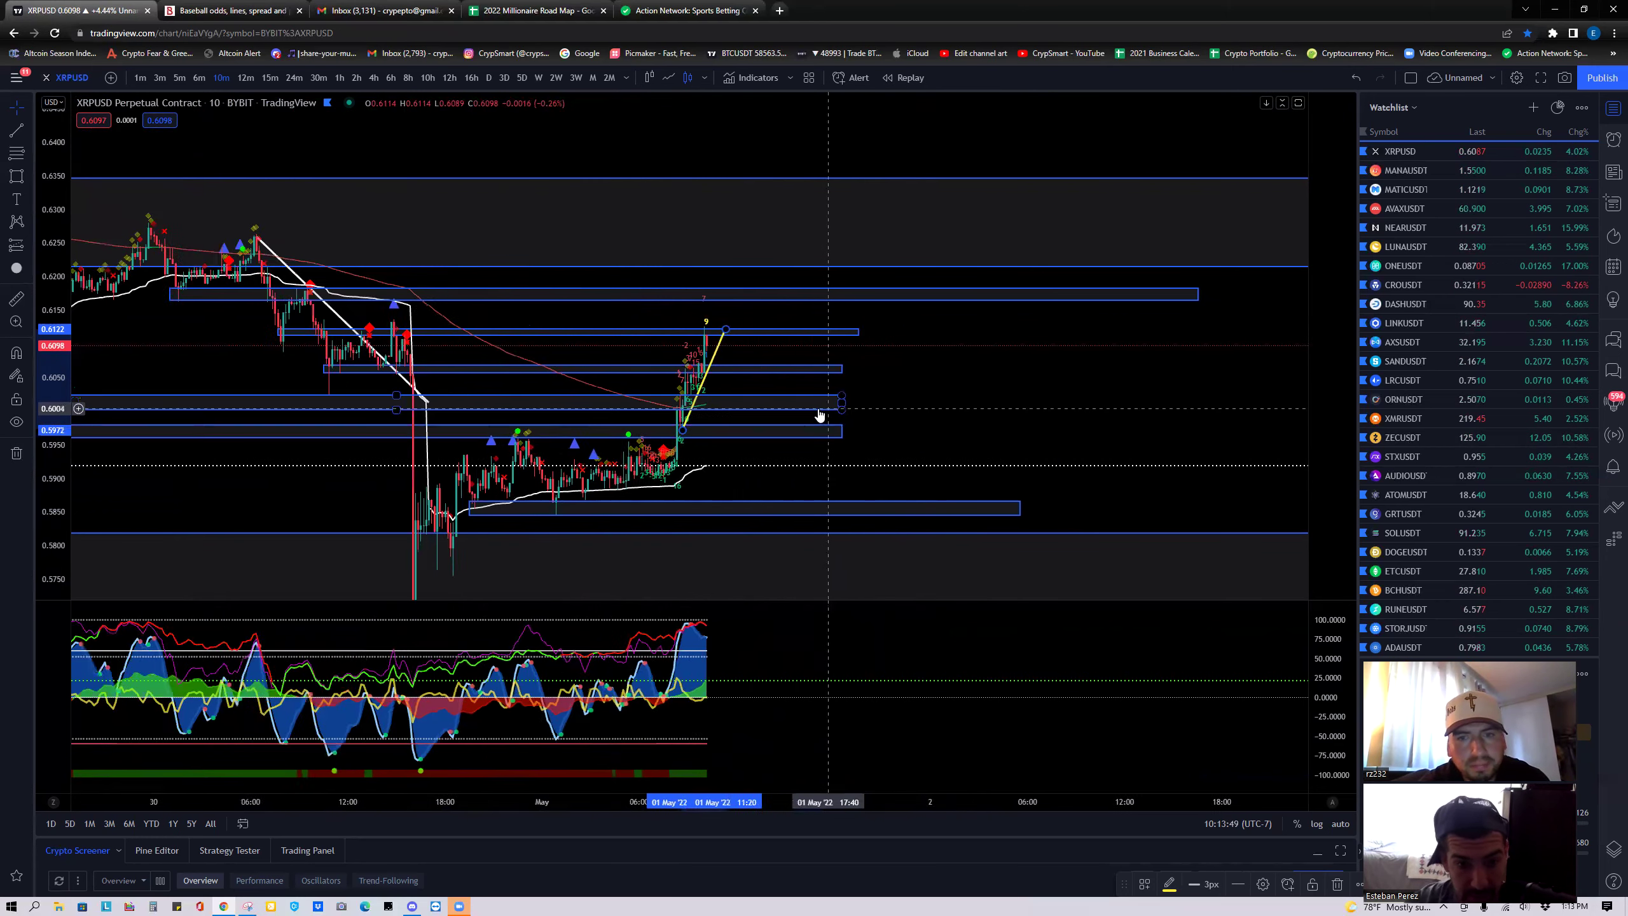
drag(45, 481, 262, 410)
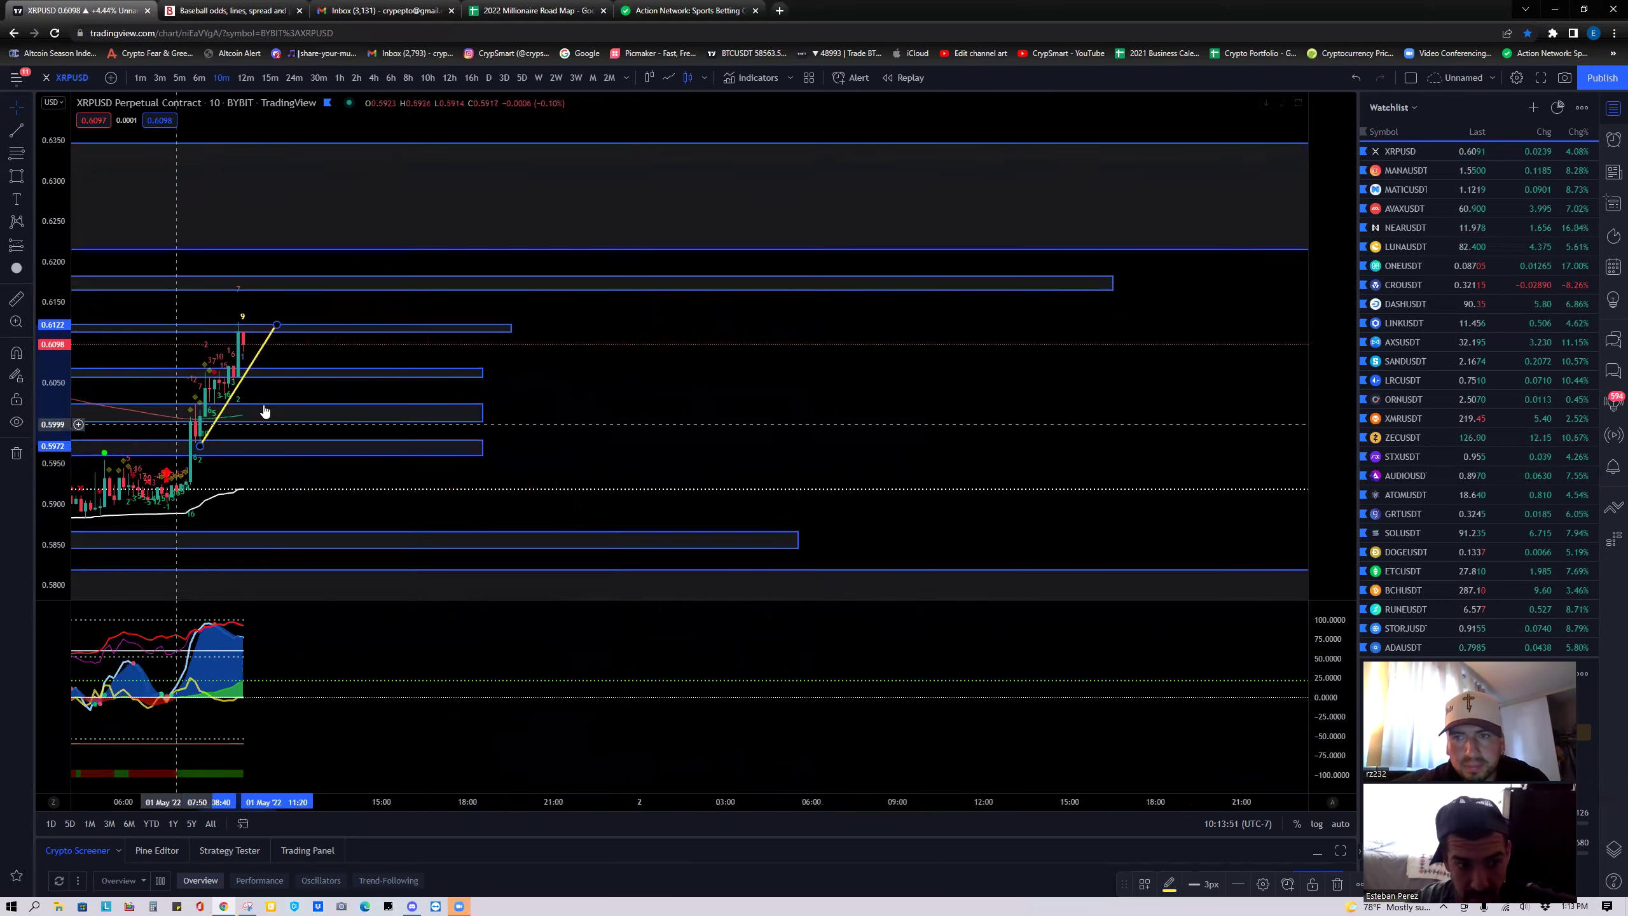
drag(305, 353, 1006, 375)
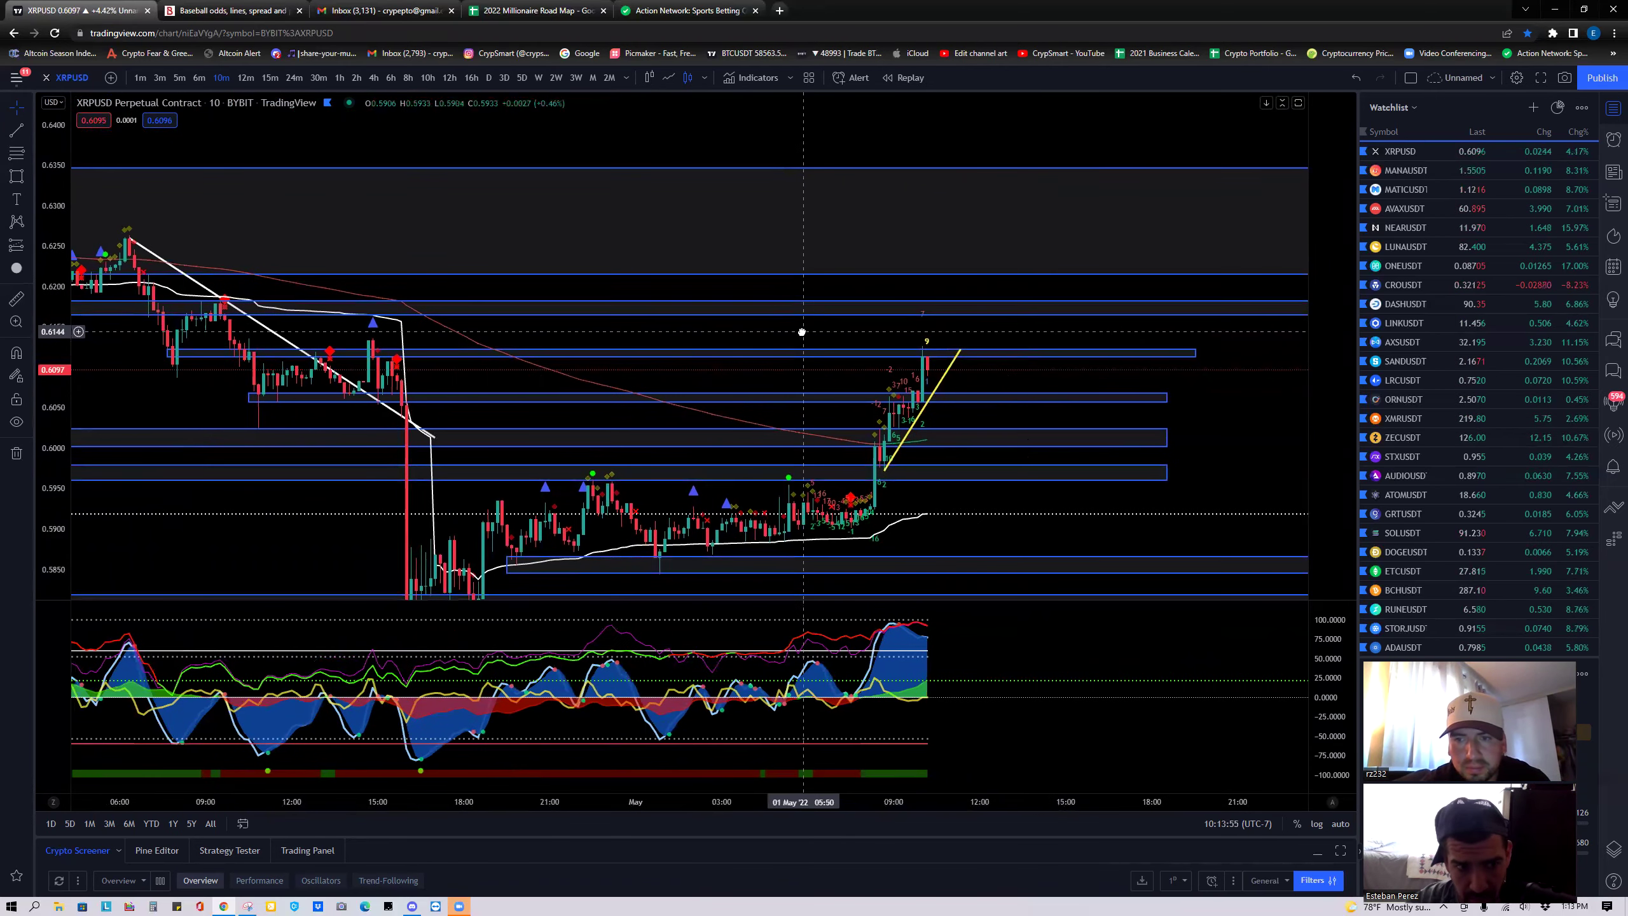
drag(799, 334, 733, 350)
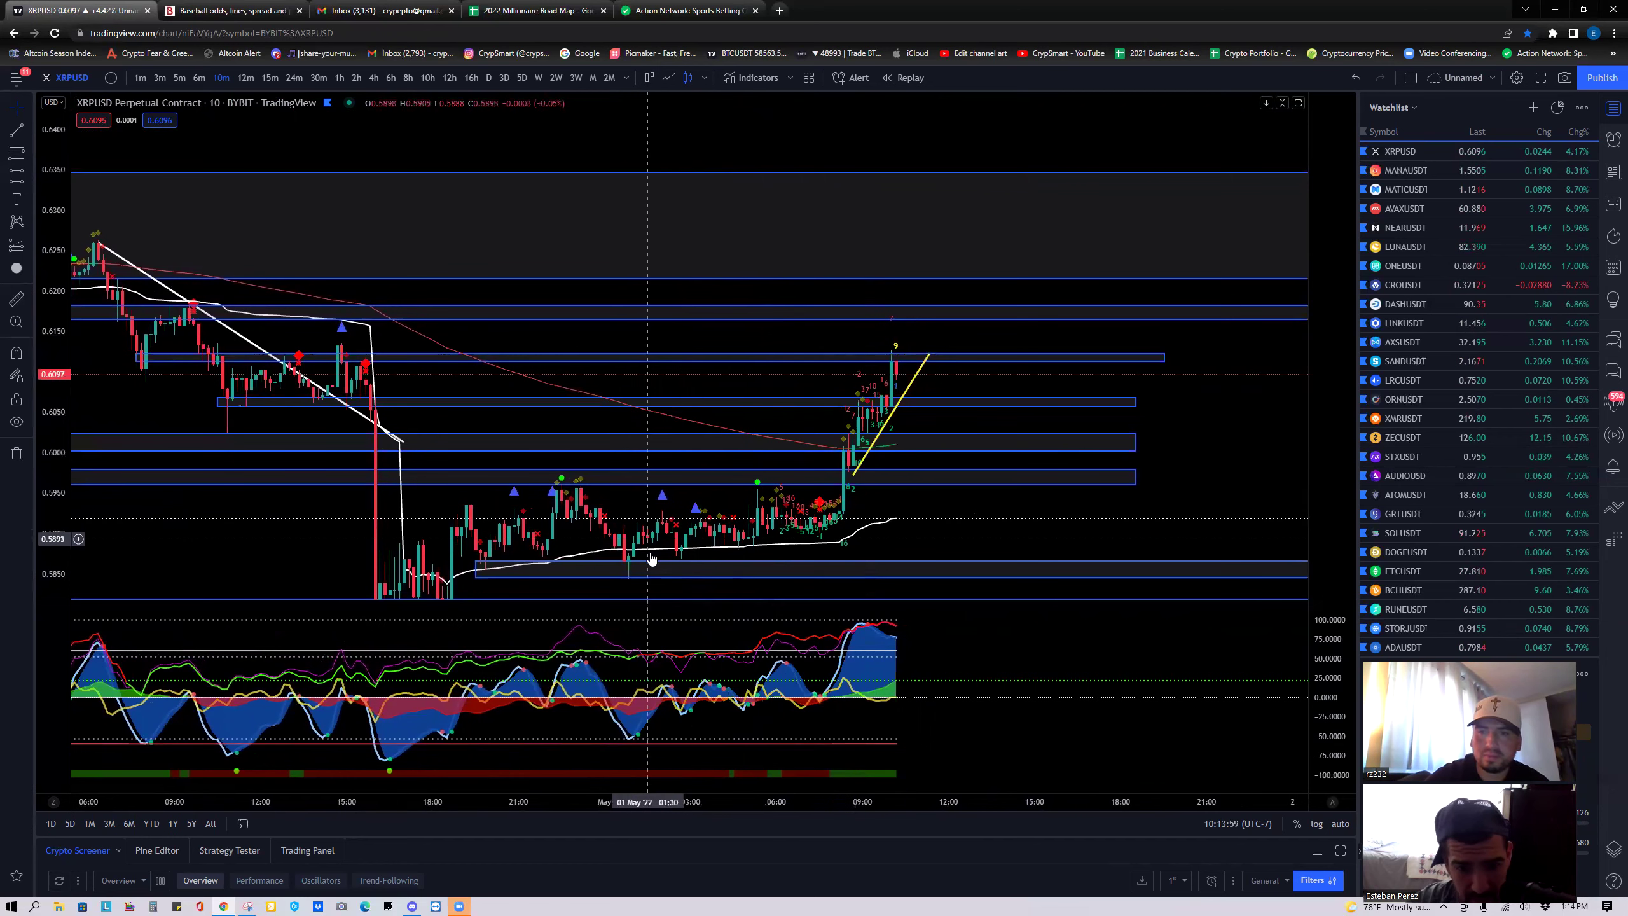
drag(605, 542, 524, 473)
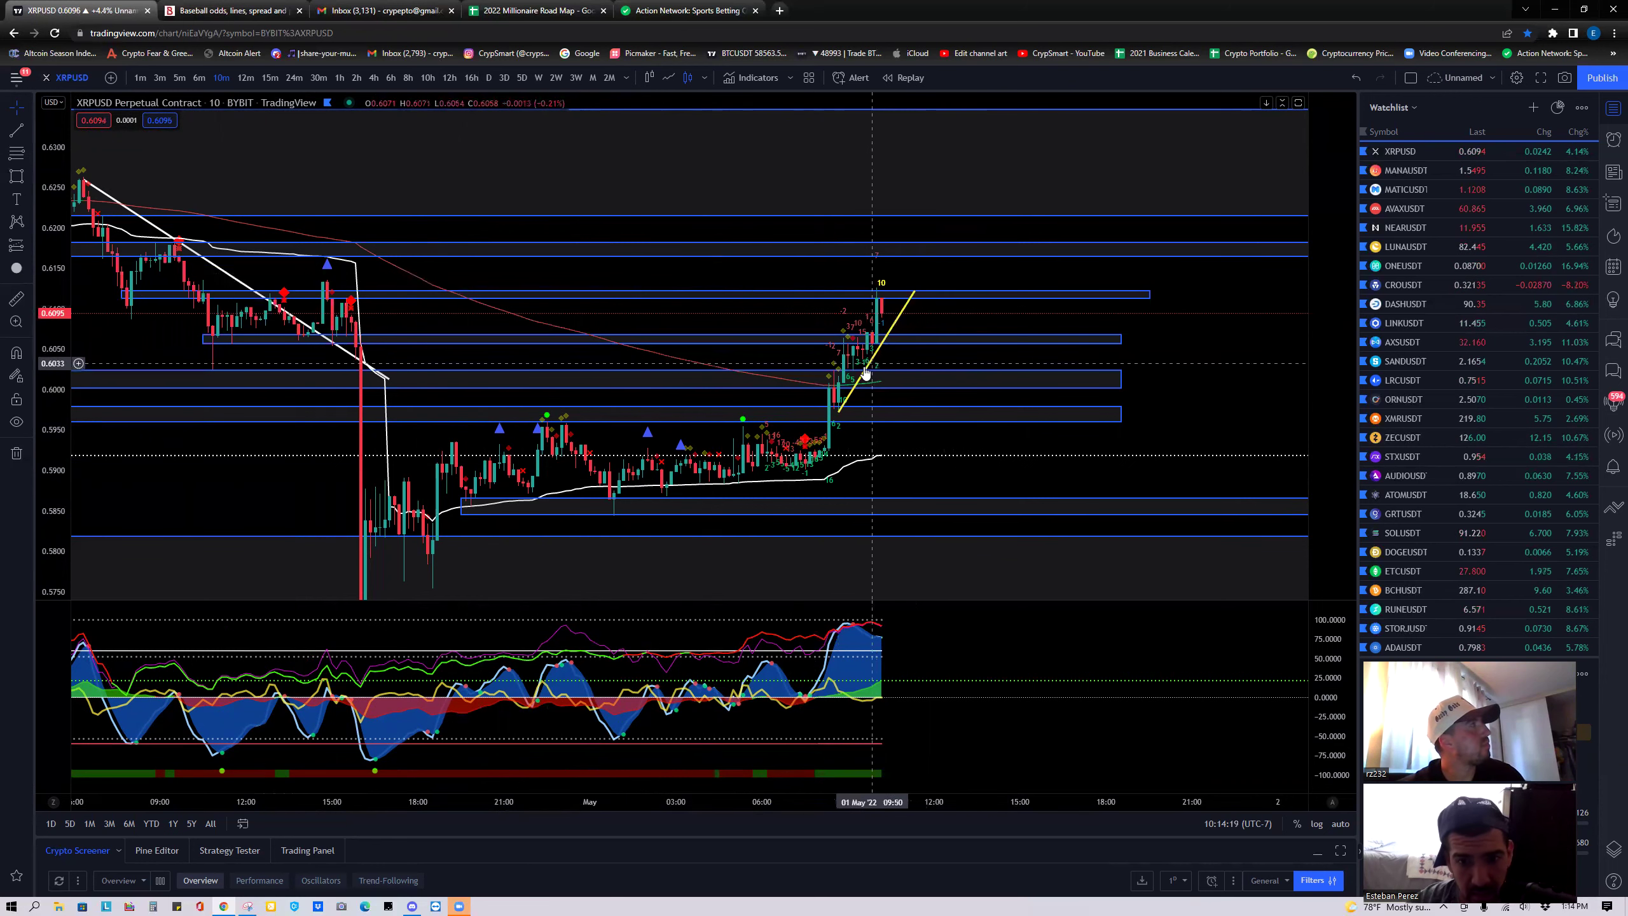
mouse_move(672, 306)
mouse_down()
mouse_move(636, 302)
mouse_move(690, 273)
mouse_move(755, 284)
mouse_move(625, 284)
mouse_move(654, 299)
mouse_up()
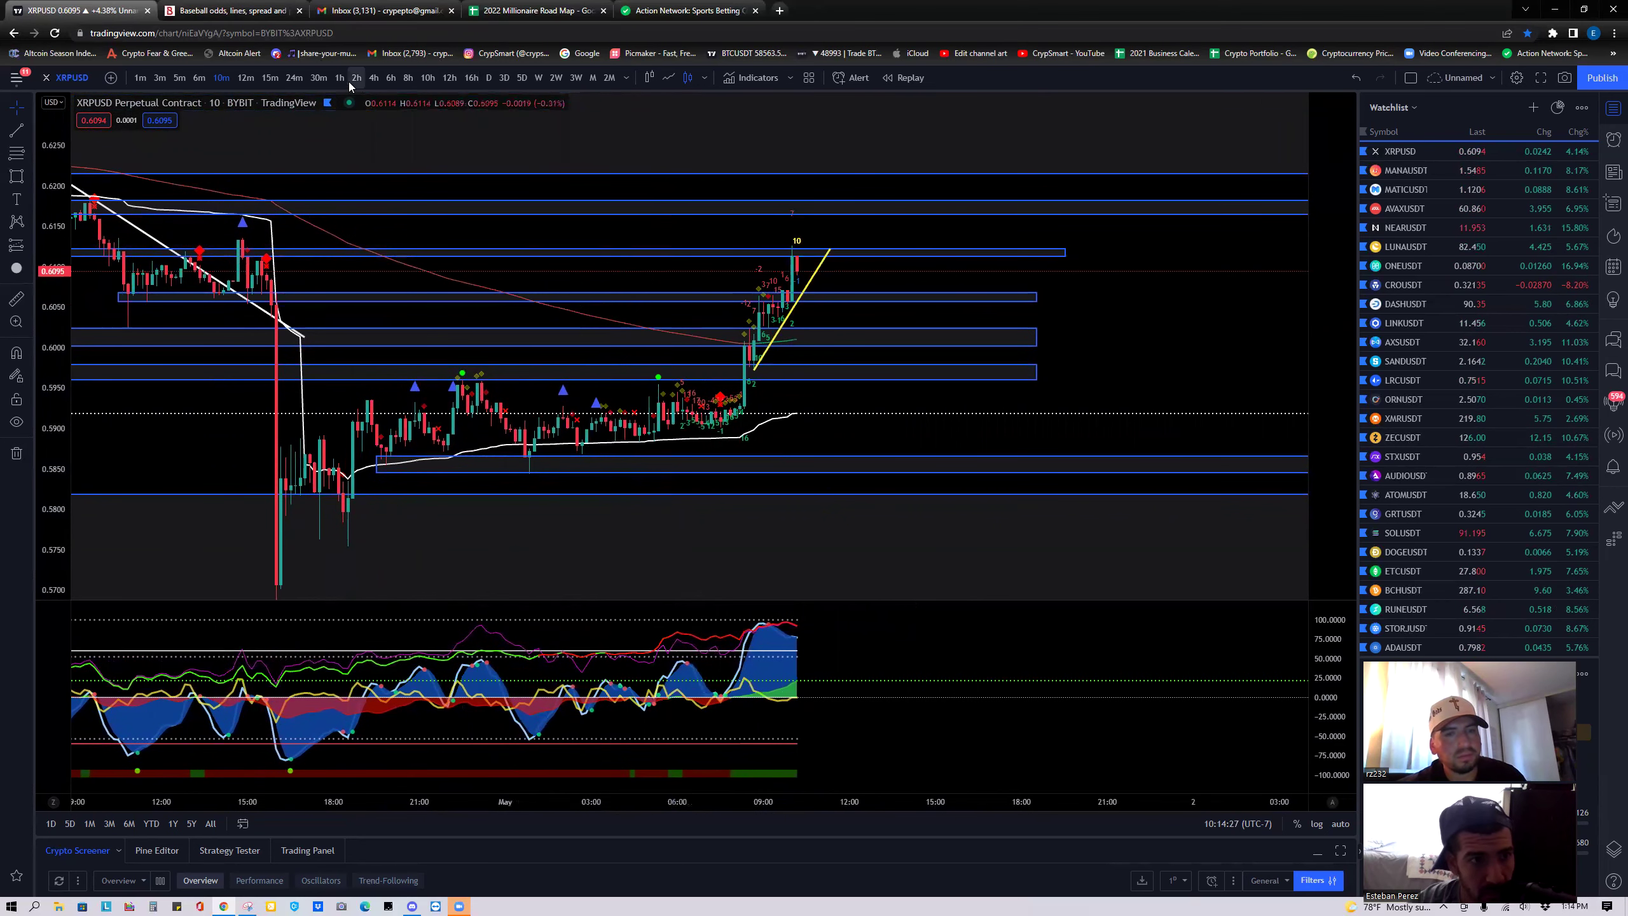
Switch the XRPUSD Perpetual chart to the 4-hour timeframe and frame the marked zones around the latest candles.
click(374, 77)
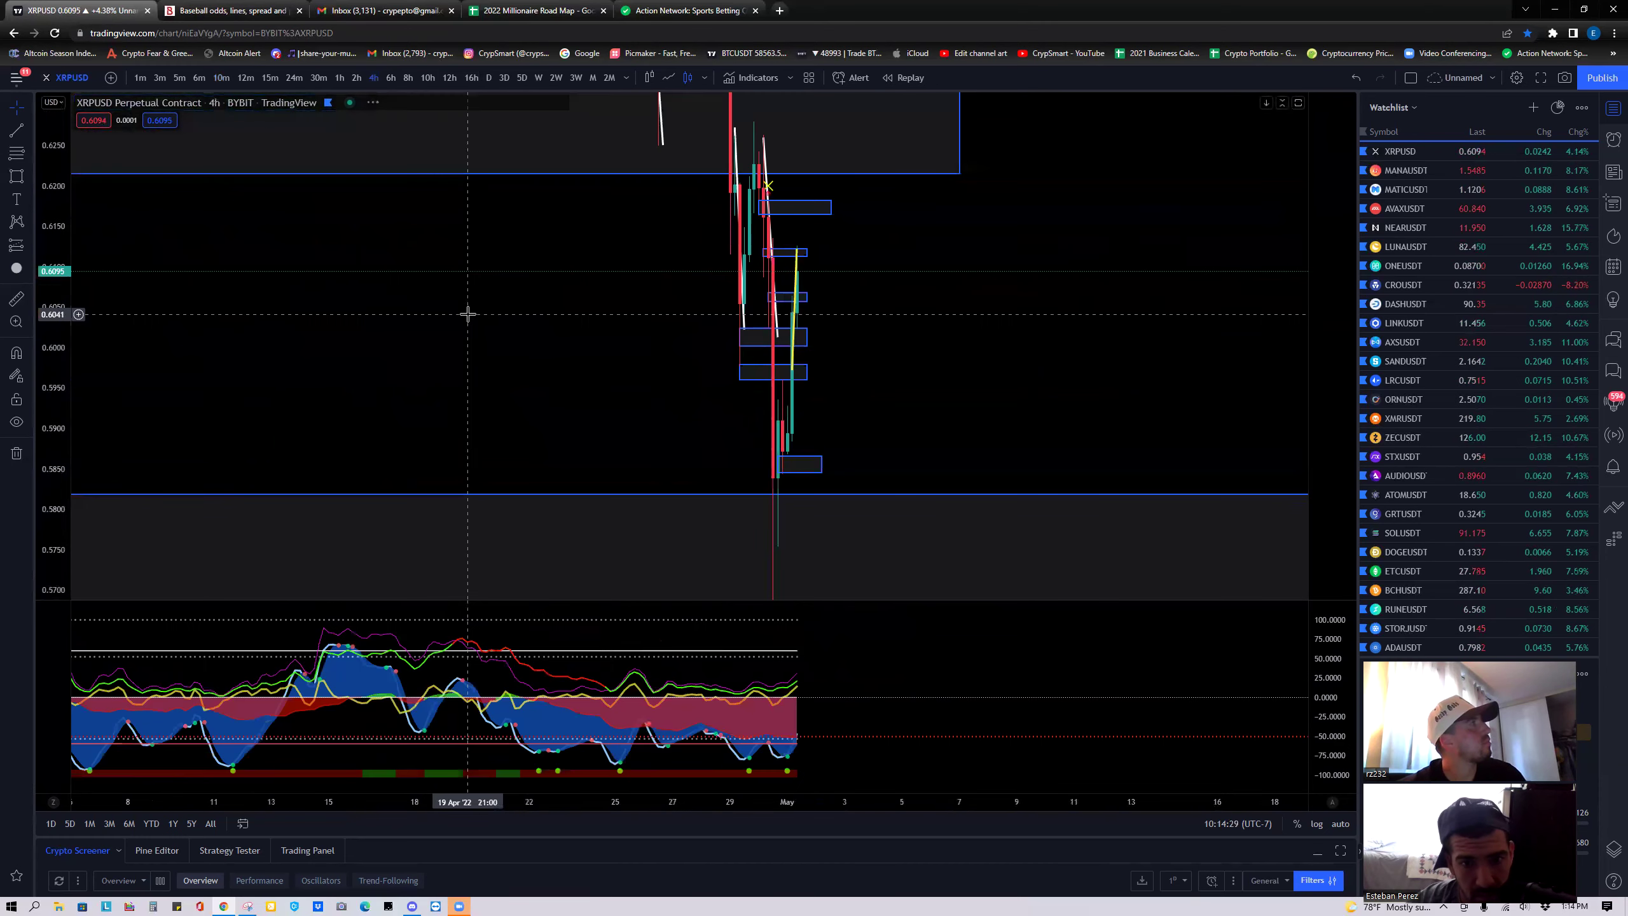
scroll(609, 371, up, 5)
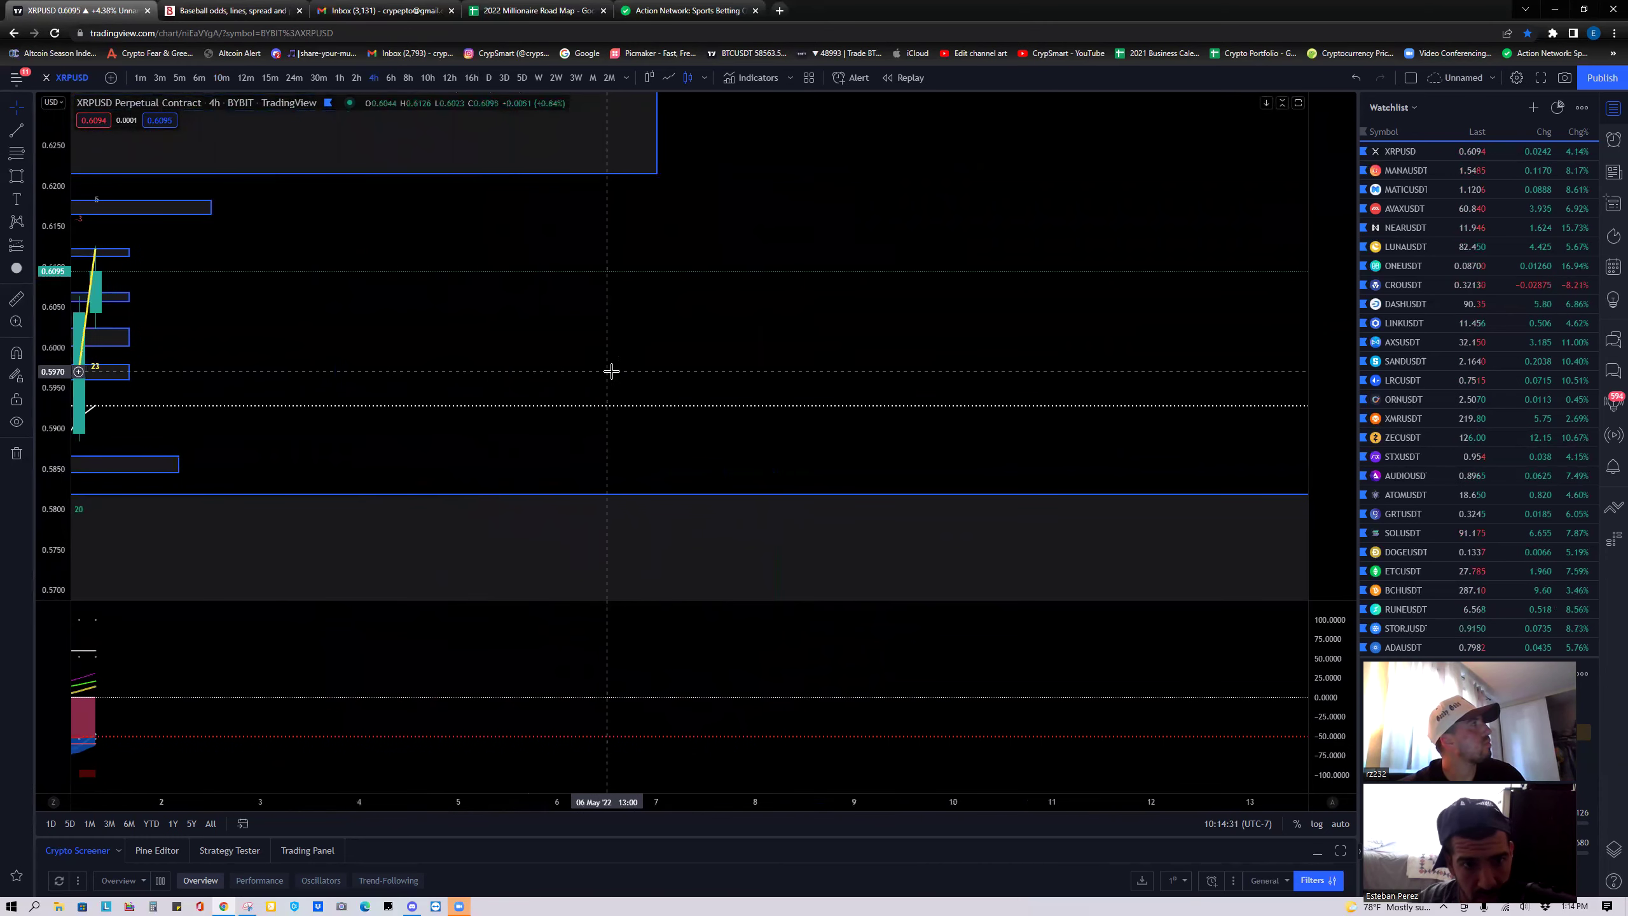
drag(596, 365, 770, 305)
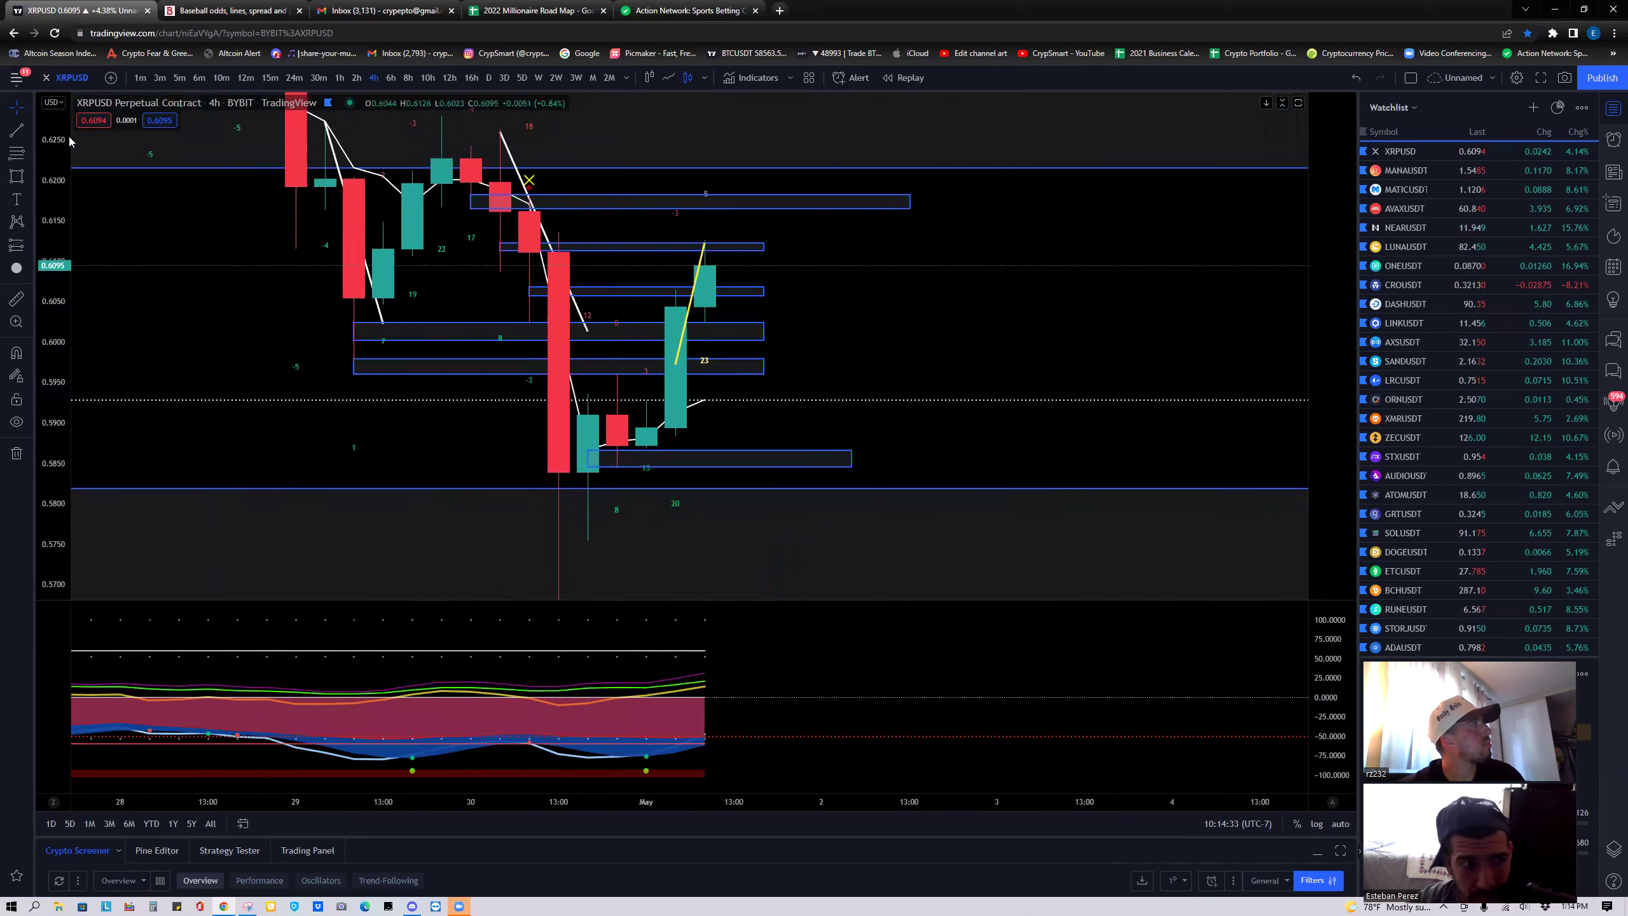
drag(48, 152, 48, 211)
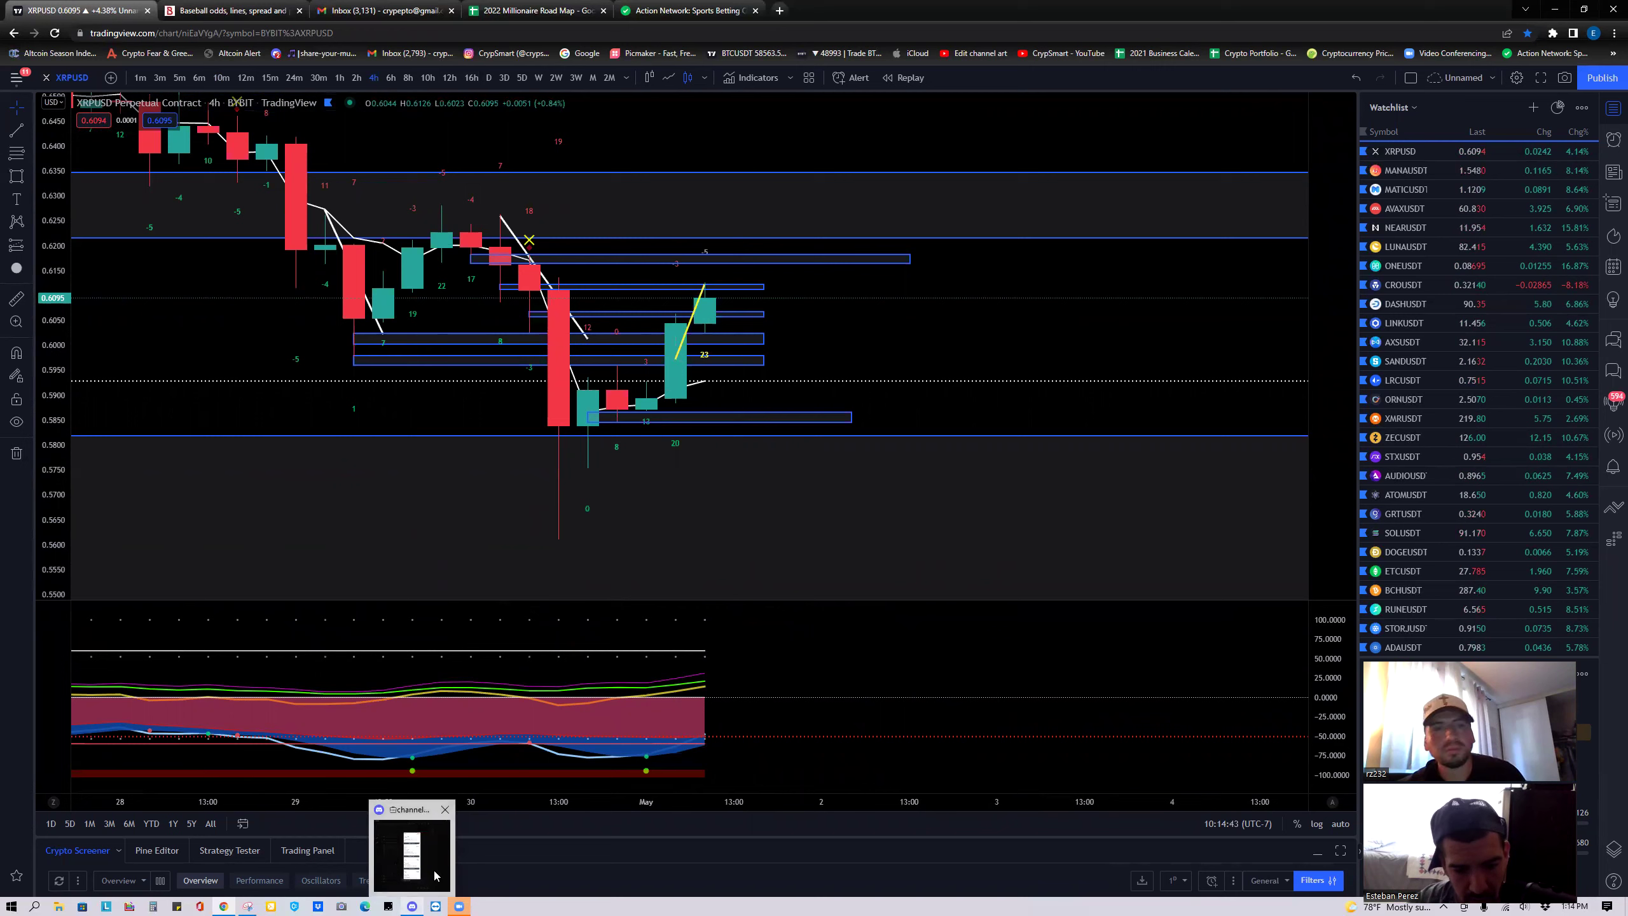
Switch to Discord to check the latest posts in the channel-owners channel, and return to the chart.
click(434, 875)
click(1008, 456)
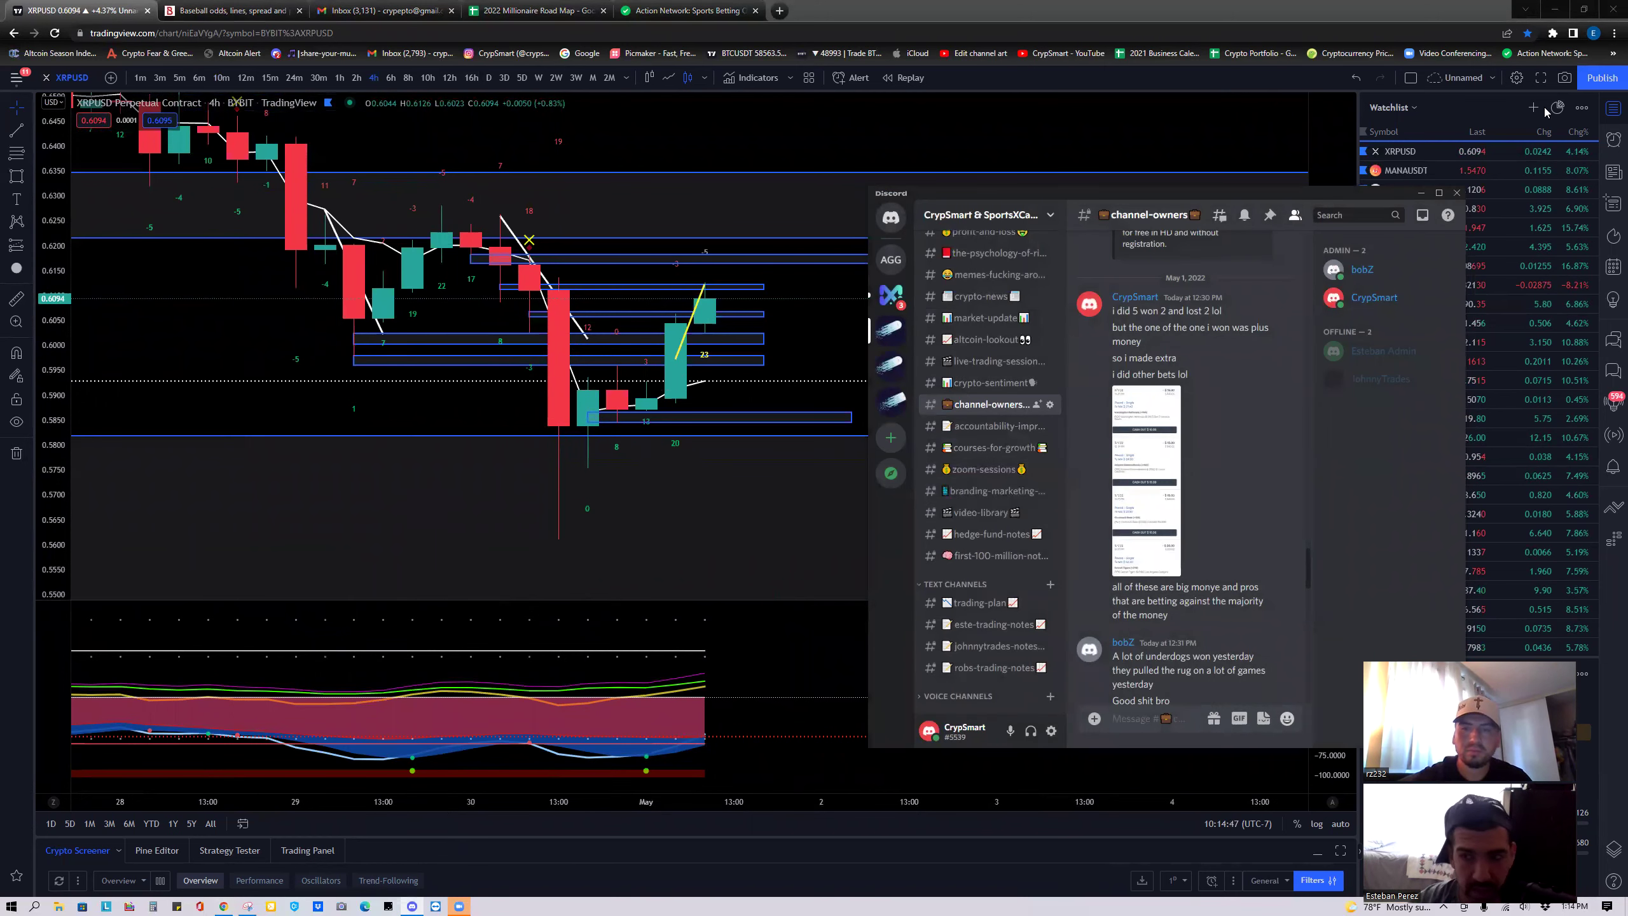
click(1420, 194)
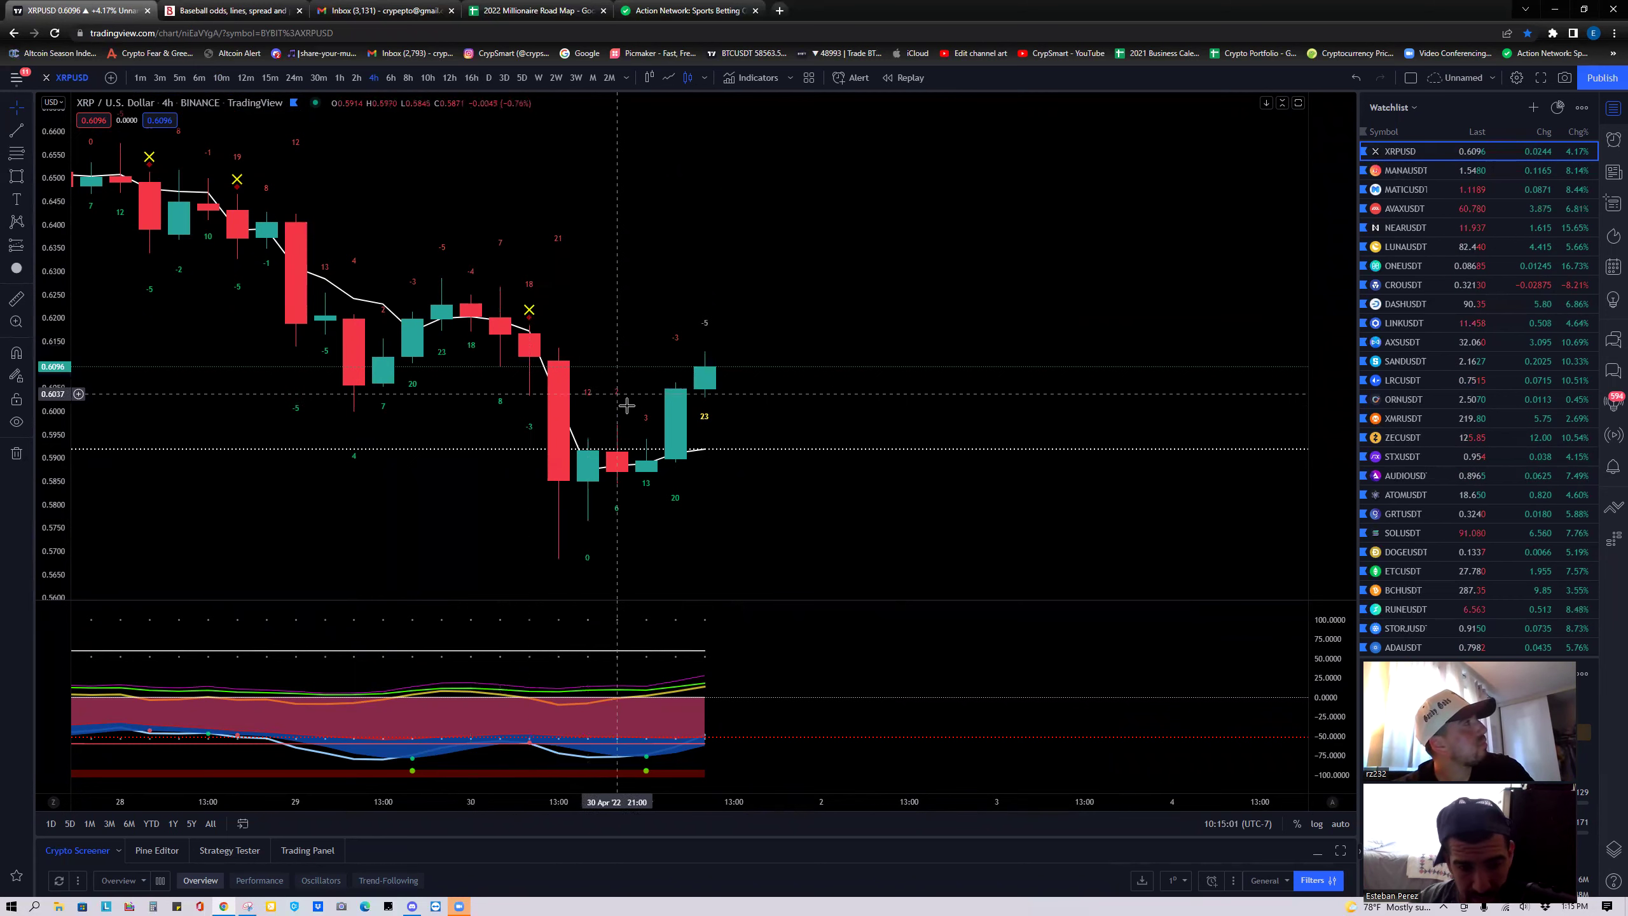
Examine the late-April decline and the oscillator history on the 4-hour Binance XRP / U.S. Dollar chart.
scroll(628, 404, down, 4)
scroll(646, 398, down, 2)
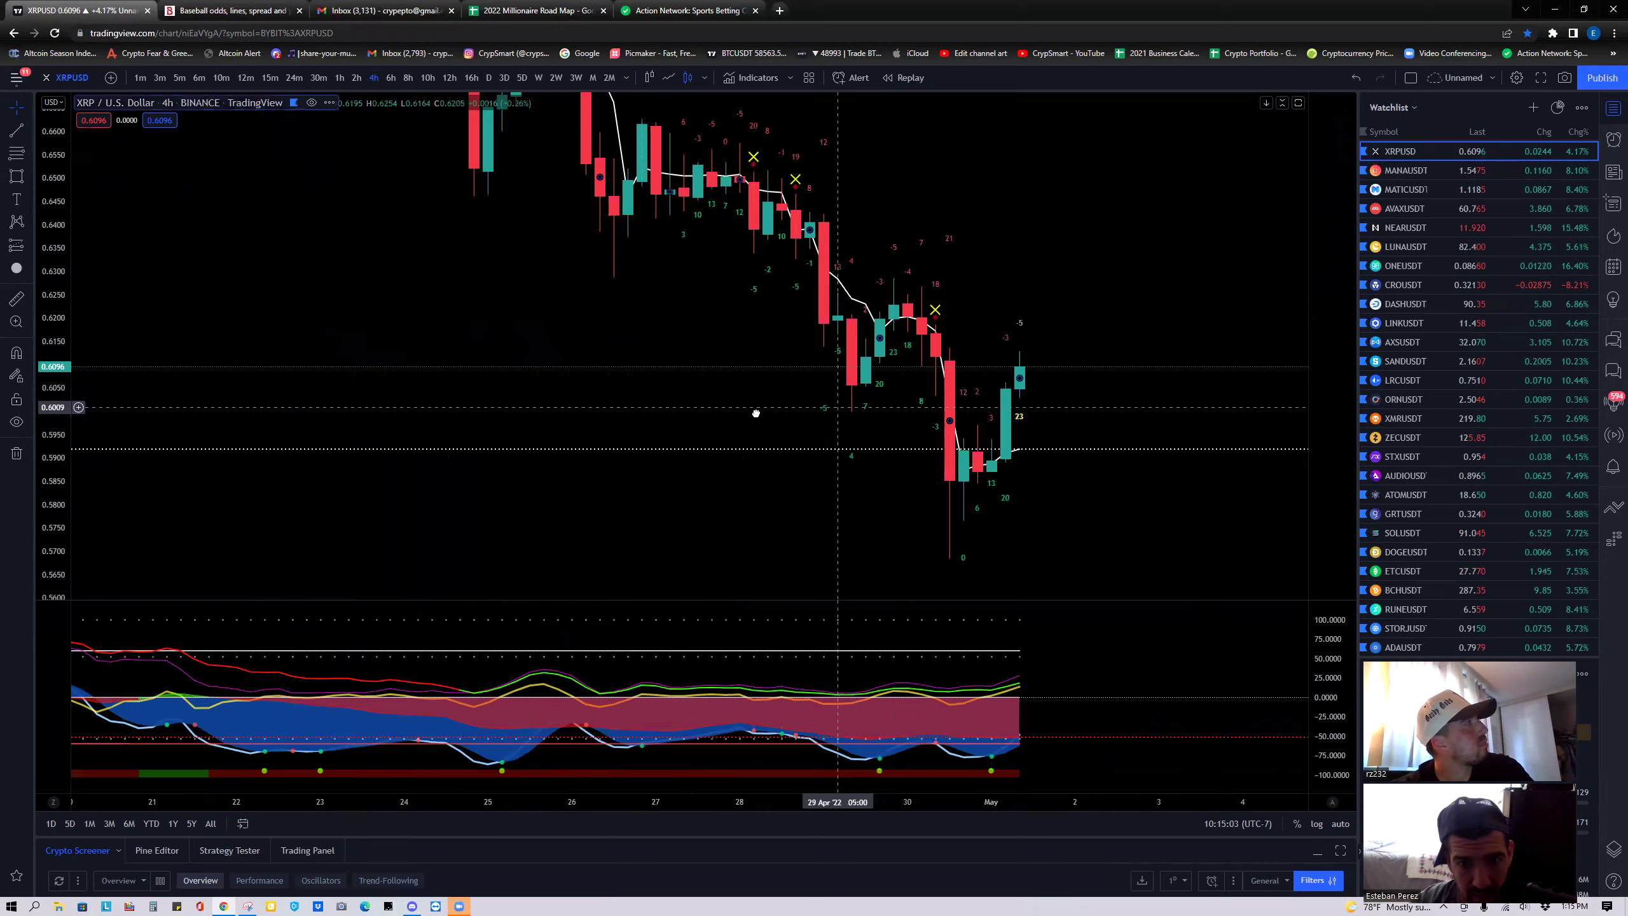
scroll(756, 411, down, 2)
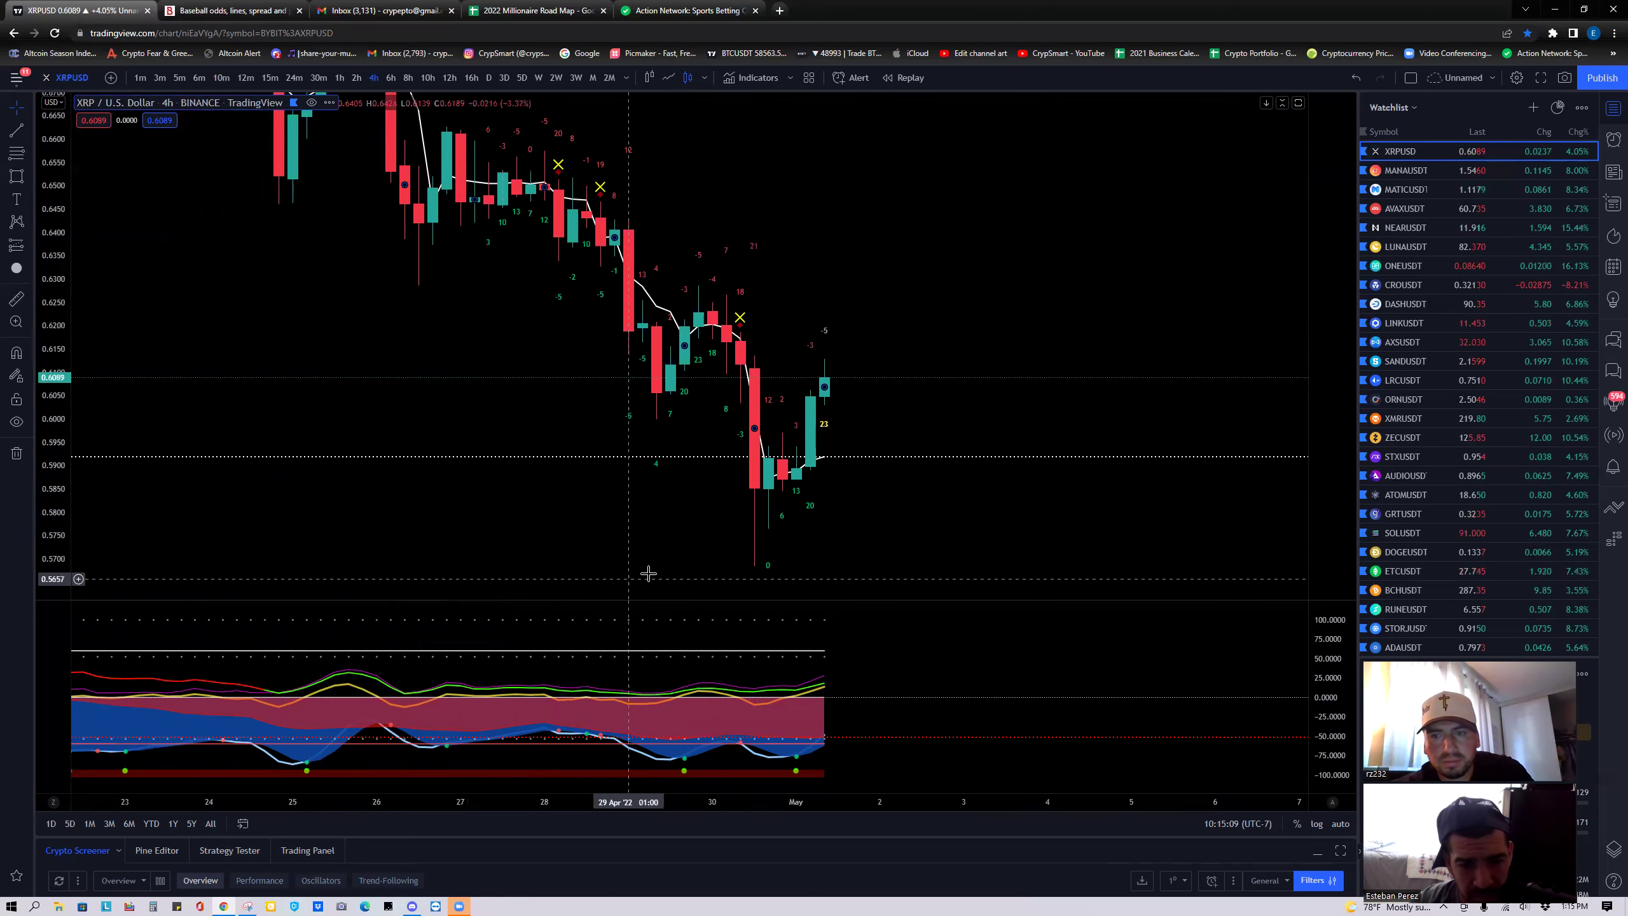
scroll(952, 706, down, 8)
scroll(972, 666, down, 4)
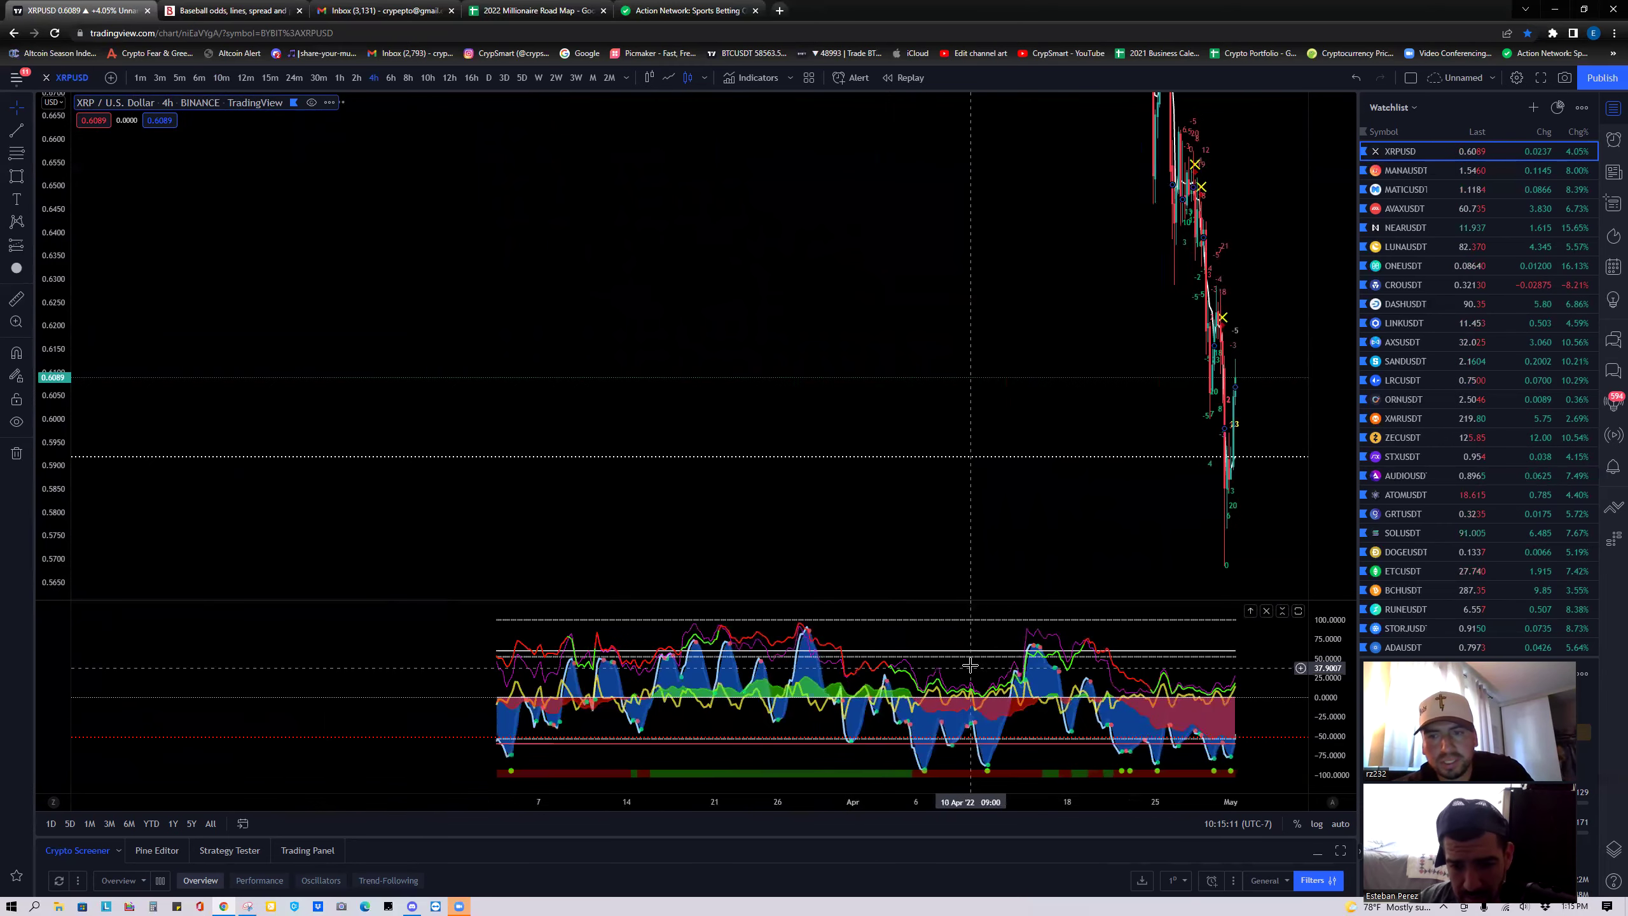
drag(803, 516, 593, 509)
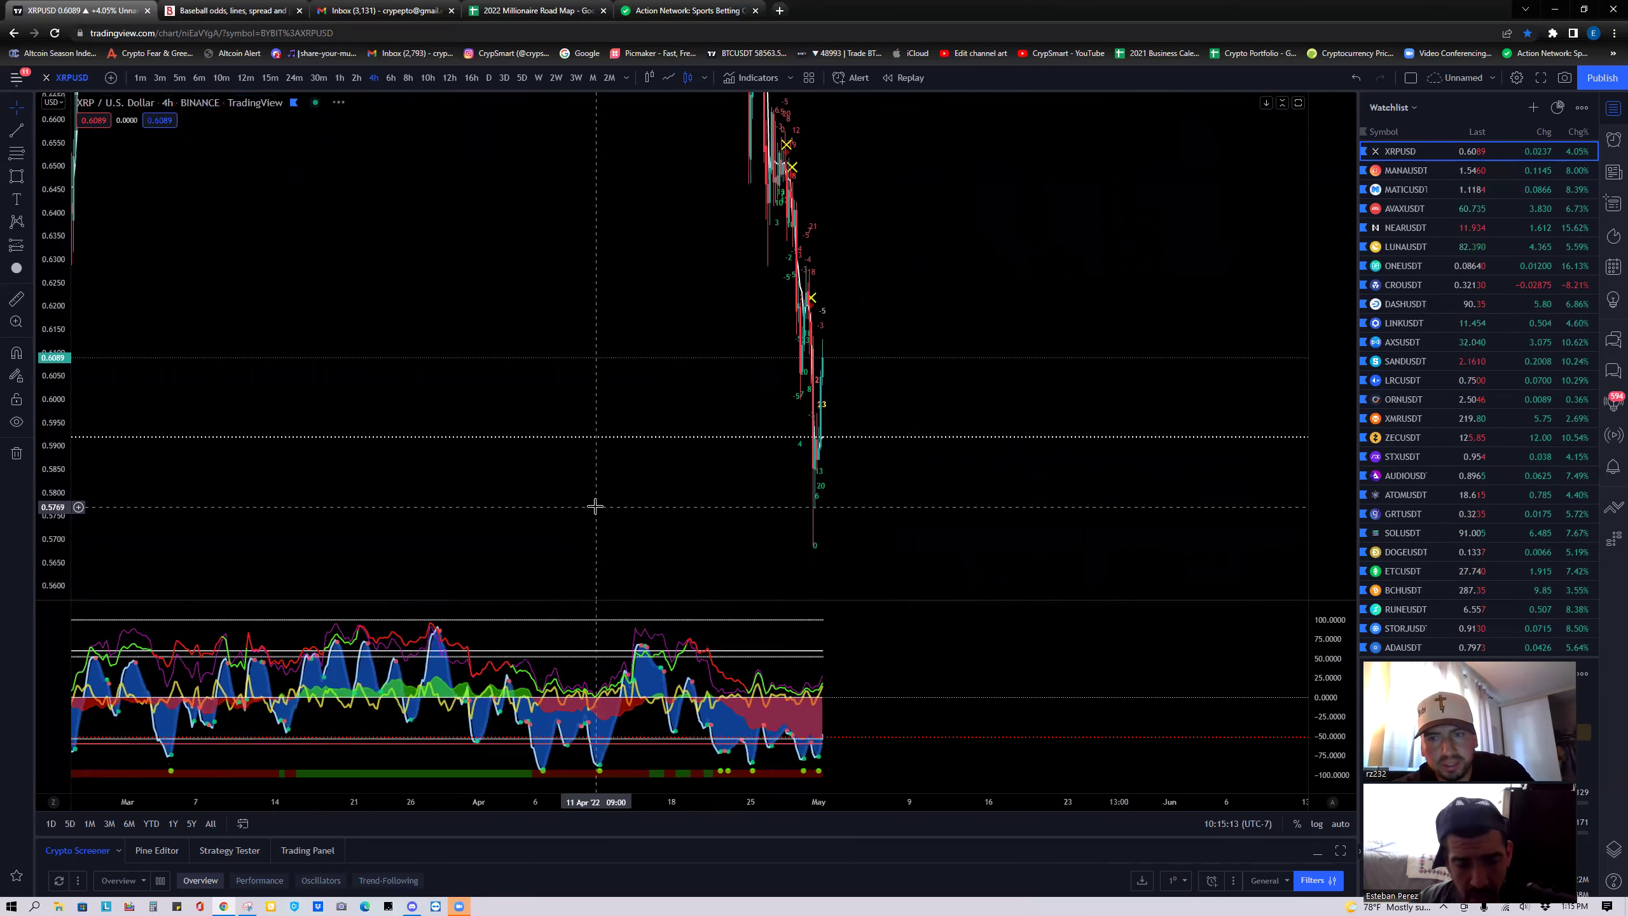
drag(54, 281, 470, 474)
scroll(467, 452, up, 5)
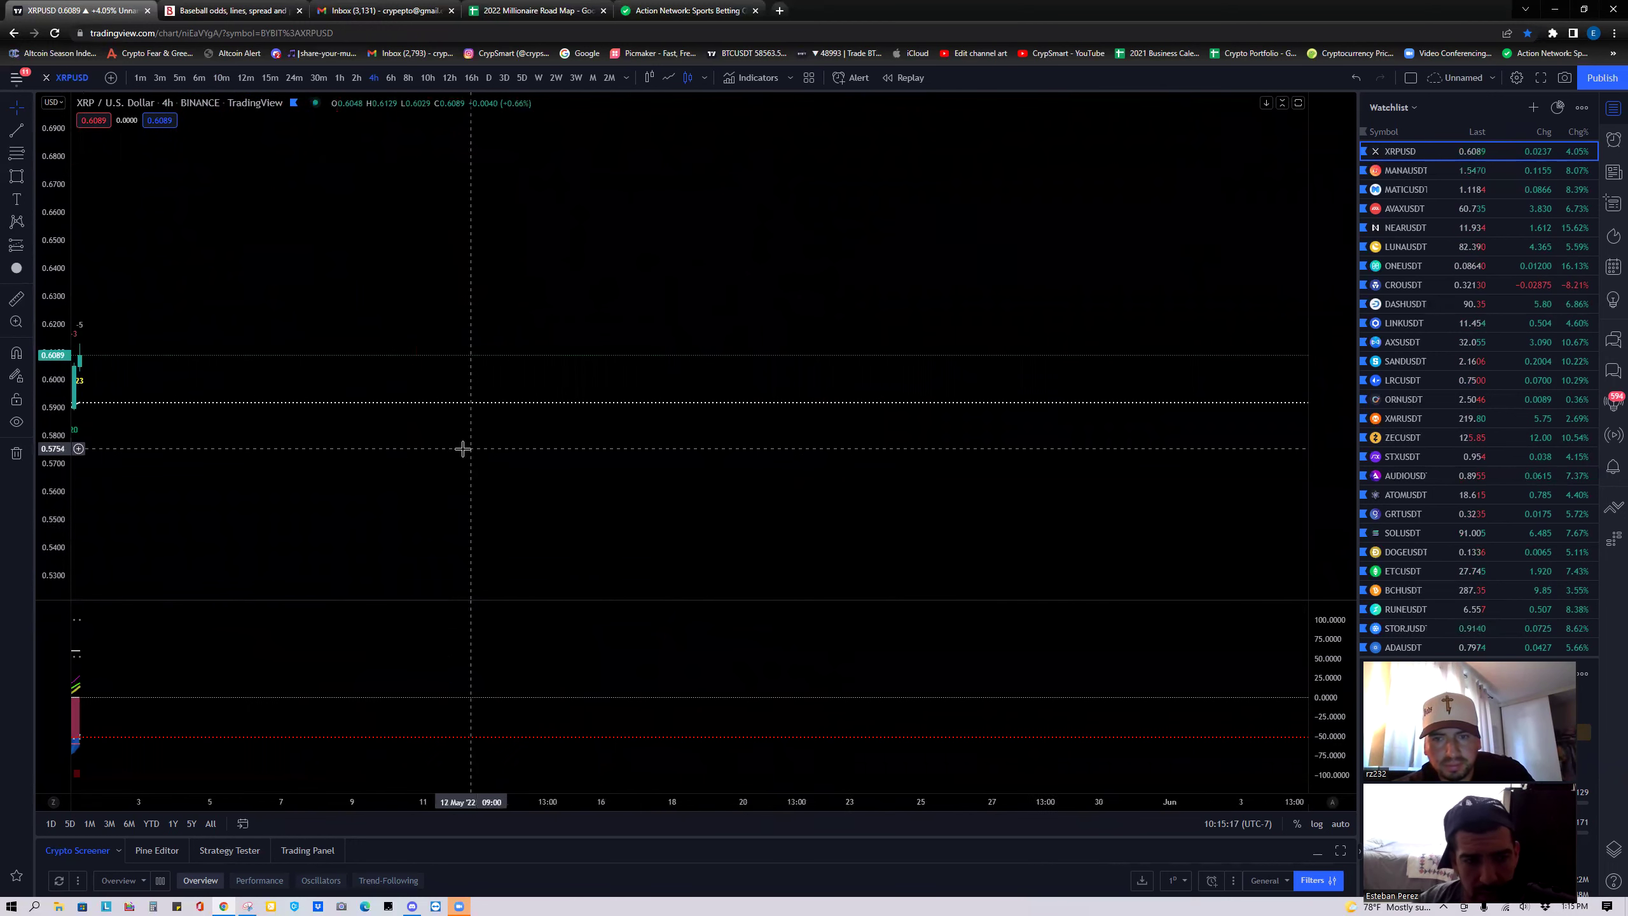
drag(538, 390, 793, 383)
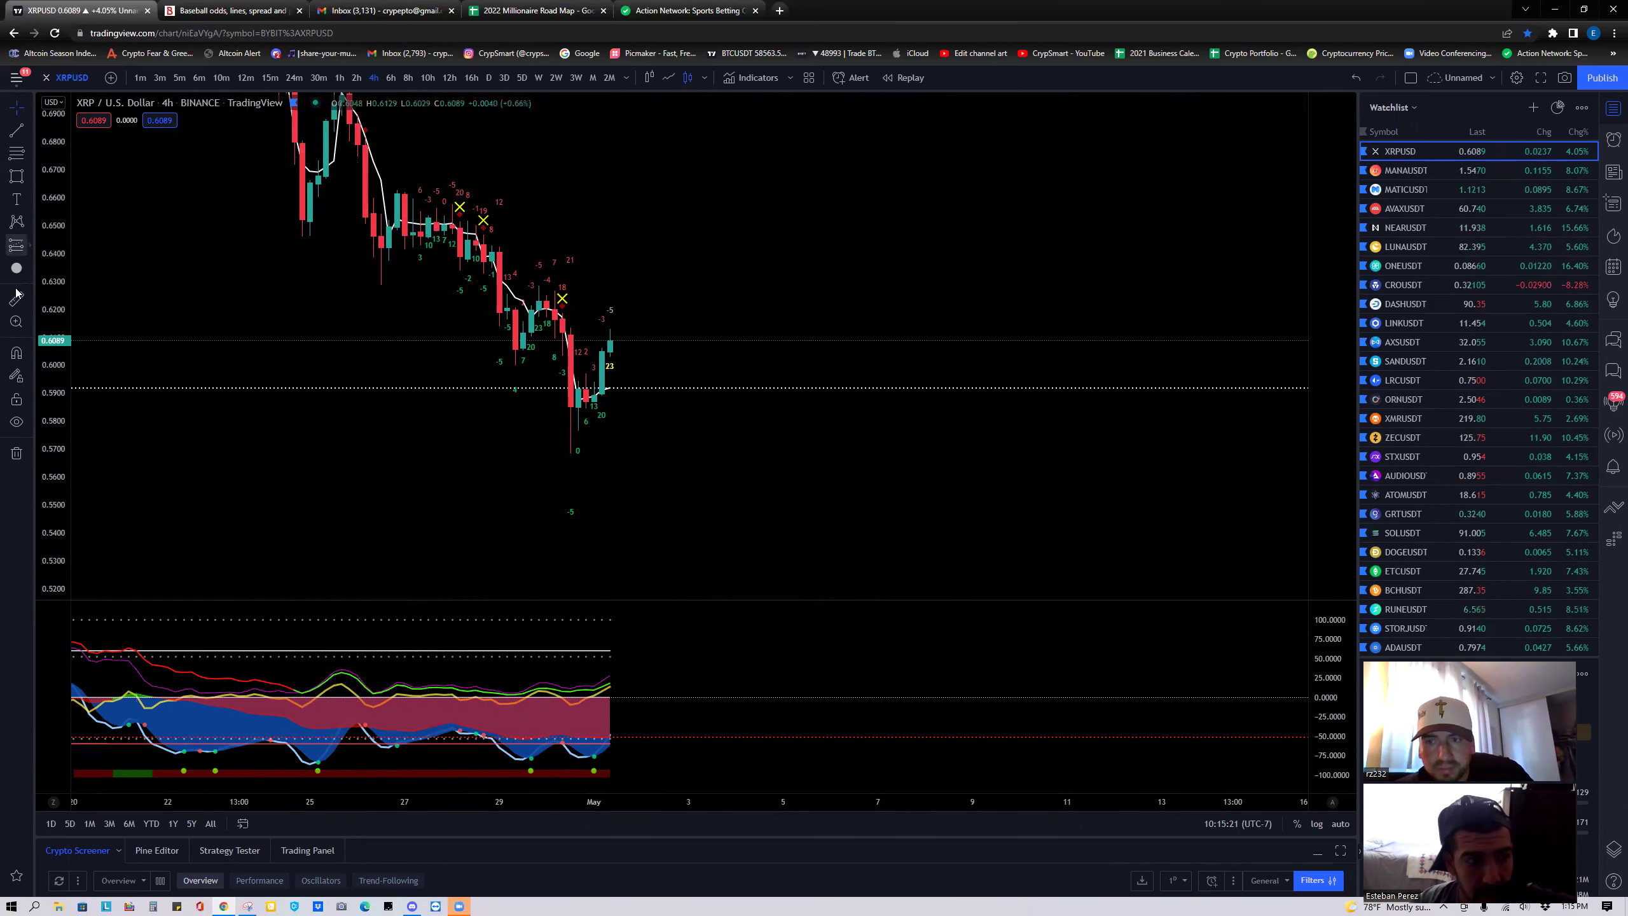
Draw a descending trendline above the highs from about 0.6651 on 27 April 01:00 to about 0.5950 on 2 May 17:00.
click(17, 132)
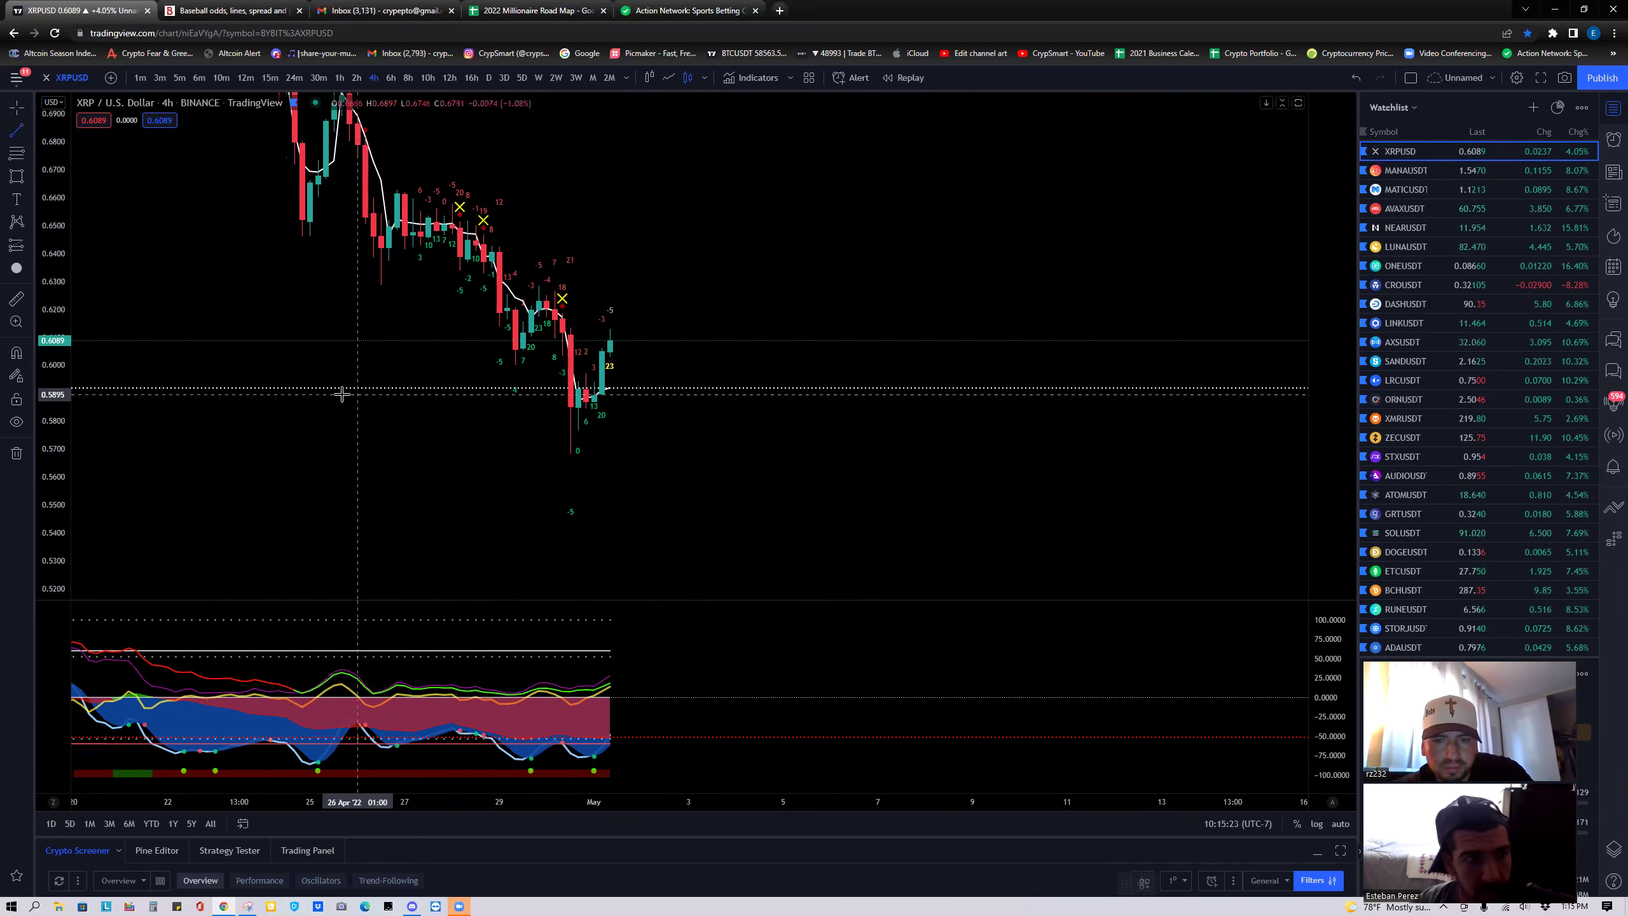
scroll(1516, 417, up, 3)
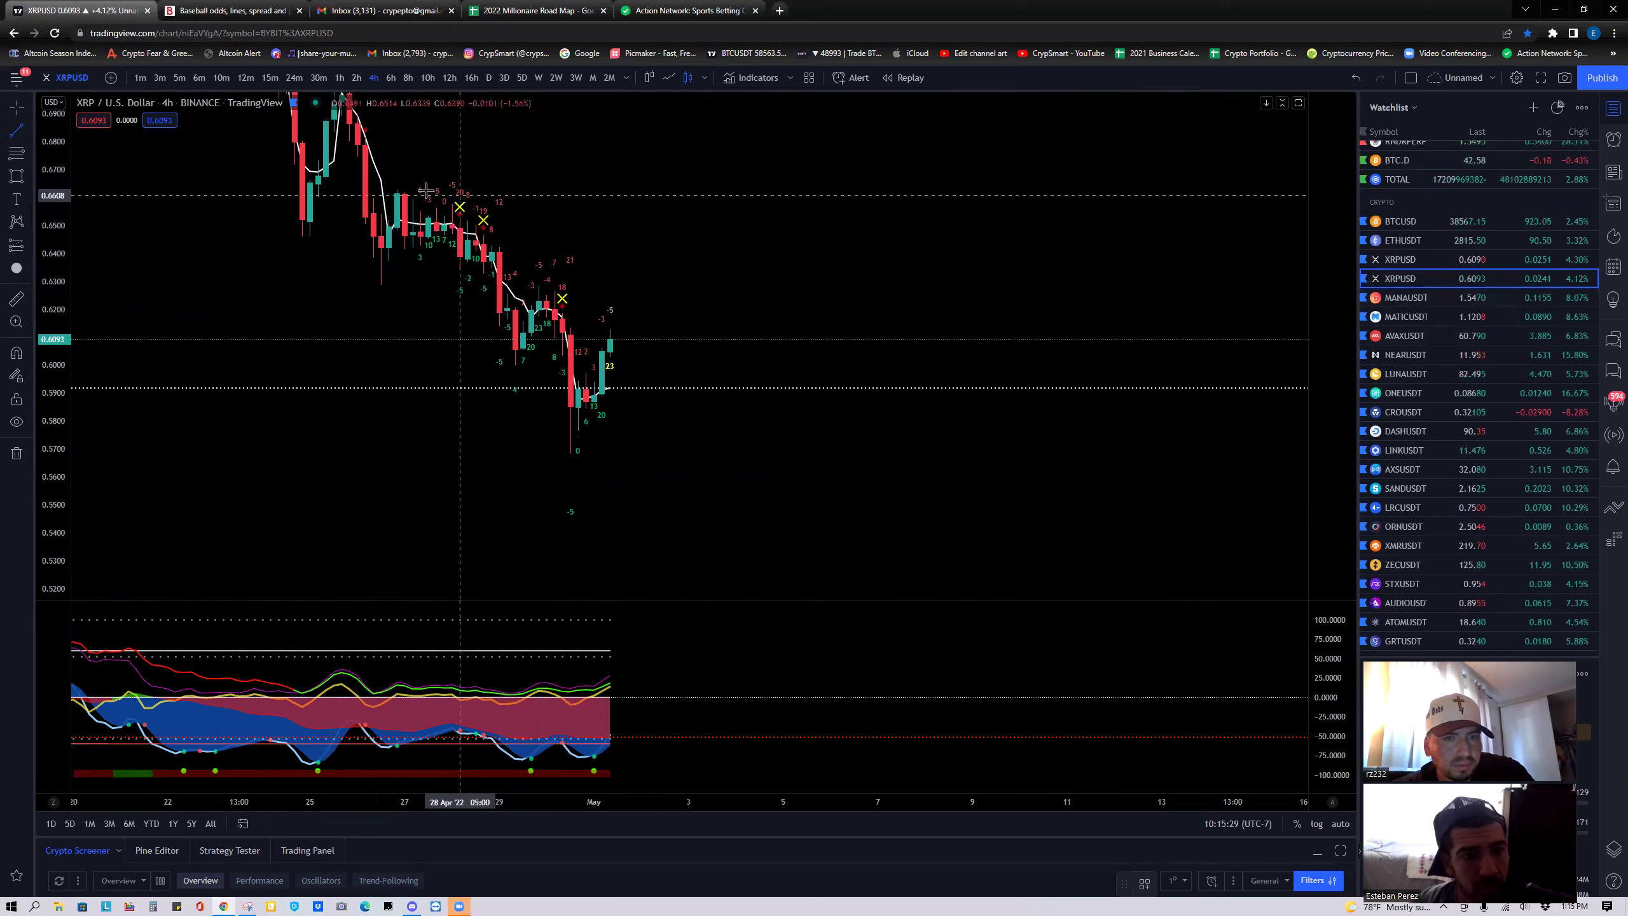
click(404, 194)
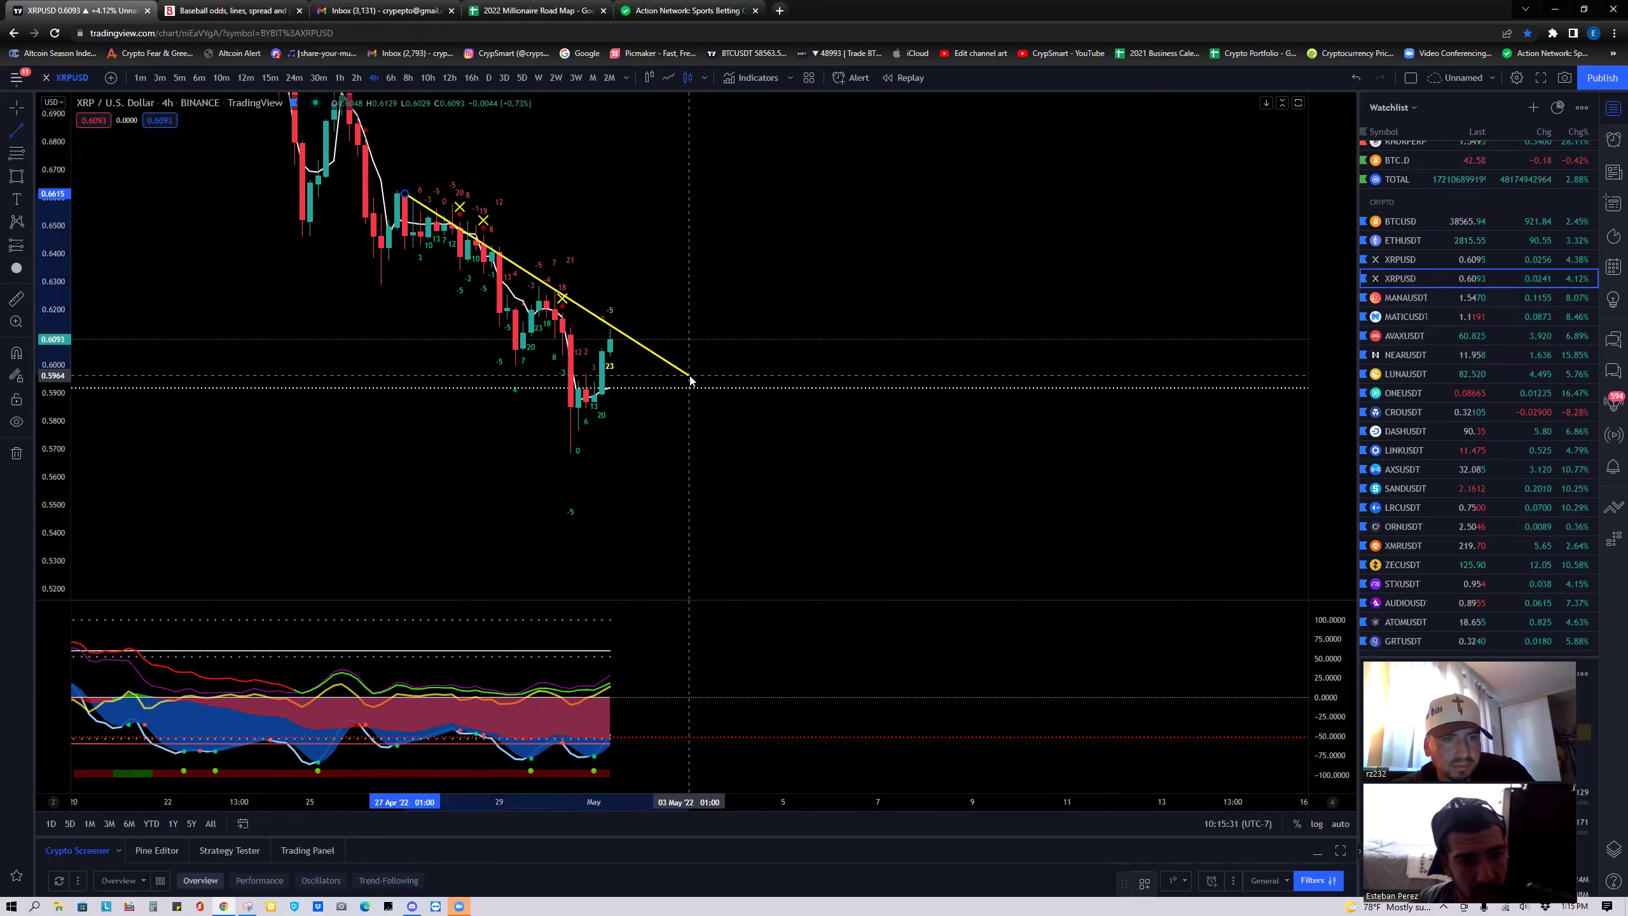
click(689, 374)
drag(407, 189, 418, 185)
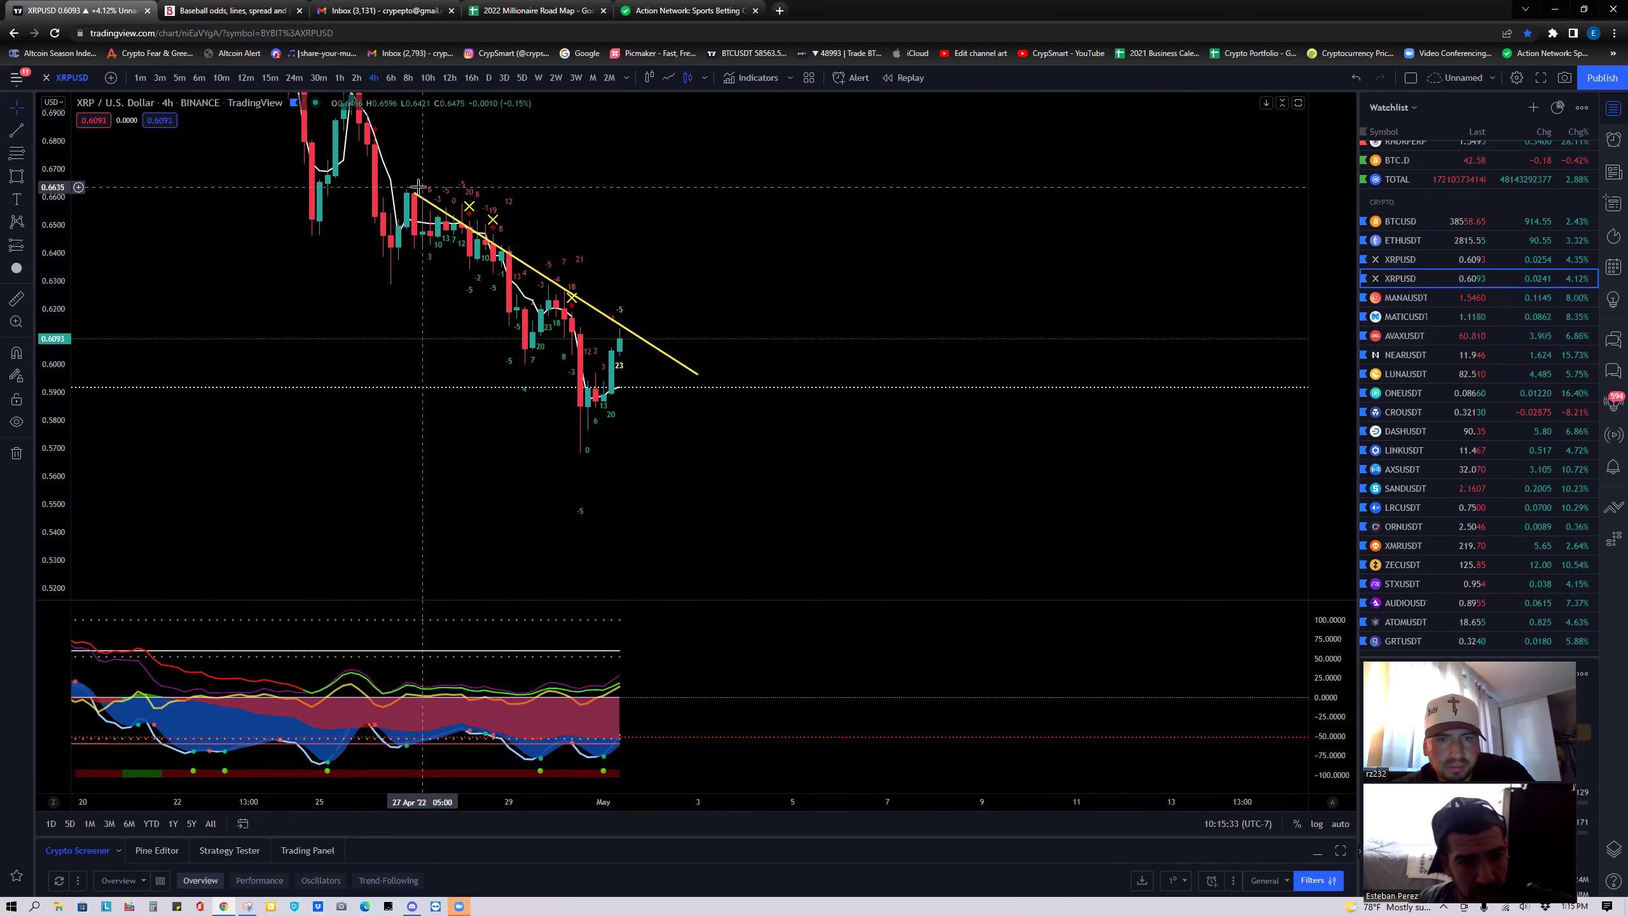
click(683, 379)
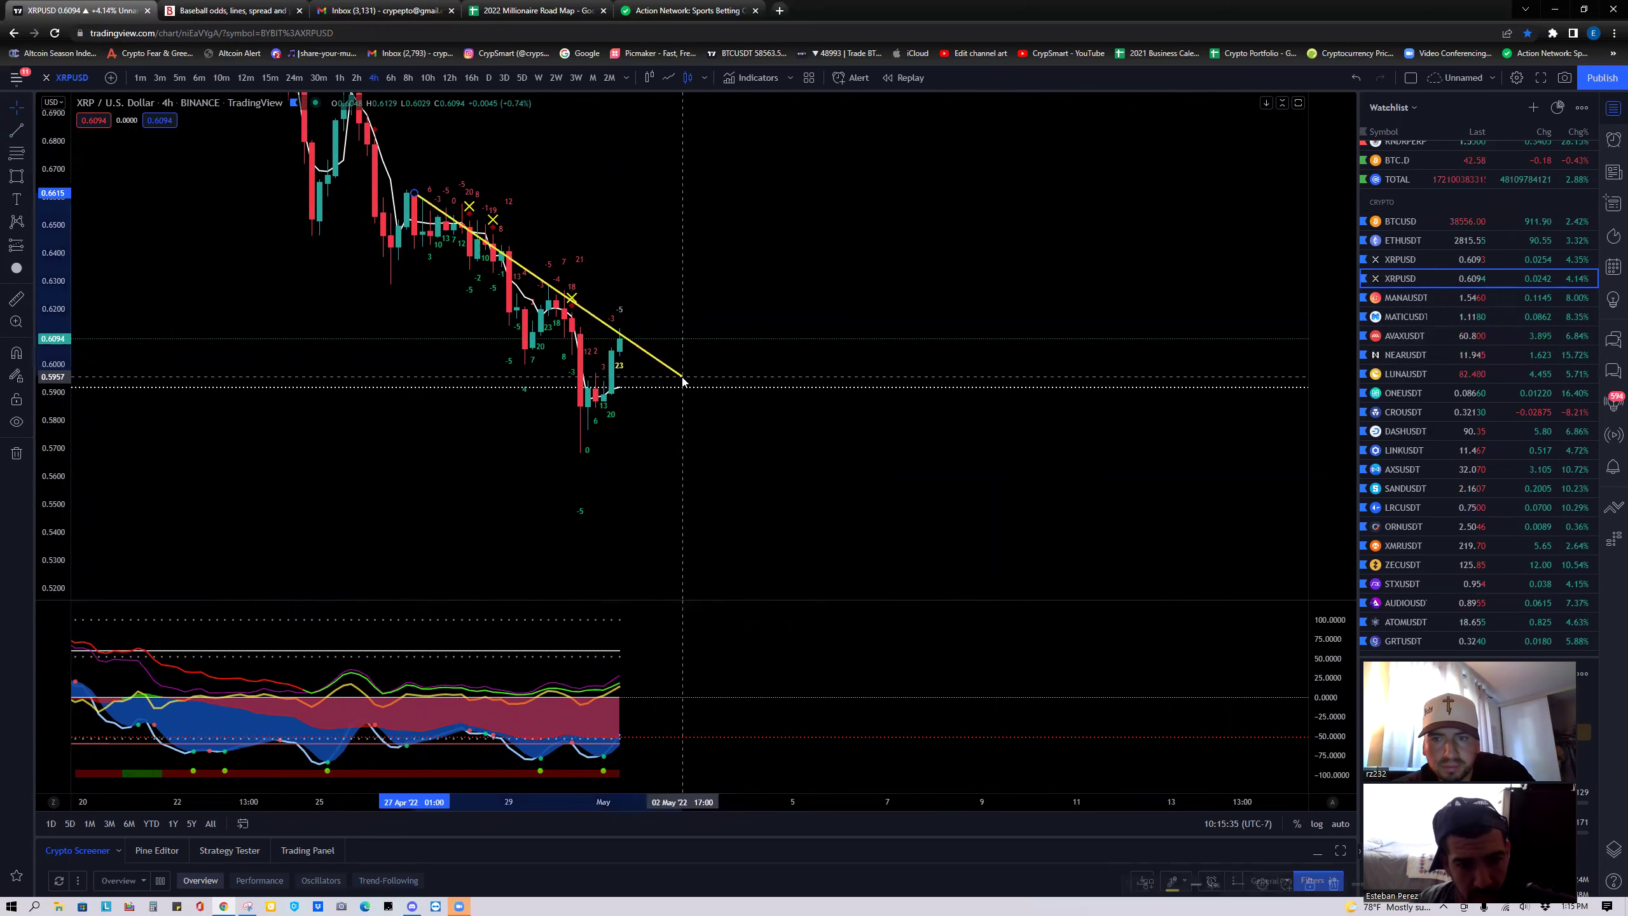
click(418, 186)
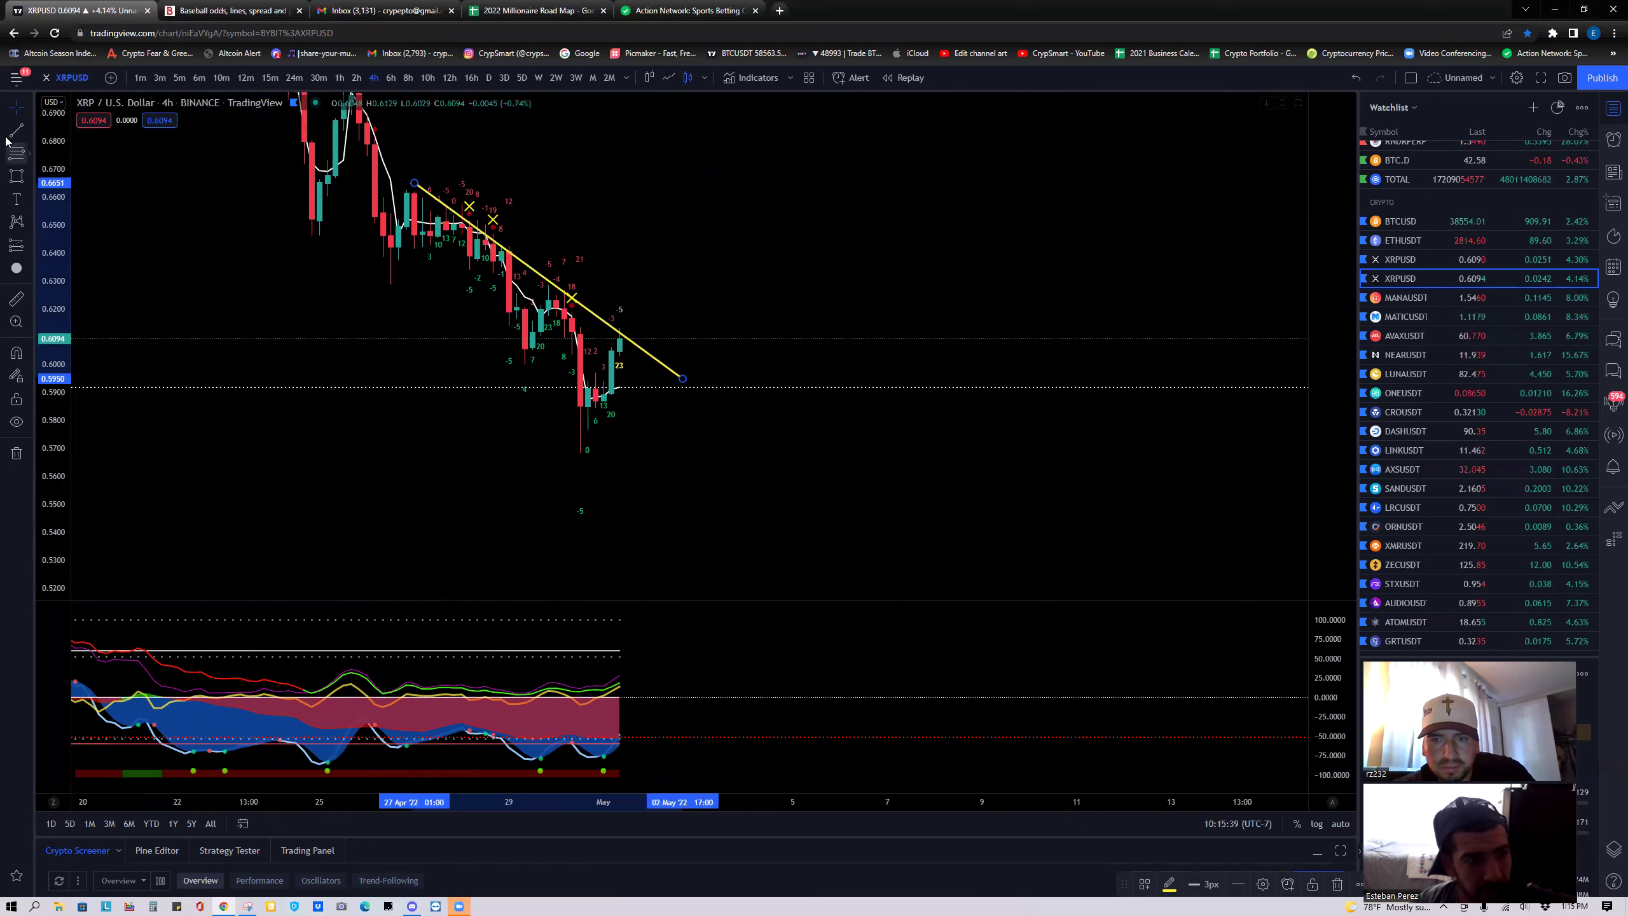
Draw a descending trendline below the lows from about 0.6403 on 26 April 09:00 to about 0.5581 on 1 May 21:00.
key(alt+t)
click(384, 251)
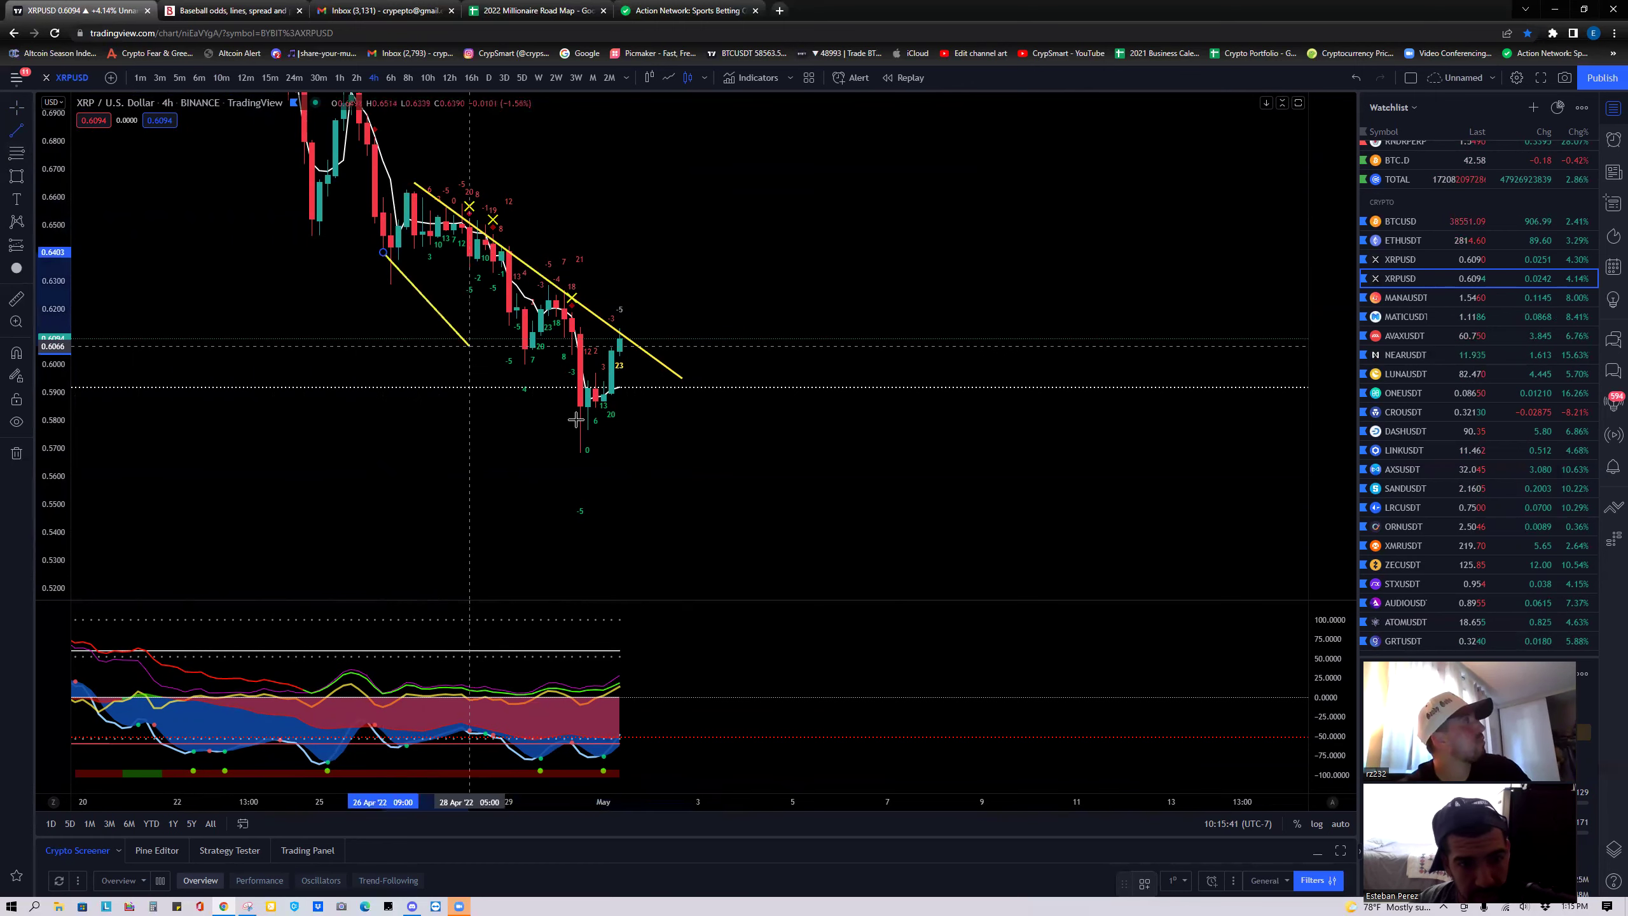
click(643, 481)
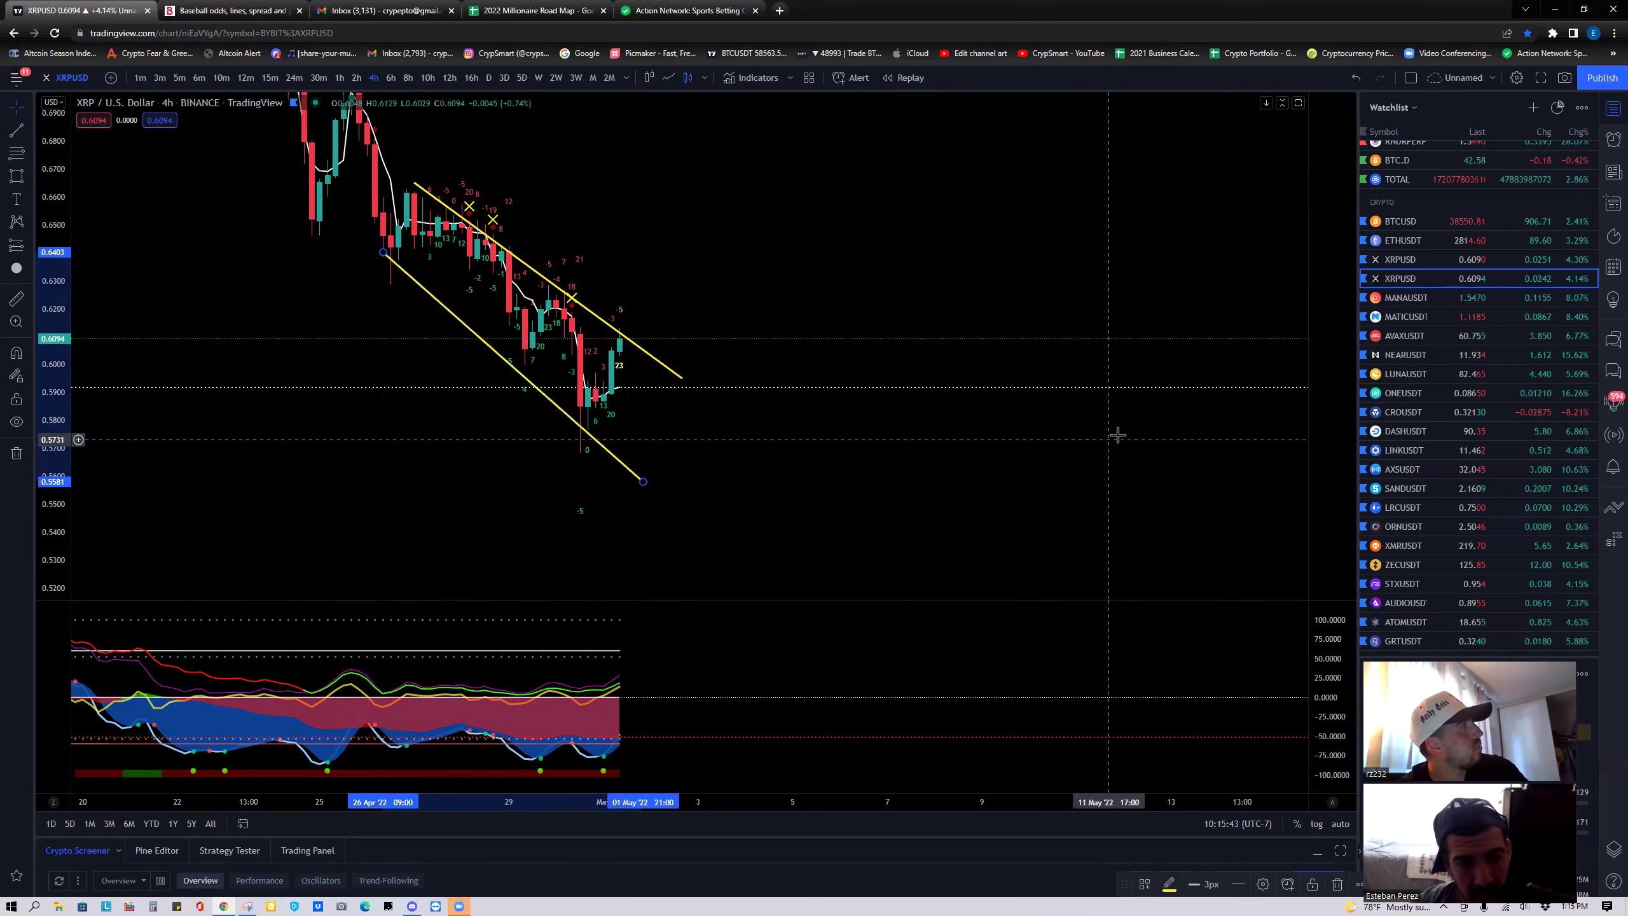
Try a freehand brush path from the latest candle above the upper trendline and back down near 0.59, and undo it.
scroll(379, 487, down, 2)
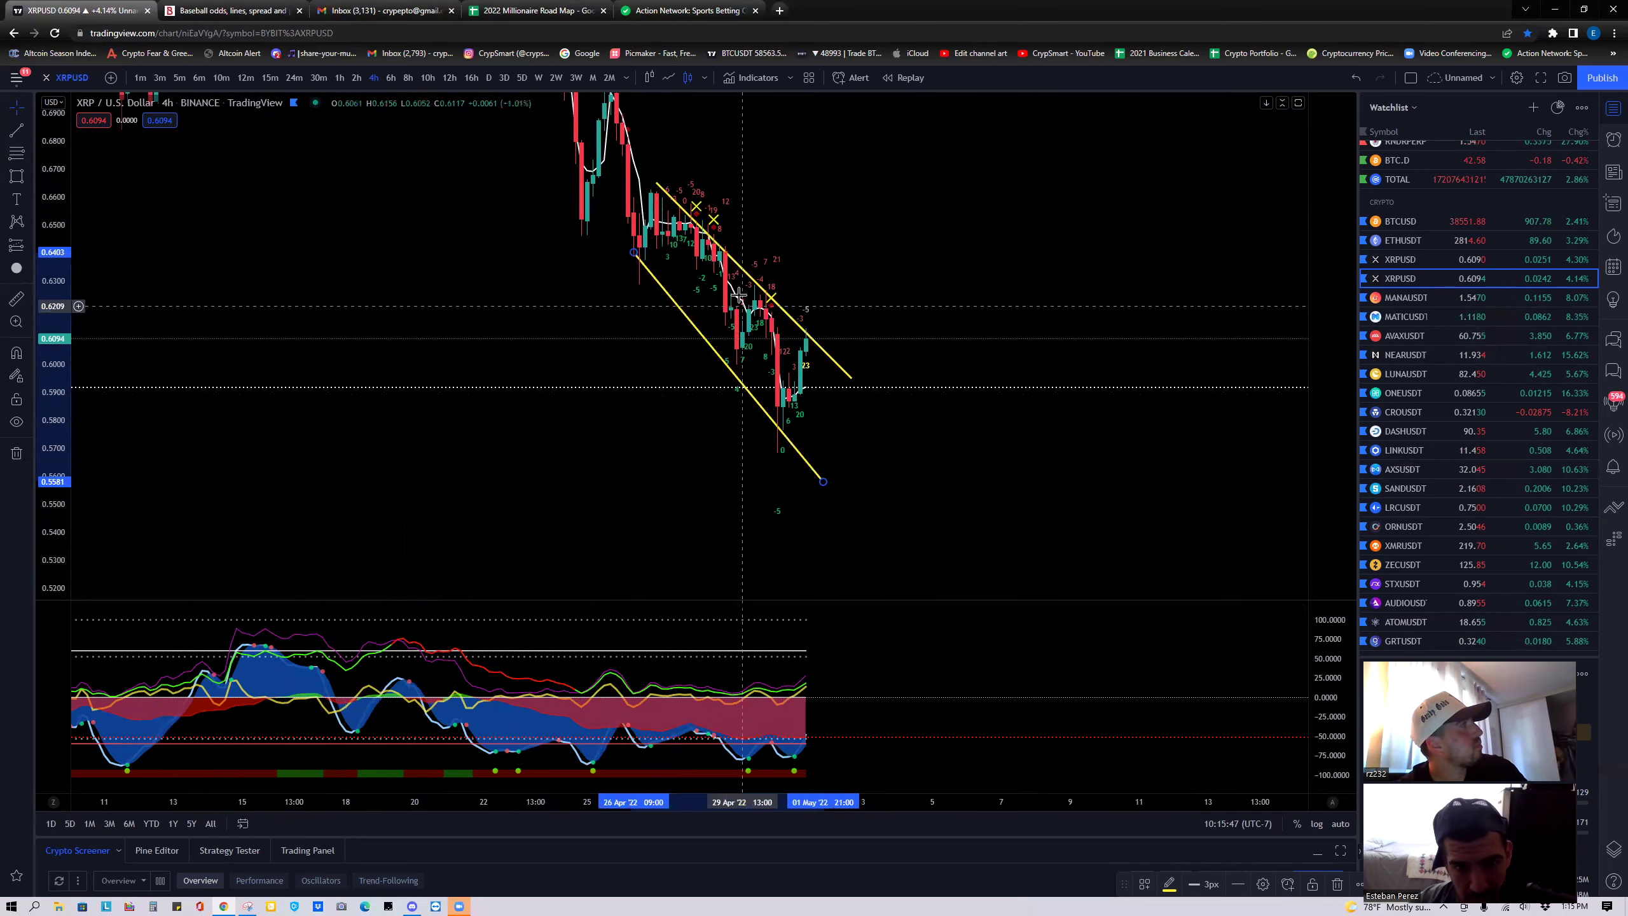
click(28, 177)
click(71, 176)
mouse_move(805, 350)
mouse_down()
mouse_move(823, 286)
mouse_move(846, 388)
mouse_move(864, 343)
mouse_up()
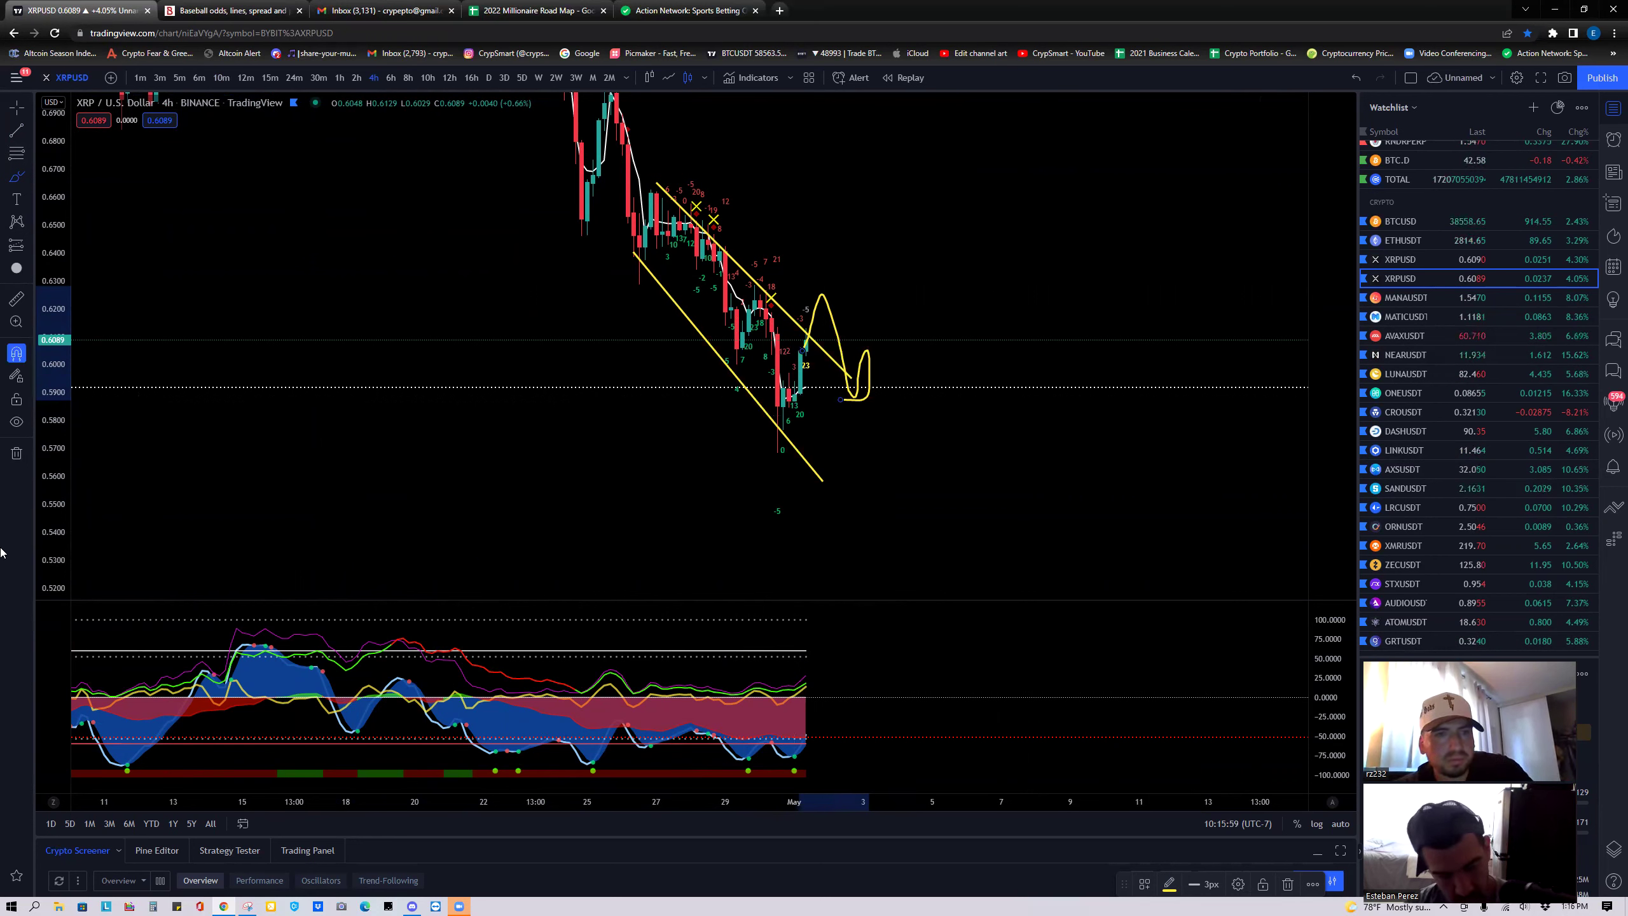
key(ctrl+z)
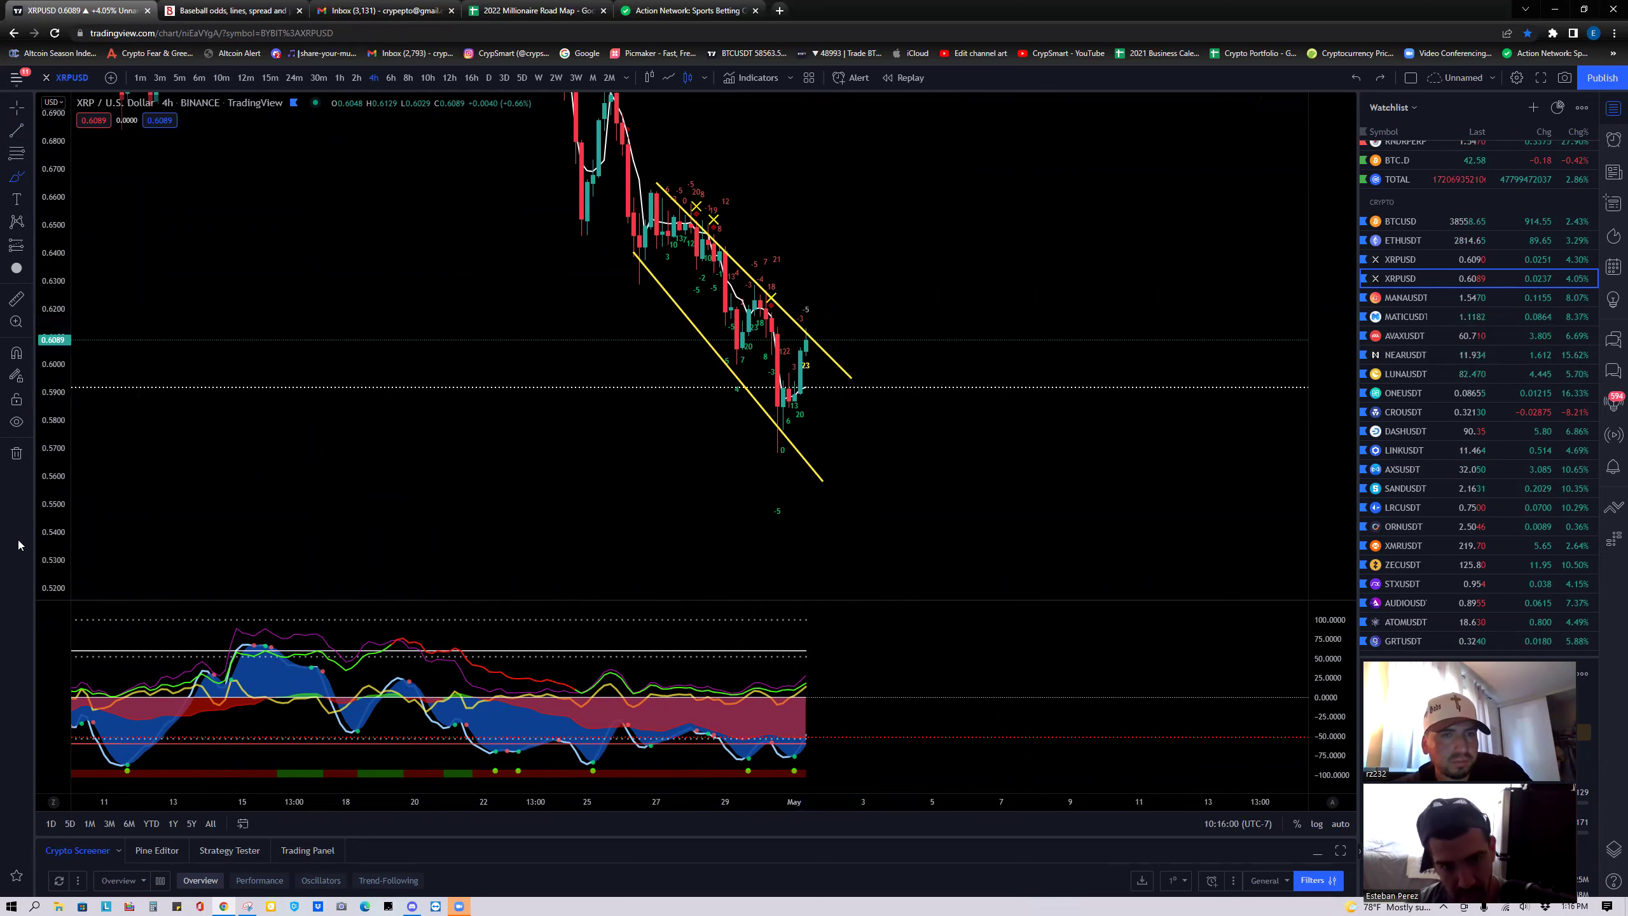
click(30, 110)
click(58, 108)
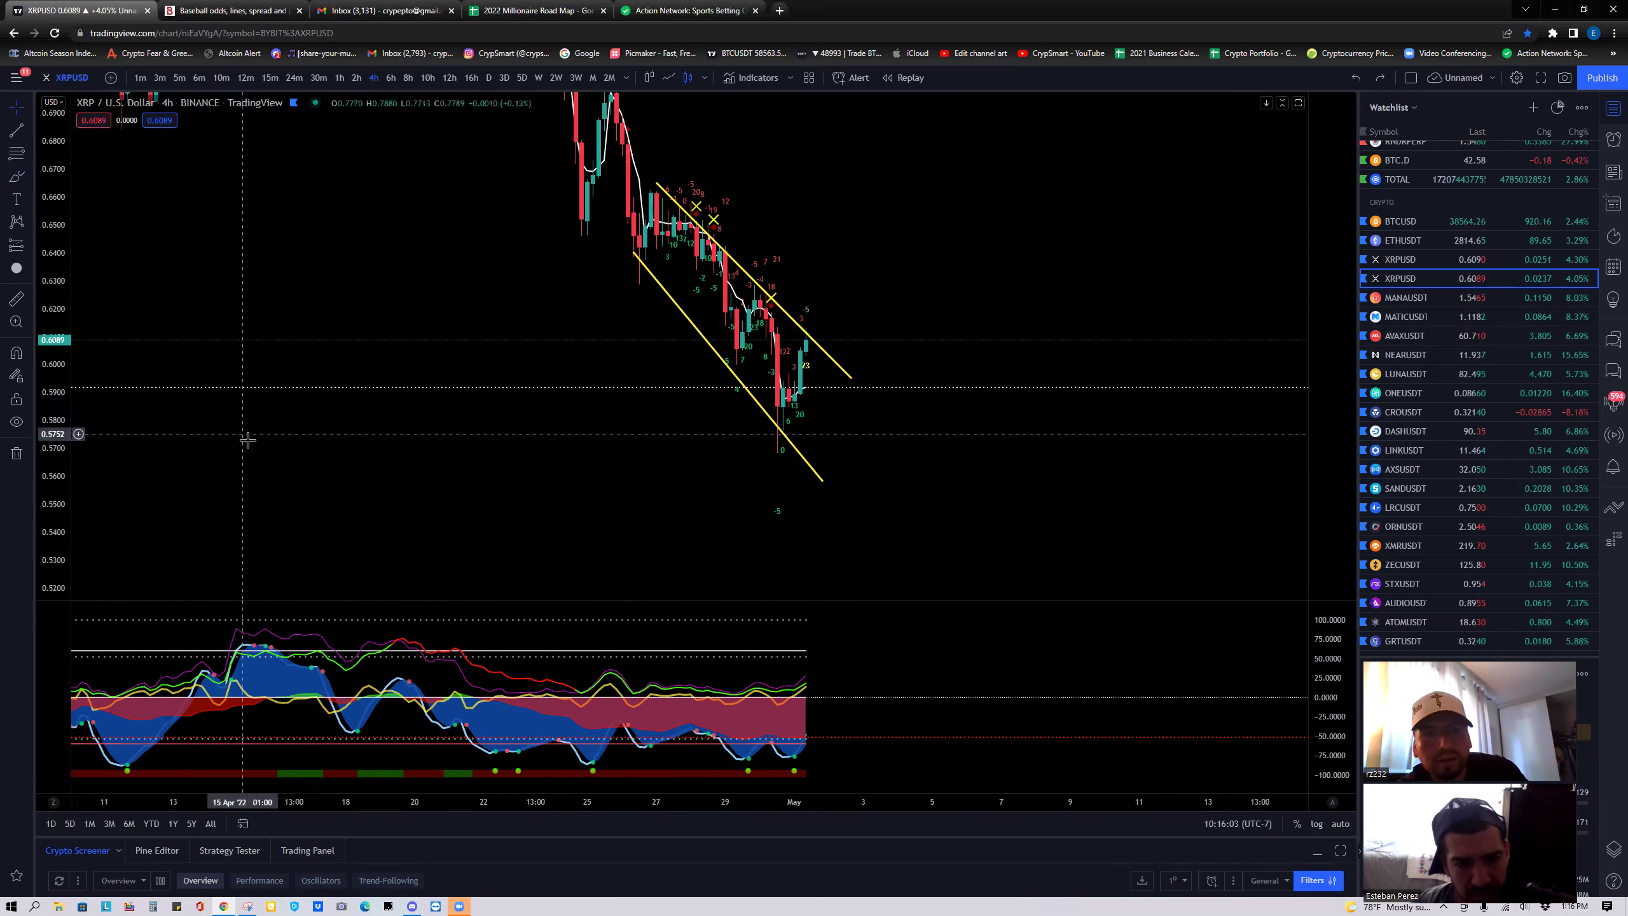
Compare the late-April decline on the 4-hour Binance XRP / U.S. Dollar chart with the January and February 2022 lows.
drag(52, 267, 341, 356)
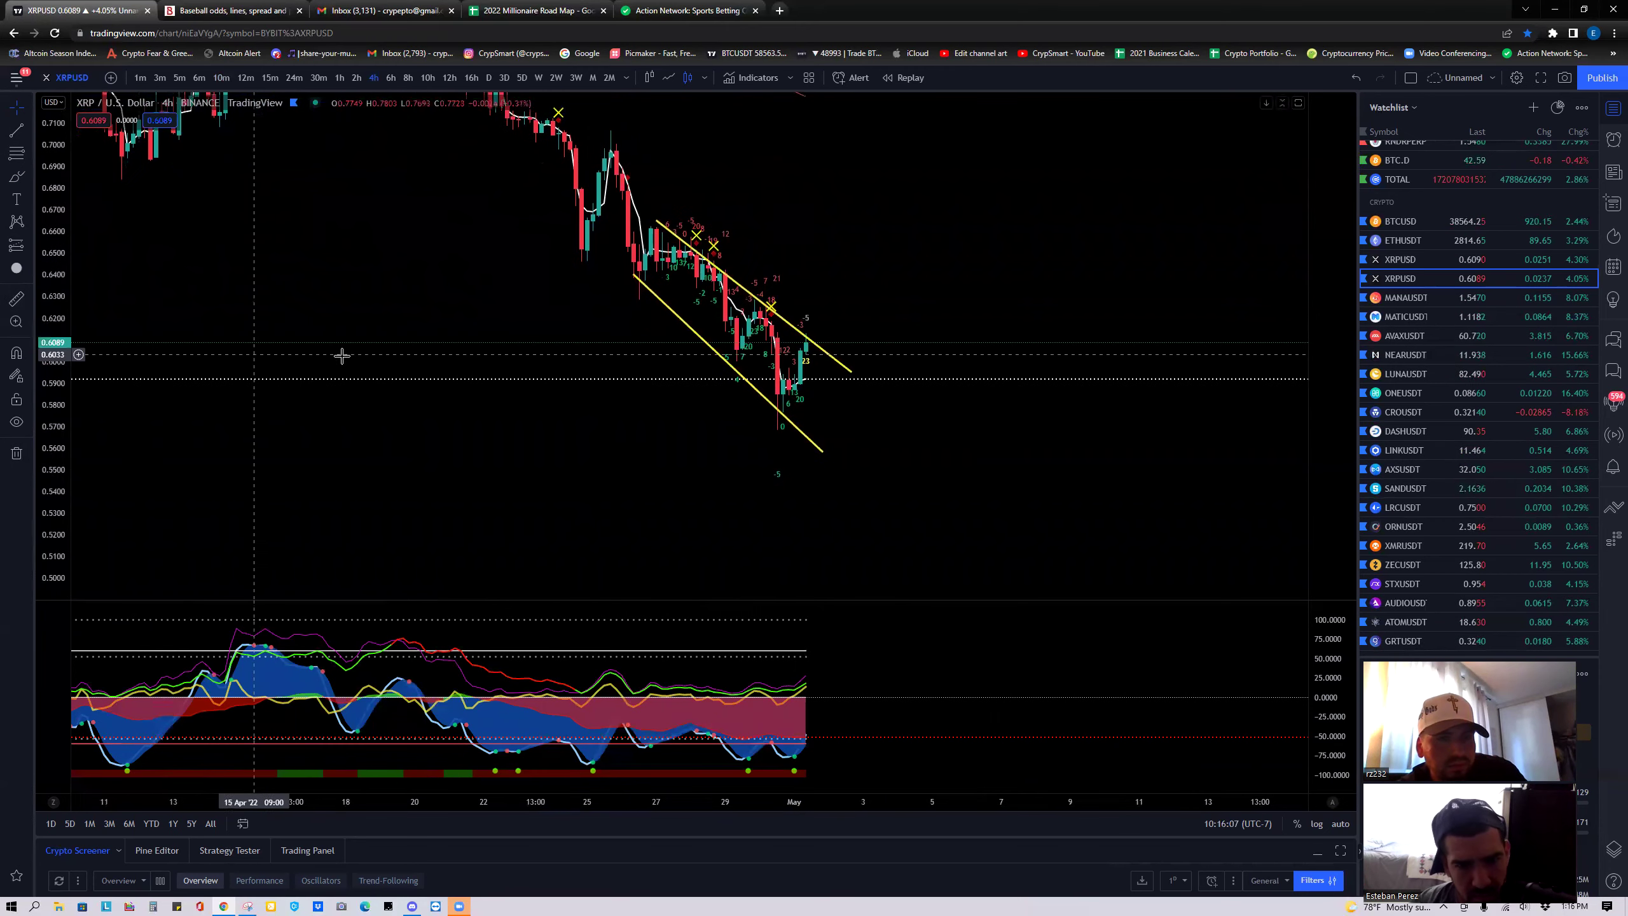
scroll(501, 539, down, 5)
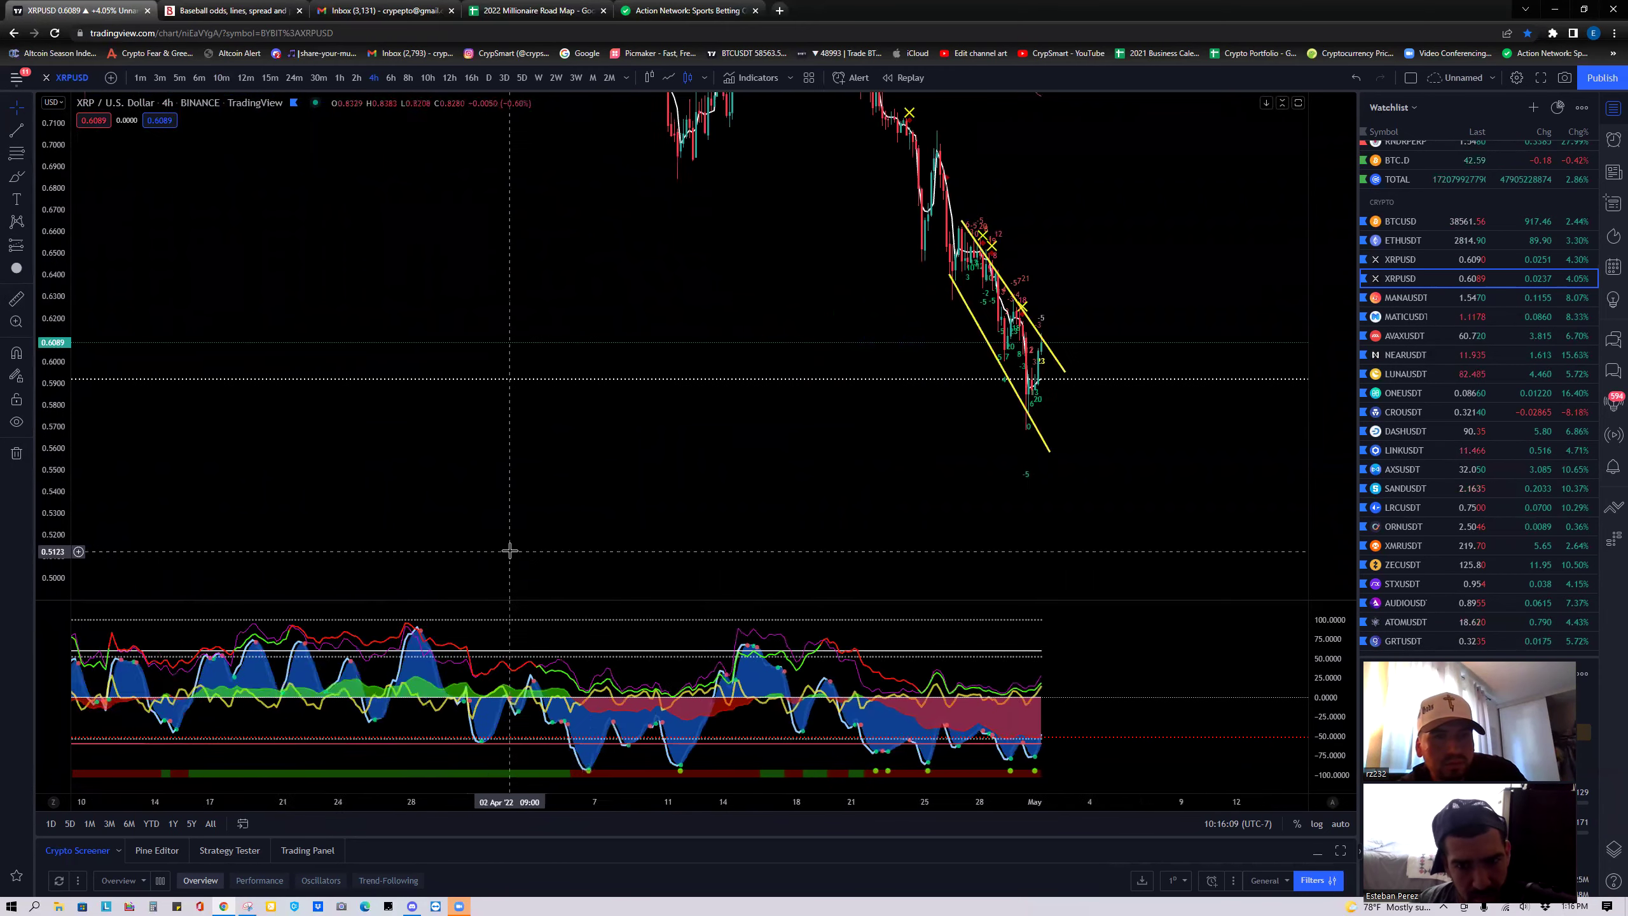
scroll(509, 550, down, 6)
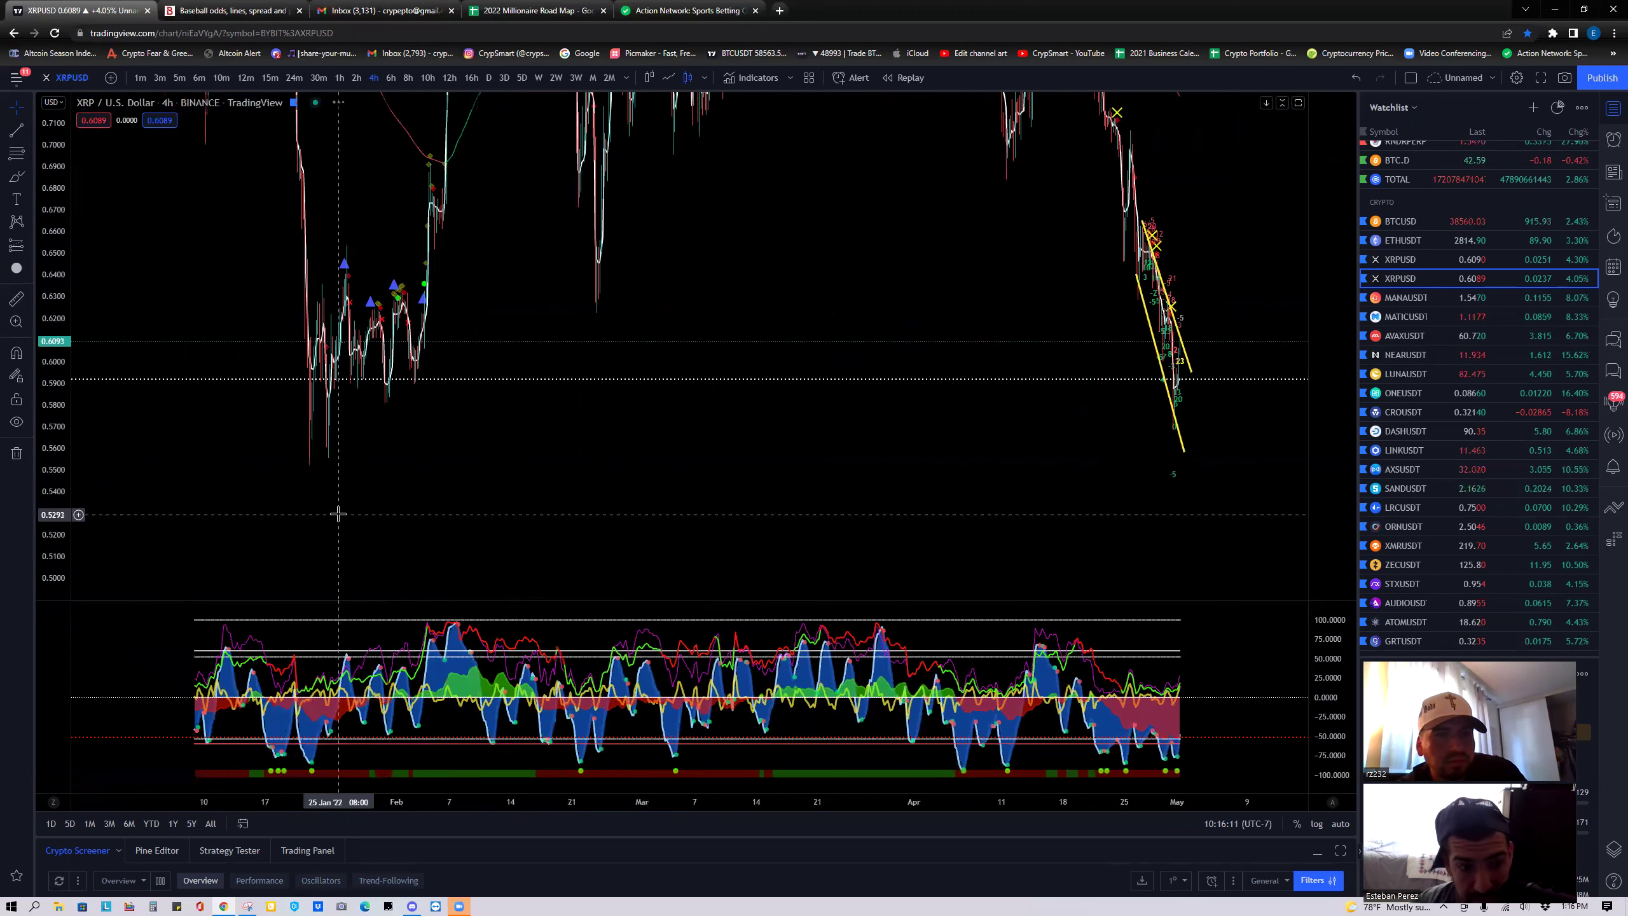
drag(338, 514, 361, 508)
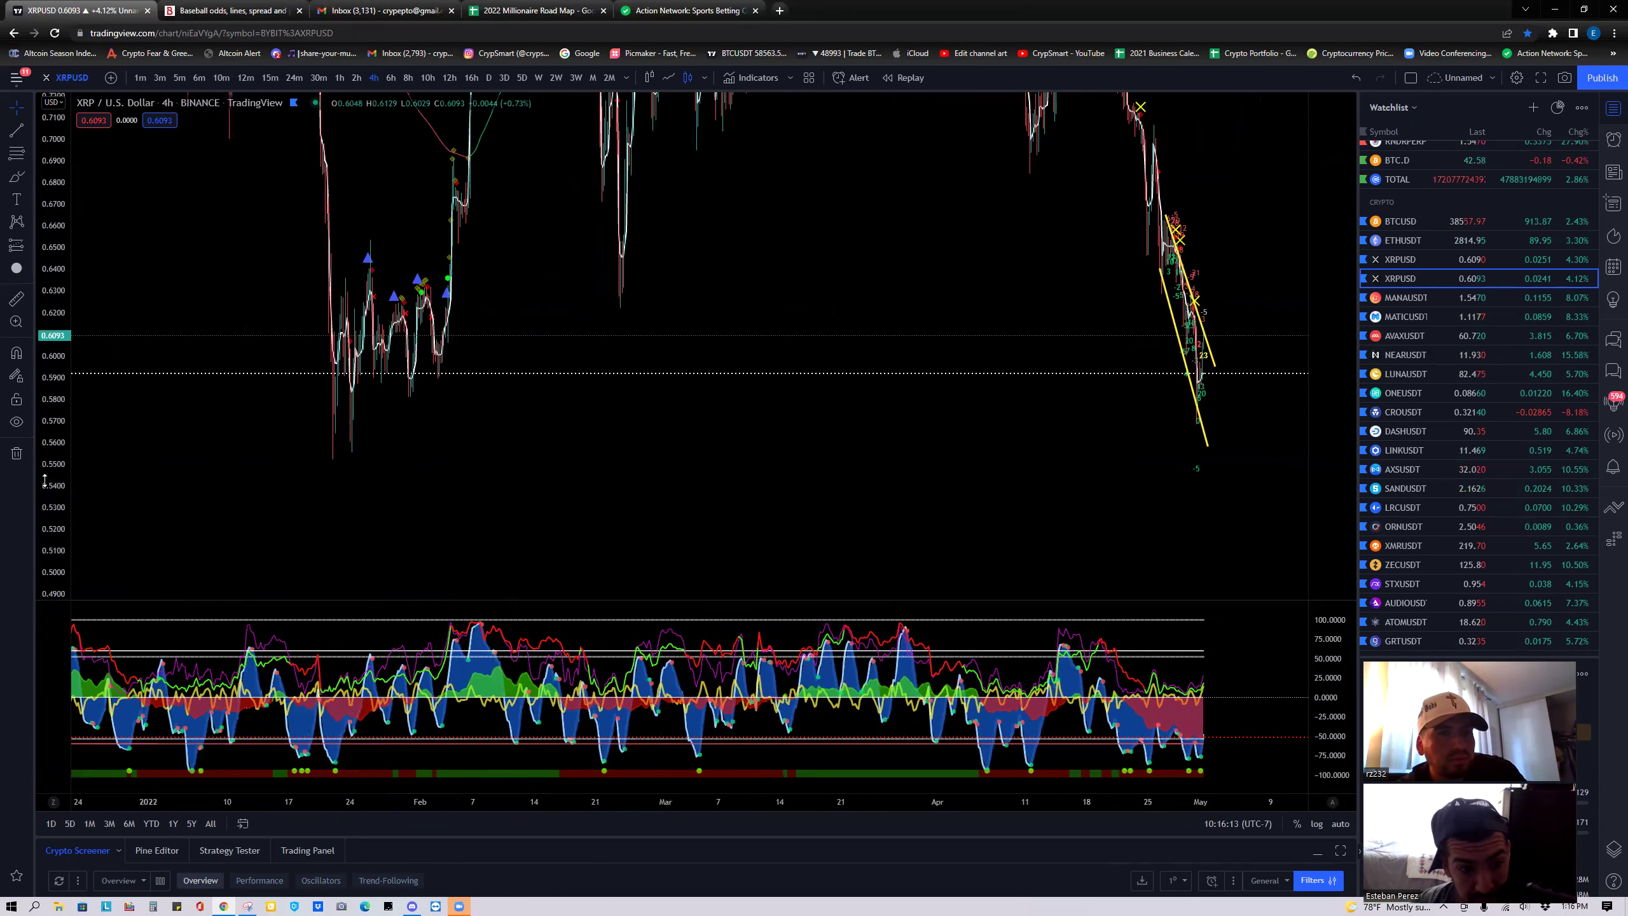
drag(45, 479, 47, 532)
scroll(345, 545, down, 4)
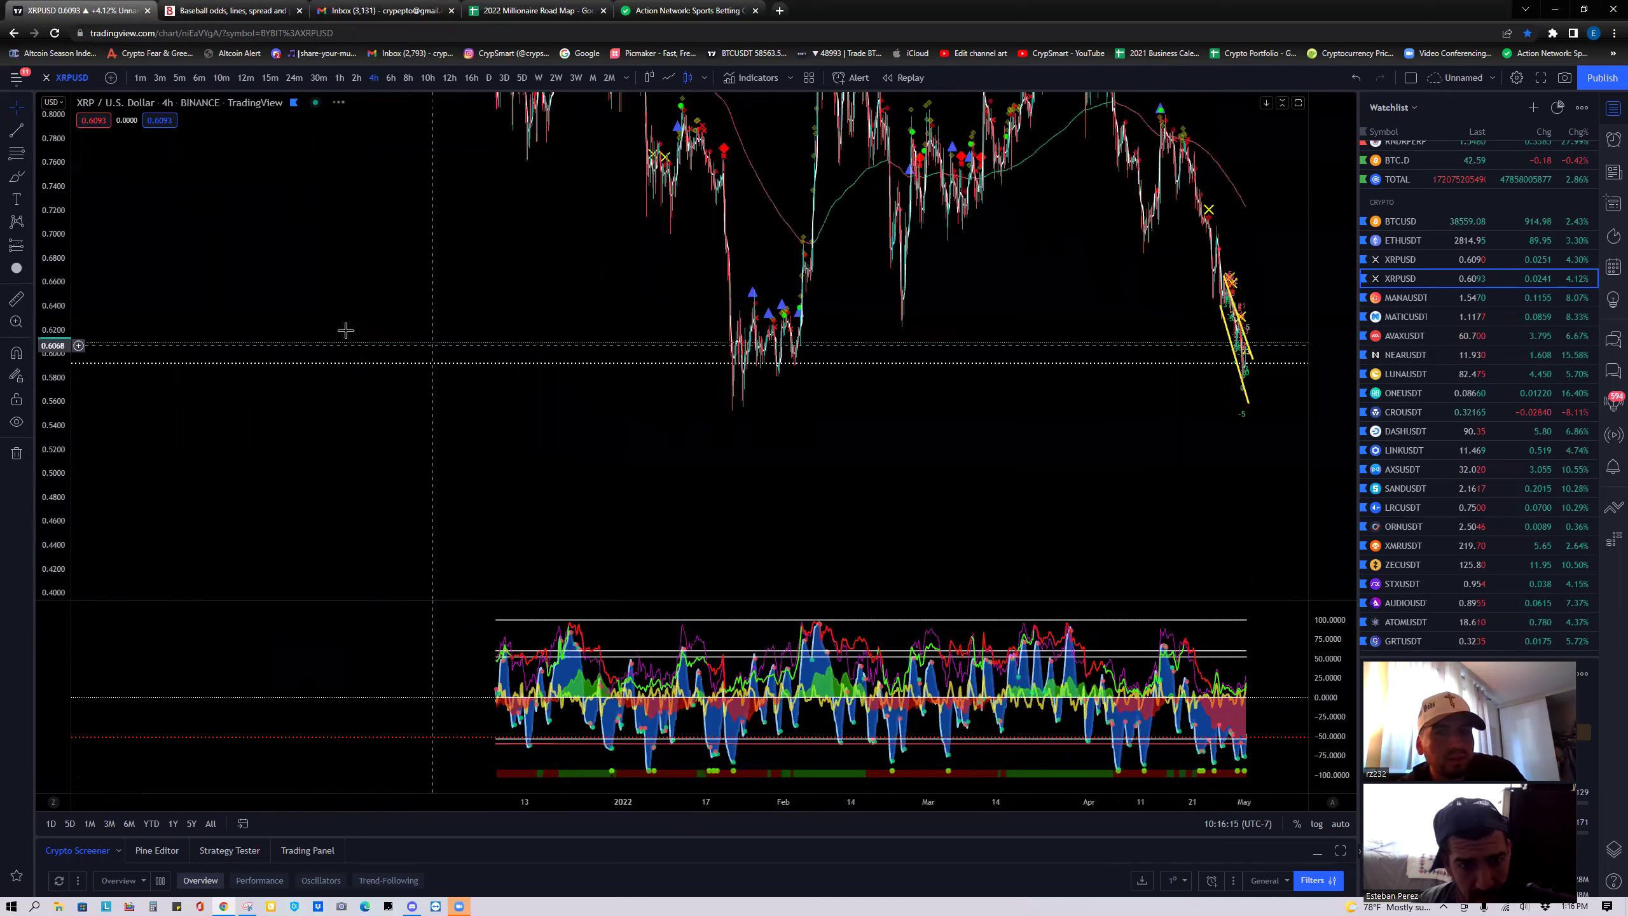
Switch the Binance XRP / U.S. Dollar chart to the daily timeframe and examine its price history from 2018 to May 2022.
click(489, 80)
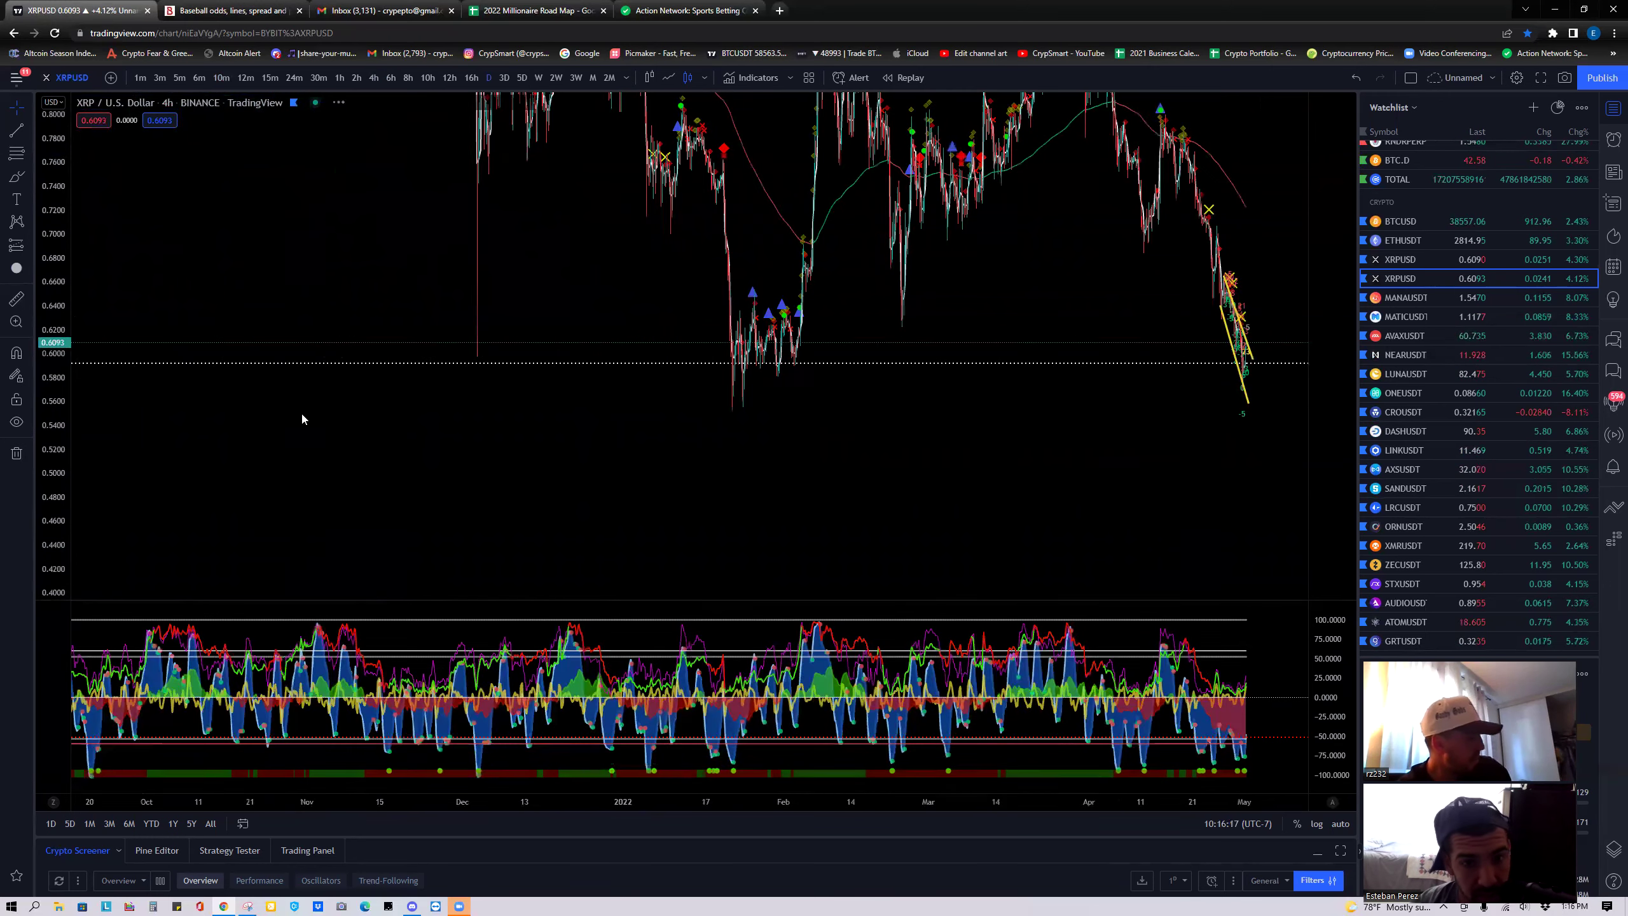
drag(59, 250, 58, 366)
scroll(616, 558, down, 3)
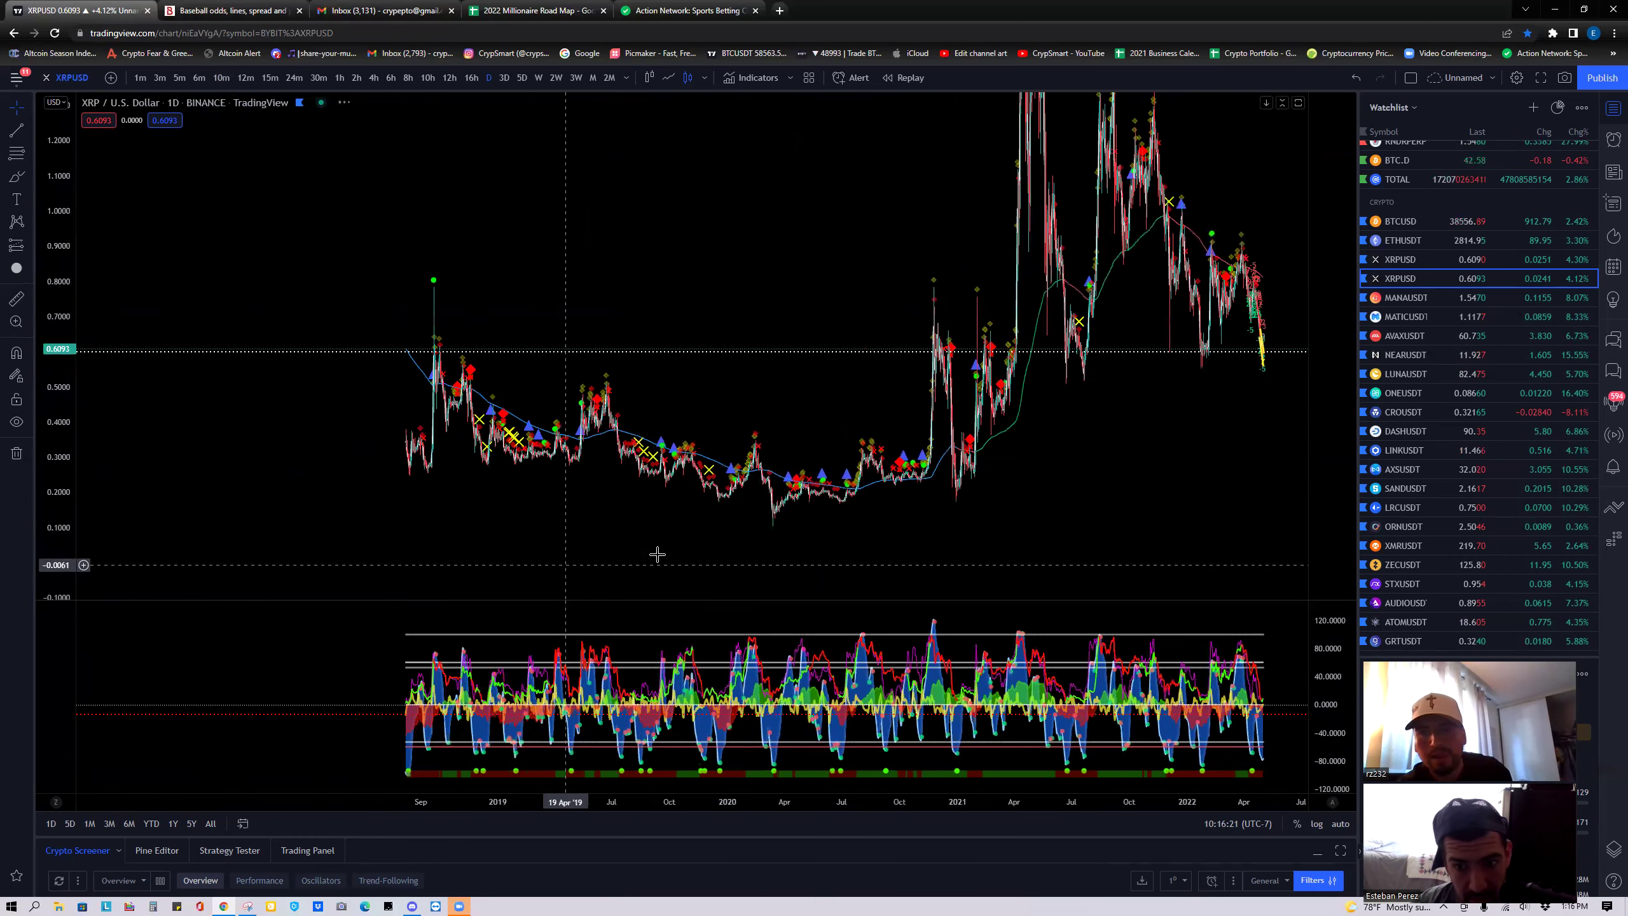
scroll(824, 551, up, 5)
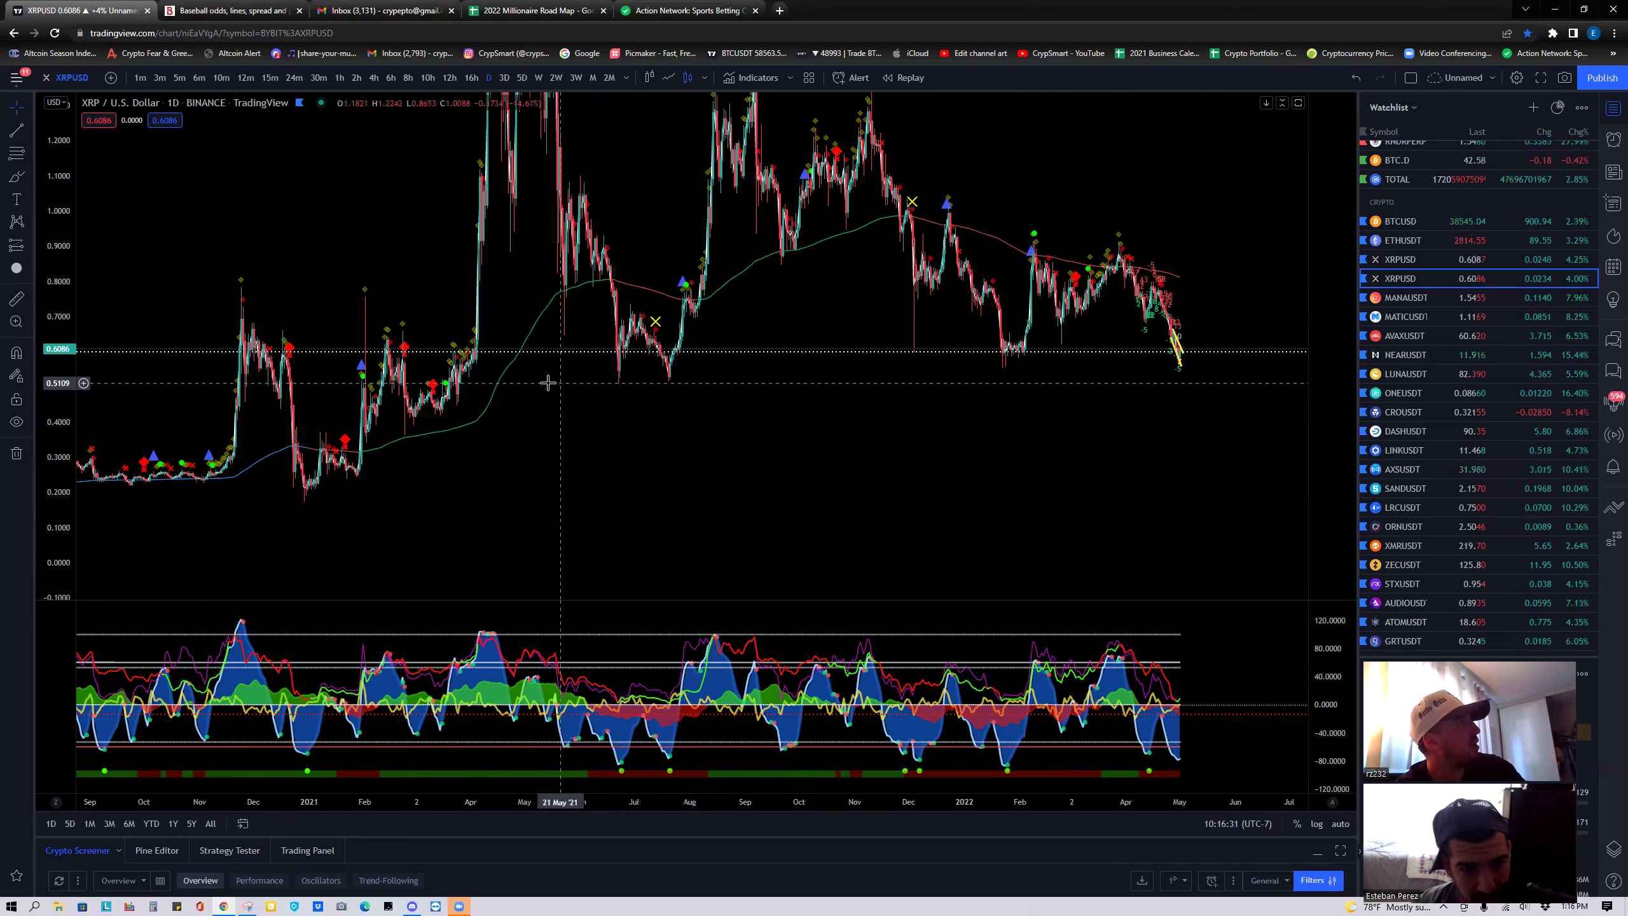
drag(965, 388, 570, 466)
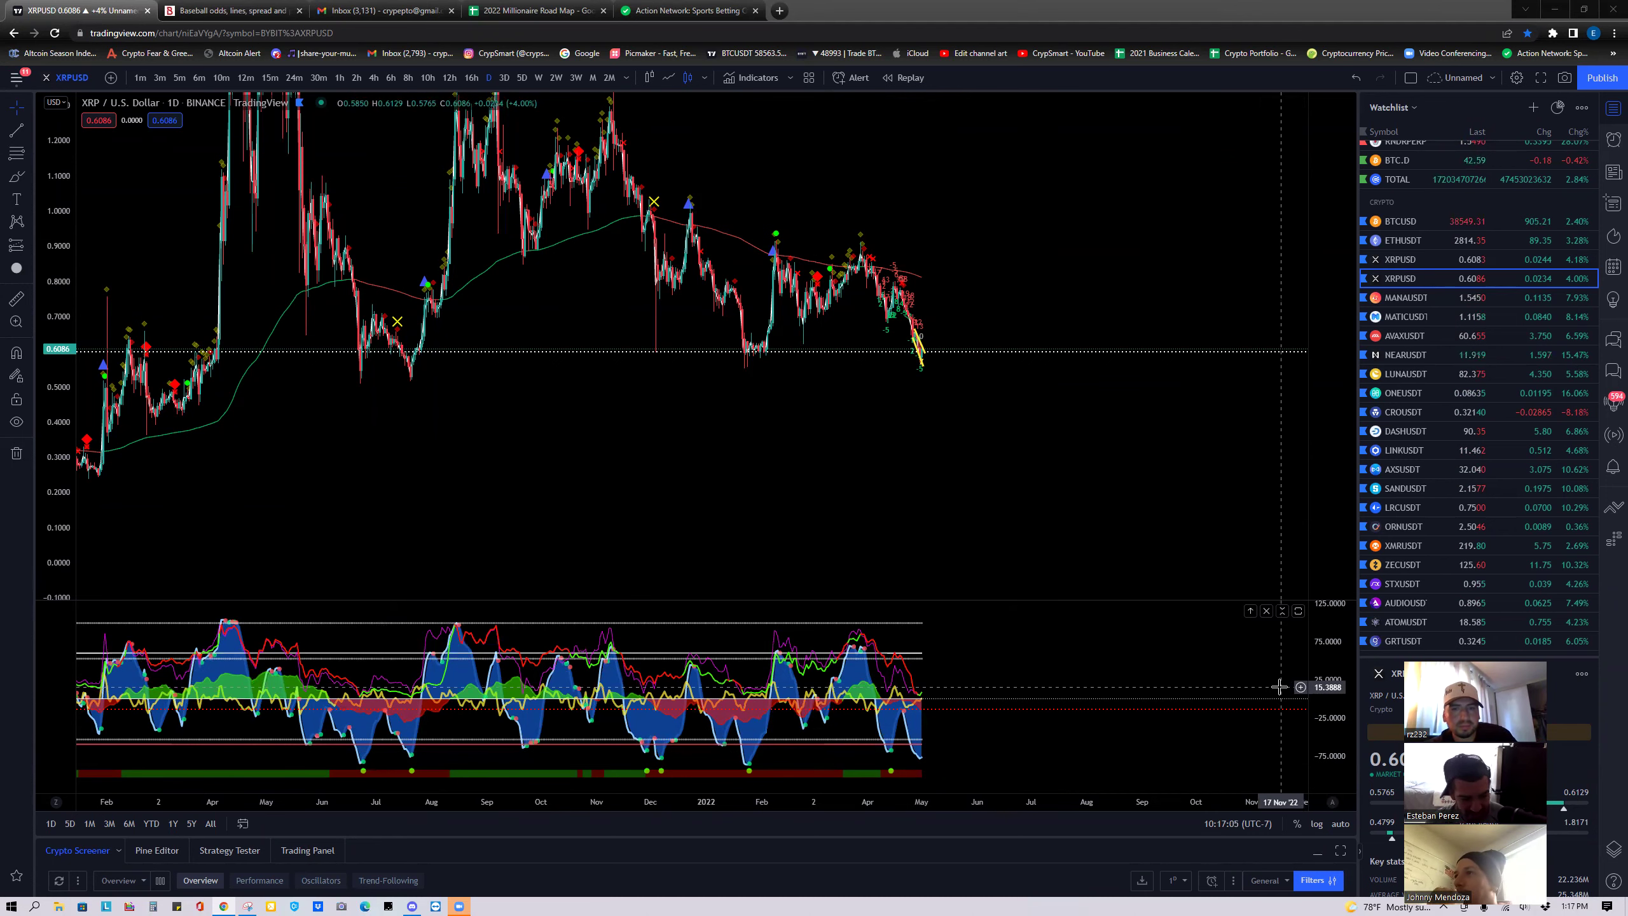
Check the daily BTCUSD chart and examine the zones and trendlines on the daily Bybit XRPUSD Perpetual Contract chart.
click(1491, 221)
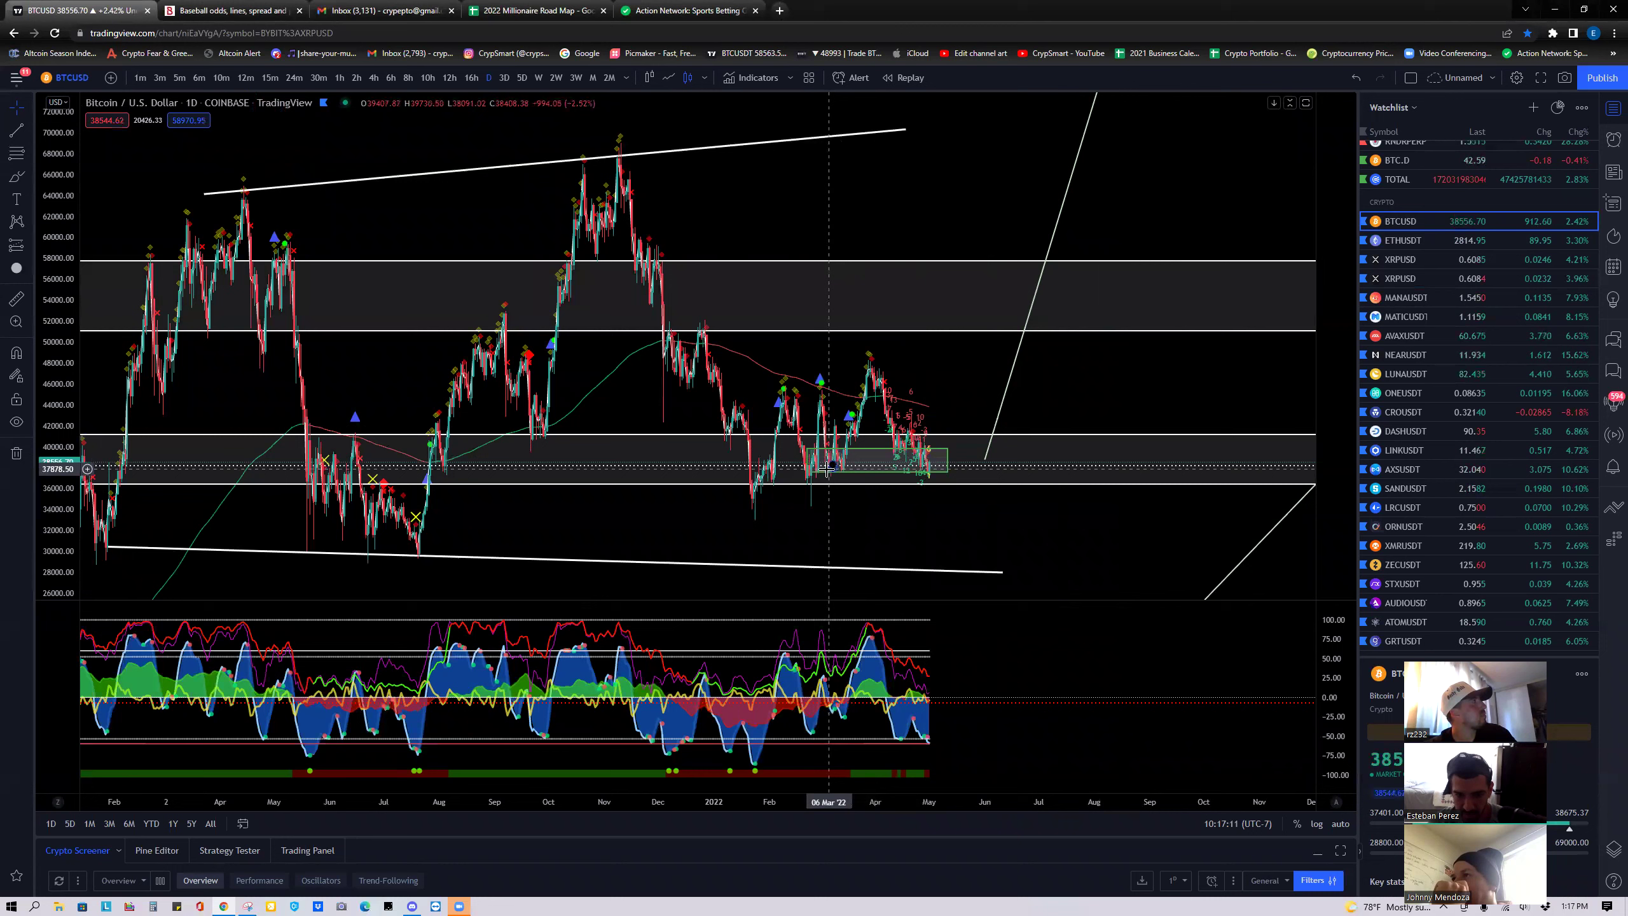
click(1417, 259)
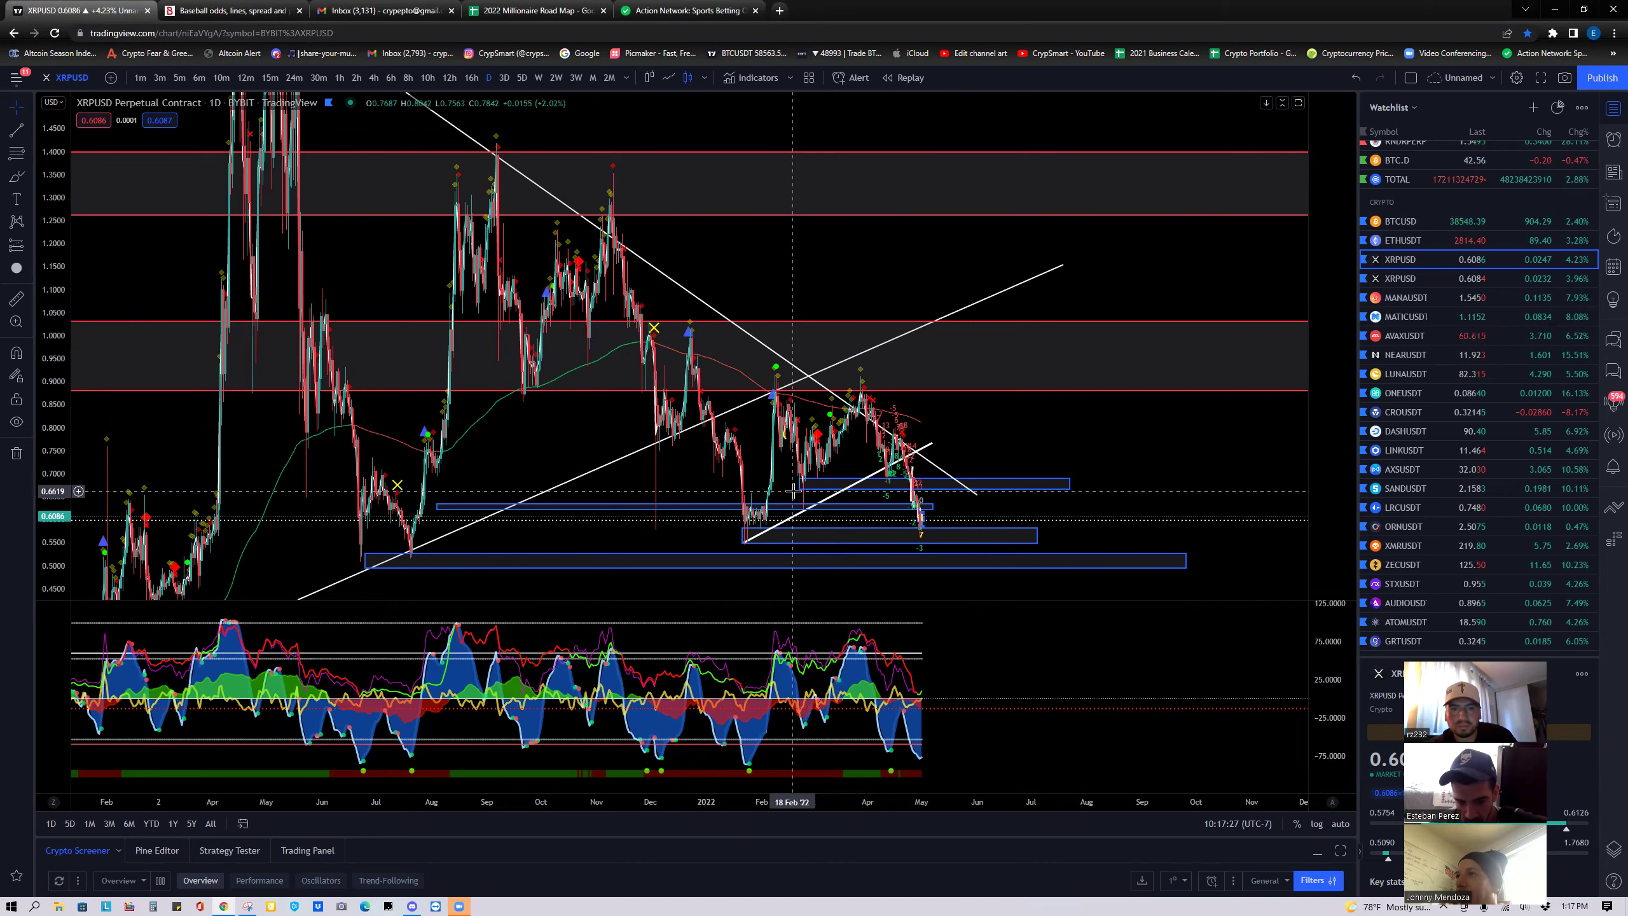
scroll(786, 497, up, 2)
scroll(786, 498, up, 3)
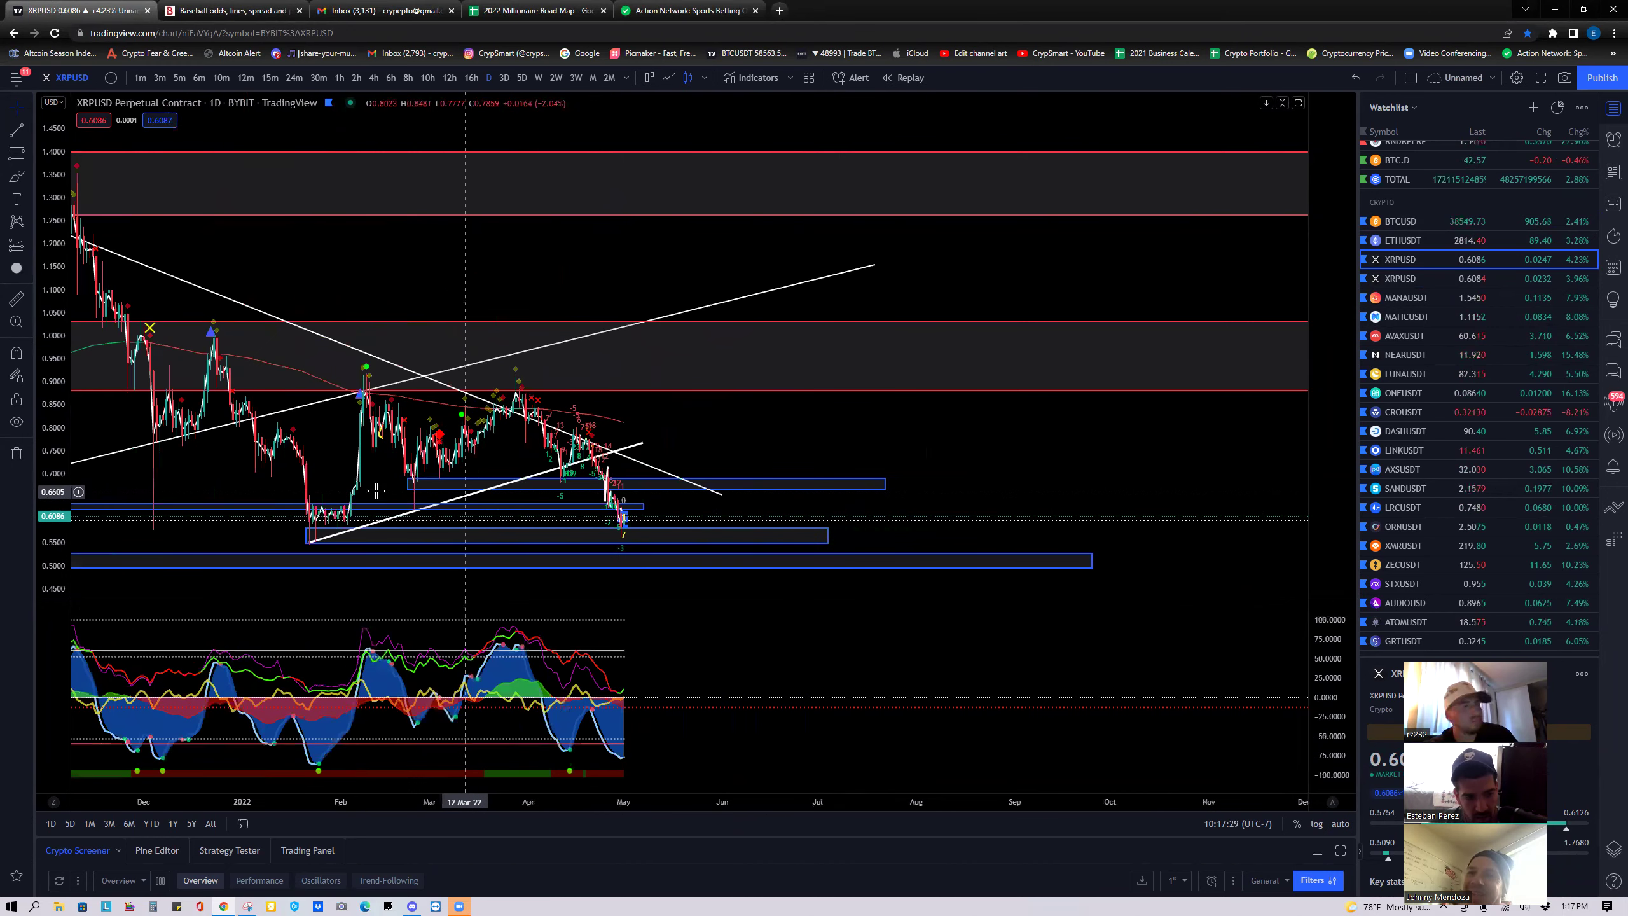
drag(60, 538, 160, 502)
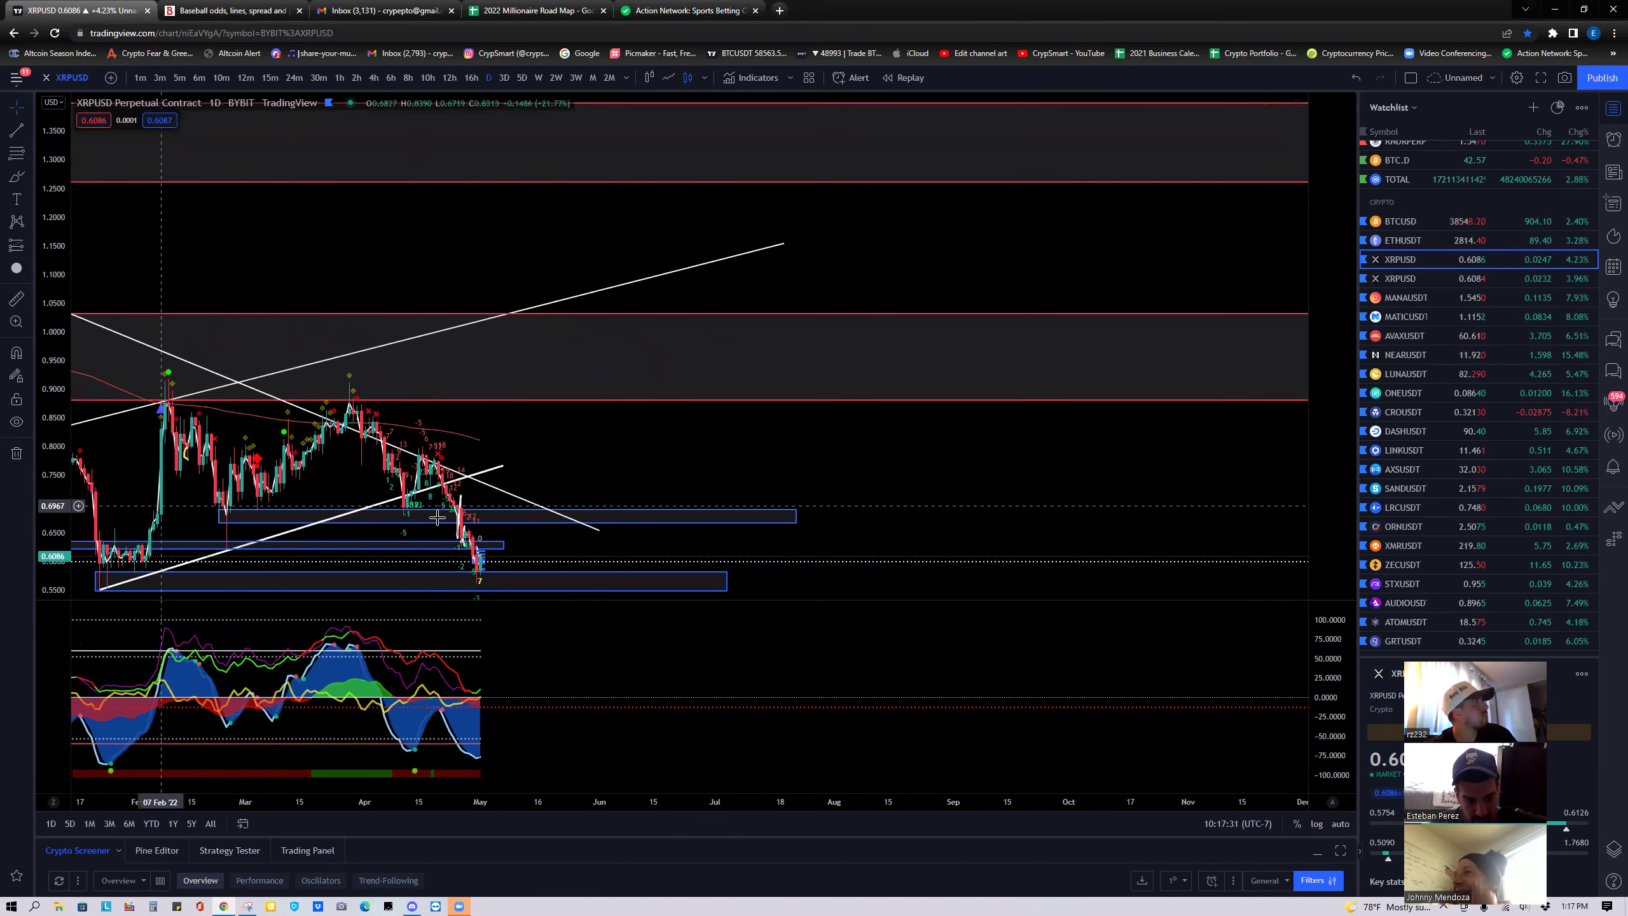
drag(744, 466, 876, 393)
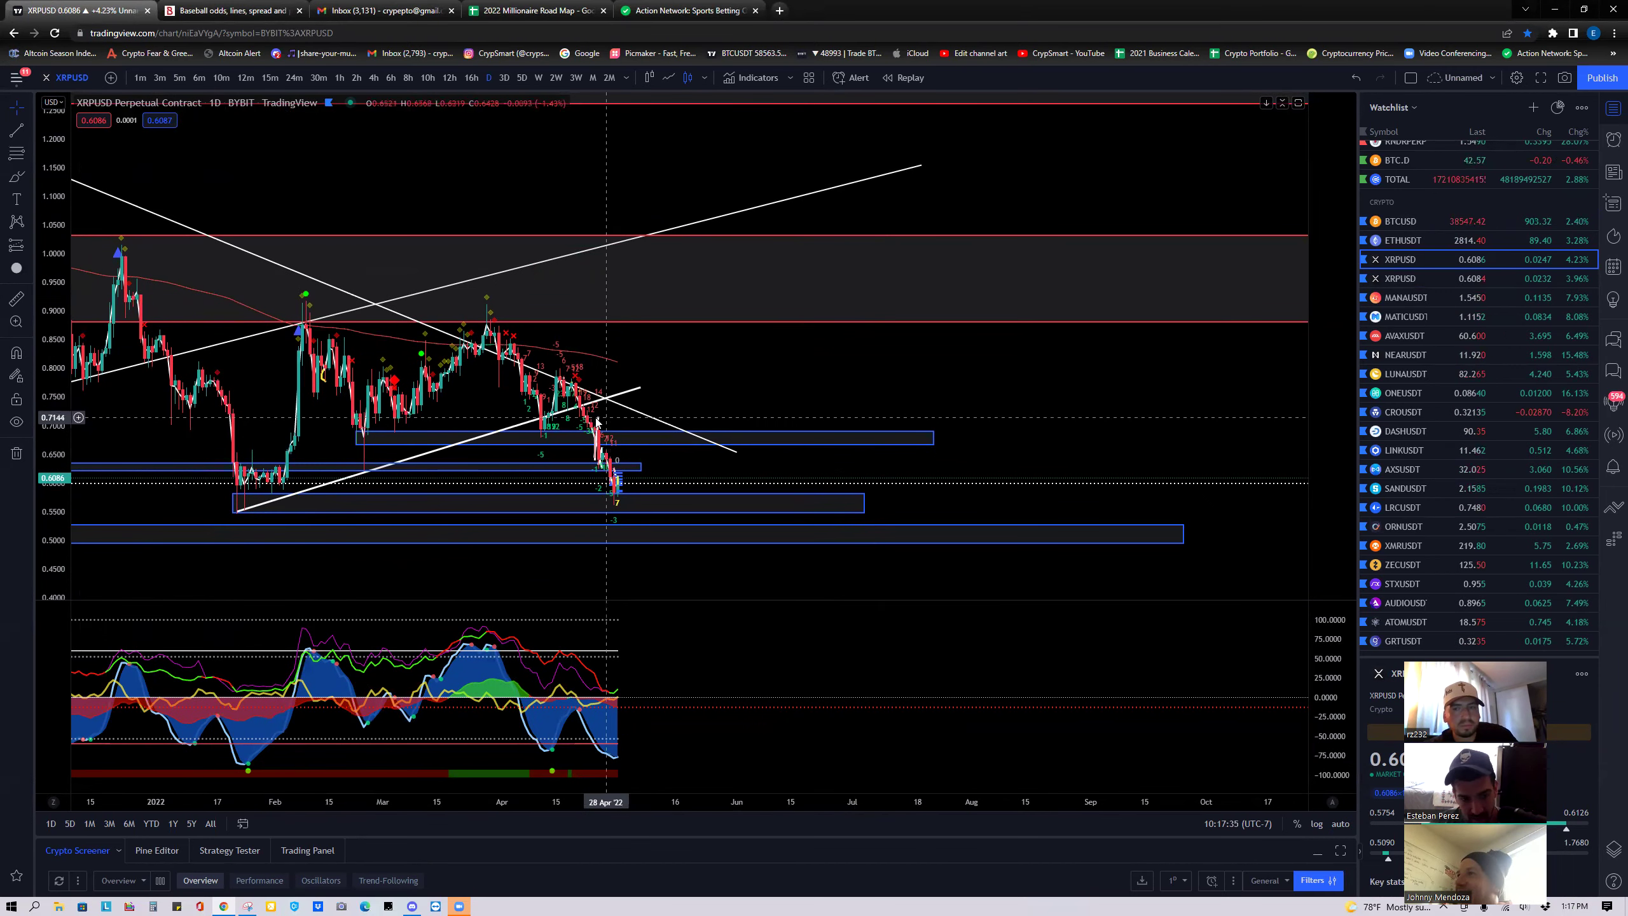
scroll(430, 453, up, 3)
scroll(423, 437, up, 2)
drag(410, 392, 974, 327)
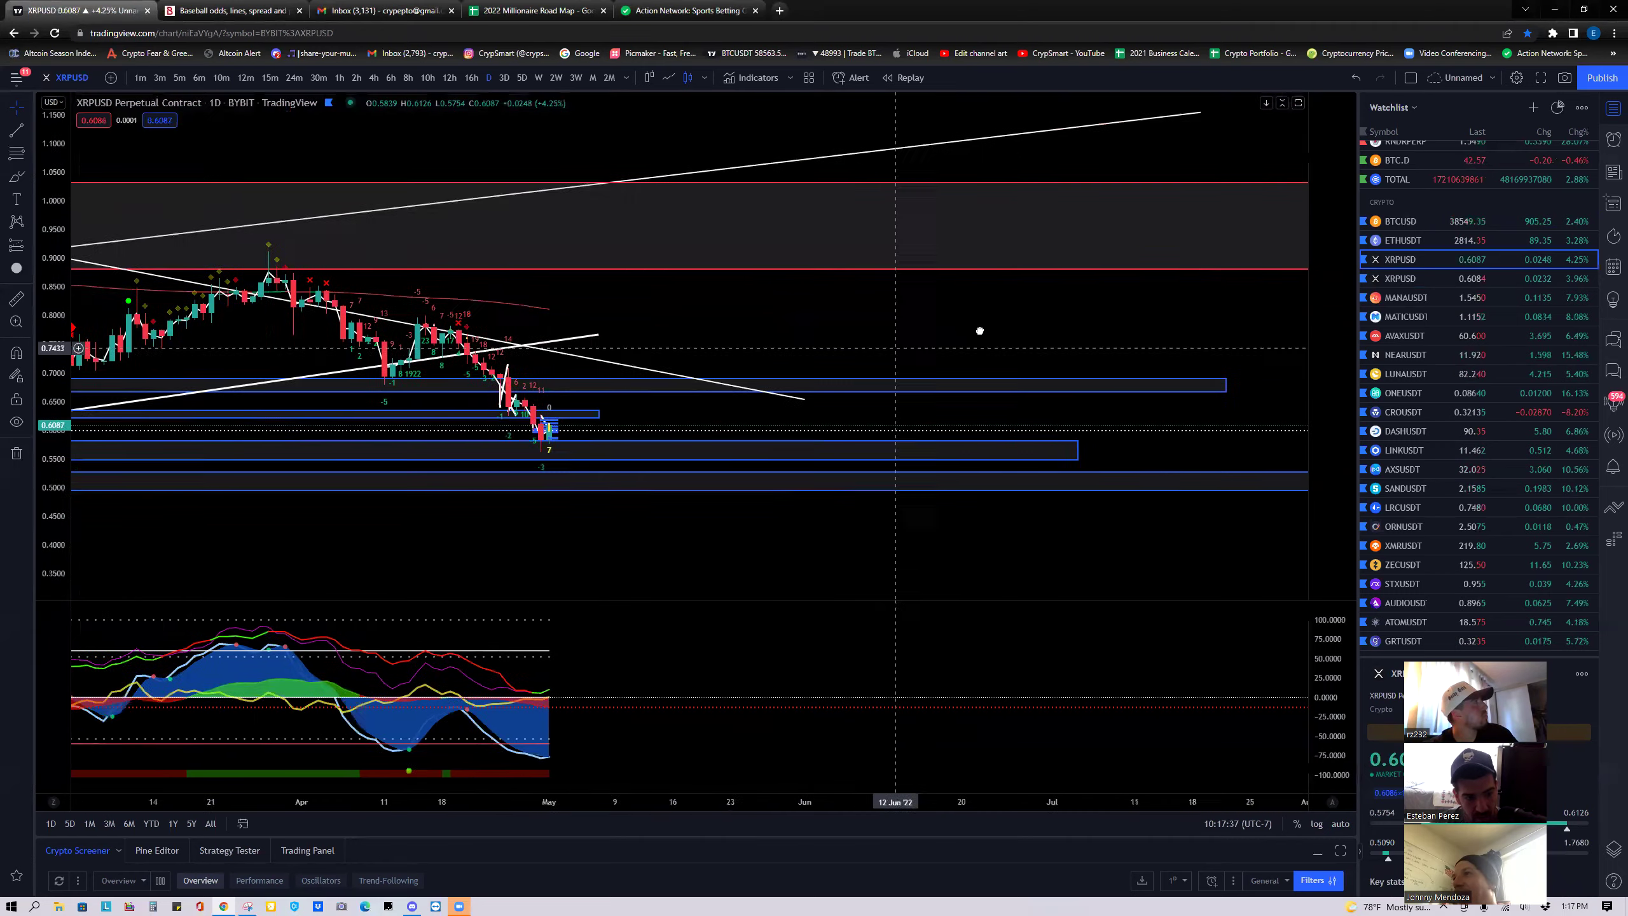
scroll(641, 491, down, 4)
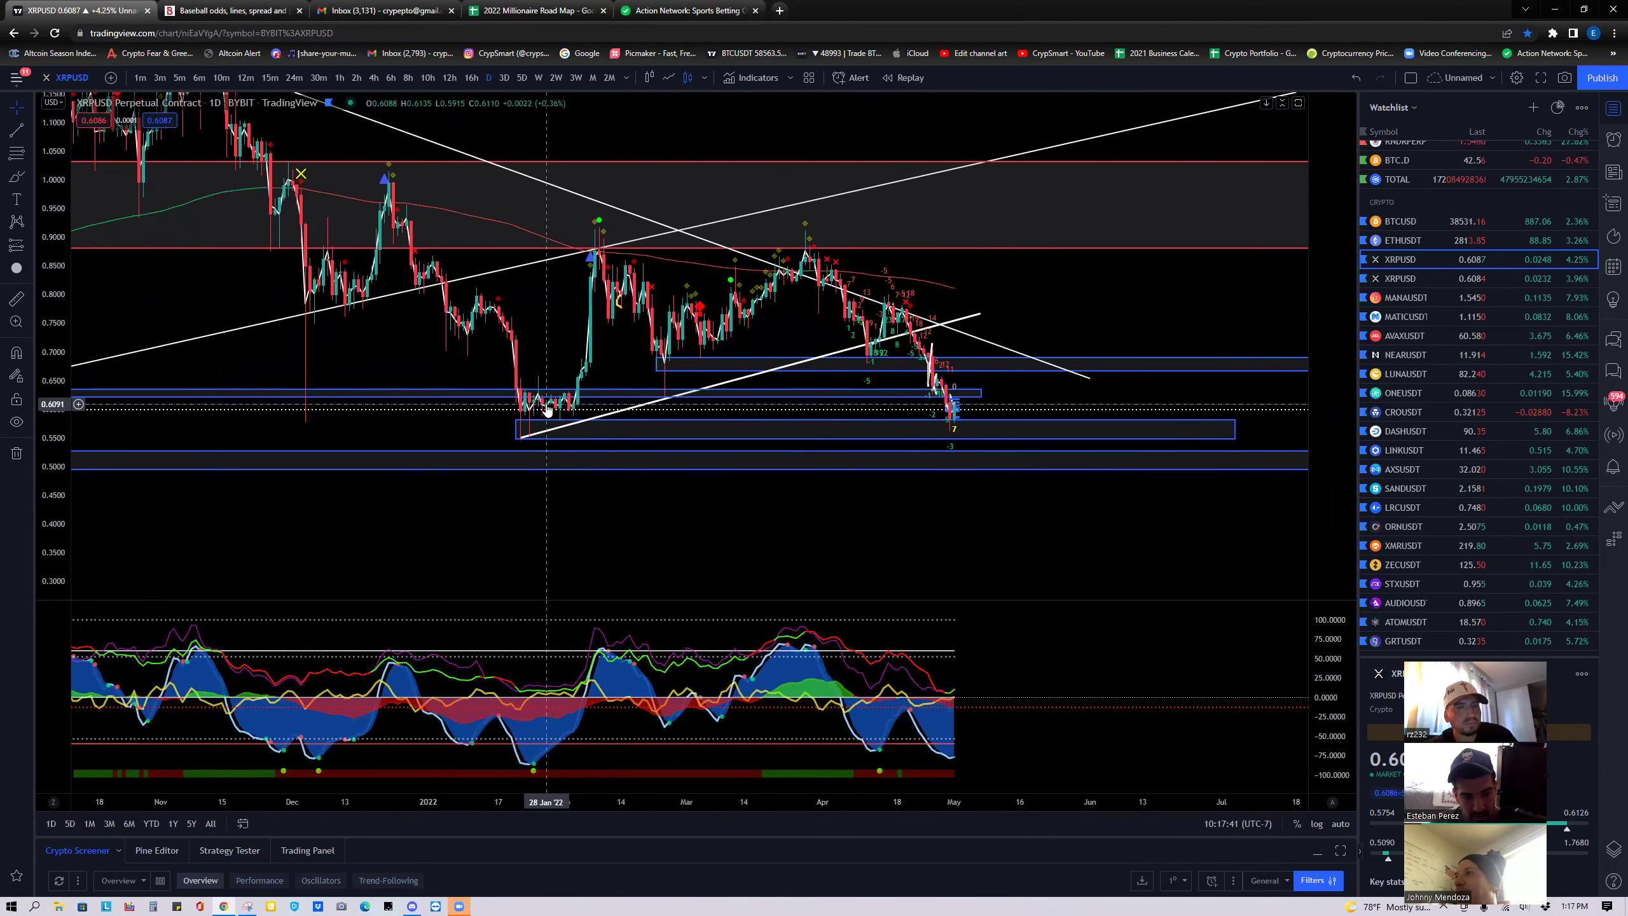
Examine the daily XRPUSD Perpetual price action from late January to May against the blue support zones and rising trendline.
click(735, 356)
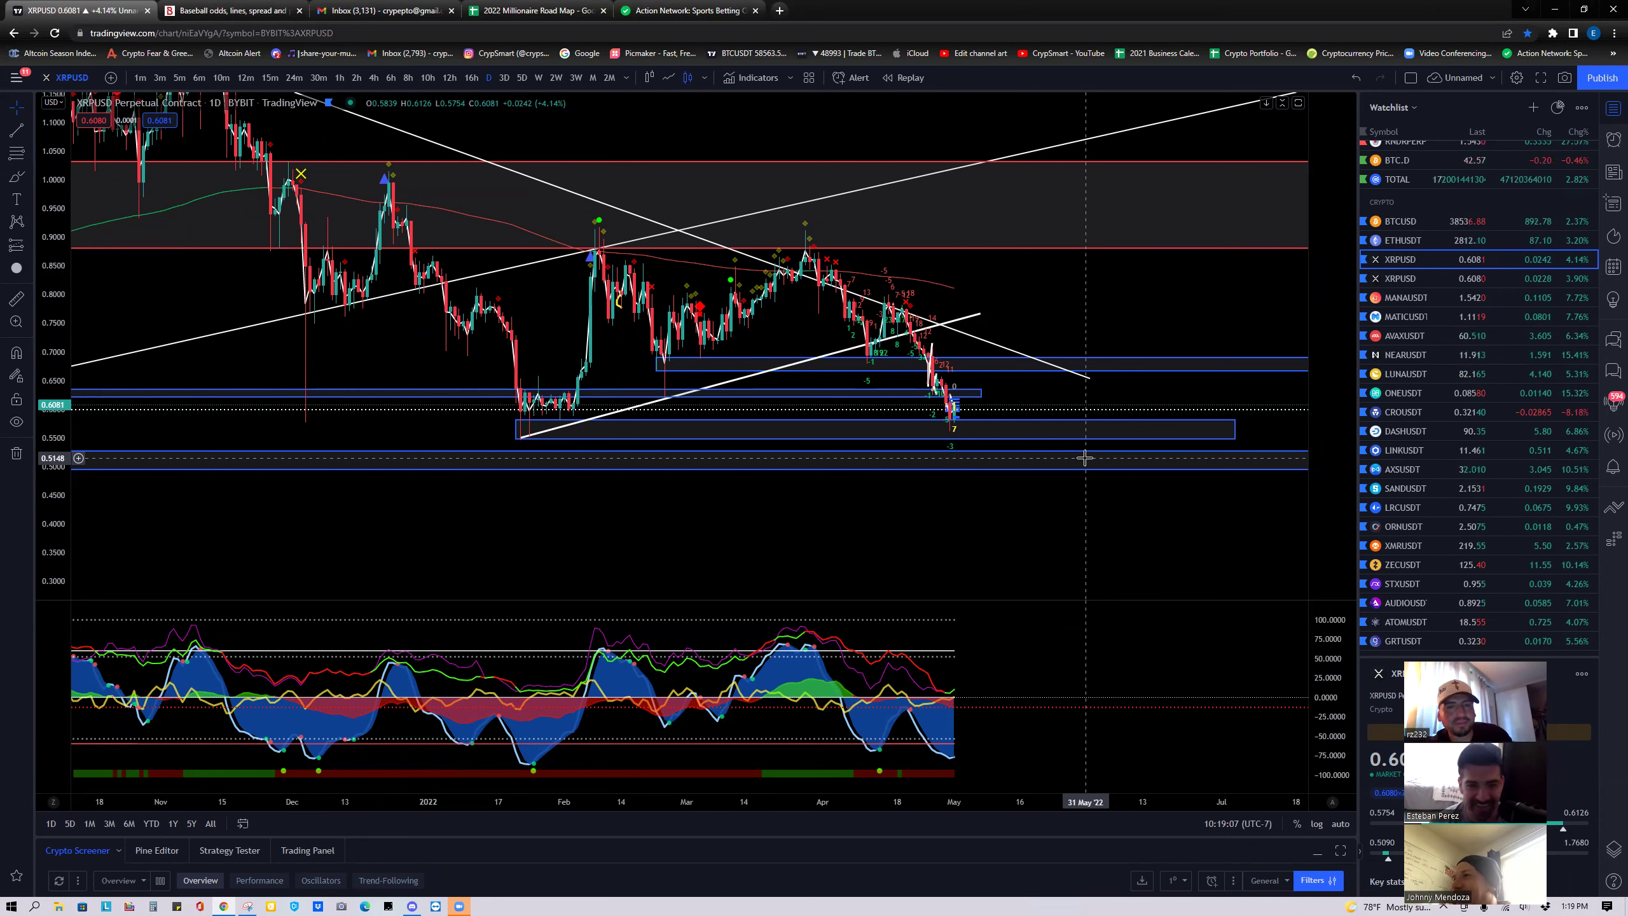
scroll(465, 416, up, 5)
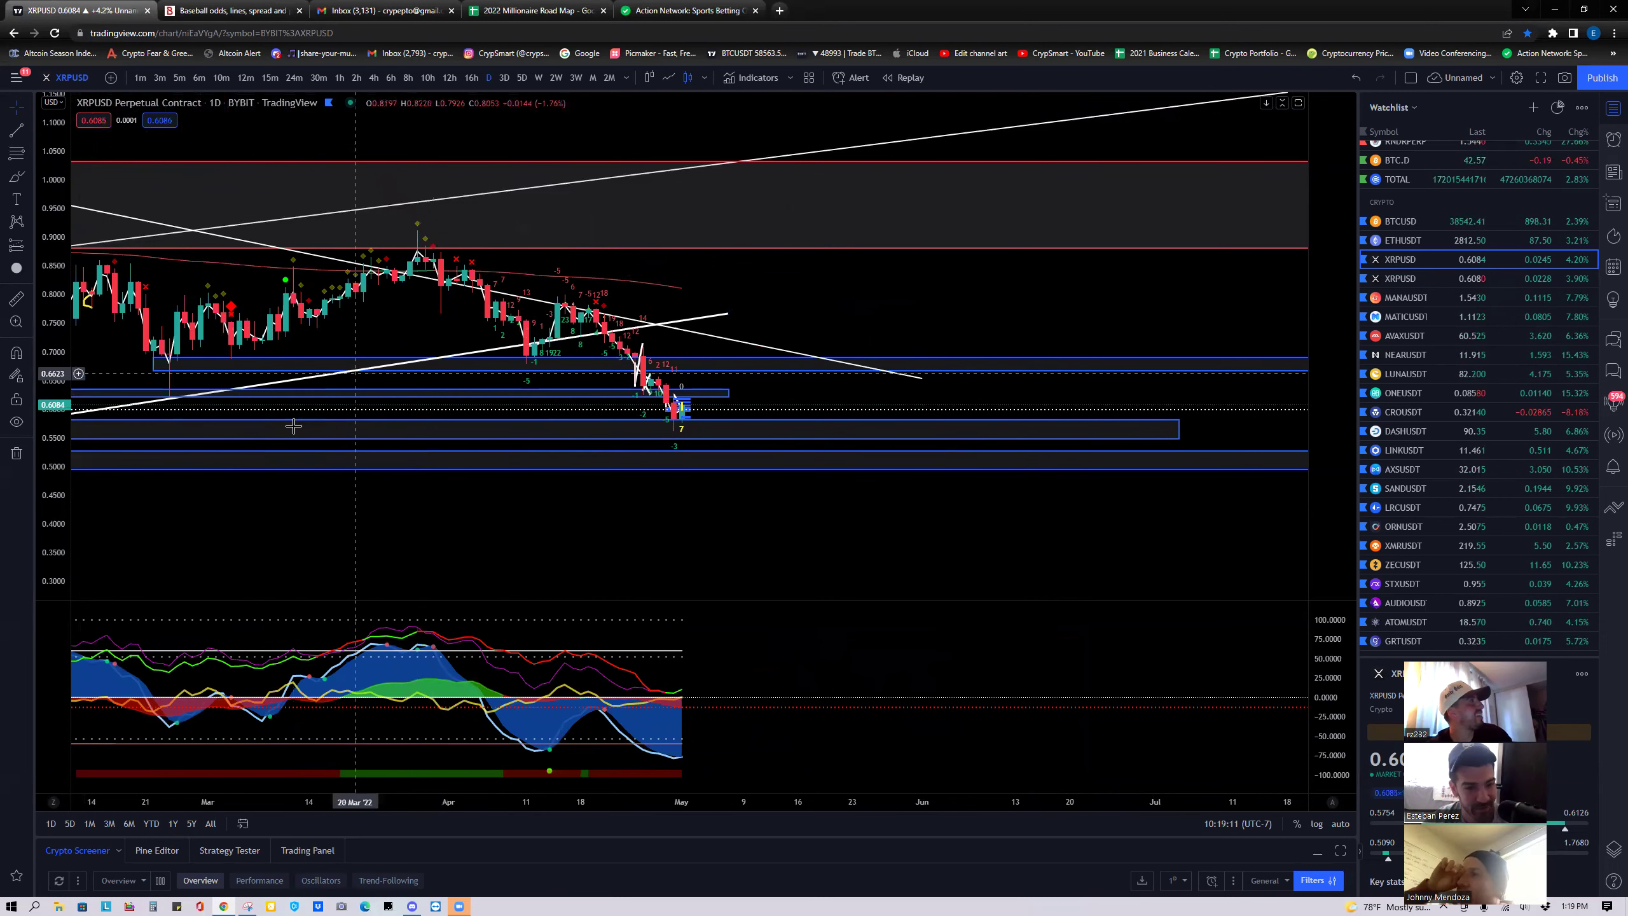
double_click(54, 511)
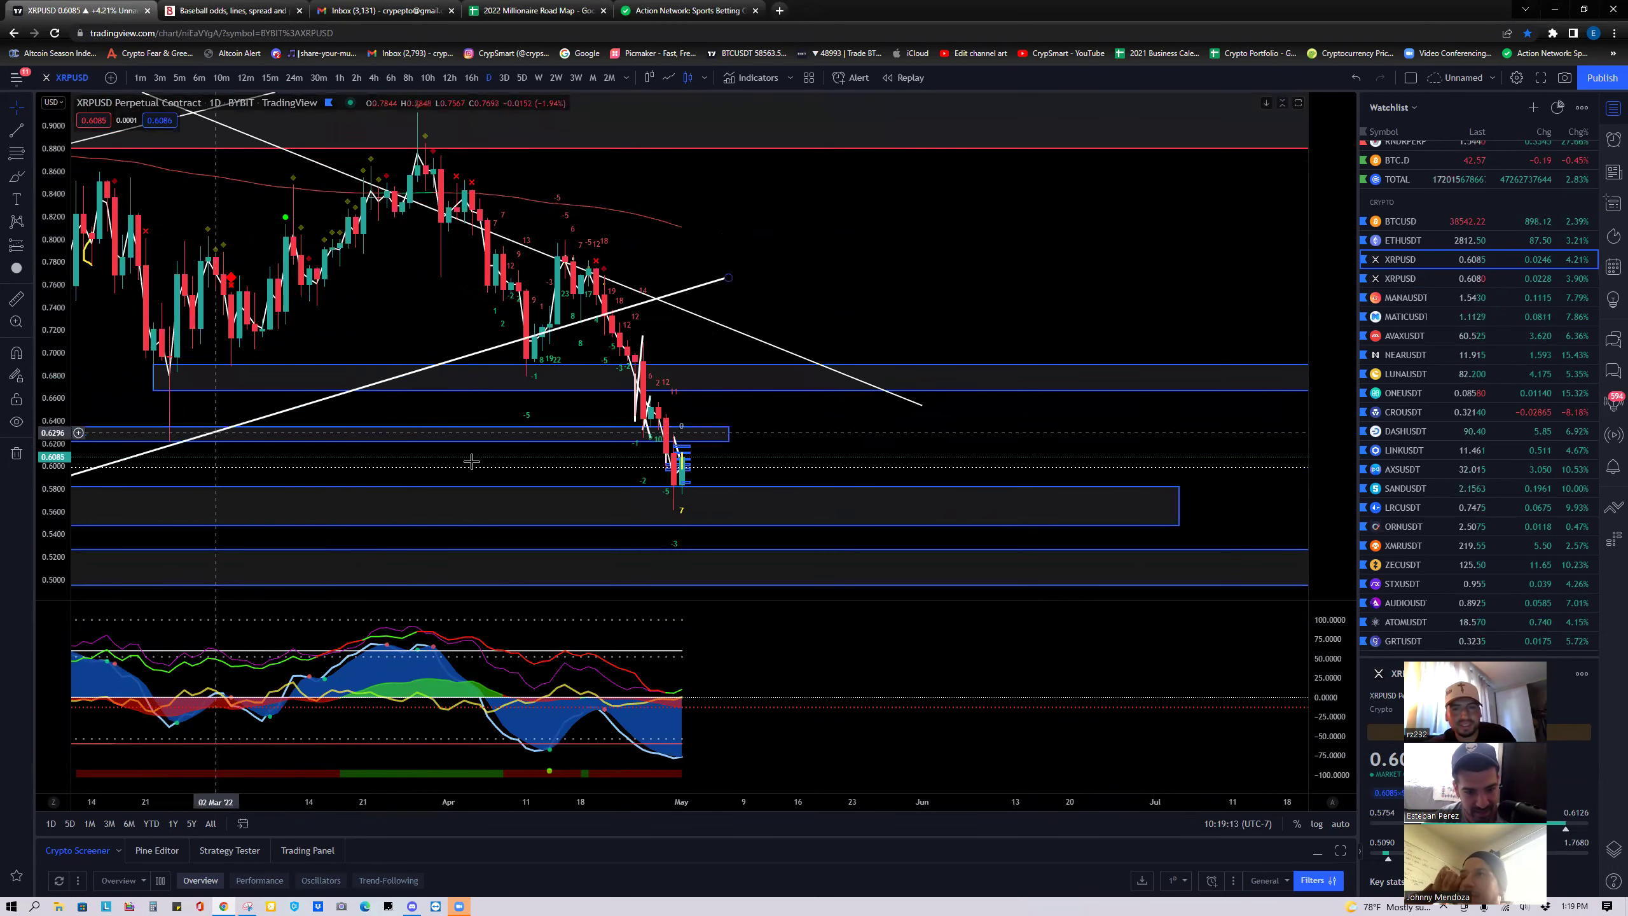
drag(507, 463, 631, 387)
scroll(664, 389, left, 5)
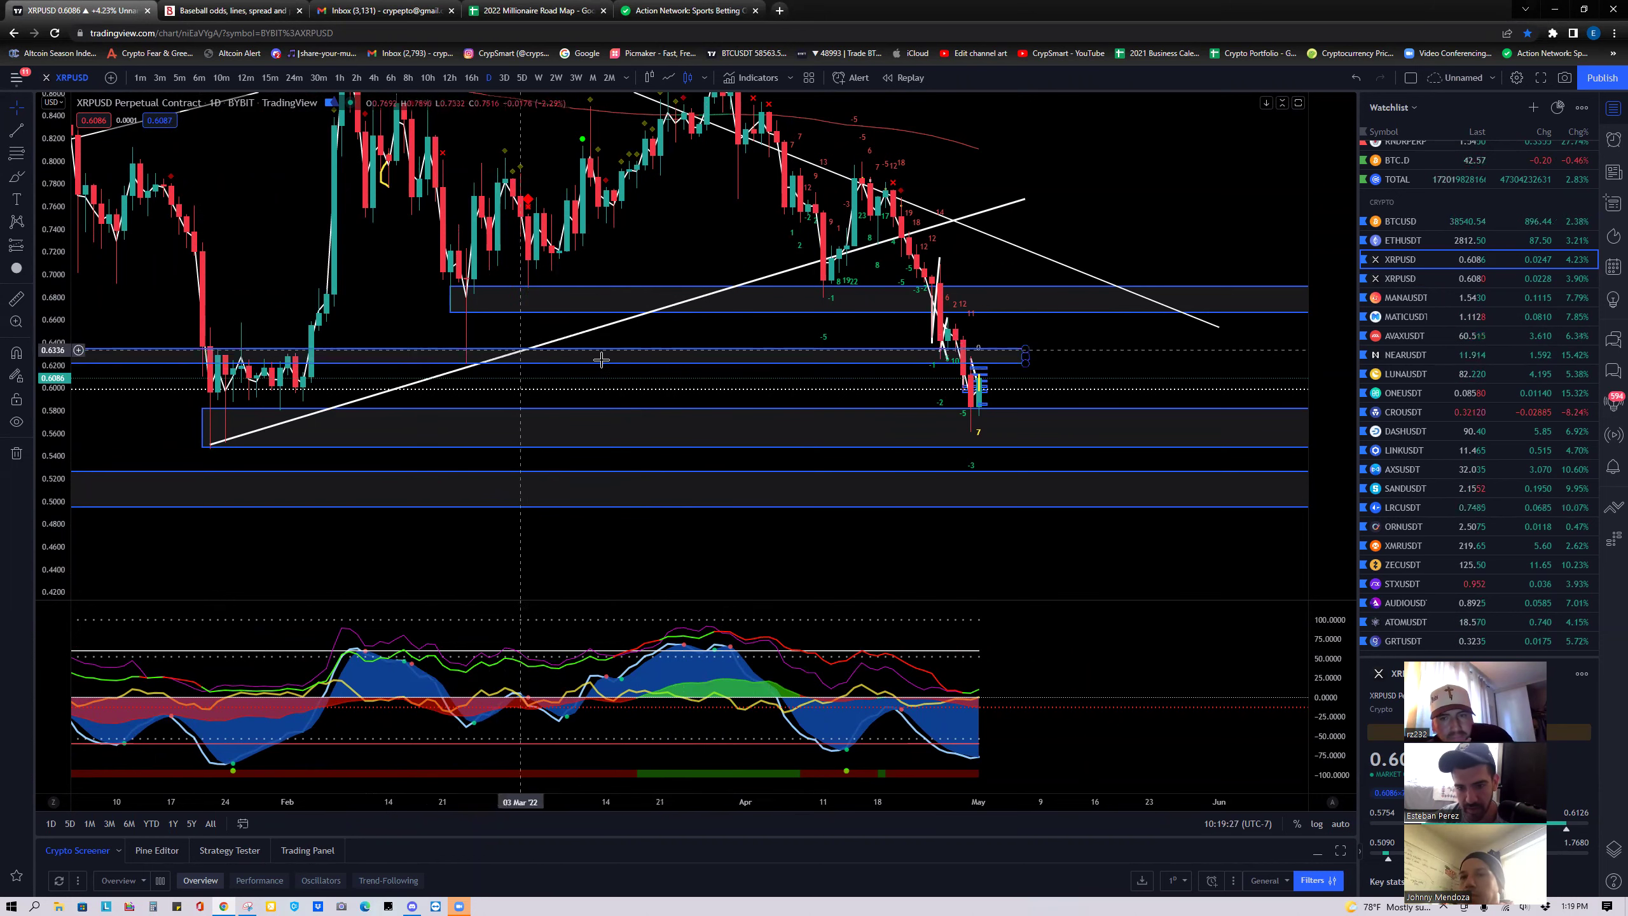
scroll(801, 423, up, 5)
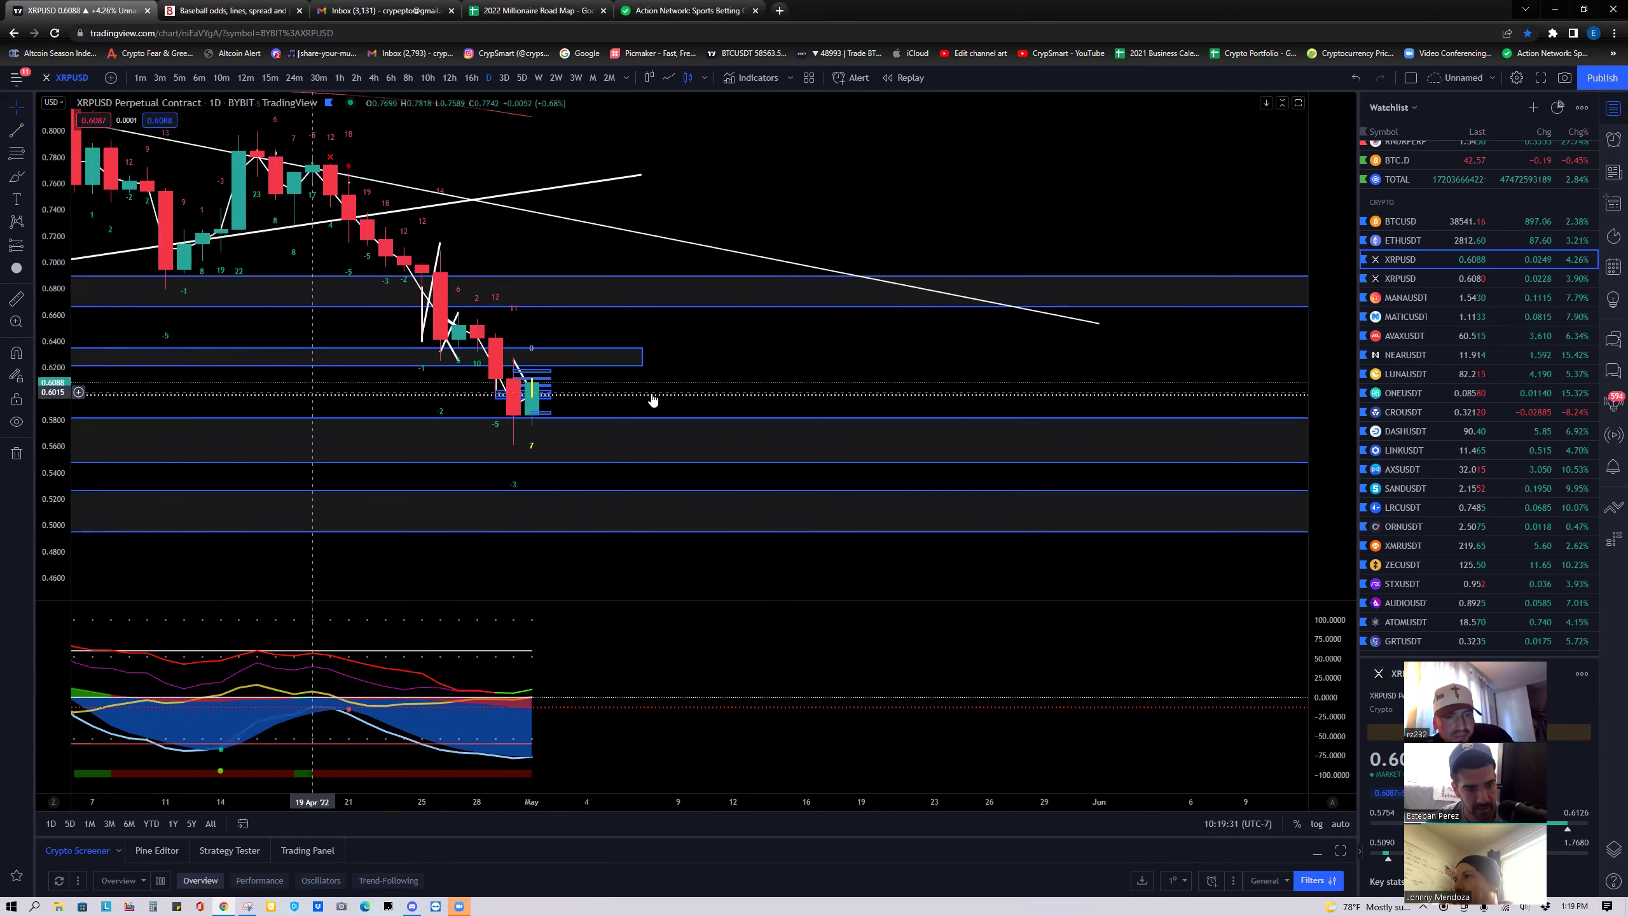
Examine the late-April daily XRPUSD Perpetual candles around the blue zones and the latest candle's position between them.
drag(653, 400, 807, 374)
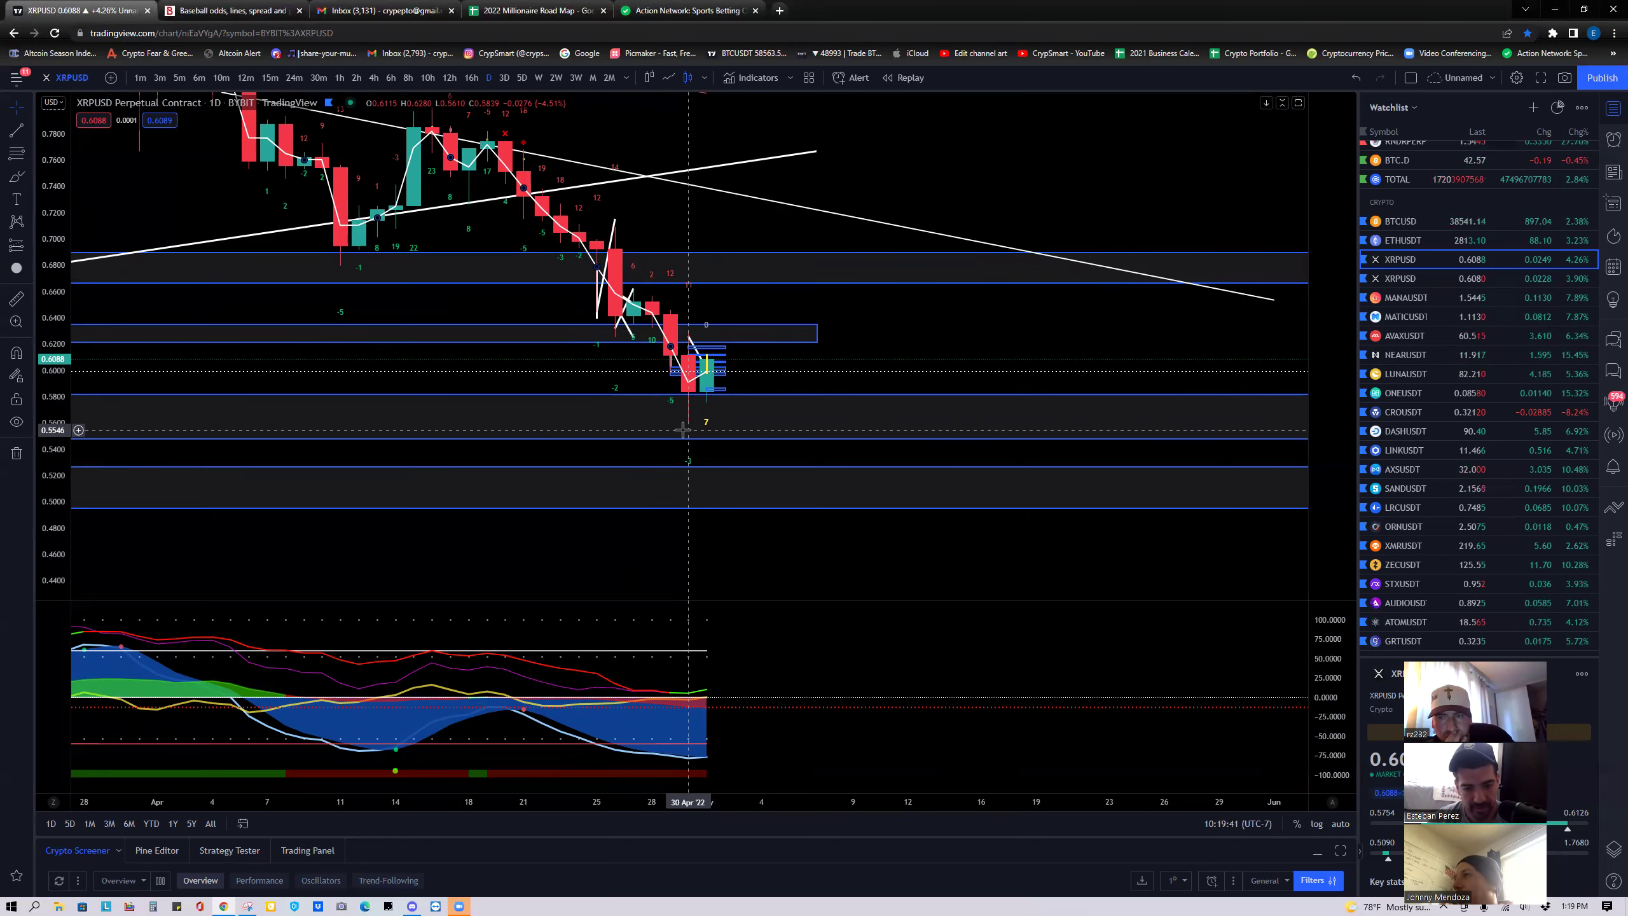
drag(747, 383, 882, 385)
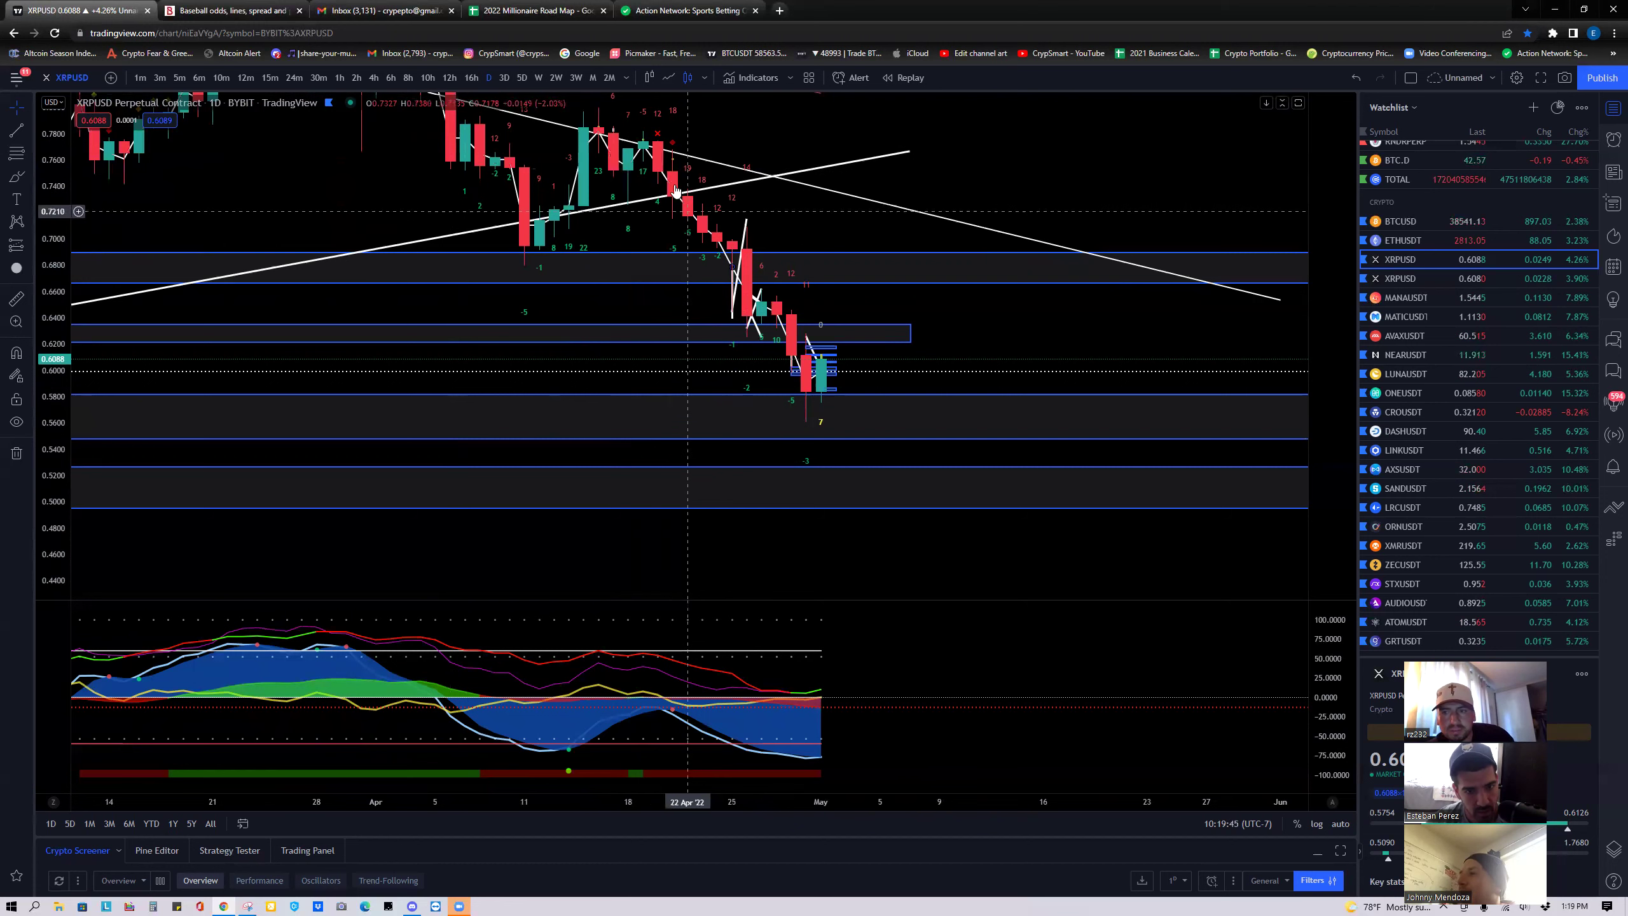
click(750, 322)
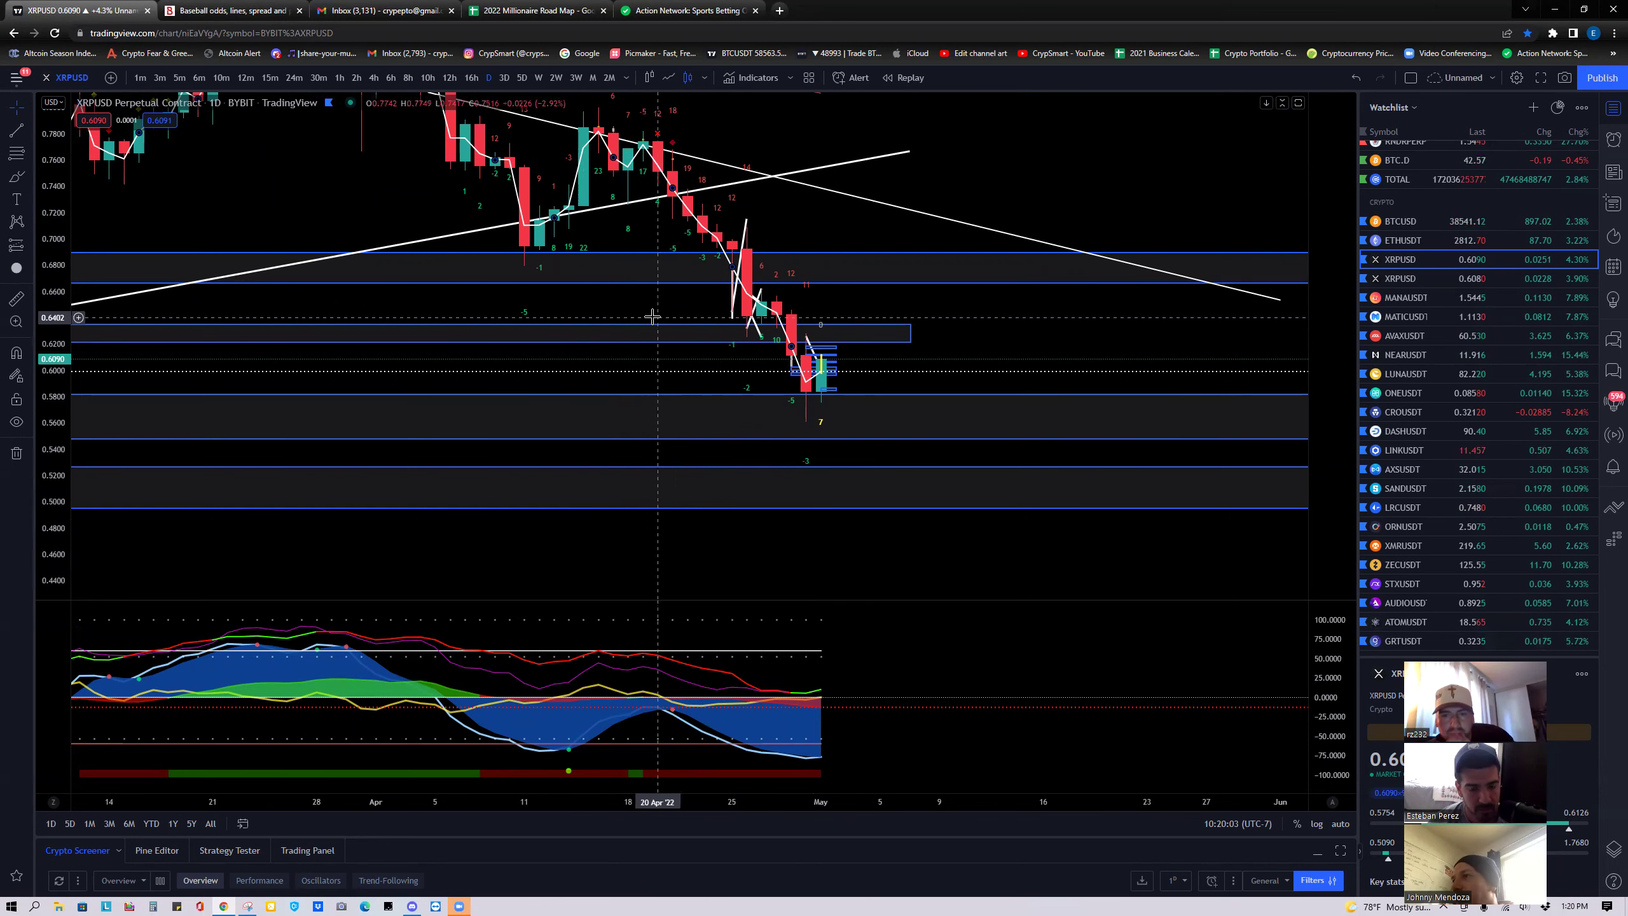
click(803, 350)
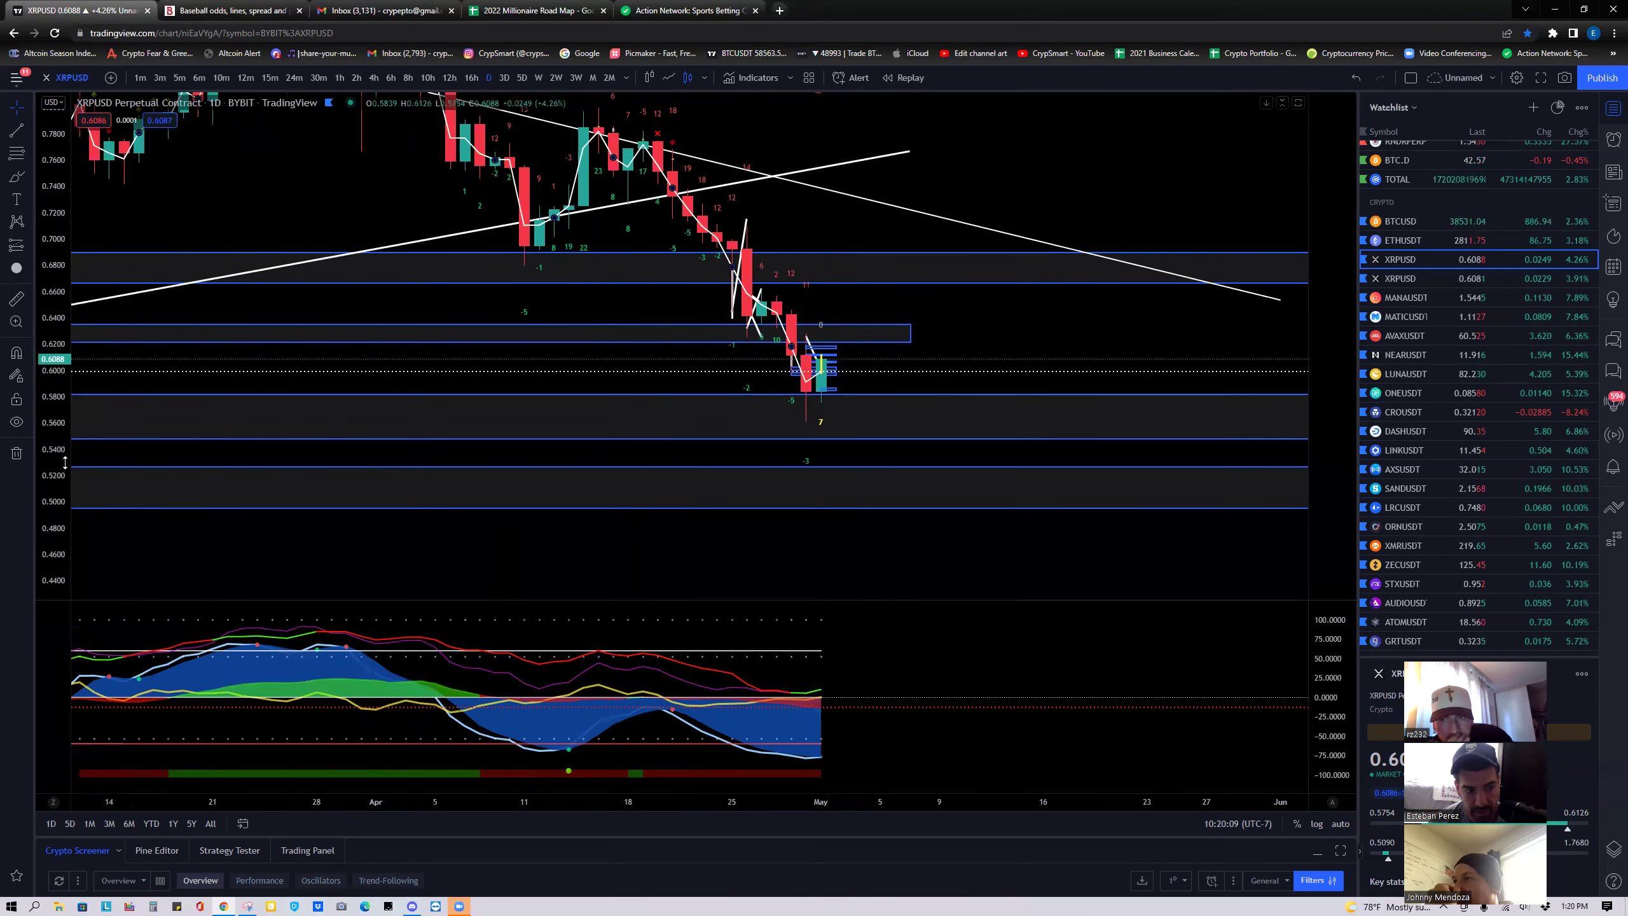
scroll(261, 425, up, 2)
scroll(604, 402, down, 3)
scroll(593, 539, up, 3)
scroll(648, 574, down, 2)
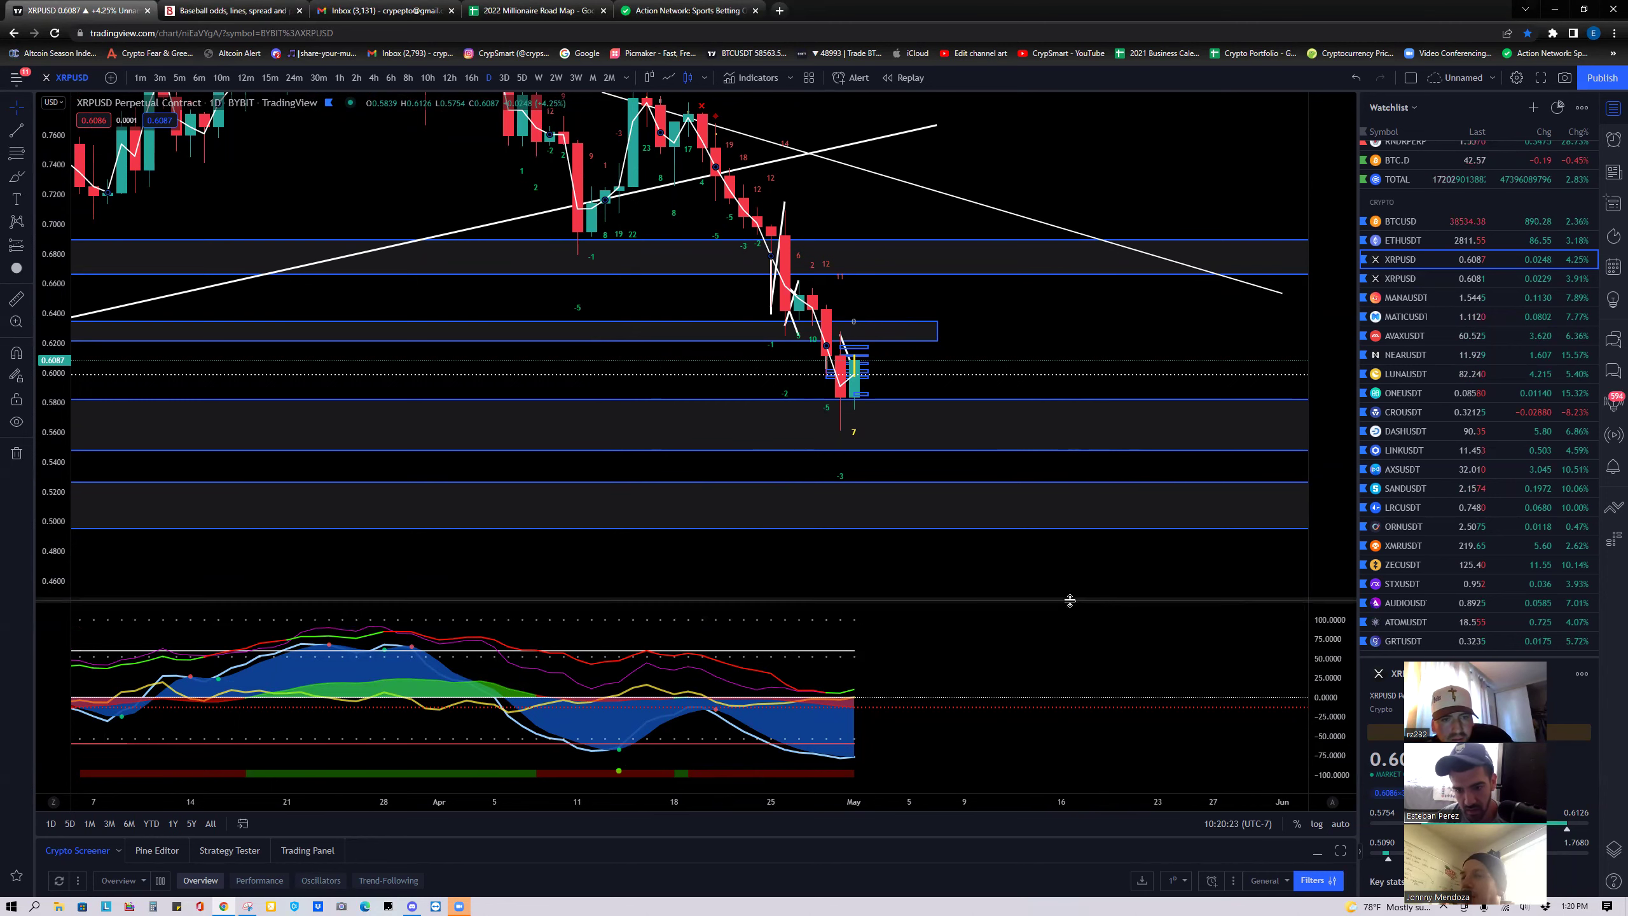
scroll(676, 545, up, 1)
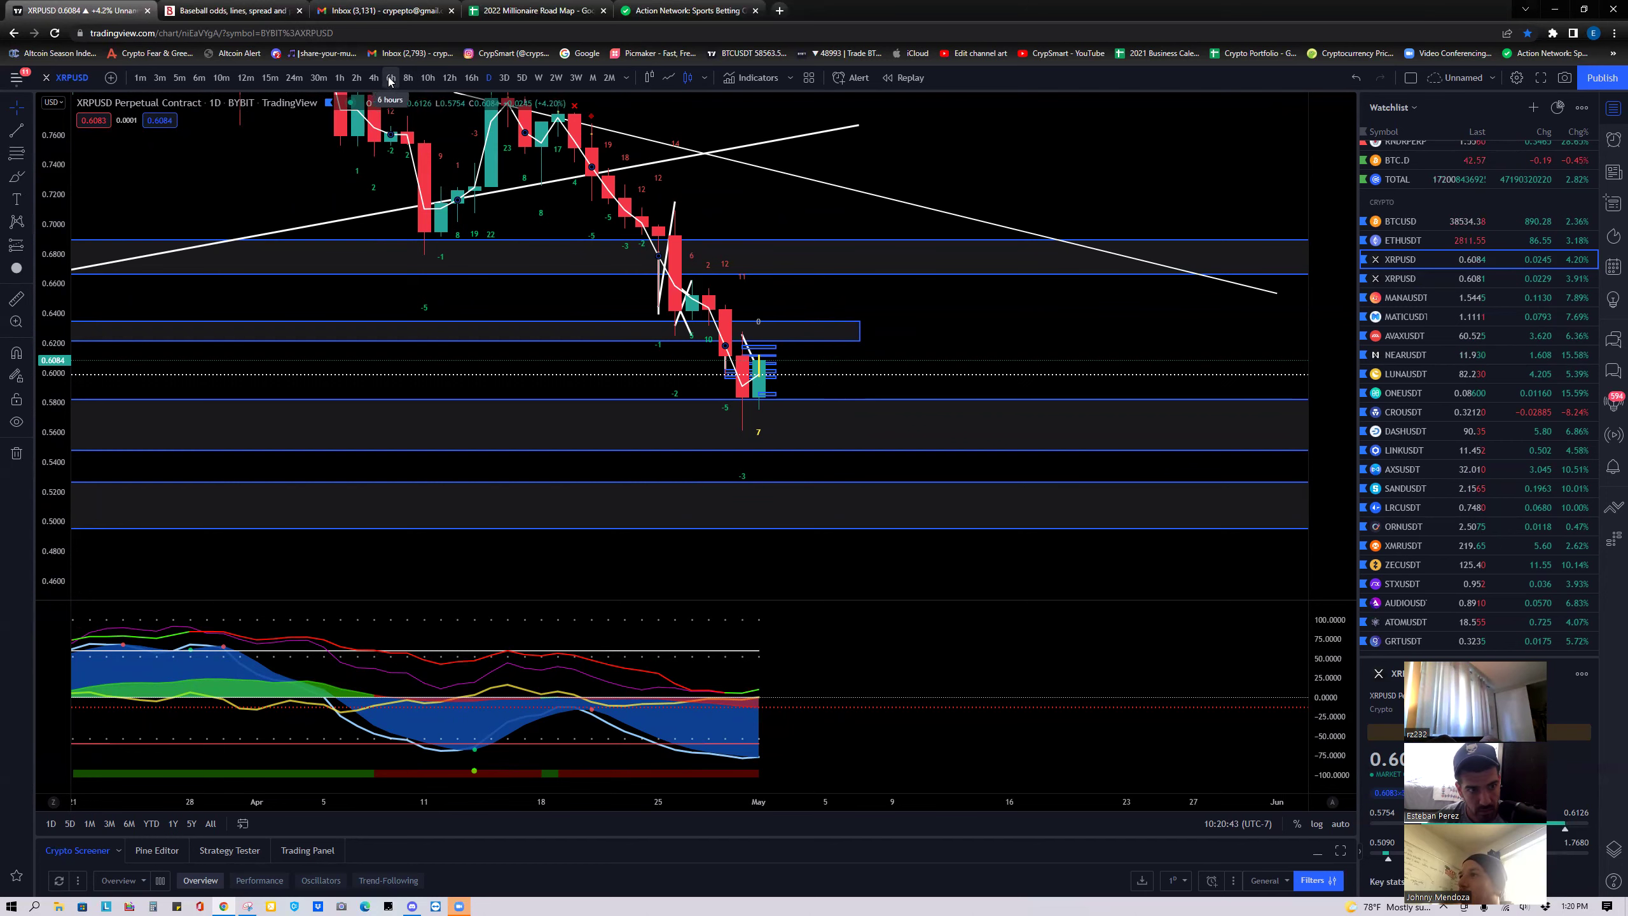
Switch the XRPUSD Perpetual chart to the 2-hour timeframe and examine the small blue zones around the latest candles and the preceding decline.
click(349, 81)
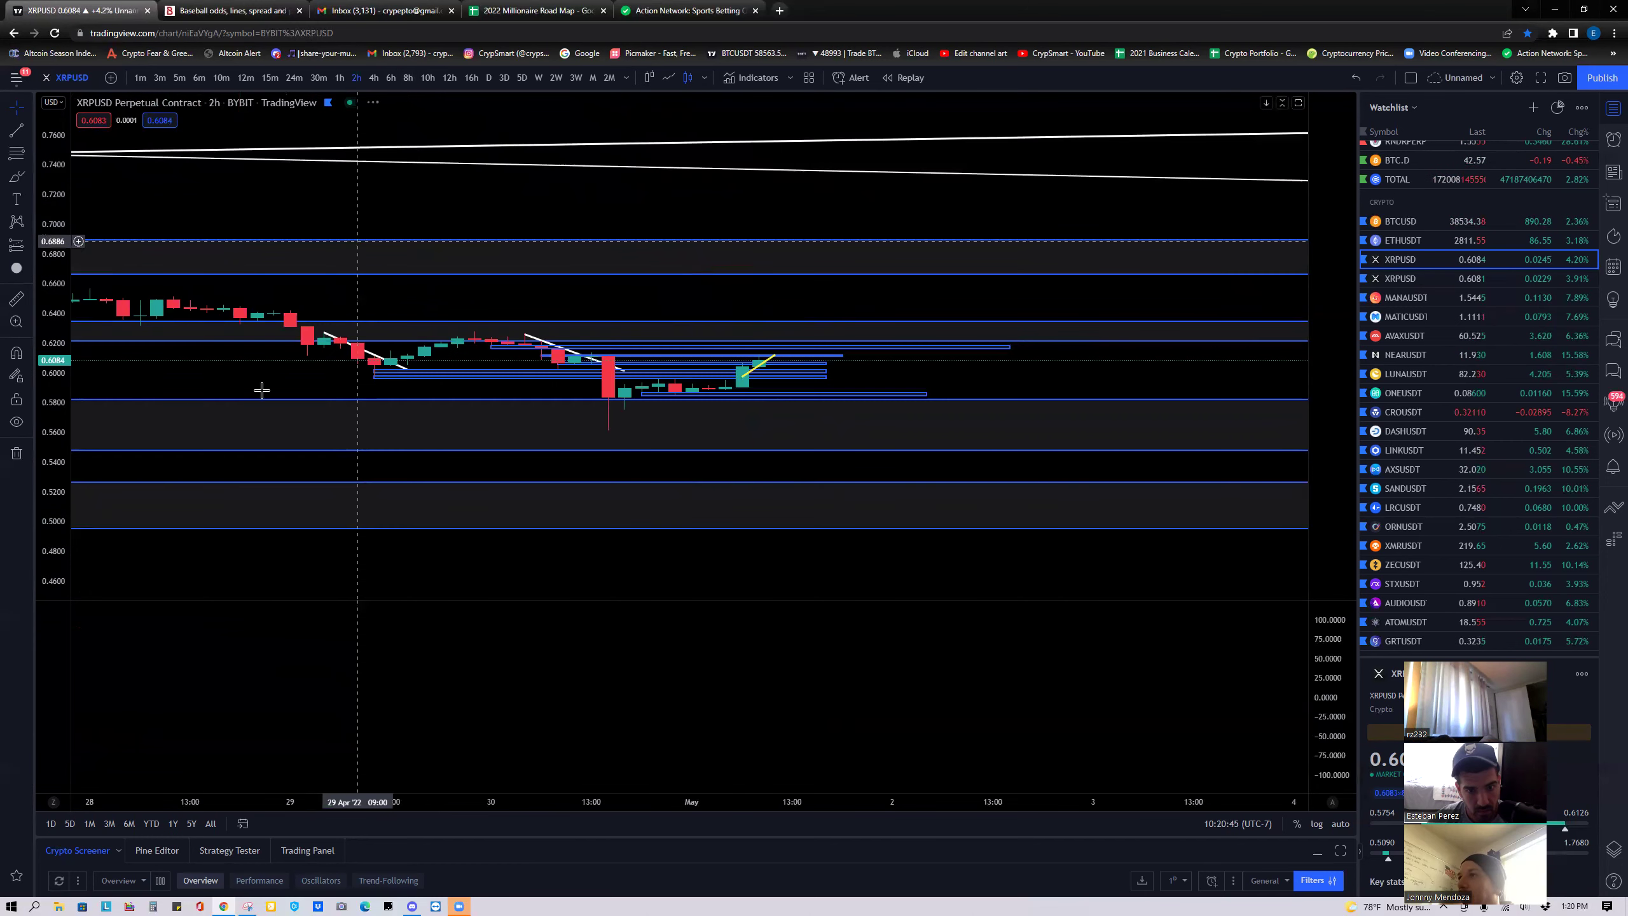
drag(55, 507, 57, 577)
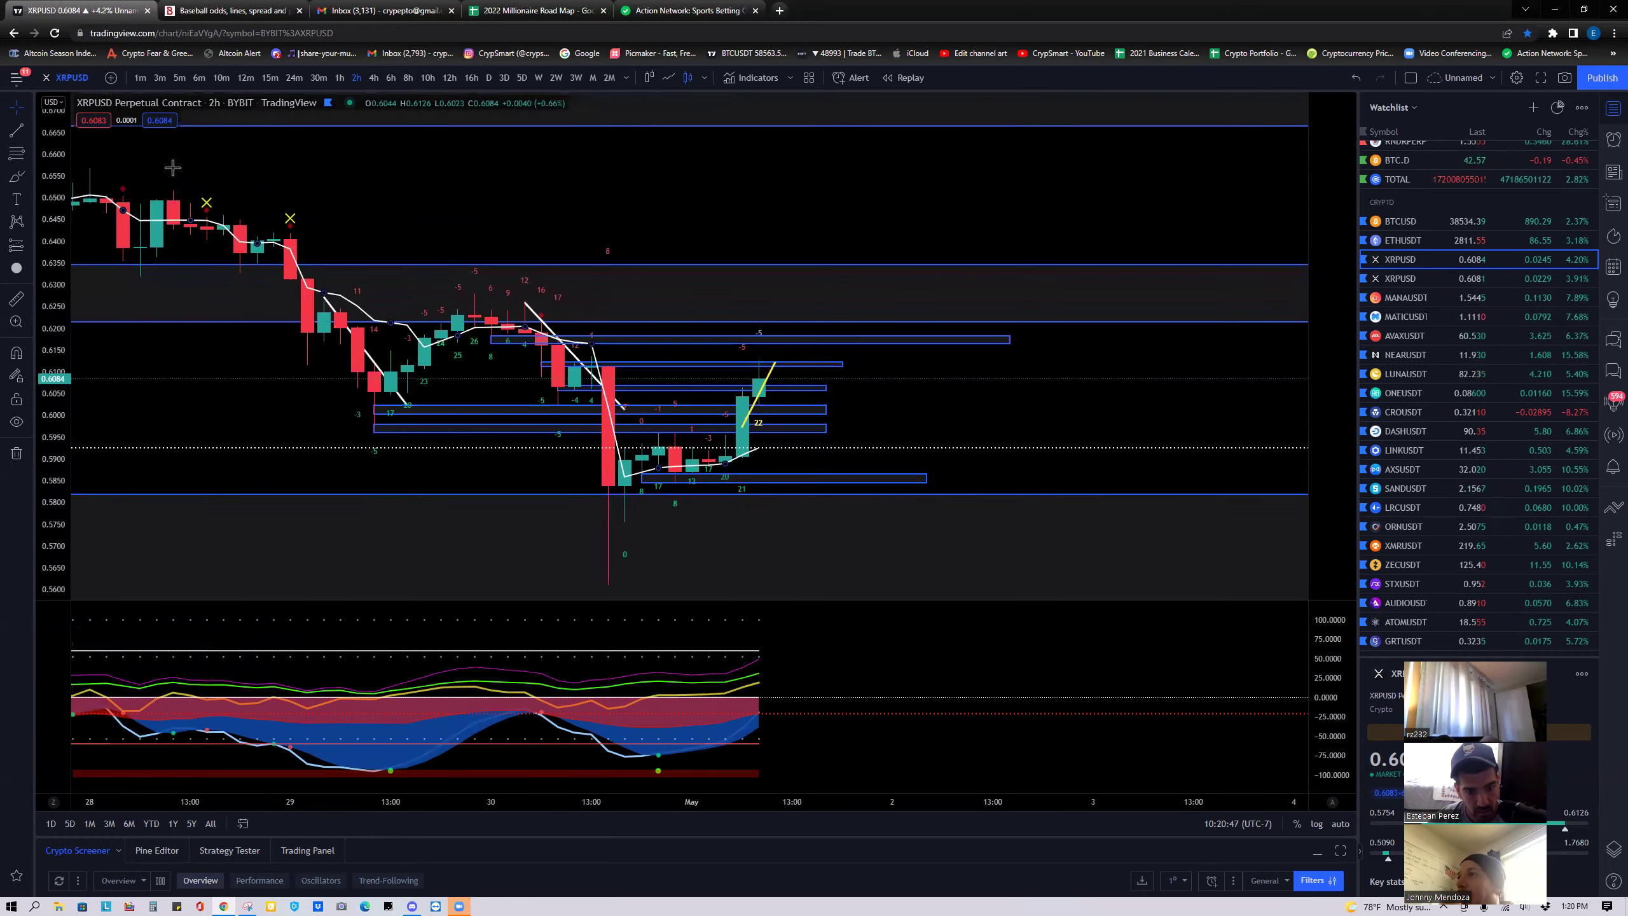
drag(338, 388, 319, 364)
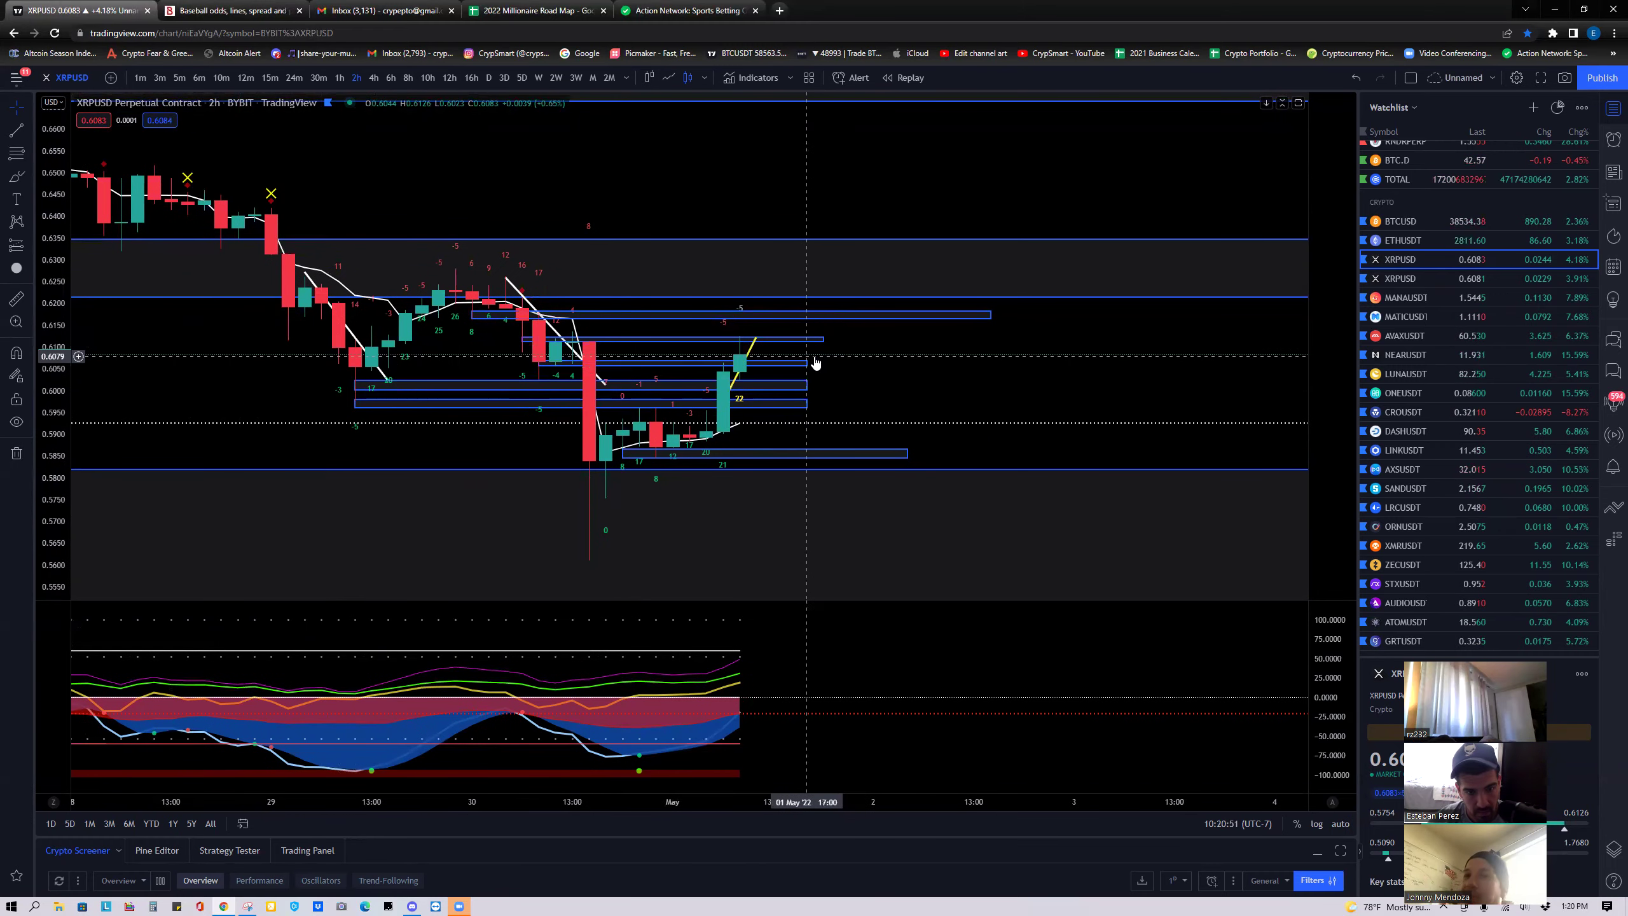
scroll(814, 363, down, 2)
scroll(814, 363, down, 1)
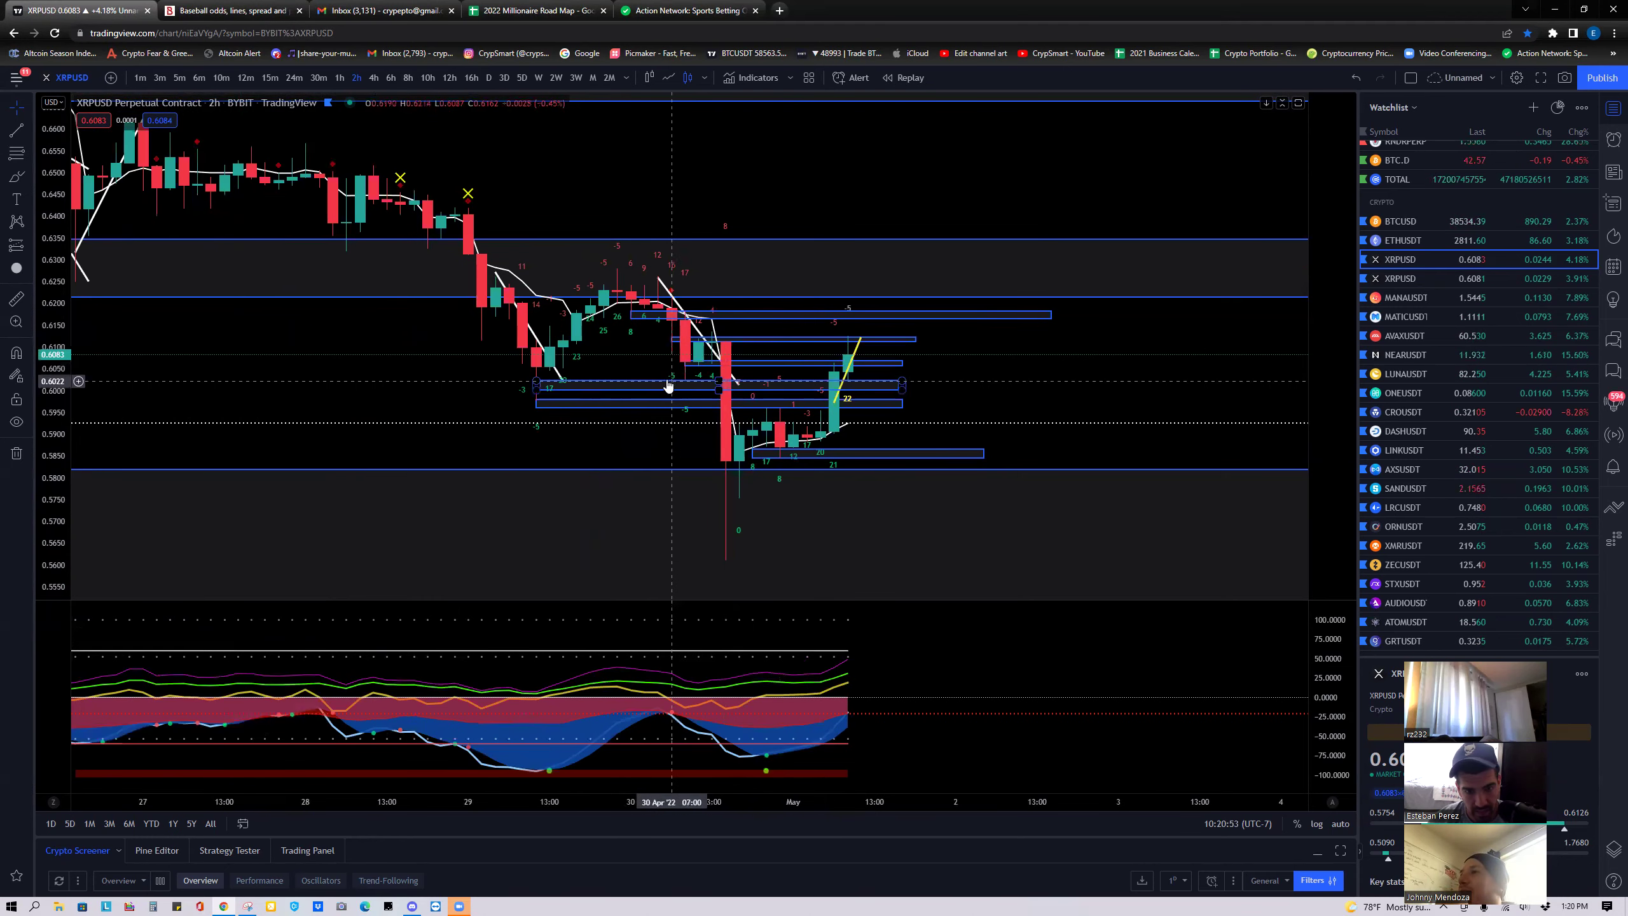
click(541, 402)
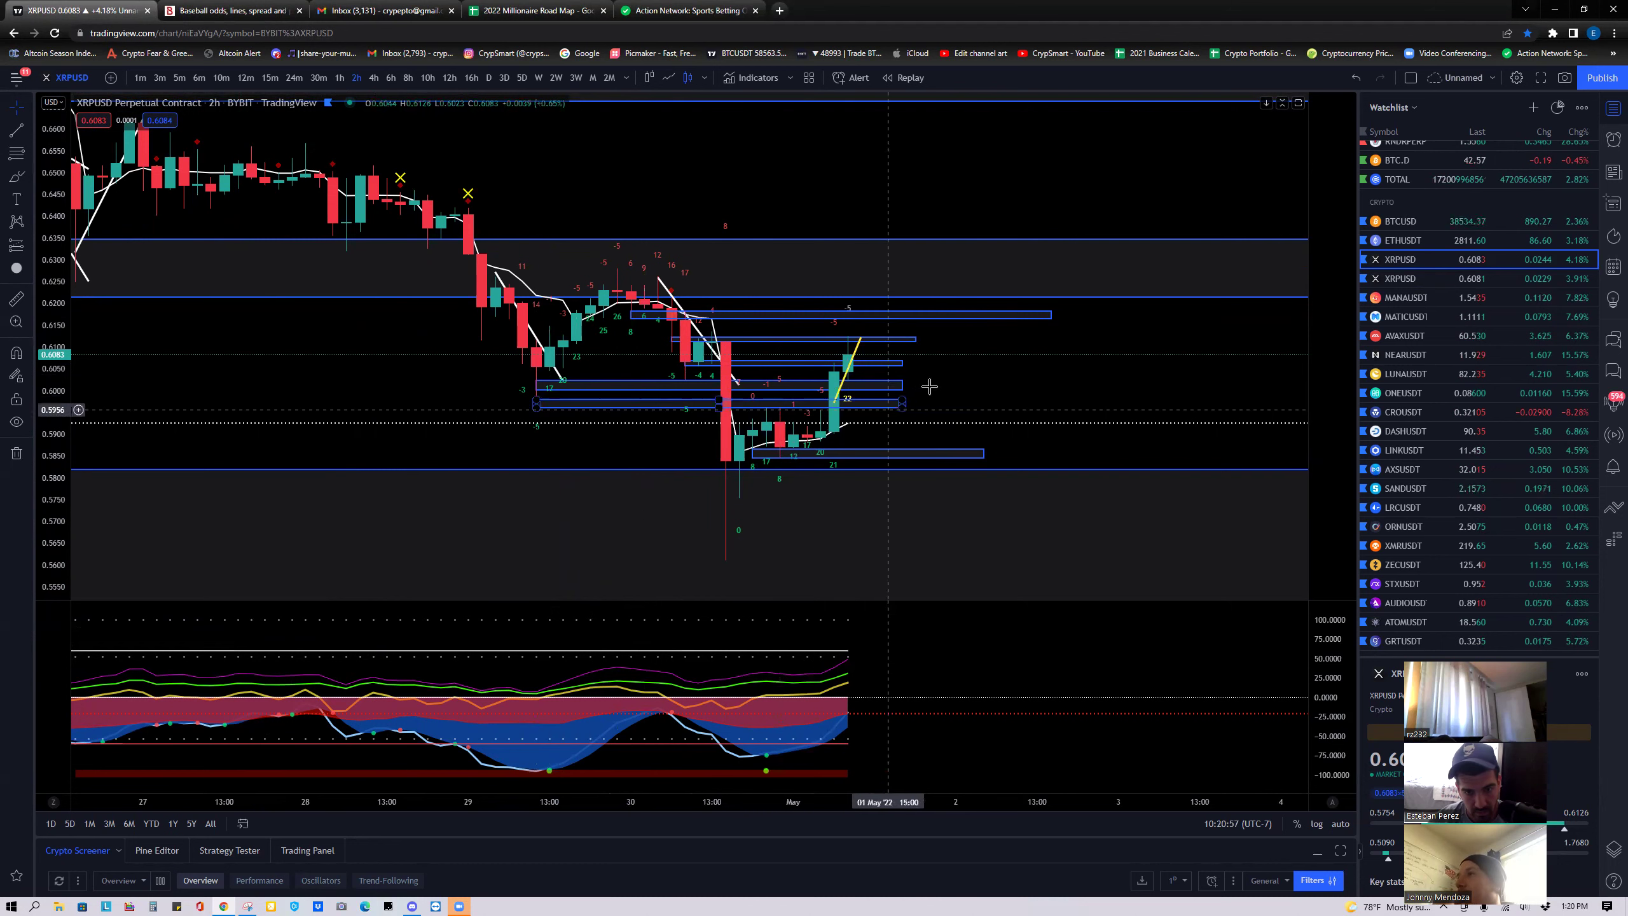
click(835, 431)
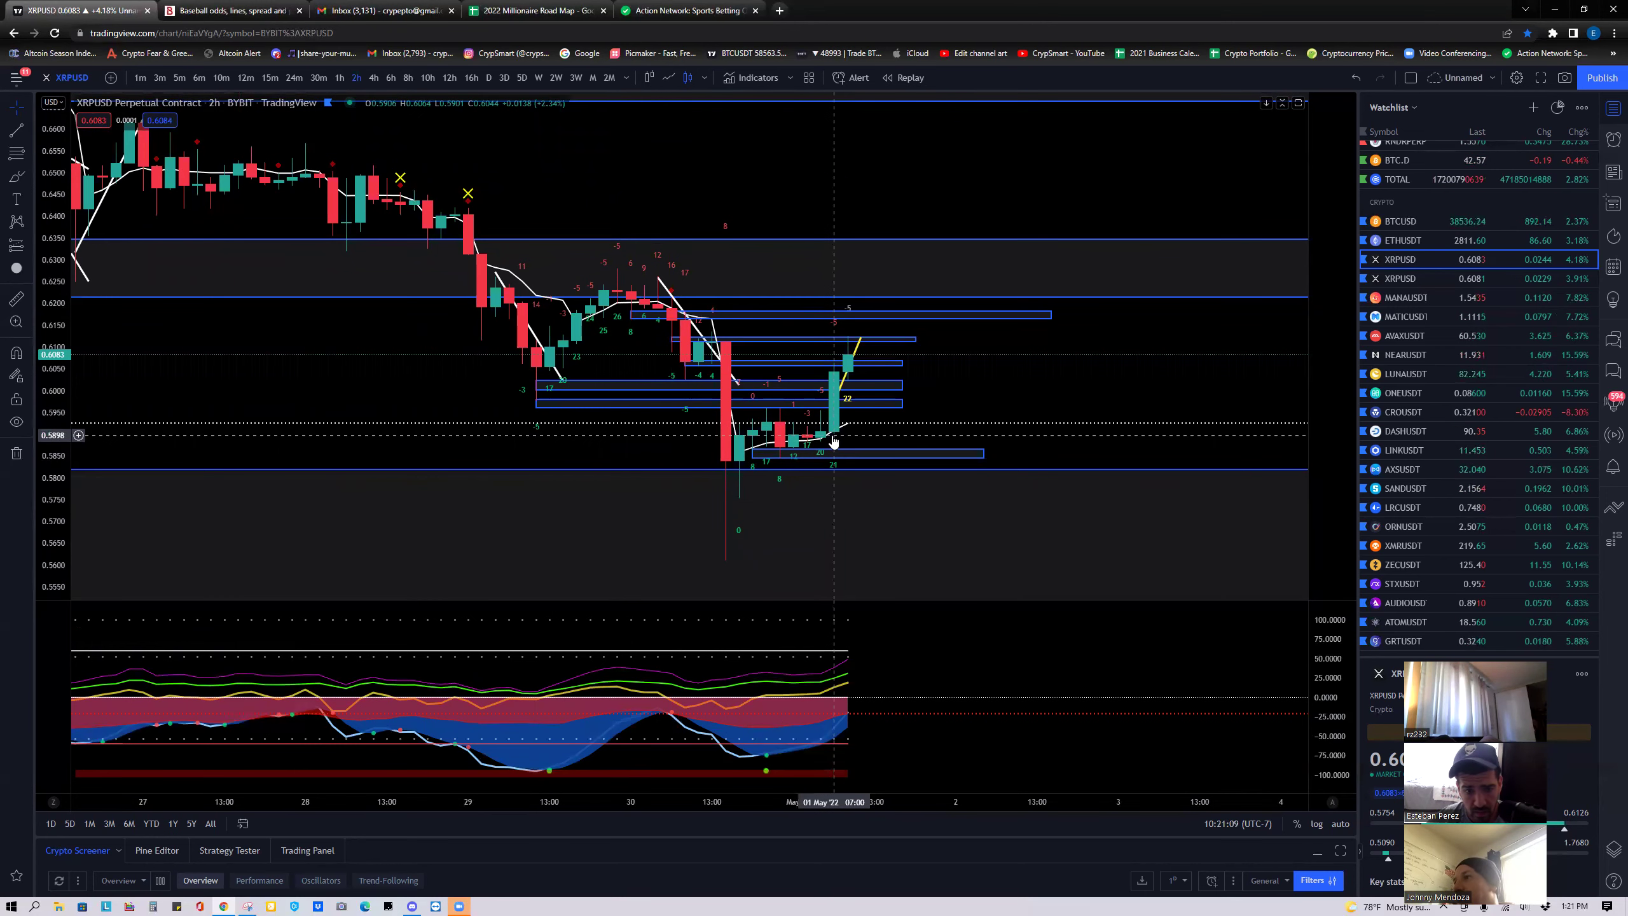
scroll(834, 441, down, 10)
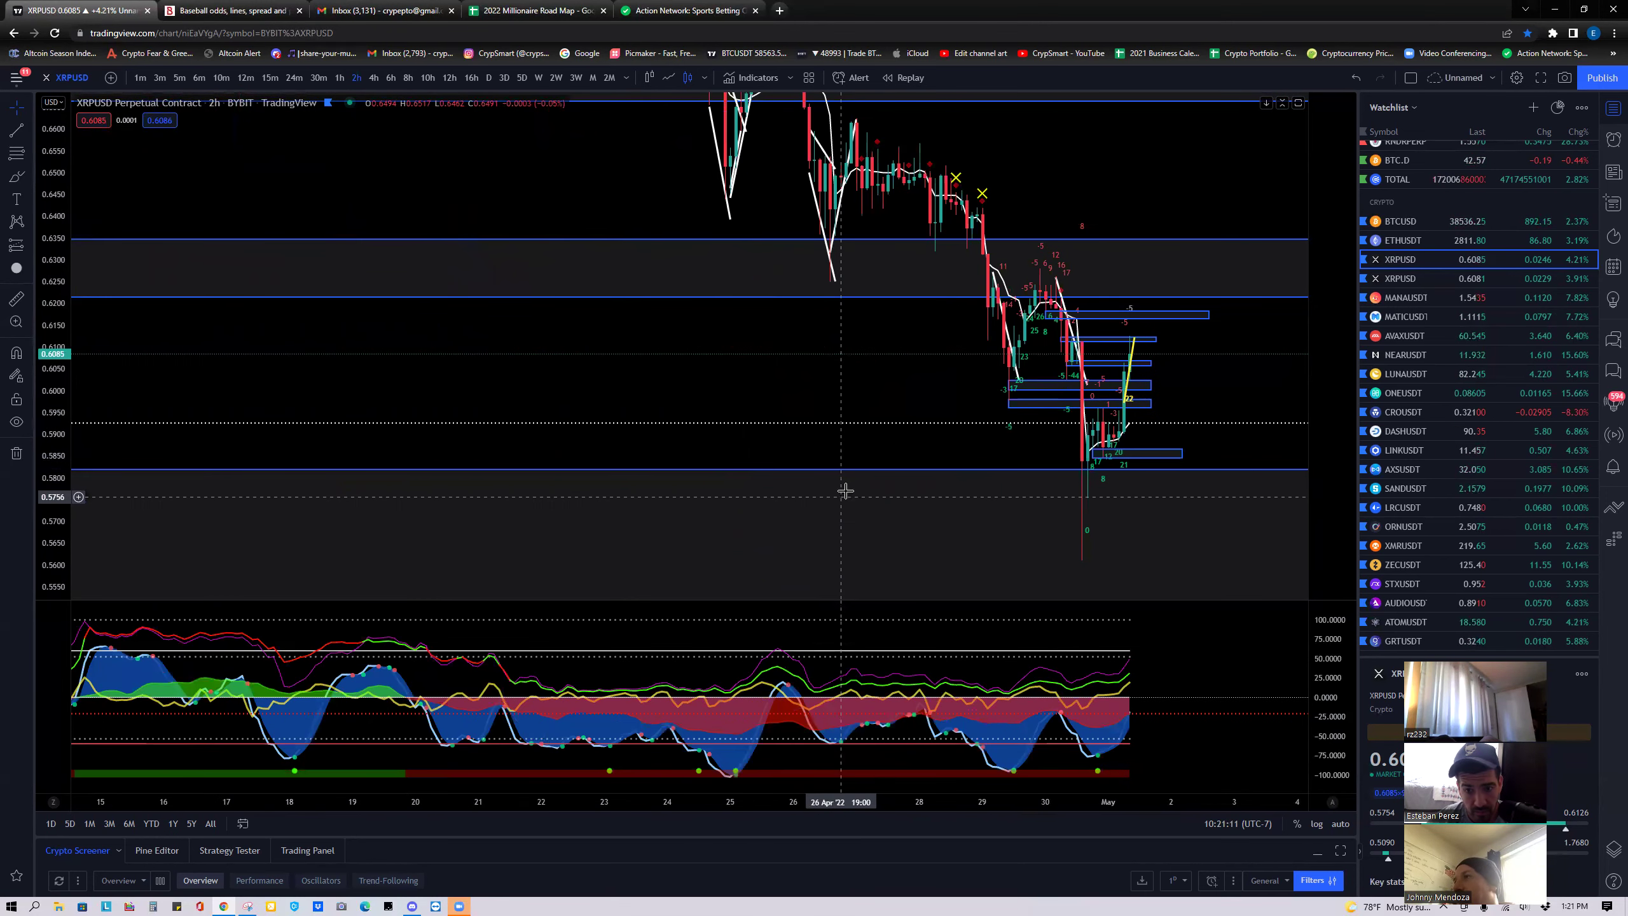
drag(930, 418, 735, 423)
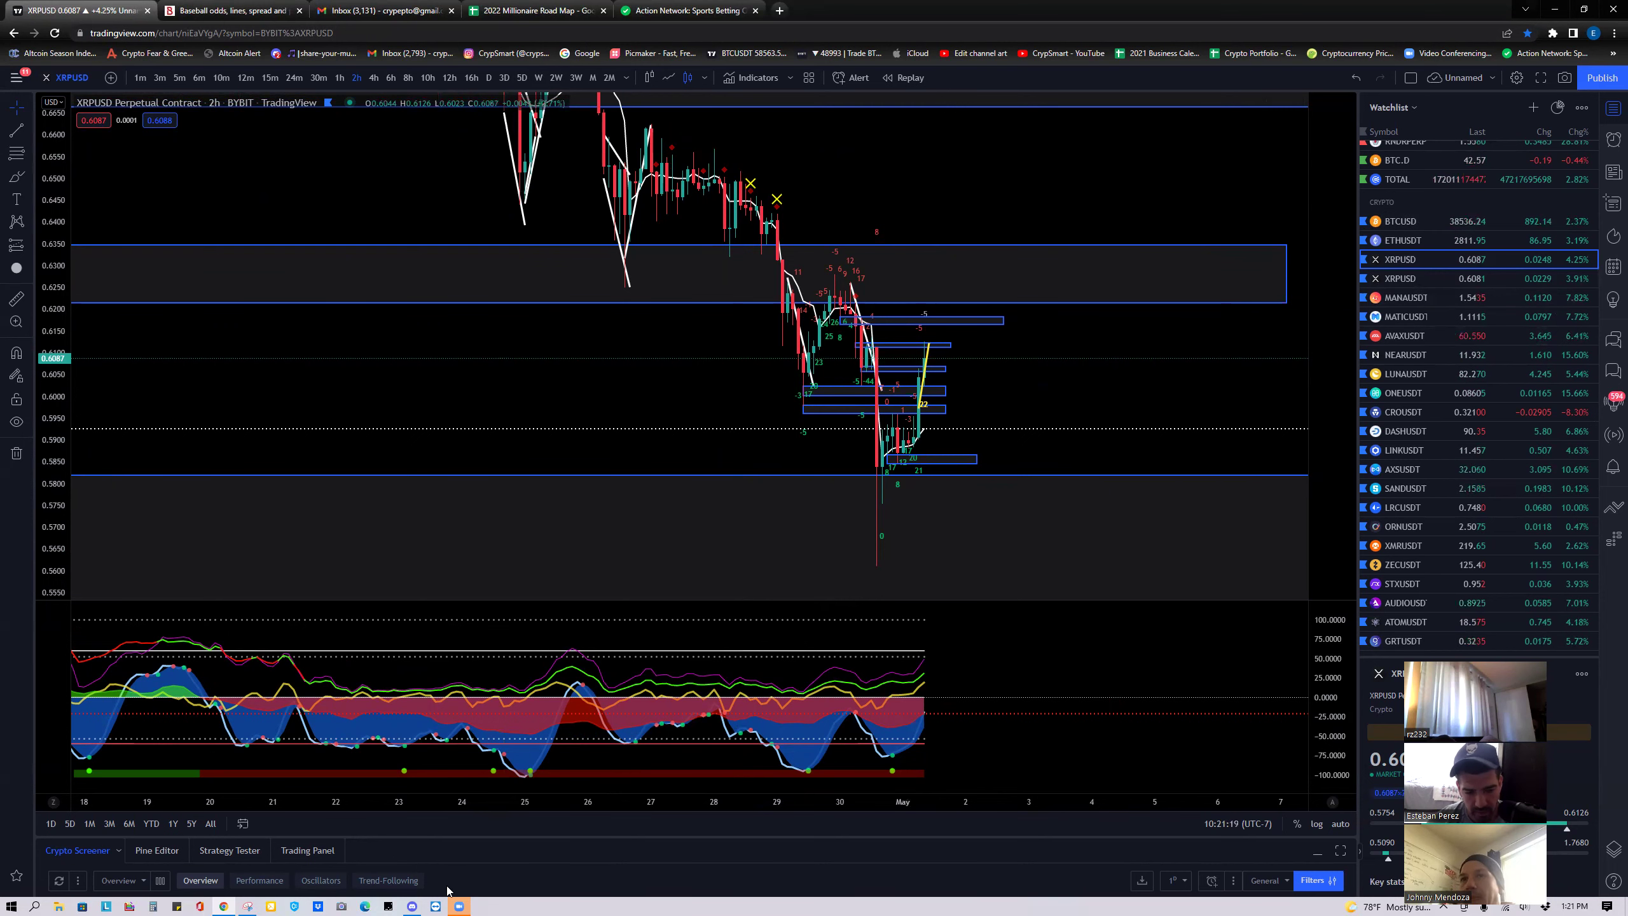
Switch to Discord, open the Market Cipher server's cf-and-fg-analysis channel at the May 1 BTC post, and maximize the window.
click(412, 906)
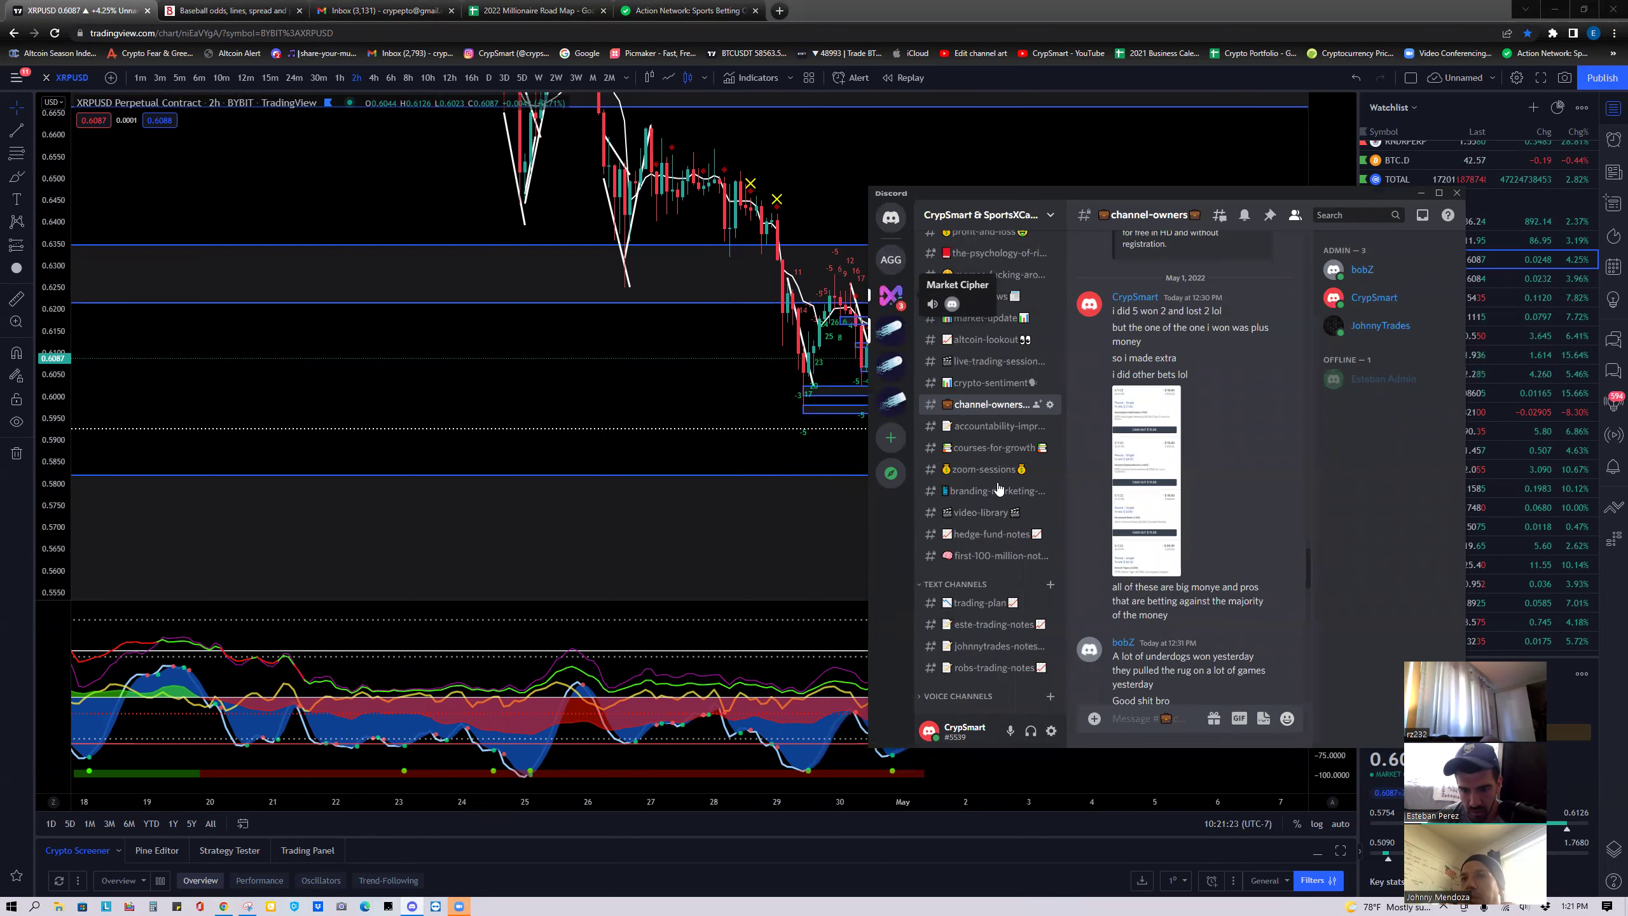
click(891, 295)
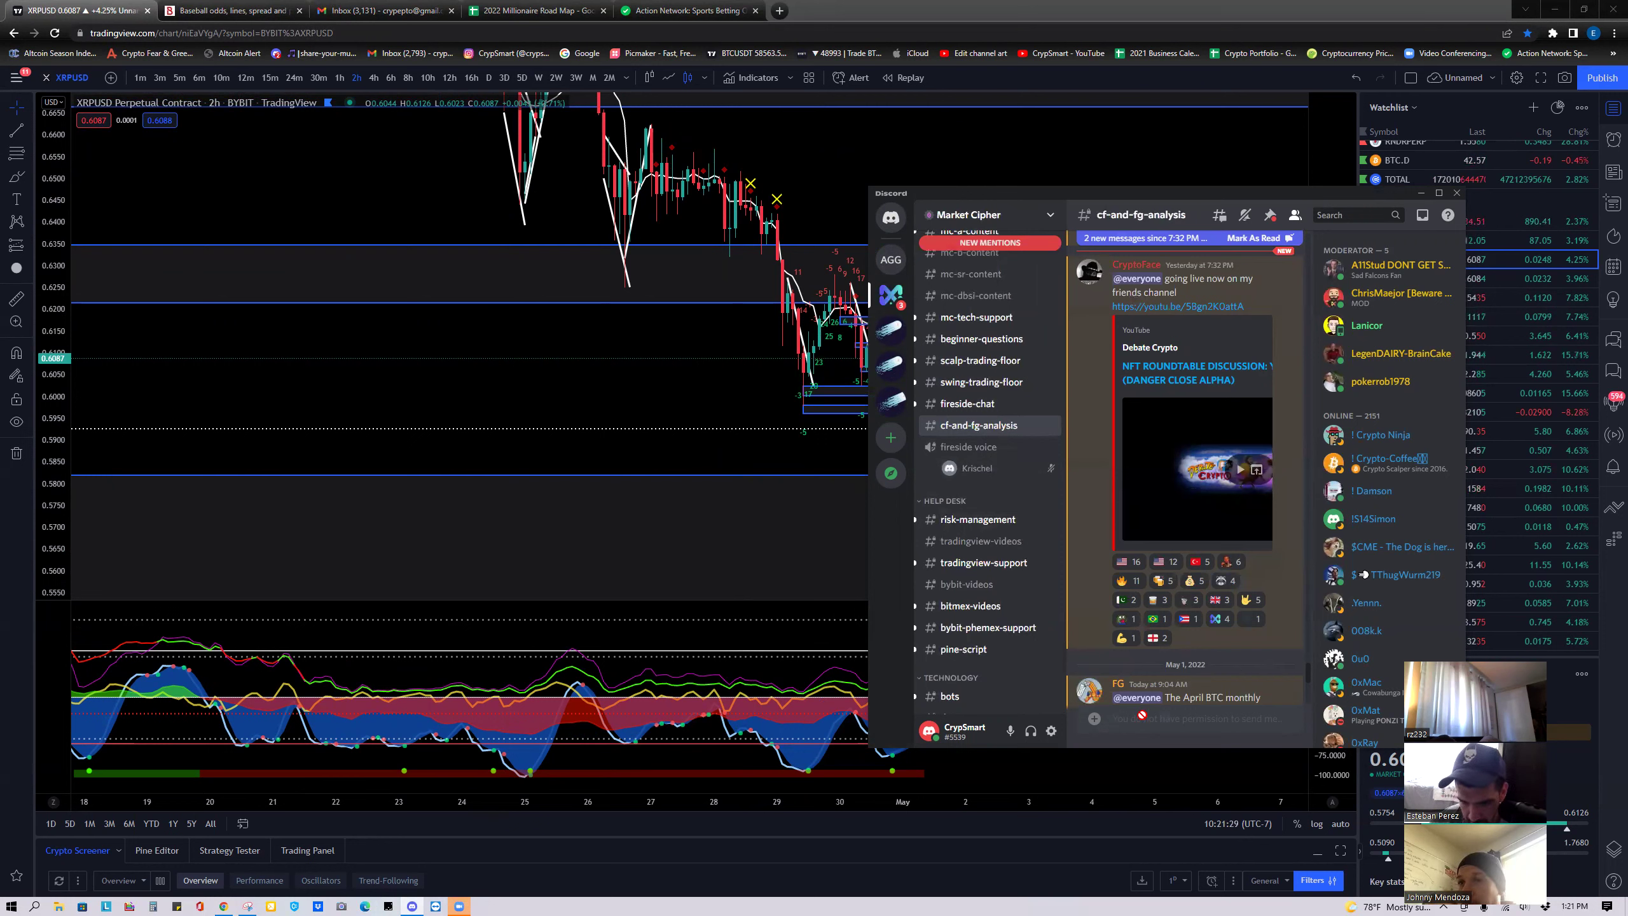
scroll(1216, 627, up, 3)
scroll(1216, 627, down, 10)
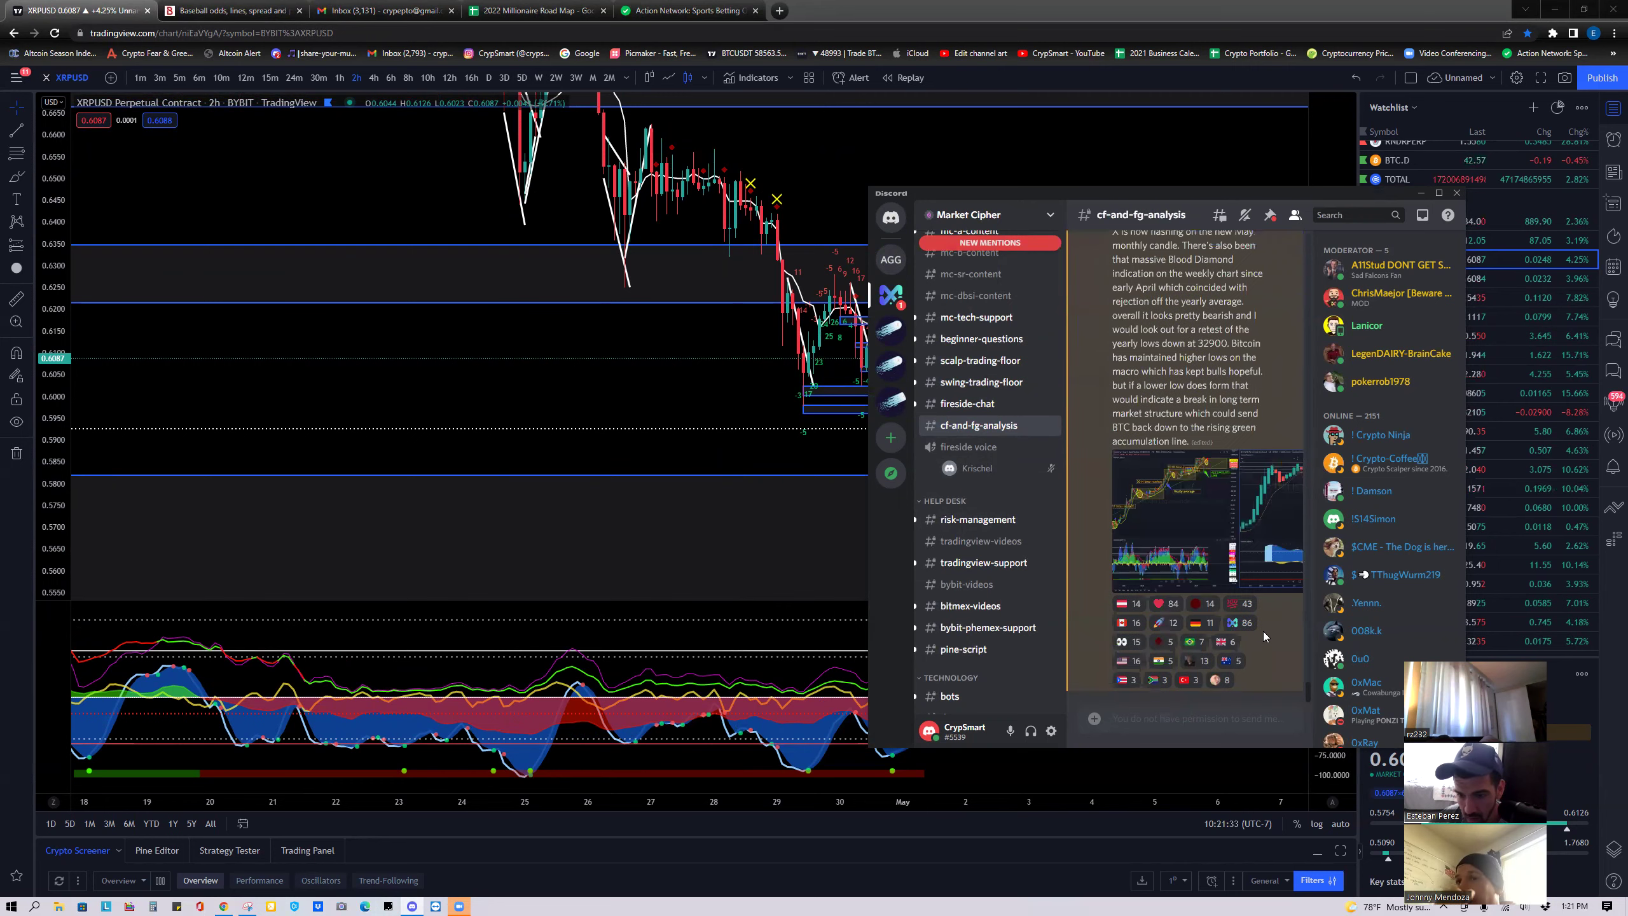
click(1439, 192)
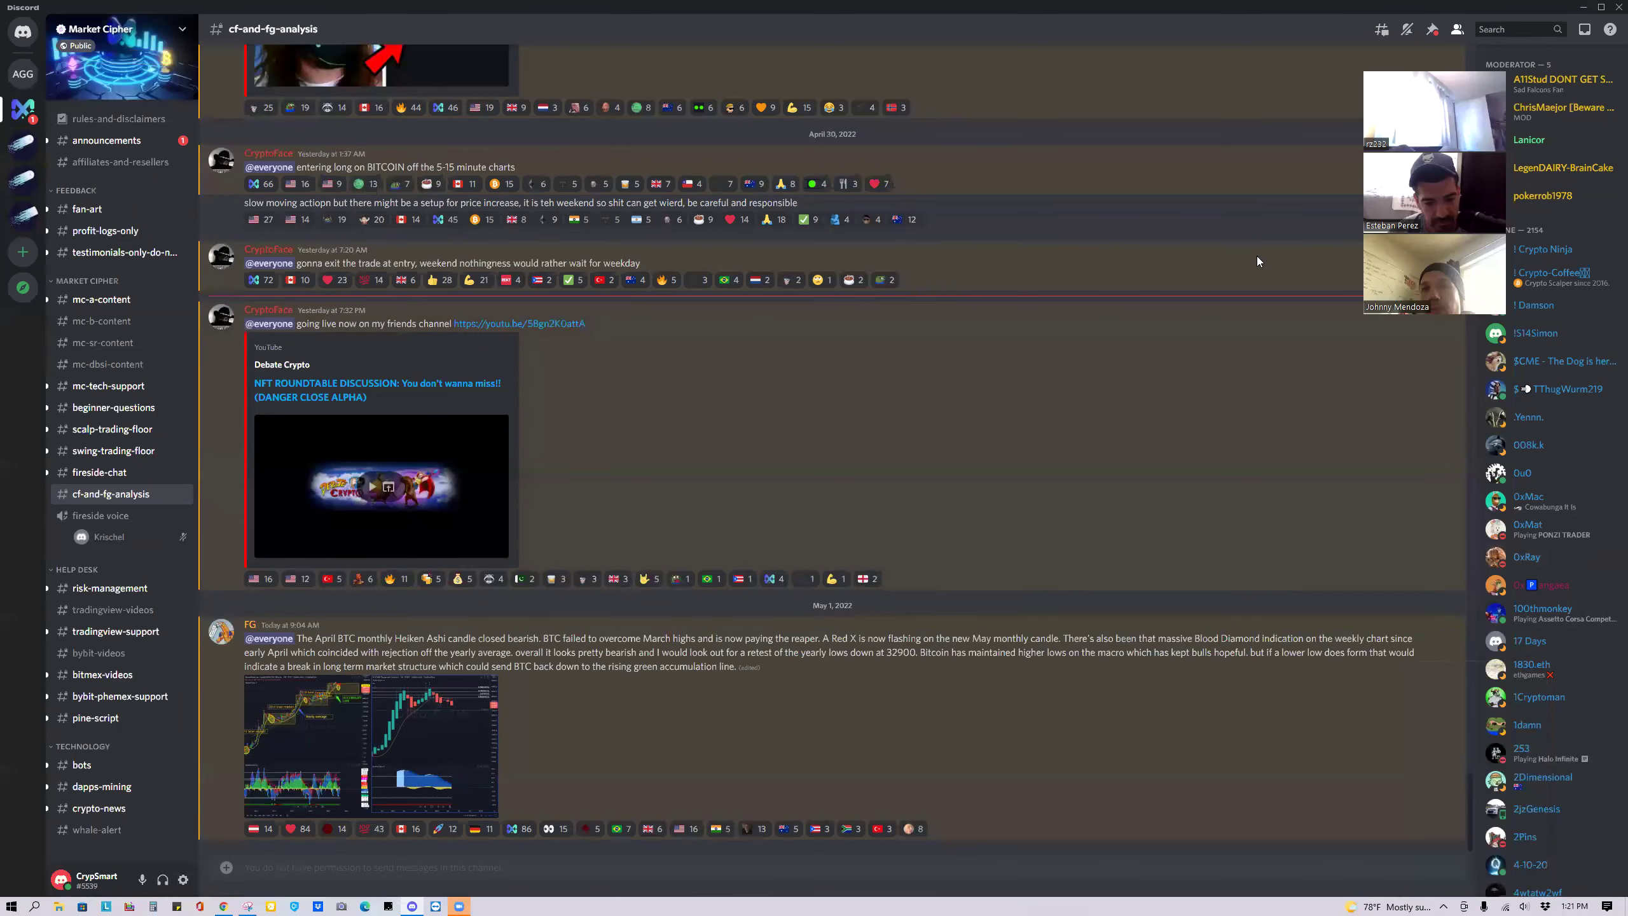
Capture the May 1 BTC monthly analysis post with Snipping Tool, copy the snip, and close it without saving.
click(248, 906)
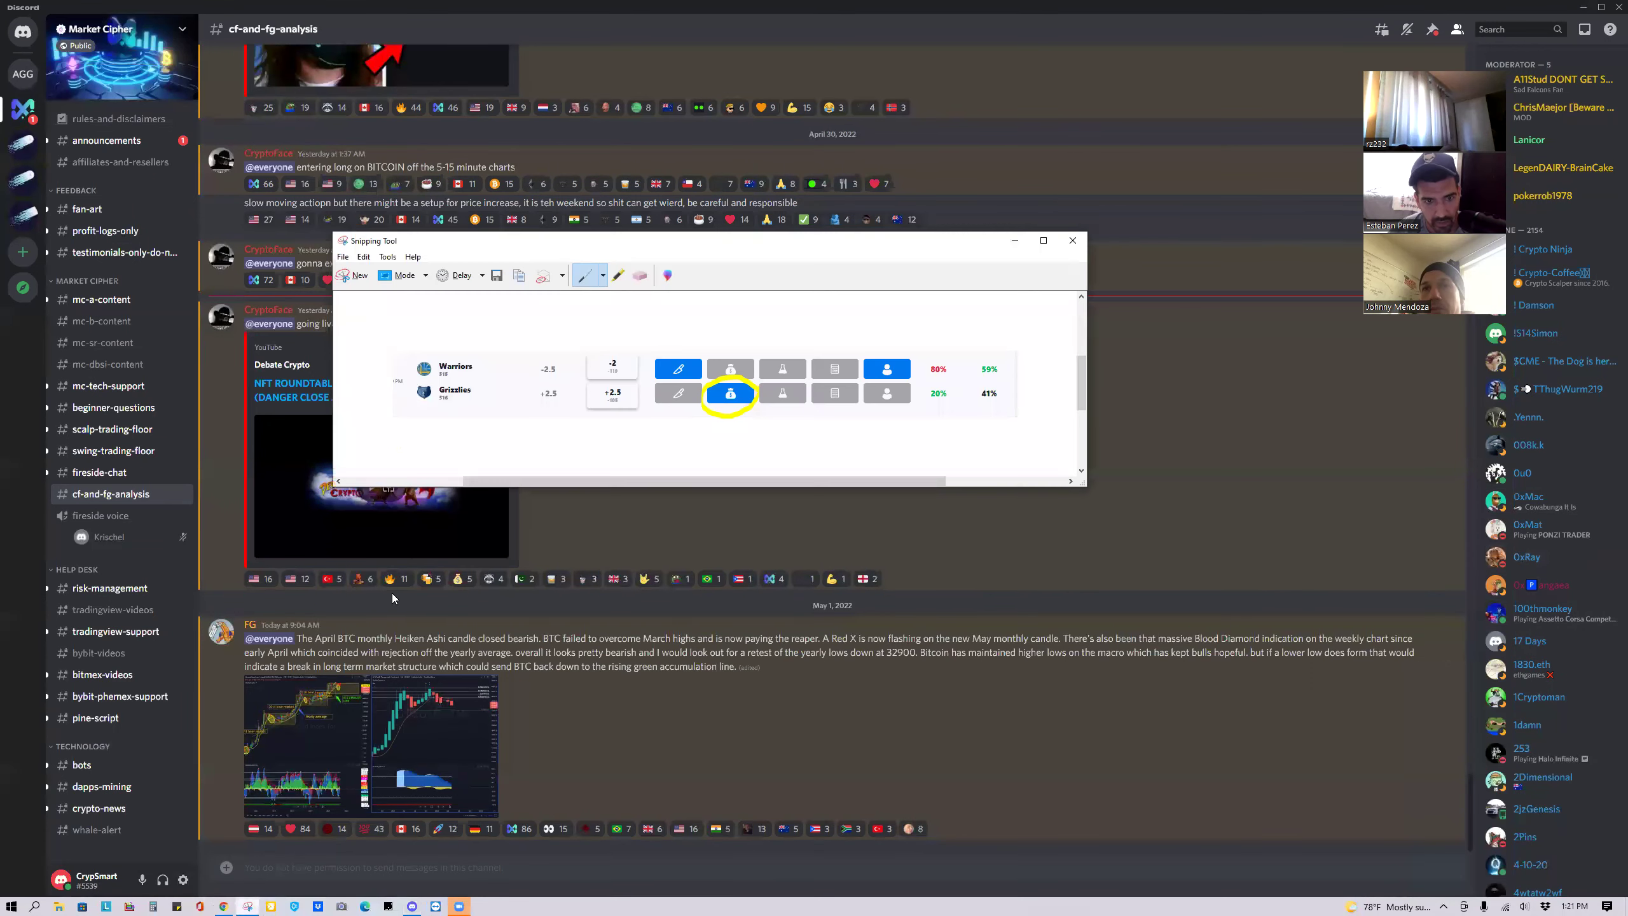
click(354, 275)
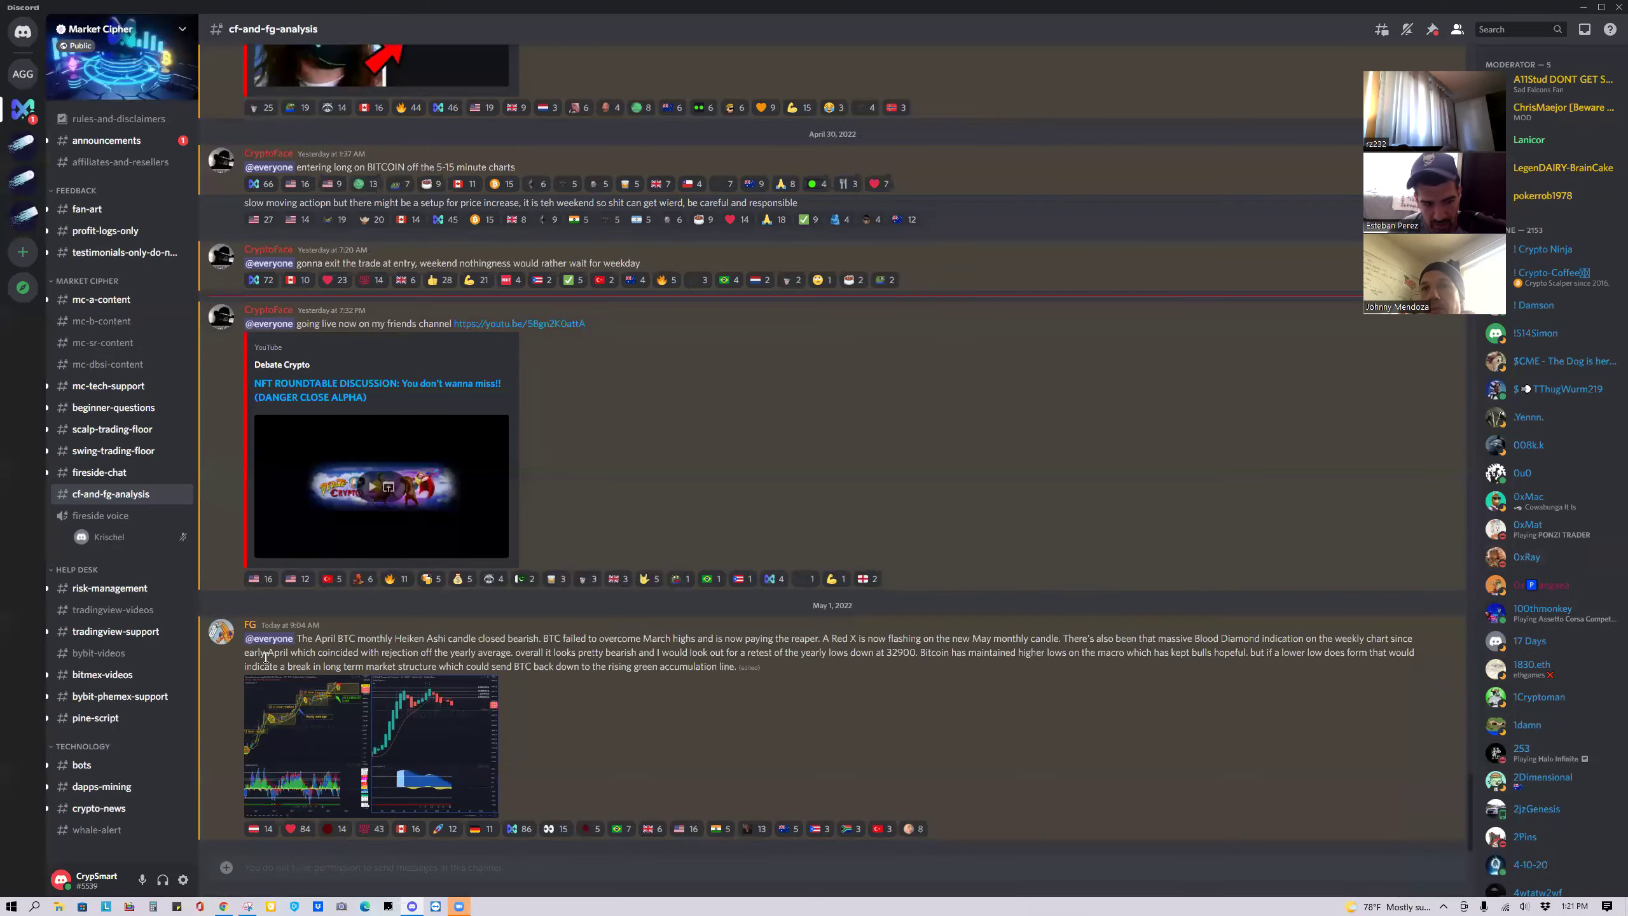
drag(191, 609, 1476, 846)
right_click(802, 756)
click(834, 777)
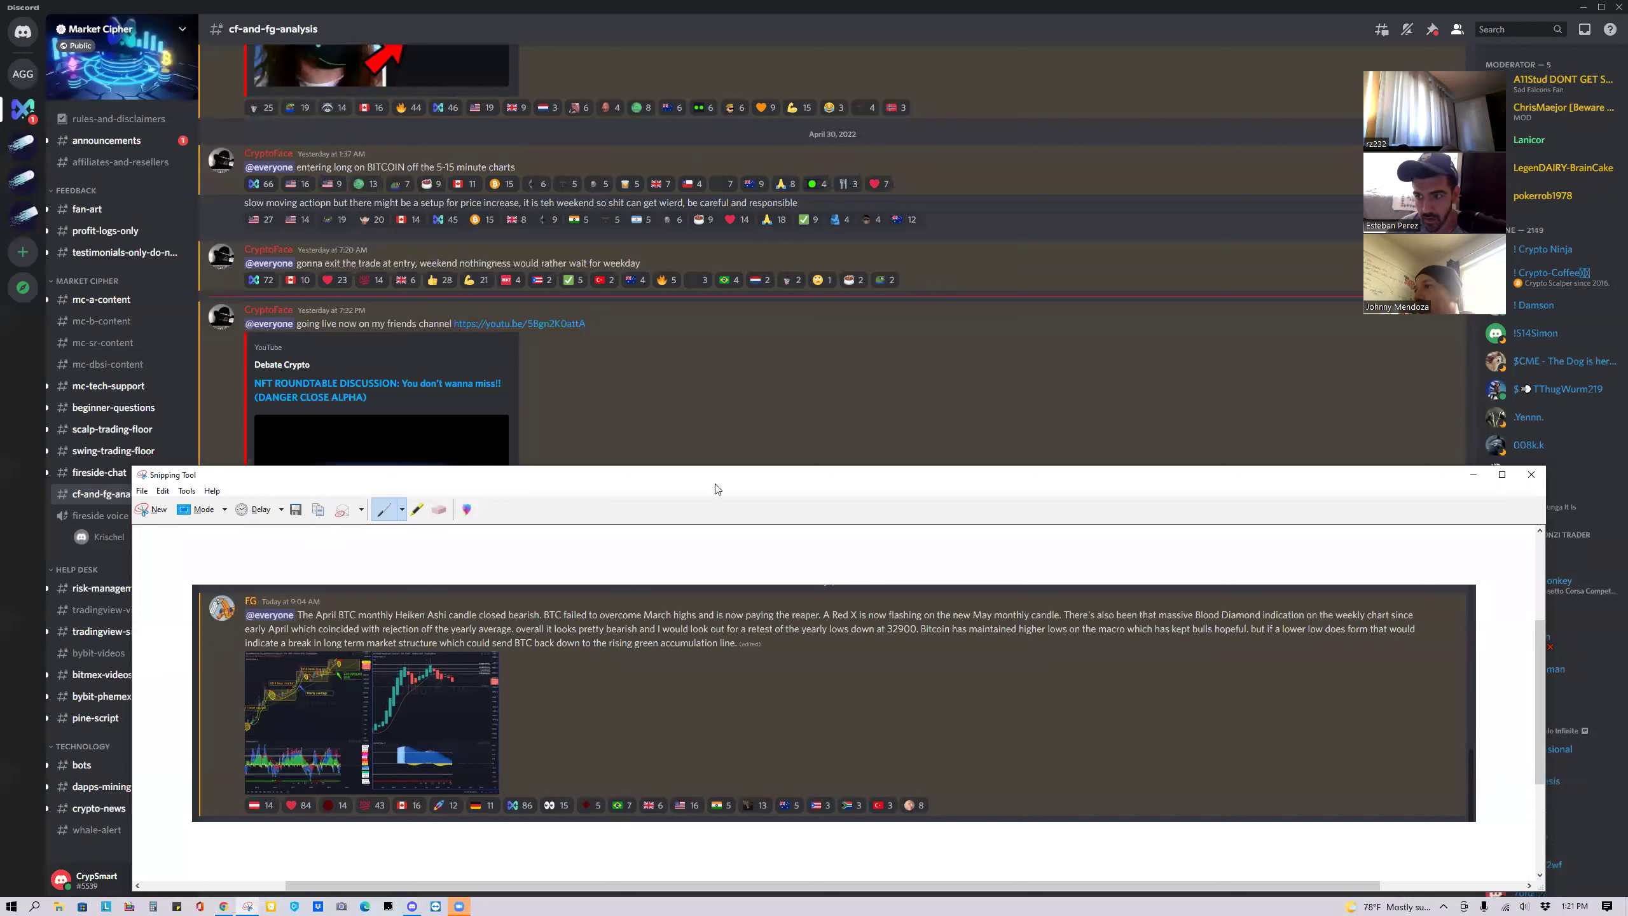
right_click(276, 668)
click(334, 700)
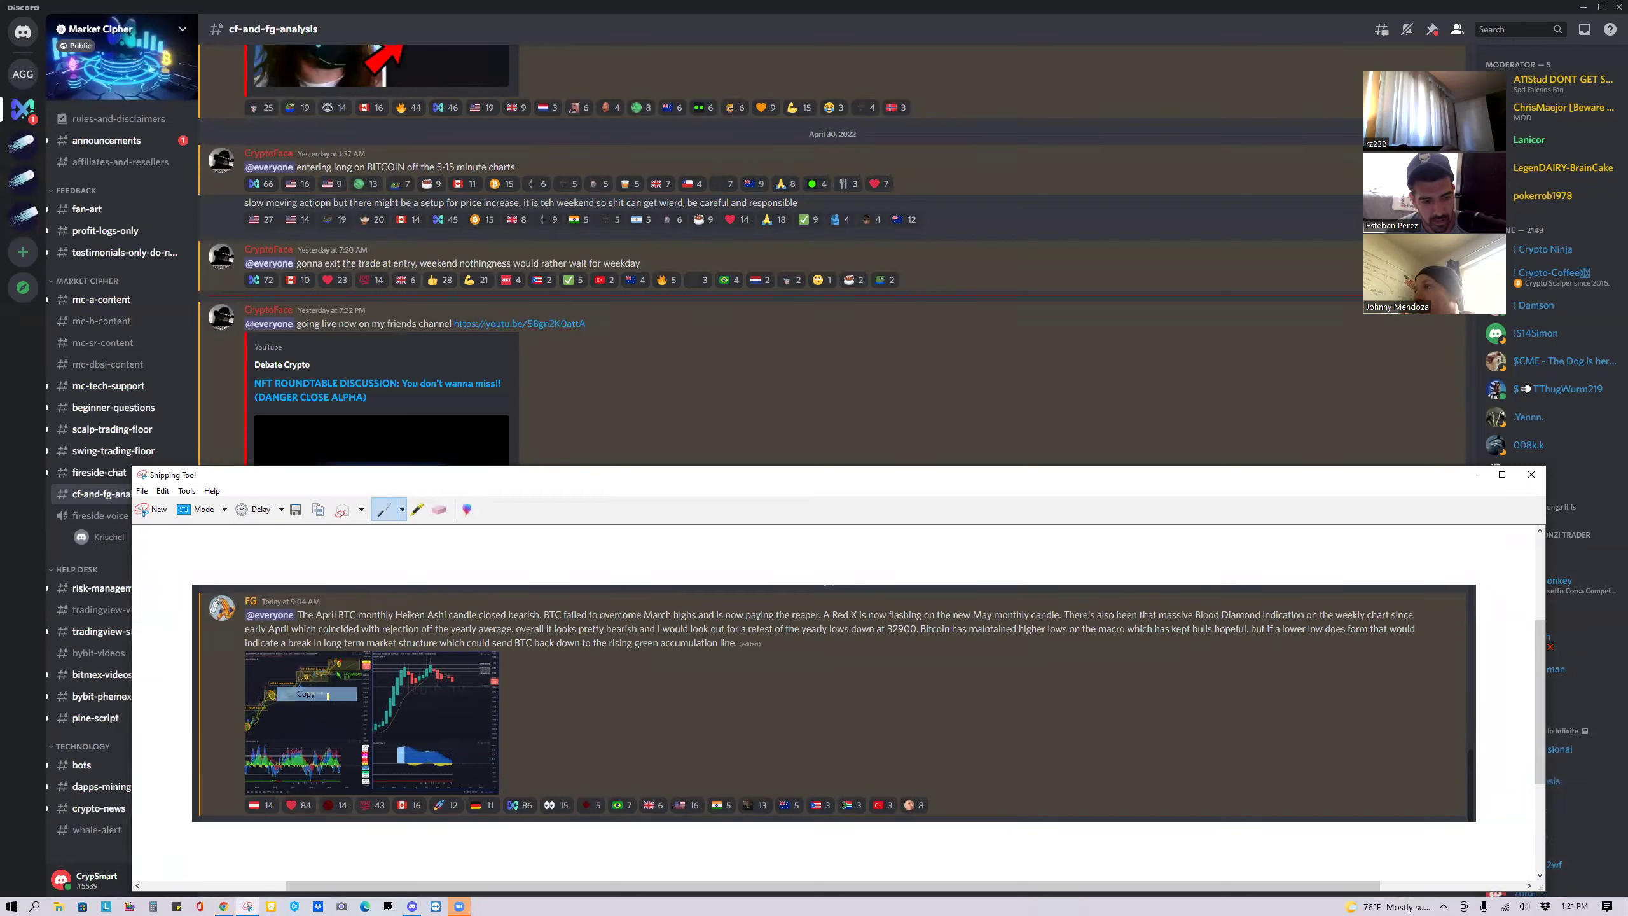
click(1533, 476)
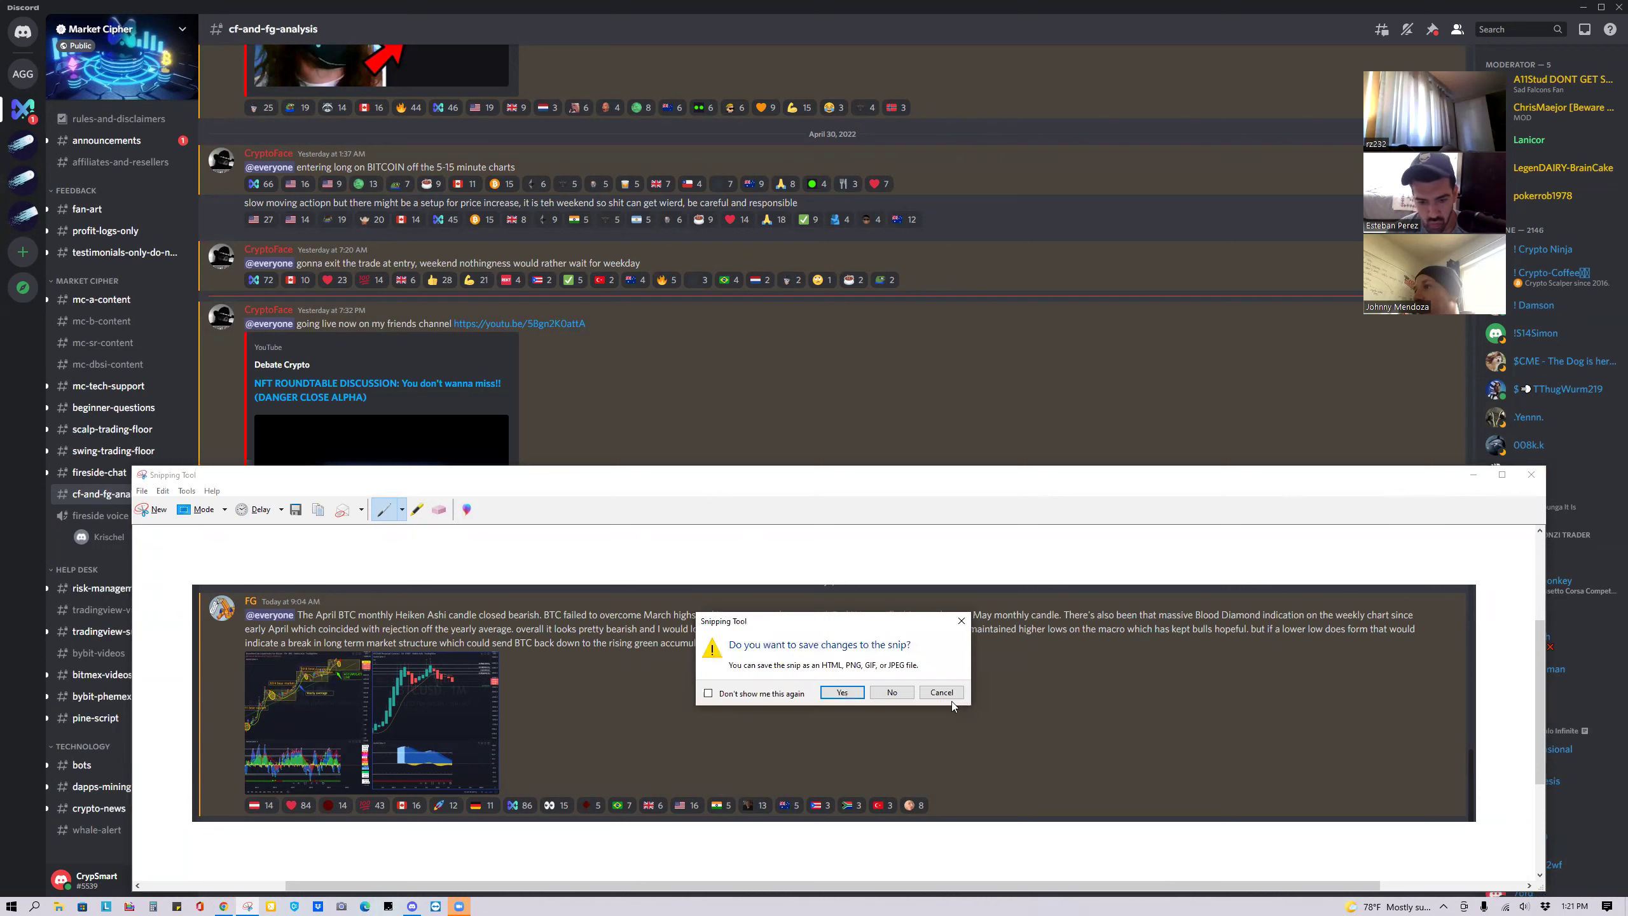
click(887, 698)
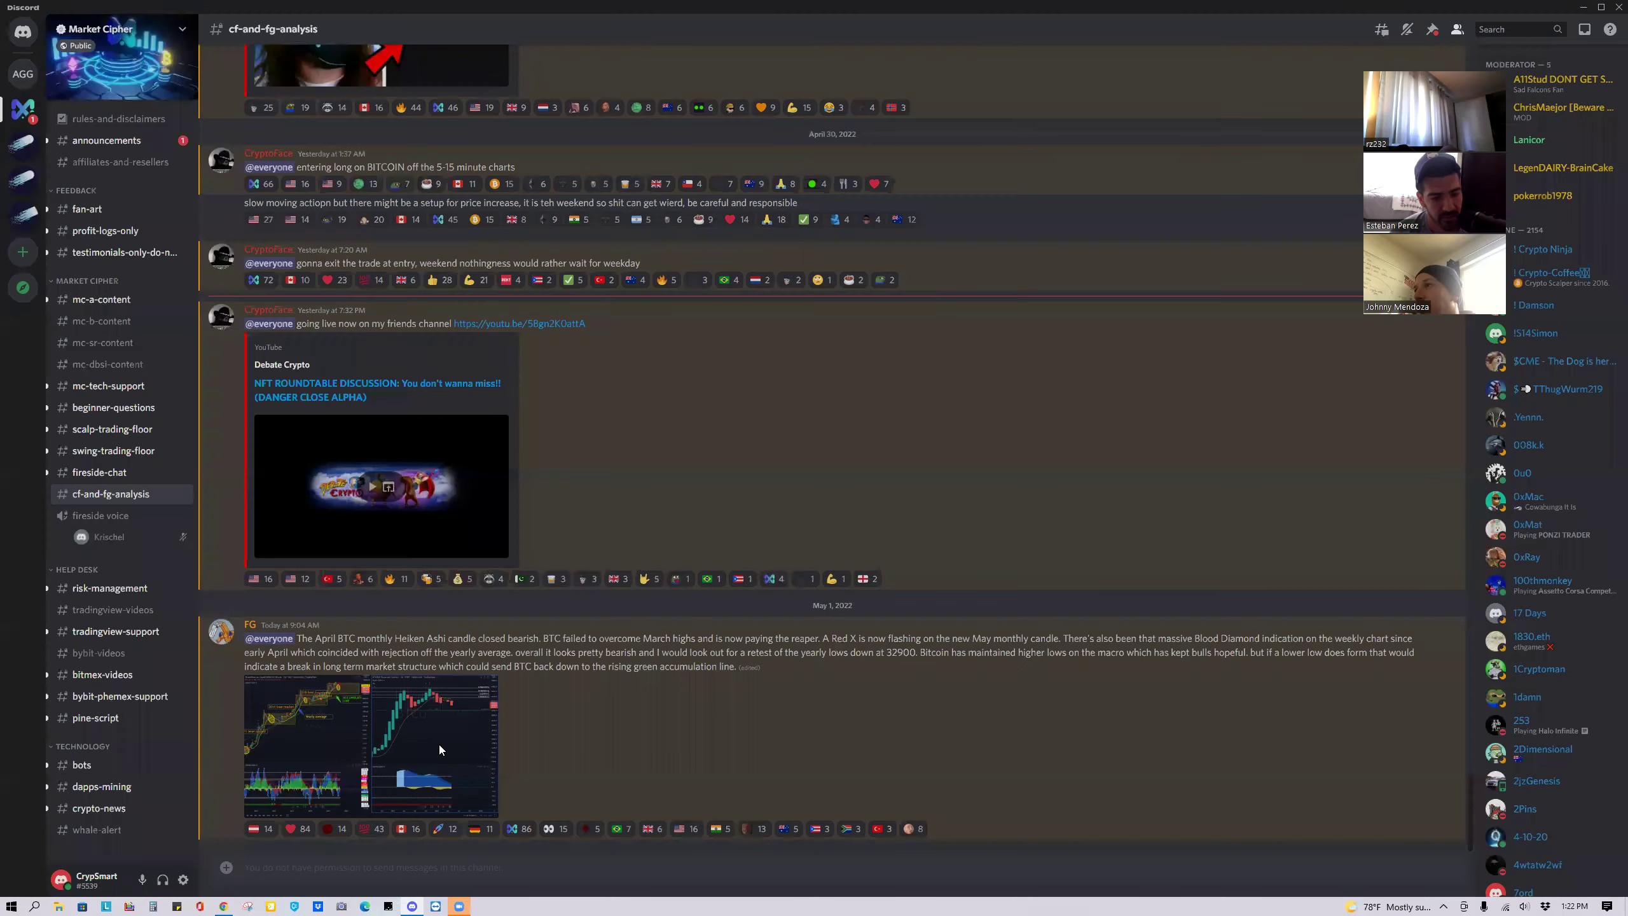
Examine the enlarged weekly and monthly Bitcoin chart image attached to the May 1 post.
click(439, 745)
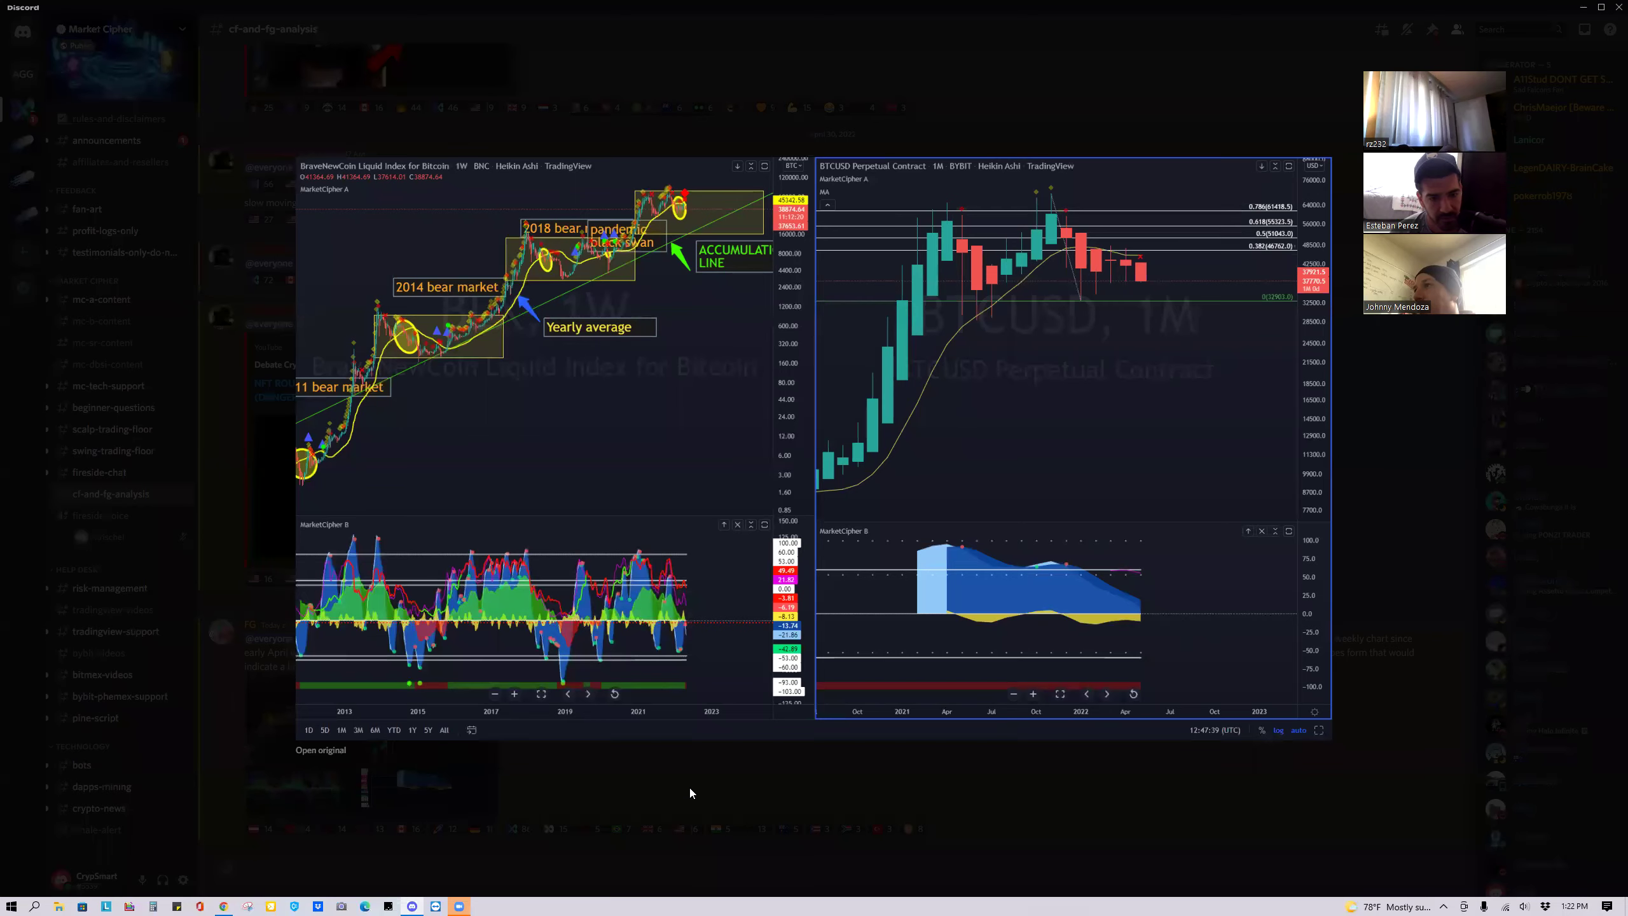
click(541, 776)
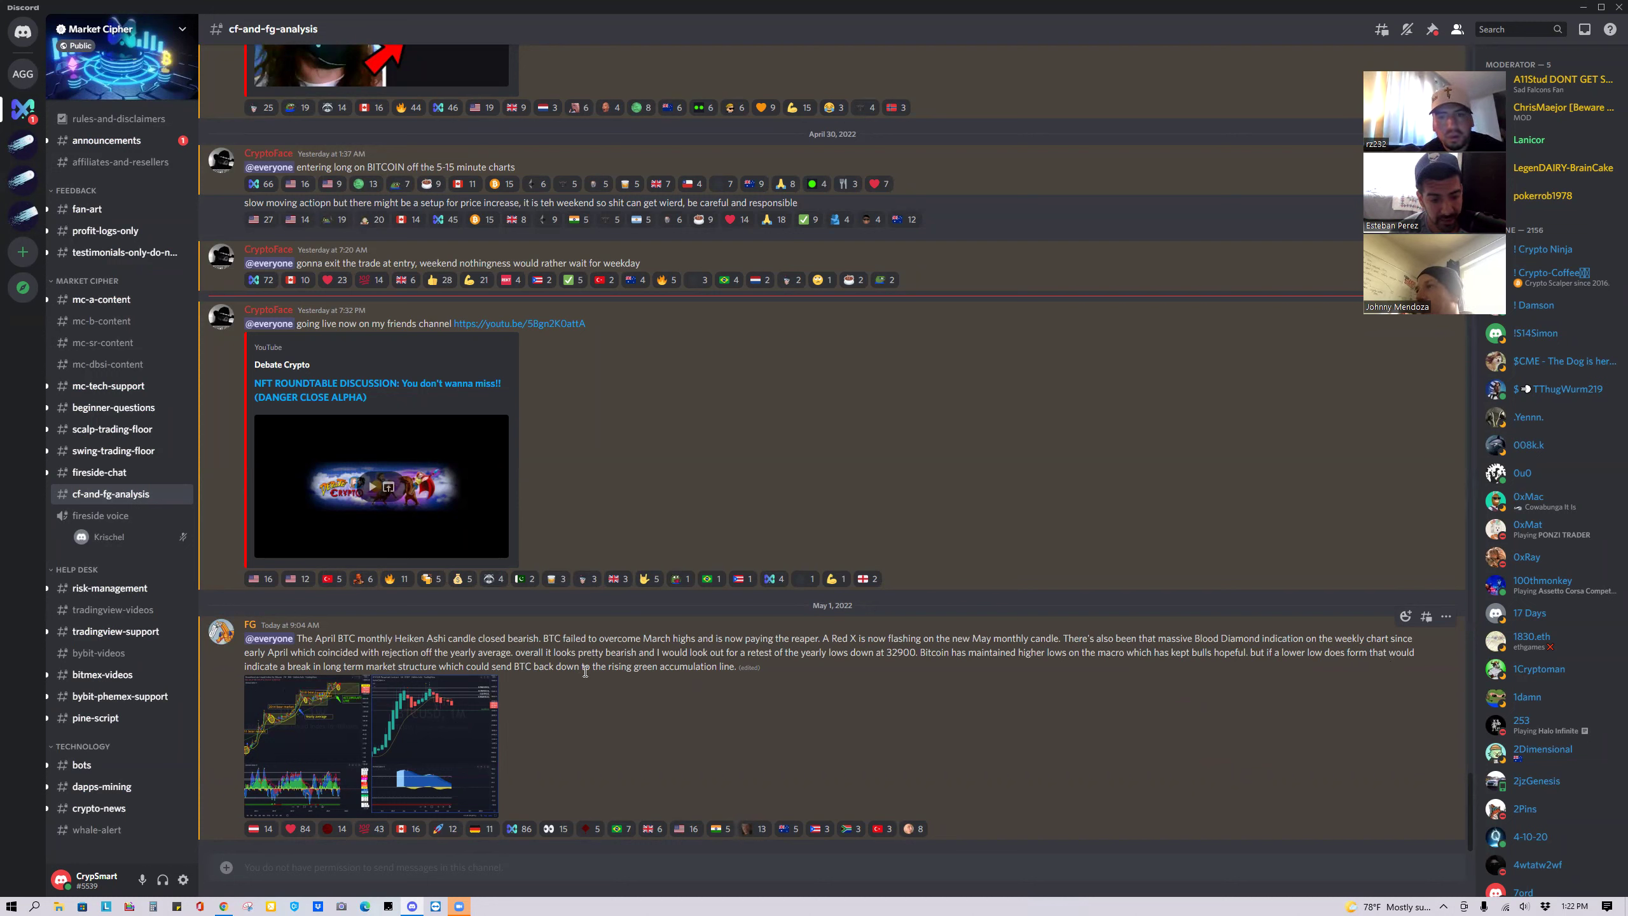
click(427, 712)
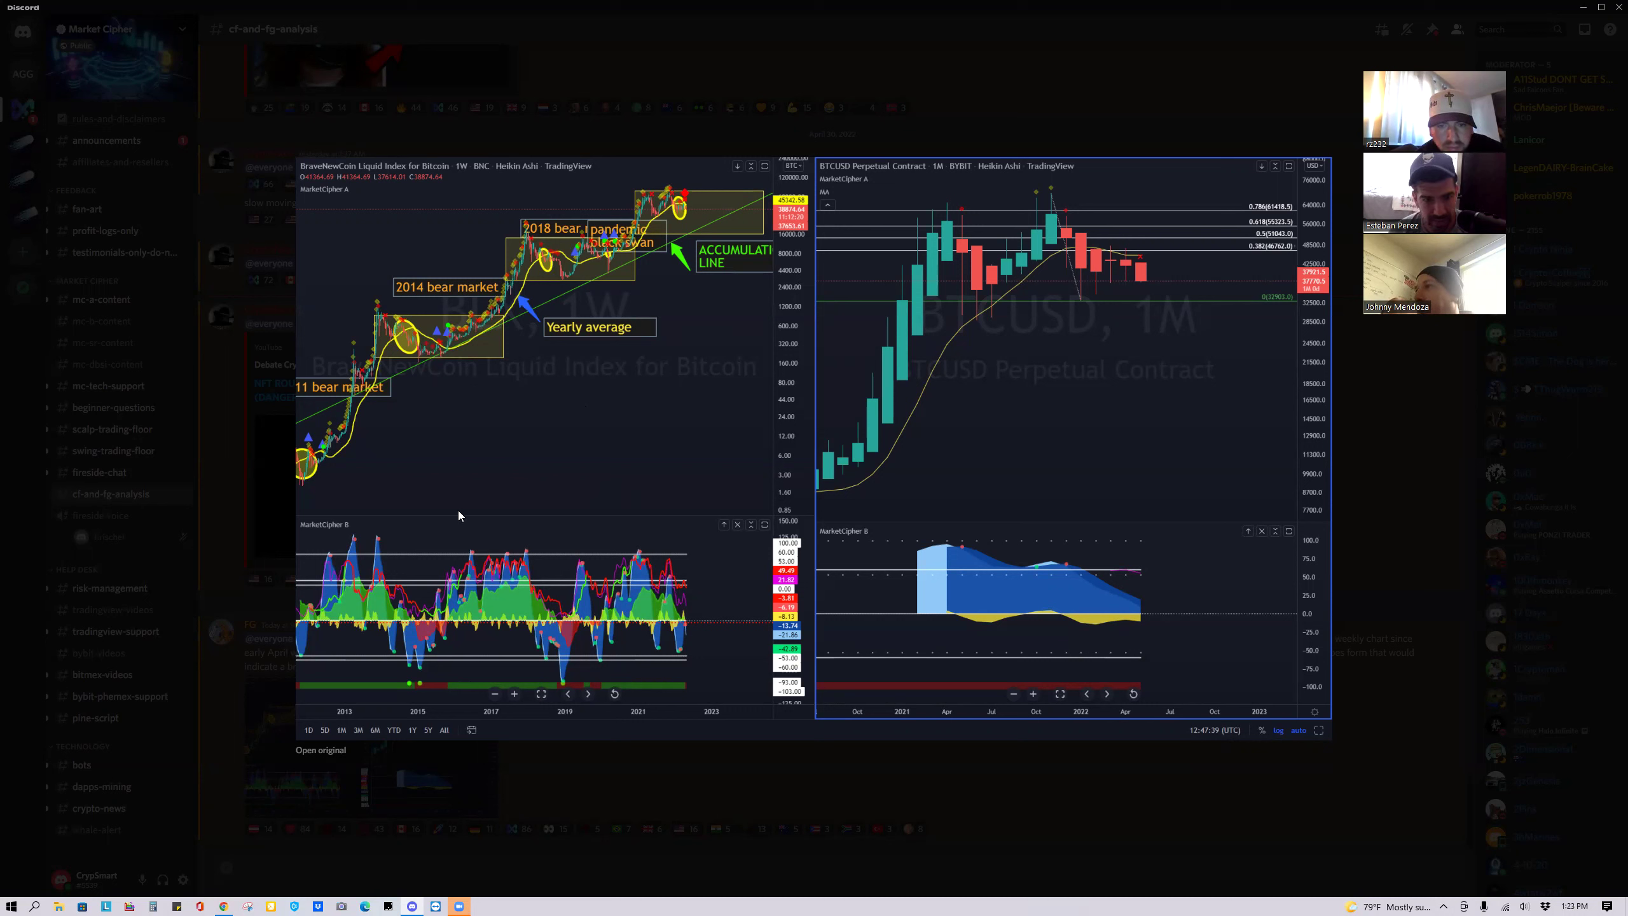
click(247, 532)
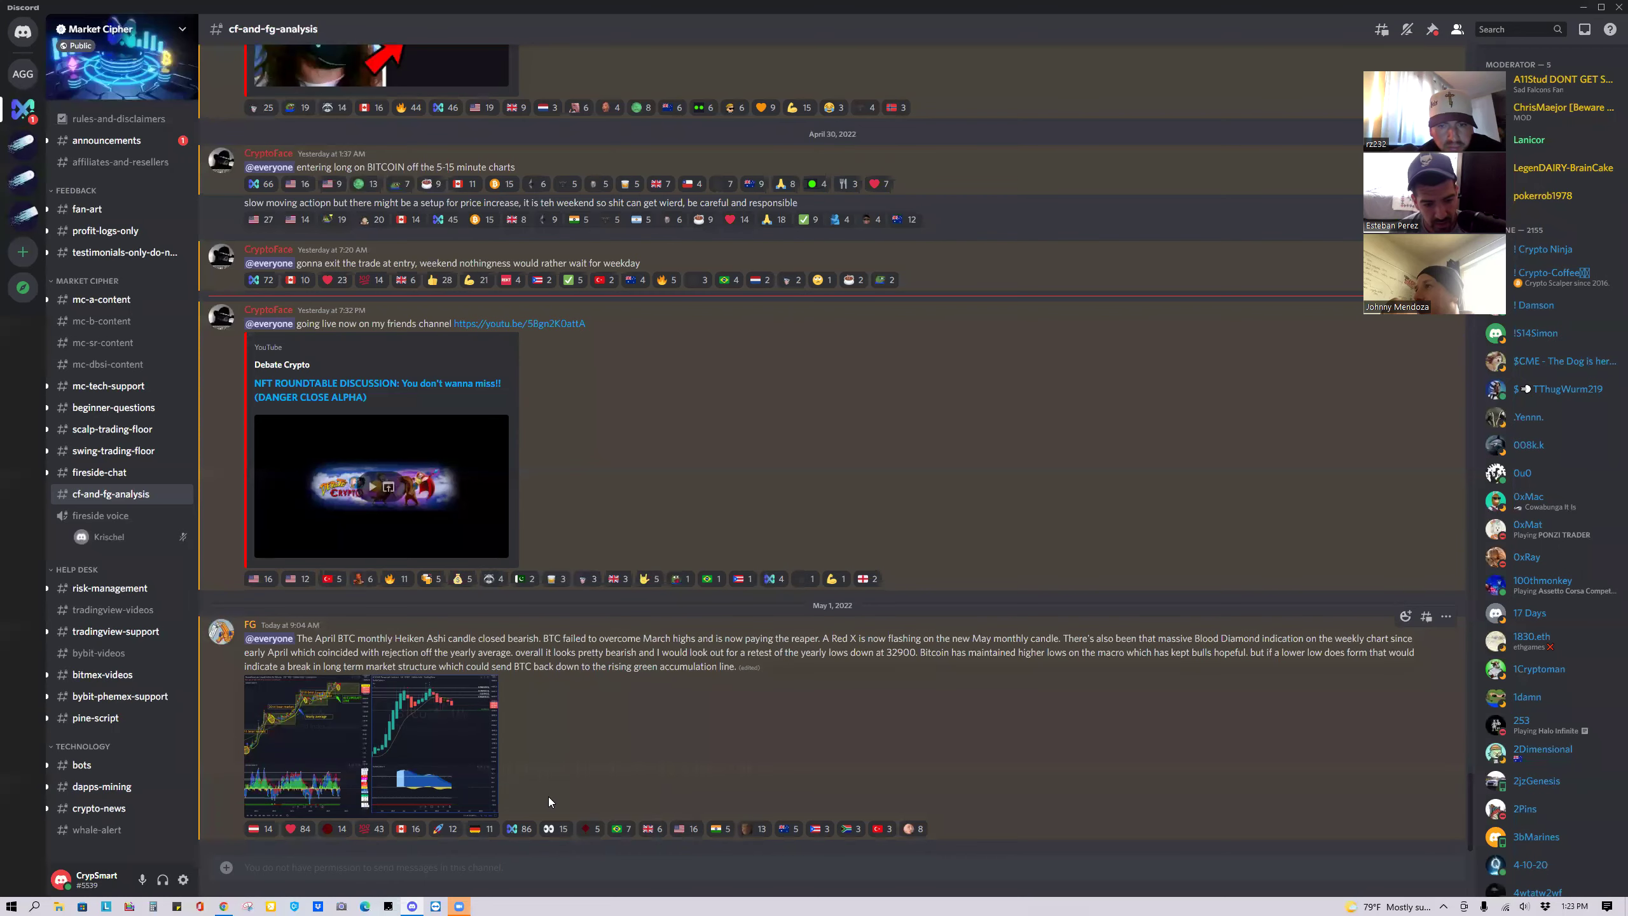
click(416, 901)
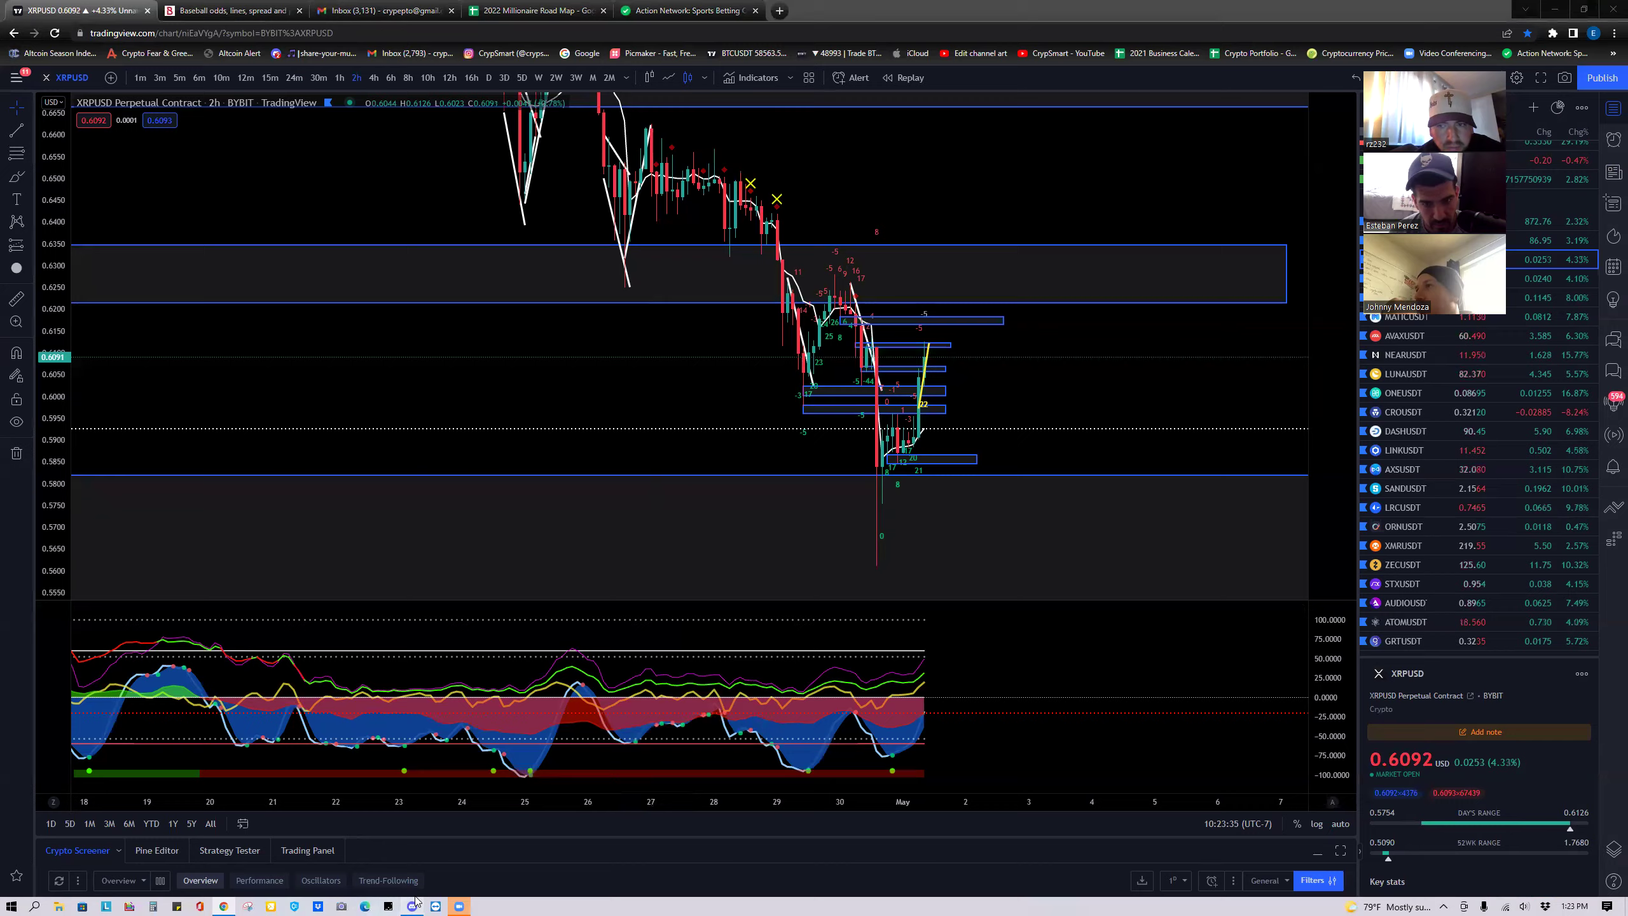
click(416, 901)
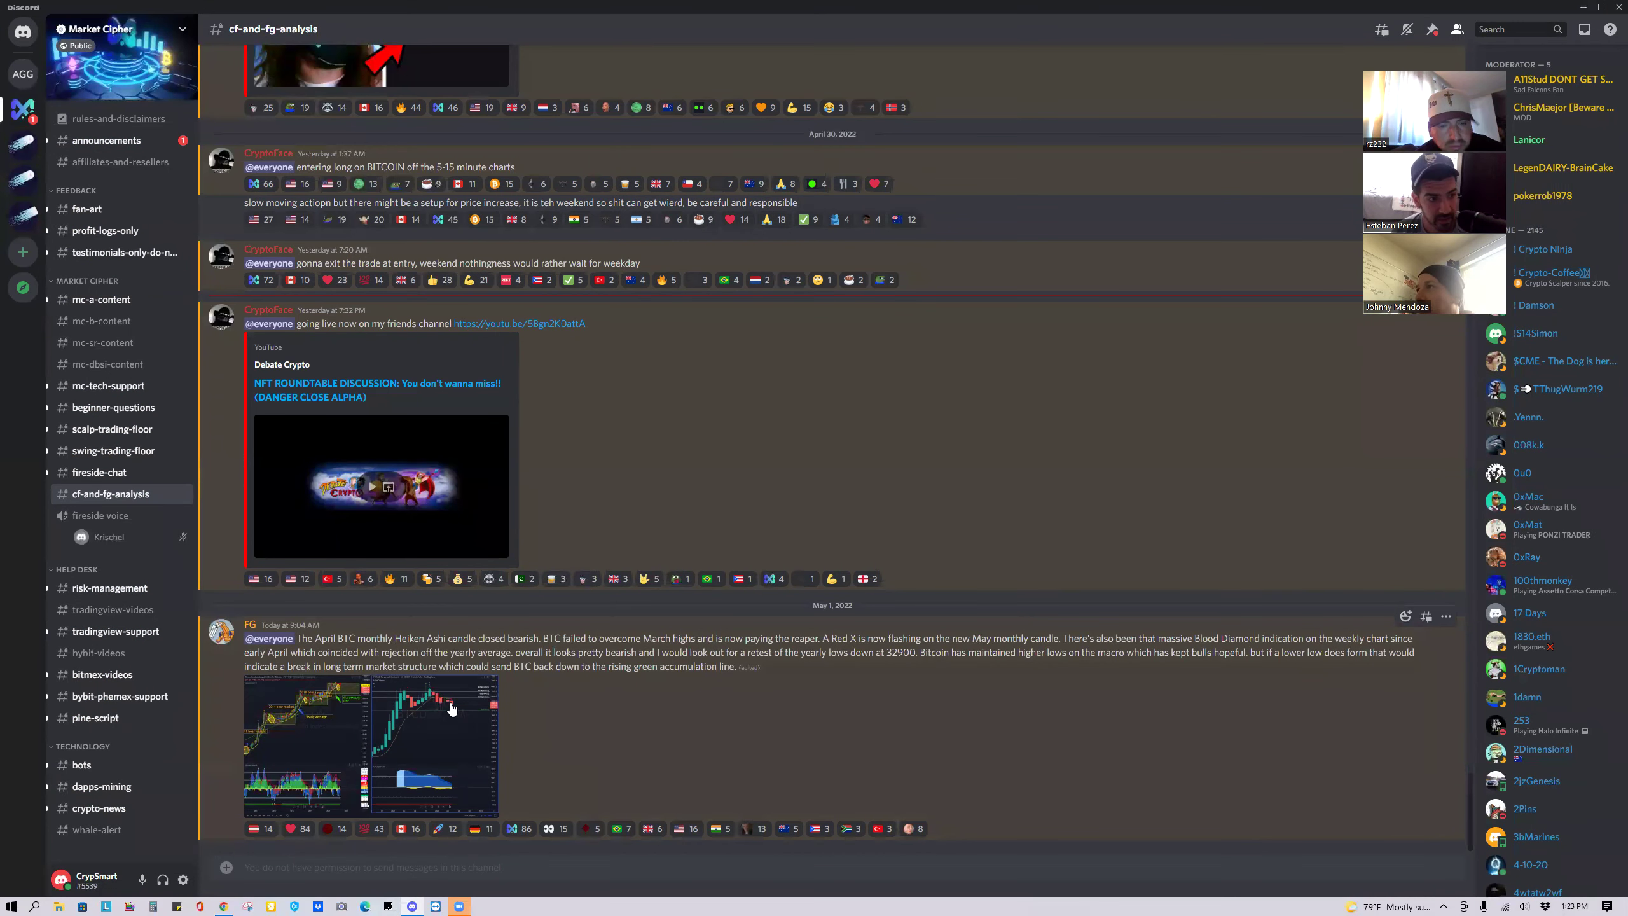
Post the copied snip in the general channel of the CrypSmart & SportsXCapital server.
click(25, 148)
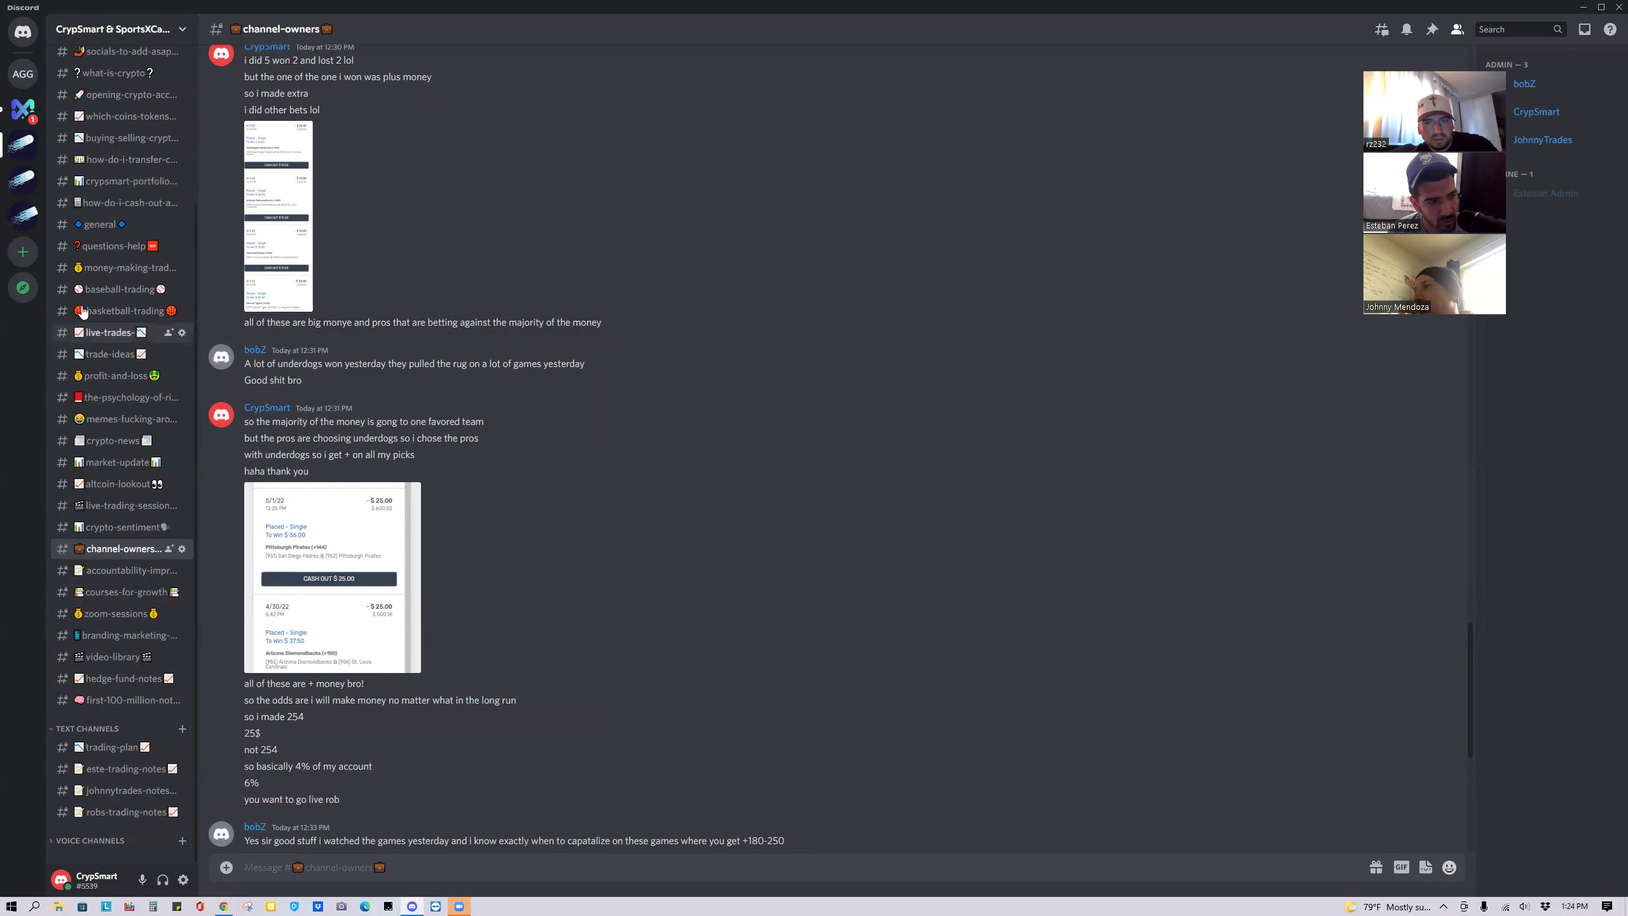
click(110, 232)
key(ctrl+v)
key(Return)
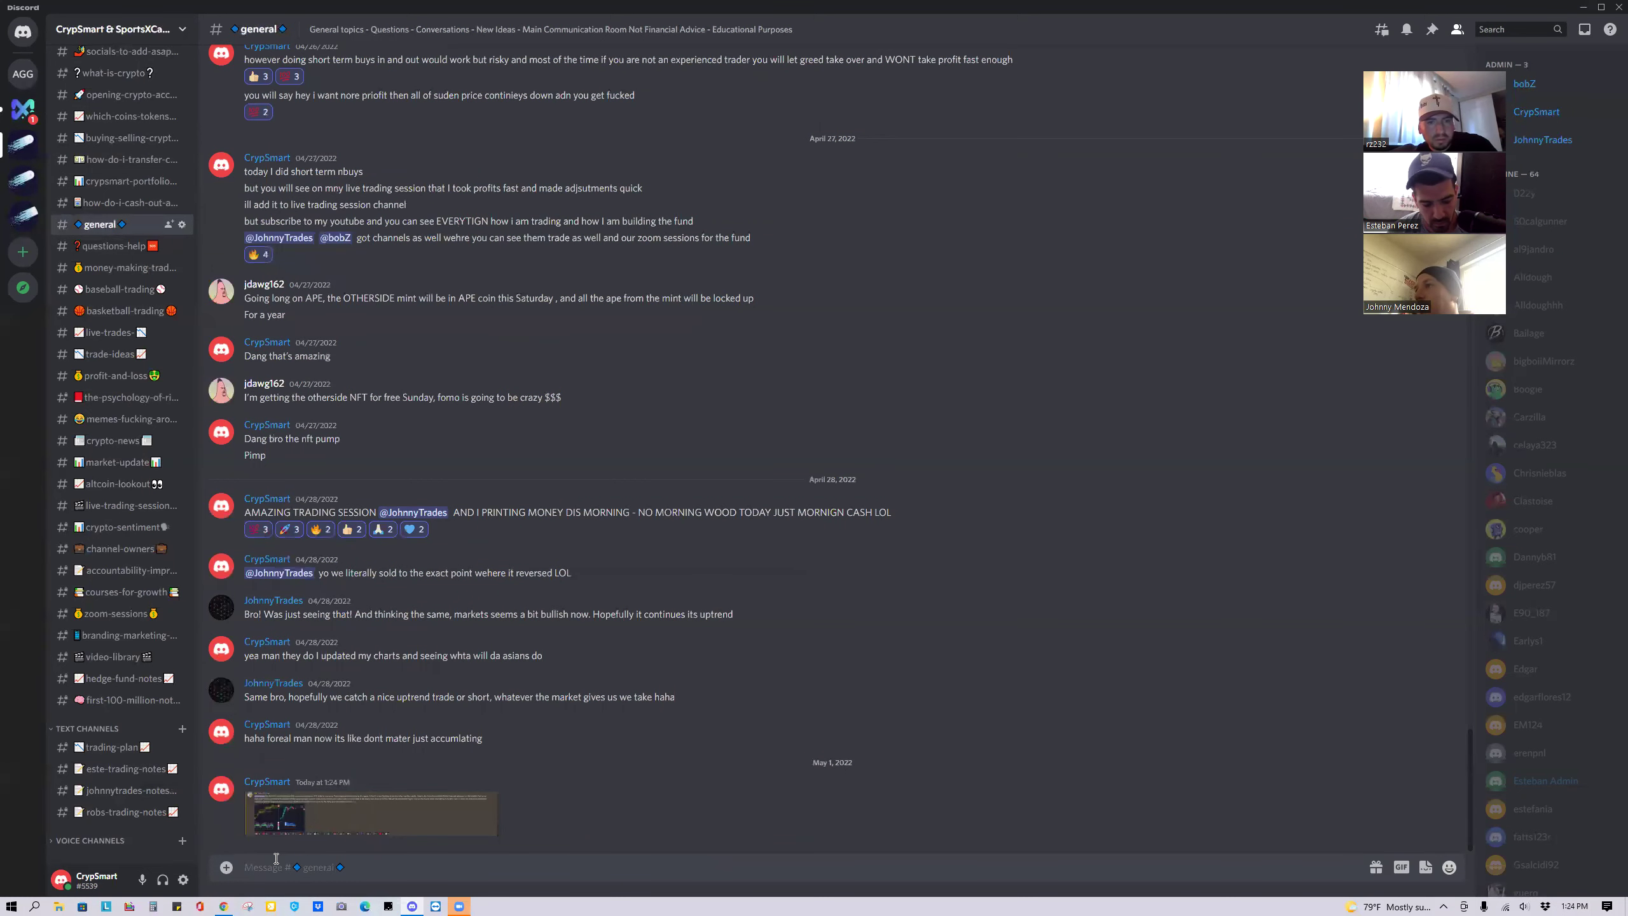
Send the message "crypto face brother said possiby goin down to 32k" in the general channel.
text(fa)
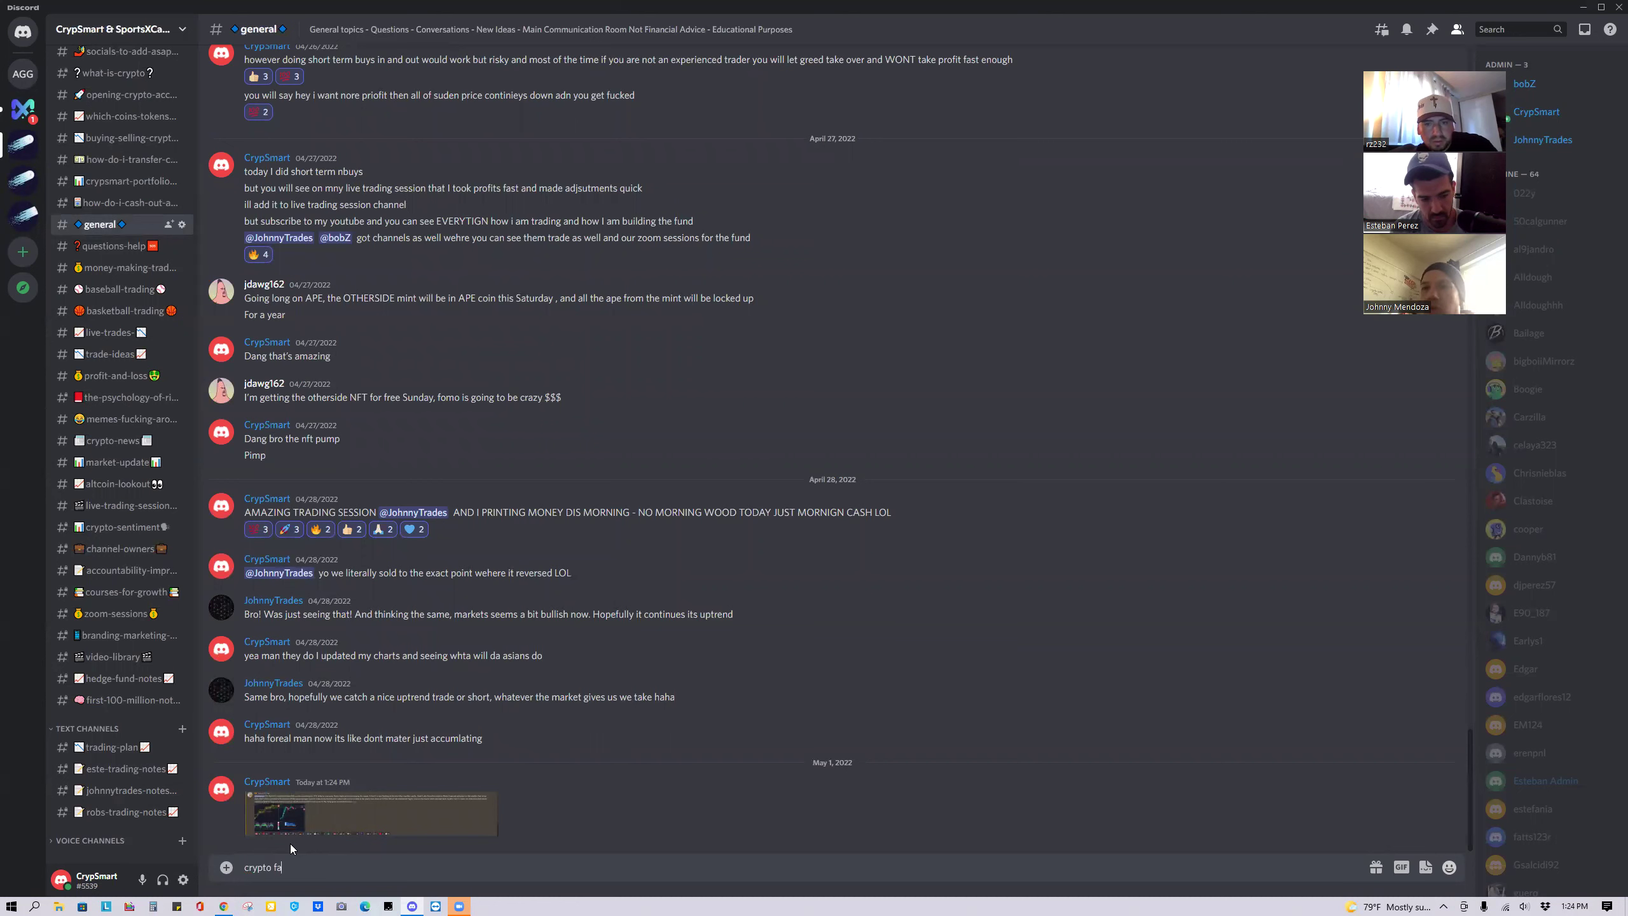
text(ce -)
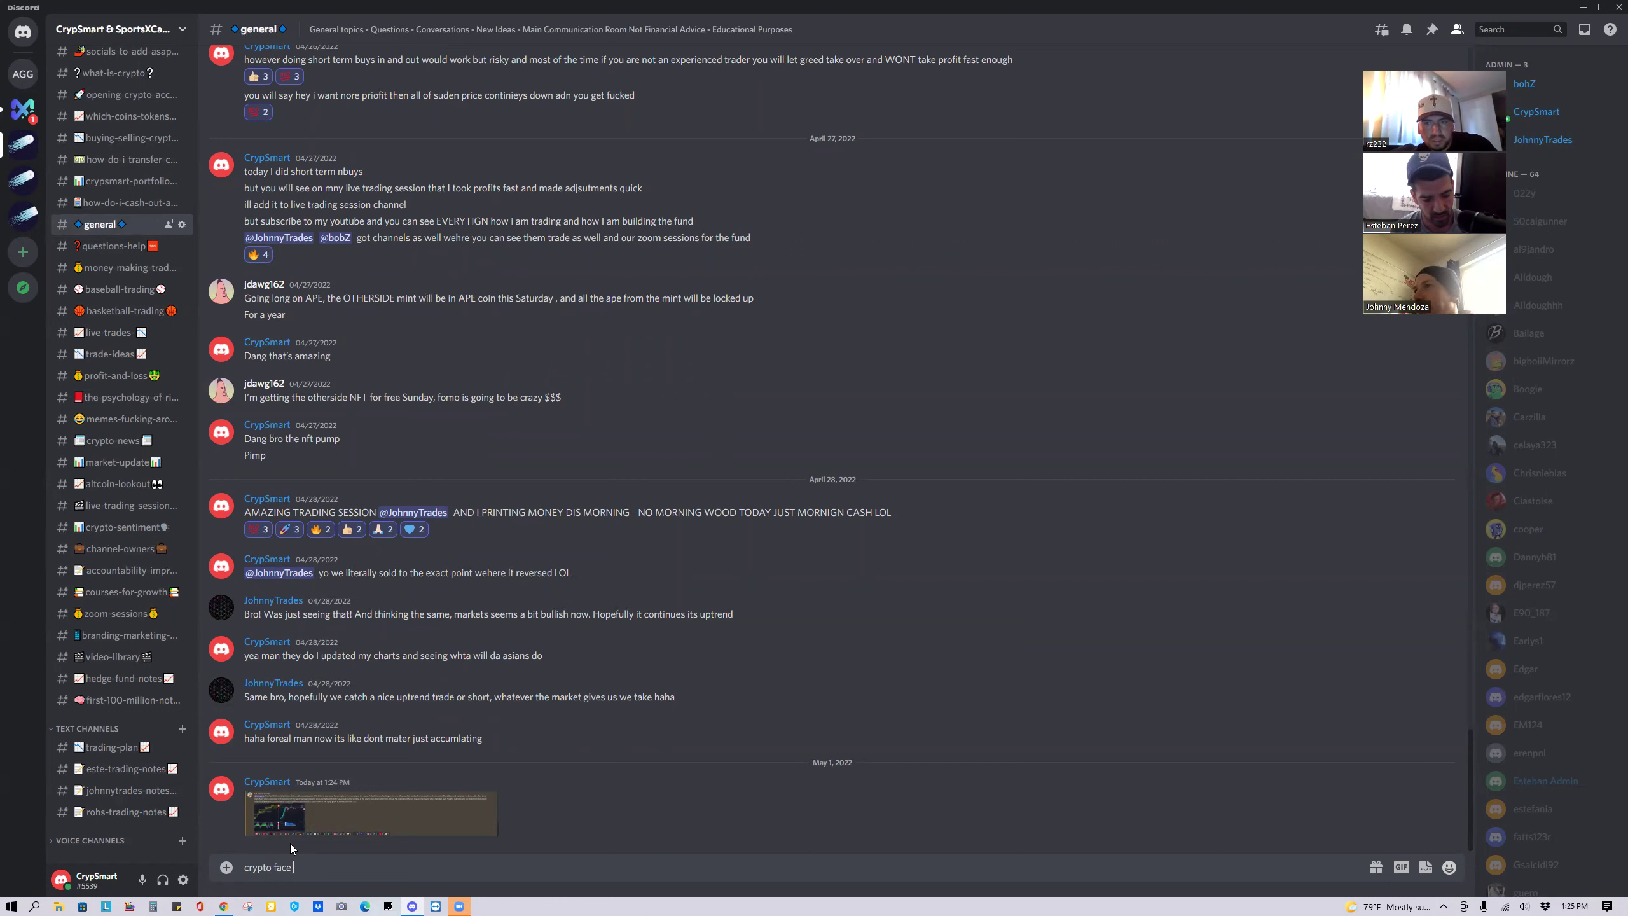
text(aid)
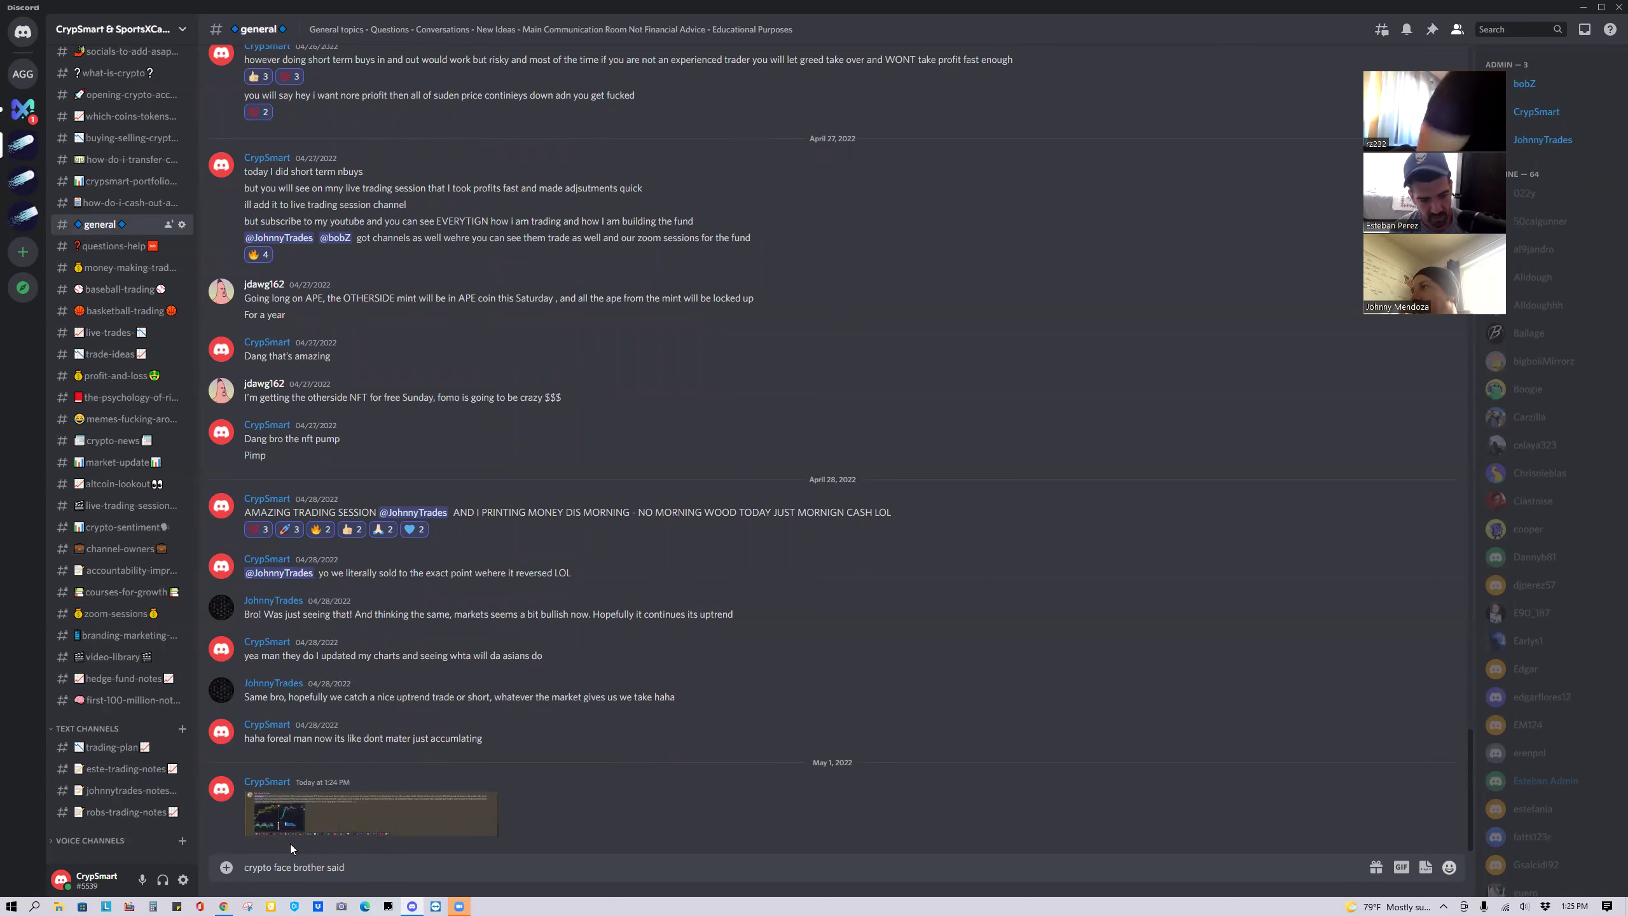
text(p)
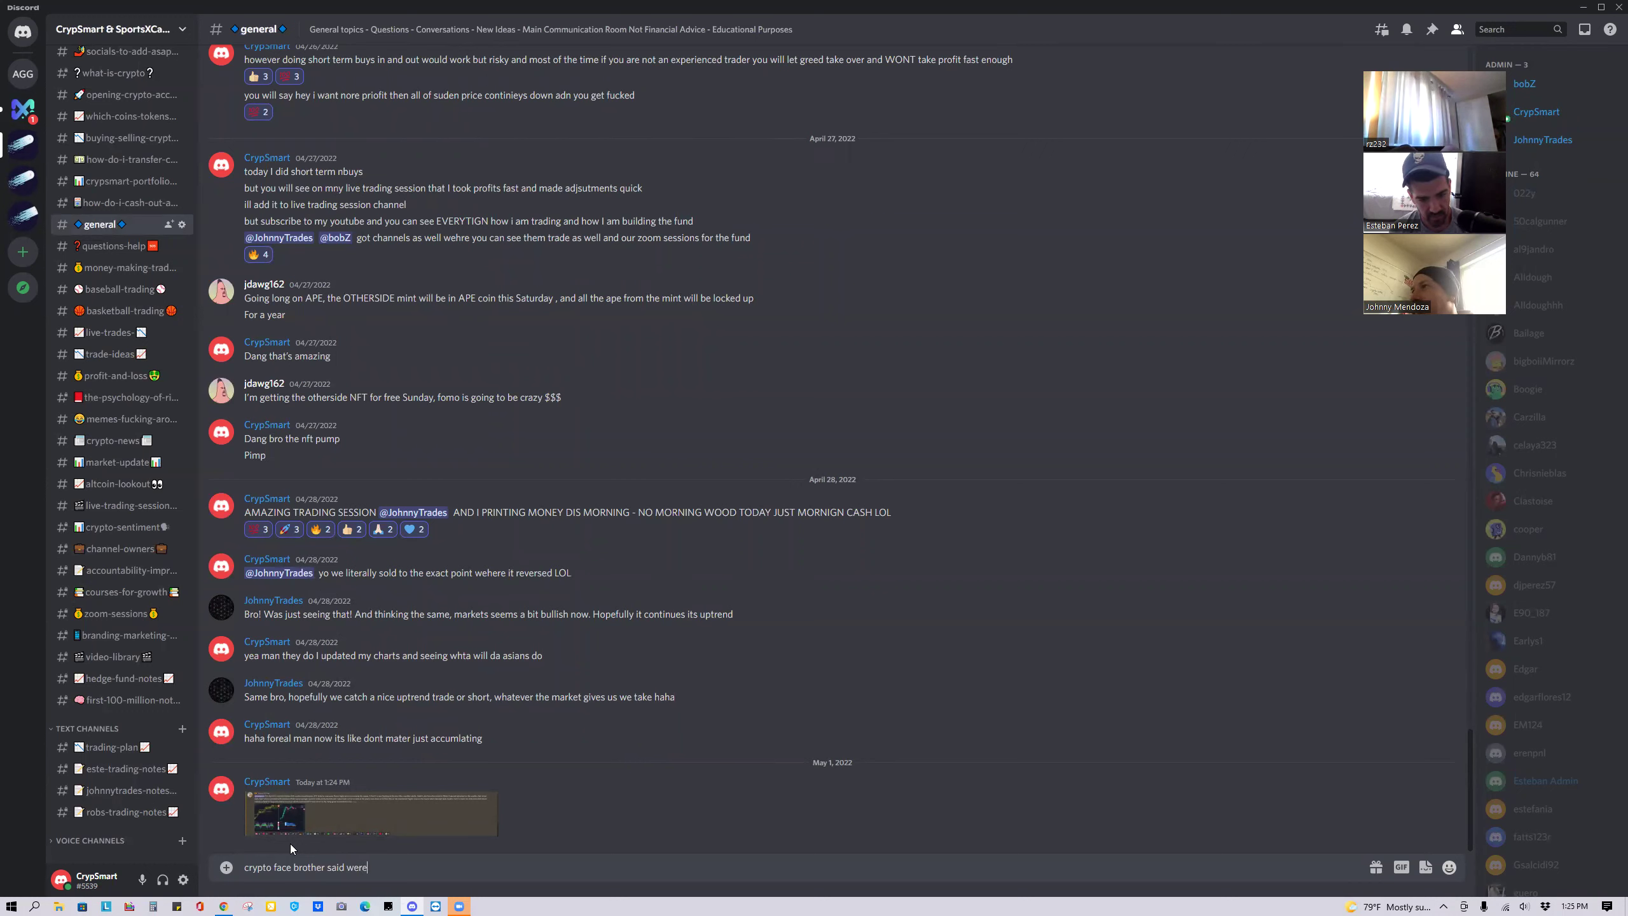
text(ossib)
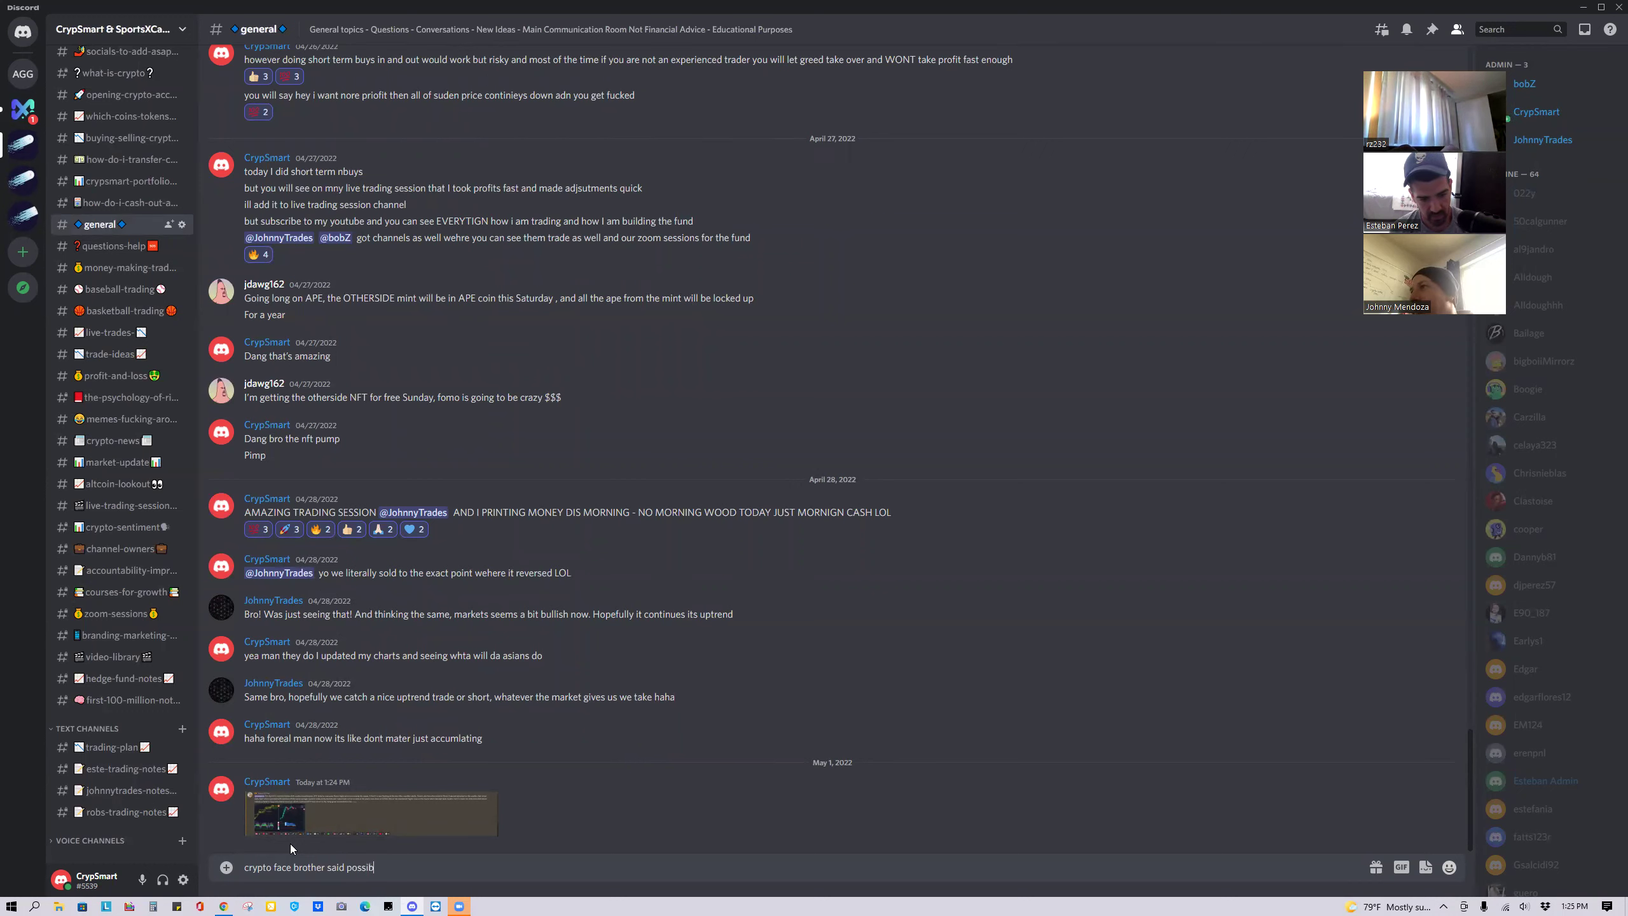
text(y goin down to 32k)
key(Return)
Send the follow-up message "and worse case 20k" in the general channel.
text(and)
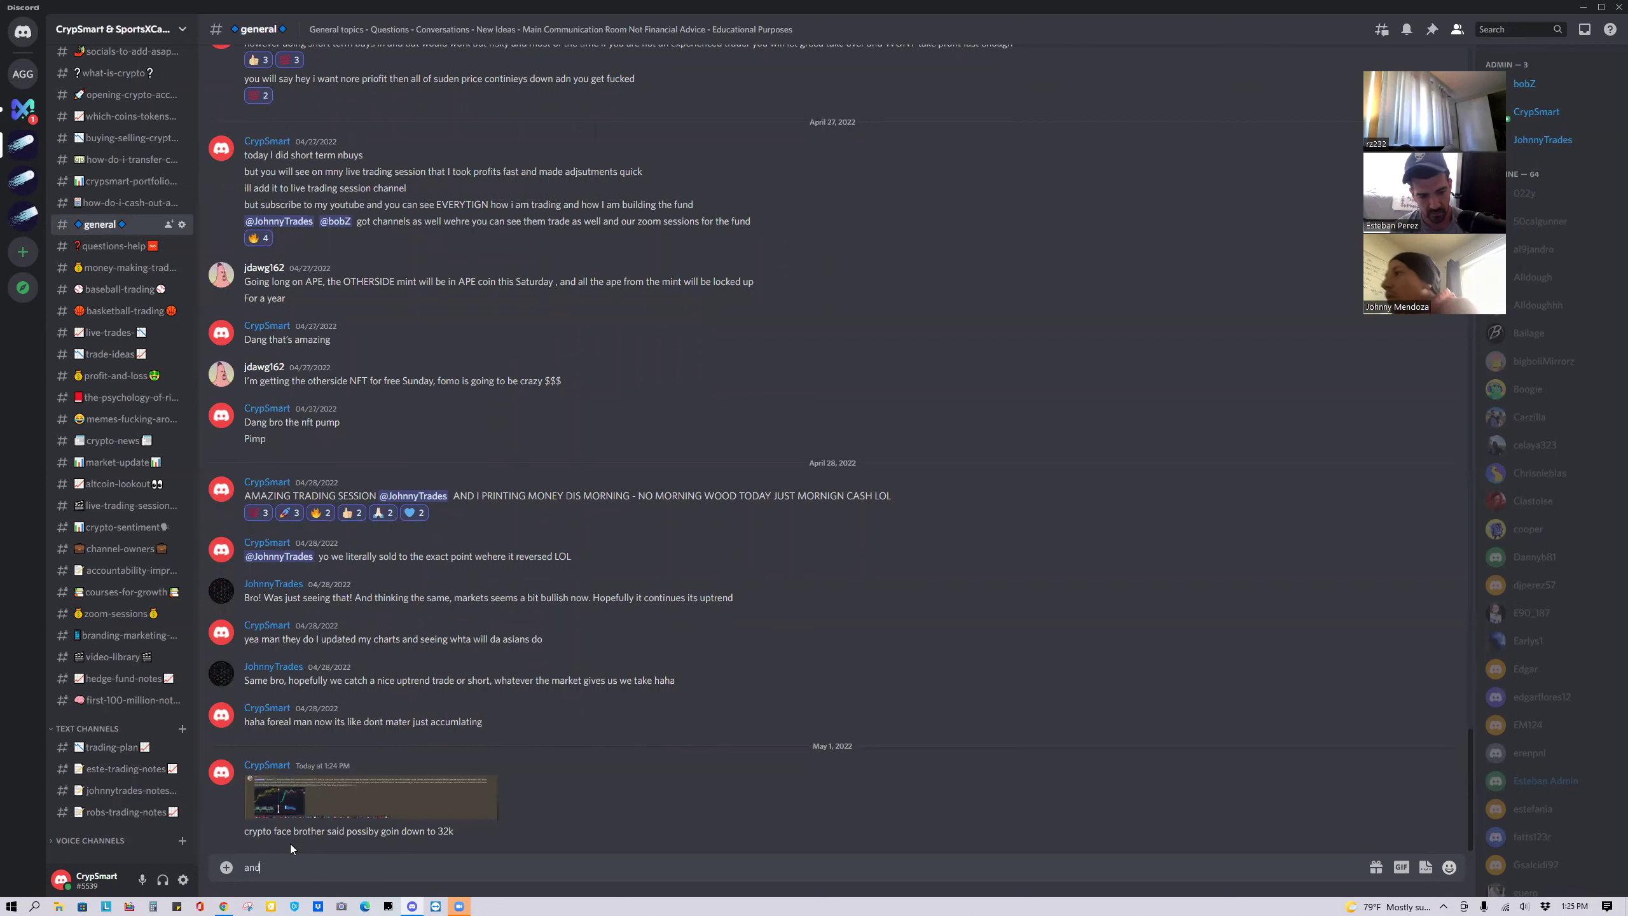
text( worse than th)
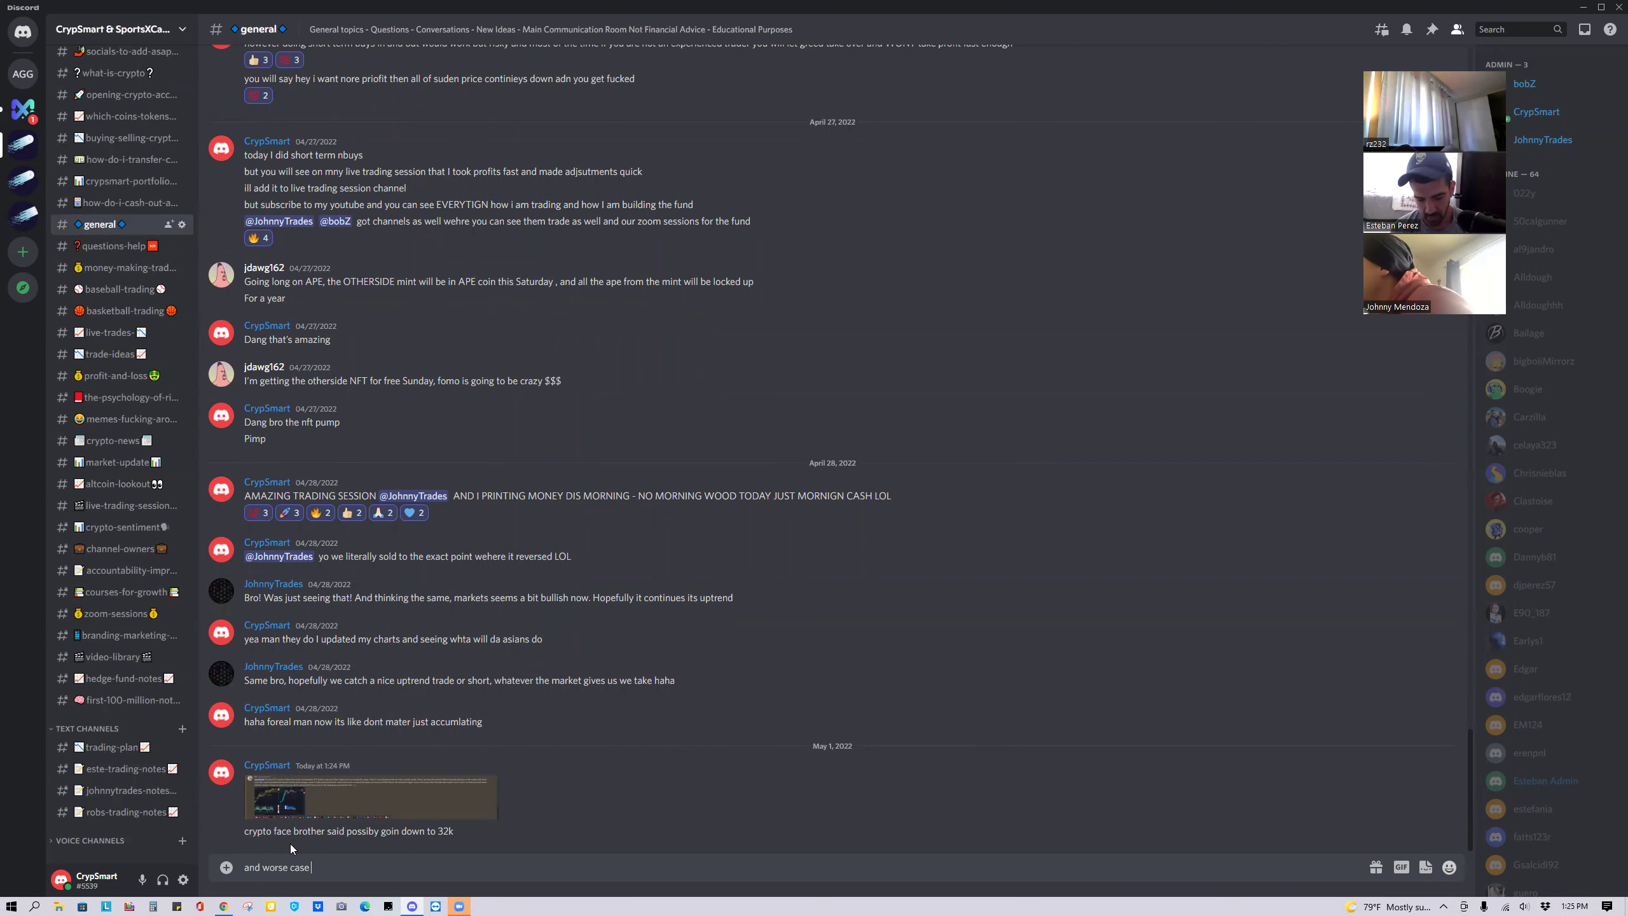
key(ctrl+a)
key(BackSpace)
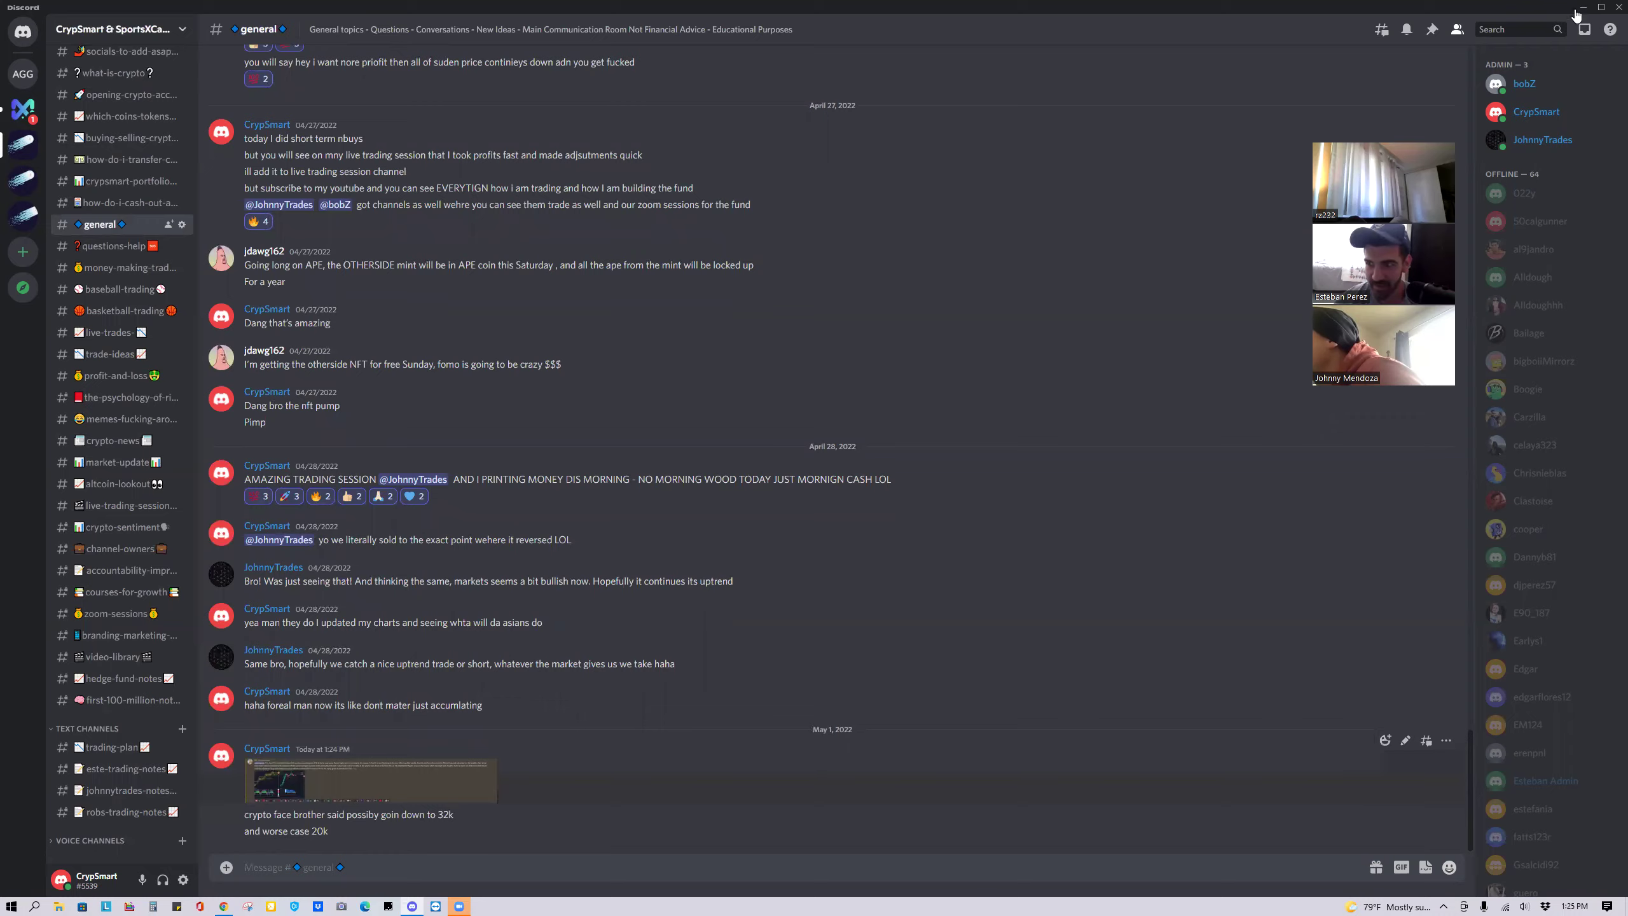
Enlarge the chart image of the May 1 post in Market Cipher's cf-and-fg-analysis channel and capture it with Snipping Tool.
key(alt+Tab)
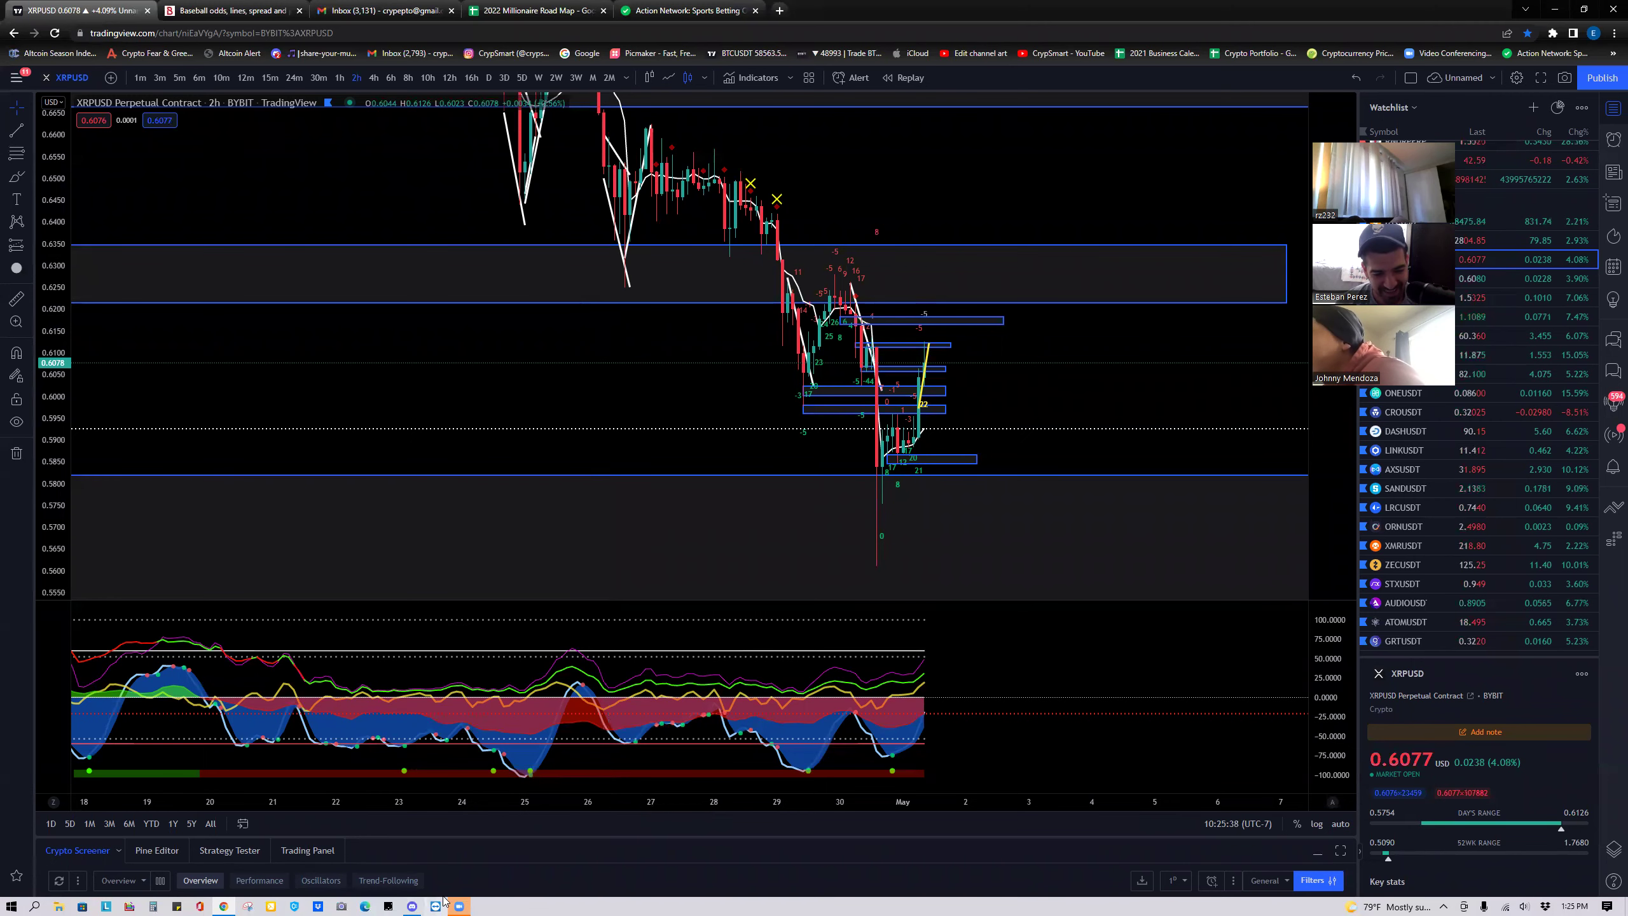
click(412, 905)
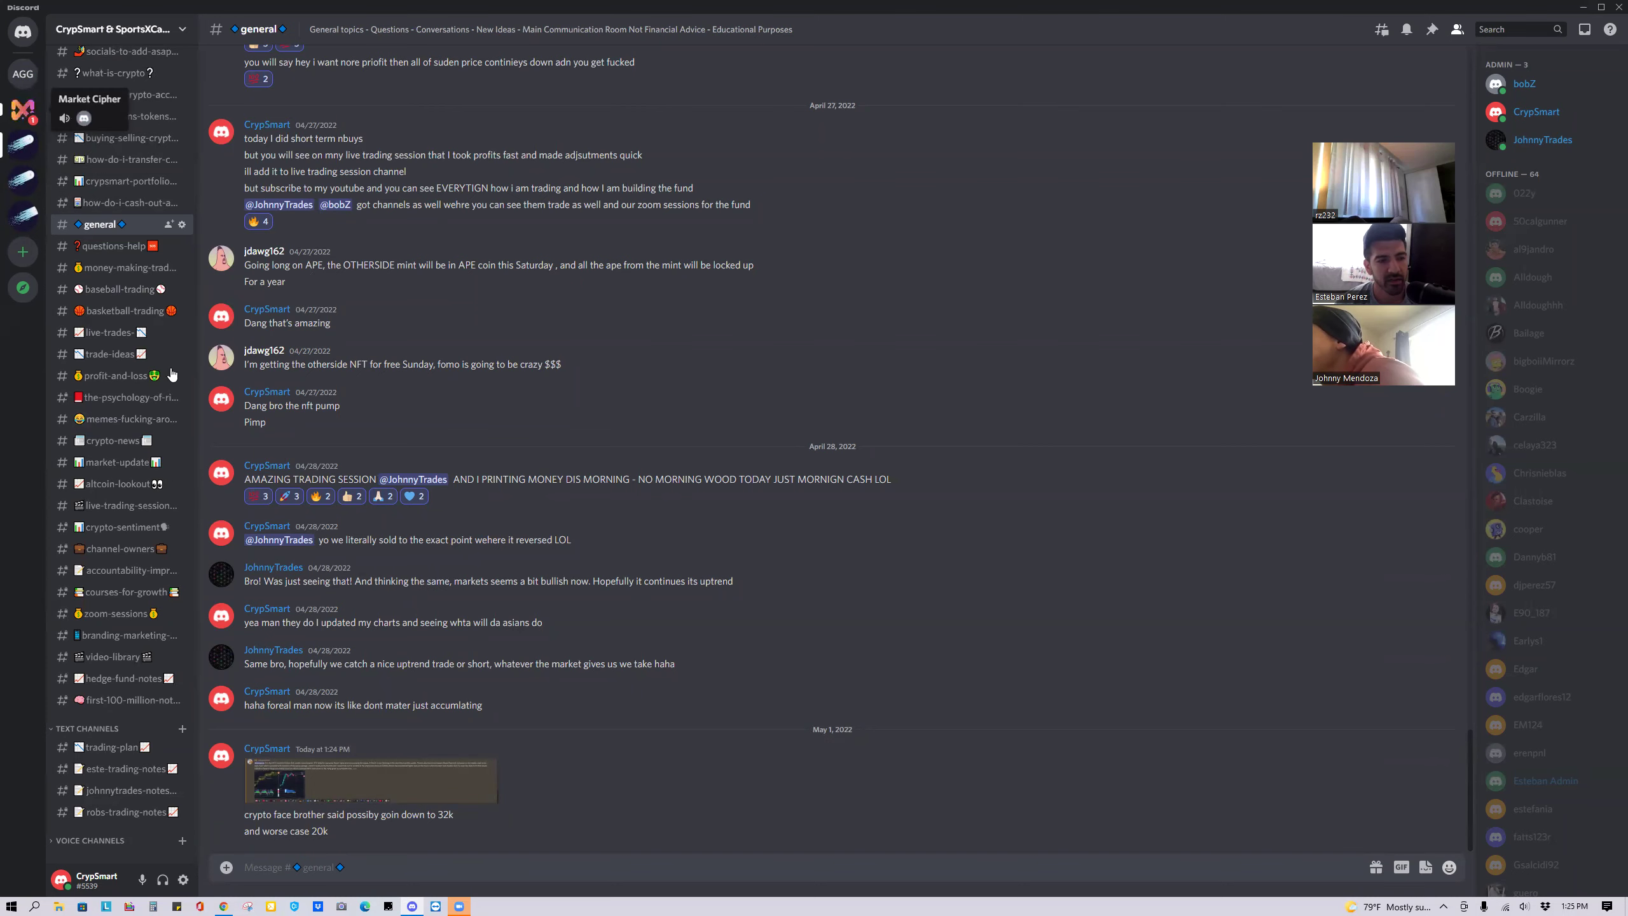
click(23, 109)
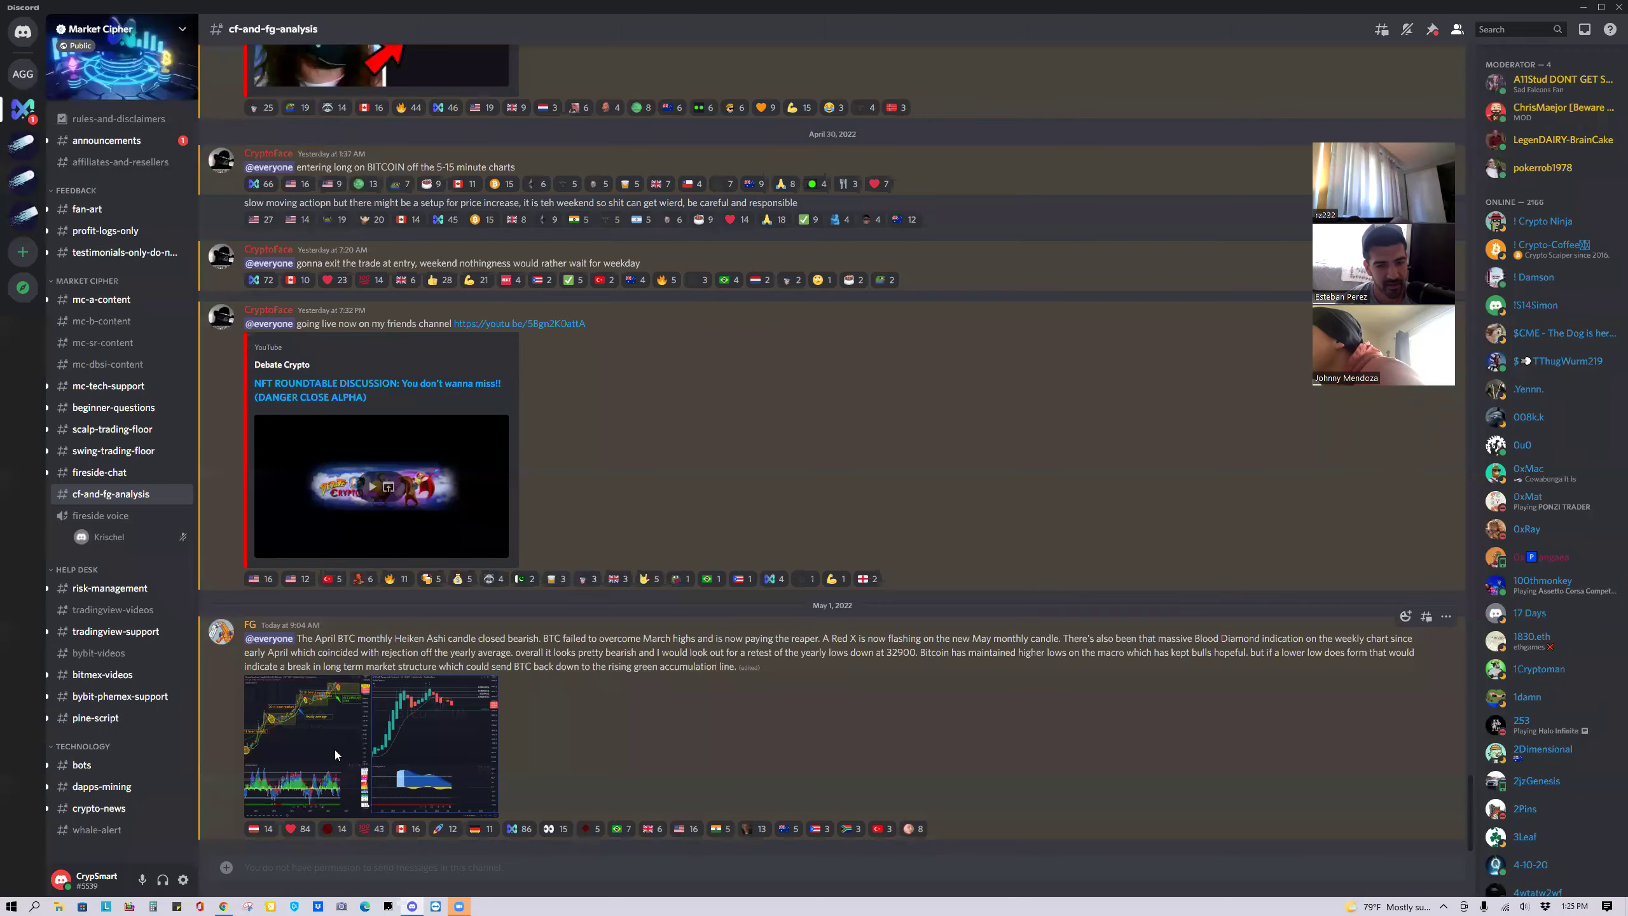
click(335, 750)
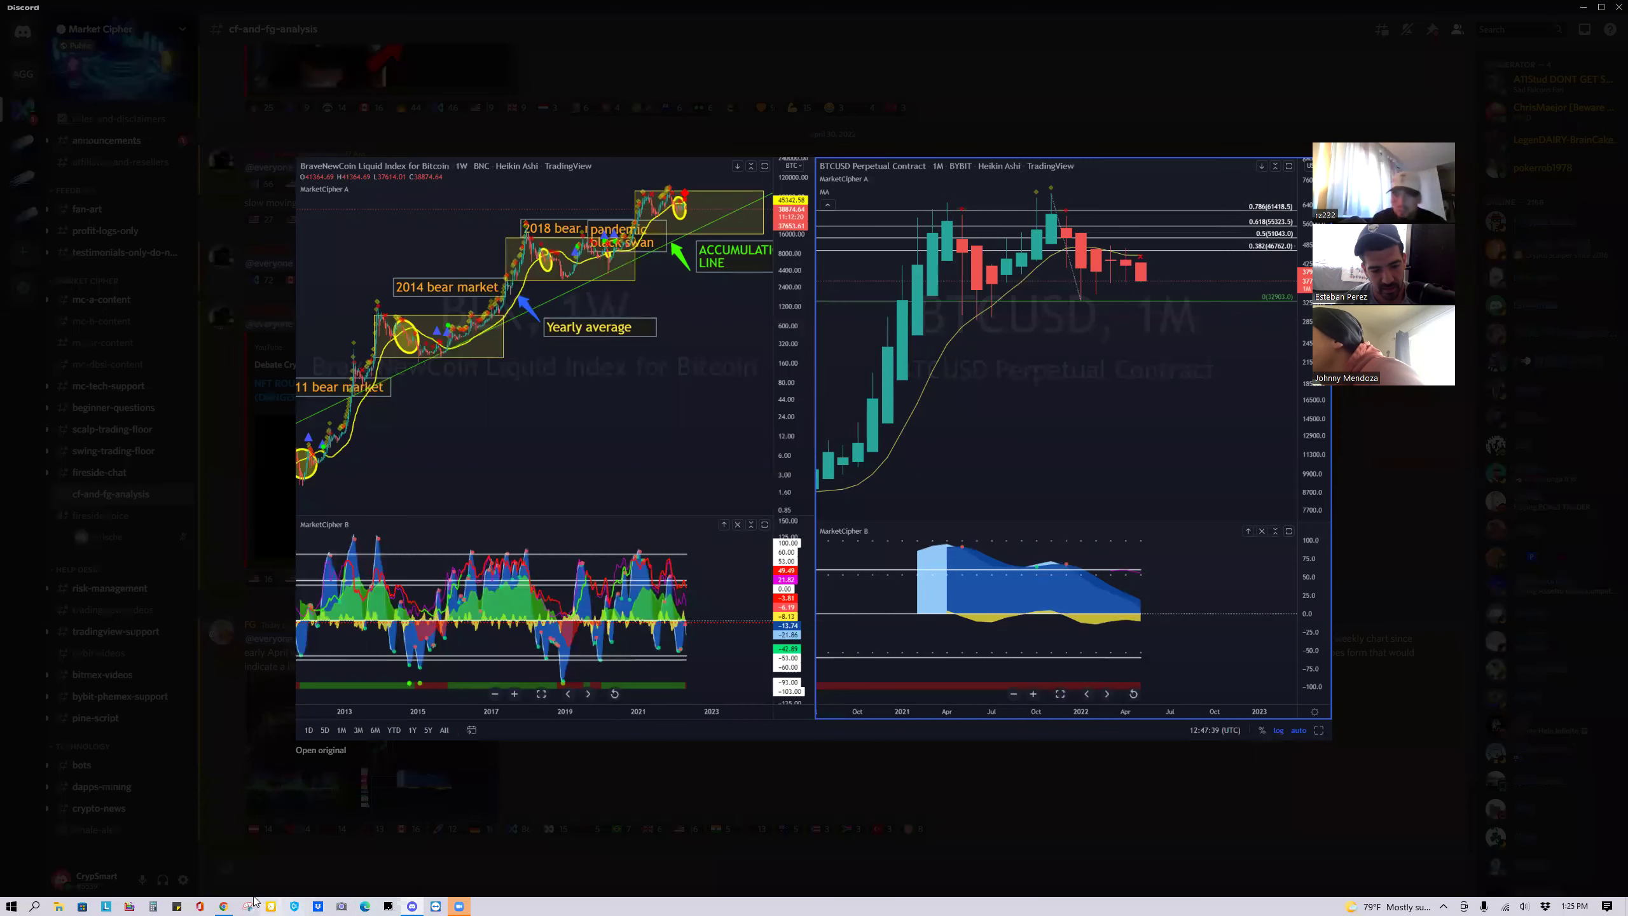
click(246, 905)
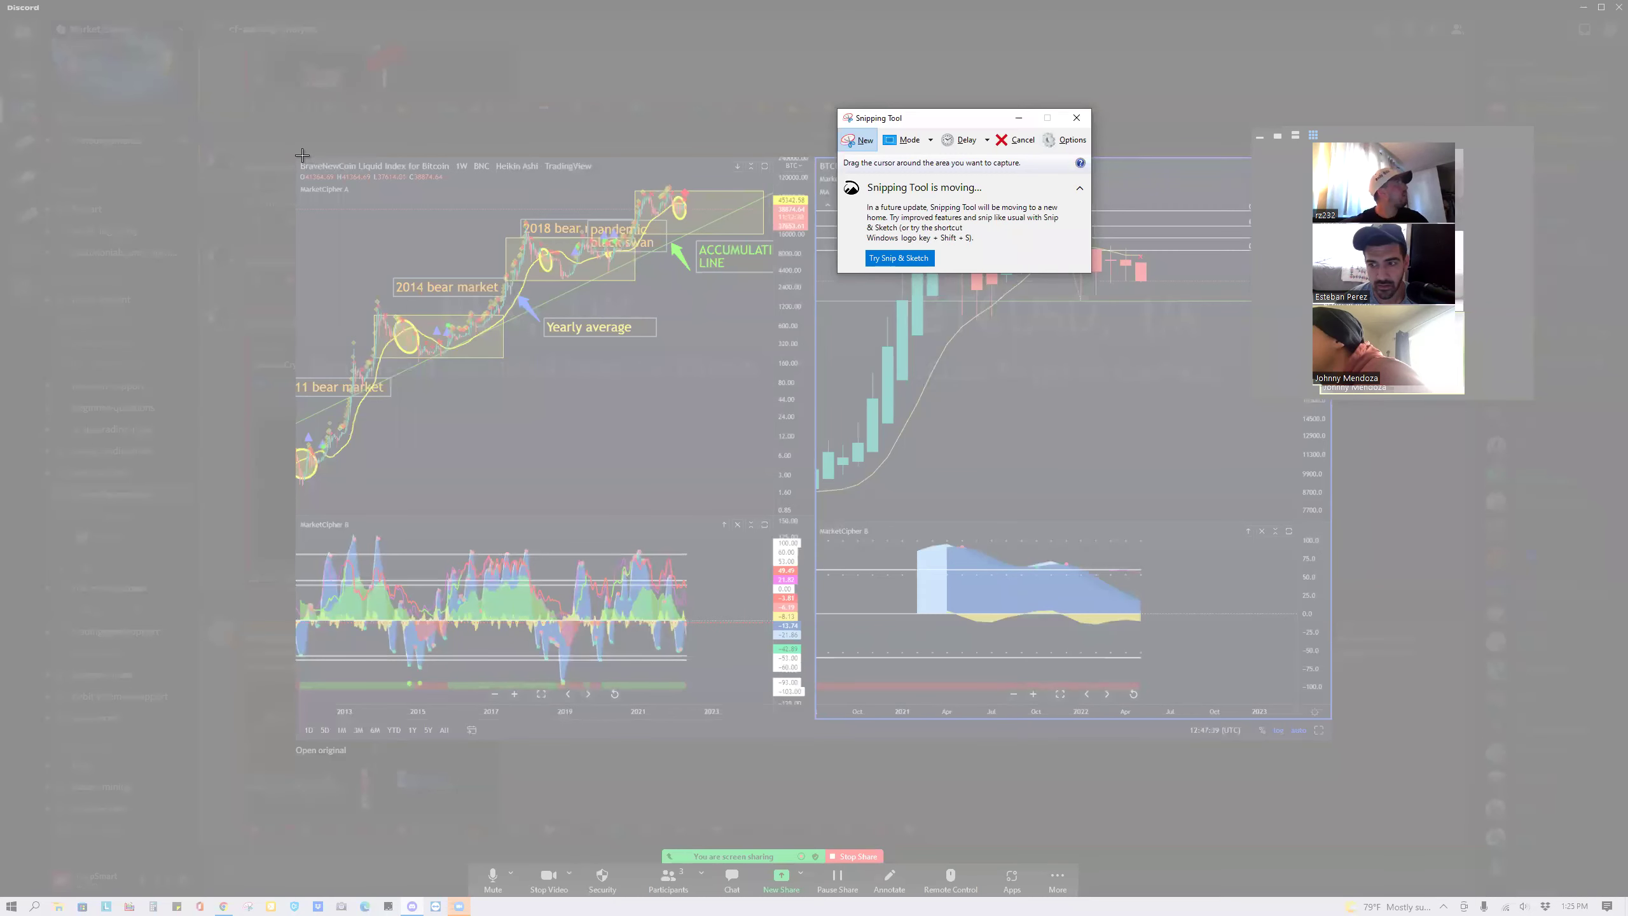
drag(303, 155, 1315, 740)
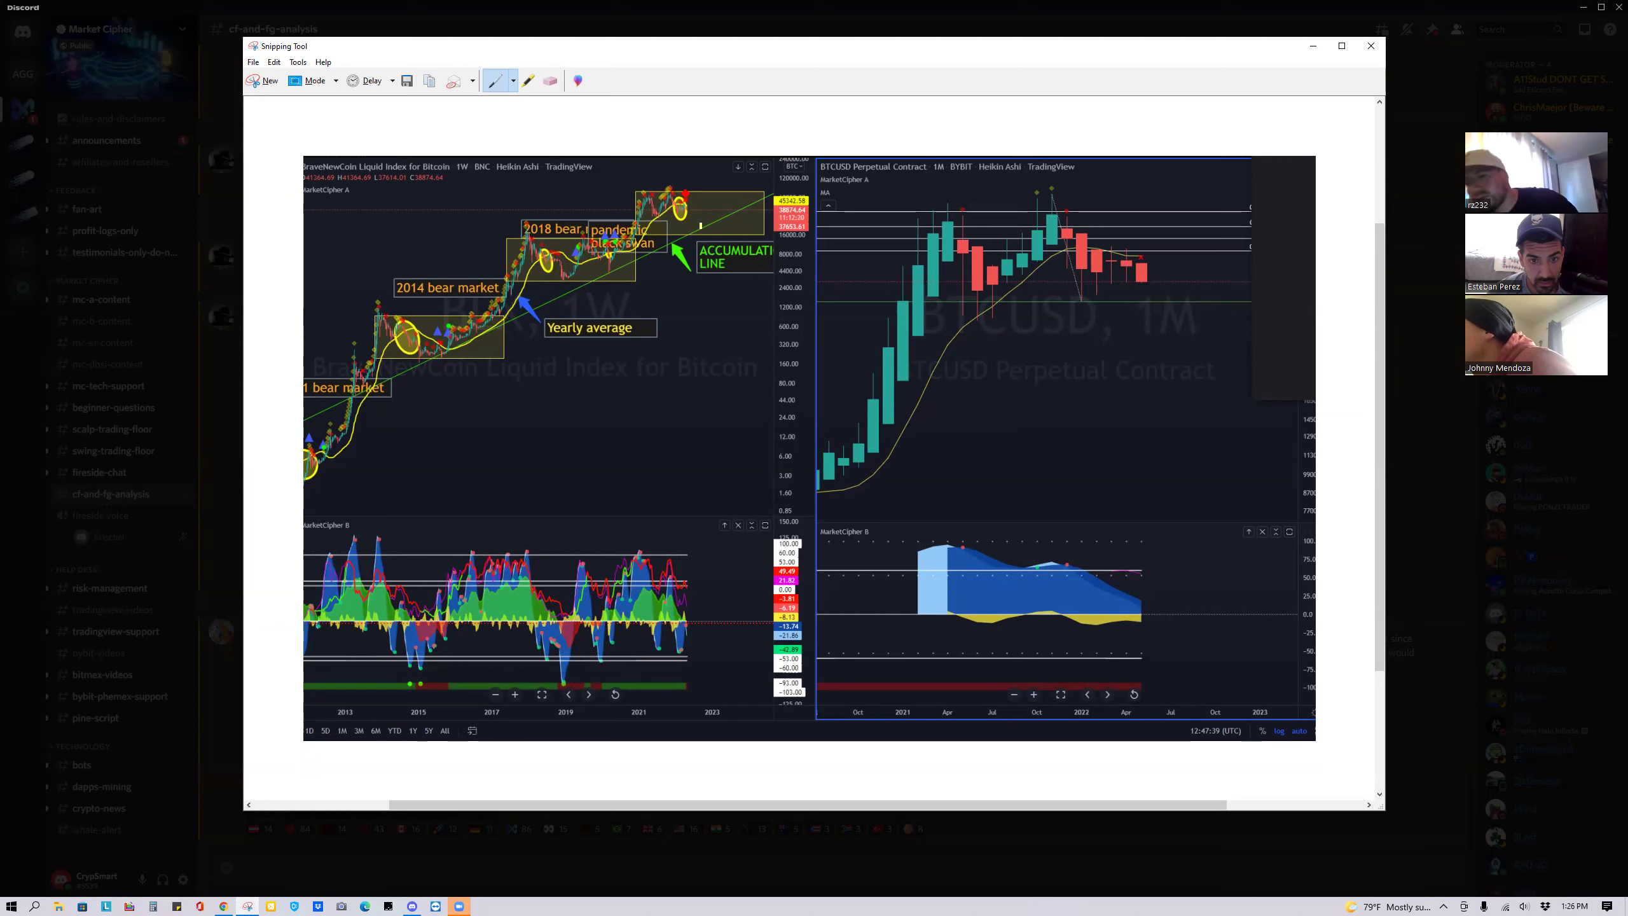
Mark the snipped weekly chart in yellow with an arrow above the accumulation line label and a stroke joining it to the latest circled candles.
drag(702, 225, 778, 224)
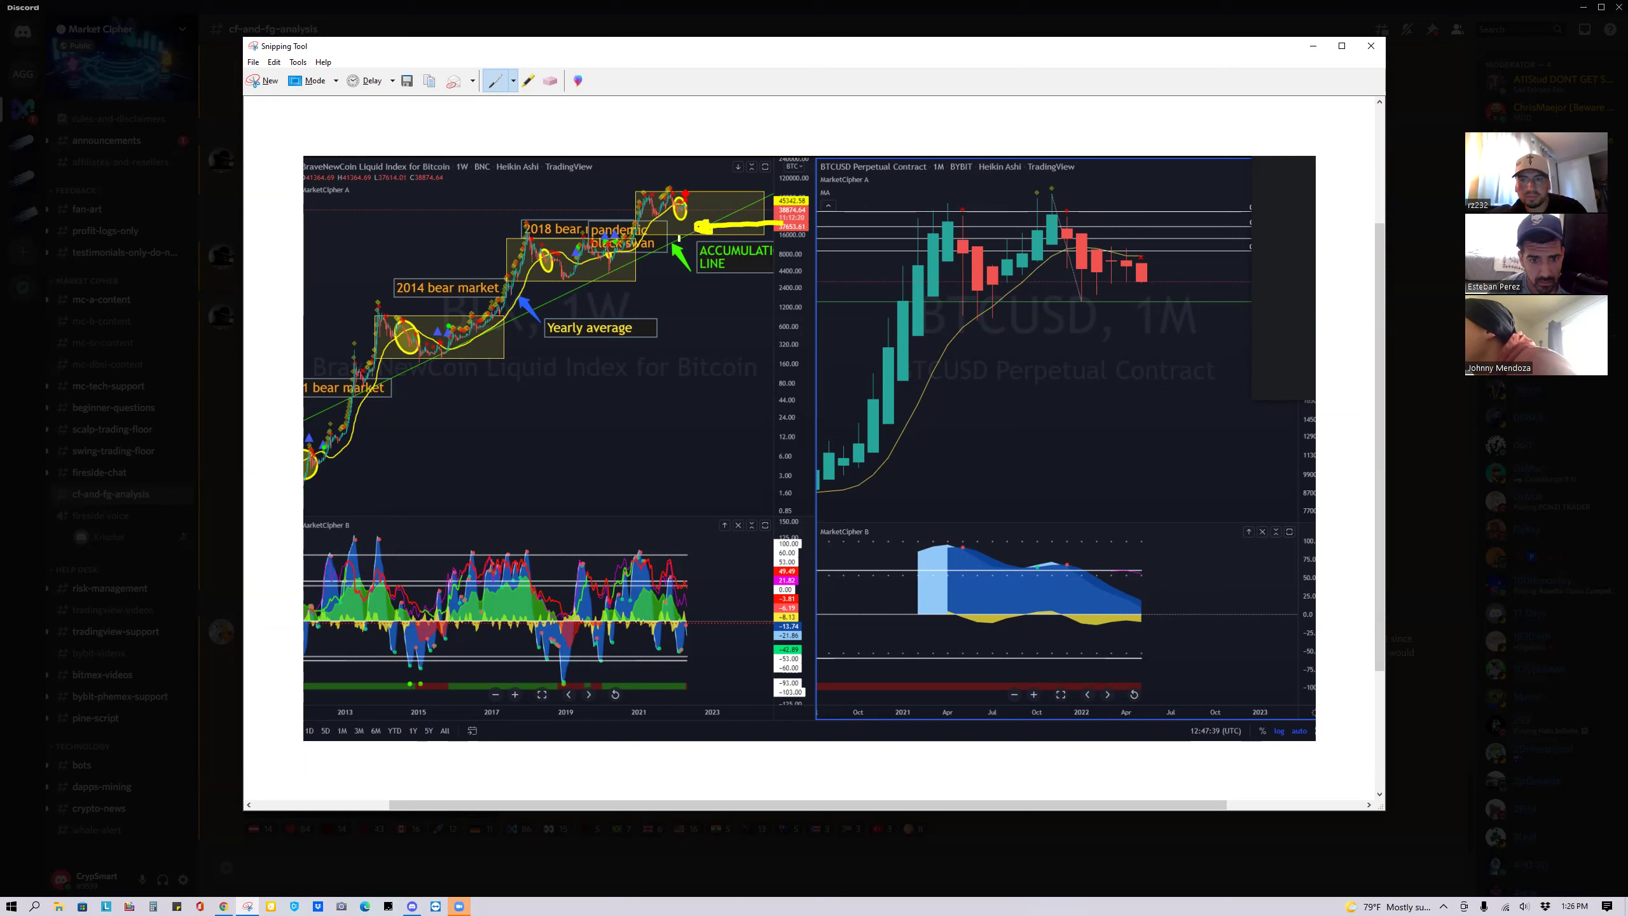
drag(690, 208, 704, 221)
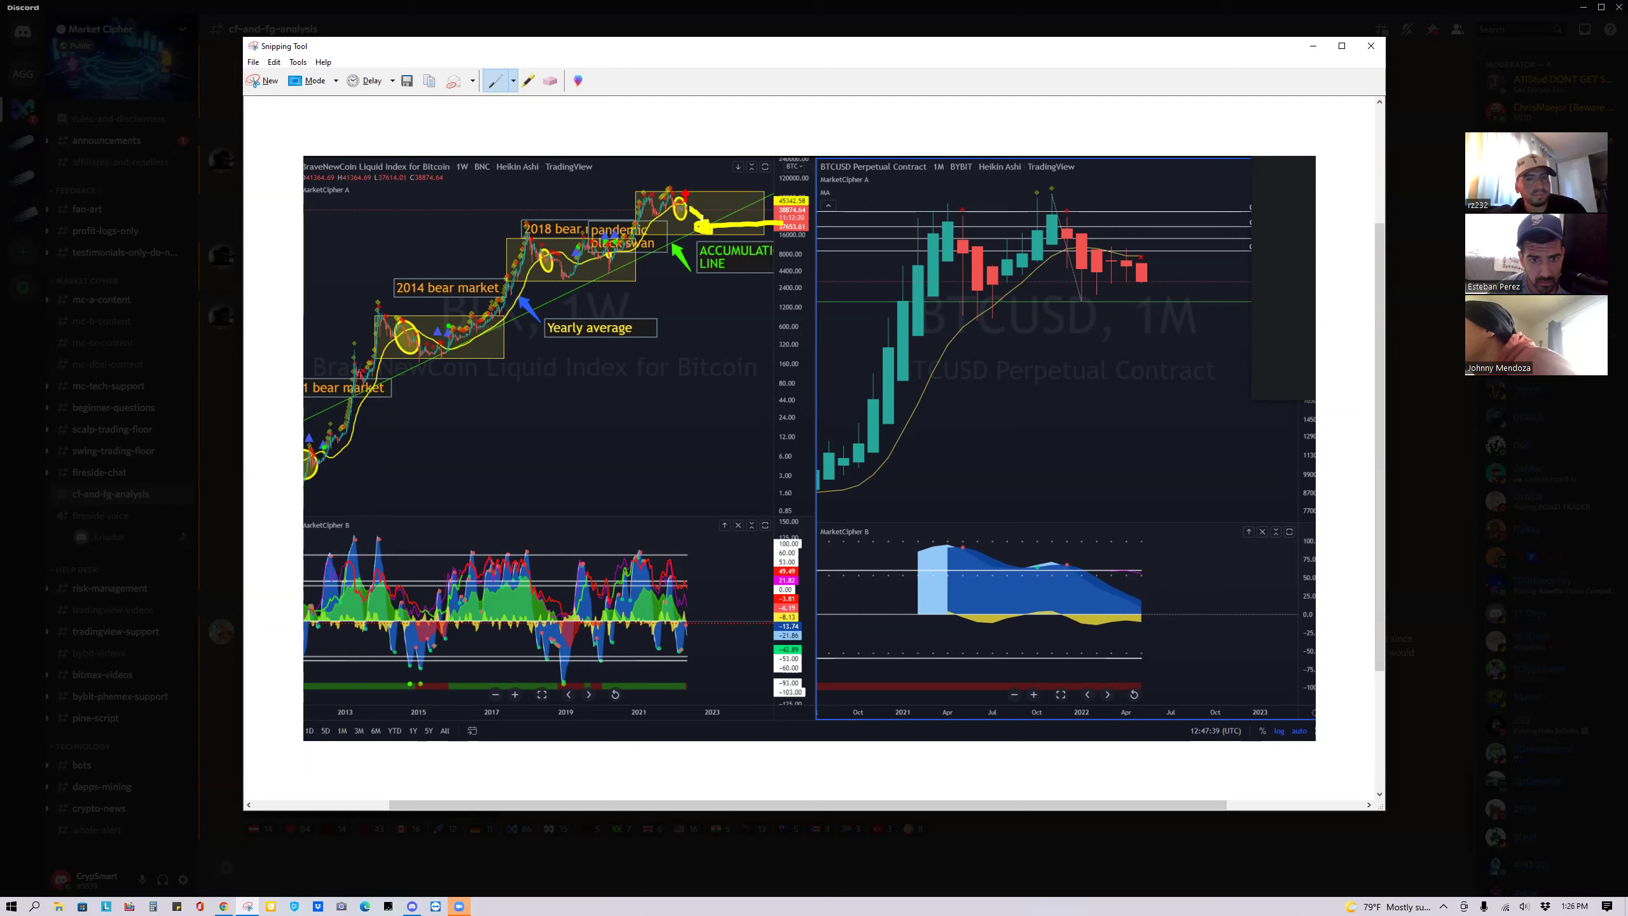
right_click(585, 311)
key(Escape)
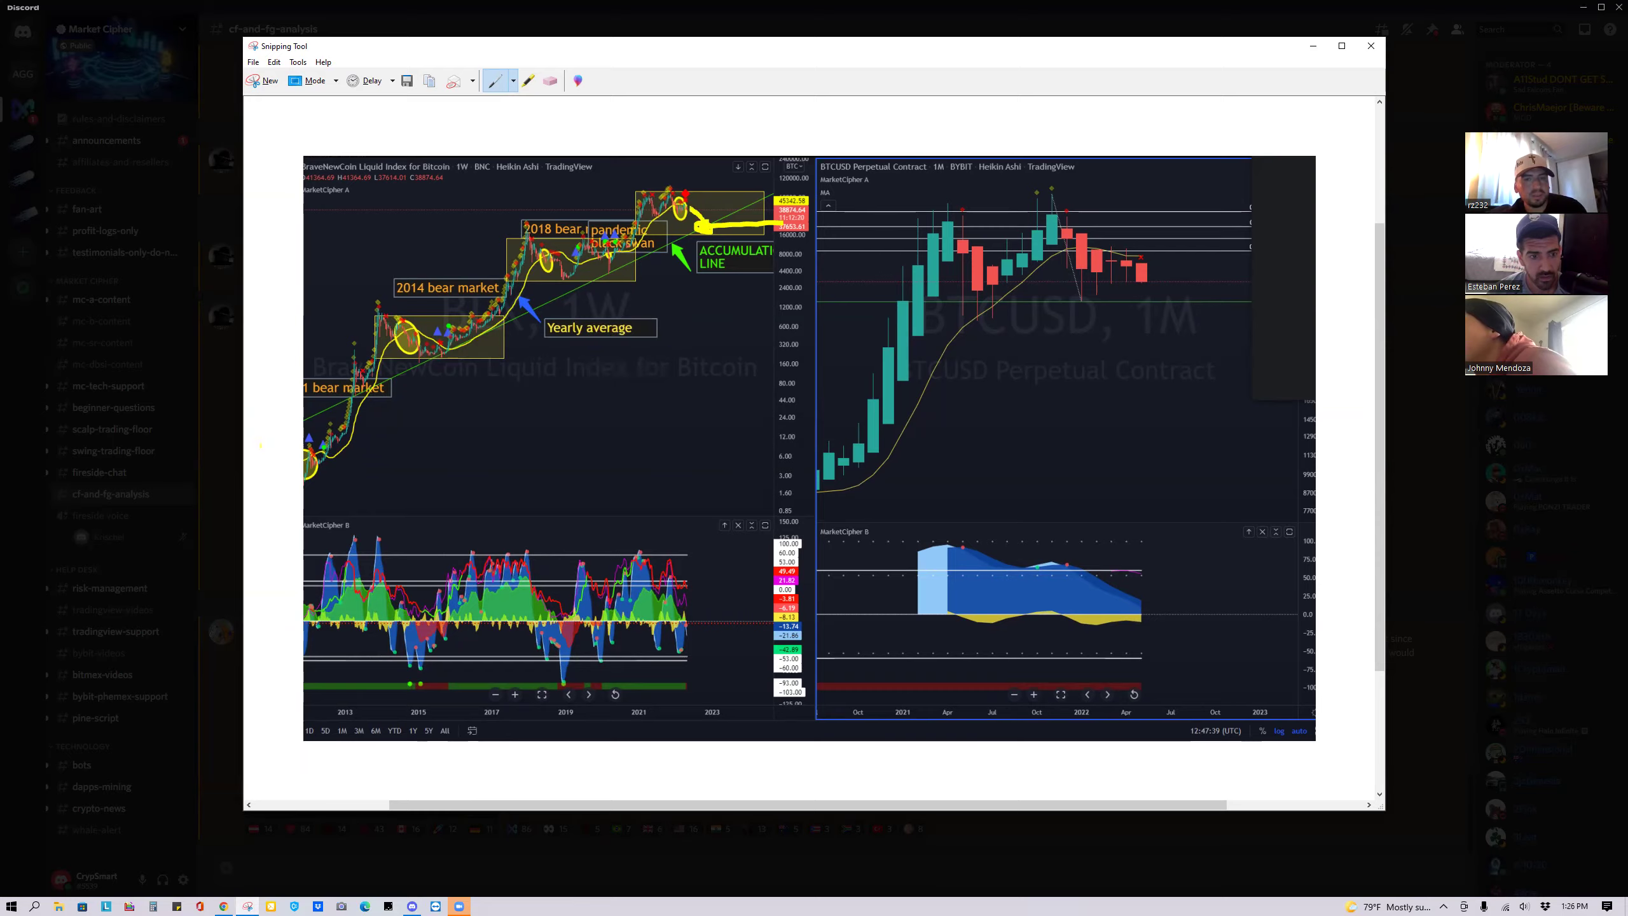
Post the annotated BTC chart snip in the general channel of the CrypSmart & SportsXCa... Discord server.
click(254, 473)
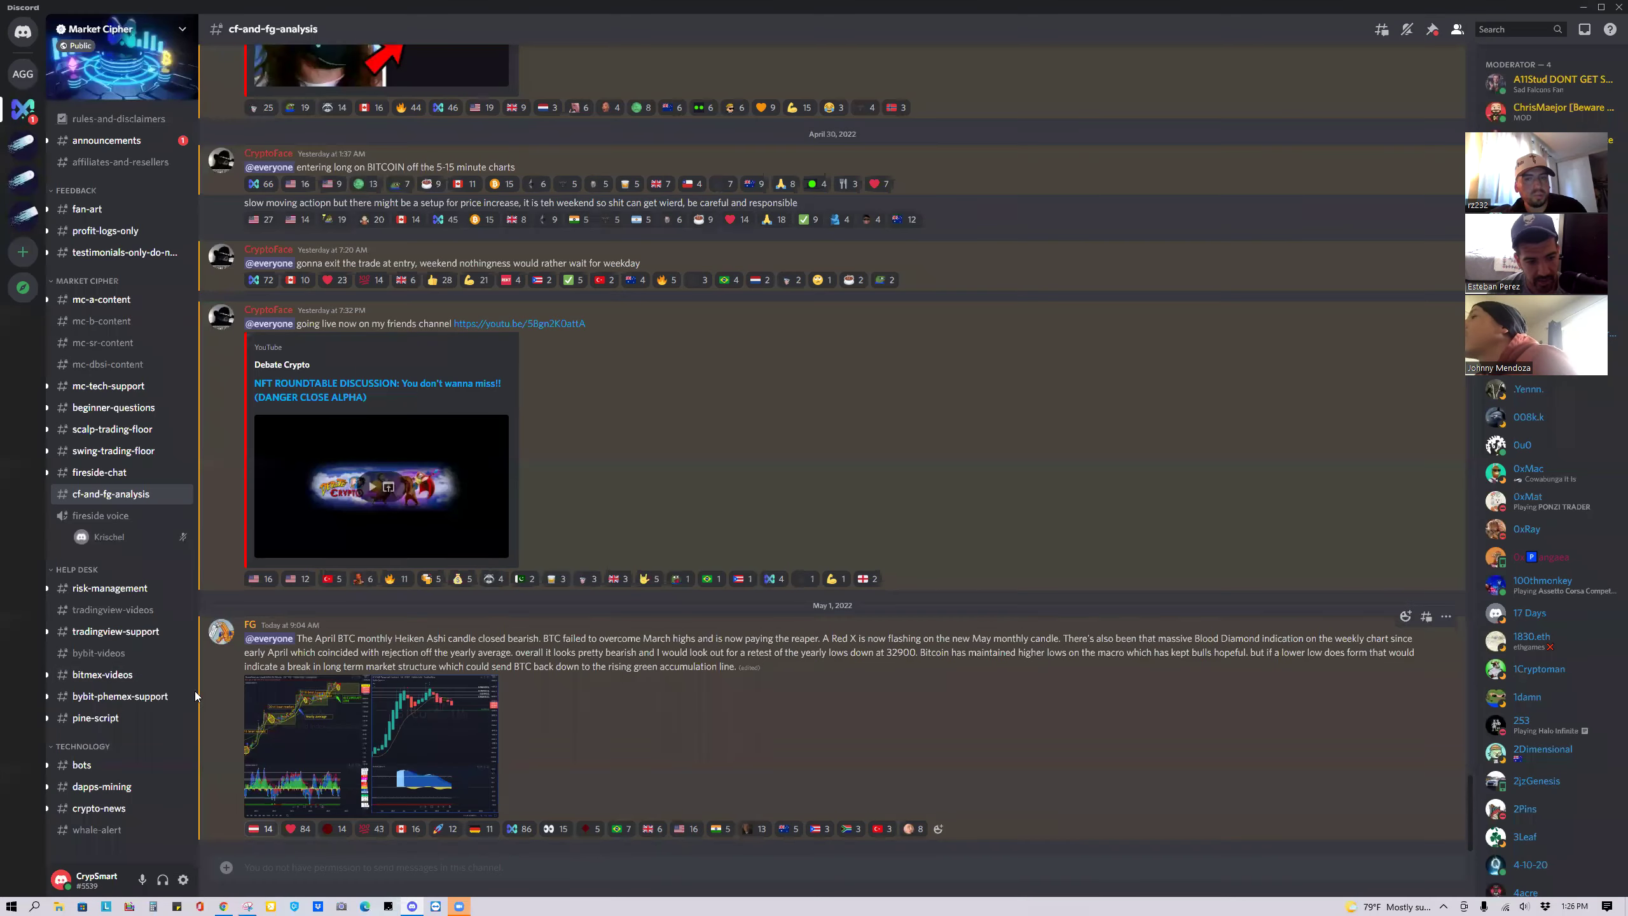
click(22, 145)
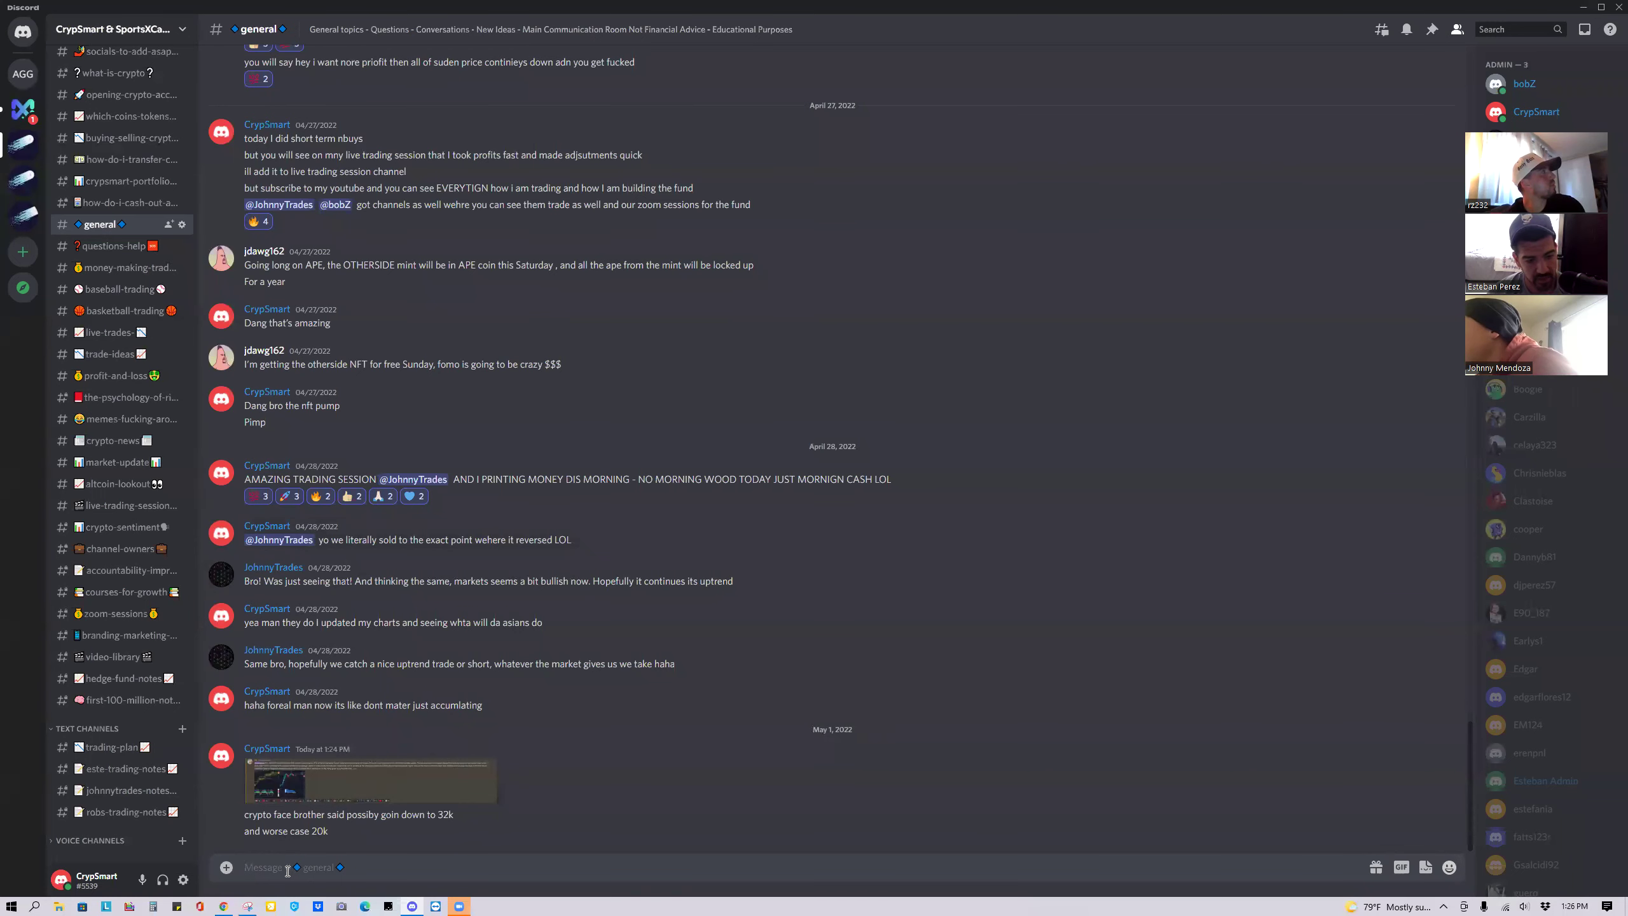
key(ctrl+v)
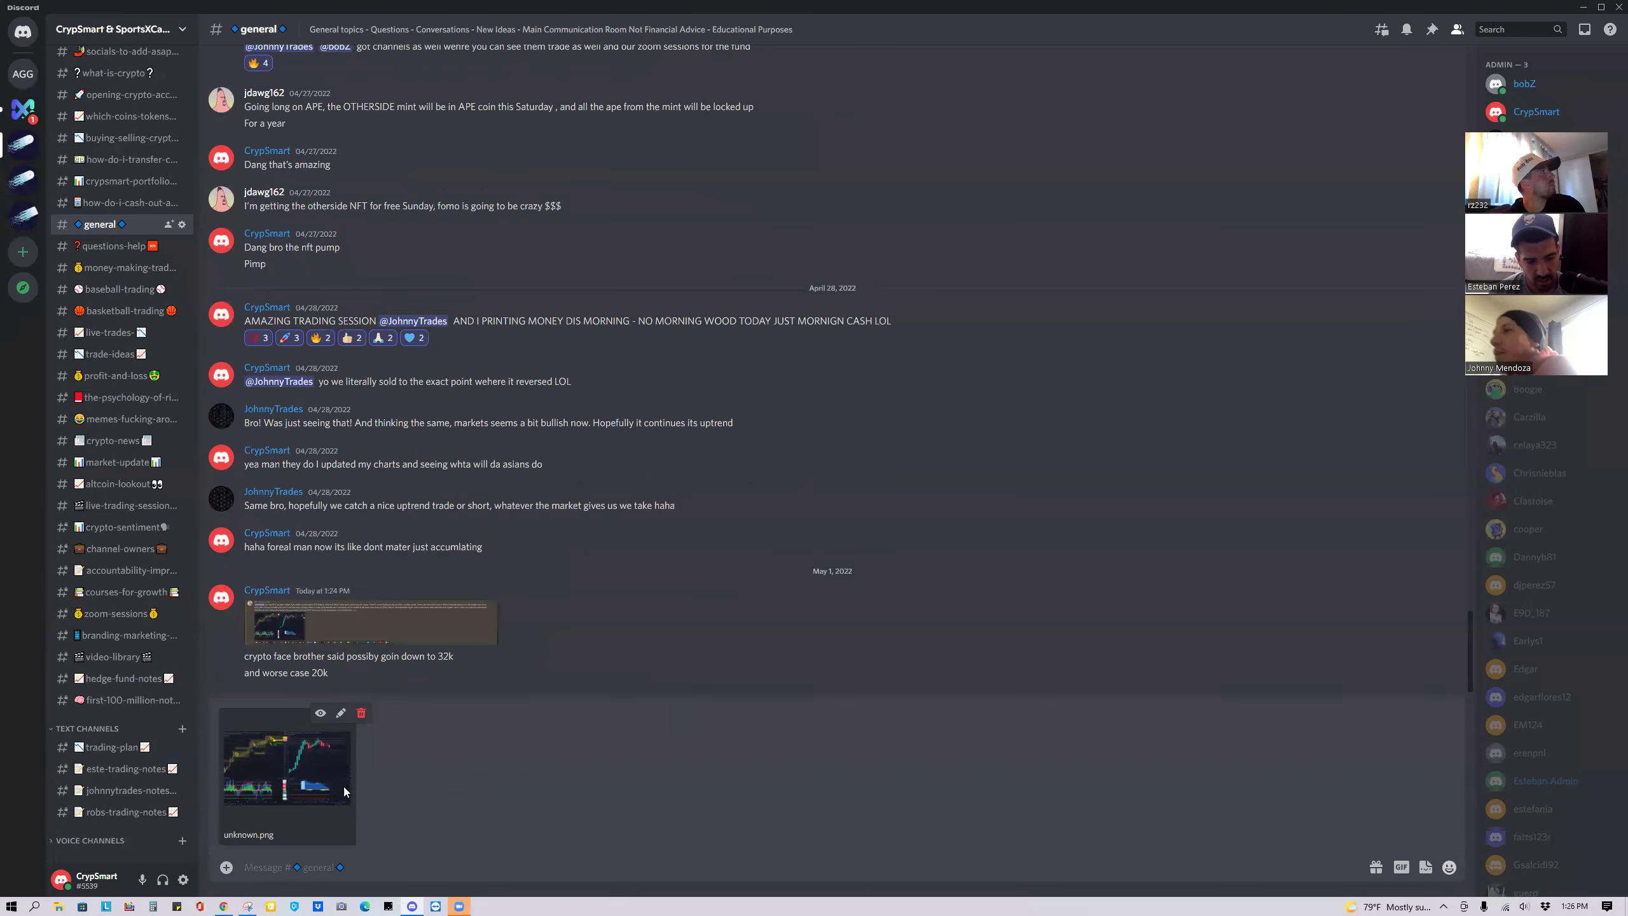
key(Return)
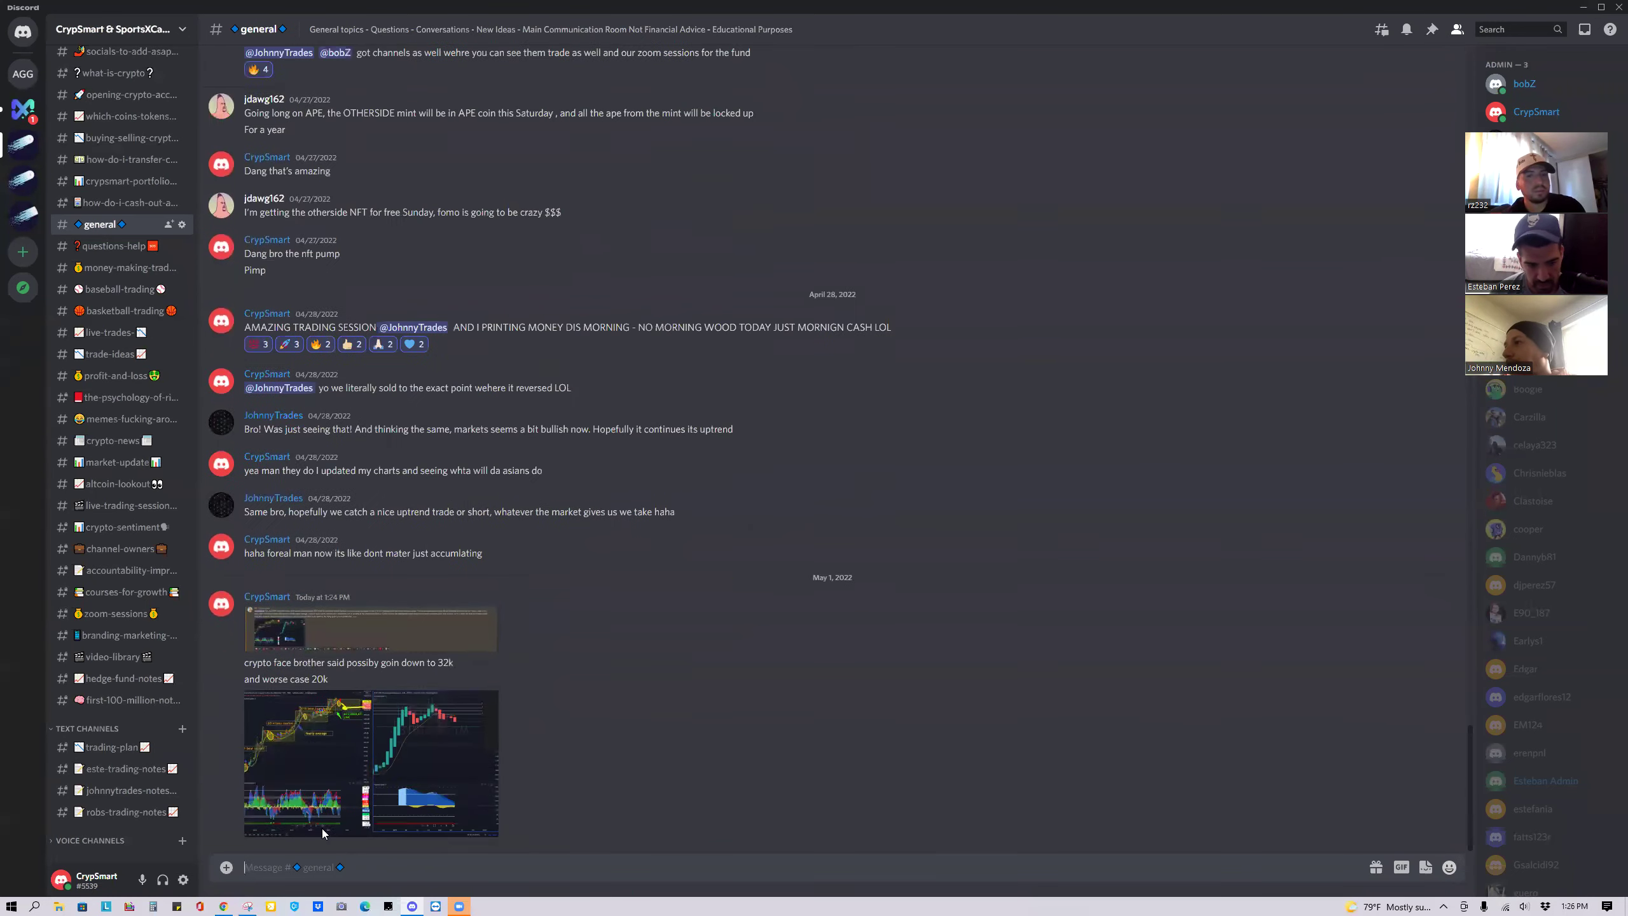
View enlarged versions of the FG analysis screenshot and the annotated BTC chart posted in the general channel.
click(329, 634)
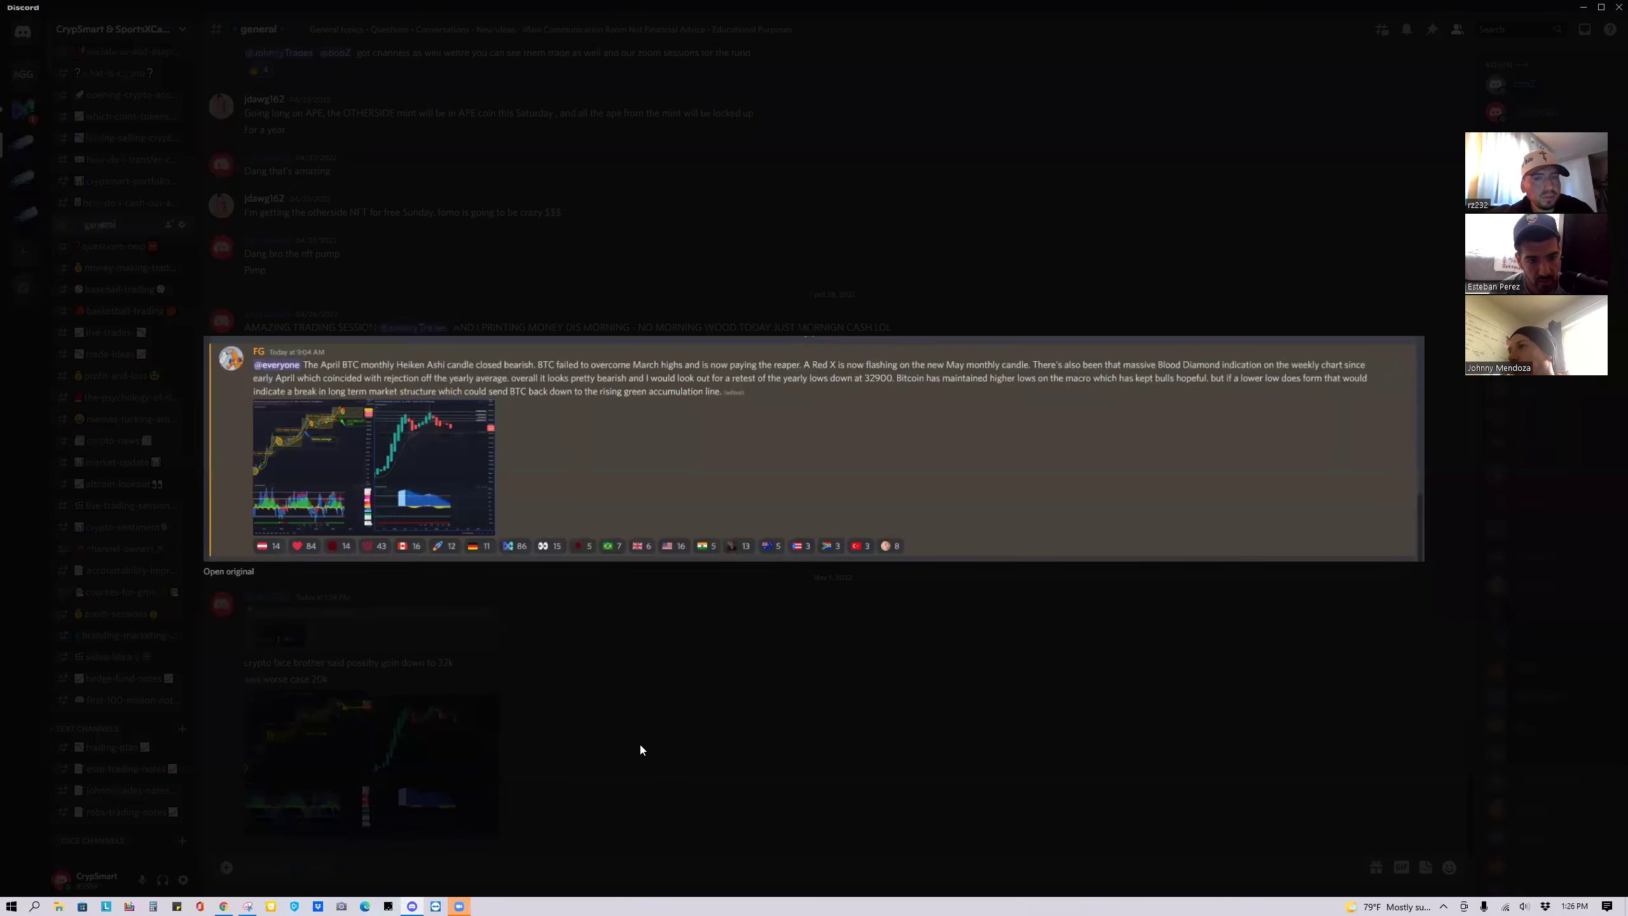
click(423, 746)
click(361, 733)
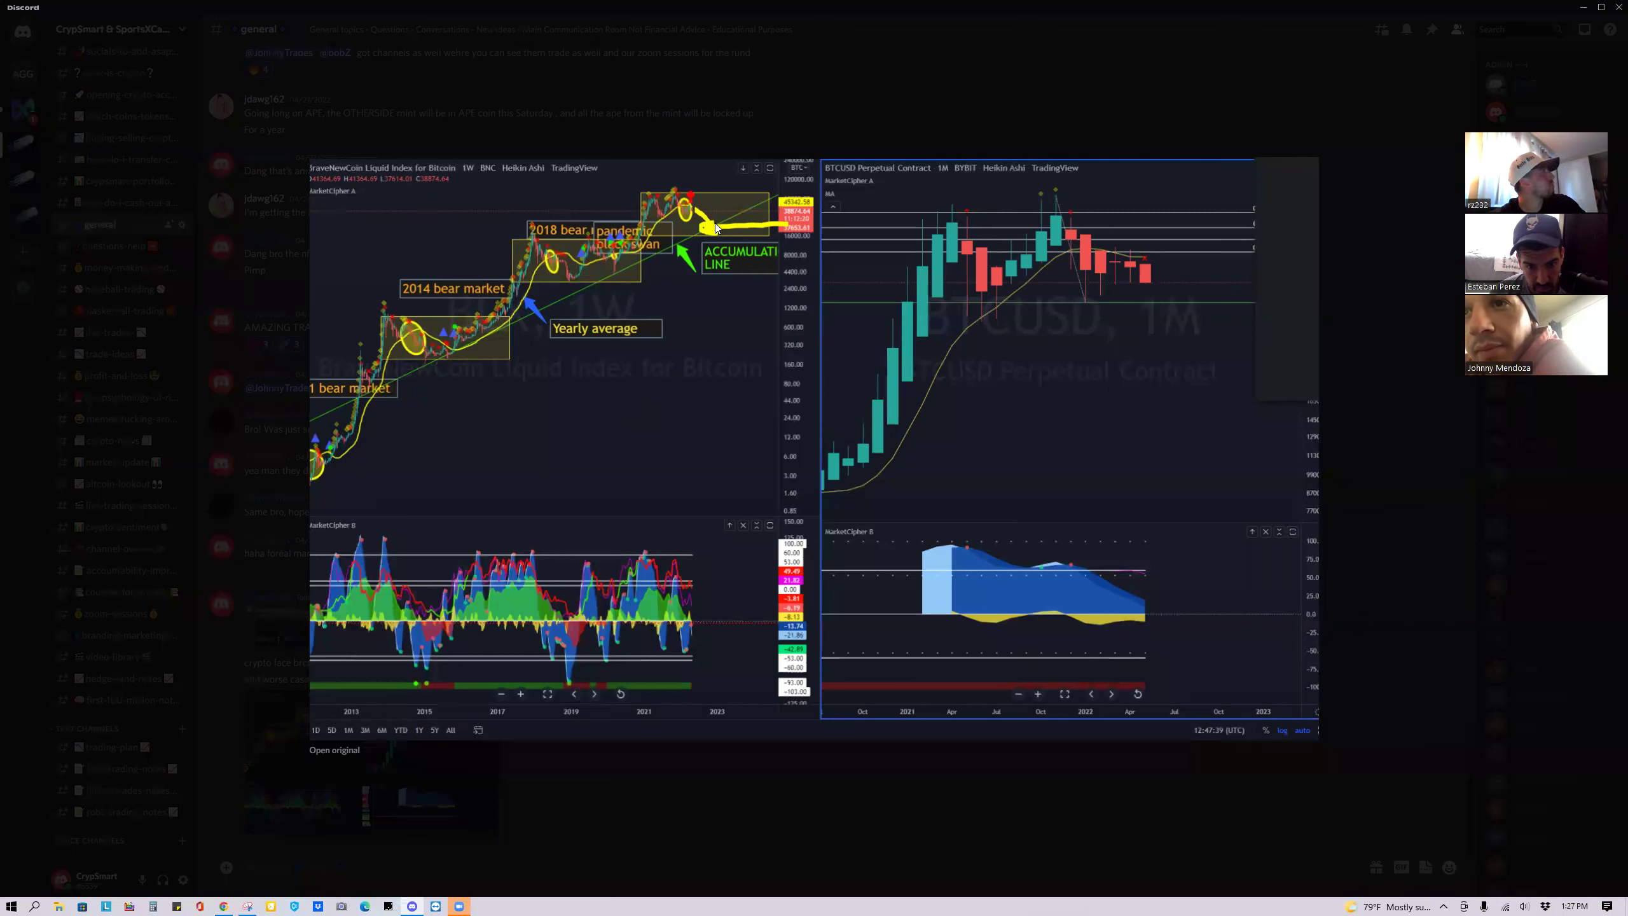
click(862, 121)
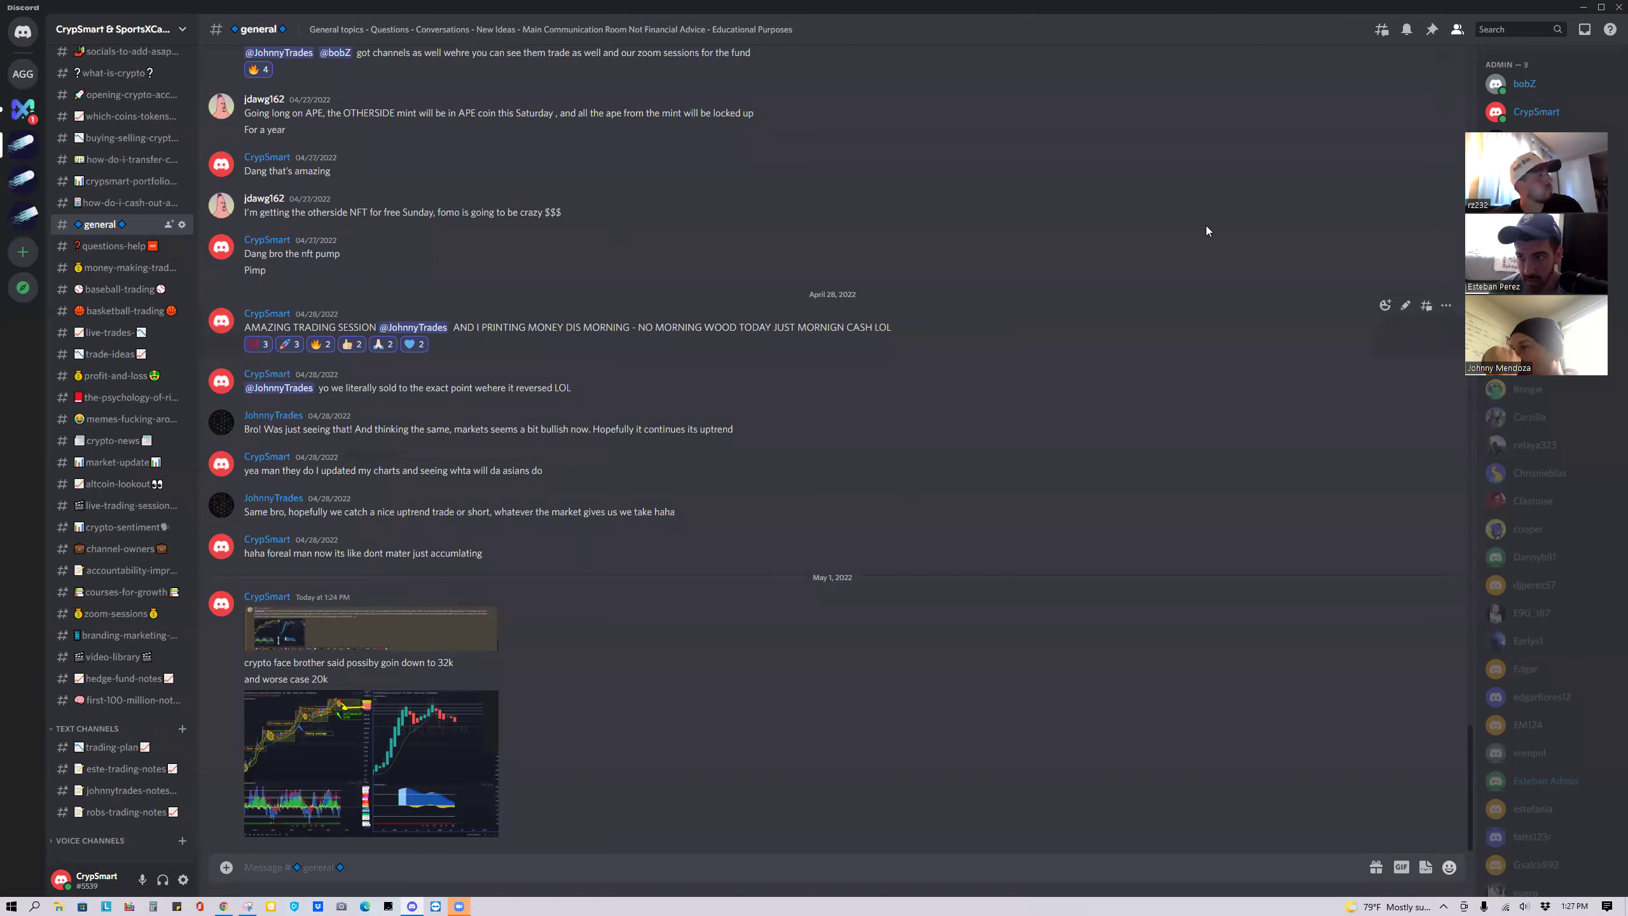
Minimize Discord and close Snipping Tool without saving the snip, returning to the TradingView chart.
click(1584, 7)
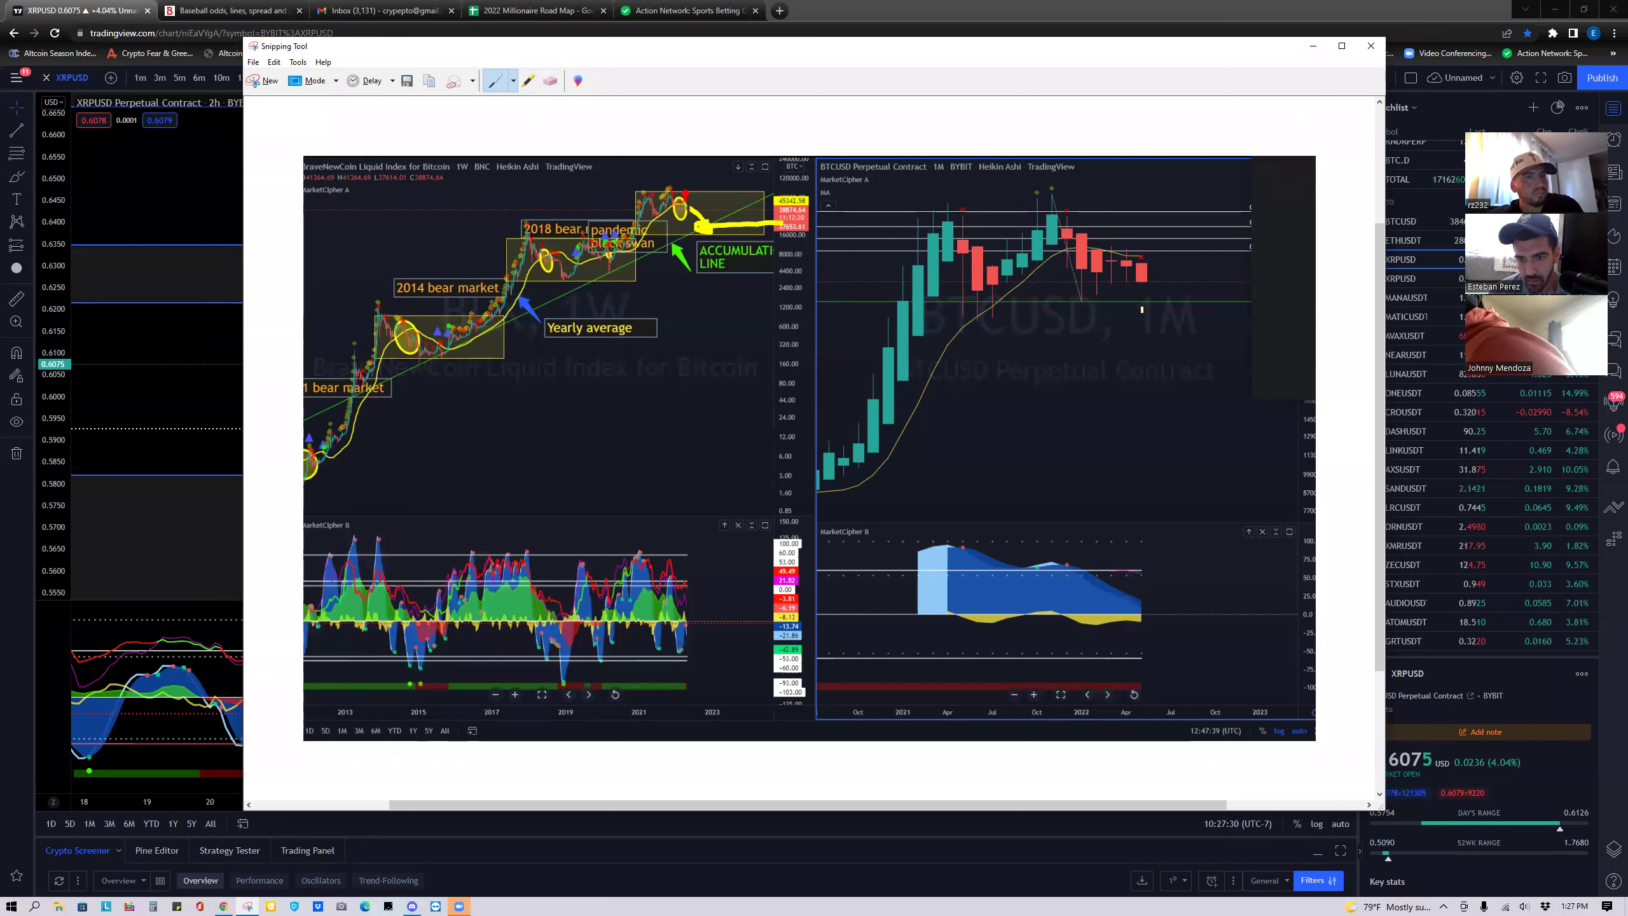
click(1372, 45)
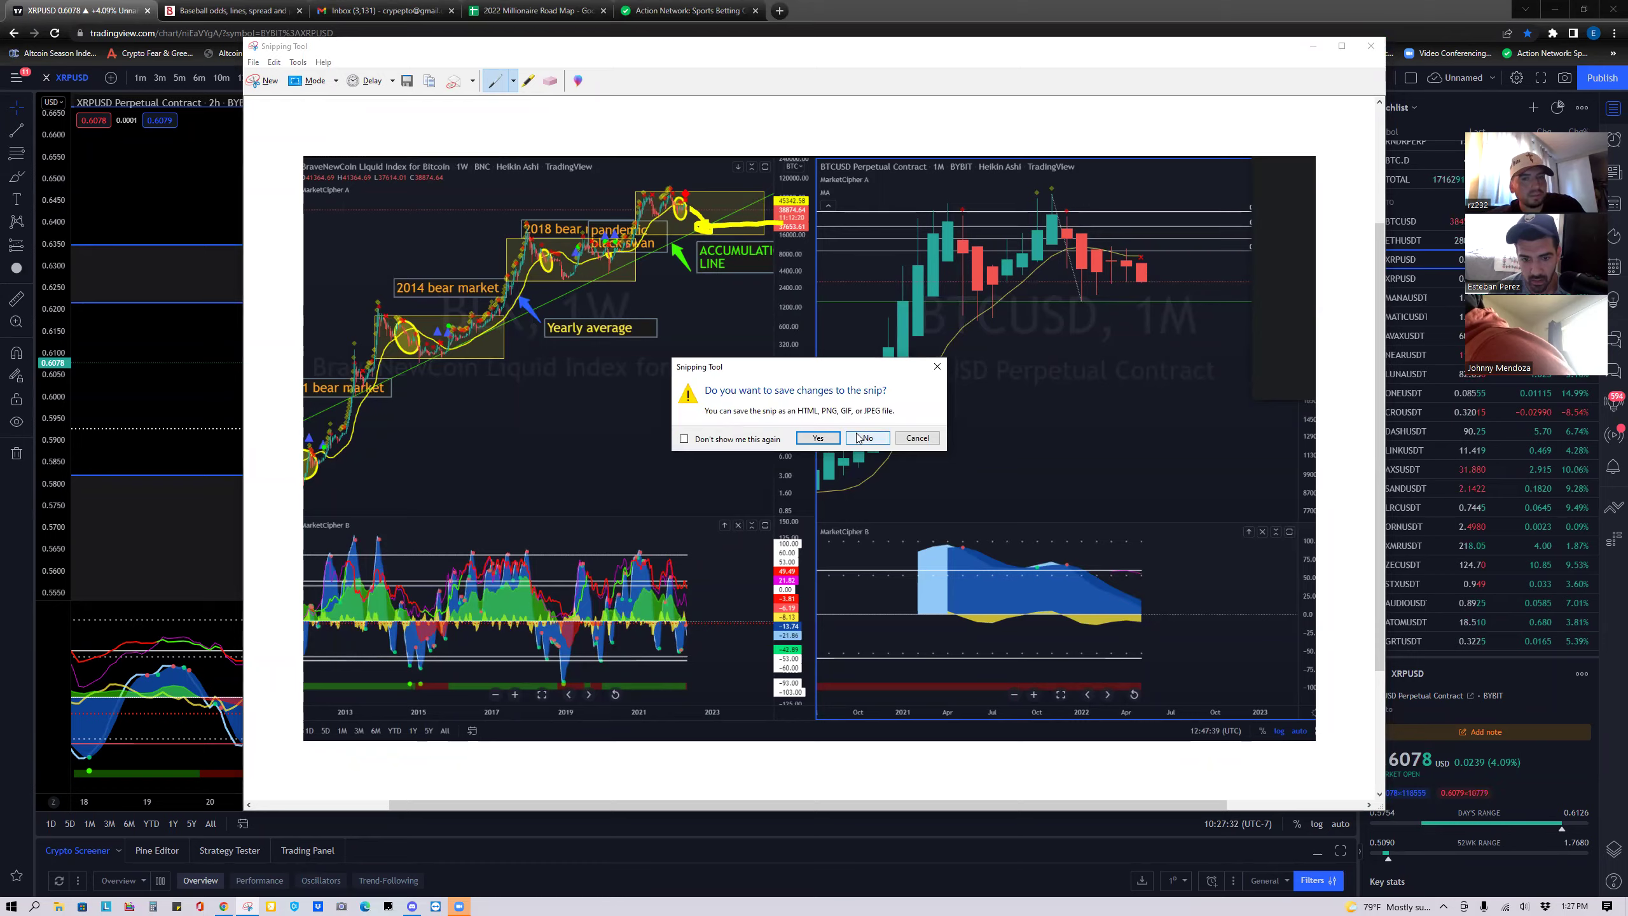
click(865, 438)
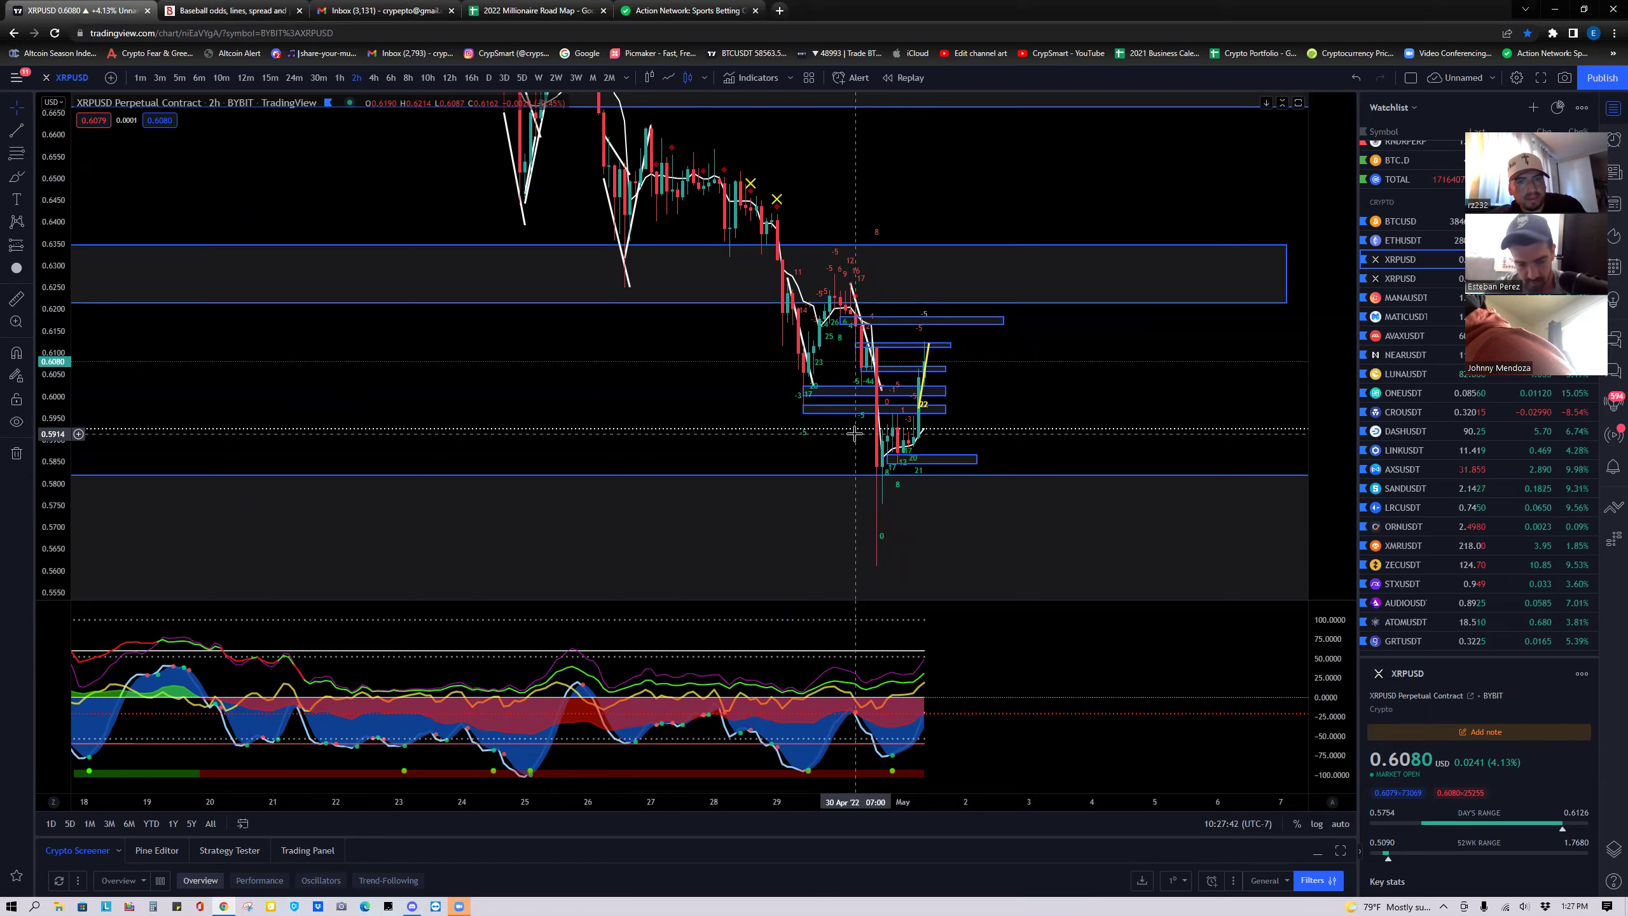
Examine the recent candles and marked price zones on the 2-hour XRPUSD chart.
scroll(718, 465, up, 1)
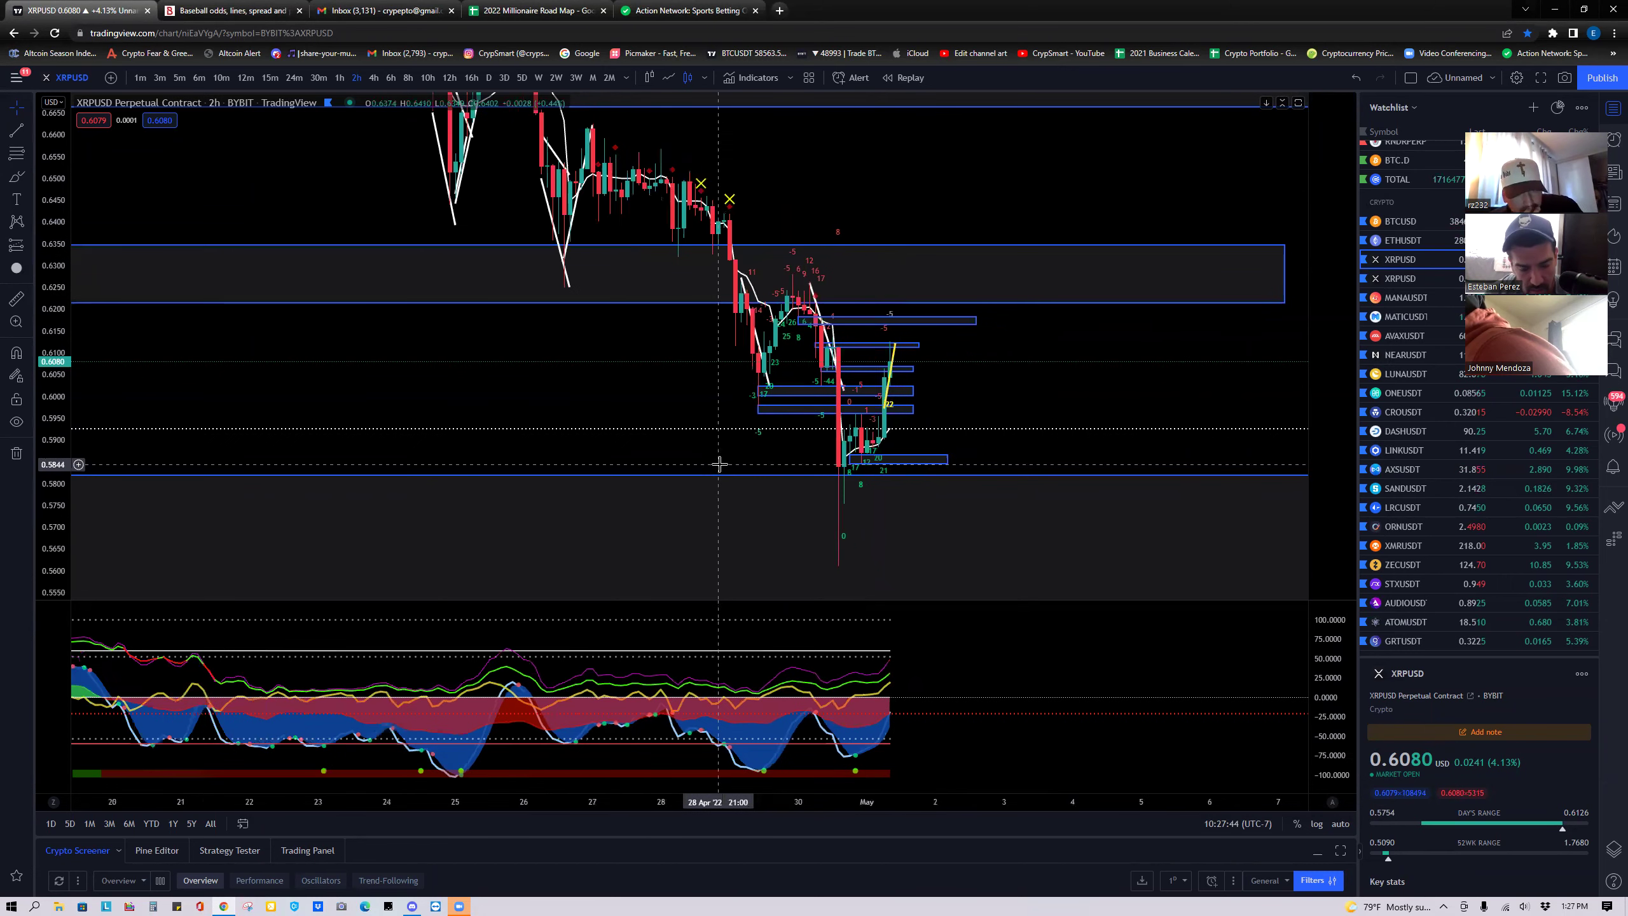
scroll(705, 463, up, 1)
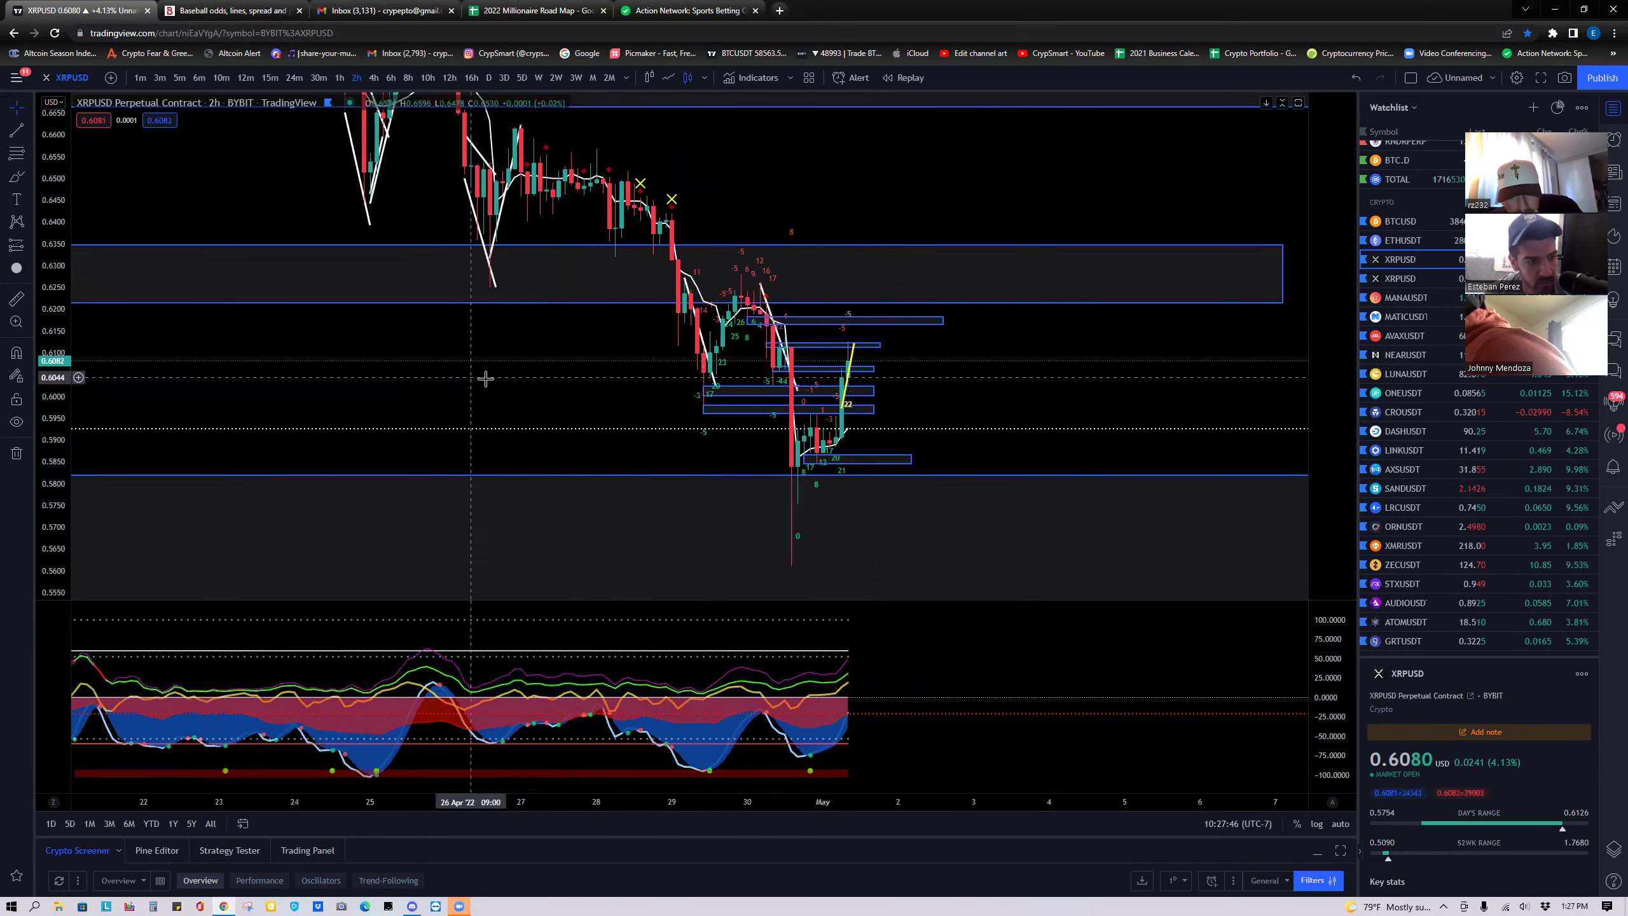
scroll(351, 420, up, 2)
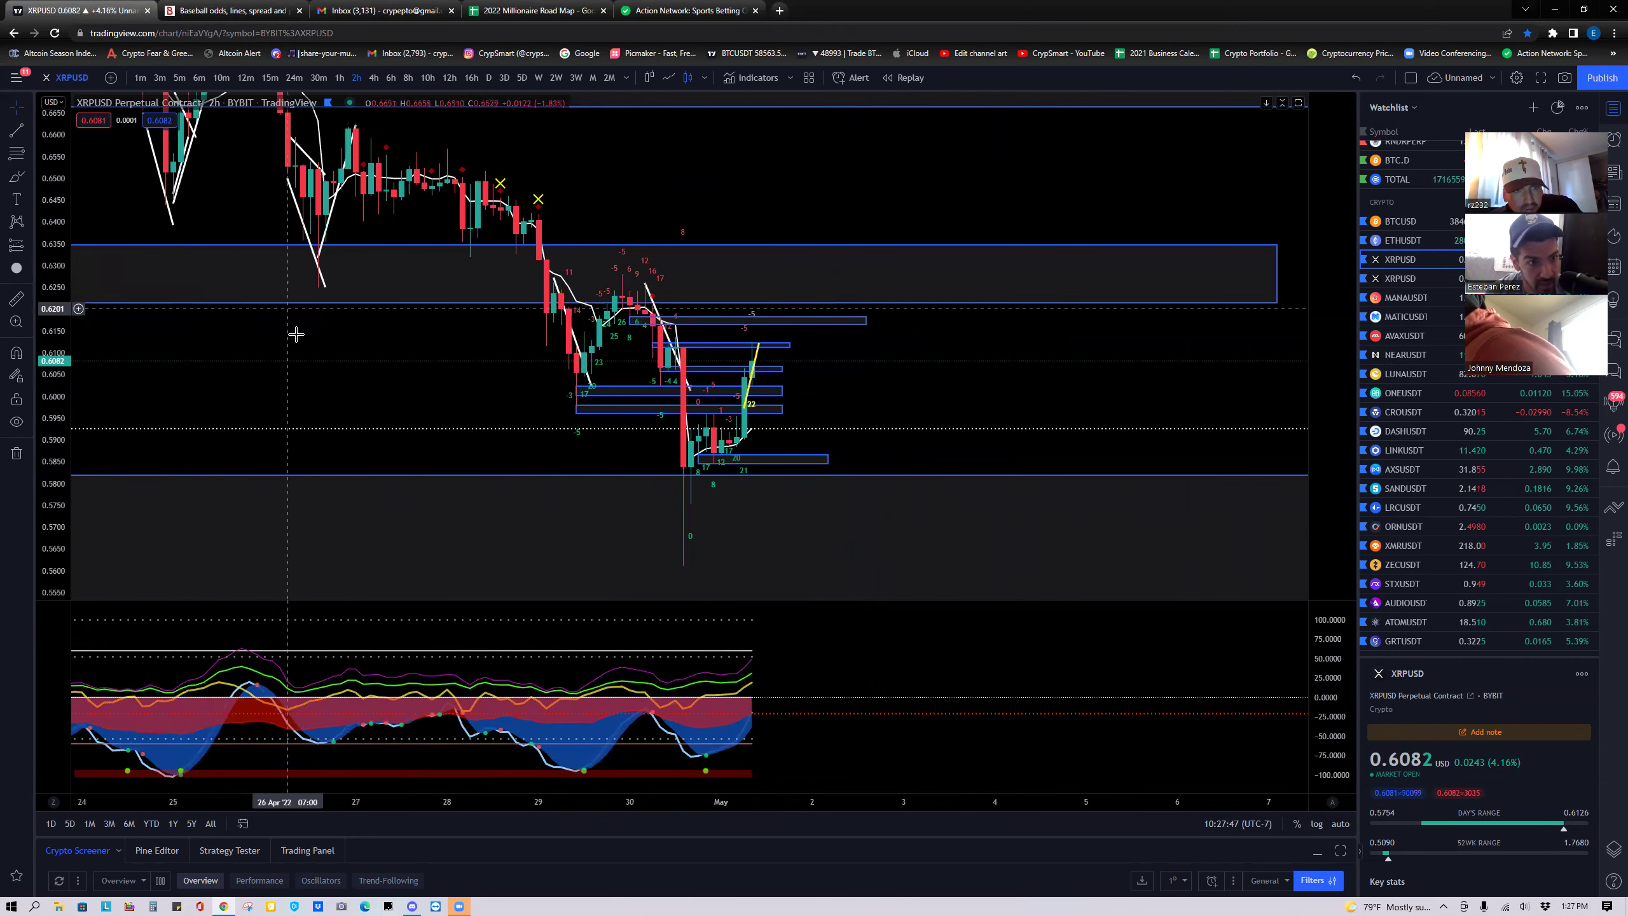
scroll(516, 404, up, 2)
drag(53, 371, 53, 381)
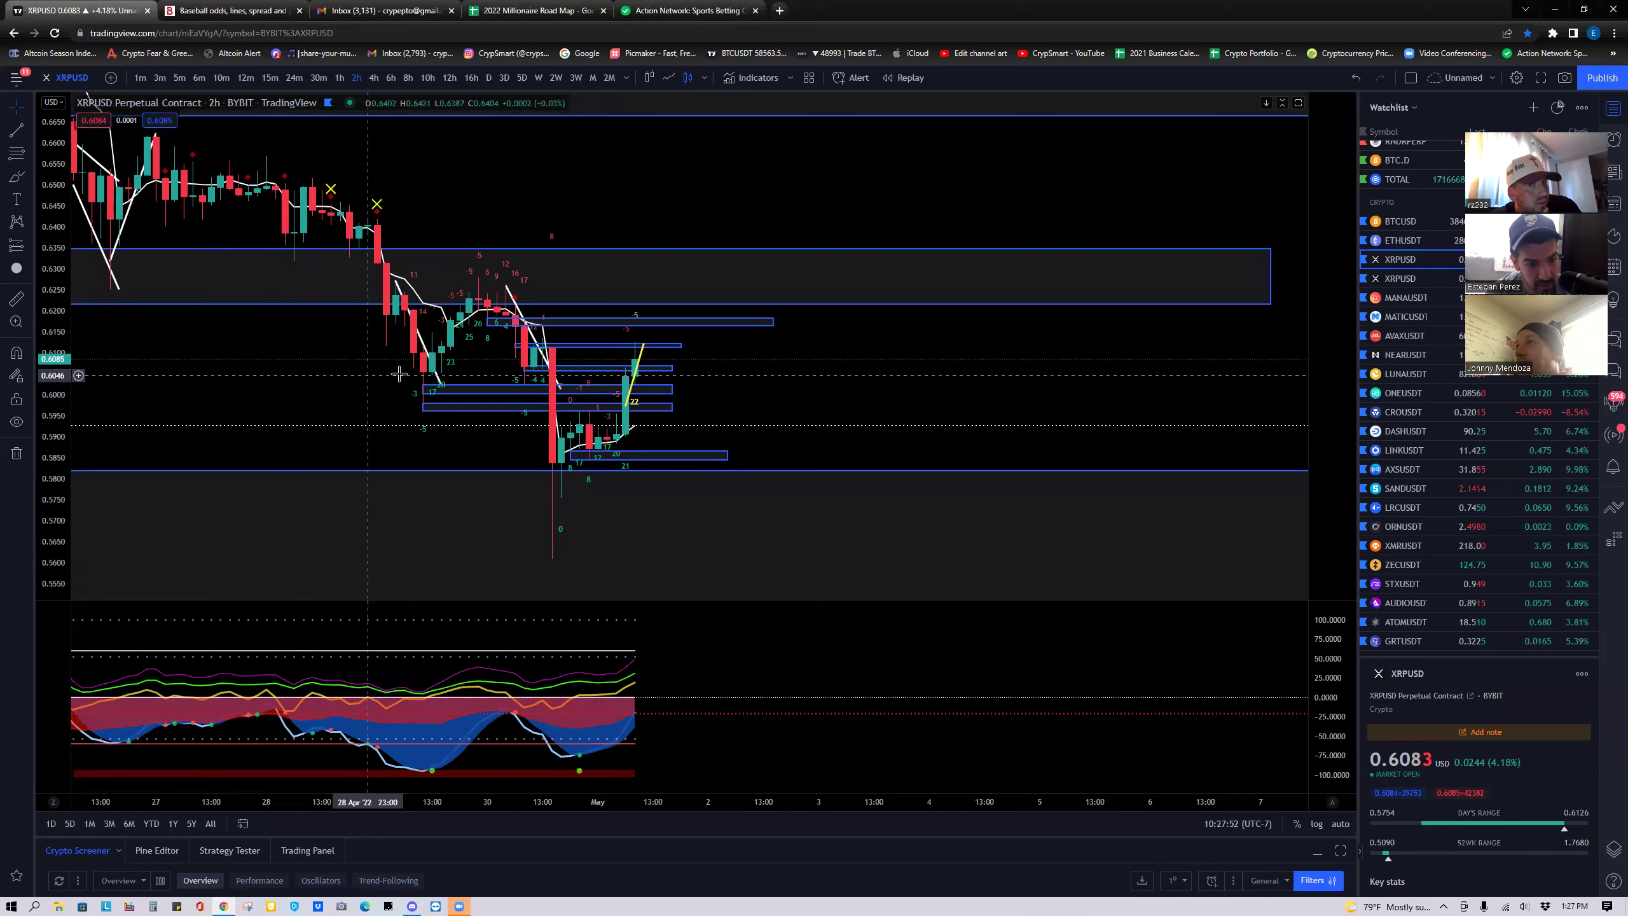
scroll(417, 404, up, 4)
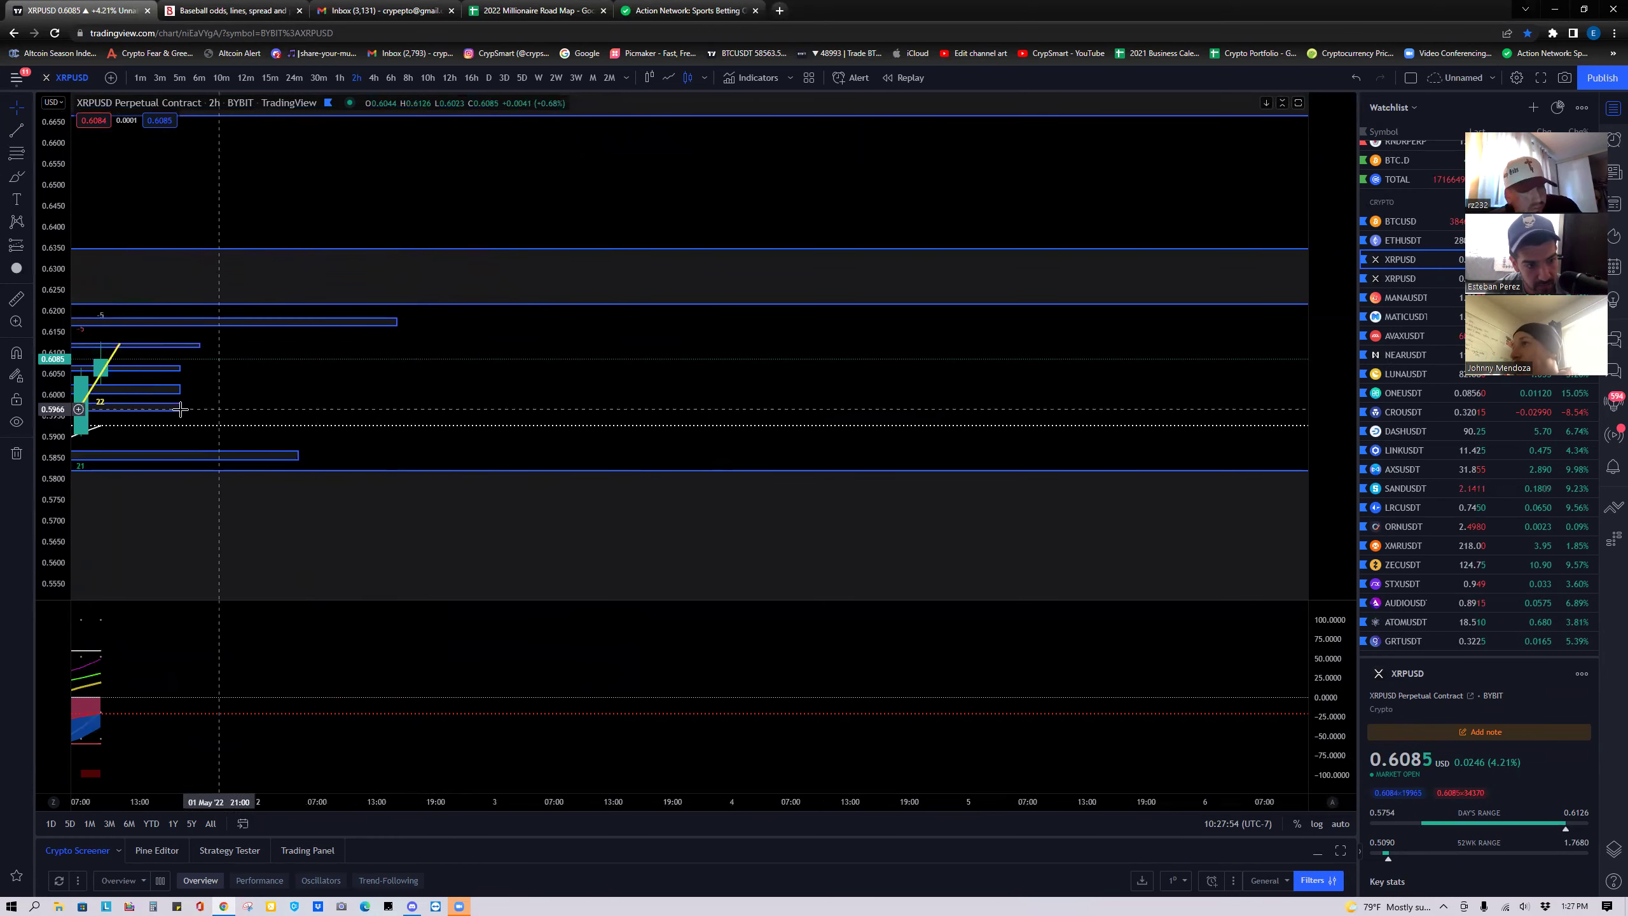
drag(261, 403, 600, 383)
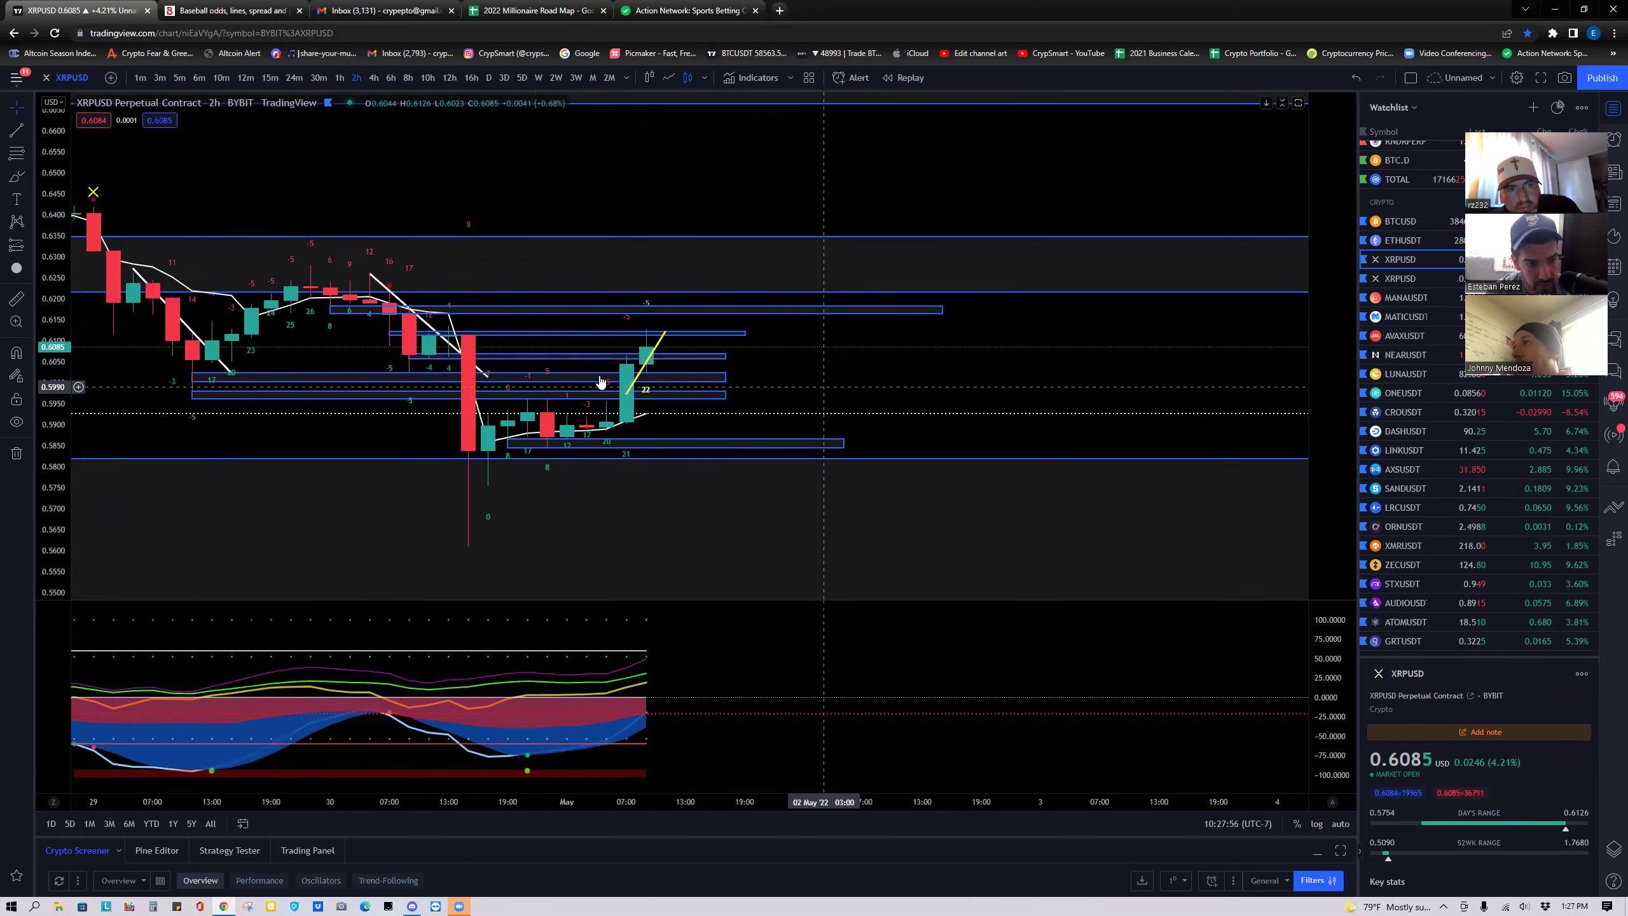
drag(316, 374, 348, 380)
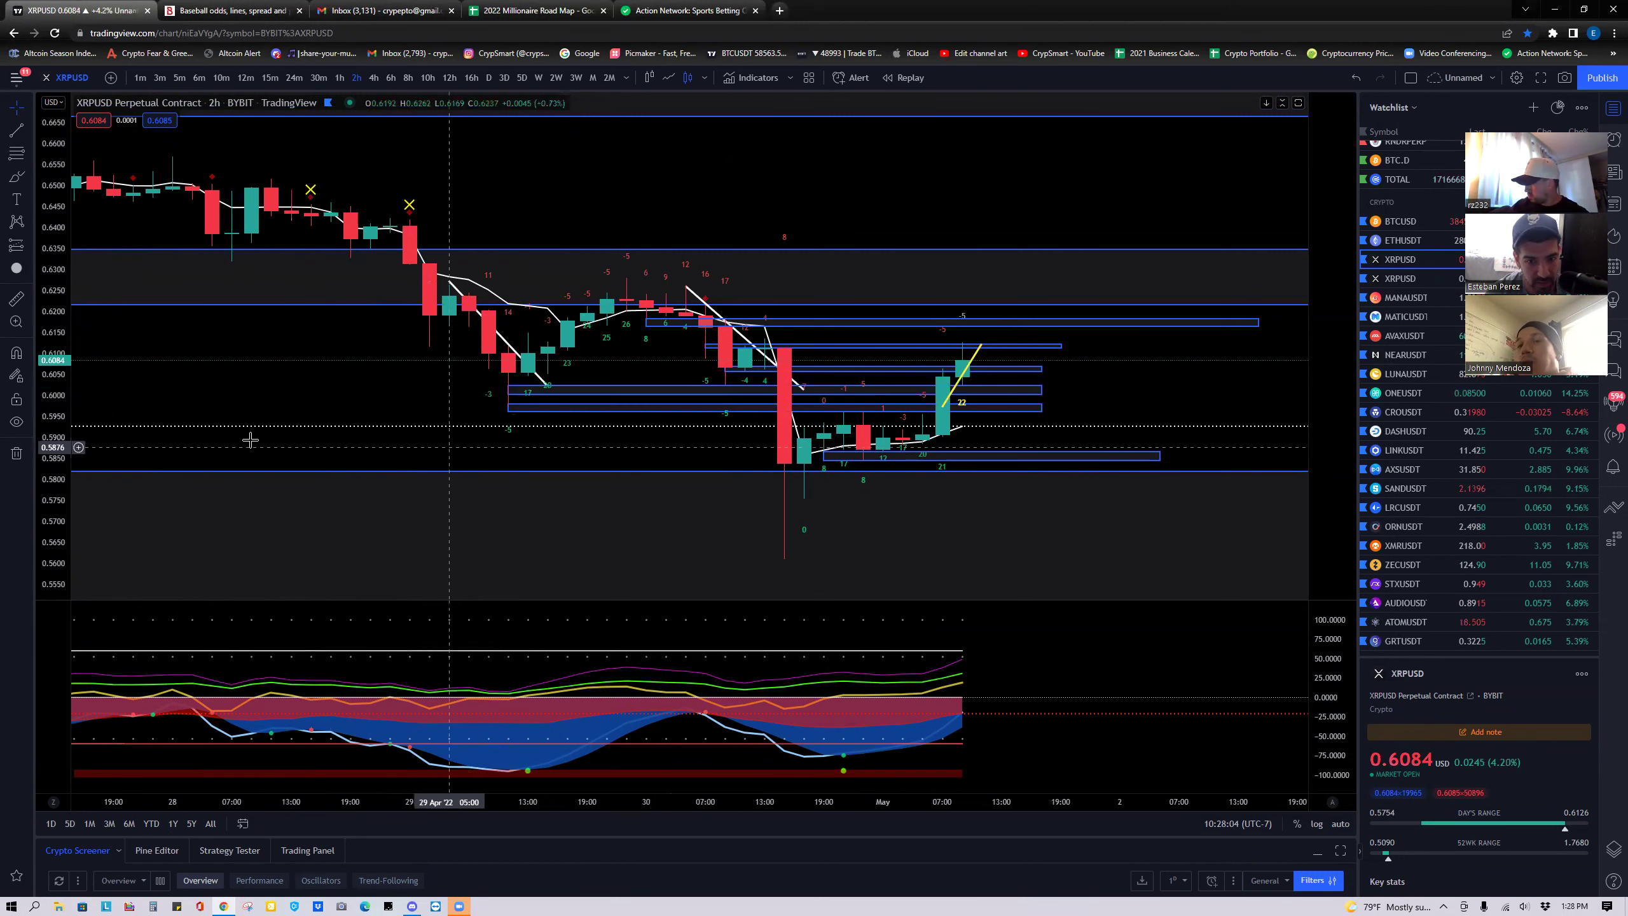
drag(349, 401, 214, 350)
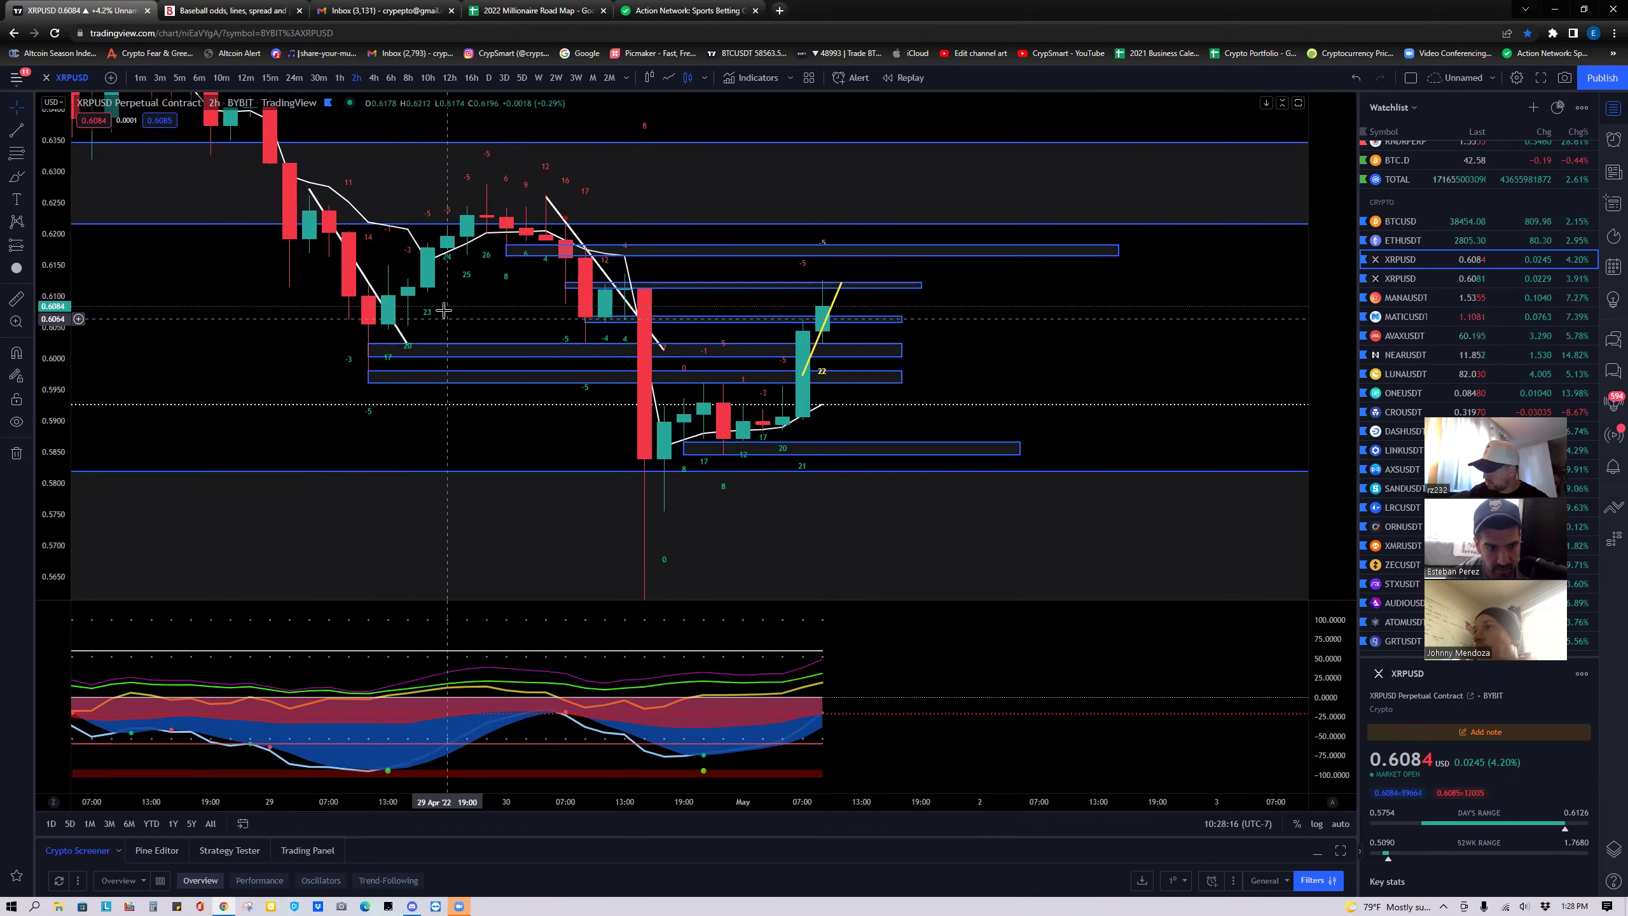
click(369, 376)
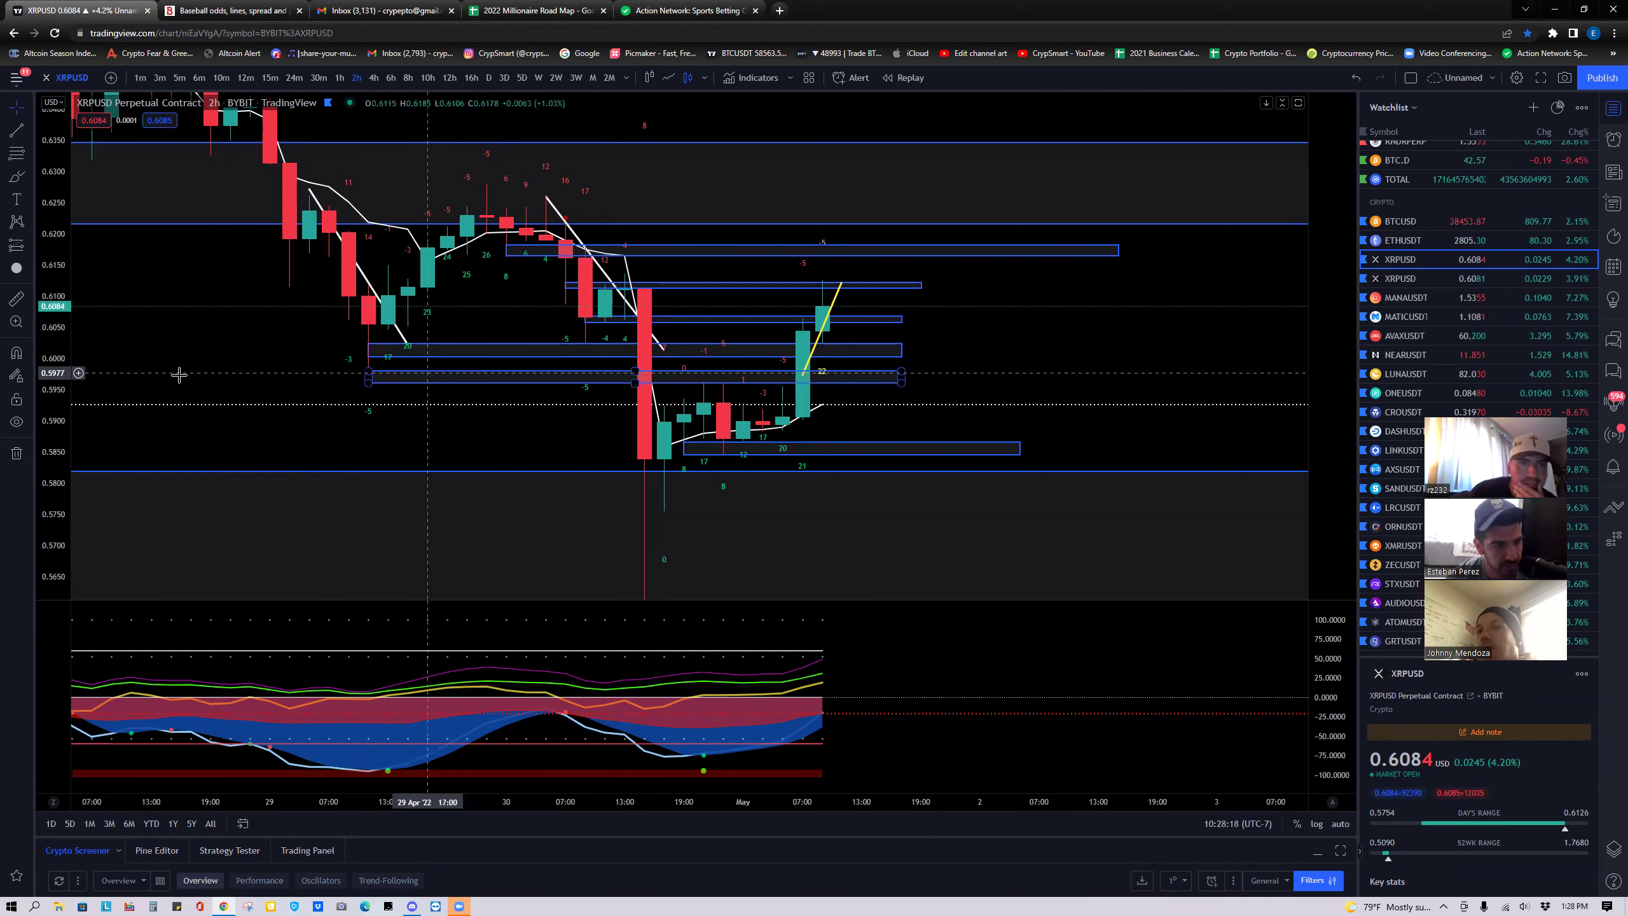
click(868, 332)
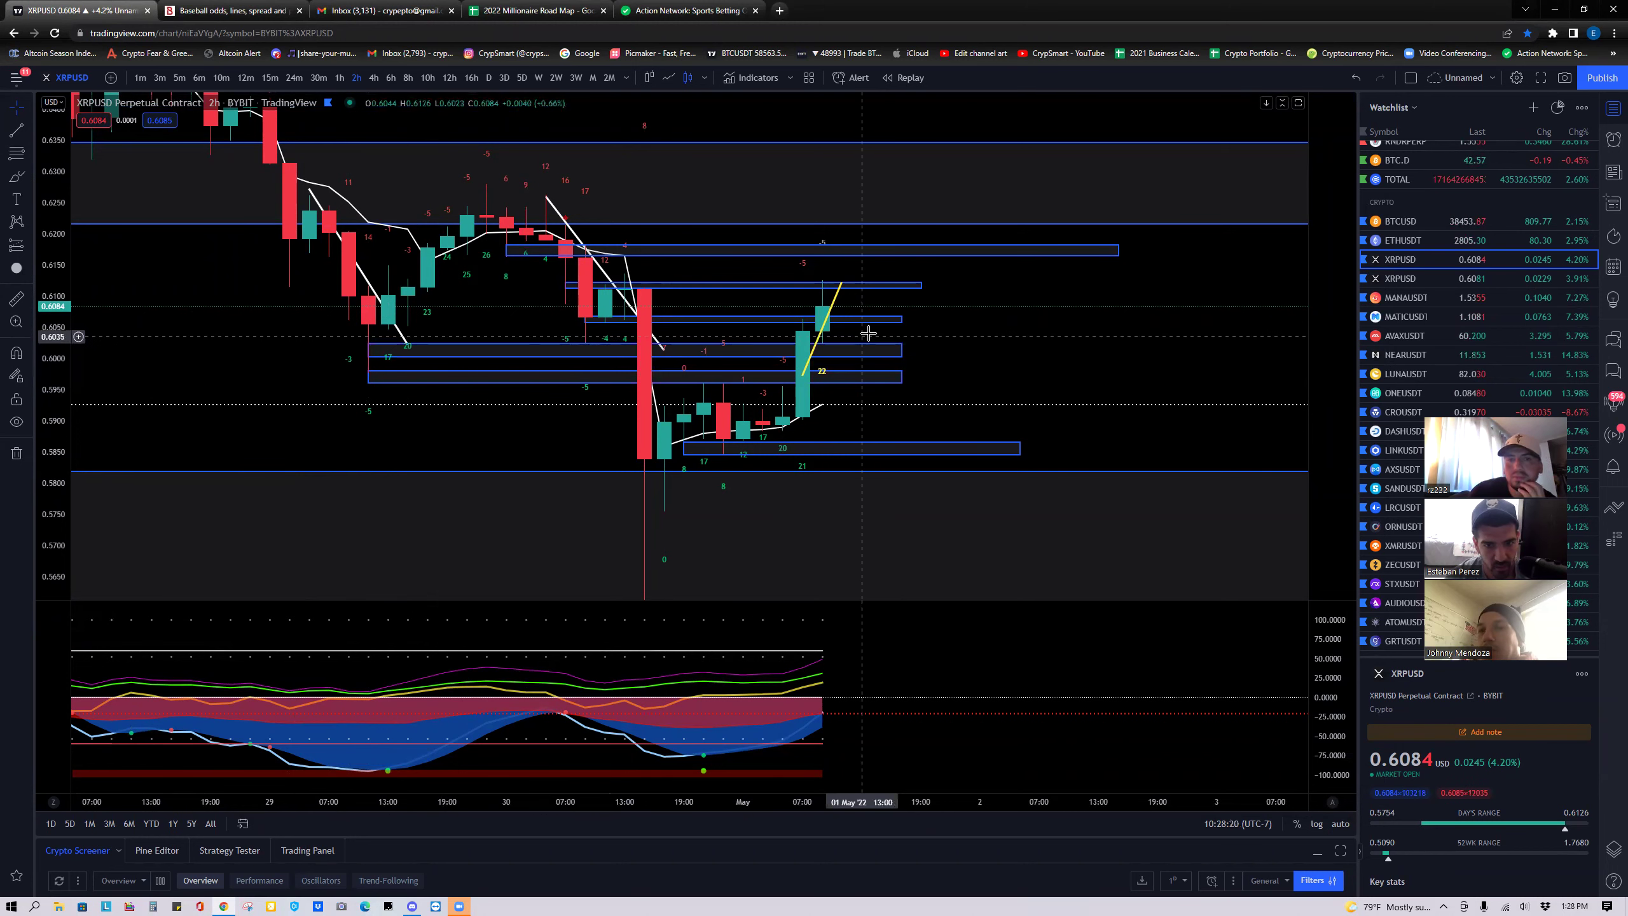
Raise the upper edge of the narrow zone starting at 0.6112 to about 0.6127 on the XRPUSD chart.
click(398, 357)
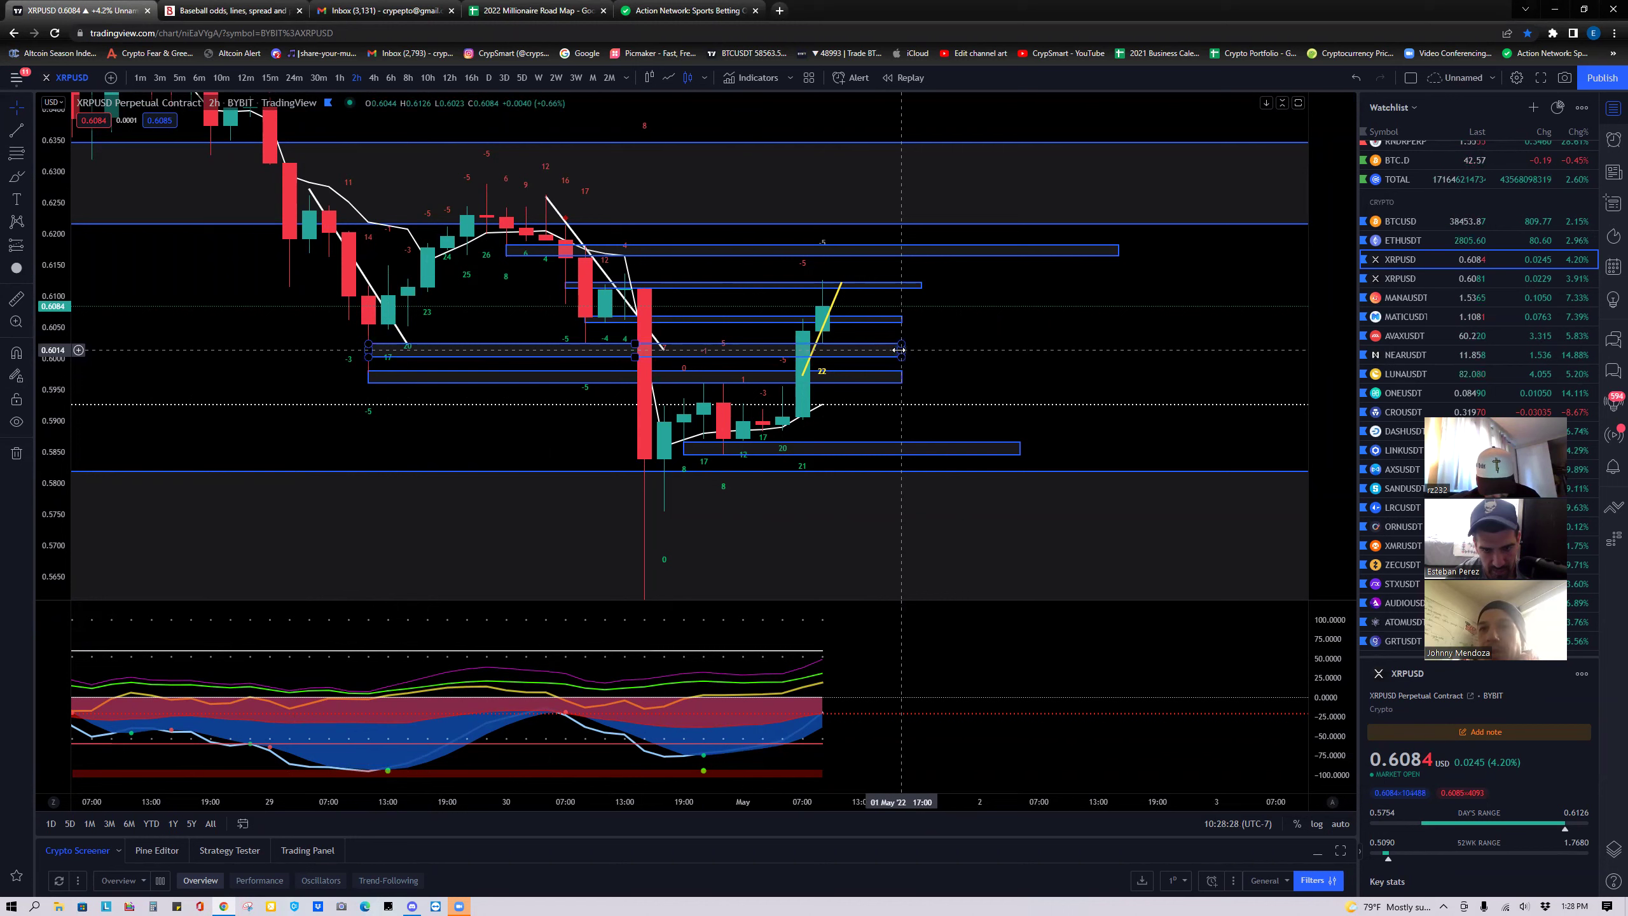
click(920, 285)
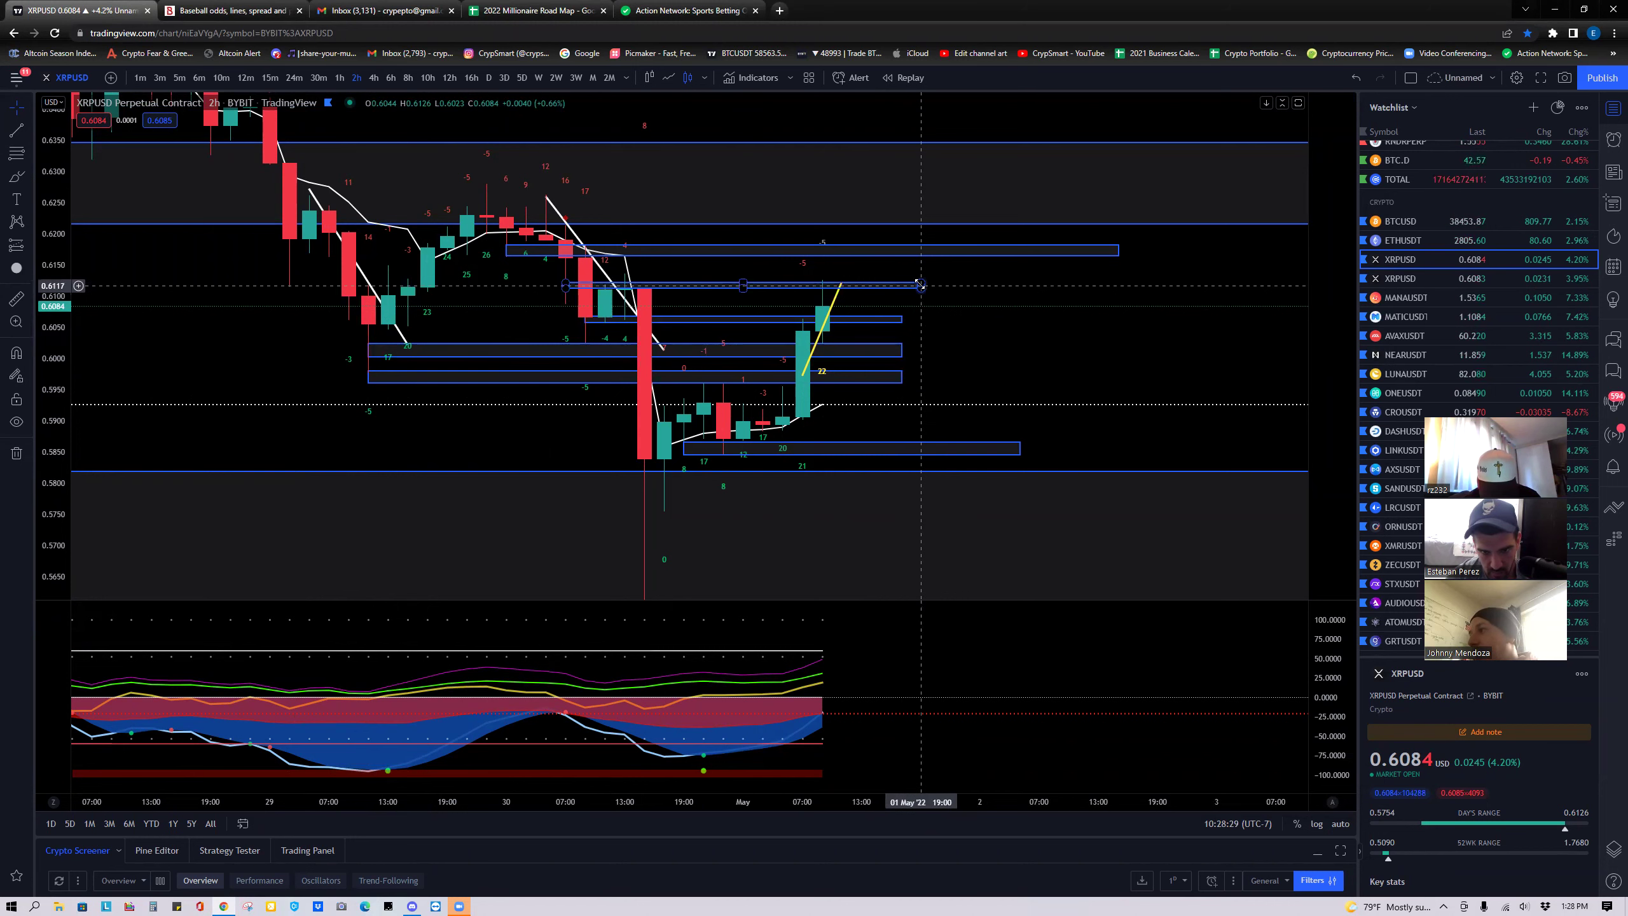
drag(920, 285, 924, 280)
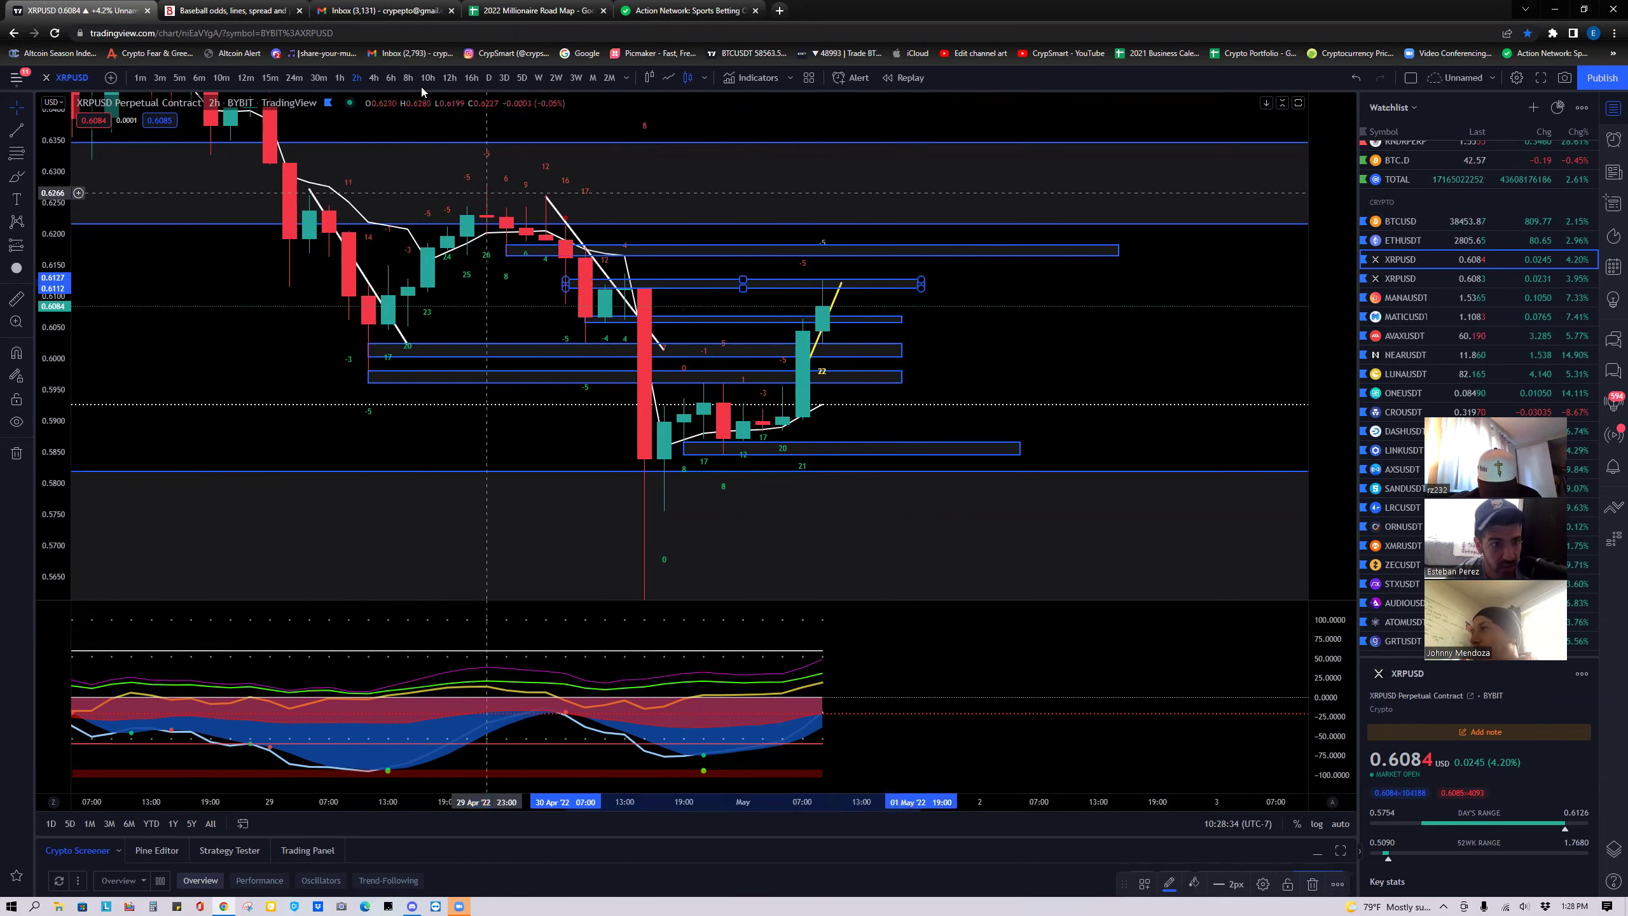
Switch the XRPUSD chart to the 1-hour timeframe and bring the earlier candles into view.
click(339, 79)
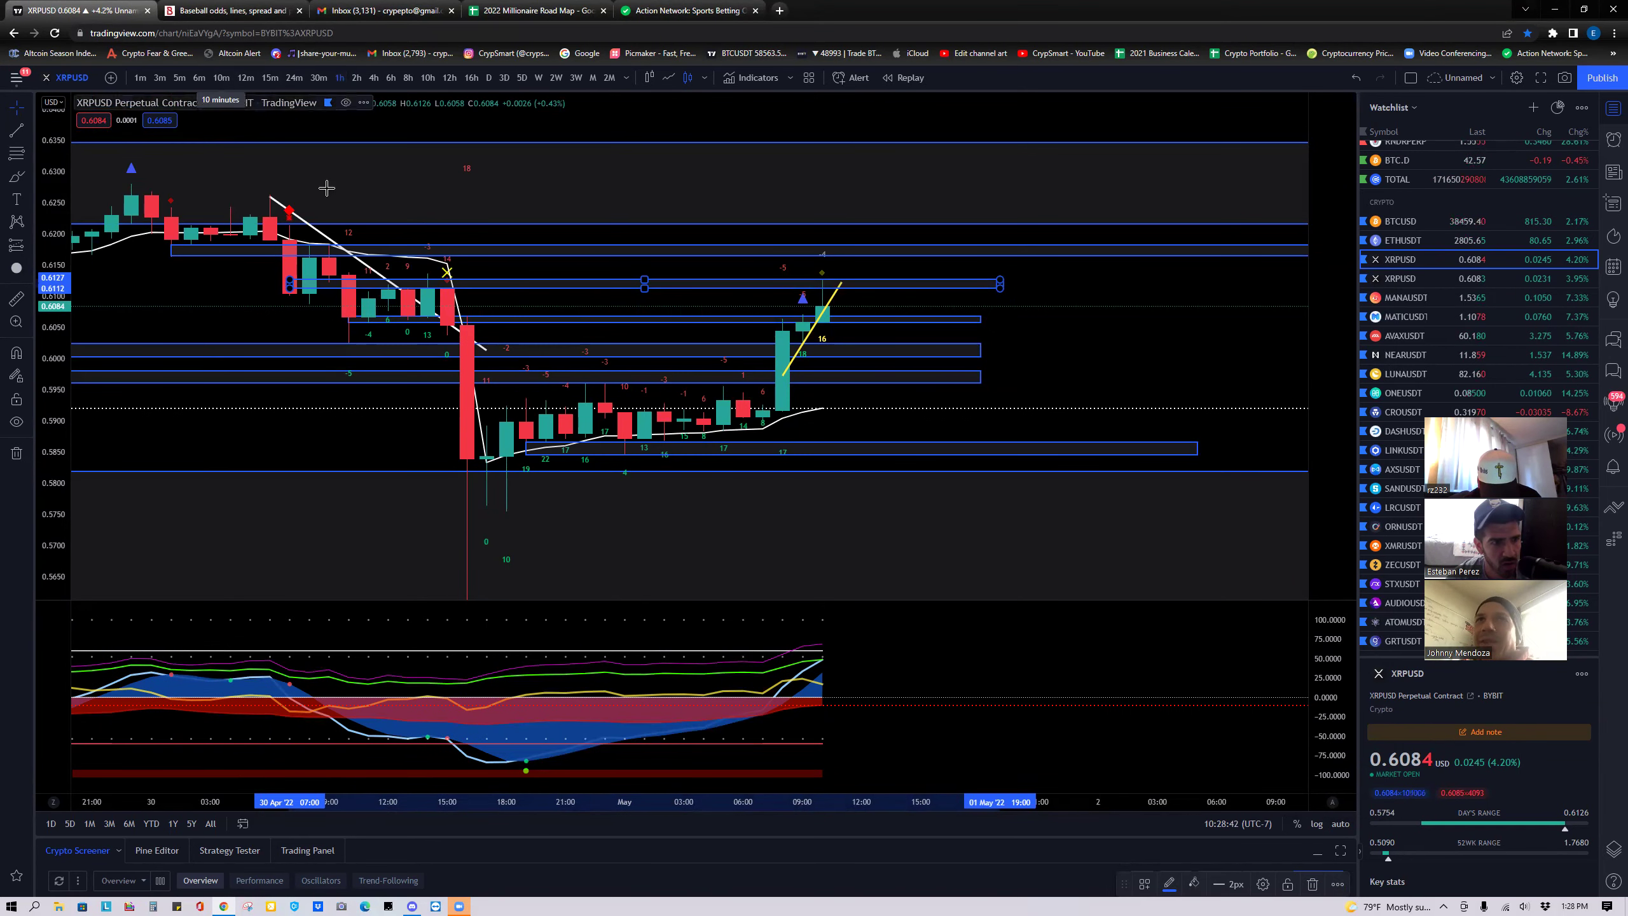
scroll(445, 361, left, 10)
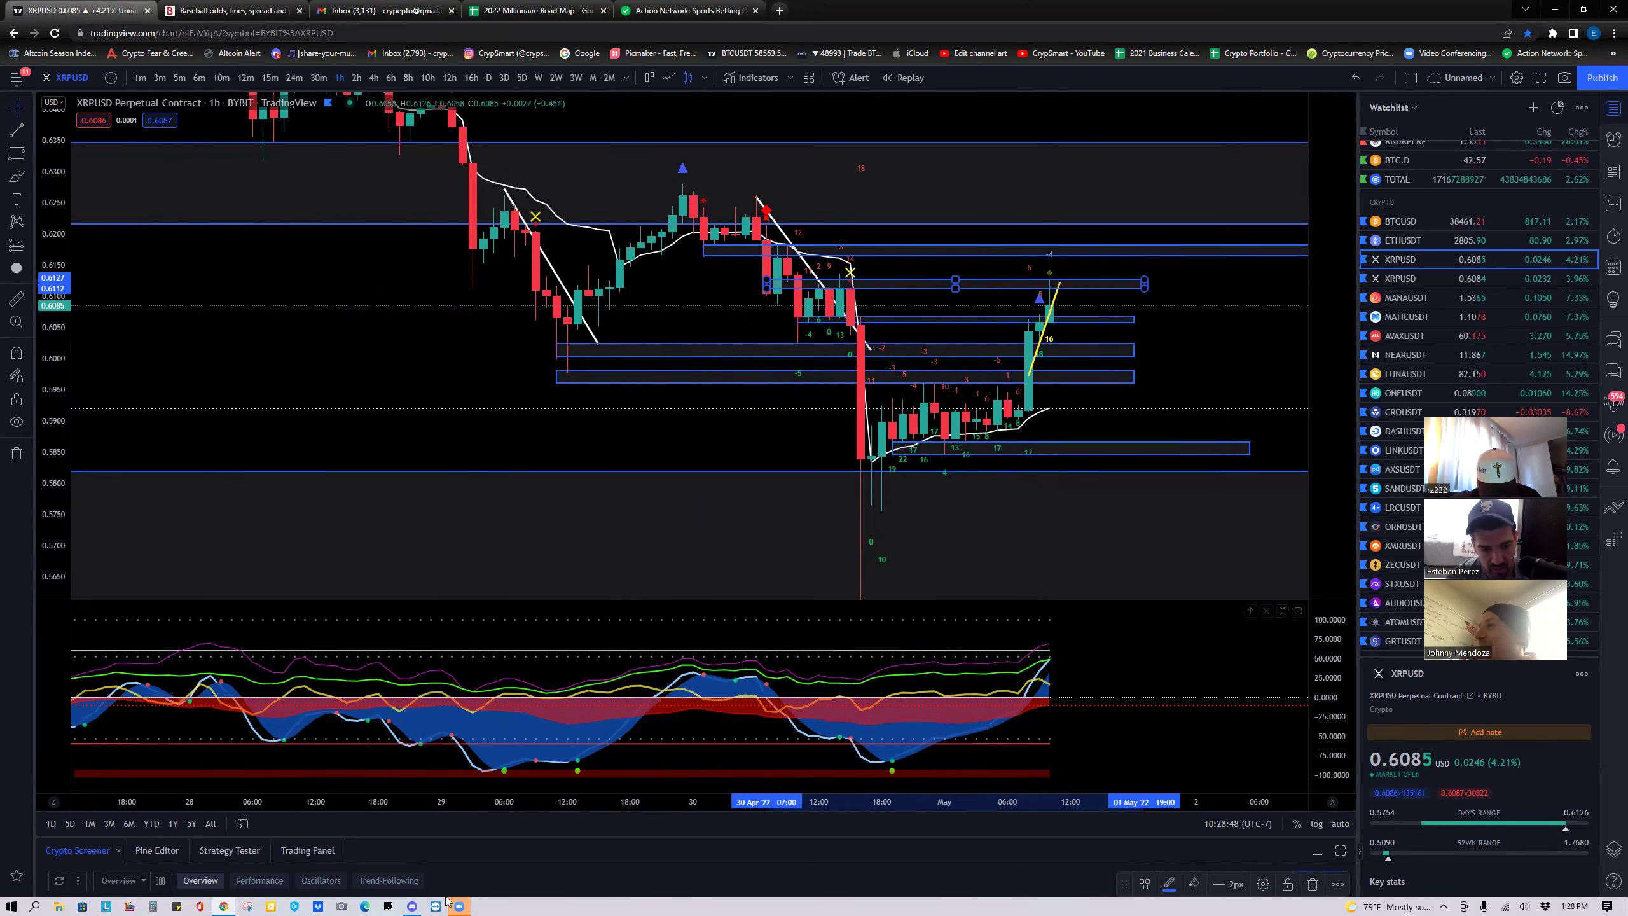
Multiply 1000 by 589 in Calculator and close it.
click(150, 904)
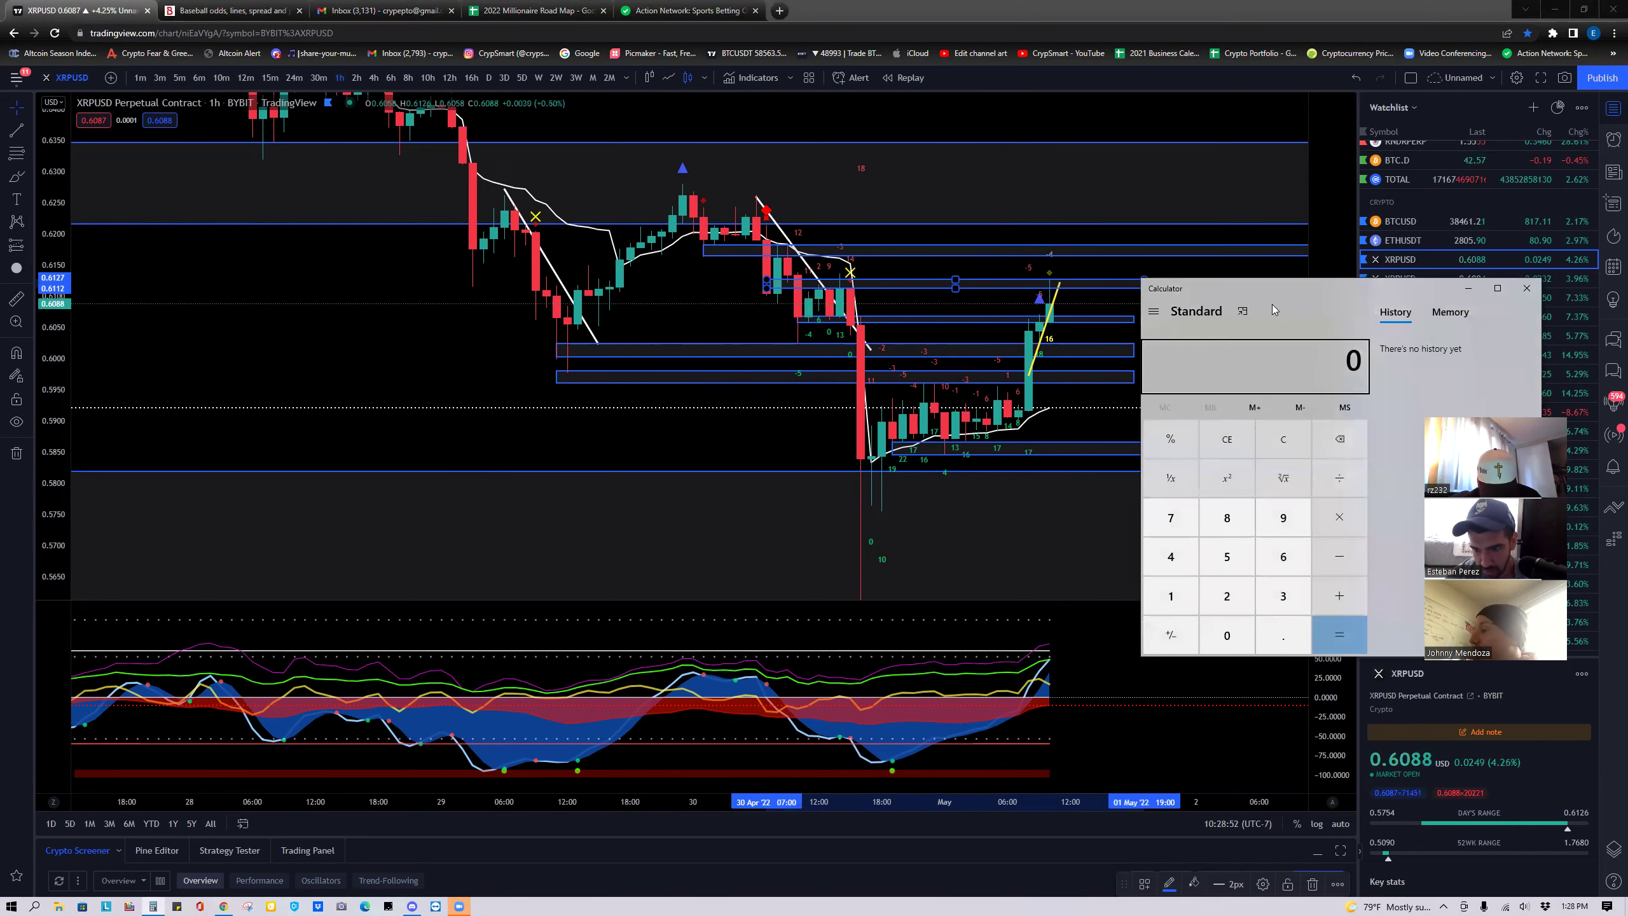
click(1171, 596)
double_click(1225, 634)
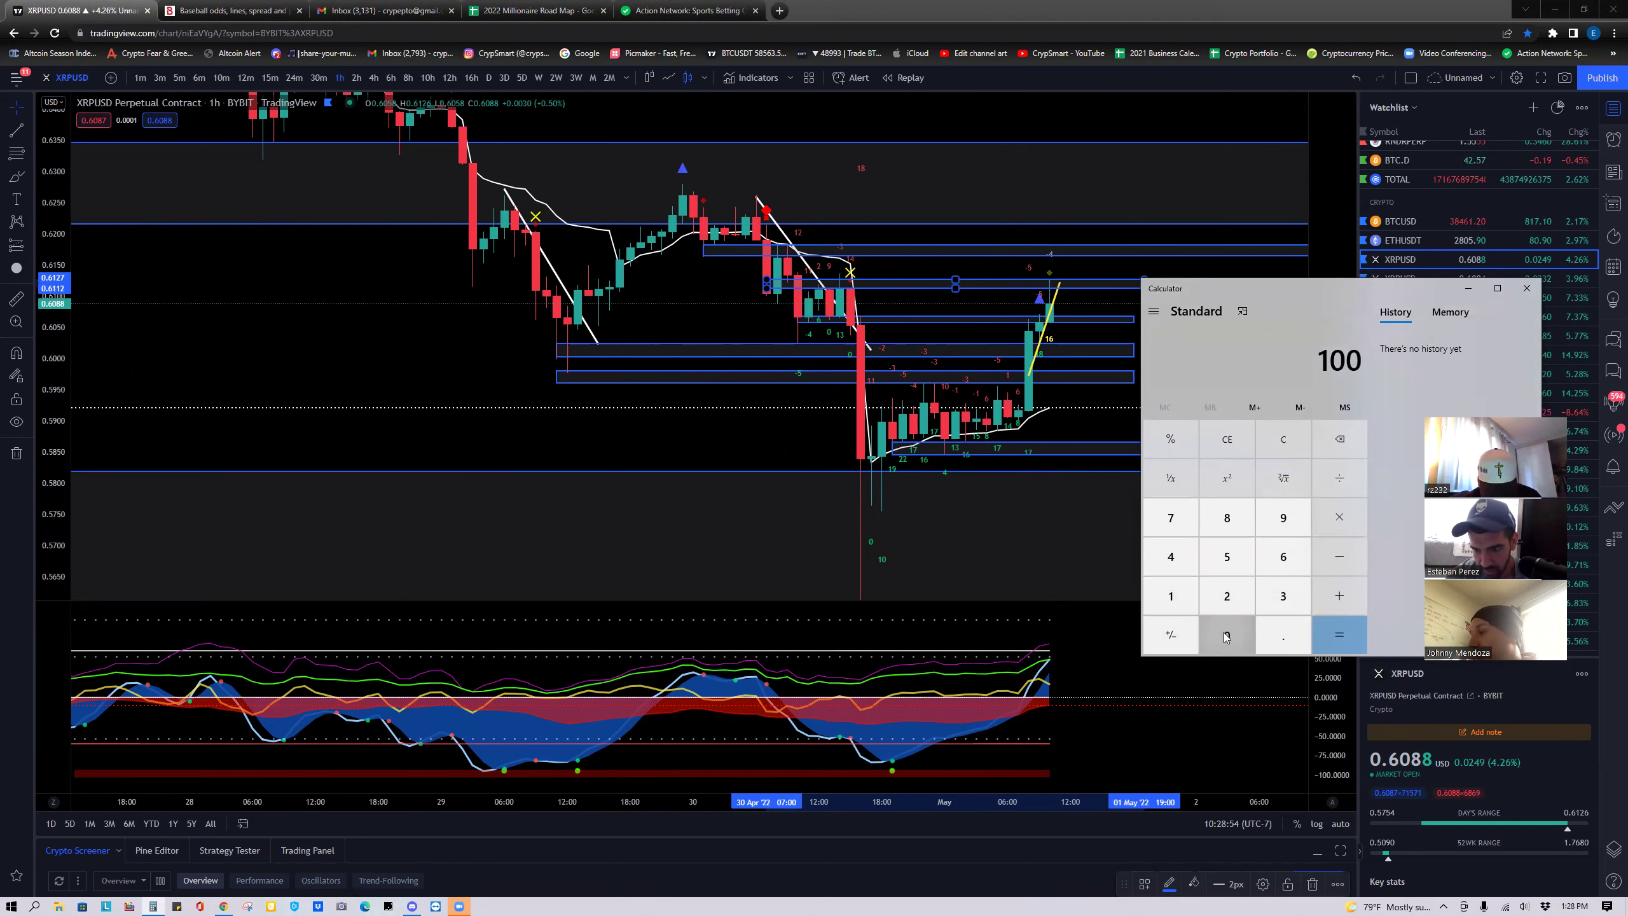
click(1225, 635)
drag(1341, 289, 1110, 294)
click(1110, 523)
click(996, 562)
click(997, 523)
click(1052, 524)
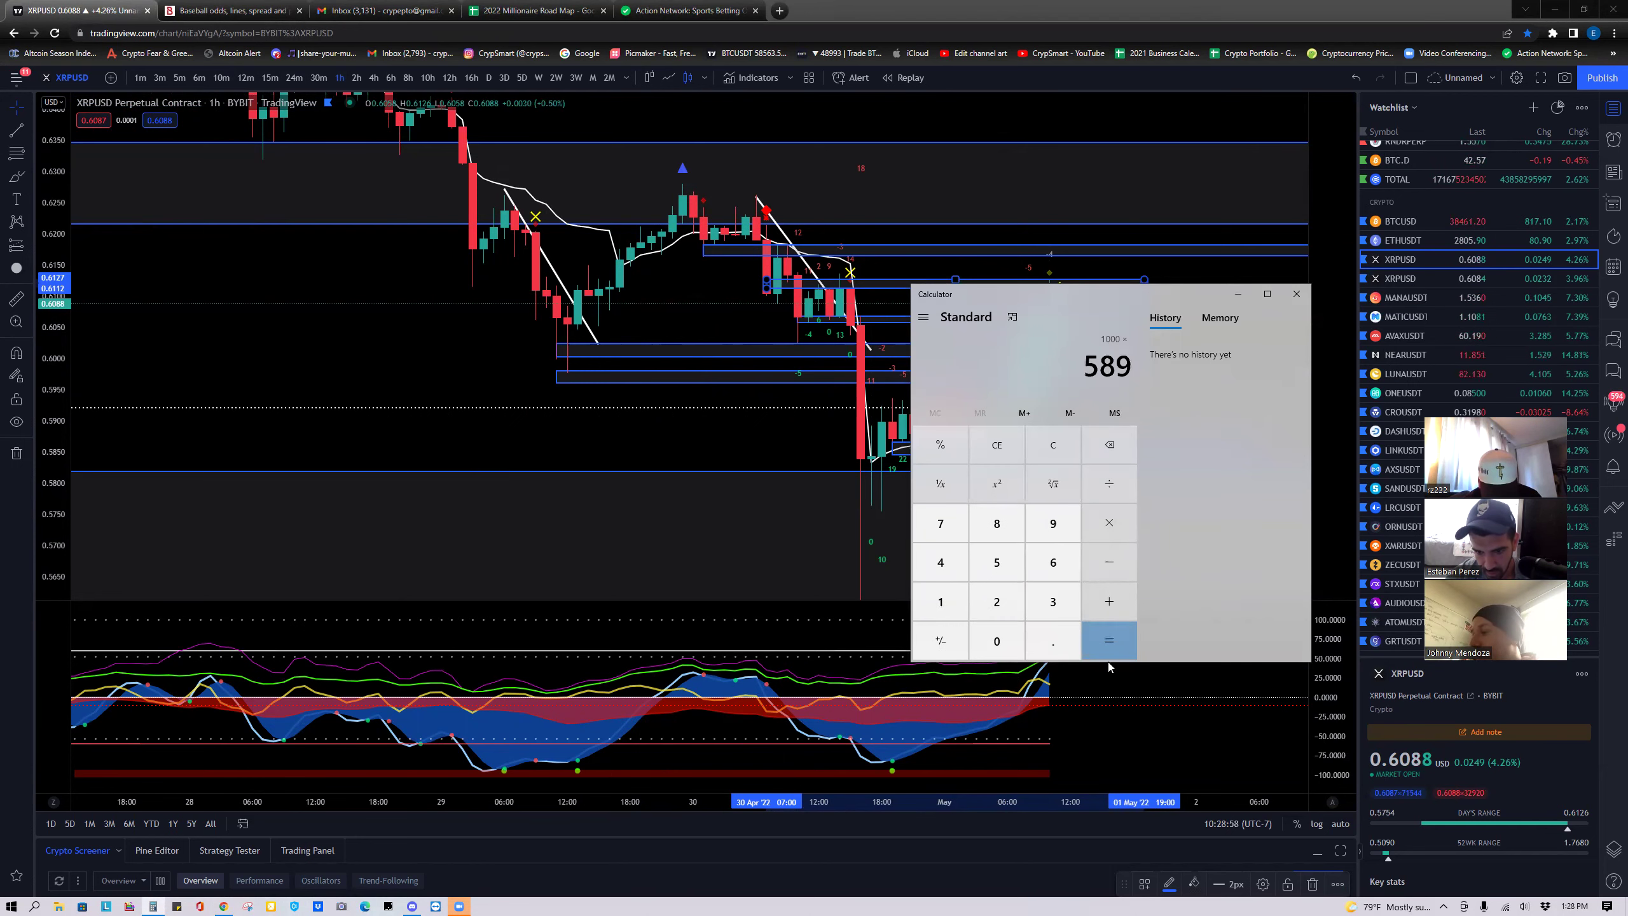
click(1110, 639)
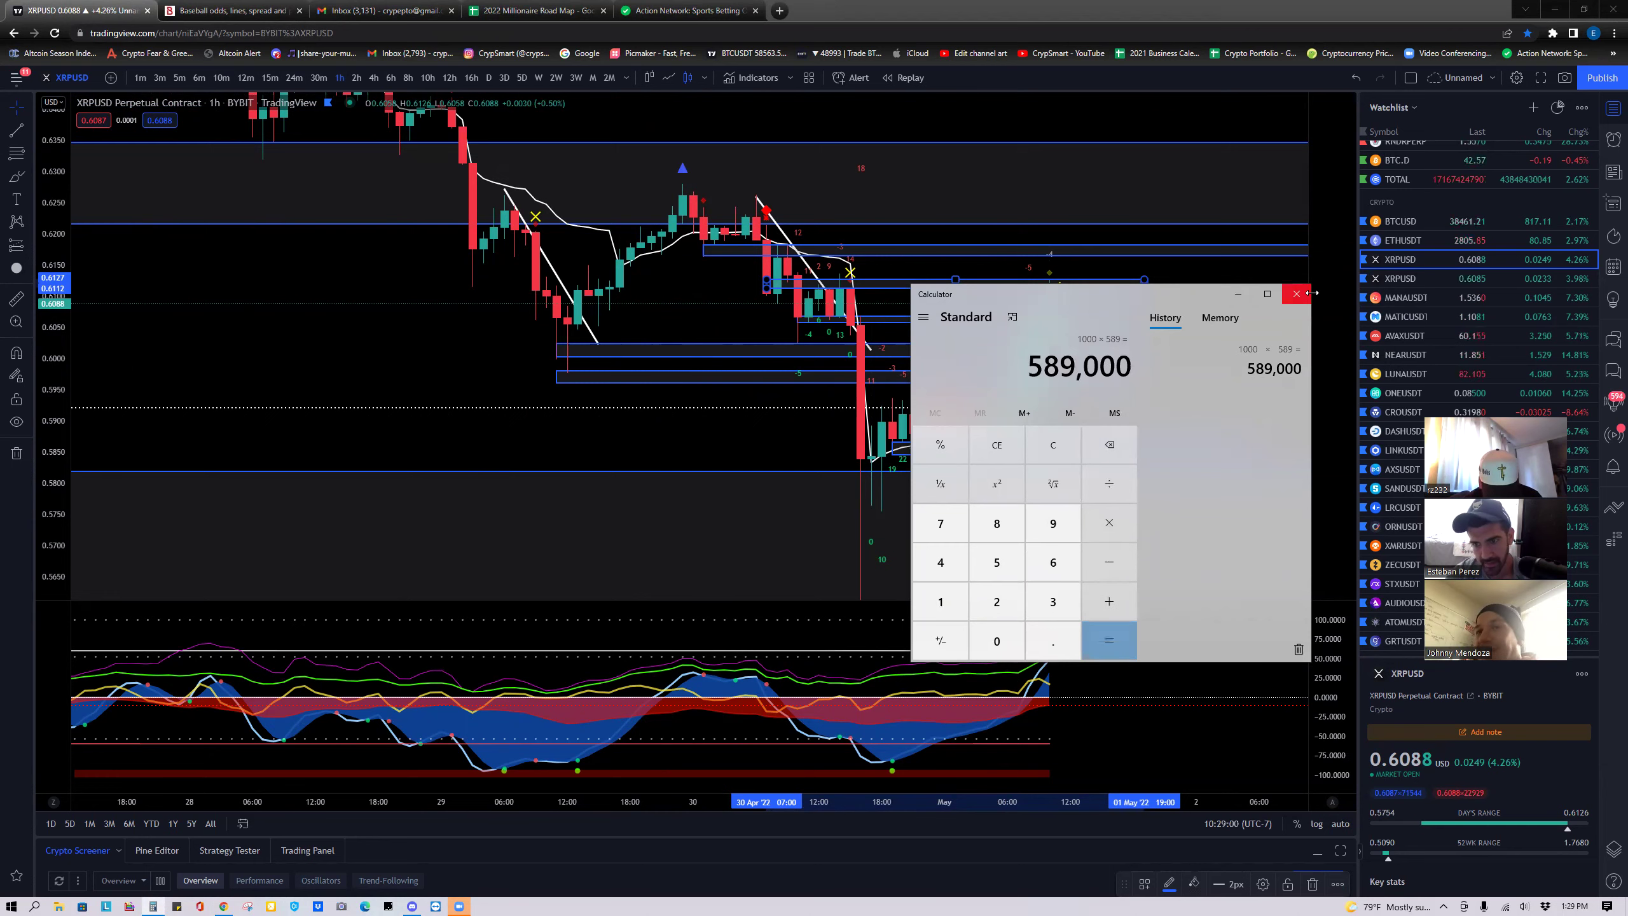
click(1024, 481)
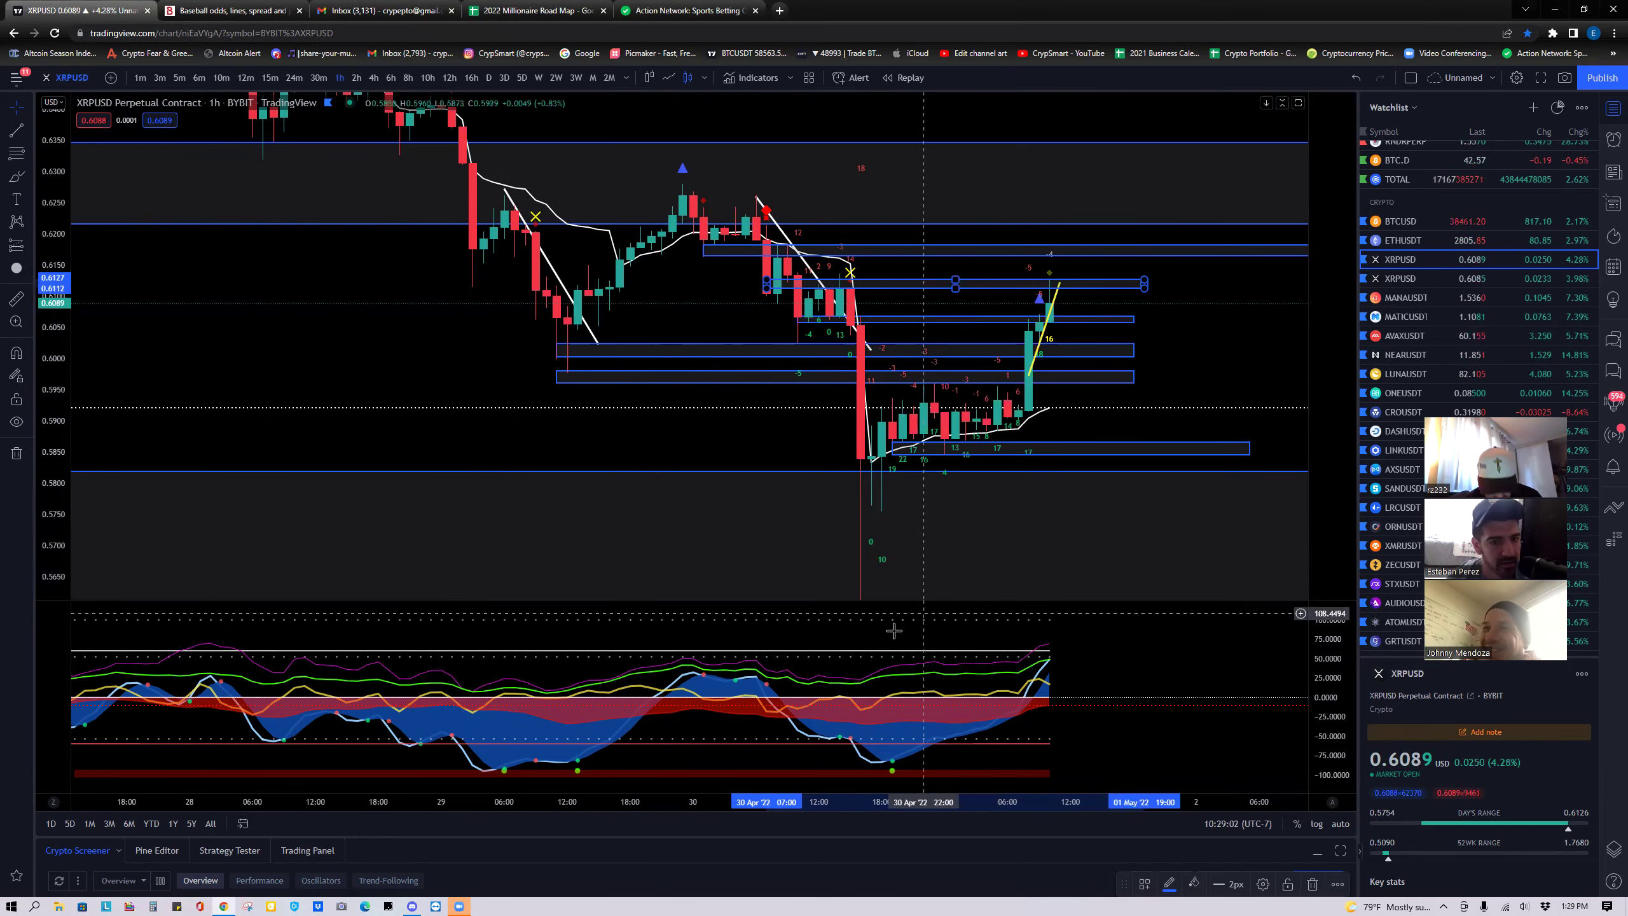
Review the latest hourly XRPUSD candles against the marked zones and switch to the Action Network site.
drag(781, 442, 610, 436)
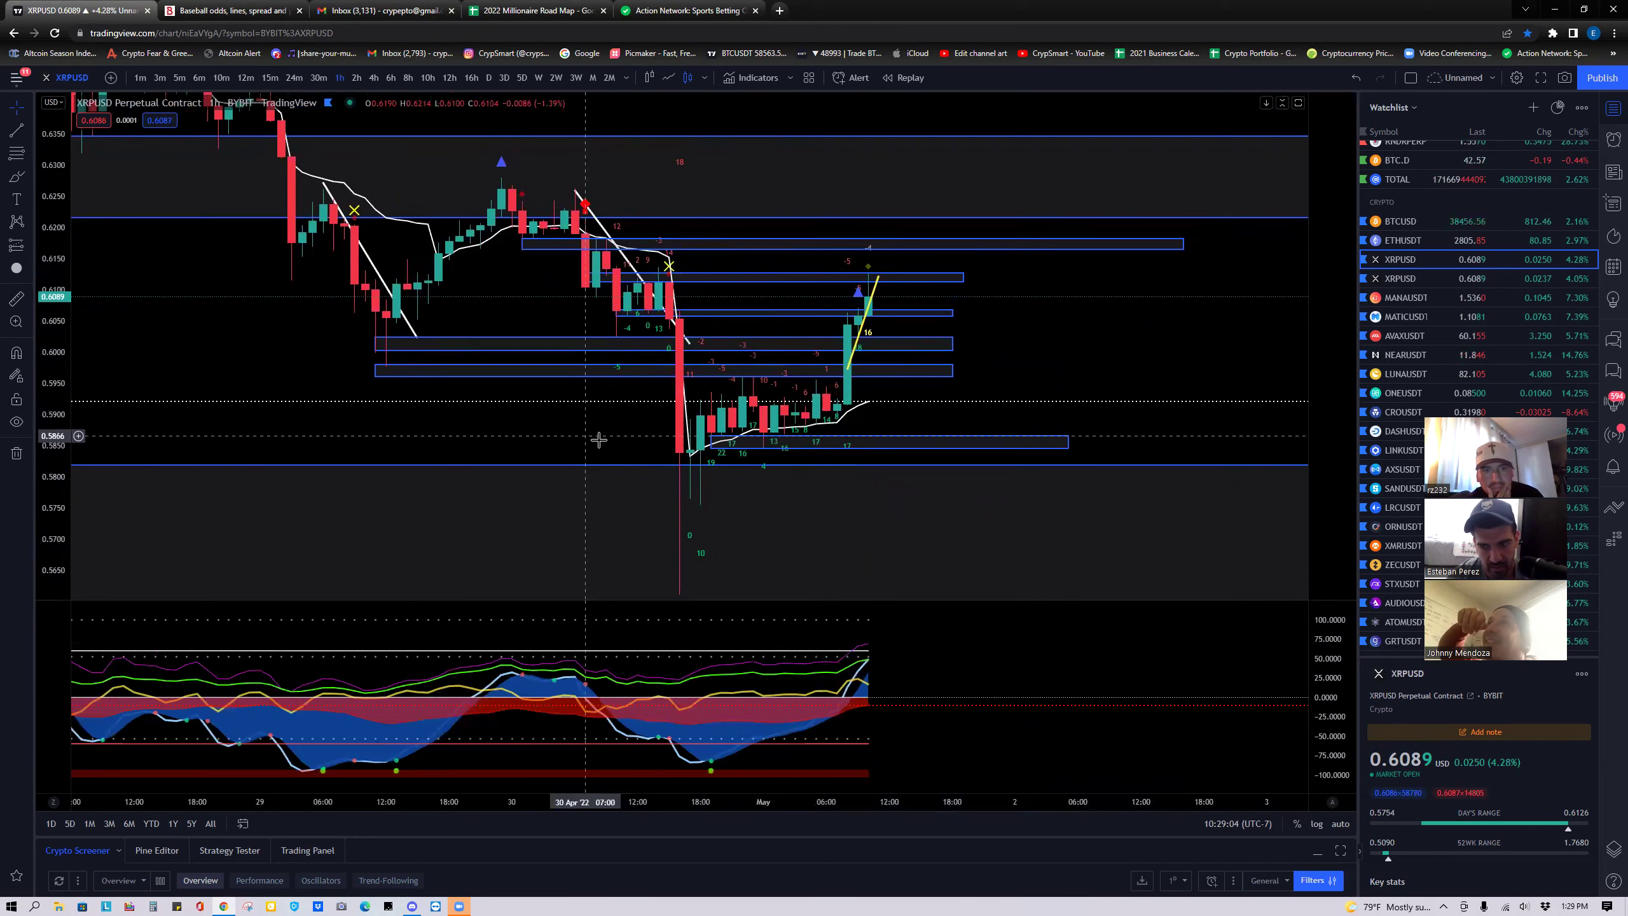
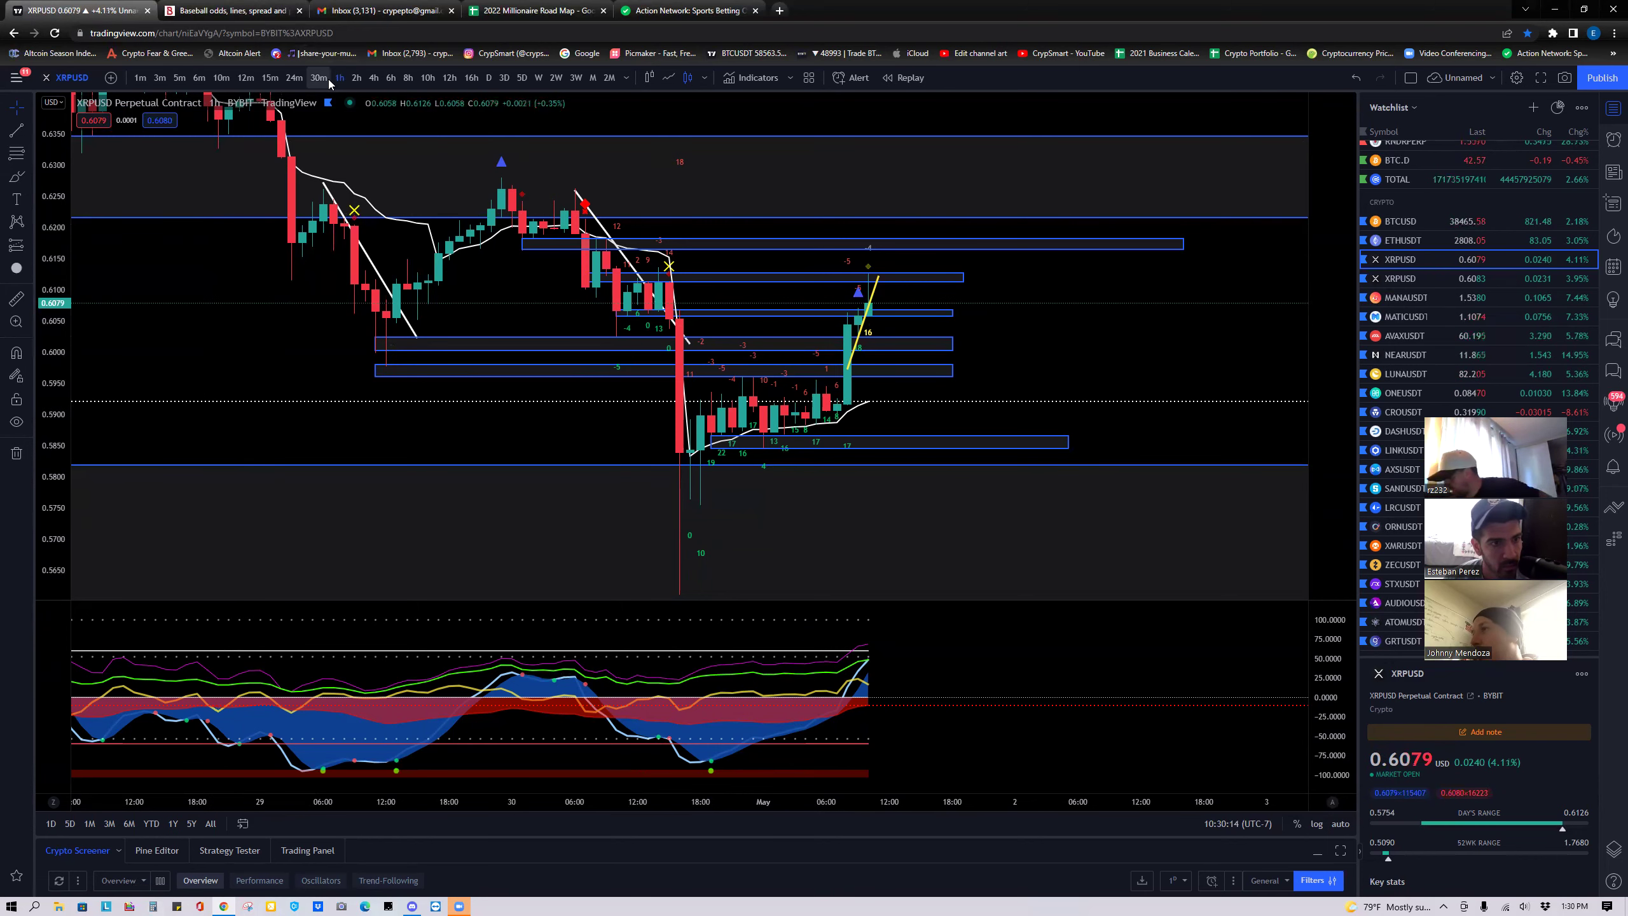
scroll(291, 334, up, 2)
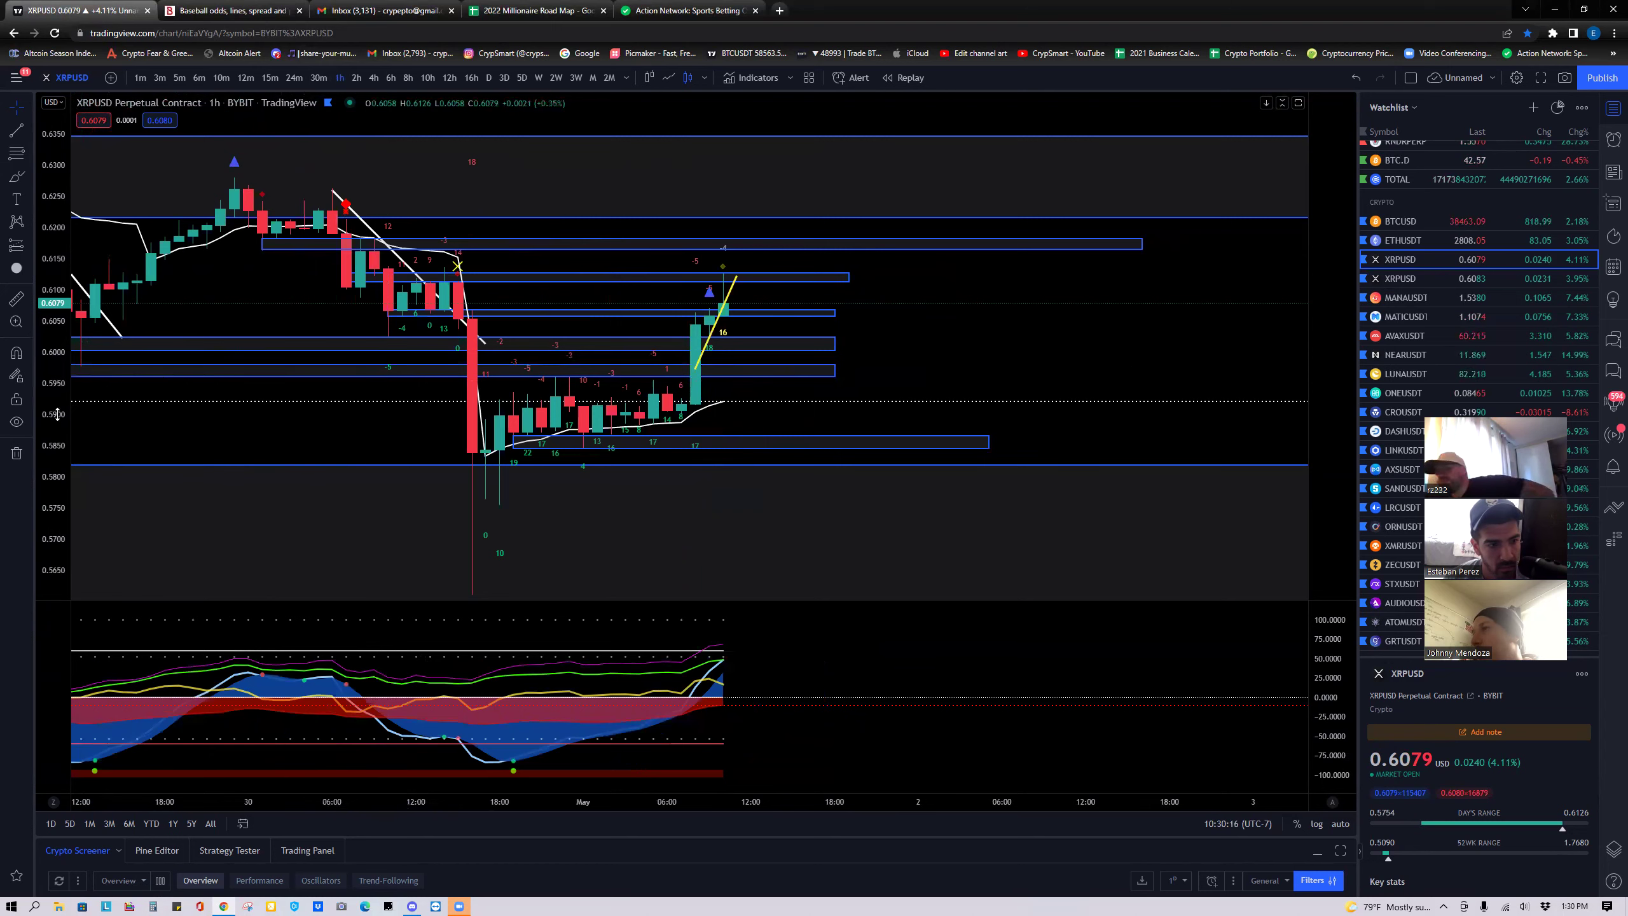
scroll(55, 366, up, 2)
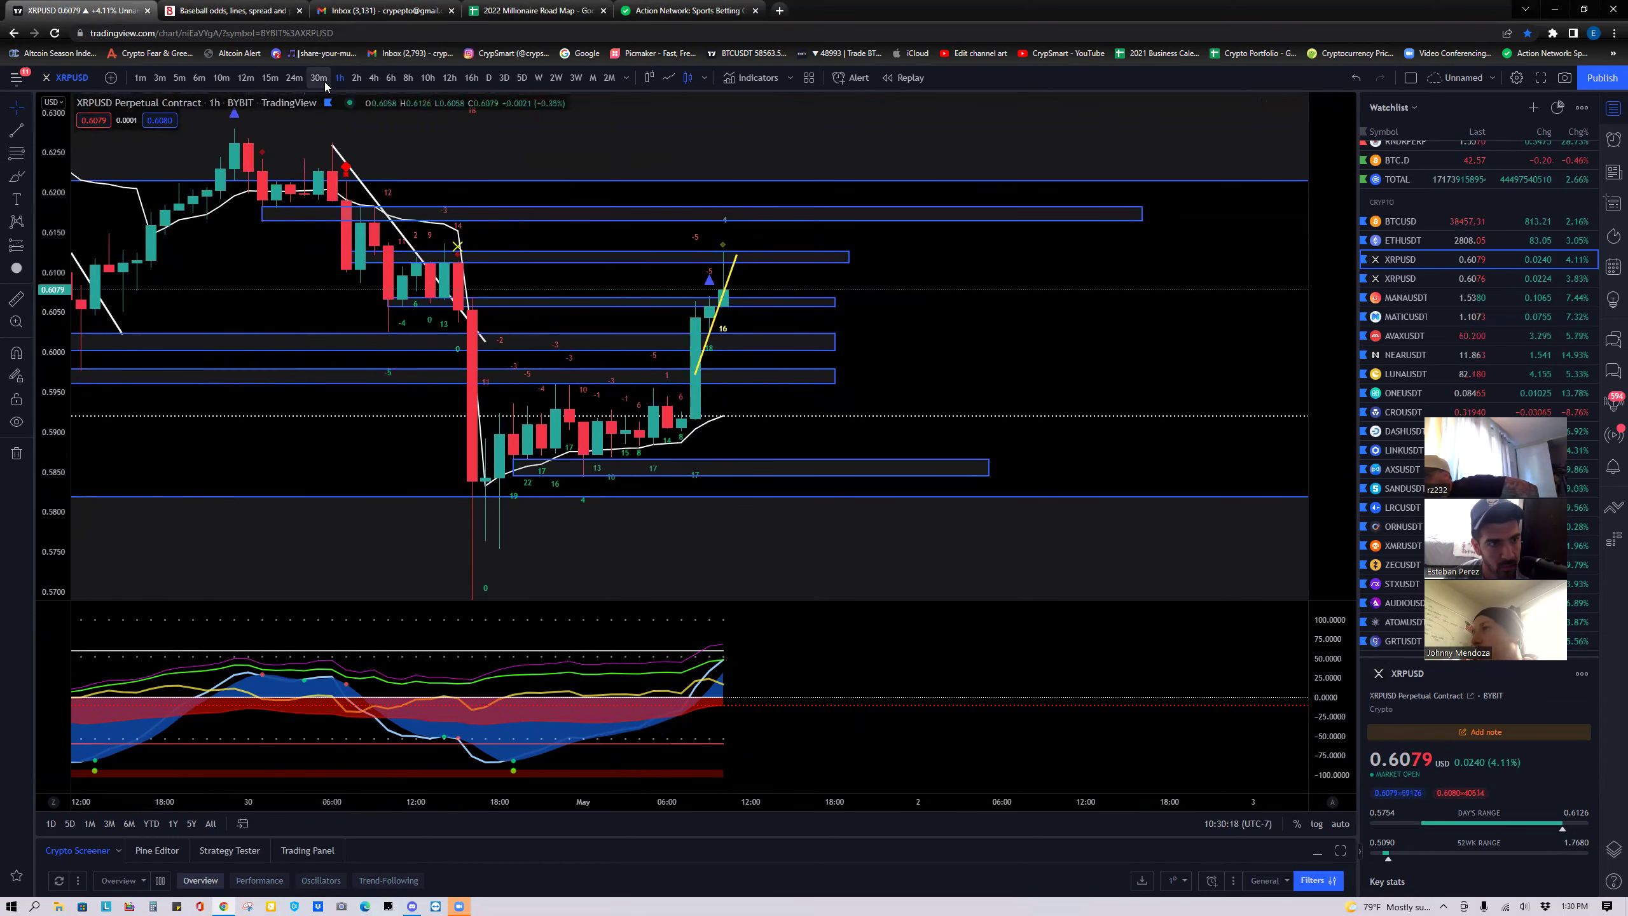
click(680, 10)
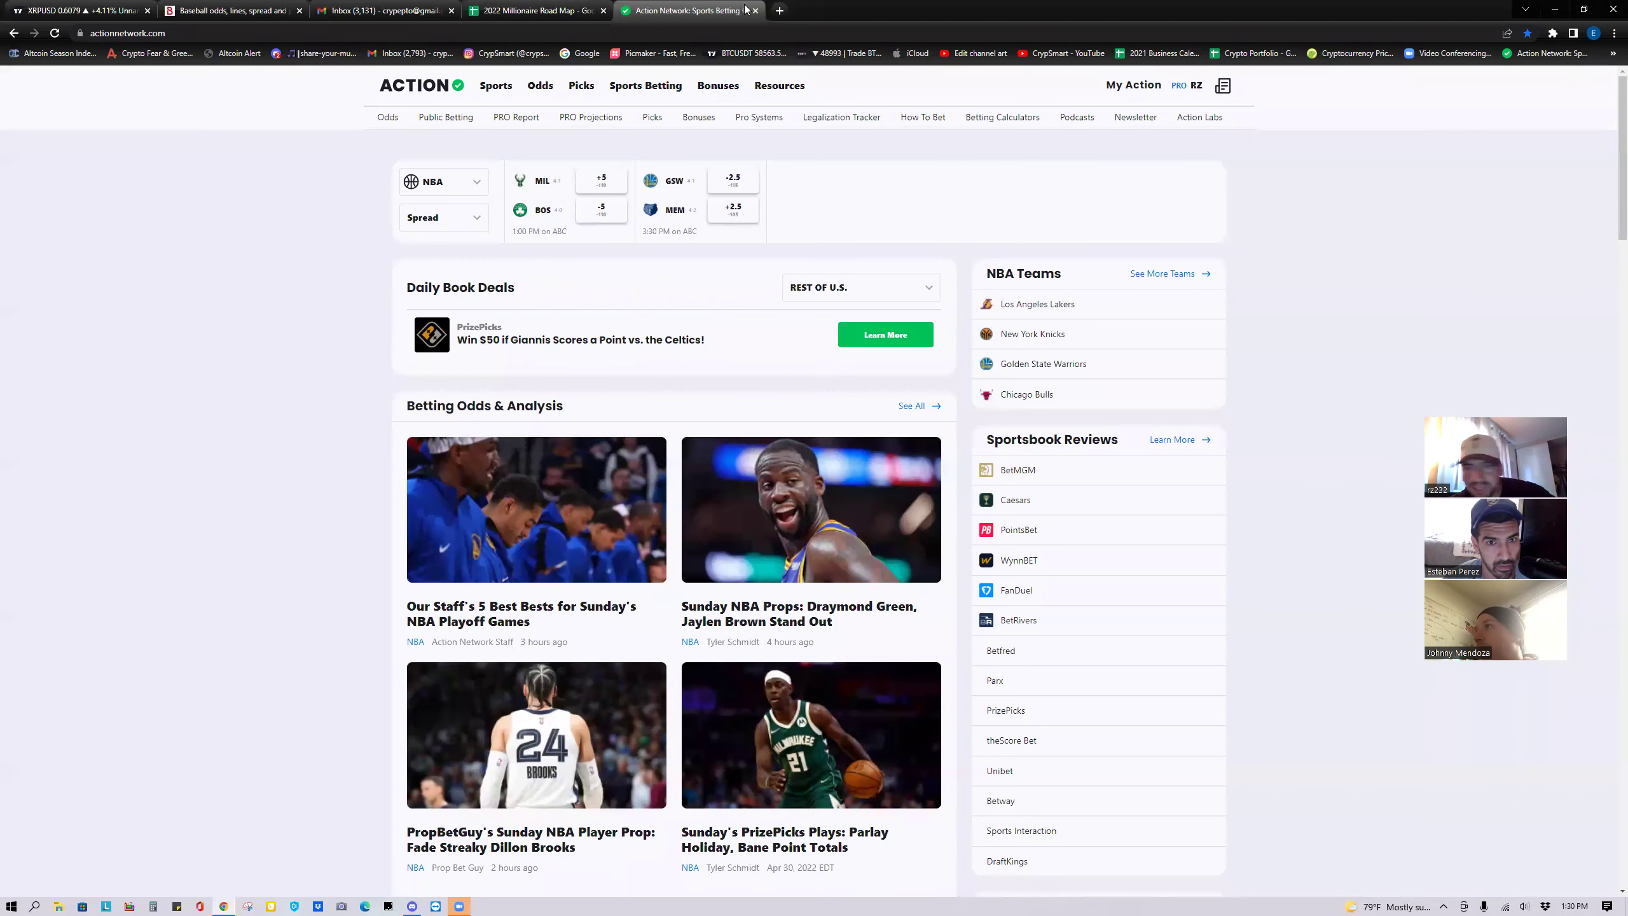
Switch to Bovada, open the live Milwaukee Bucks @ Boston Celtics game and add the Bucks +8.0 spread with a $15 risk.
click(232, 11)
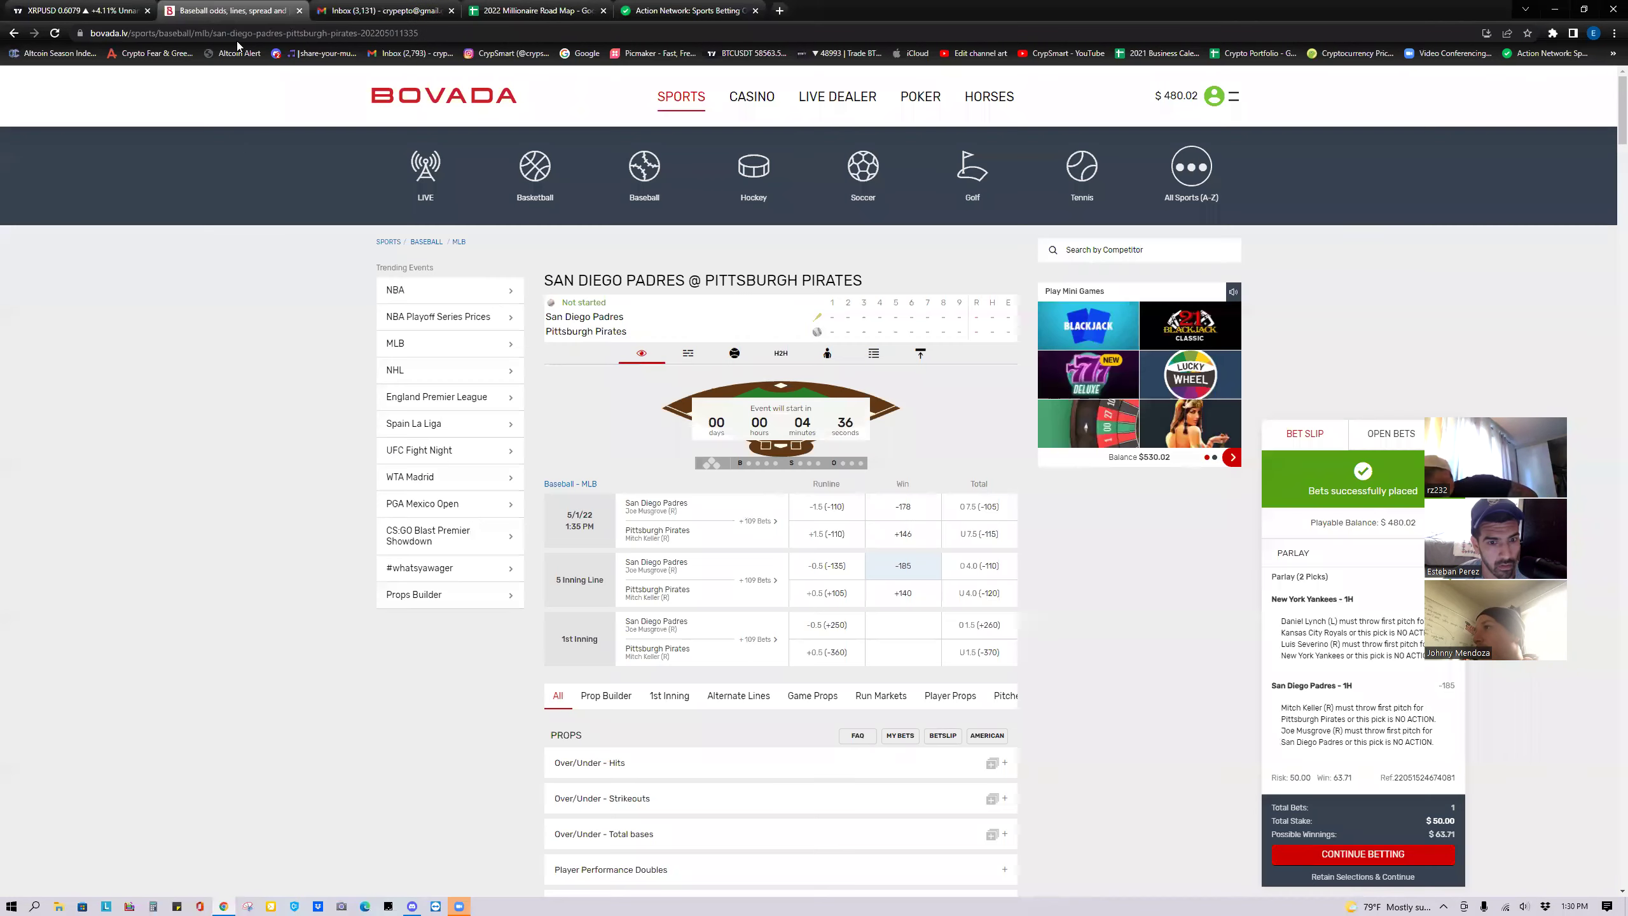
click(418, 304)
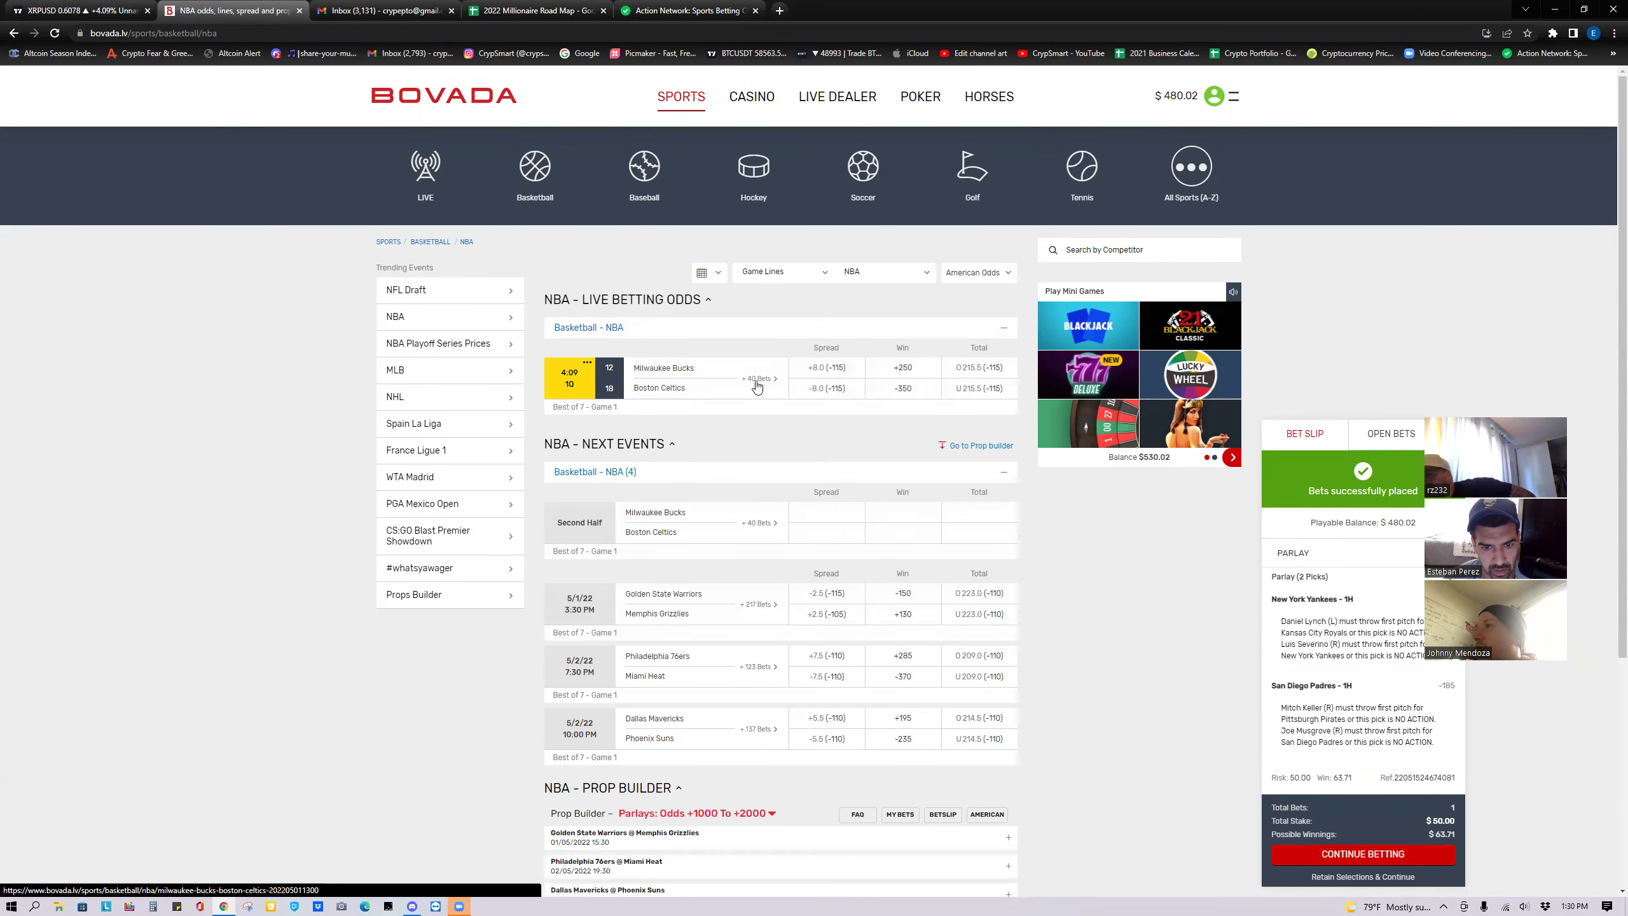
click(763, 386)
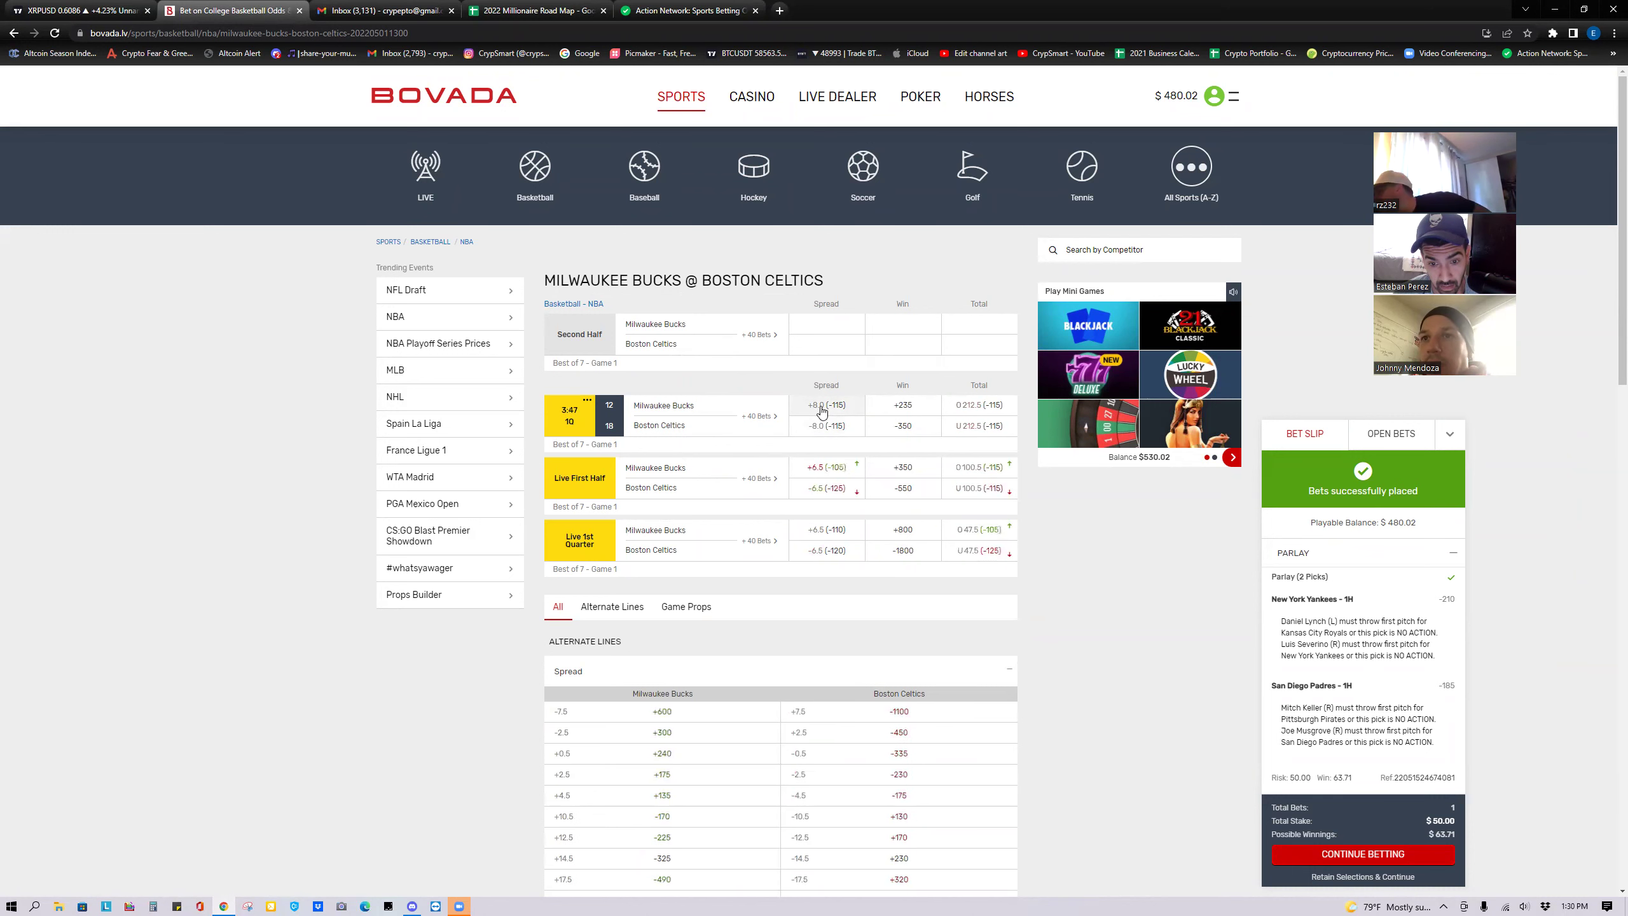
click(823, 407)
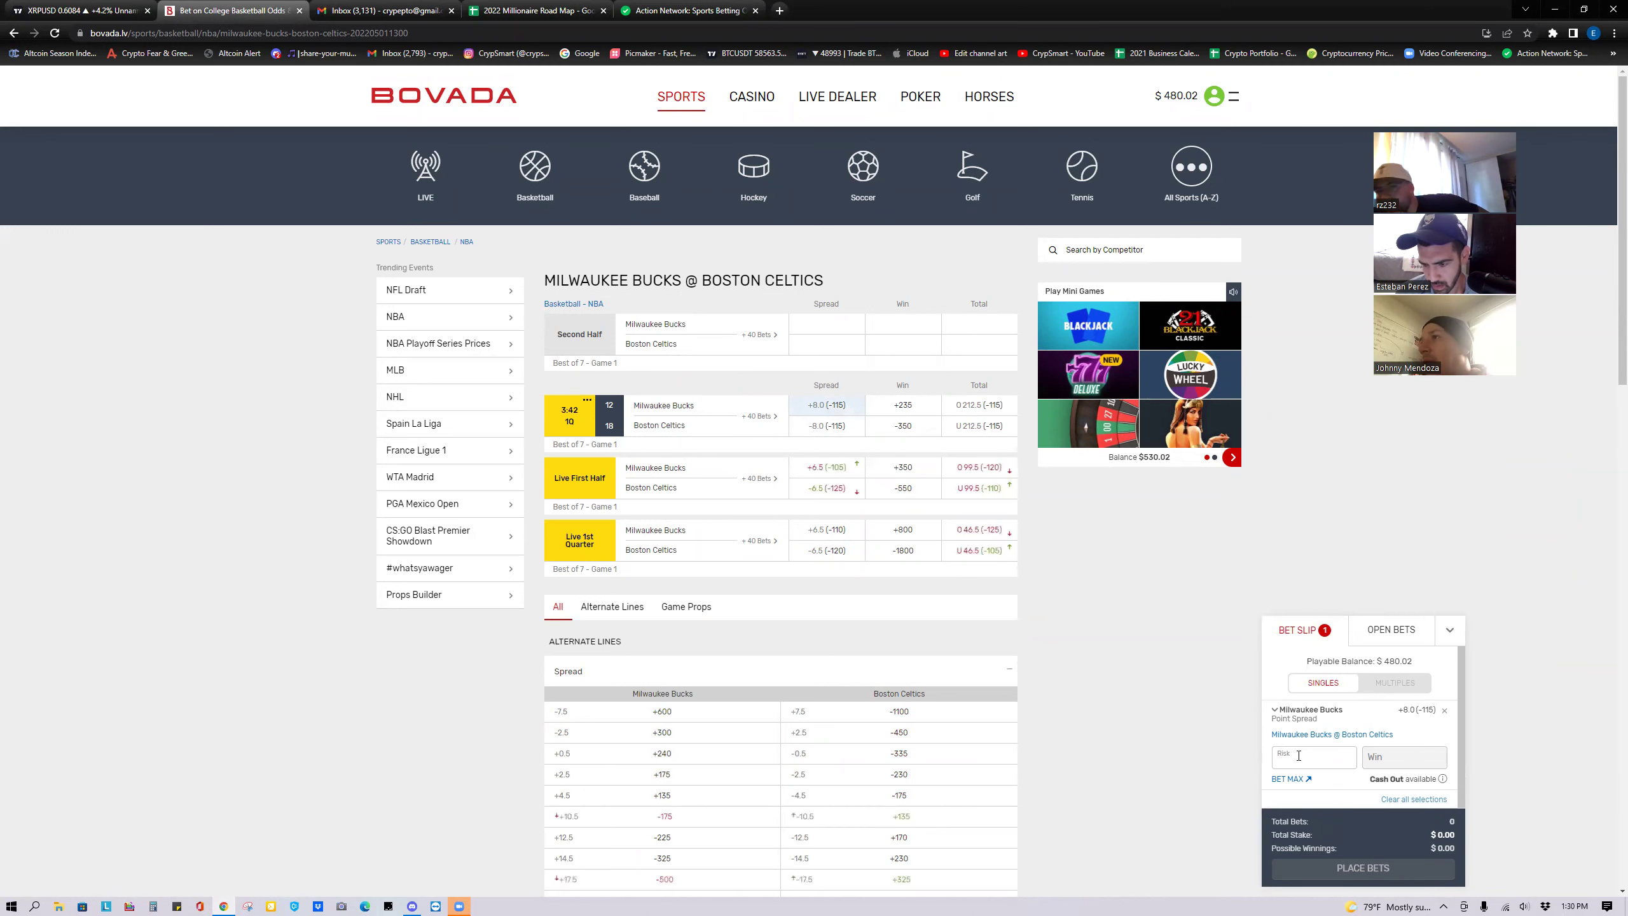
text(15)
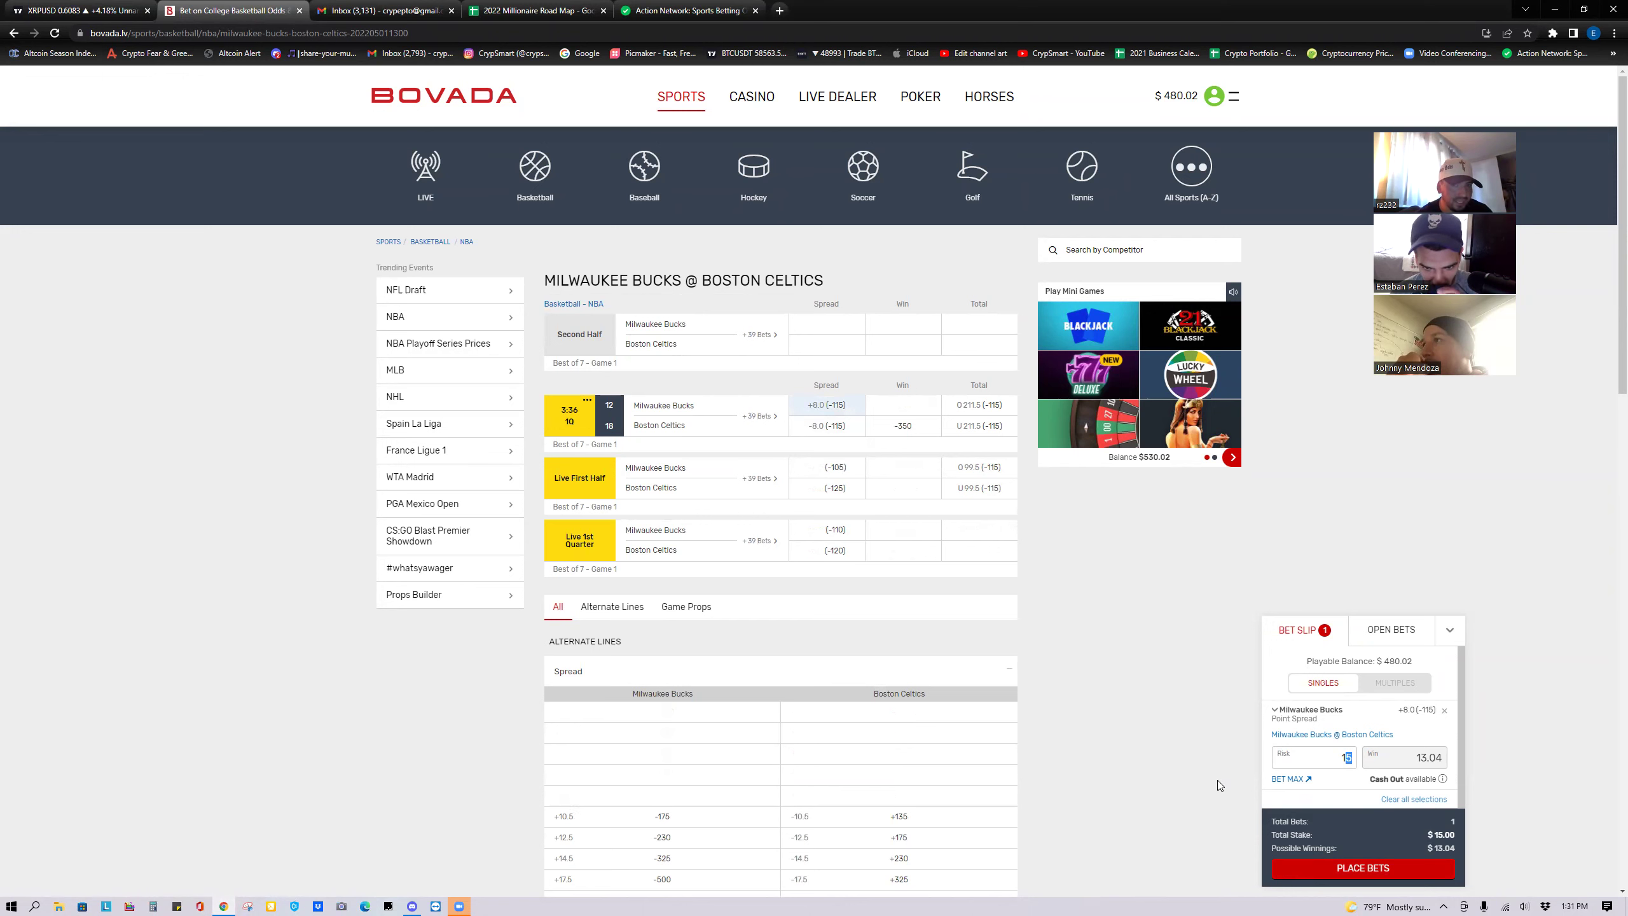
Review the open bets list and the alternate spread and total lines for the Bucks at Celtics game.
click(1419, 639)
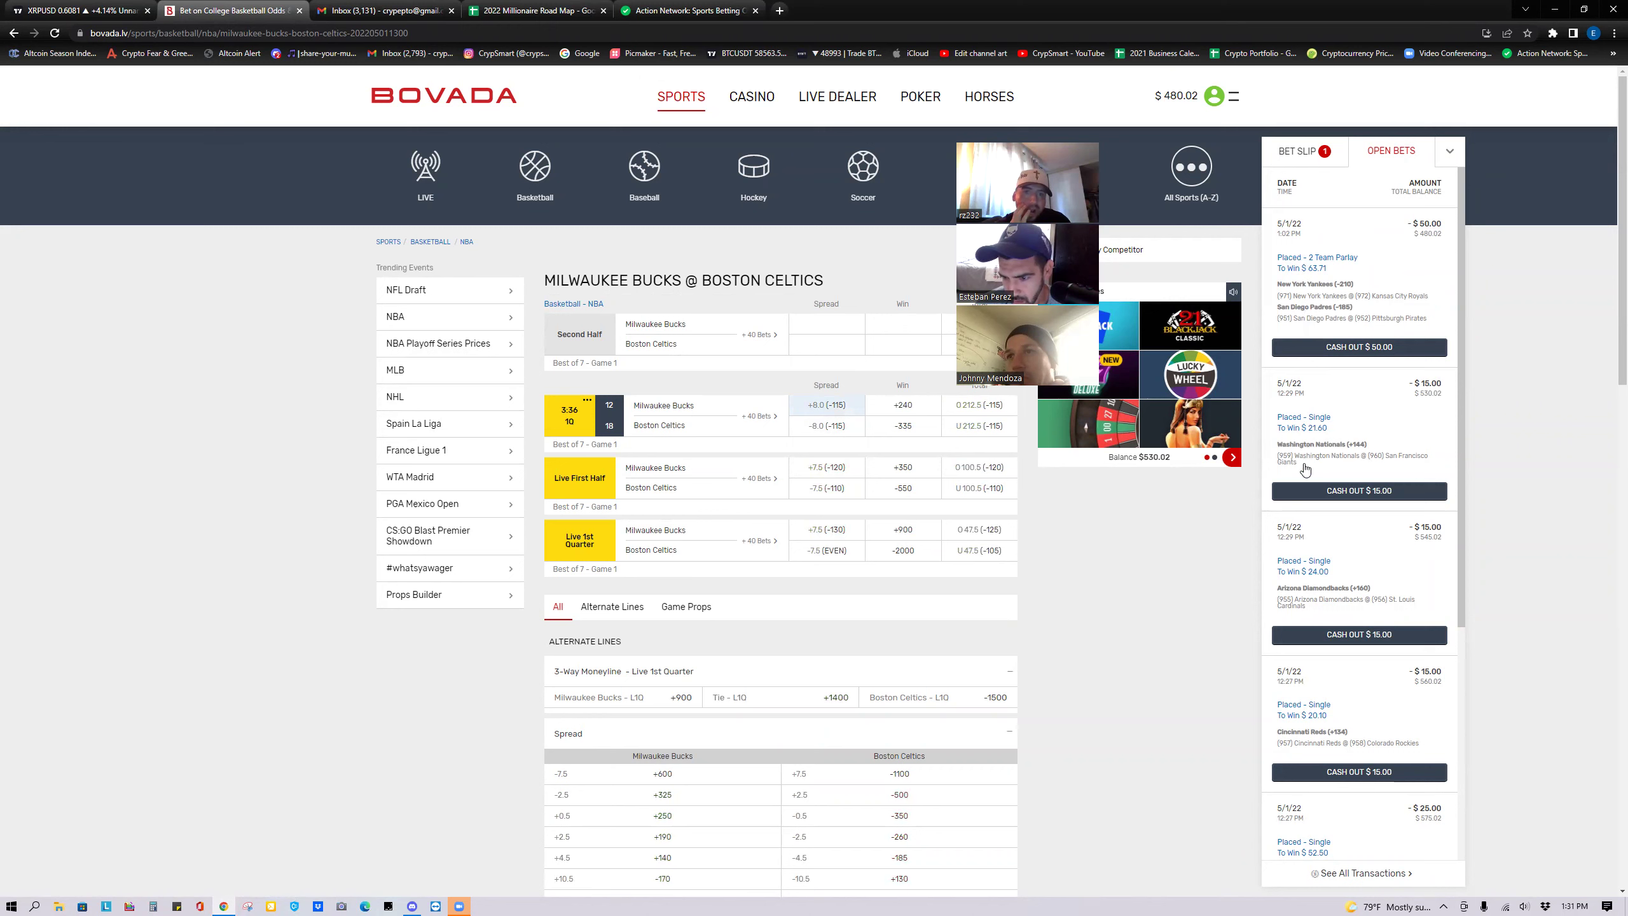
scroll(1302, 478, down, 2)
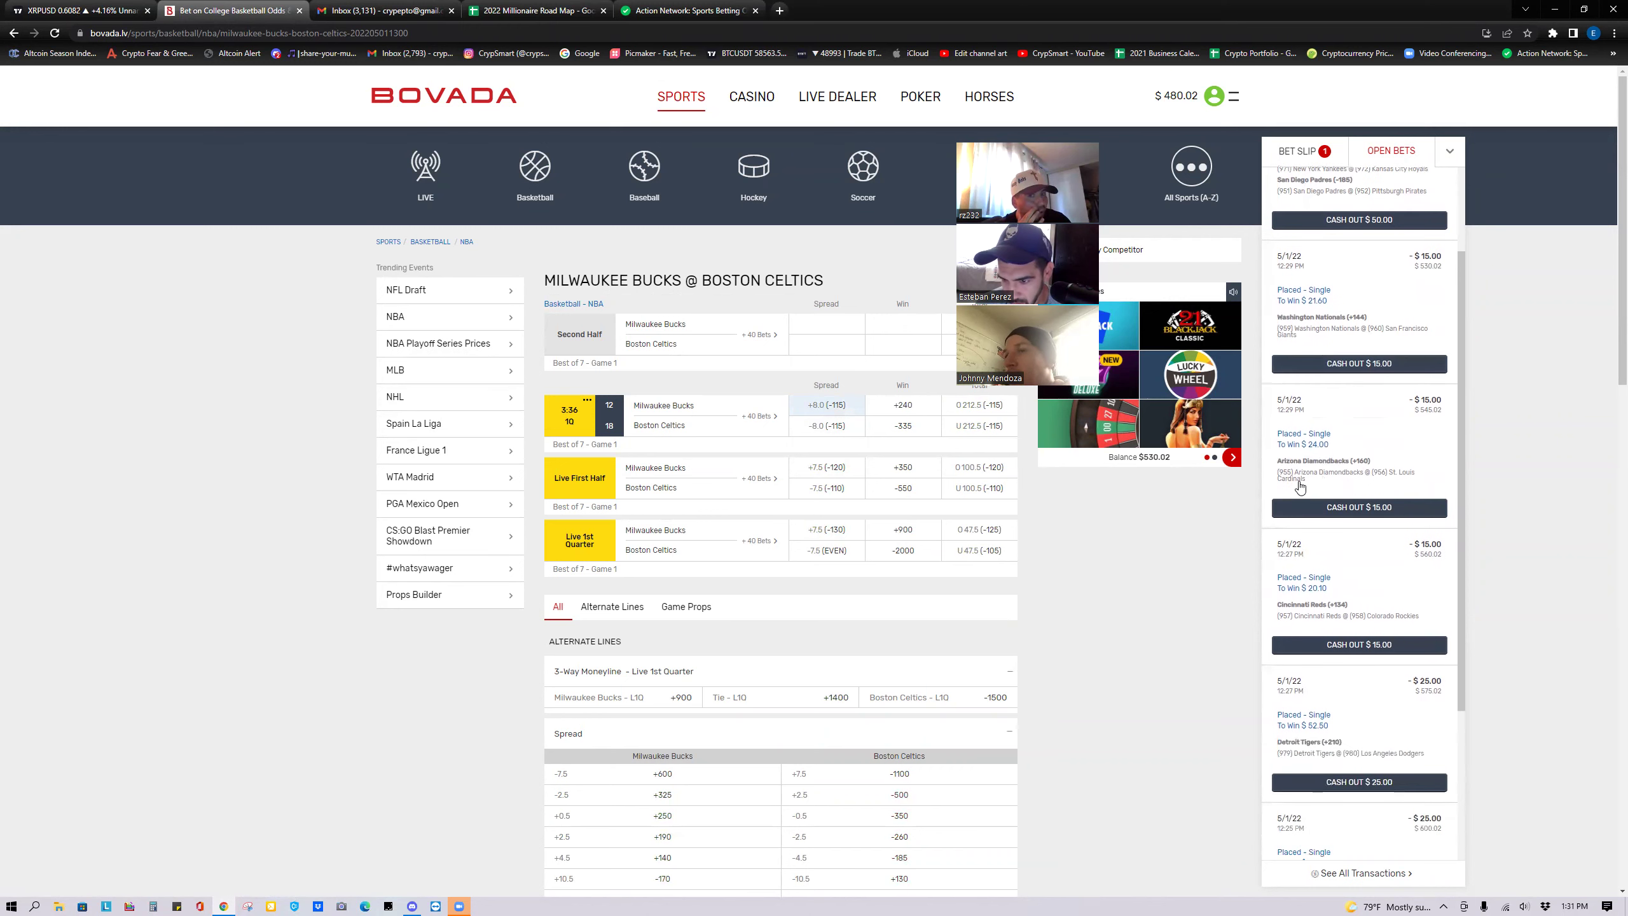
scroll(1298, 484, down, 2)
scroll(1308, 551, down, 2)
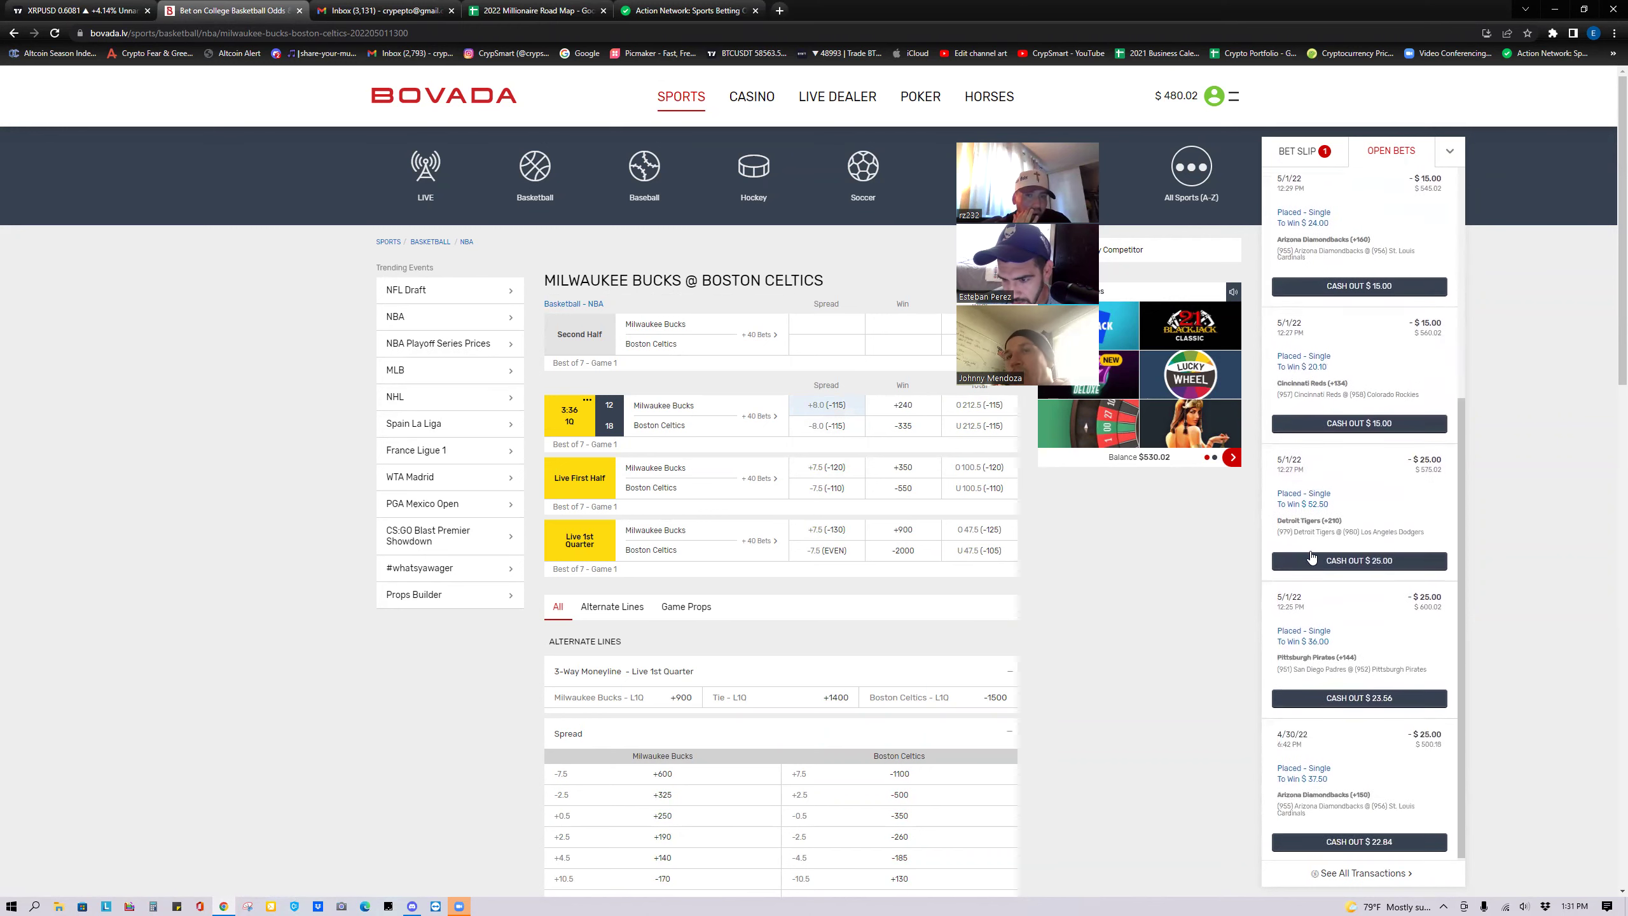
scroll(1266, 611, down, 2)
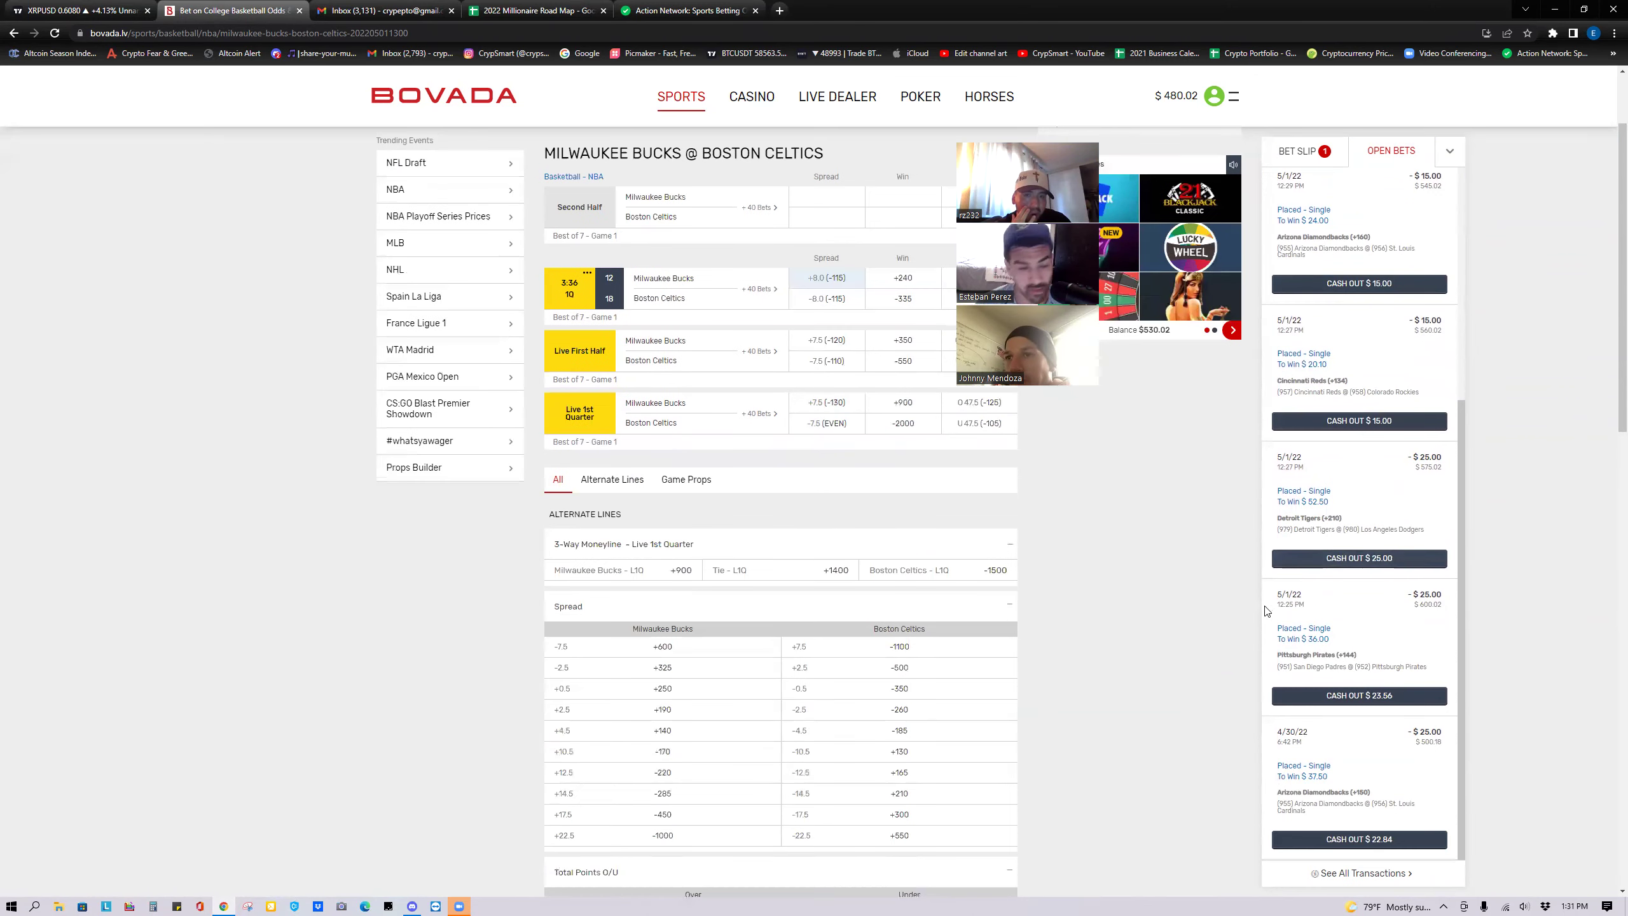
scroll(1328, 586, down, 2)
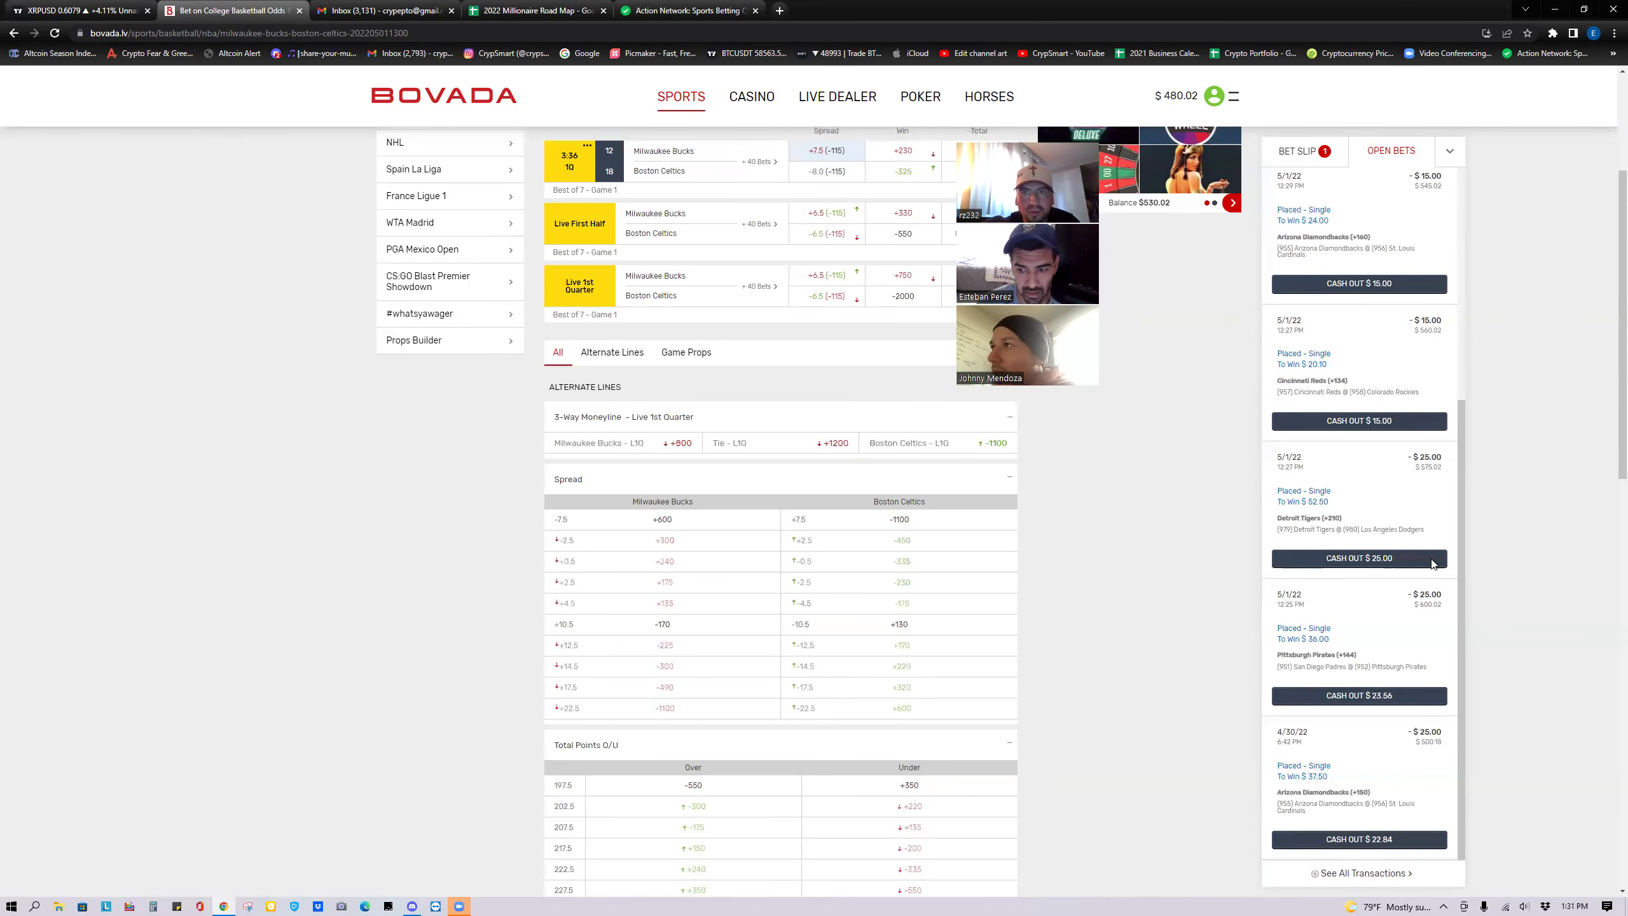
scroll(1309, 672, down, 4)
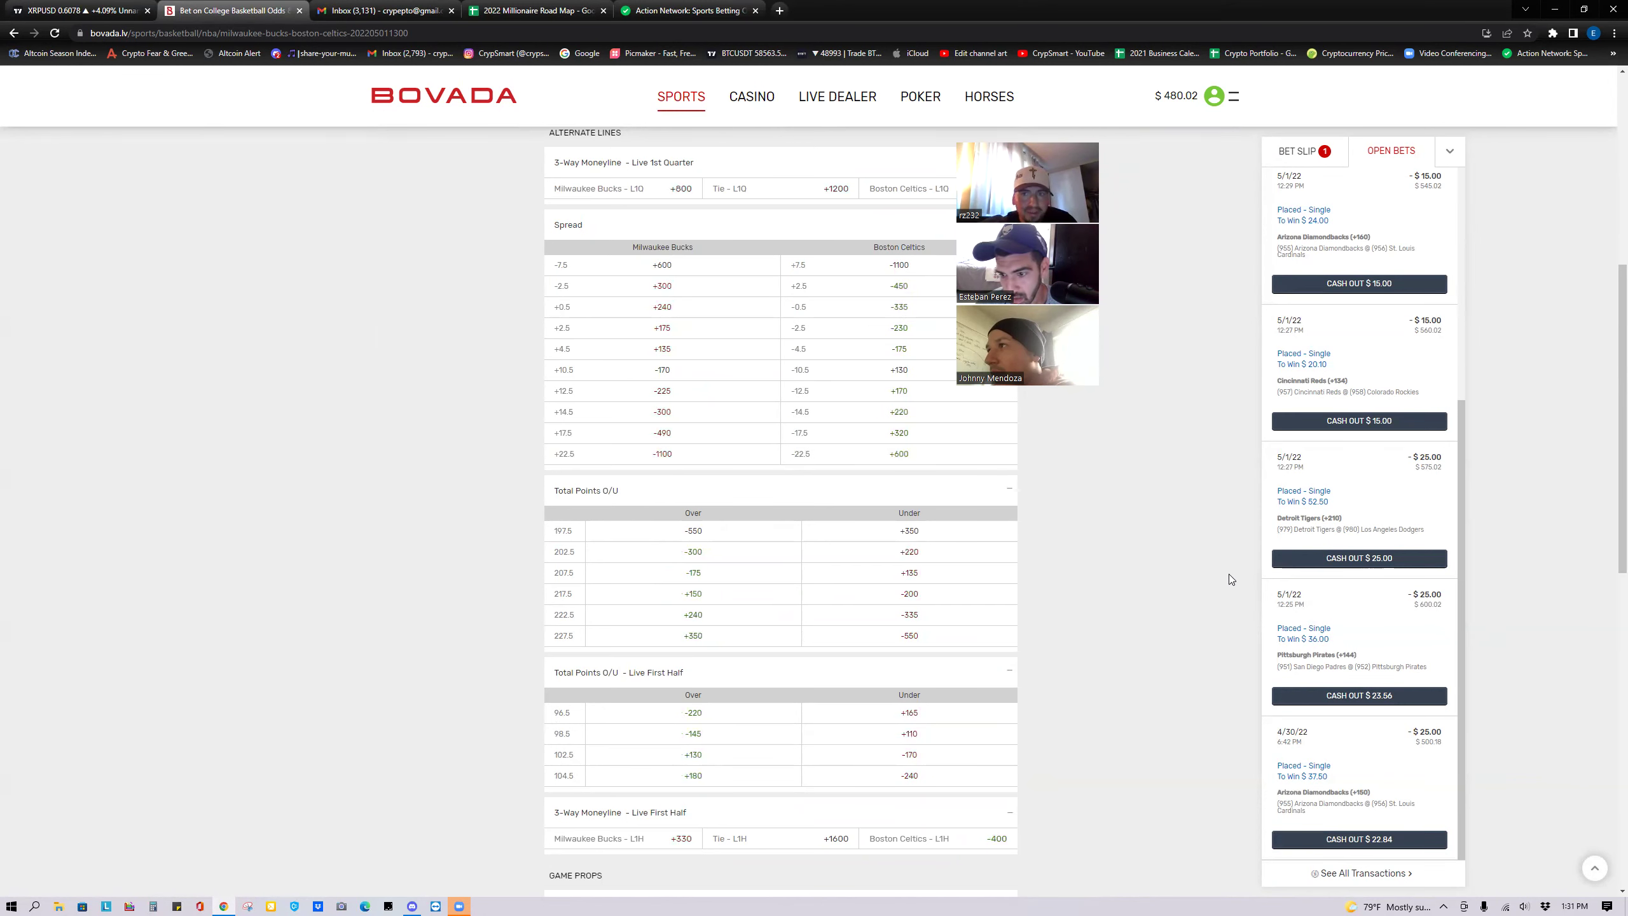
scroll(1380, 604, up, 6)
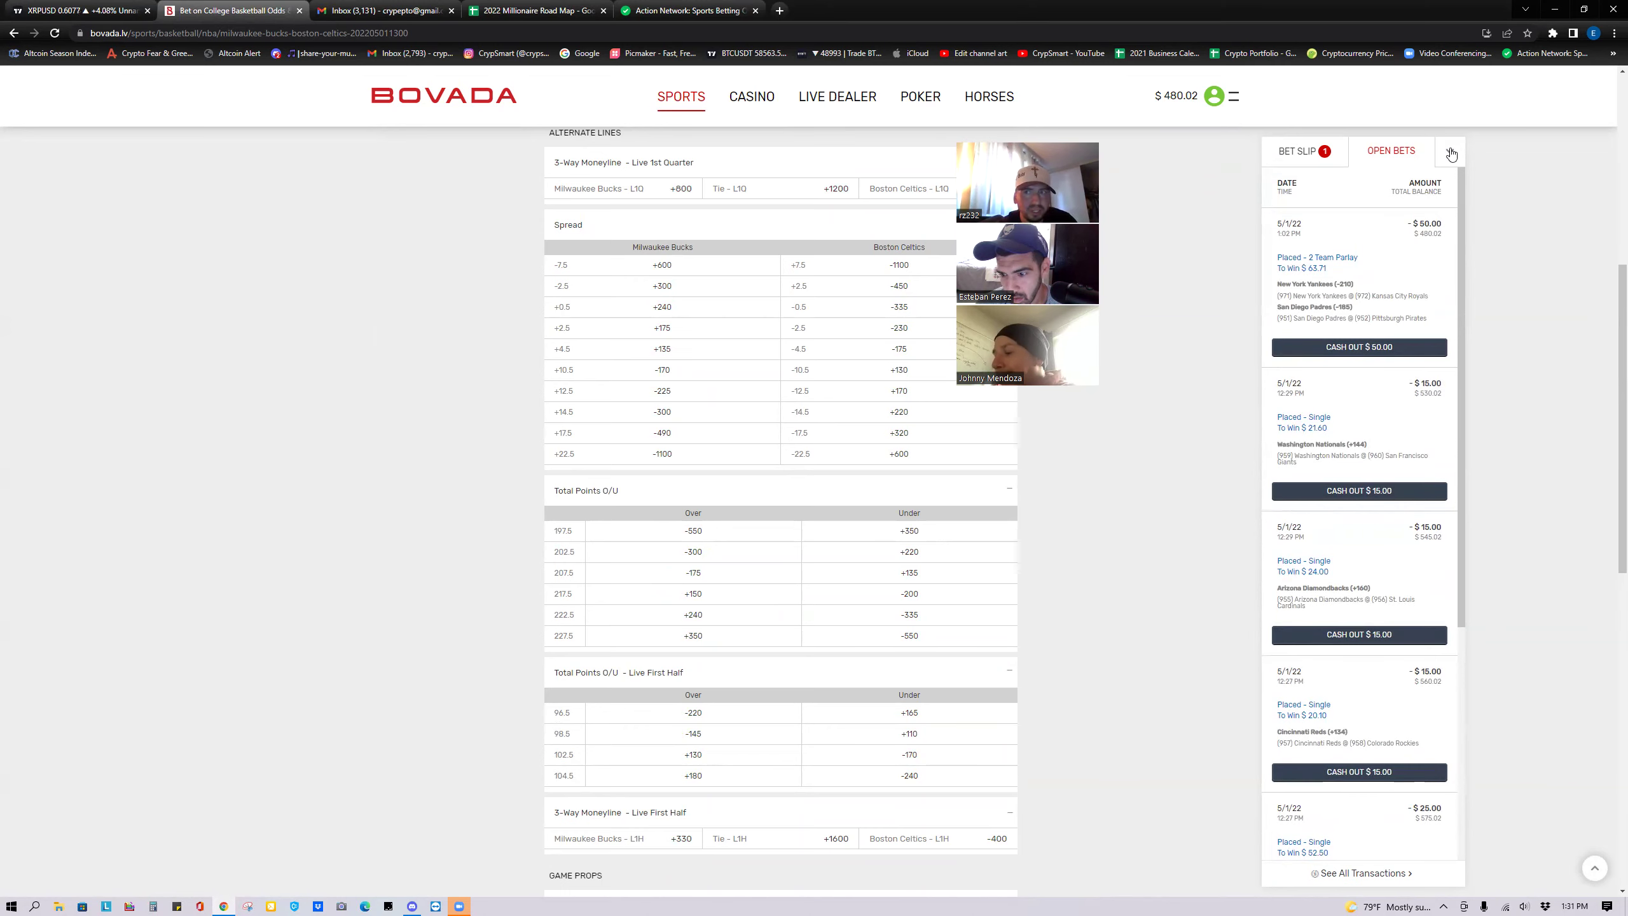
scroll(1389, 569, down, 5)
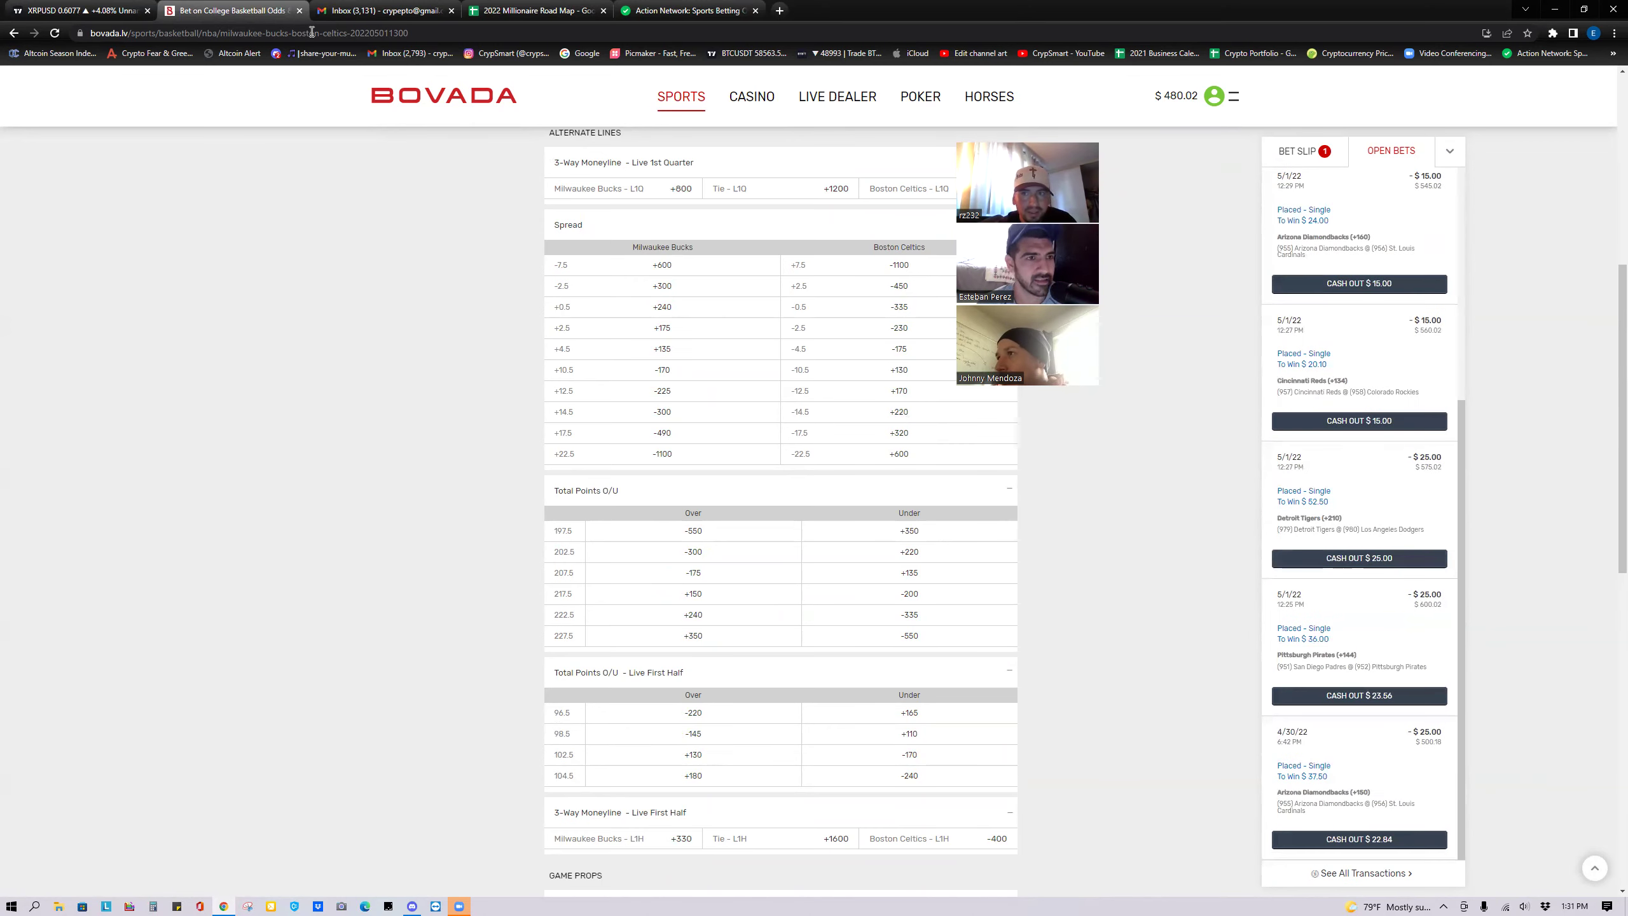
Switch to the TradingView XRPUSD chart, set it to the 10-minute timeframe and enlarge the latest candles.
click(25, 11)
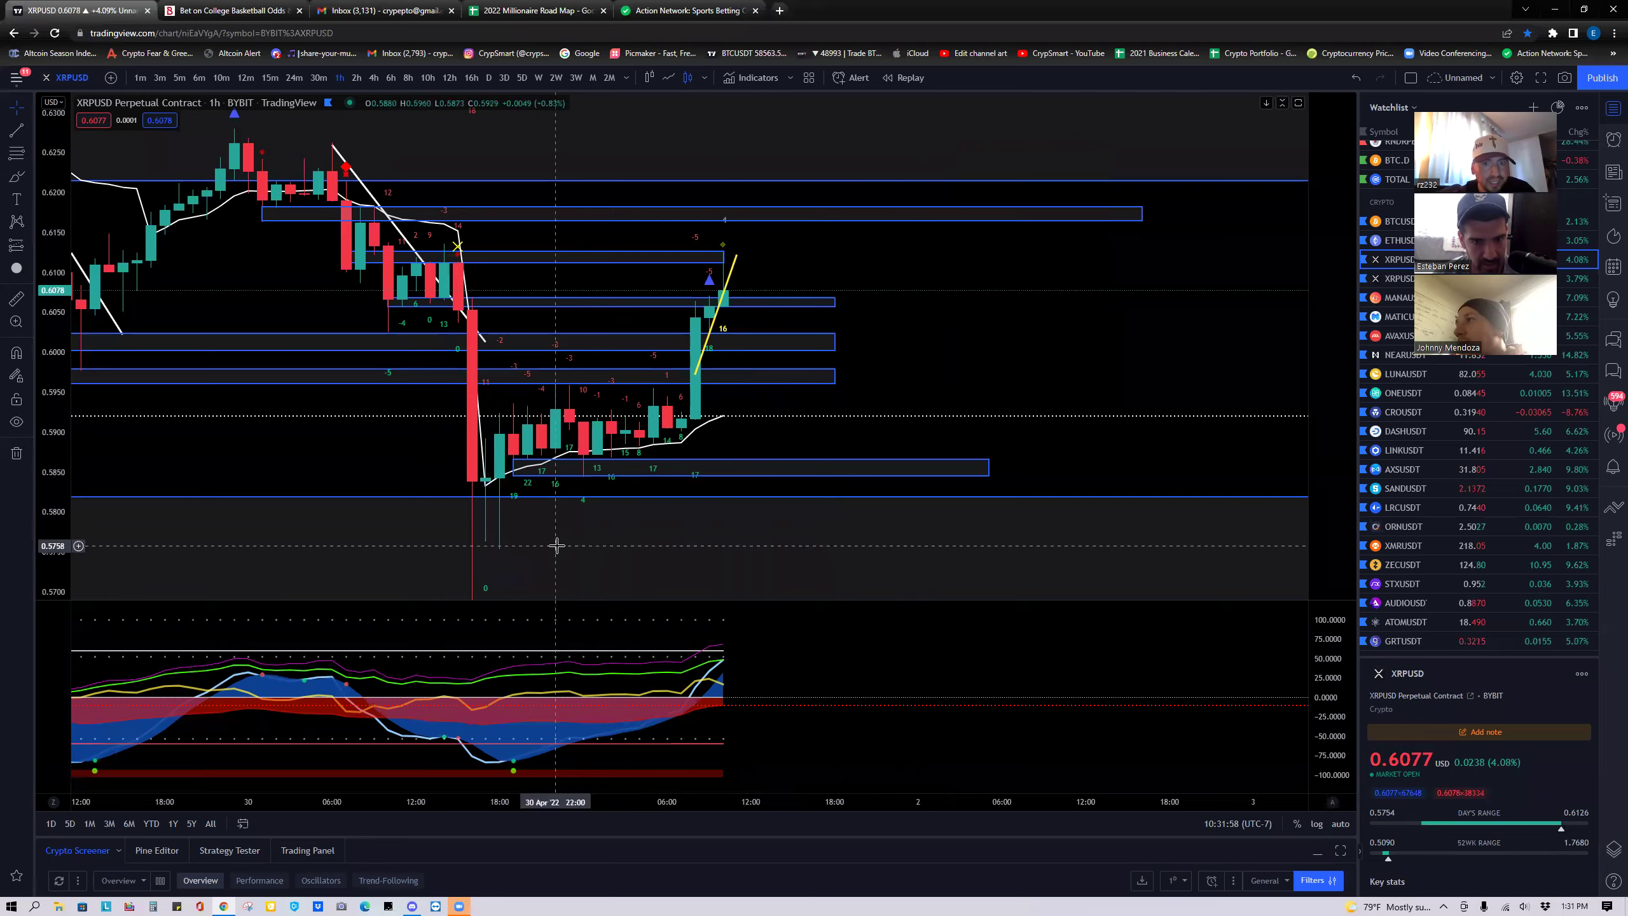
scroll(552, 538, down, 2)
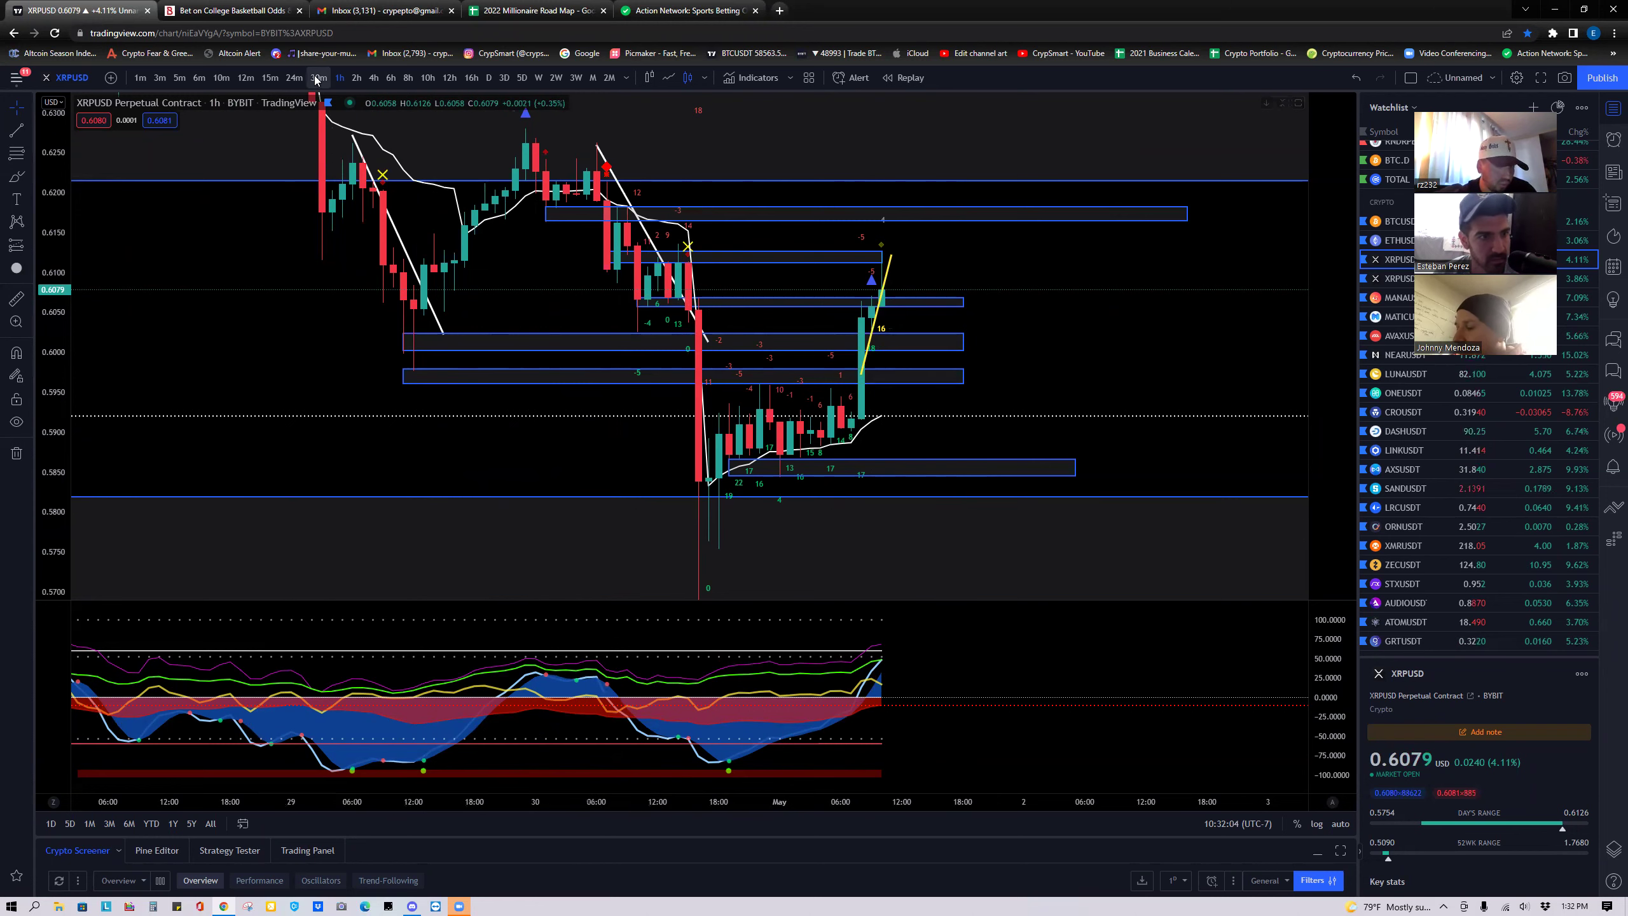
click(228, 82)
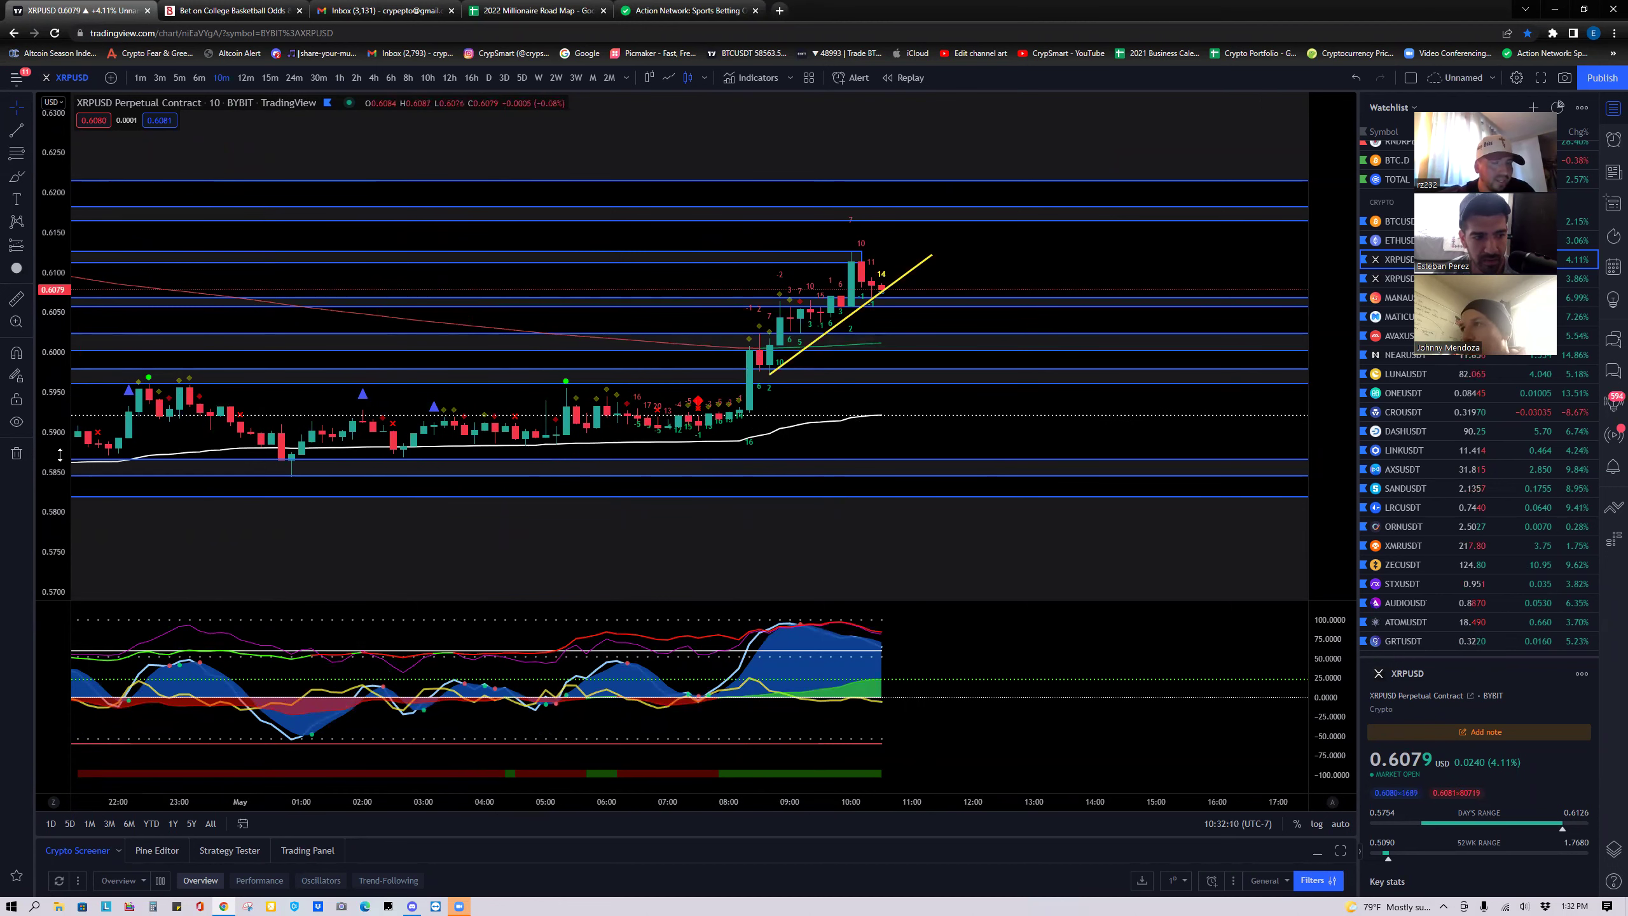
drag(59, 454, 60, 385)
drag(636, 298, 382, 306)
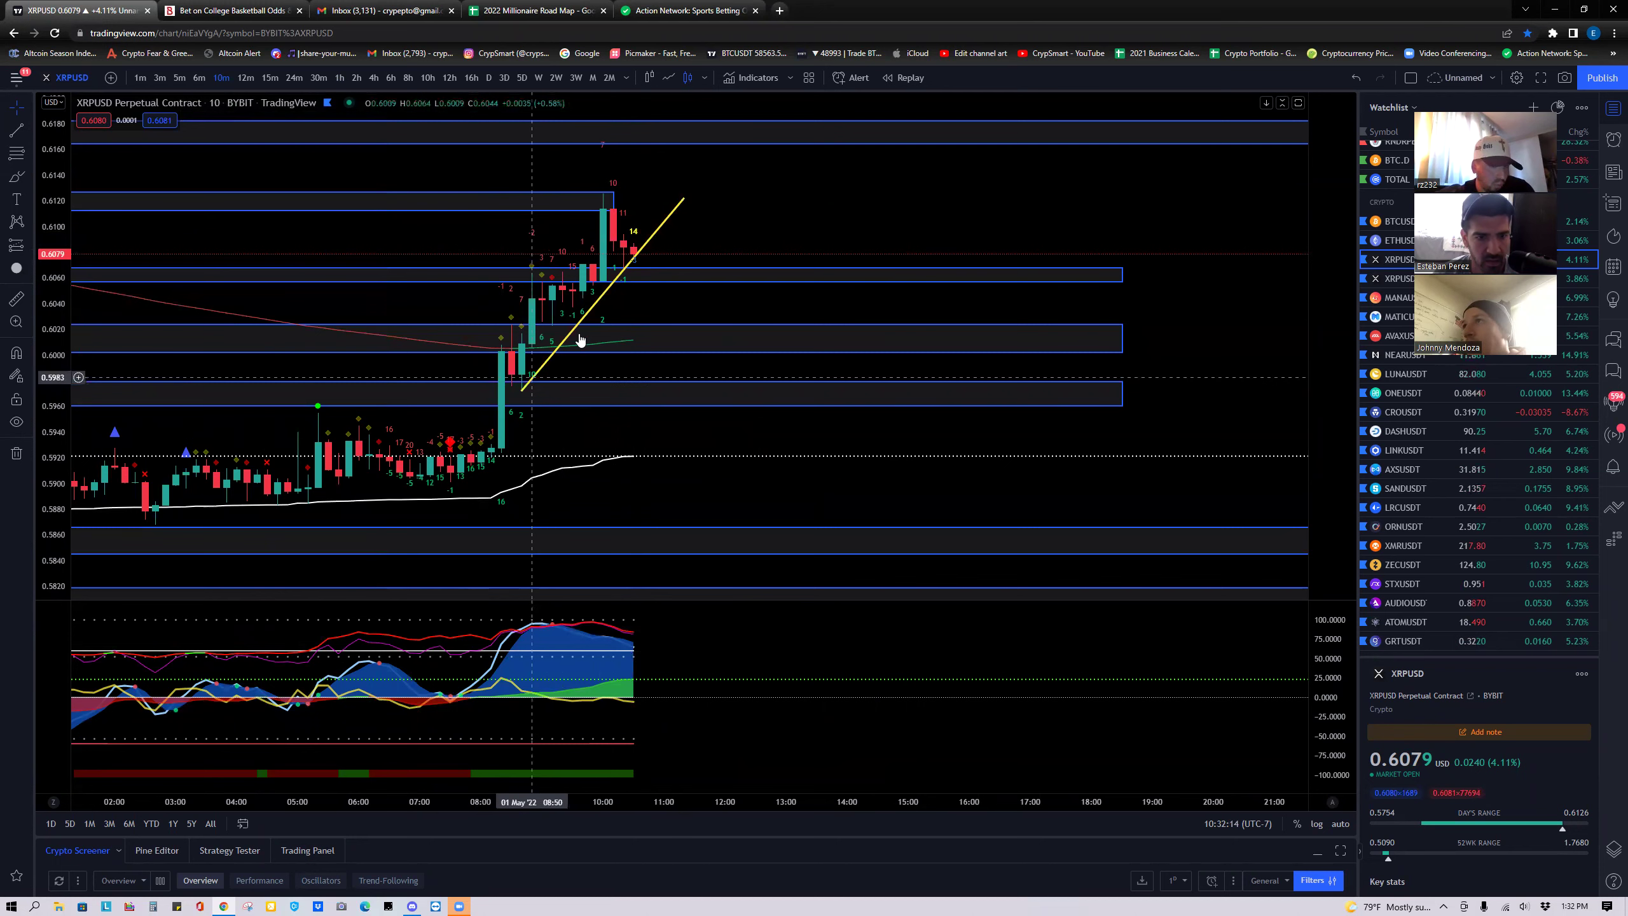
Raise the yellow trend line's upper end to about 0.6131 and extend the 0.6112–0.6127 zone forward to 1 May 17:20.
click(681, 195)
drag(681, 196, 685, 190)
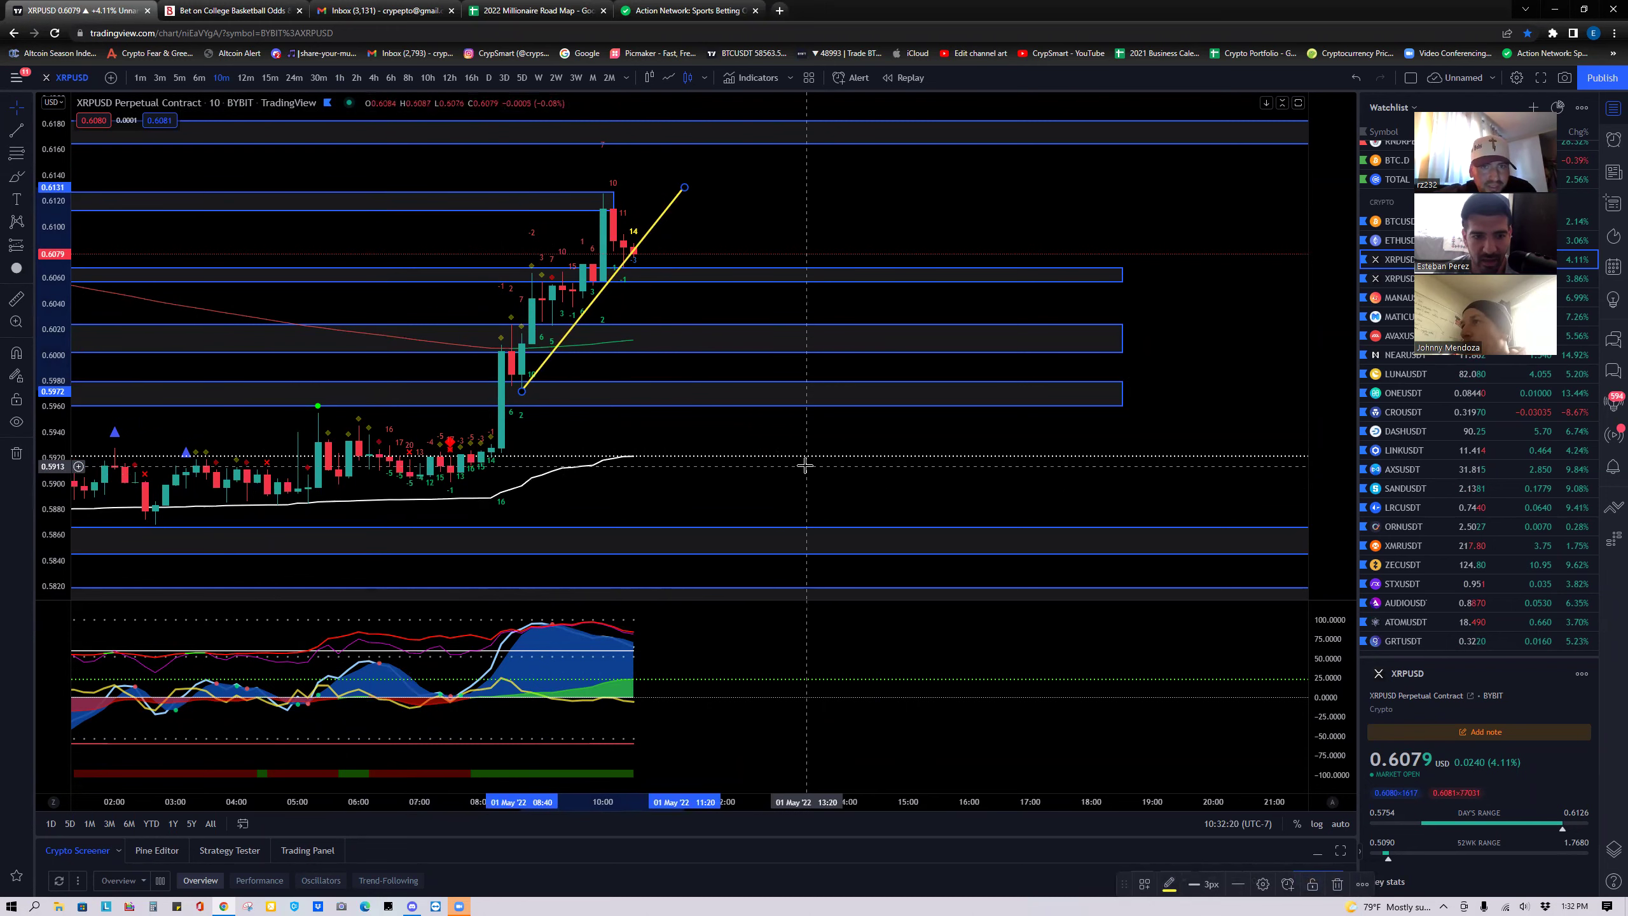
scroll(801, 462, down, 1)
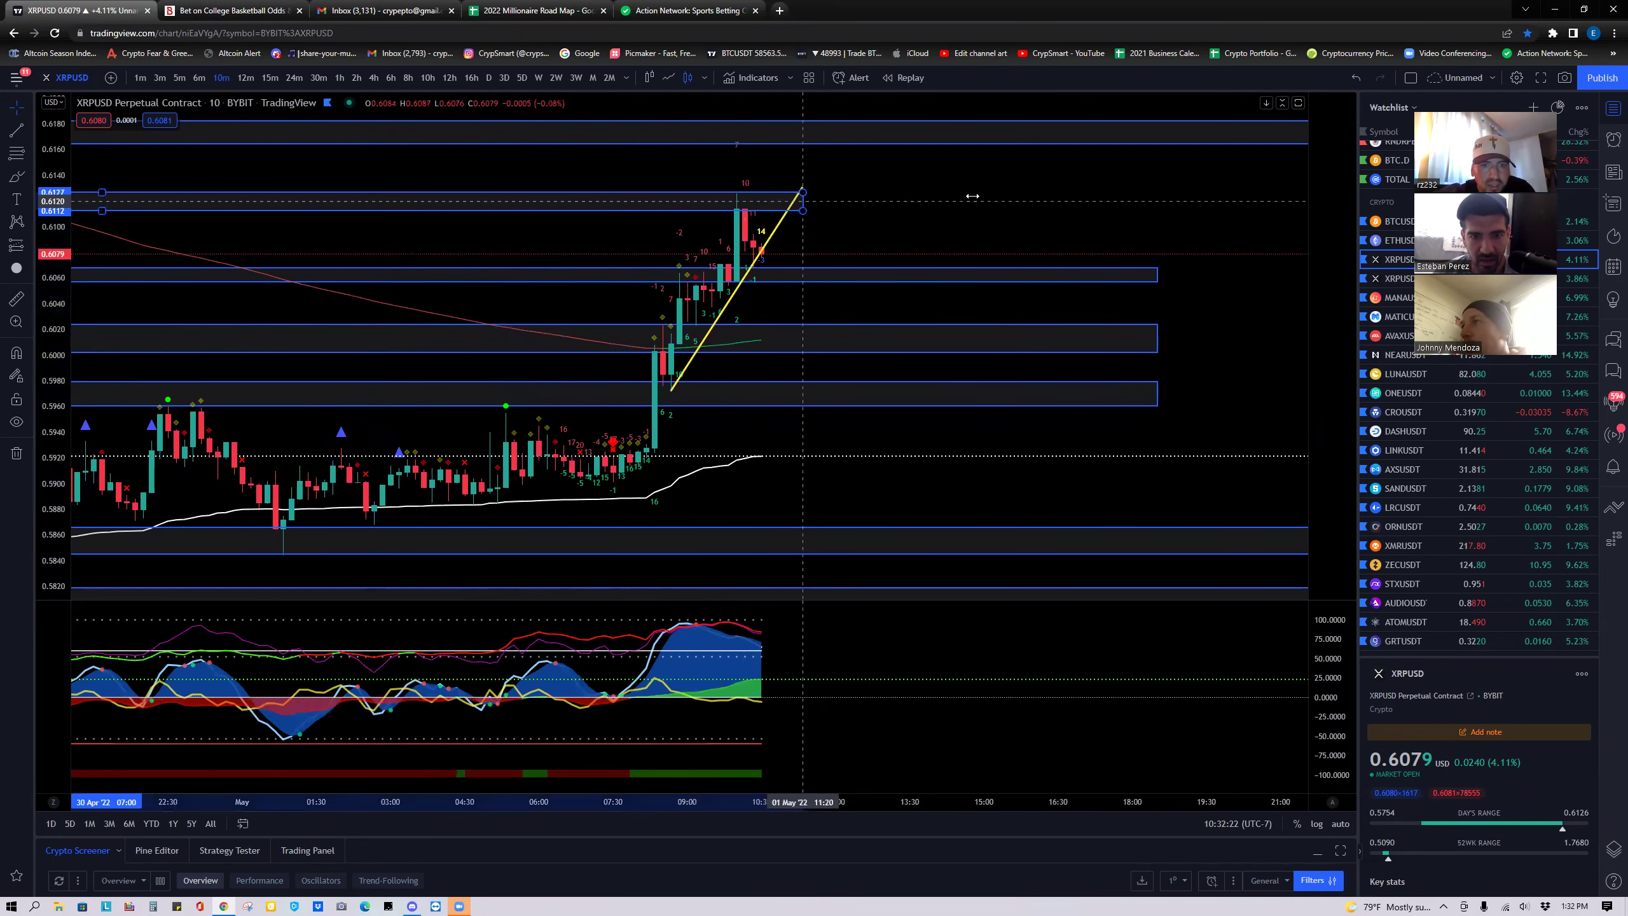
drag(745, 202, 1101, 201)
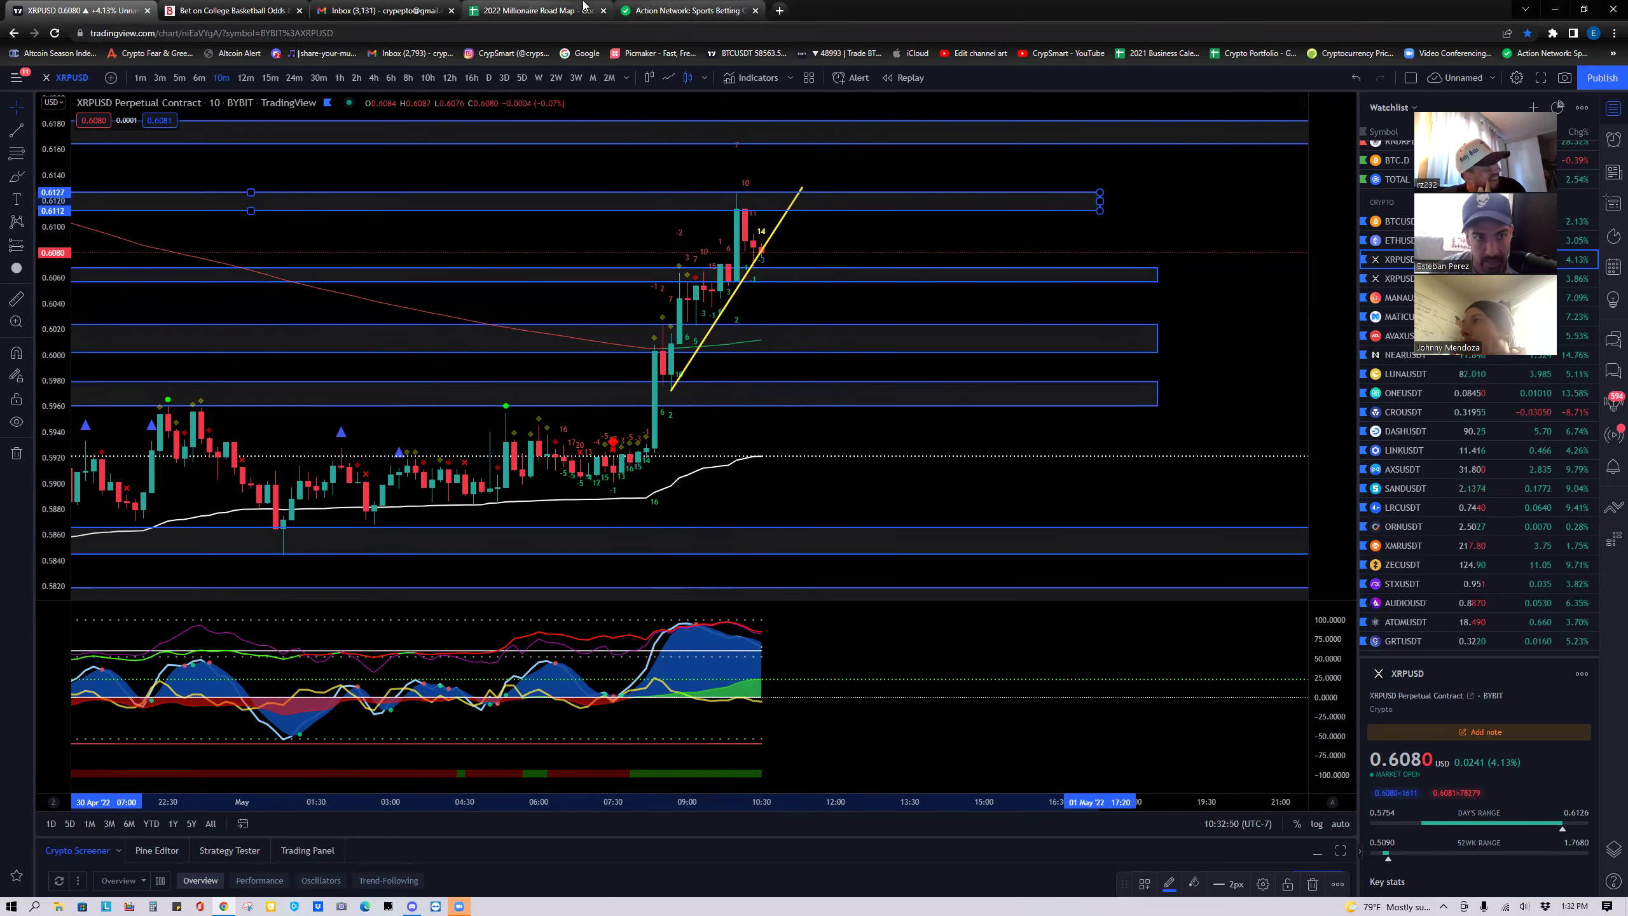
Switch to Action Network, open today's PRO Projections and filter them to Moneyline.
click(687, 10)
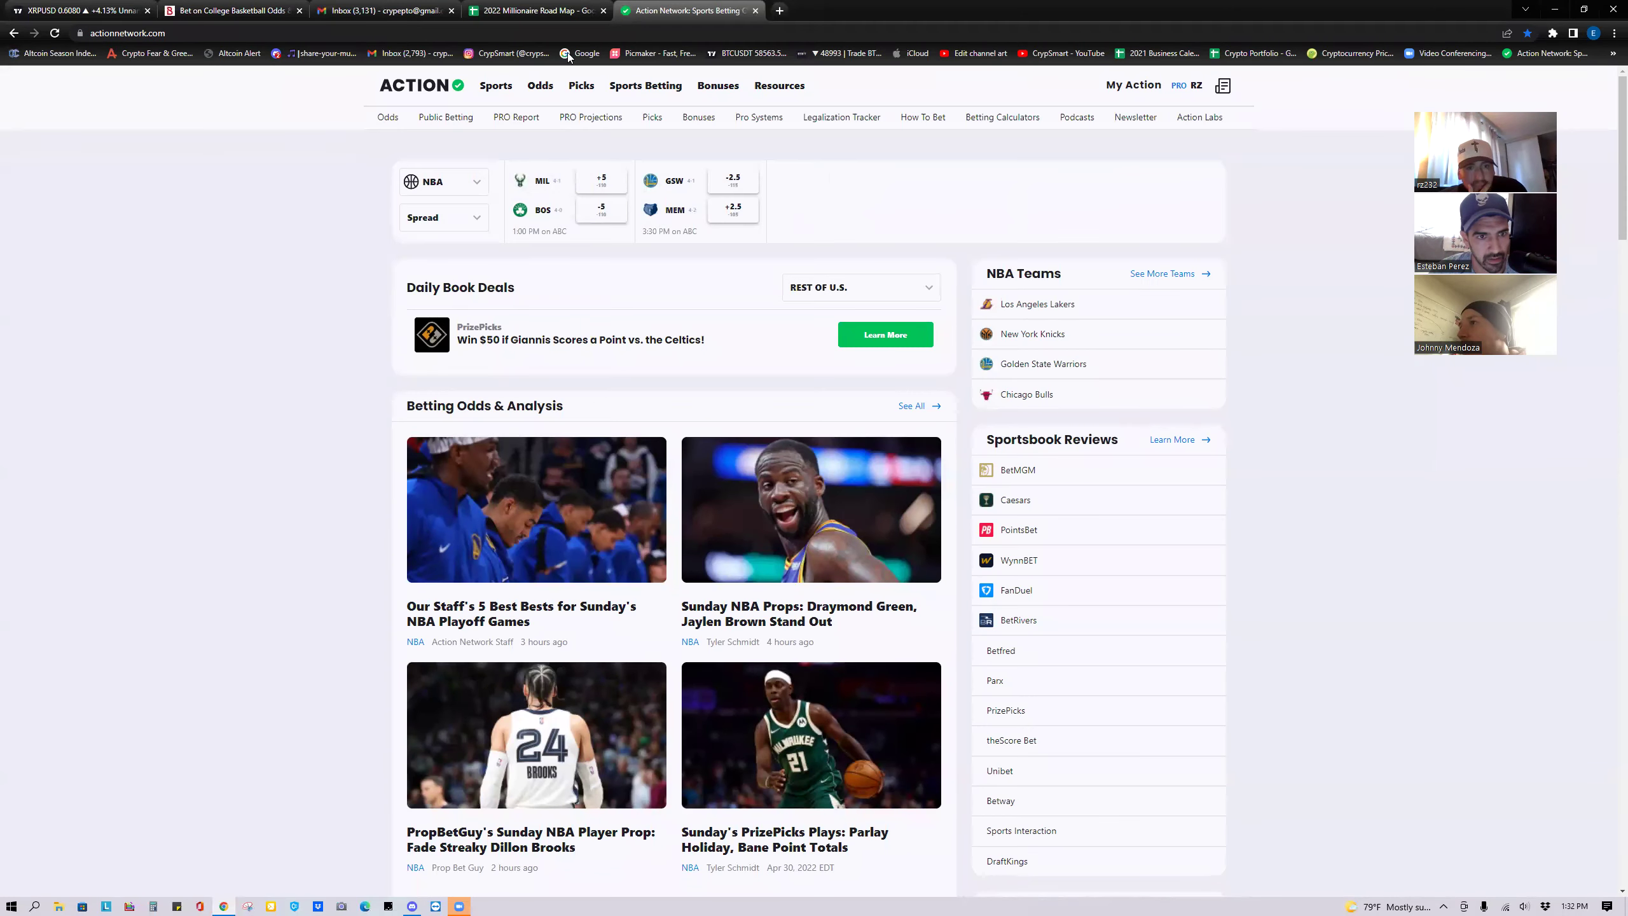
mouse_move(539, 90)
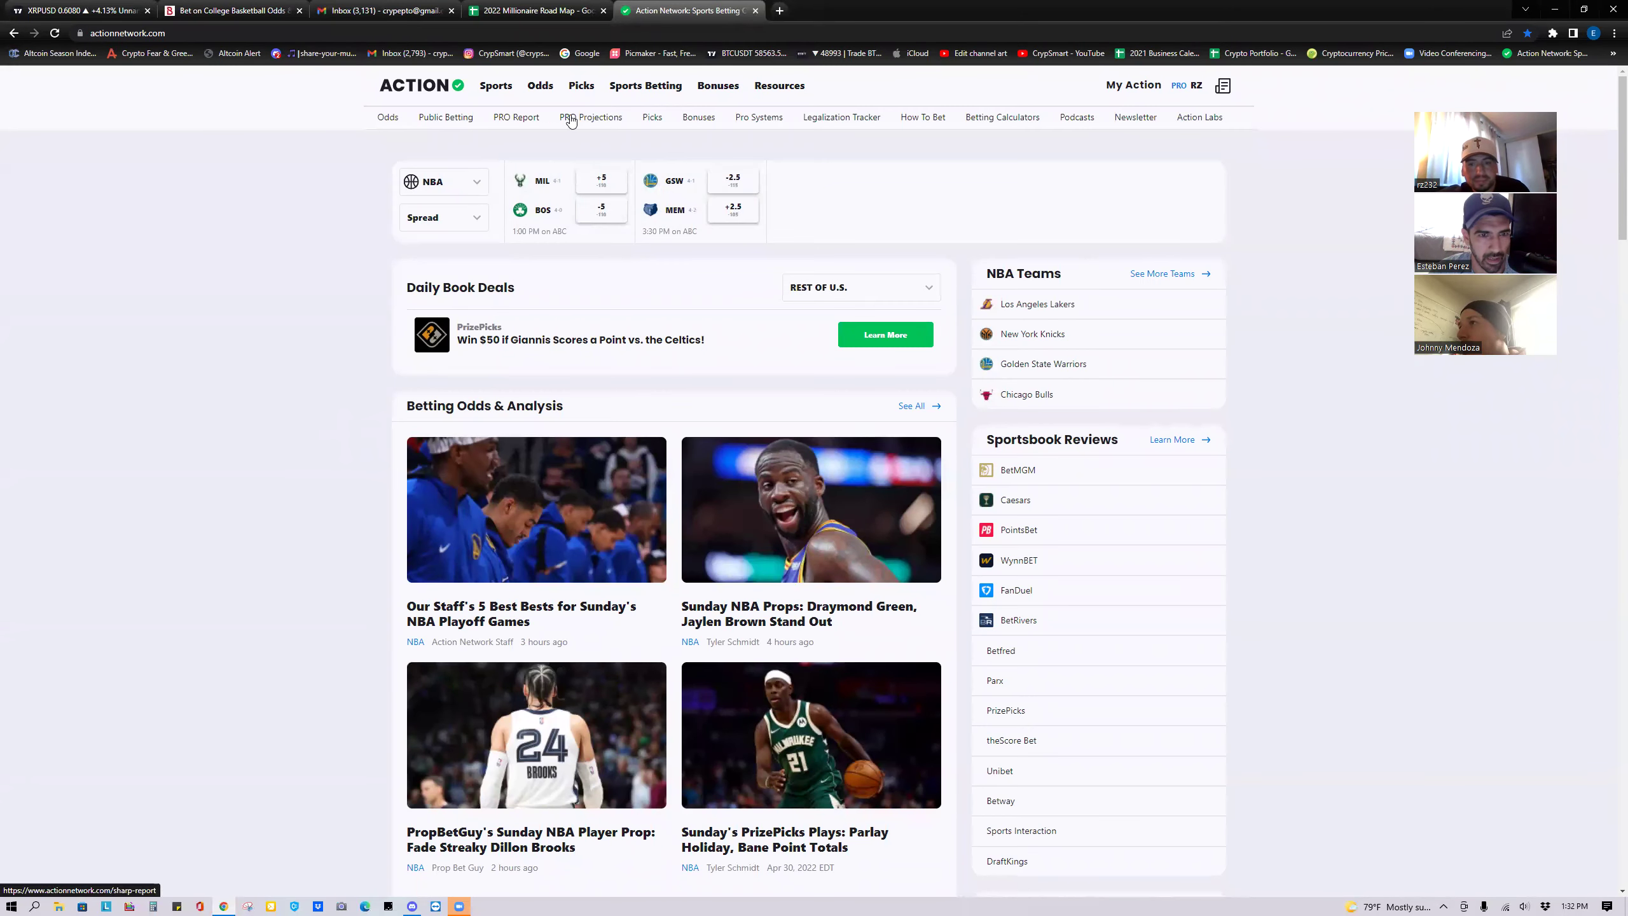
click(522, 119)
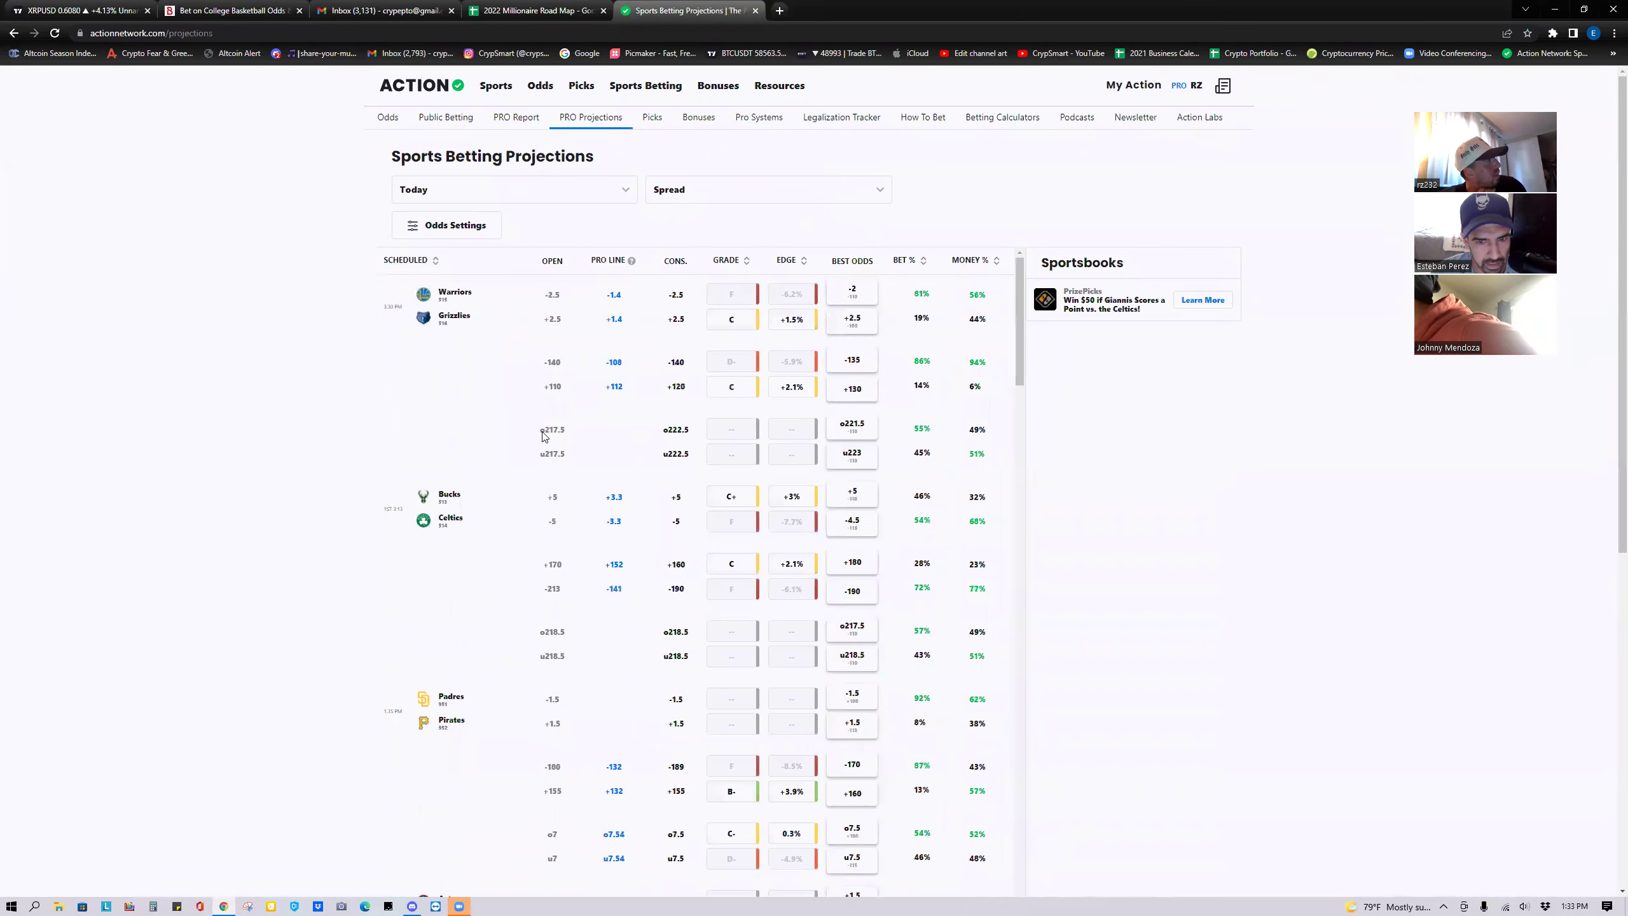
click(506, 185)
click(504, 186)
click(687, 191)
click(691, 236)
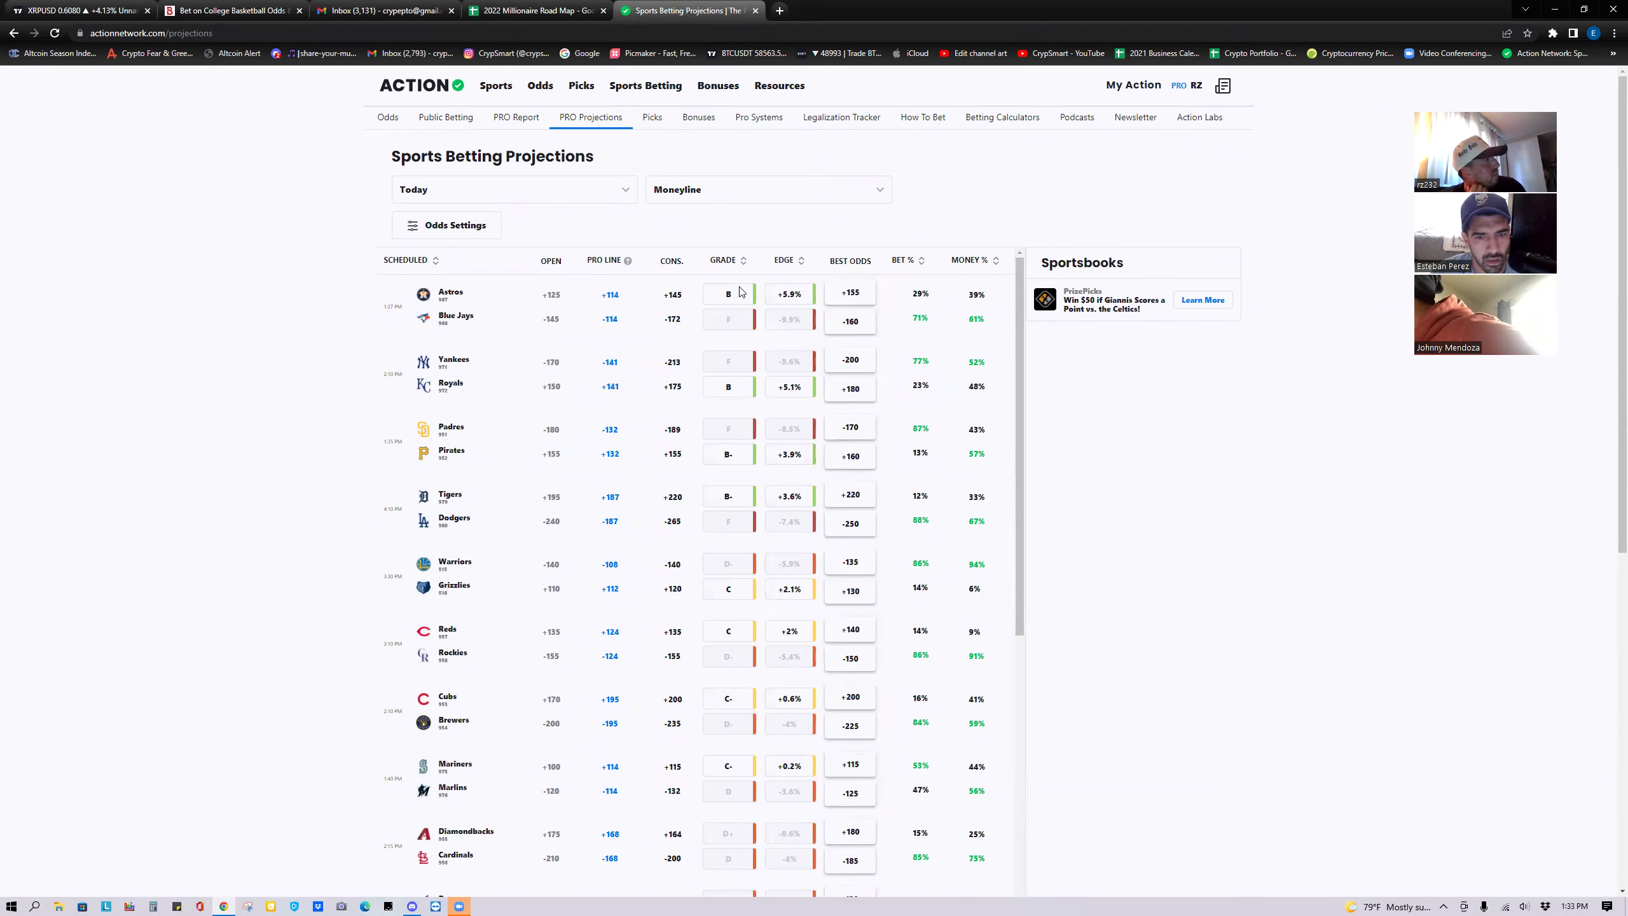
Open the PRO Report, filter it to Moneyline and highlight the Padres' bets percentage.
click(533, 119)
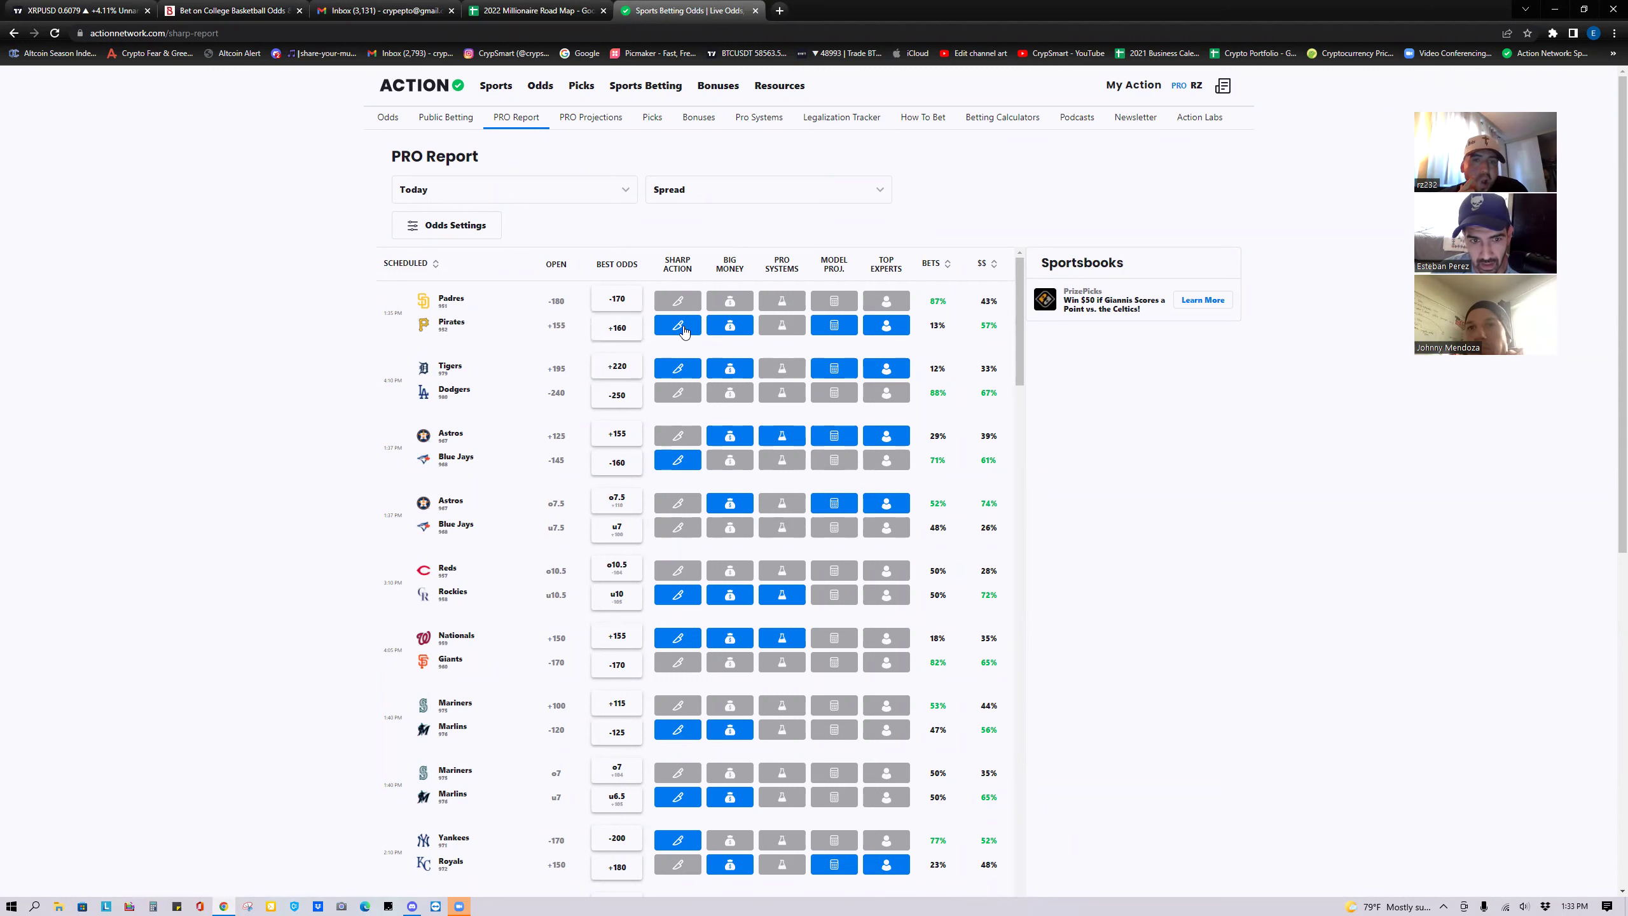
click(684, 192)
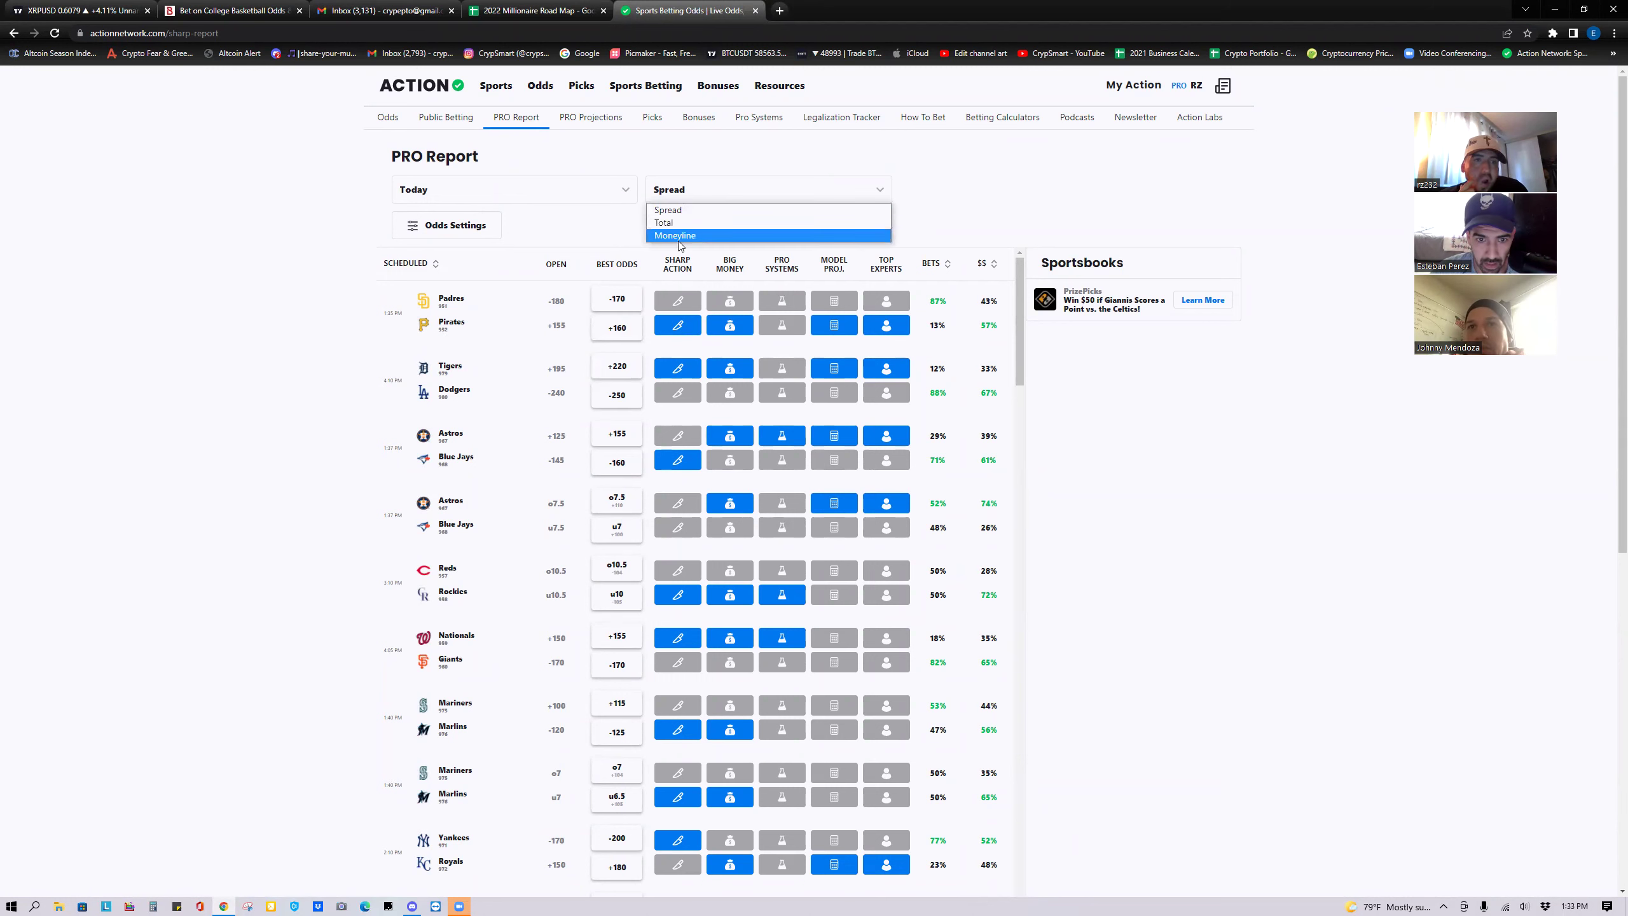
click(681, 235)
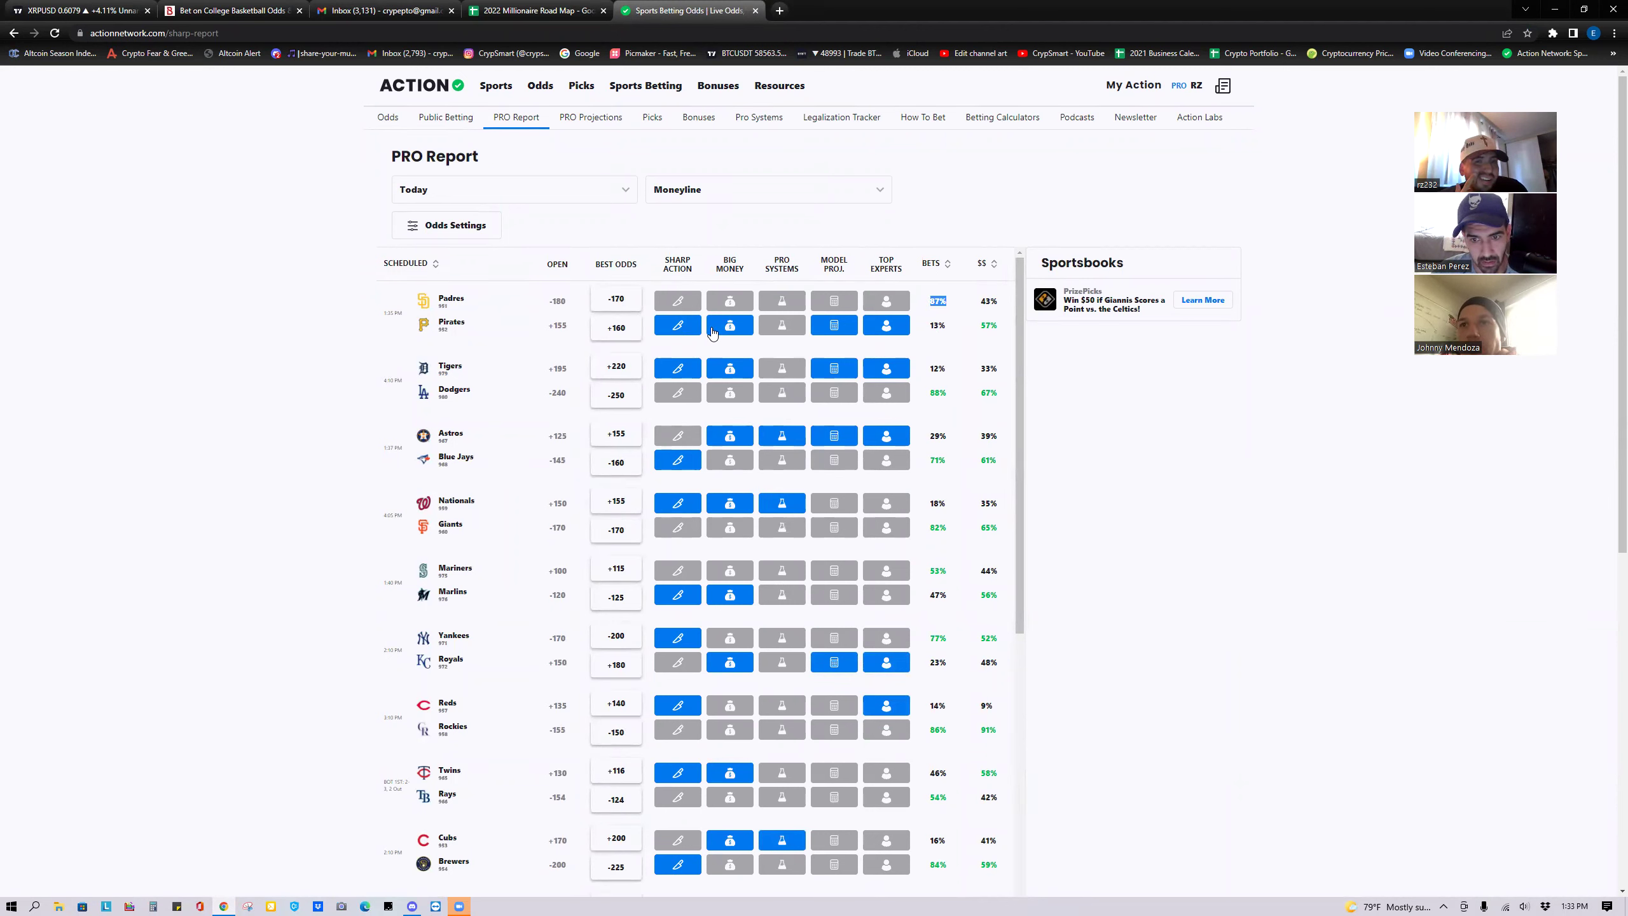
drag(952, 306, 928, 303)
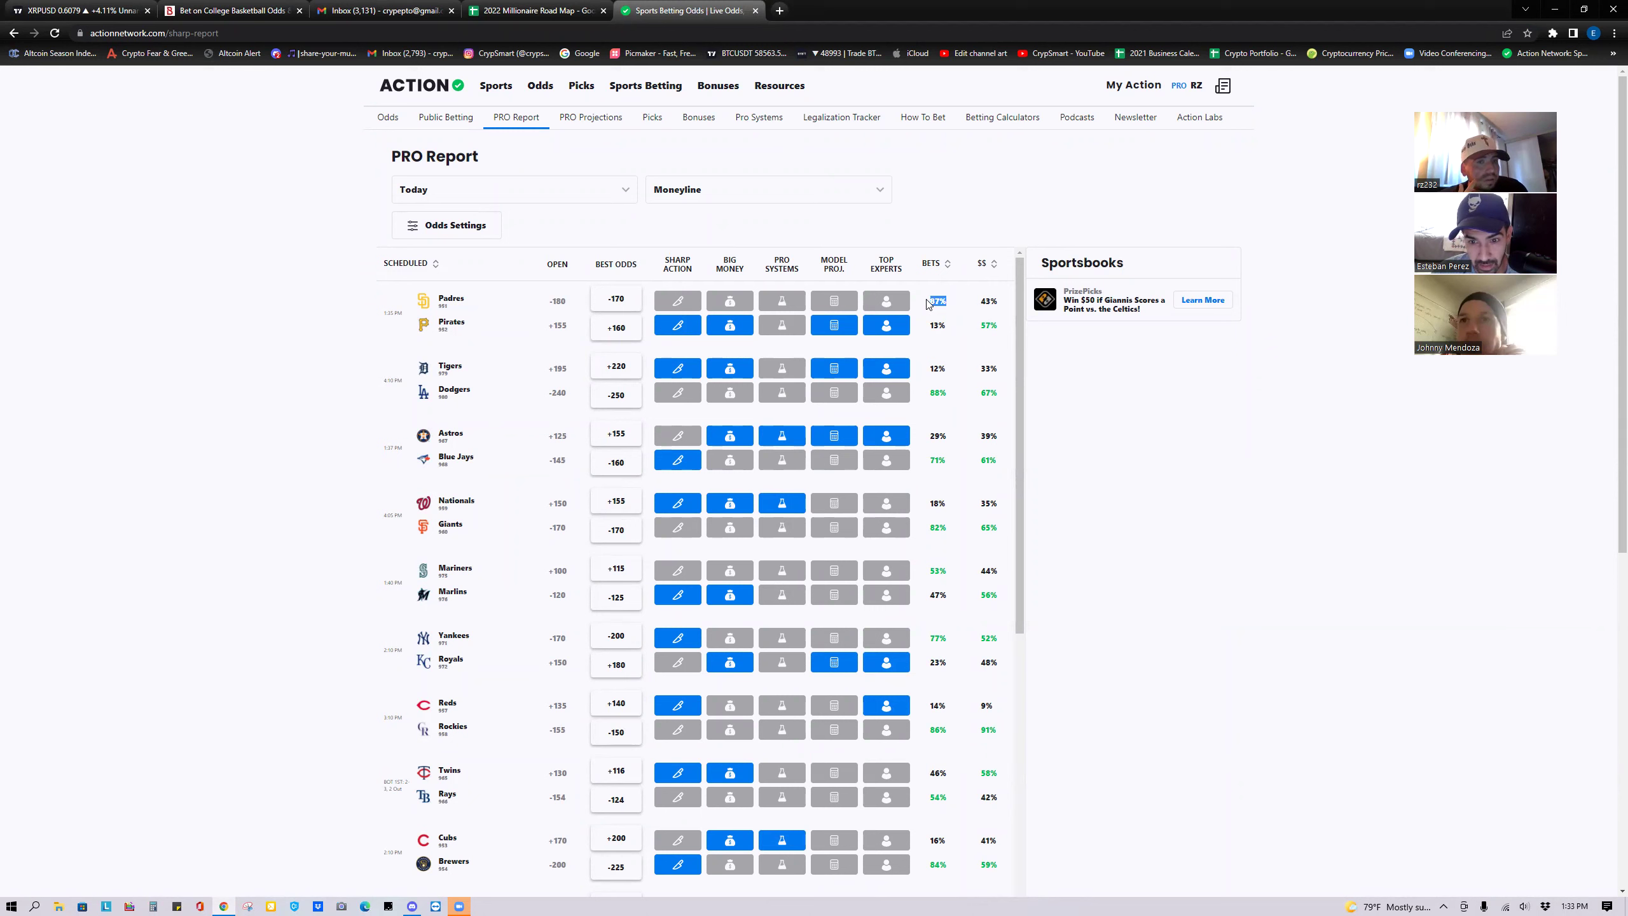